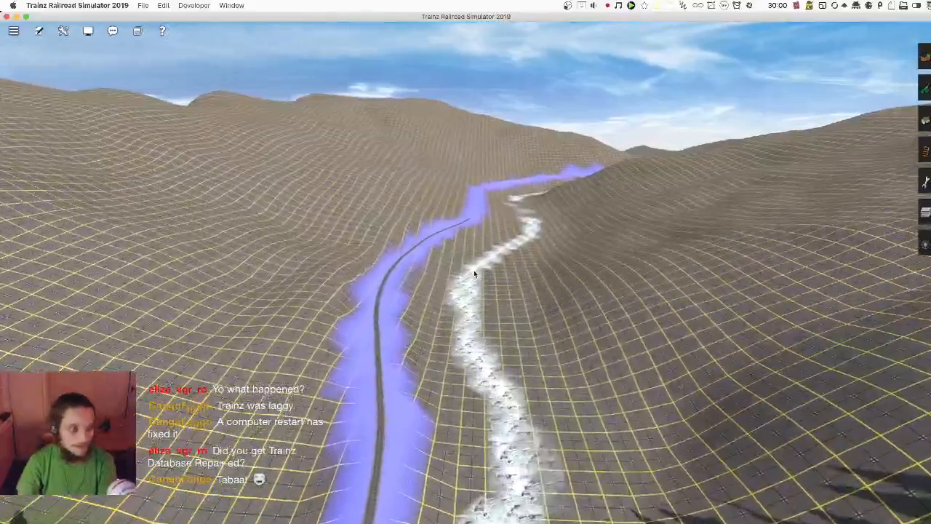
Step: Survey the valley along the purple-marked track corridor and the white river, checking the surrounding hills and the route's outer edges
key("Up")
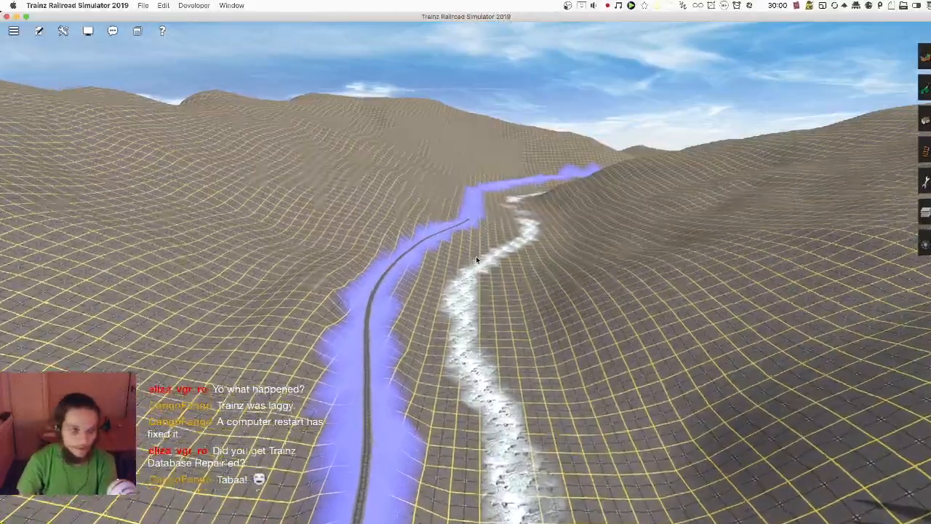
key("Up")
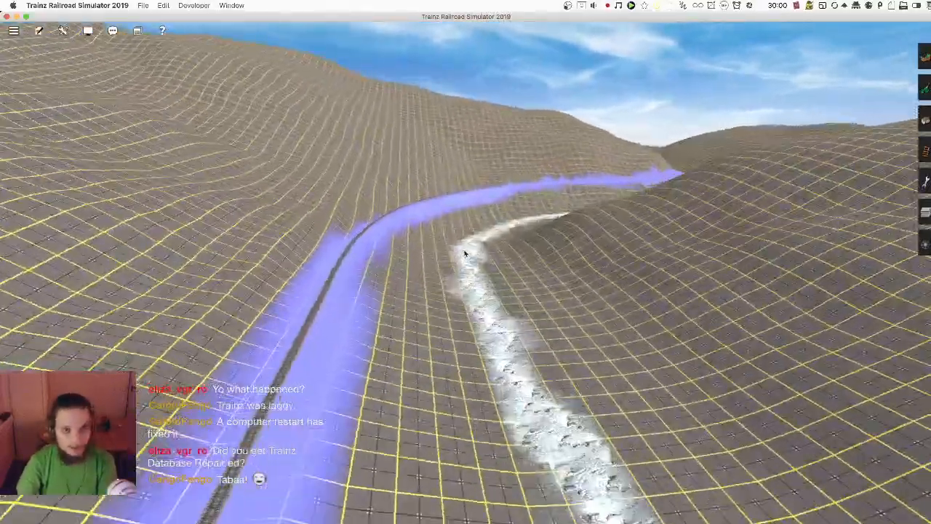
key("Right")
key("Right")
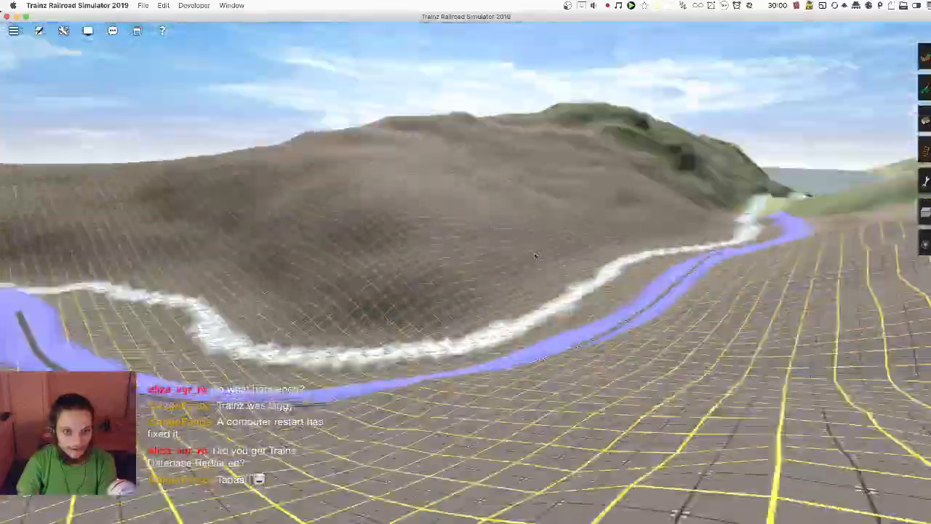
key("Up")
key("Right")
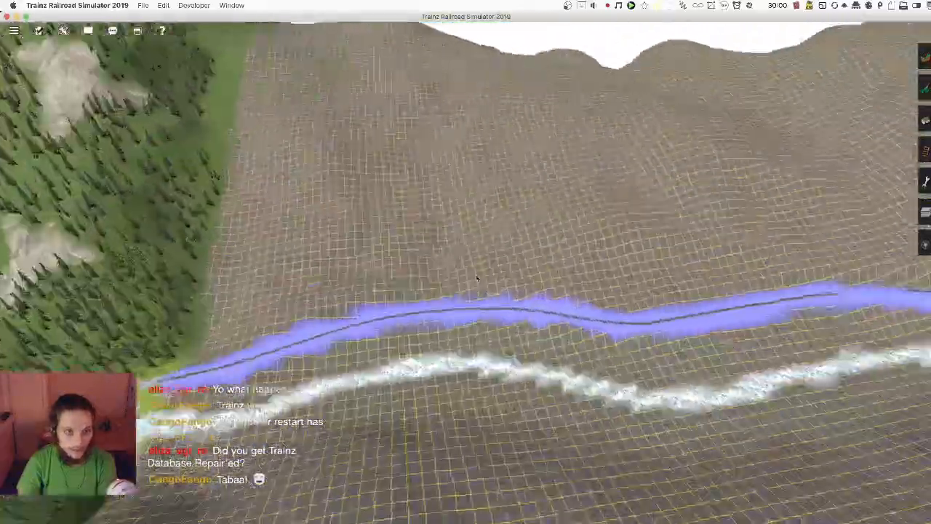
key("Up")
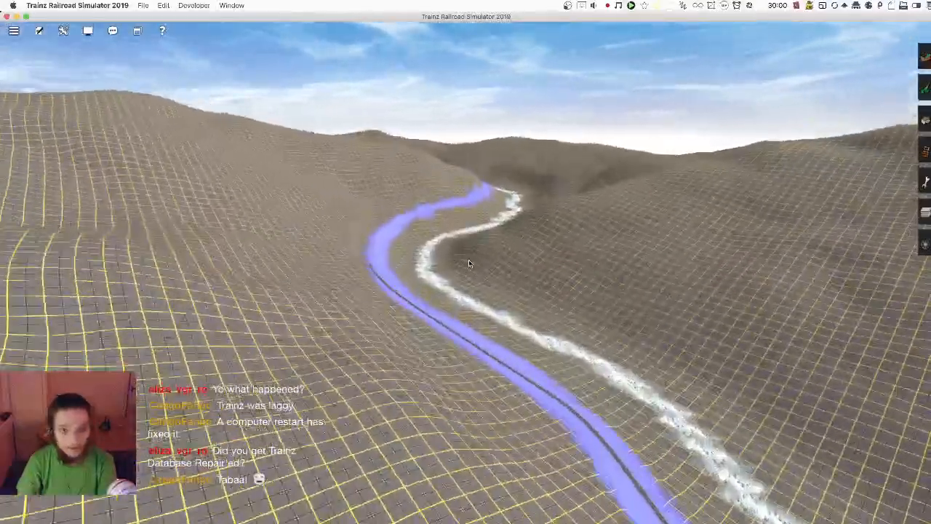
key("Right")
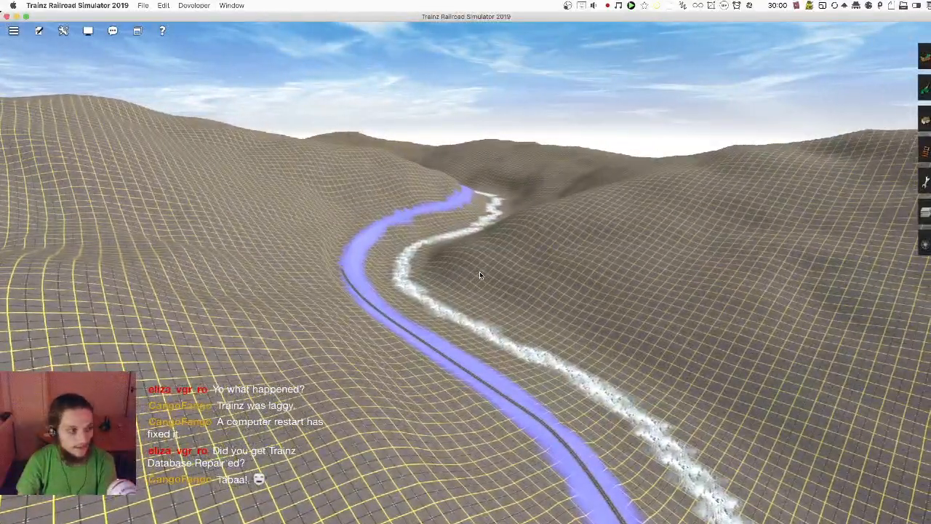
key("Up")
key("Down")
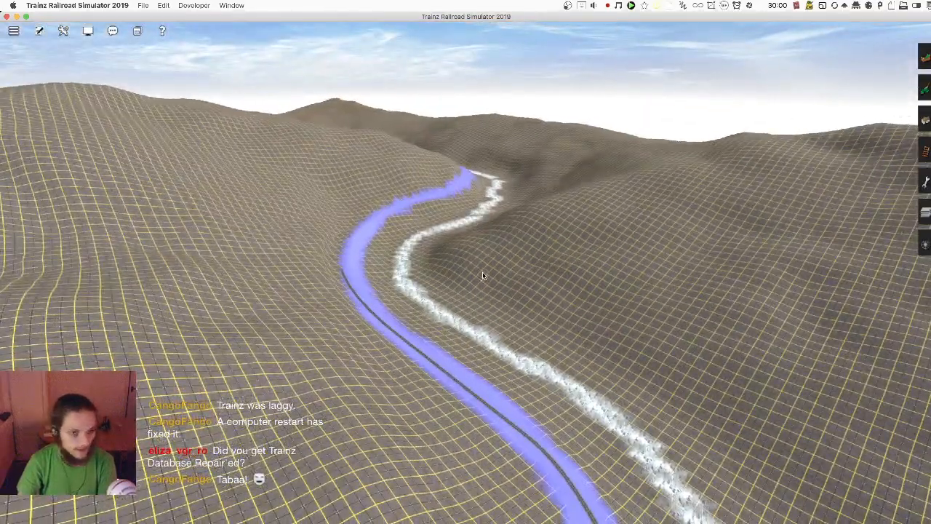
key("Left")
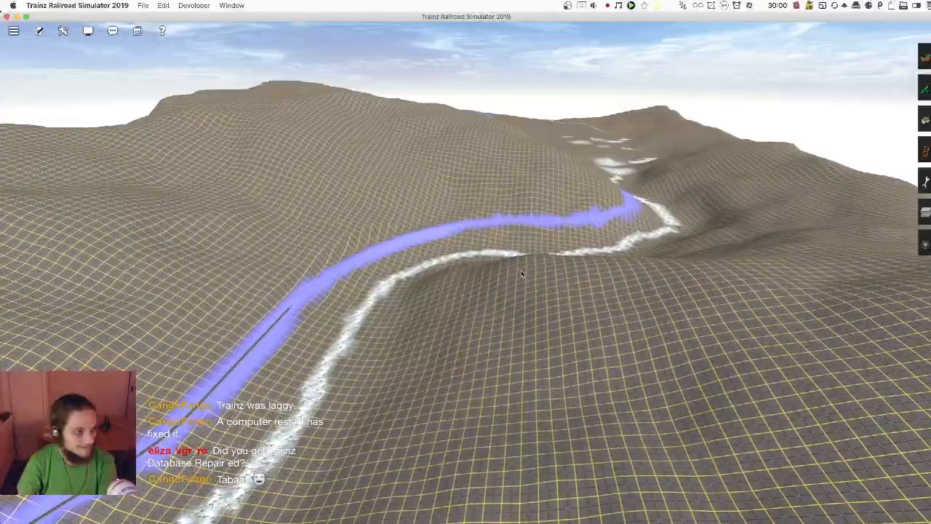
key("Right")
key("Left")
key("Left")
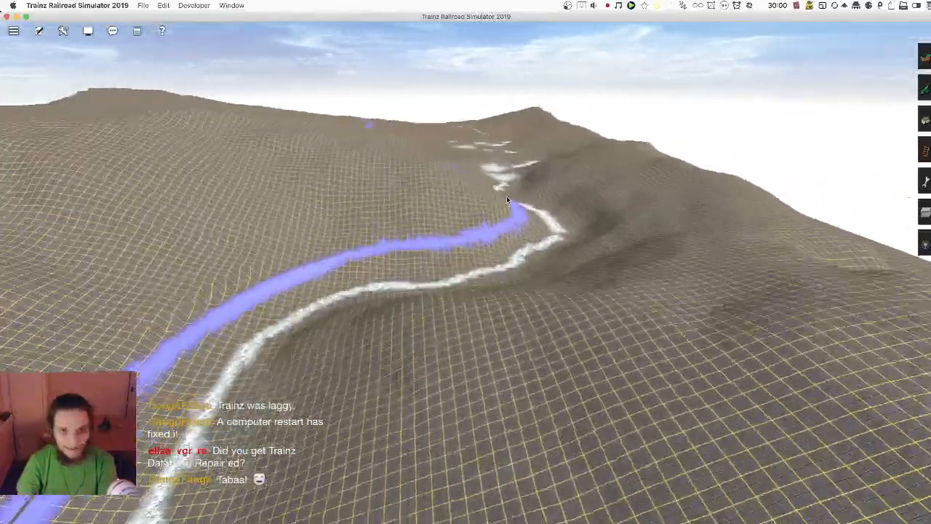
key("Left")
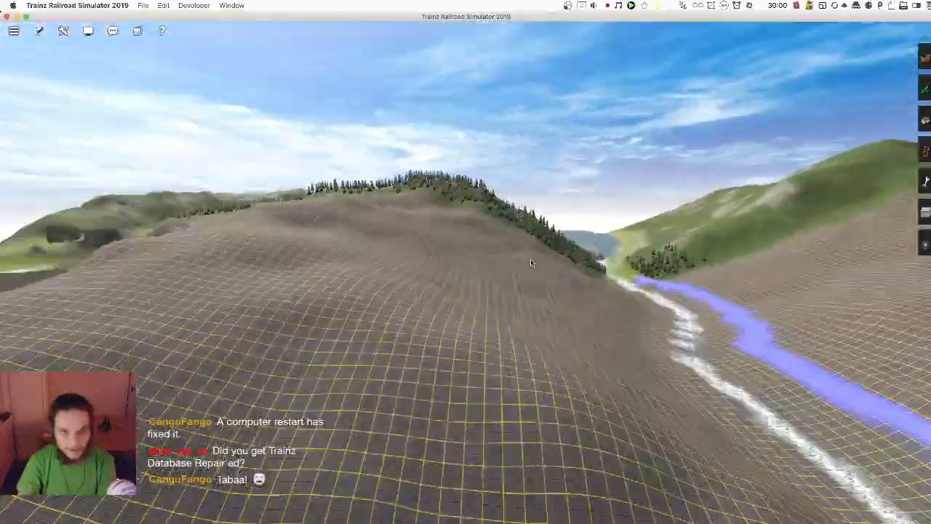
key("Left")
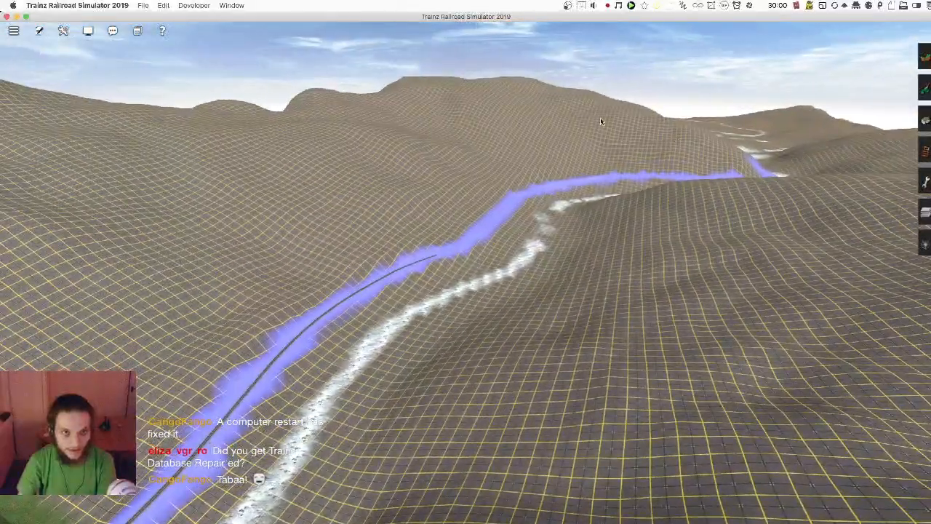
key("Left")
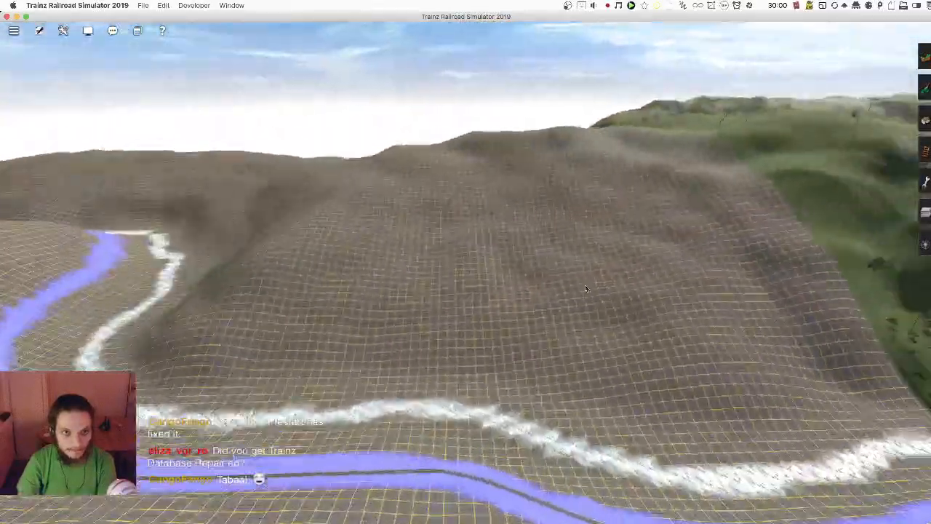
key("Left")
key("Left")
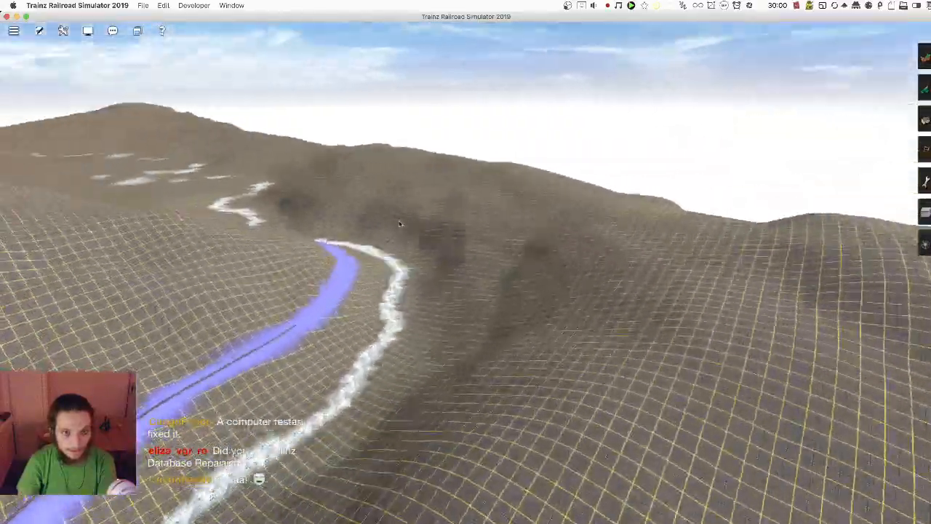
key("Left")
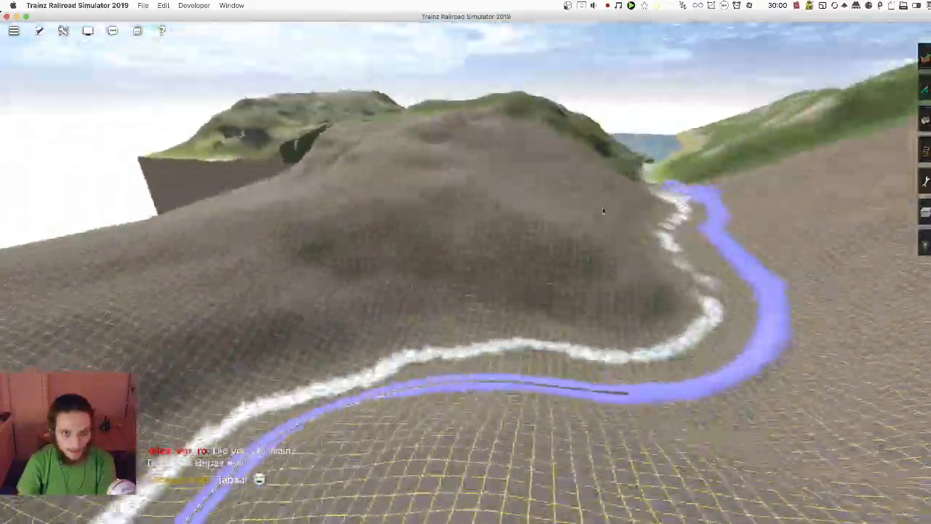
Step: Follow the river and track at close range through the valley bends to examine the slopes beside the meandering stretch
key("Up")
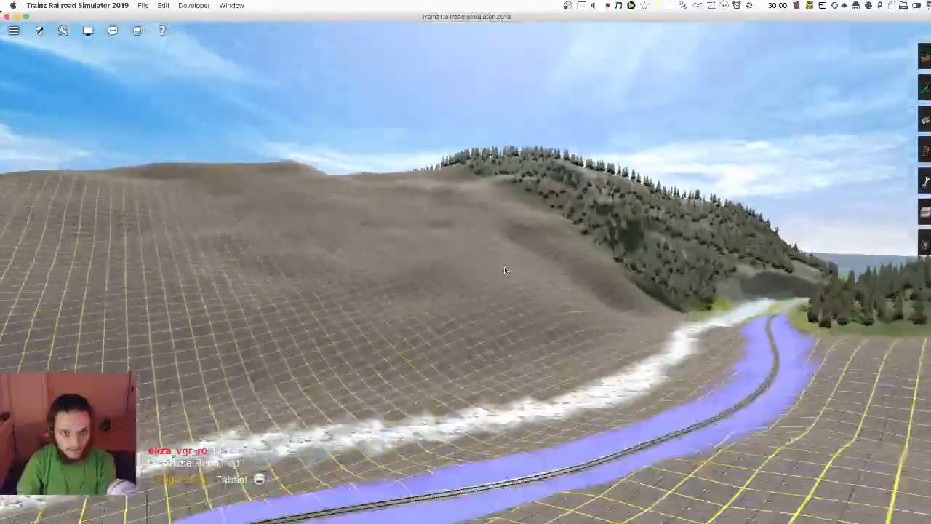
key("Left")
key("Left")
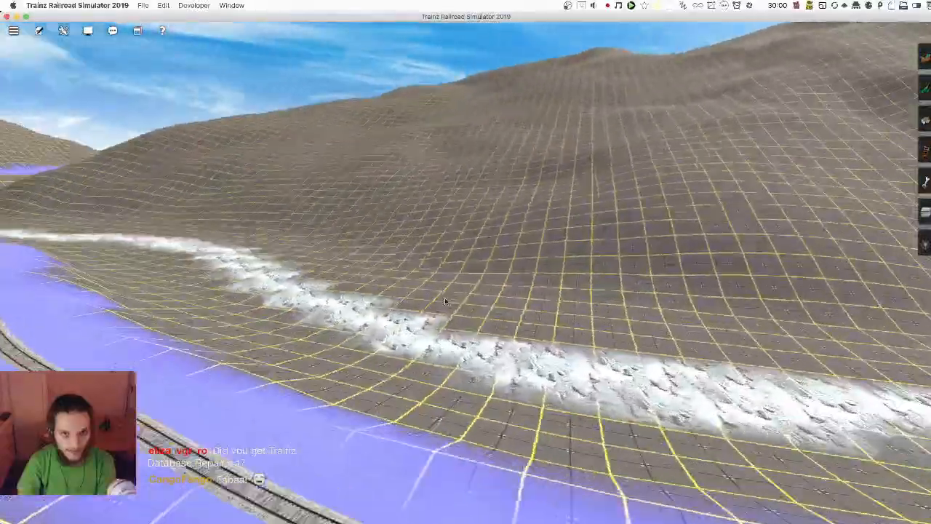
key("Left")
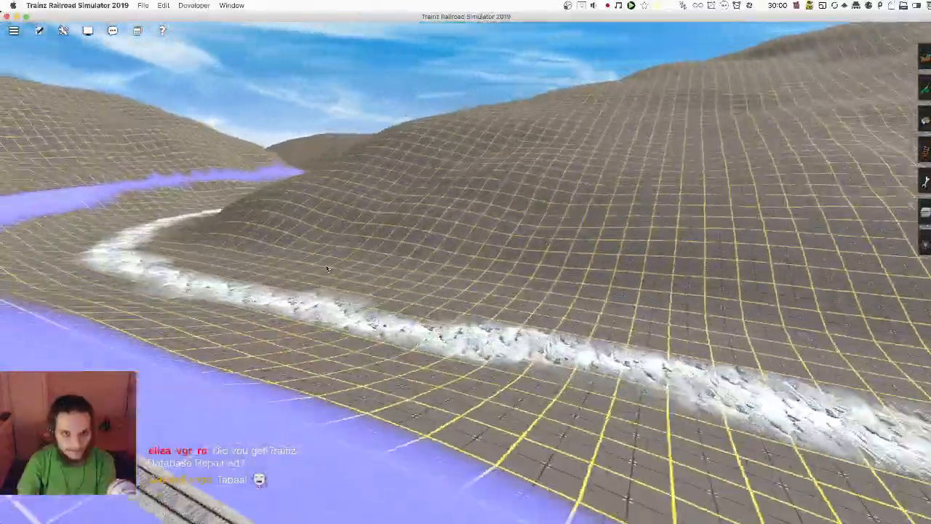
key("Left")
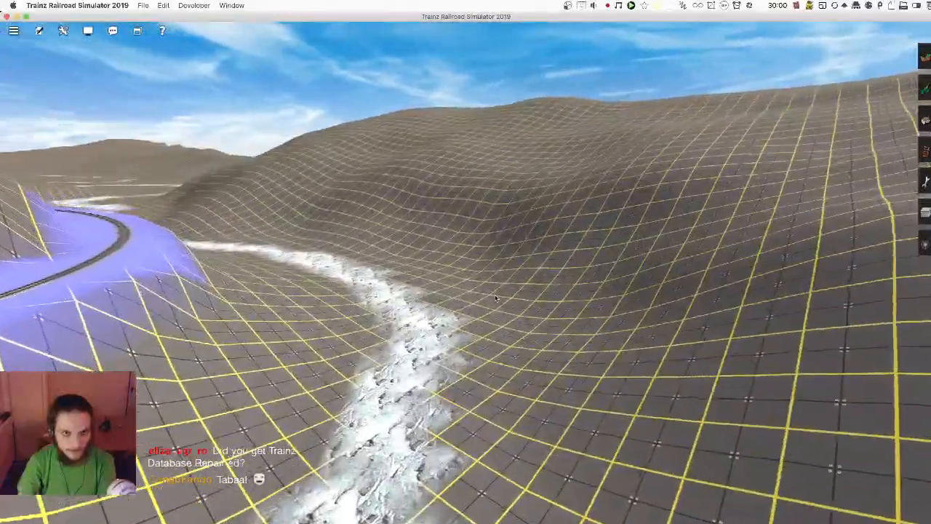
key("Left")
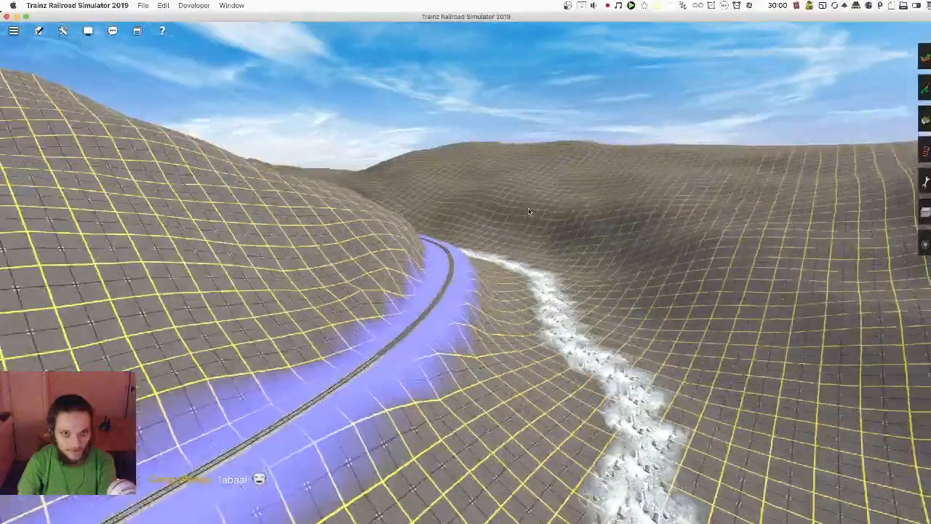
key("Left")
key("Left")
right_click_drag(512, 261, 675, 196)
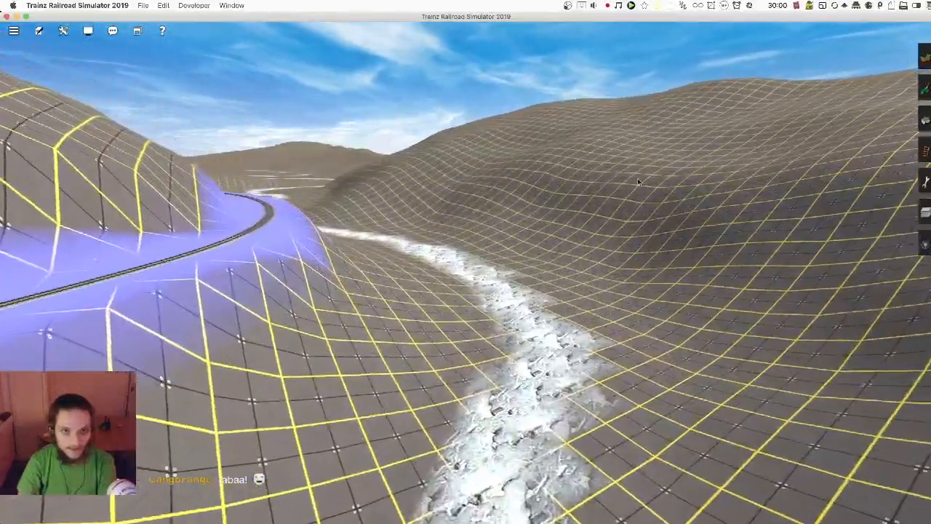
key("Left")
mouse_move(480, 240)
right_mouse_down()
mouse_move(437, 257)
mouse_move(476, 231)
mouse_move(447, 254)
mouse_move(454, 272)
mouse_move(424, 211)
right_mouse_up()
key("Right")
key("Left")
key("Right")
mouse_move(421, 269)
right_mouse_down()
mouse_move(410, 268)
mouse_move(471, 273)
right_mouse_up()
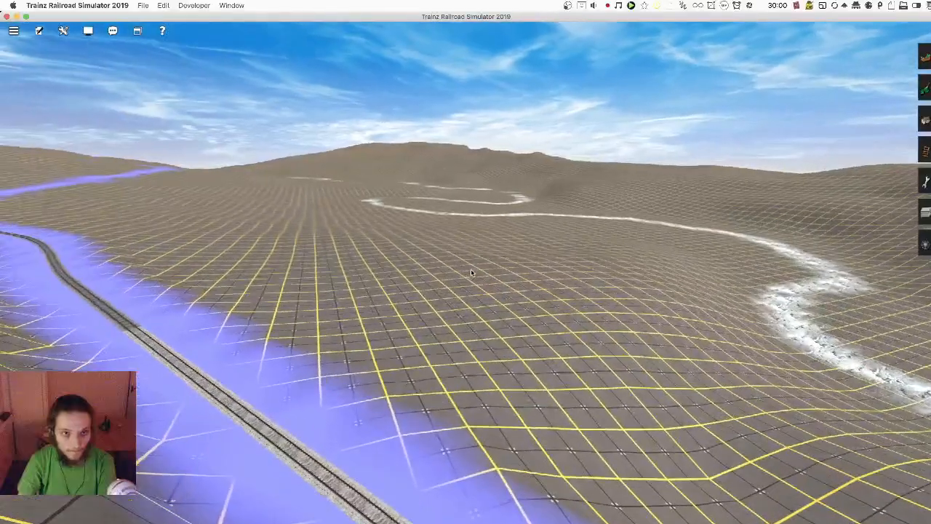
mouse_move(418, 256)
right_mouse_down()
mouse_move(534, 268)
mouse_move(488, 246)
mouse_move(520, 272)
mouse_move(509, 239)
mouse_move(448, 288)
right_mouse_up()
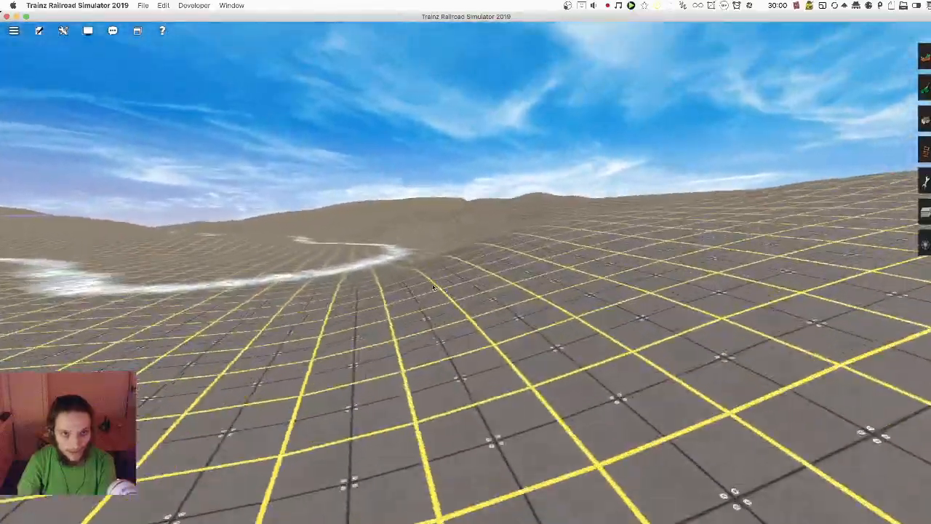
scroll(491, 254, "down", 5)
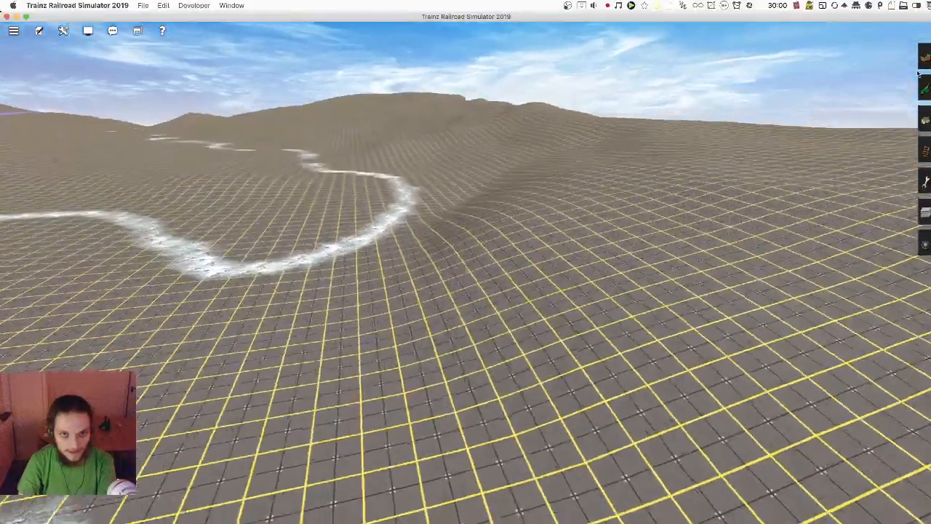
Step: Flatten uneven patches of the hillsides beside the meandering river with the Plateau terrain tool
left_click(924, 57)
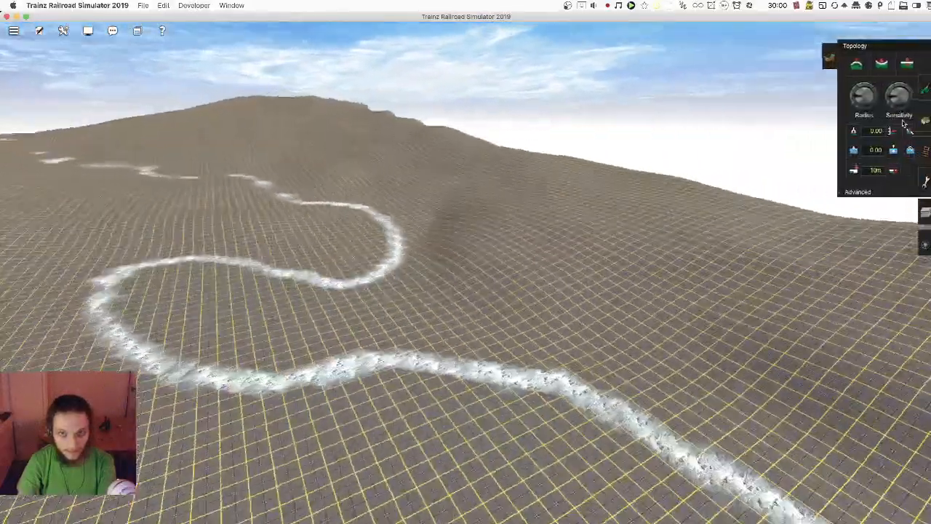
left_click(909, 129)
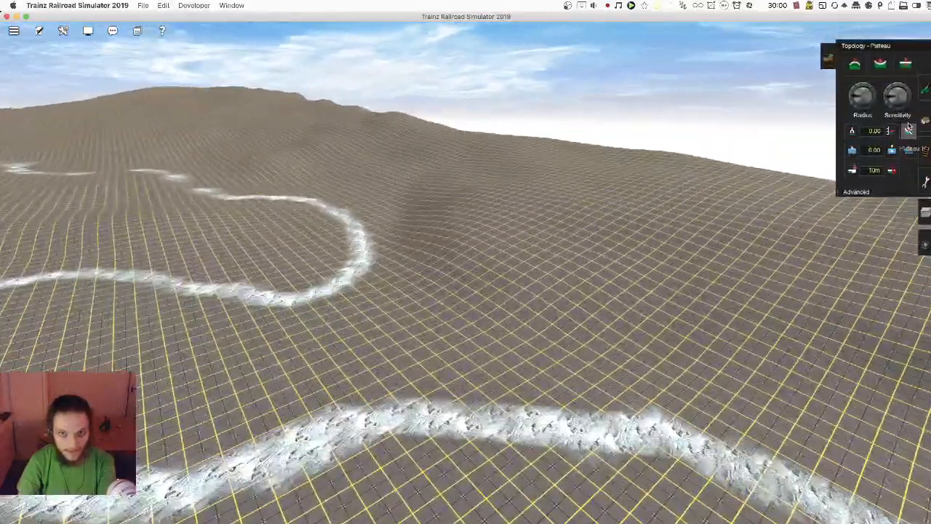
mouse_move(774, 217)
right_mouse_down()
mouse_move(582, 276)
mouse_move(441, 288)
right_mouse_up()
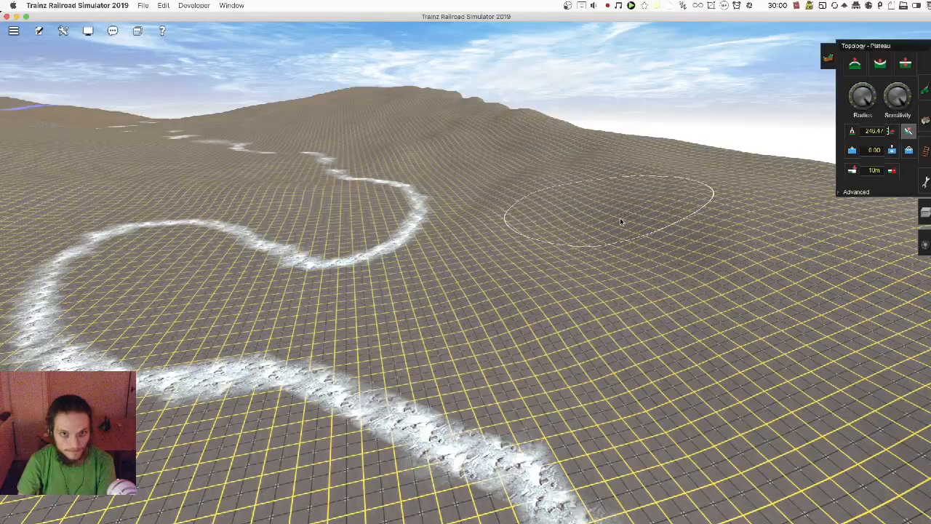
mouse_move(418, 200)
right_mouse_down()
mouse_move(470, 229)
mouse_move(509, 191)
mouse_move(502, 166)
right_mouse_up()
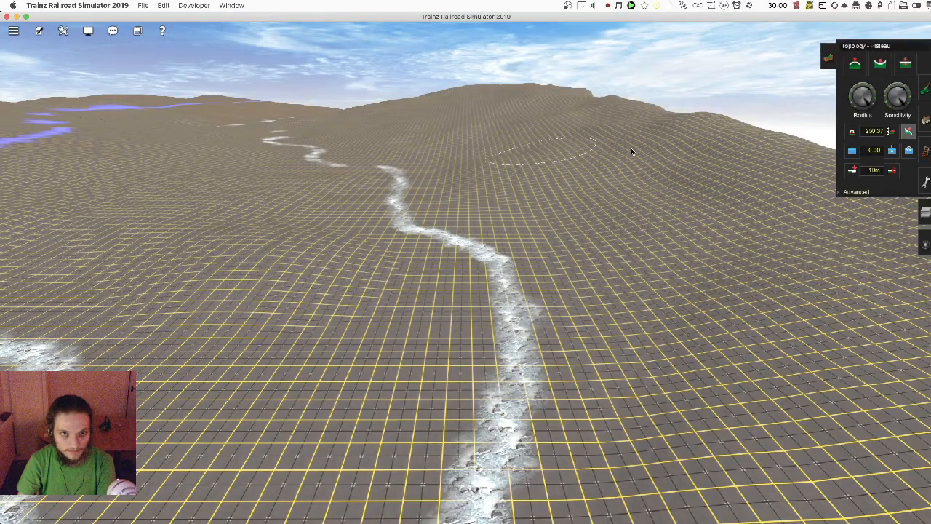
mouse_move(639, 193)
right_mouse_down()
mouse_move(623, 393)
mouse_move(524, 316)
mouse_move(284, 172)
mouse_move(225, 151)
right_mouse_up()
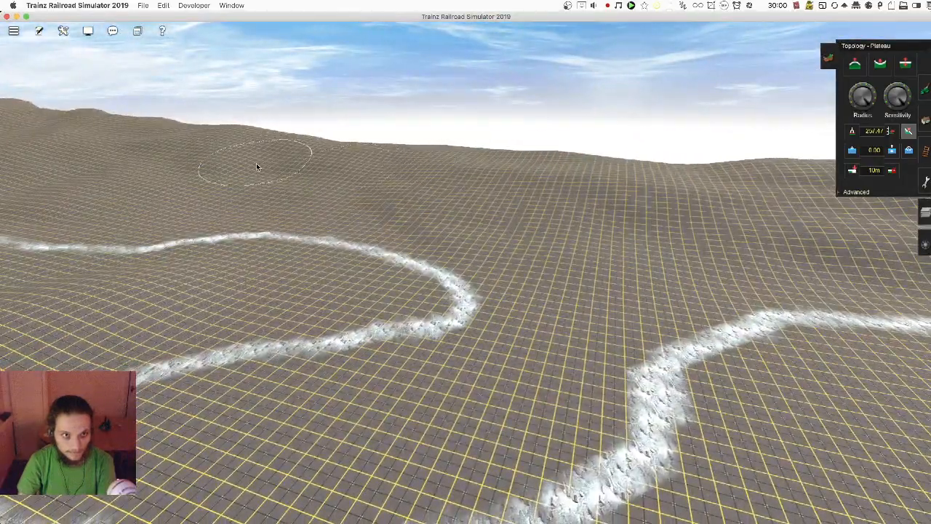
mouse_move(559, 234)
right_mouse_down()
mouse_move(604, 260)
mouse_move(499, 291)
mouse_move(407, 270)
mouse_move(544, 199)
mouse_move(373, 208)
mouse_move(426, 197)
mouse_move(410, 227)
mouse_move(479, 270)
right_mouse_up()
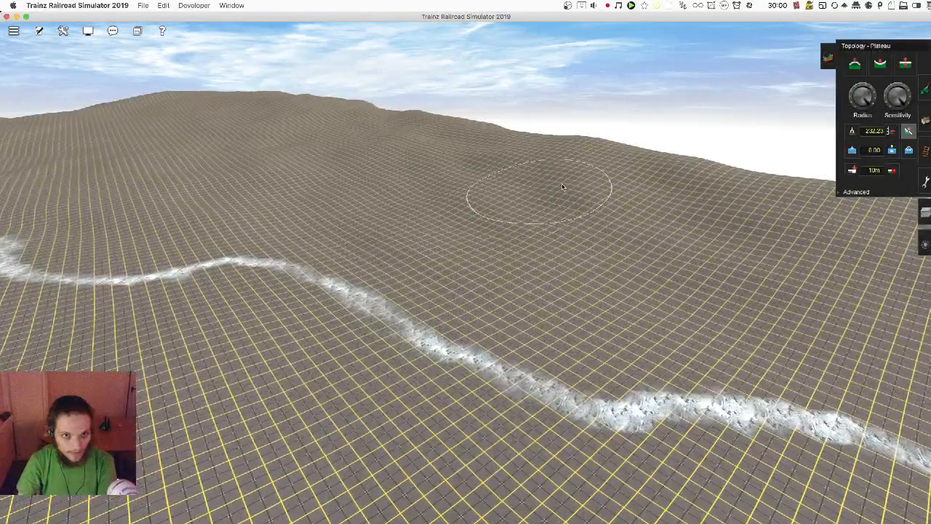
mouse_move(545, 306)
right_mouse_down()
mouse_move(514, 225)
mouse_move(505, 229)
right_mouse_up()
key("Left")
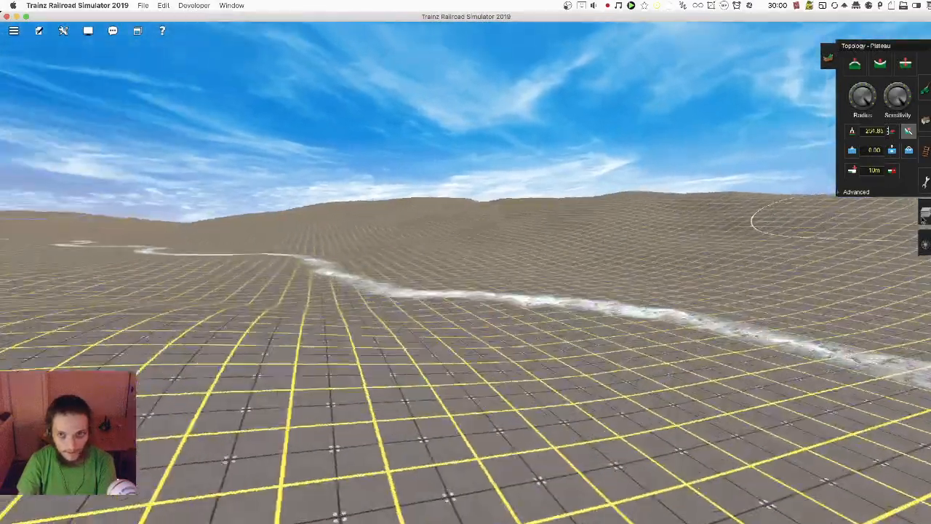
right_click_drag(539, 329, 409, 152)
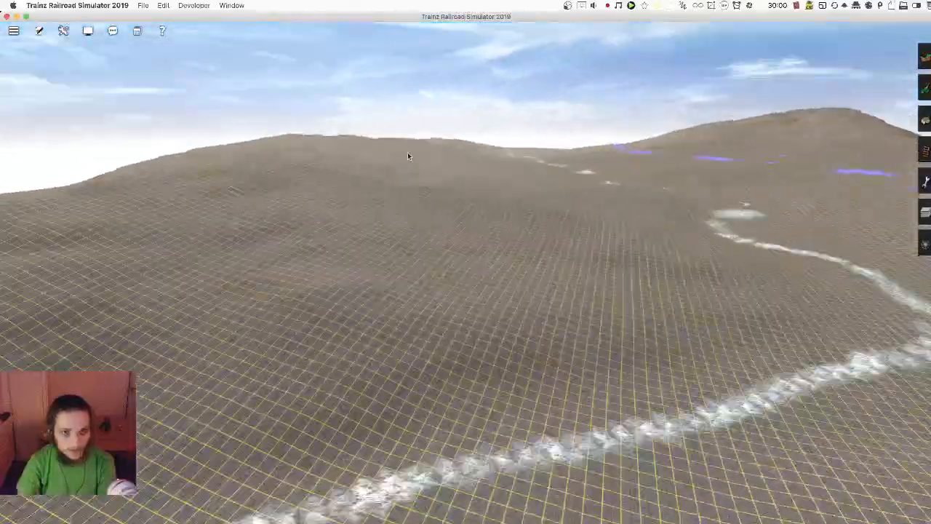
Step: Add new 10 m grid terrain sections along the exposed outer edge of the hills beside the river valley
key("m")
right_click(532, 117)
key("m")
mouse_move(617, 212)
right_mouse_down()
mouse_move(523, 255)
mouse_move(479, 303)
right_mouse_up()
key("F1")
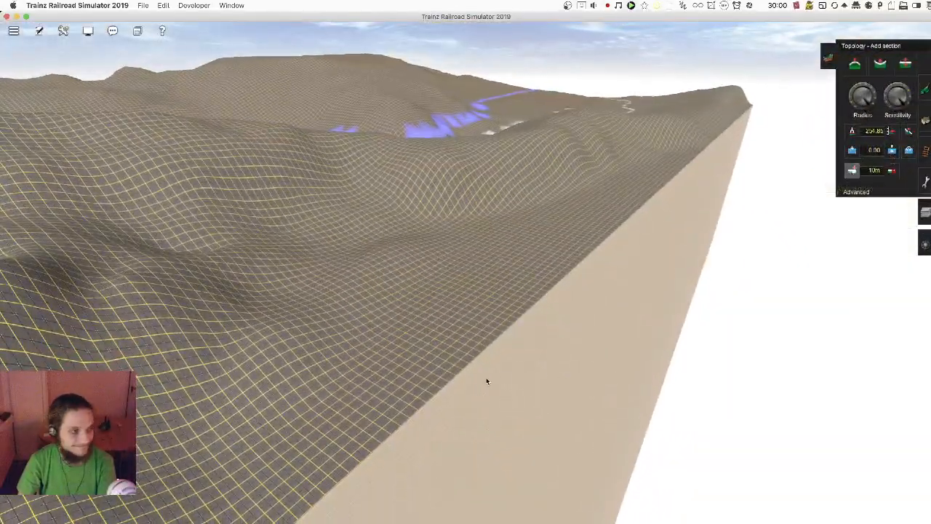
left_click(530, 373)
right_click(550, 196)
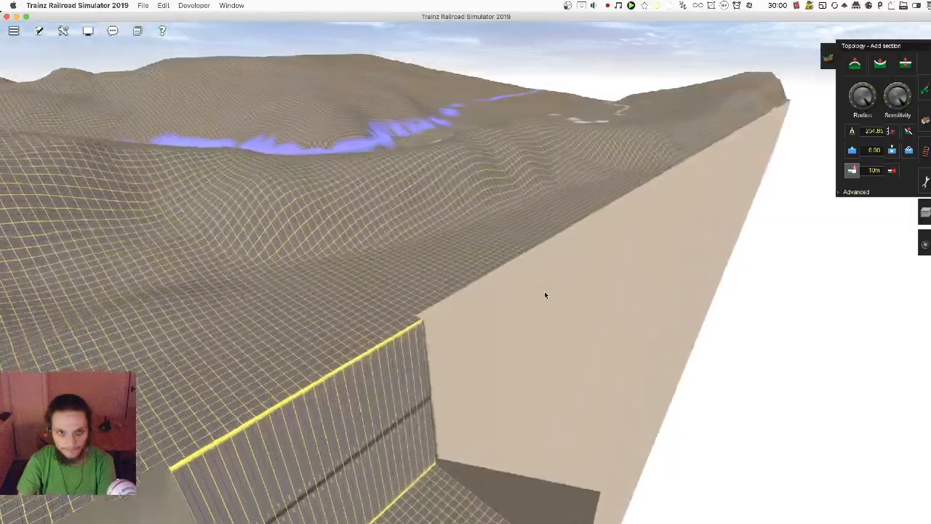
left_click(545, 294)
right_click(559, 198)
left_click(569, 271)
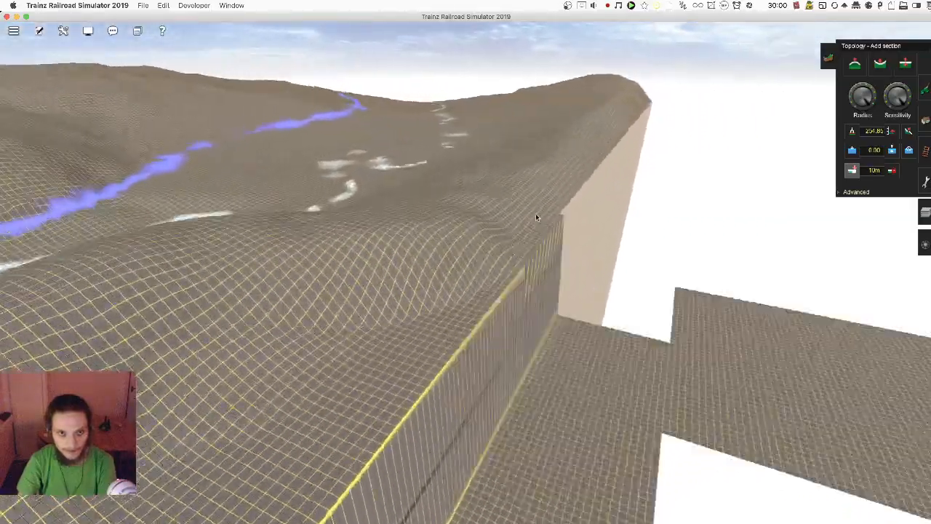
right_click(538, 215)
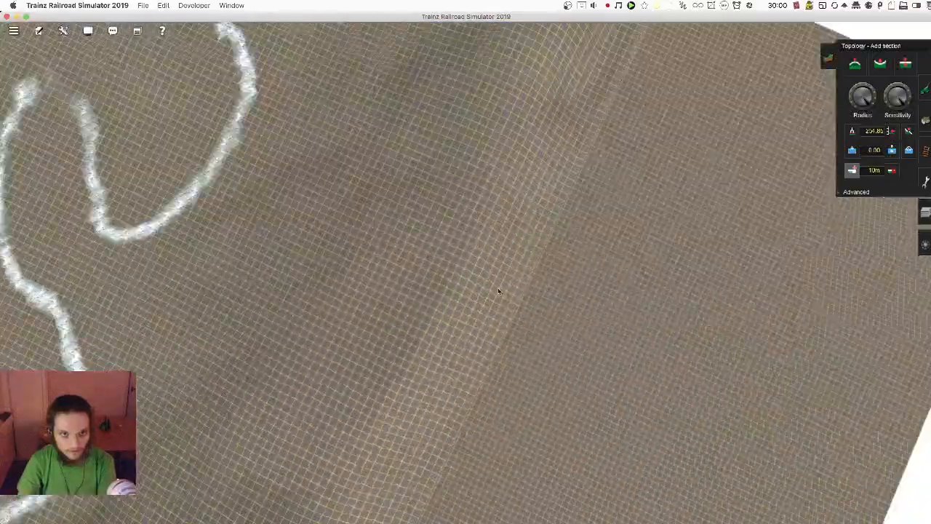
Step: Sample the terrain height of 223.31 from the existing ground beside the newly added low sections with Get height
key("m")
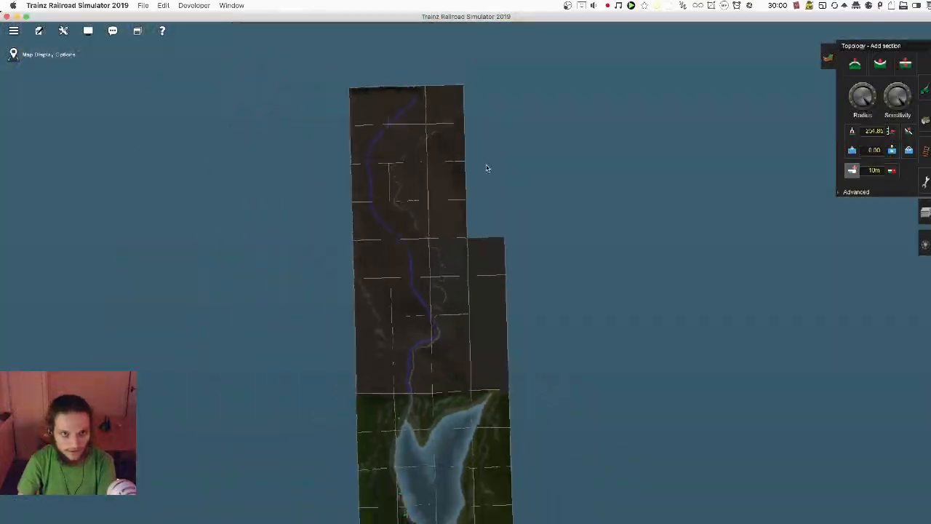
scroll(505, 280, "up", 2)
scroll(489, 260, "up", 4)
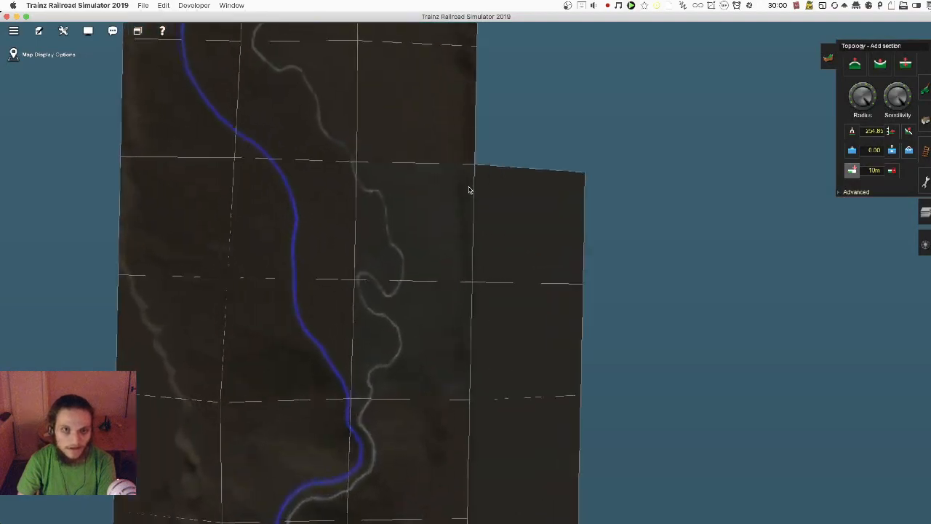
scroll(474, 190, "up", 2)
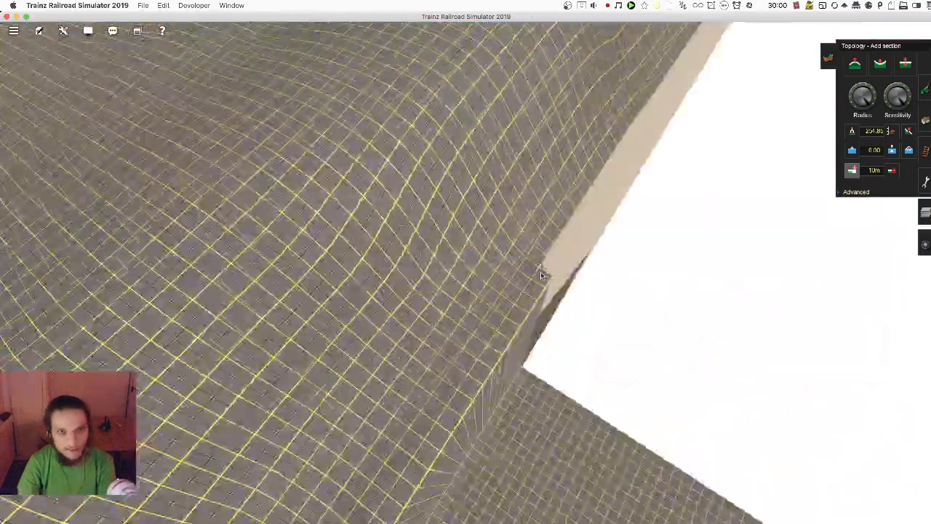
scroll(514, 289, "down", 5)
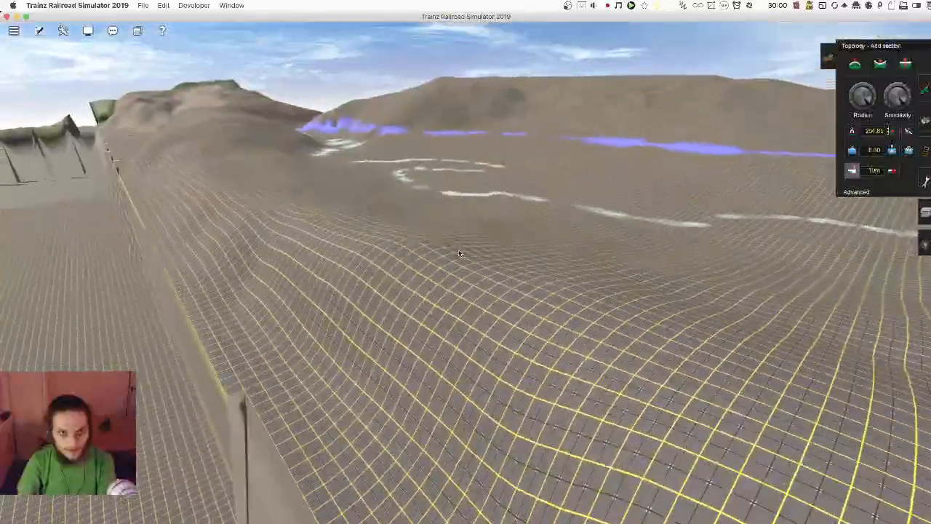
right_click_drag(461, 277, 450, 77)
right_click(450, 78)
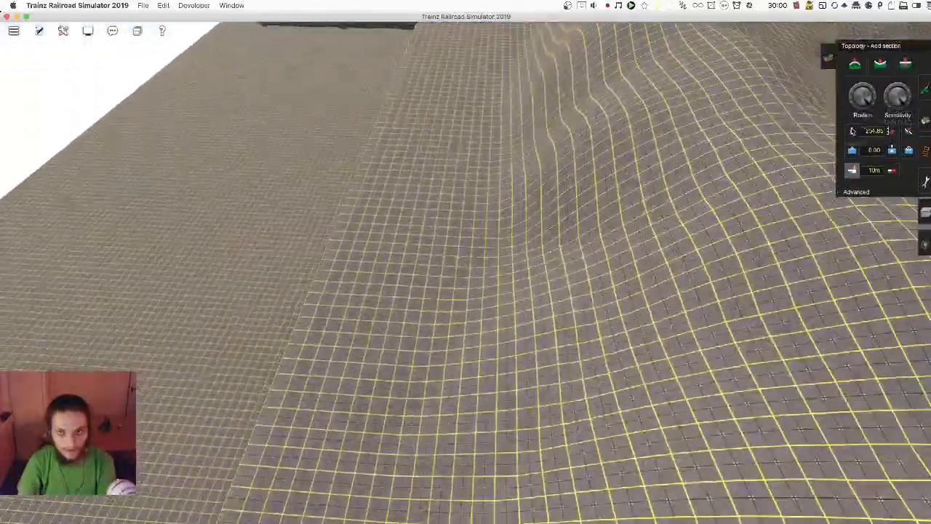
left_click(852, 131)
key("Left")
key("Up")
key("Down")
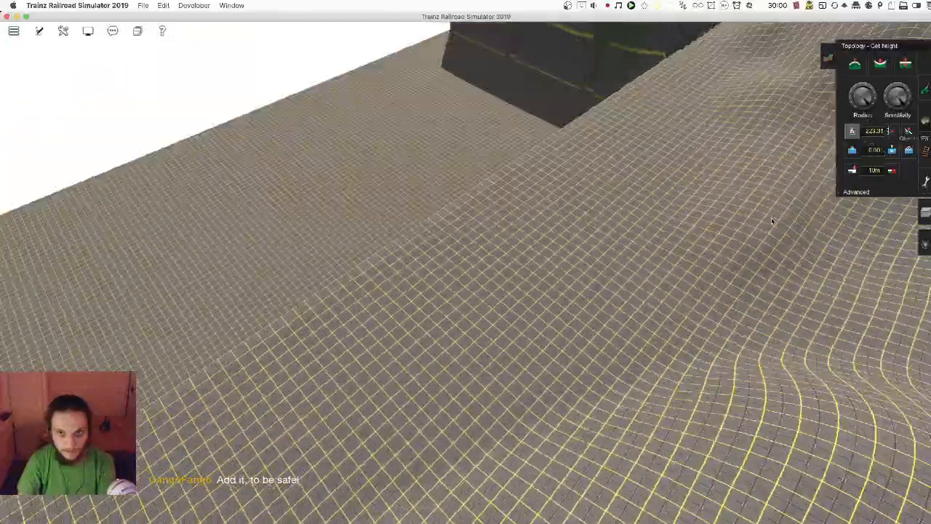
key("Left")
key("Up")
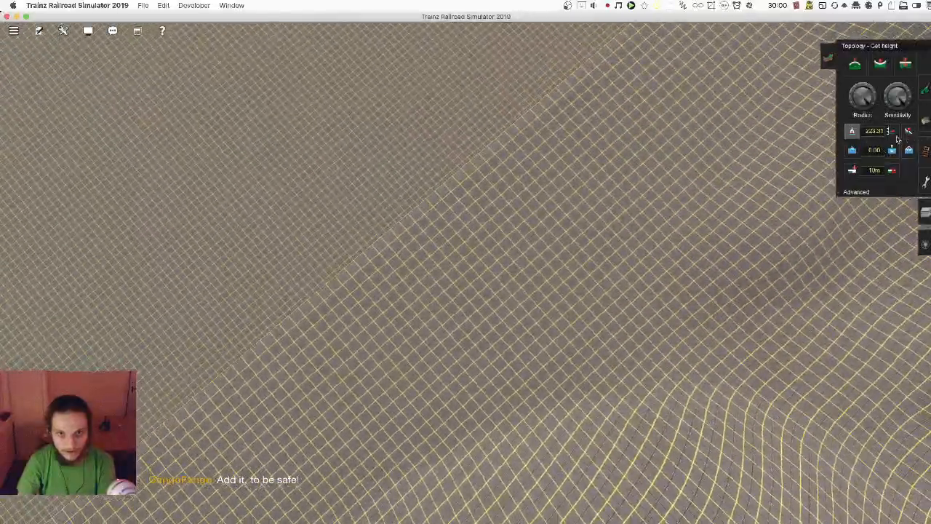
Step: Raise a broad flat patch on the low new section to the height of 223.31 with Use height
left_click(892, 131)
key("Right")
right_click(473, 121)
left_click(455, 228)
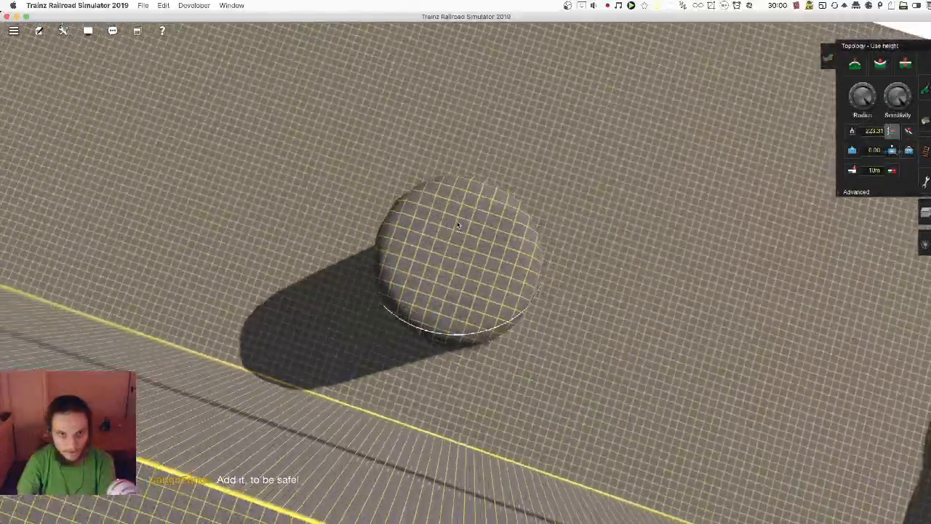
left_click_drag(497, 153, 499, 134)
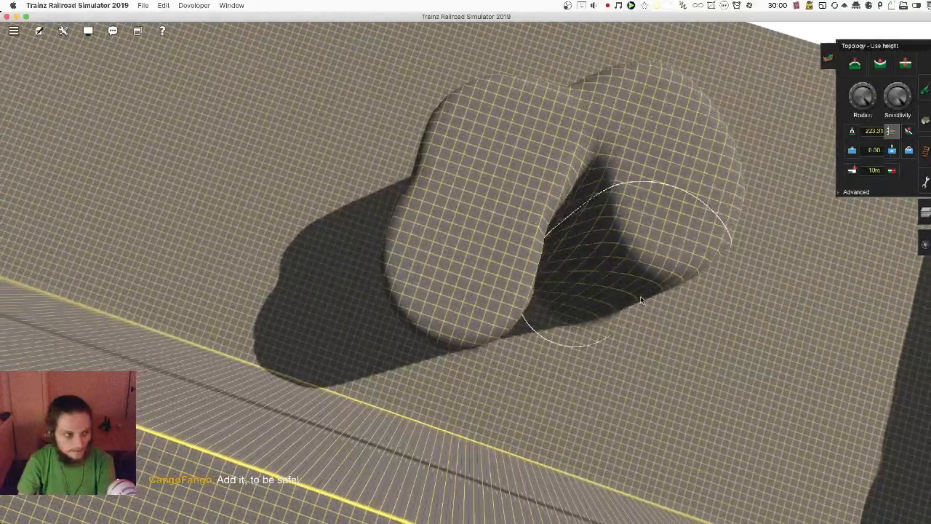
left_click_drag(641, 299, 617, 368)
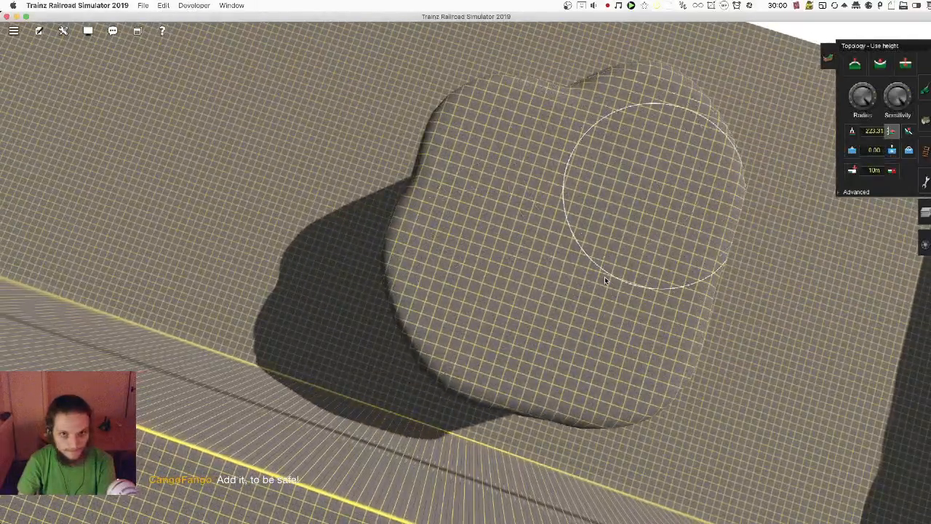
left_click_drag(581, 51, 508, 56)
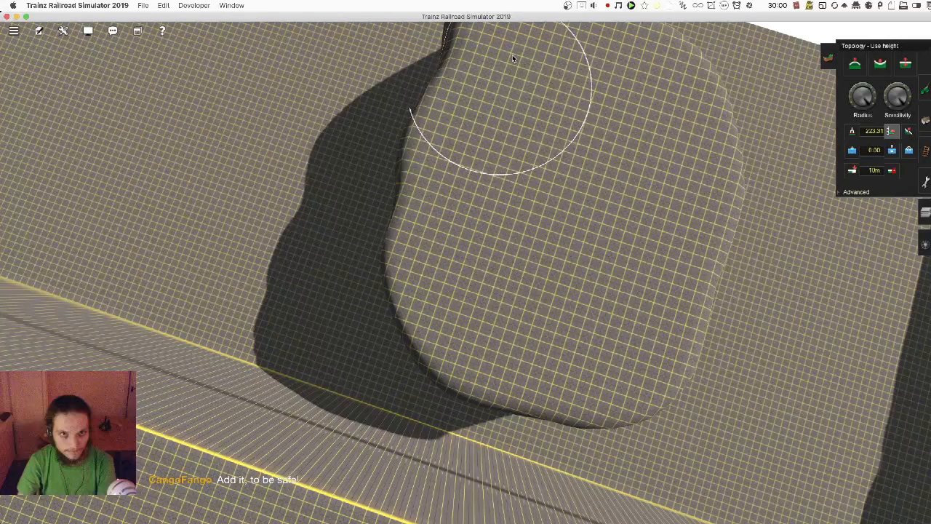
left_click_drag(512, 54, 614, 422)
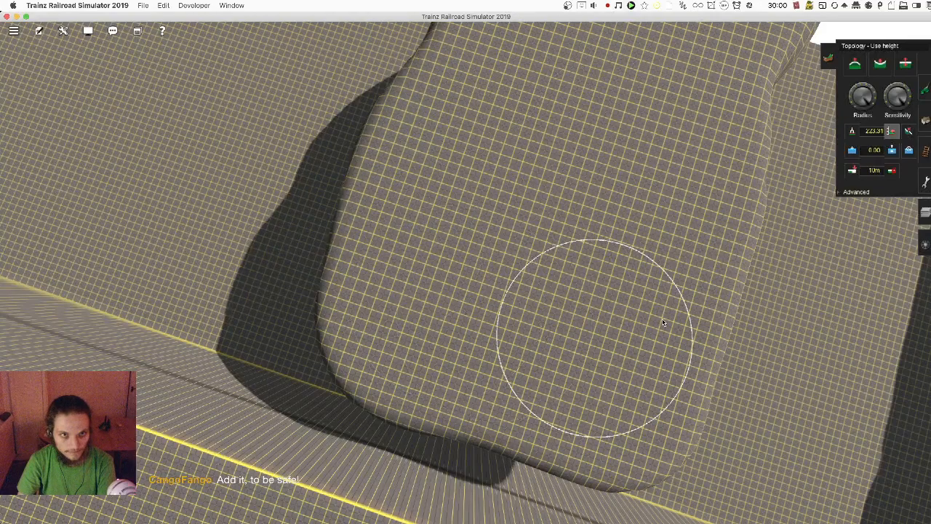
Step: Select a rectangular ground area on top of the raised patch and set it up for pasting
key("Left")
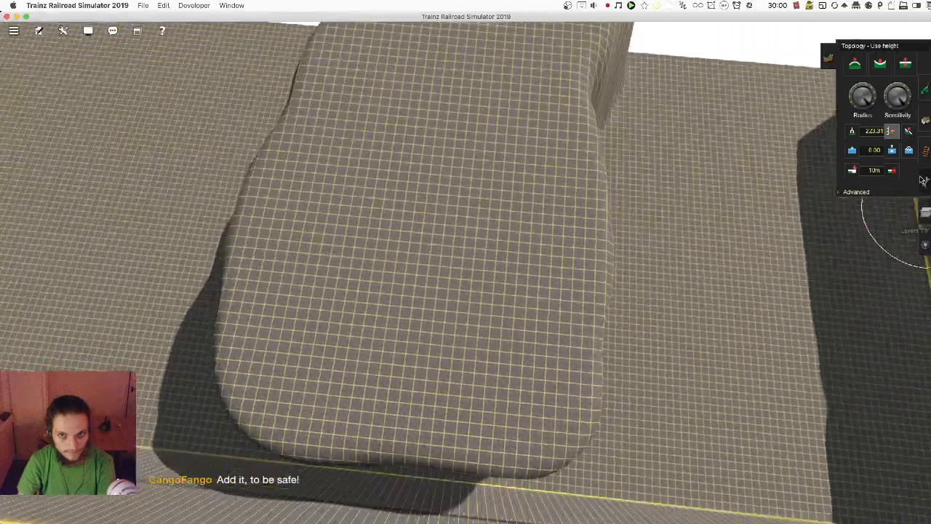
left_click(924, 182)
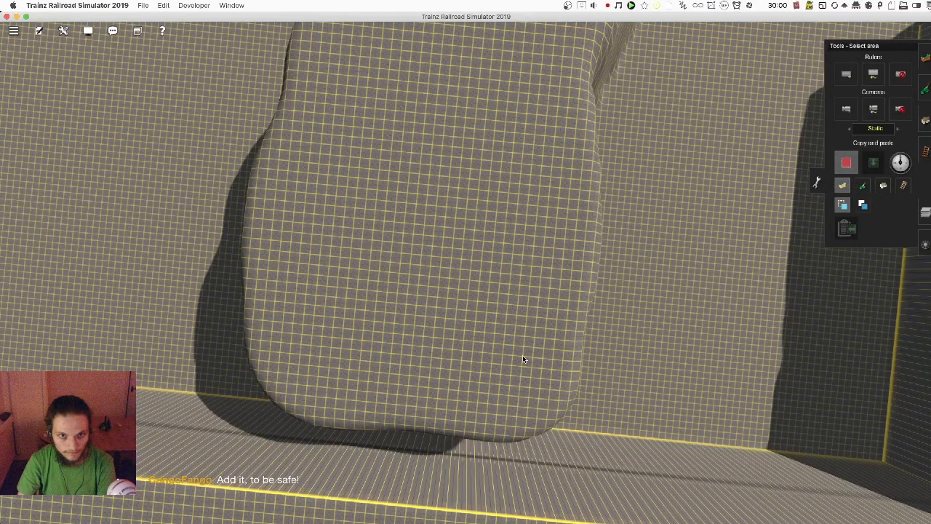
left_click_drag(428, 179, 328, 35)
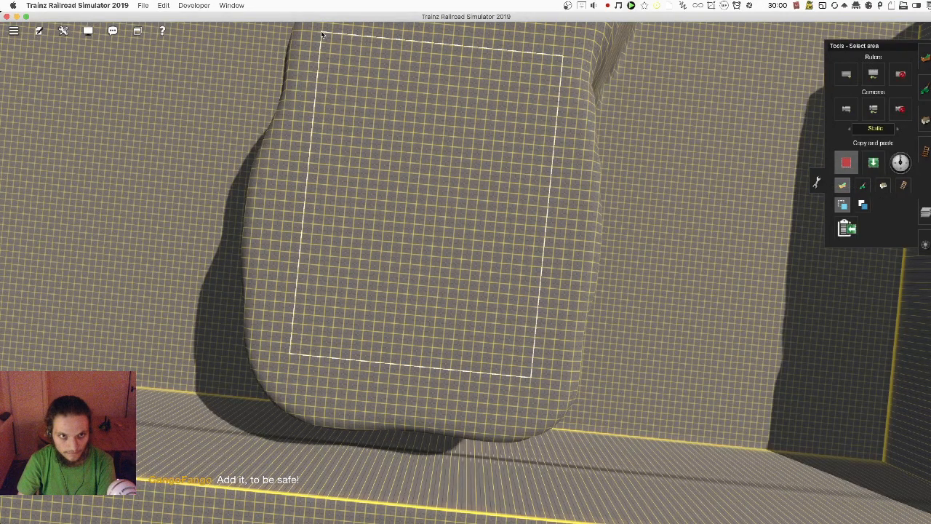
key("Down")
left_click(873, 162)
Step: Paste the selected flat ground over the low sections beside the hillside, working up to the edge of the grassy terrain
key("Left")
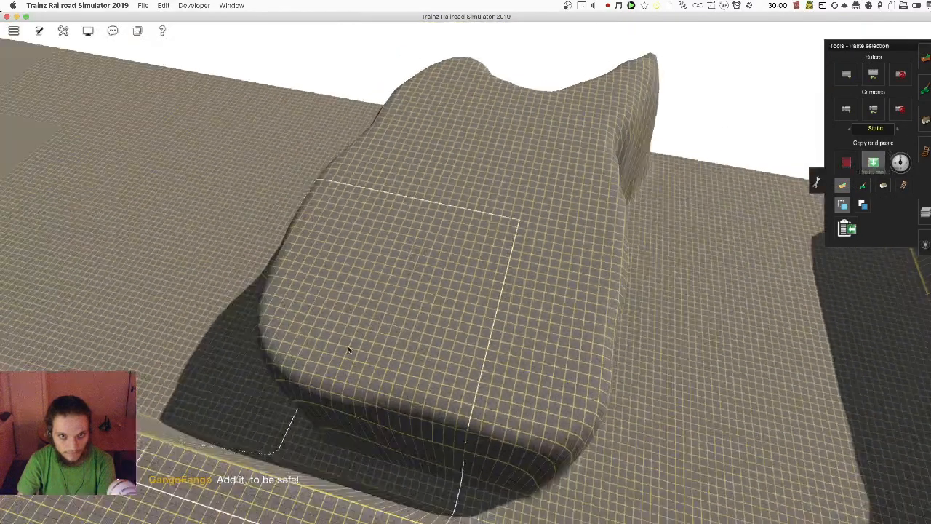
key("Left")
left_click(471, 215)
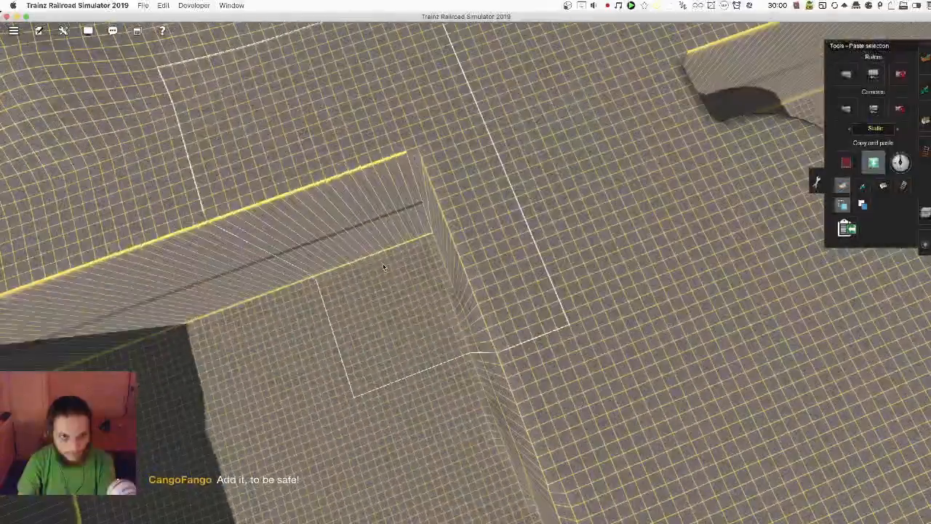
key("Left")
left_click(457, 255)
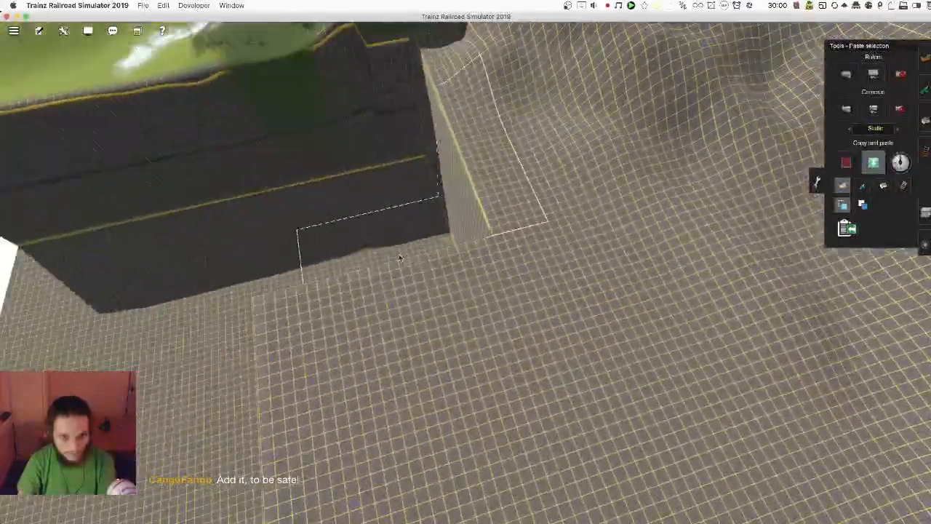
key("Left")
key("Left")
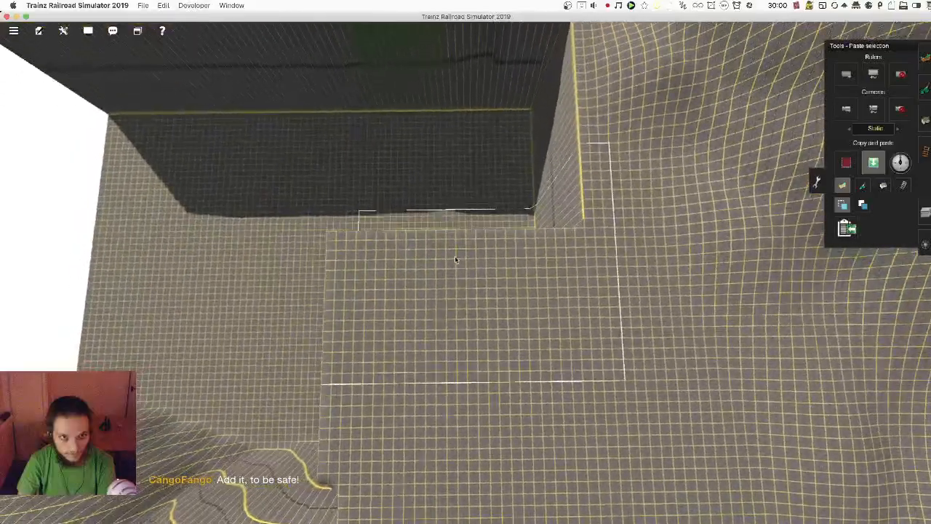
left_click(469, 216)
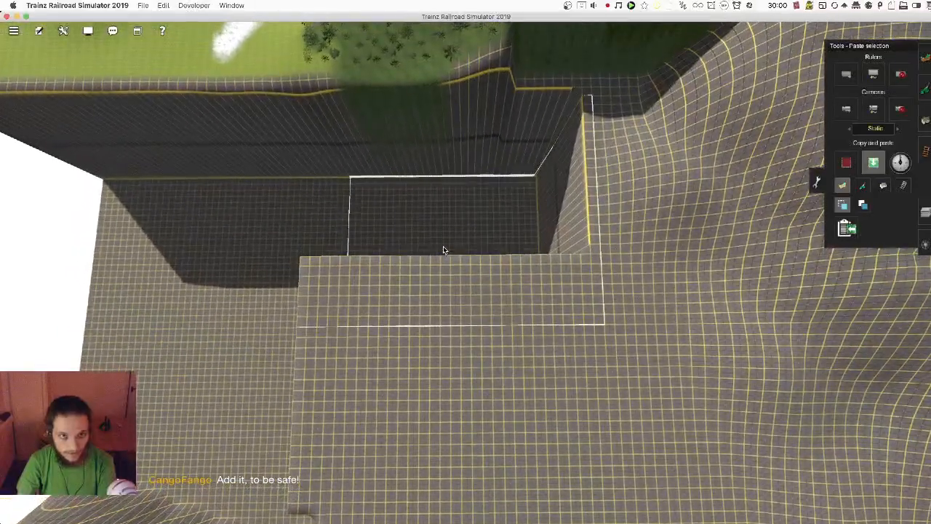
left_click(443, 247)
key("Left")
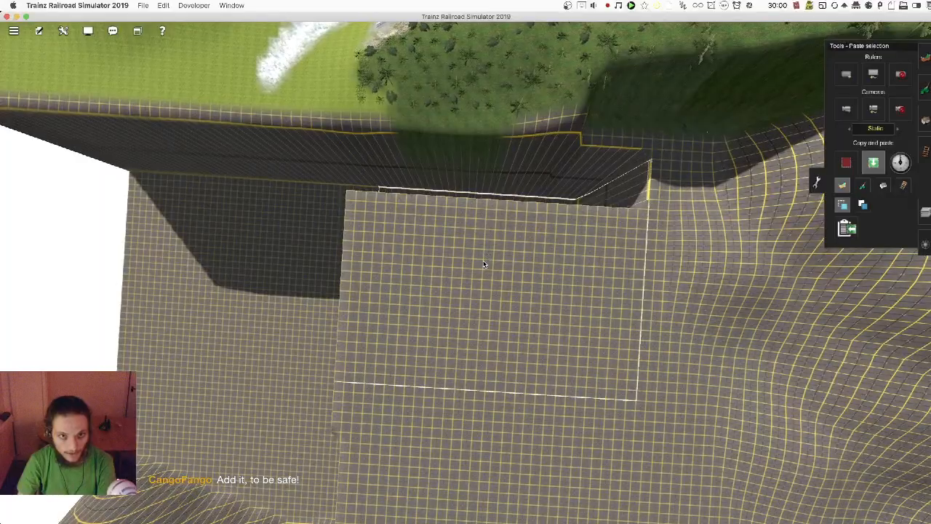
left_click(484, 264)
Step: Paste the flat ground over the sunken pit between the grassy terrain and the route's outer edge
right_click(382, 147)
key("Left")
key("Down")
right_click_drag(452, 259, 514, 476)
right_click_drag(615, 392, 480, 228)
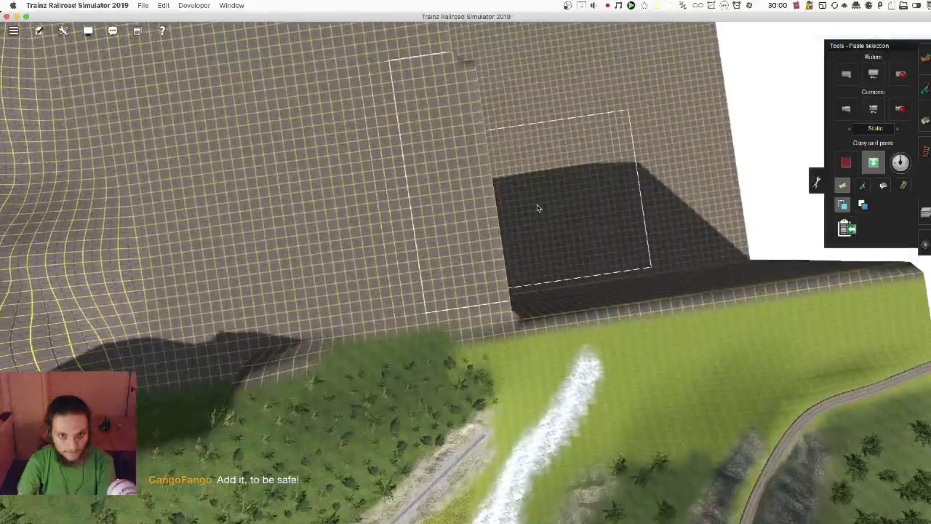
right_click_drag(540, 132, 459, 232)
left_click(459, 232)
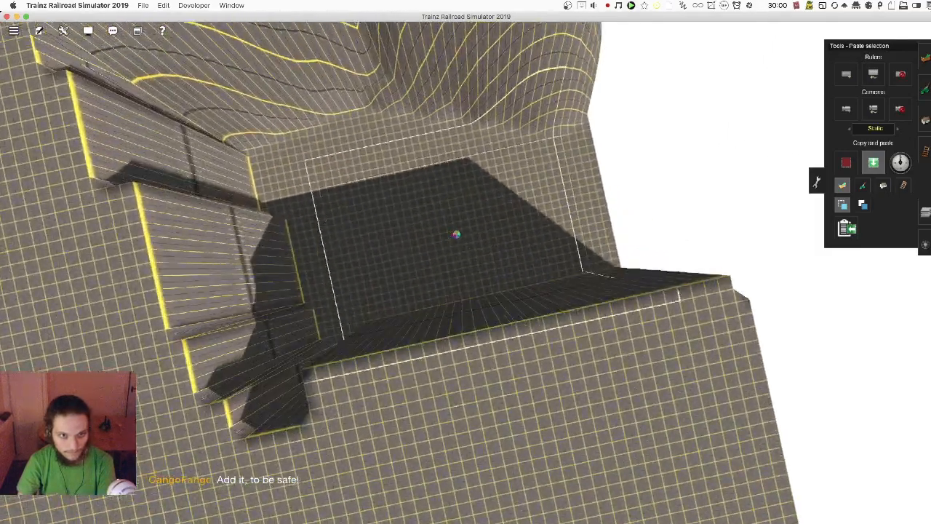
mouse_move(457, 234)
left_mouse_down()
mouse_move(514, 215)
mouse_move(438, 158)
mouse_move(316, 224)
left_mouse_up()
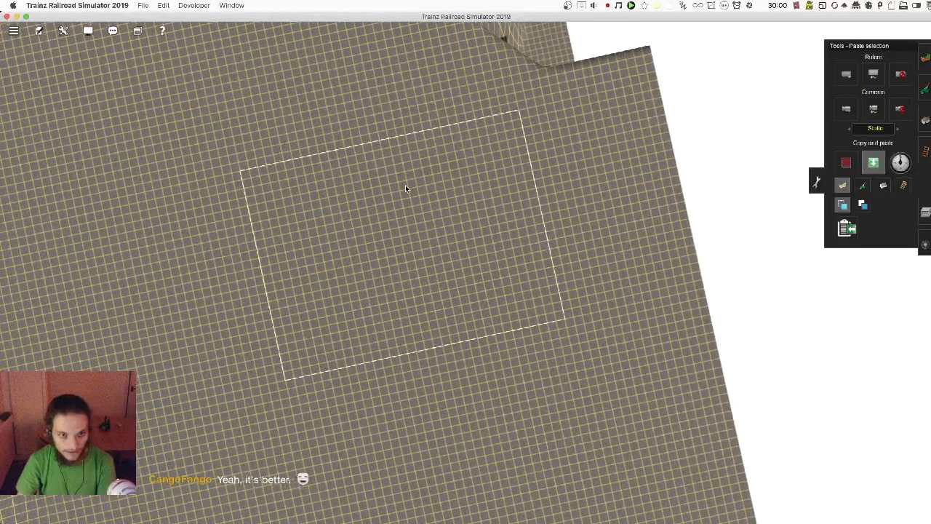
Step: Paste blocks of the flat ground onto the low strip directly beside the wavy hillside
mouse_move(405, 184)
right_mouse_down()
mouse_move(424, 238)
mouse_move(412, 192)
right_mouse_up()
scroll(412, 188, "up", 5)
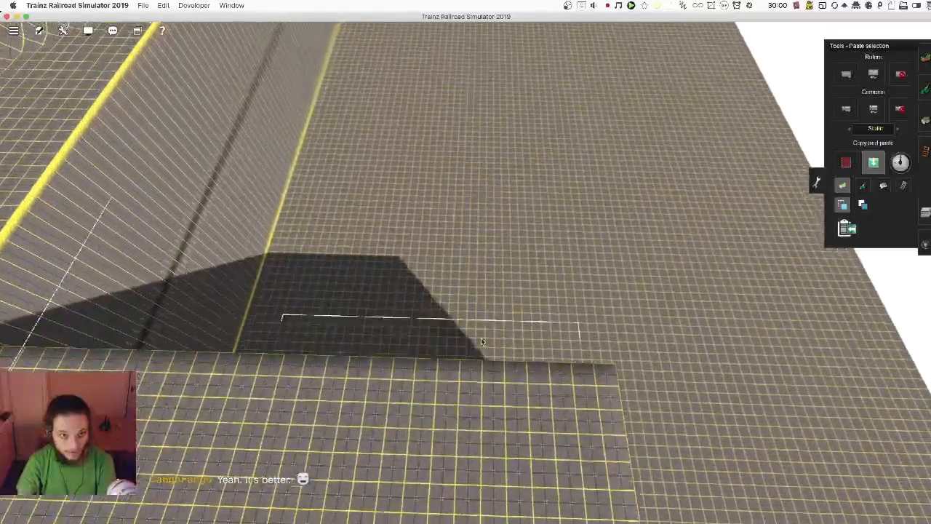
scroll(480, 338, "down", 5)
right_click_drag(481, 319, 510, 377)
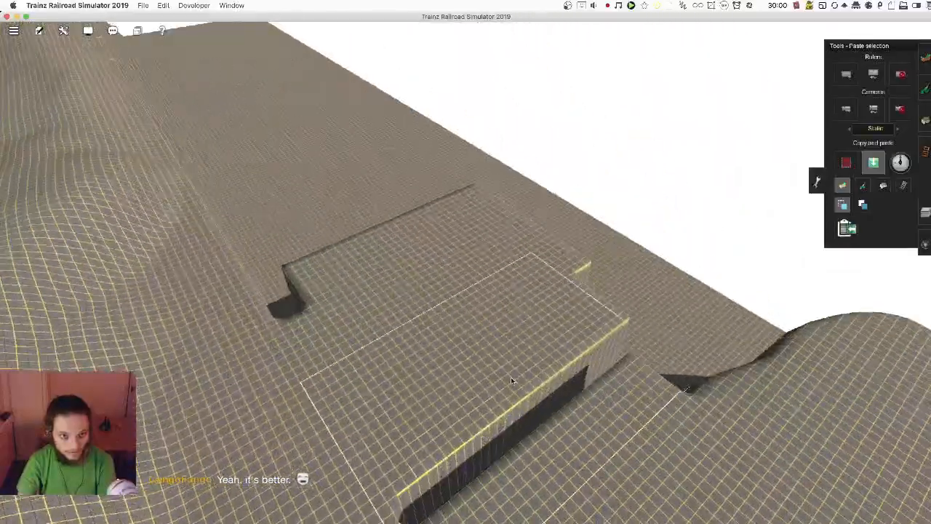
right_click_drag(342, 251, 491, 241)
left_click(499, 201)
left_click(489, 145)
right_click_drag(489, 145, 482, 315)
left_click(432, 236)
scroll(474, 251, "up", 2)
left_click(481, 315)
scroll(481, 315, "down", 2)
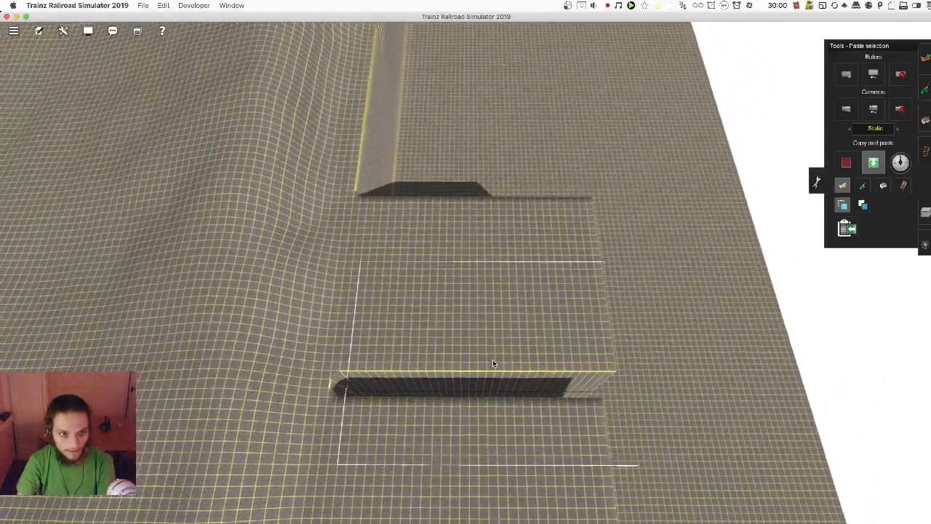
Step: Fill the trench left between the pasted blocks along the hillside with more copies of the flat ground
left_click(492, 360)
mouse_move(468, 249)
right_mouse_down()
mouse_move(471, 201)
mouse_move(432, 312)
mouse_move(467, 233)
right_mouse_up()
right_click_drag(489, 176, 494, 357)
left_click(481, 358)
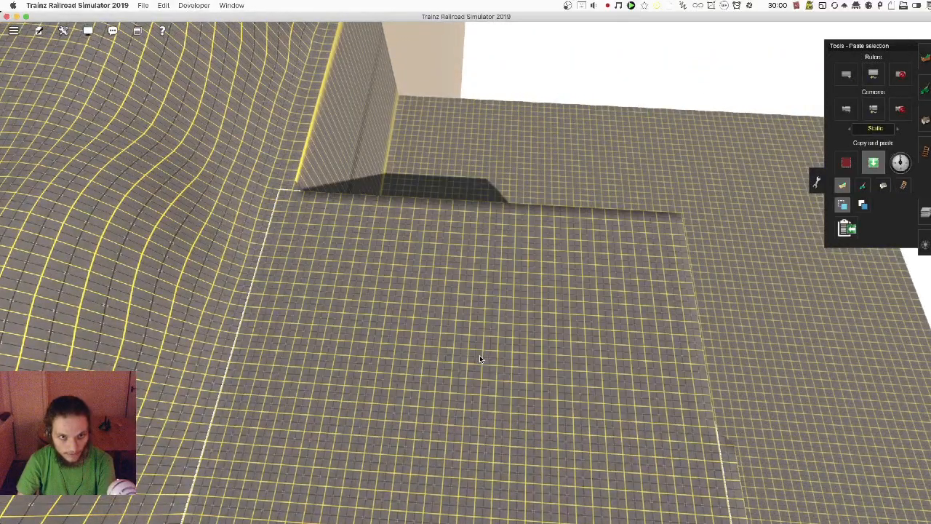
right_click_drag(479, 355, 556, 308)
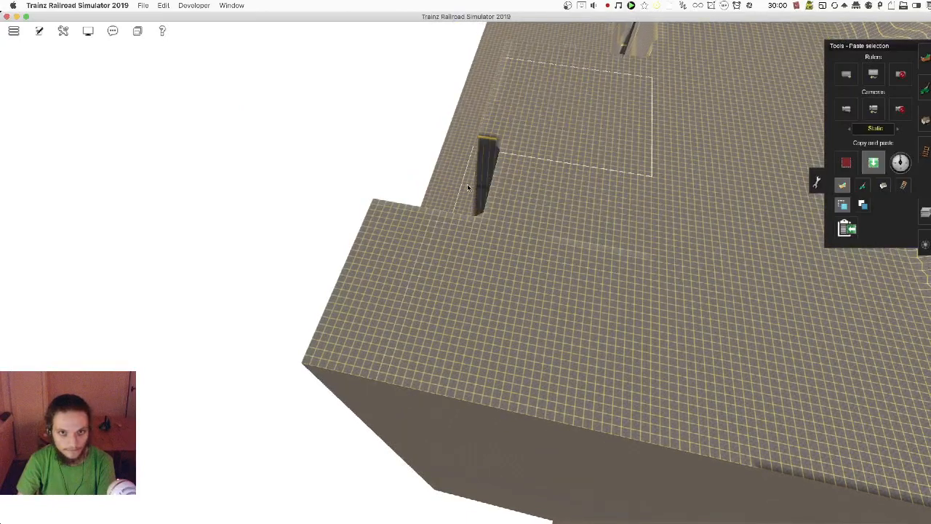
Step: Paste the flat ground across the low strip from the hillside wall to the exposed outer edge
scroll(451, 189, "up", 5)
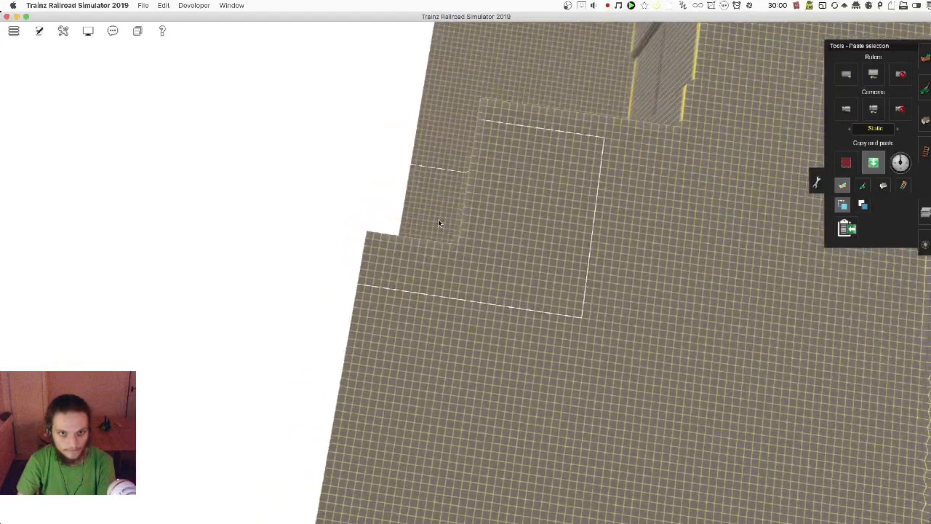
right_click(439, 223)
left_click(455, 150)
left_click(648, 139)
right_click(547, 107)
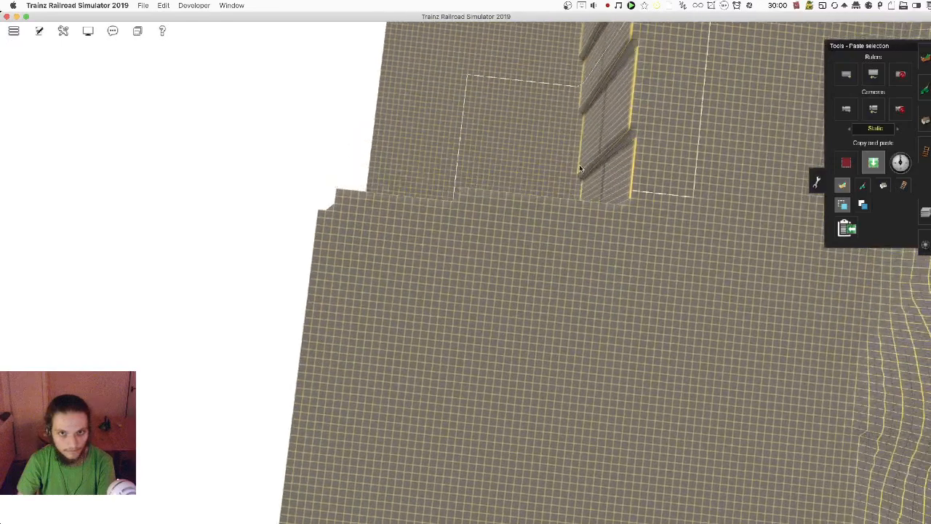
left_click(514, 229)
left_click(332, 268)
left_click(409, 153)
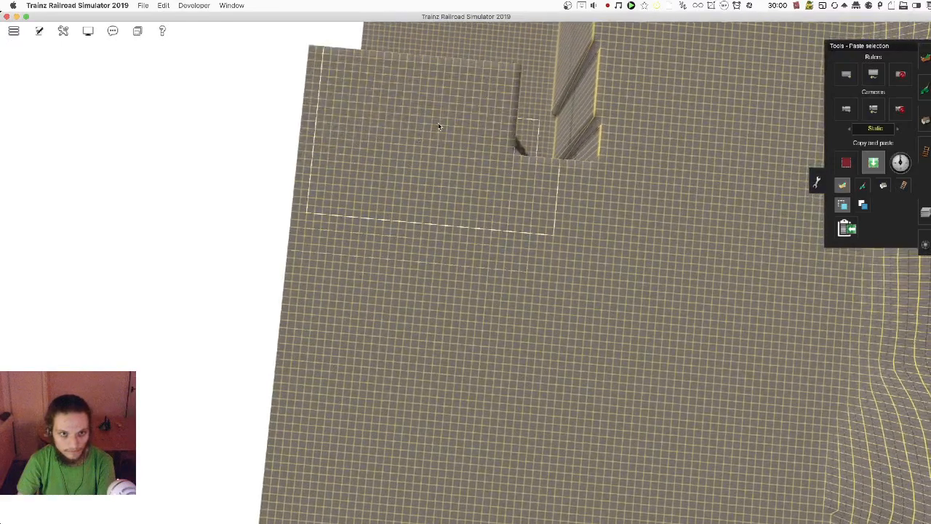
Step: Paste more copies of the flat ground along the low strip between the route's outer edge and the remaining trench
right_click(426, 67)
left_click(554, 248)
left_click(578, 113)
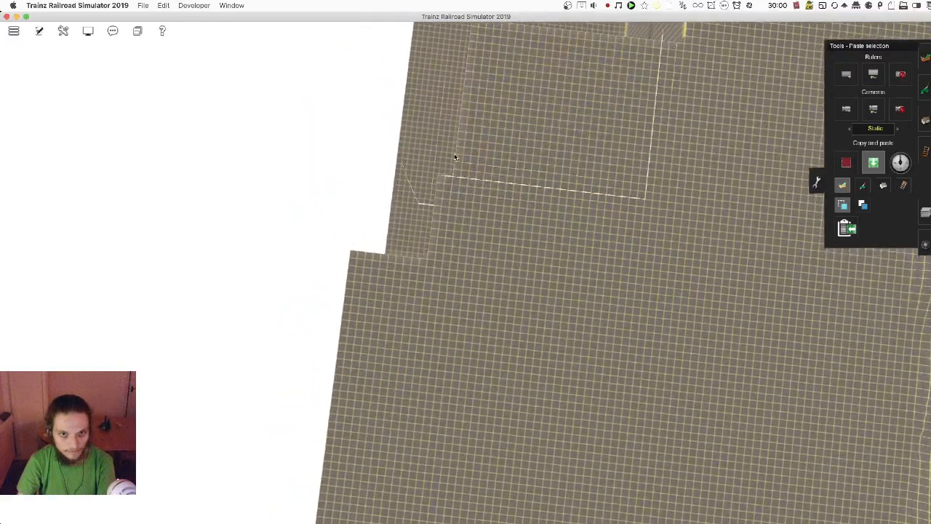
right_click(495, 124)
left_click(369, 214)
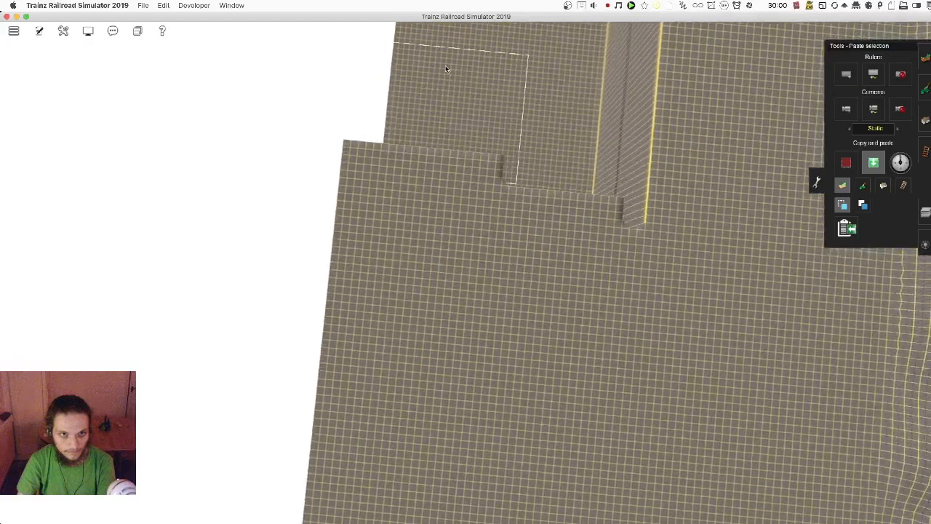
left_click(454, 95)
left_click(580, 205)
right_click(485, 67)
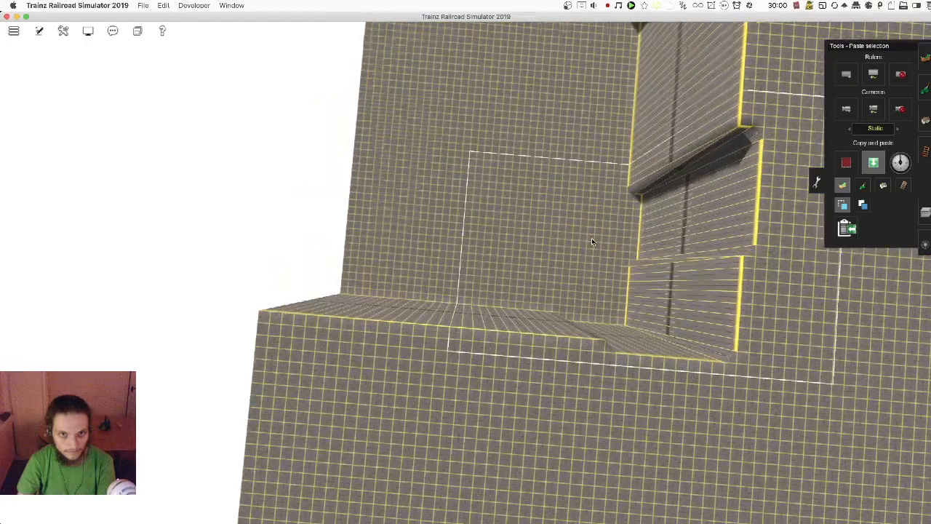
Step: Cover the next stretch of the trench and the low ground beside it with pasted flat ground
left_click(592, 239)
left_click(444, 149)
right_click(448, 150)
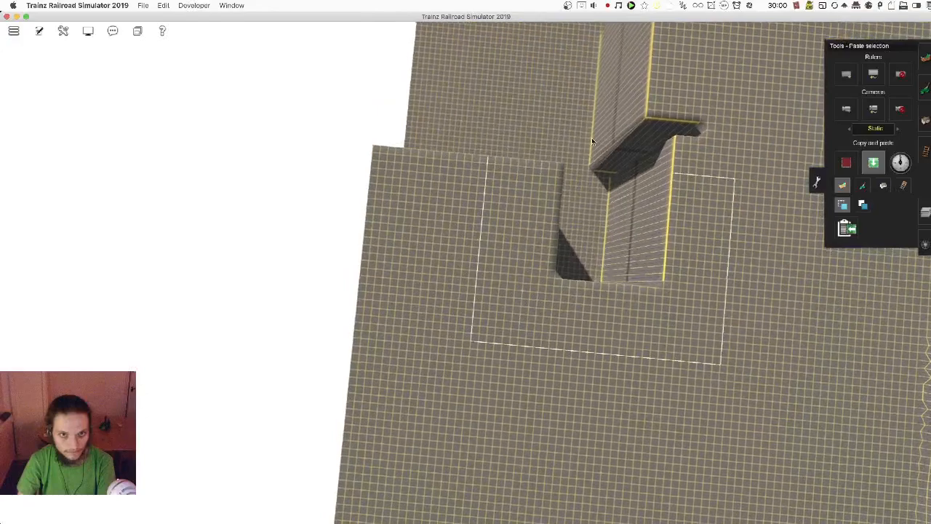
left_click(591, 138)
left_click(429, 132)
right_click(505, 127)
left_click(603, 291)
right_click(488, 145)
left_click(327, 340)
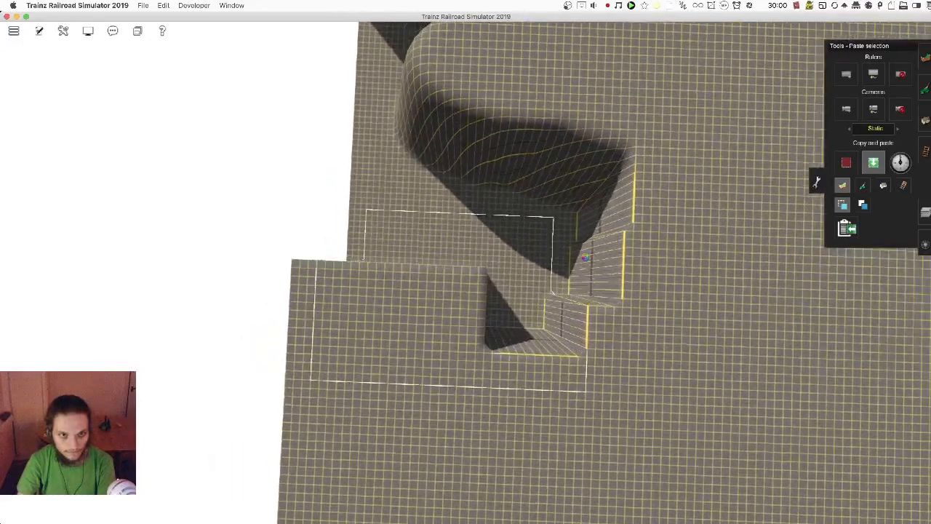
Step: Paste the flat ground over the last sunken pit at the far end of the outer strip
left_click(567, 274)
left_click(465, 167)
right_click(443, 166)
left_click(409, 328)
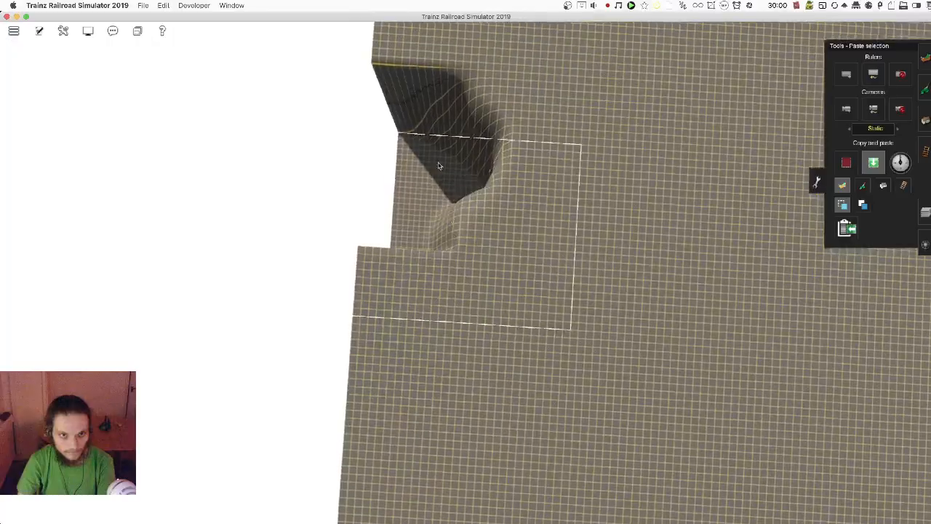
left_click(439, 166)
left_click(422, 96)
Step: Examine the raised flat area from end to end, including its outer edge and the hillside border
right_click(625, 120)
key("Left")
key("Down")
key("Left")
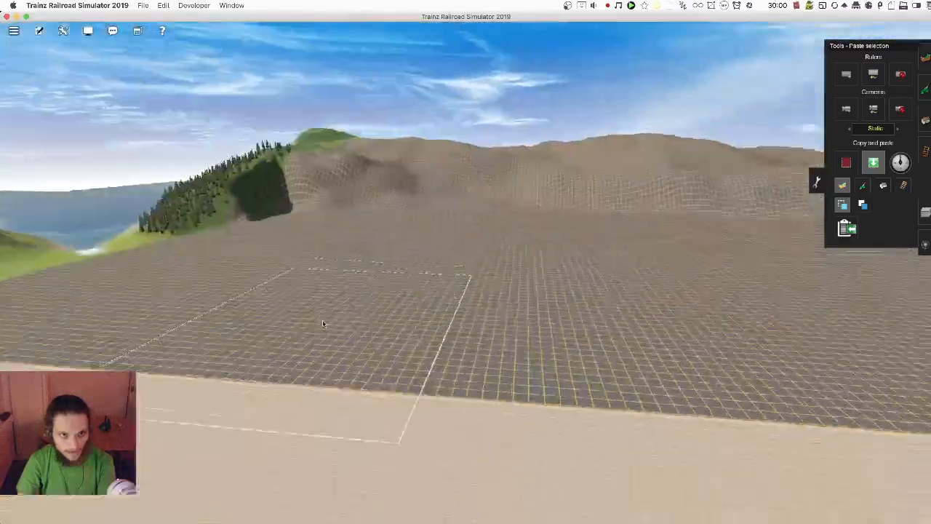
key("Left")
key("Up")
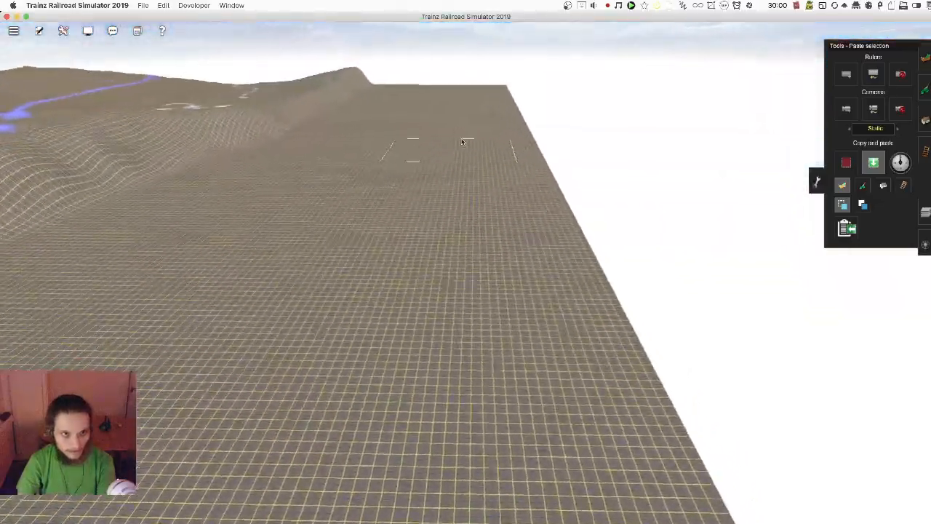
right_click(465, 117)
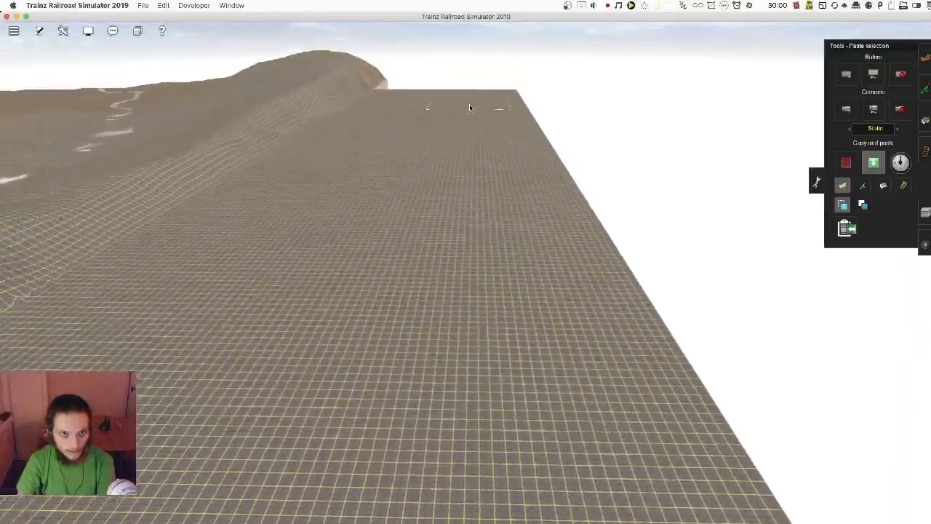
scroll(469, 109, "up", 5)
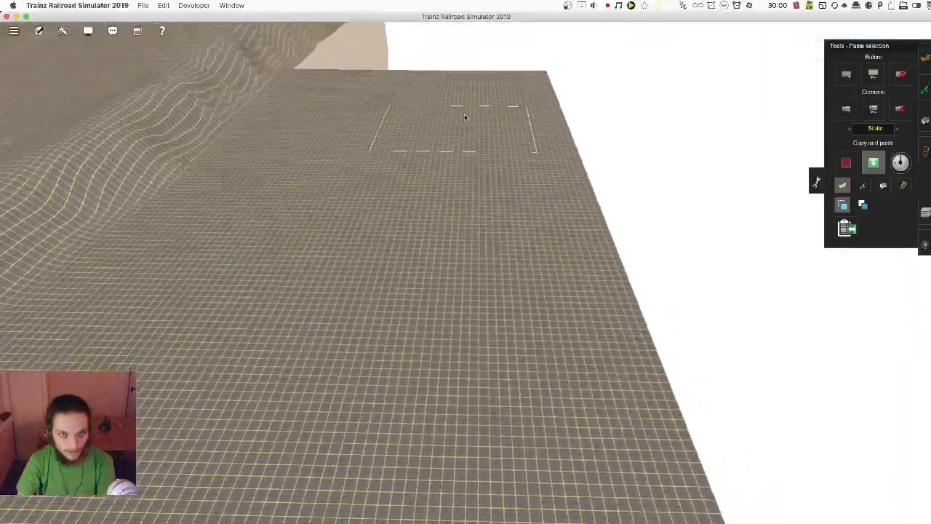
key("Left")
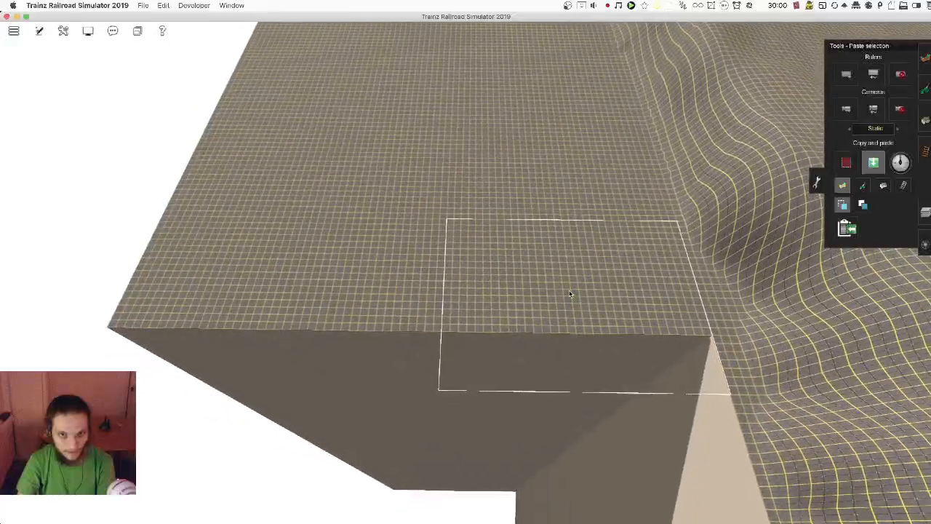
scroll(570, 293, "down", 5)
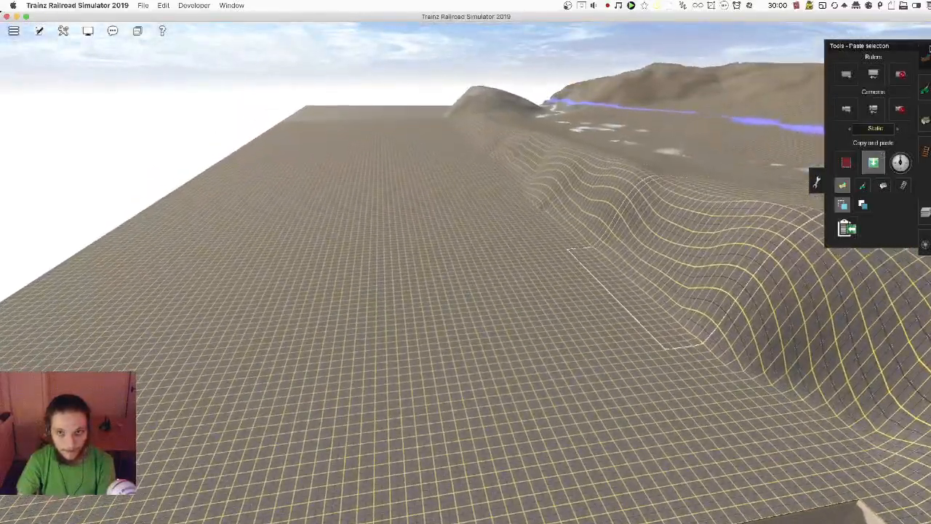
Step: Use the Plateau topology tool to spread the steep wavy hillside outward as ridges onto the raised flat ground
key("Right")
key("F1")
key("Up")
key("Left")
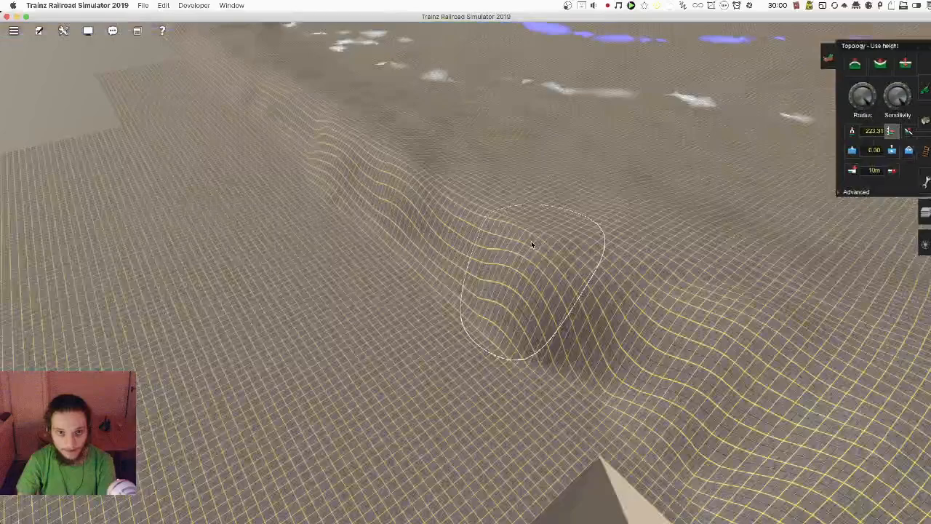
key("Right")
key("Left")
left_click(907, 131)
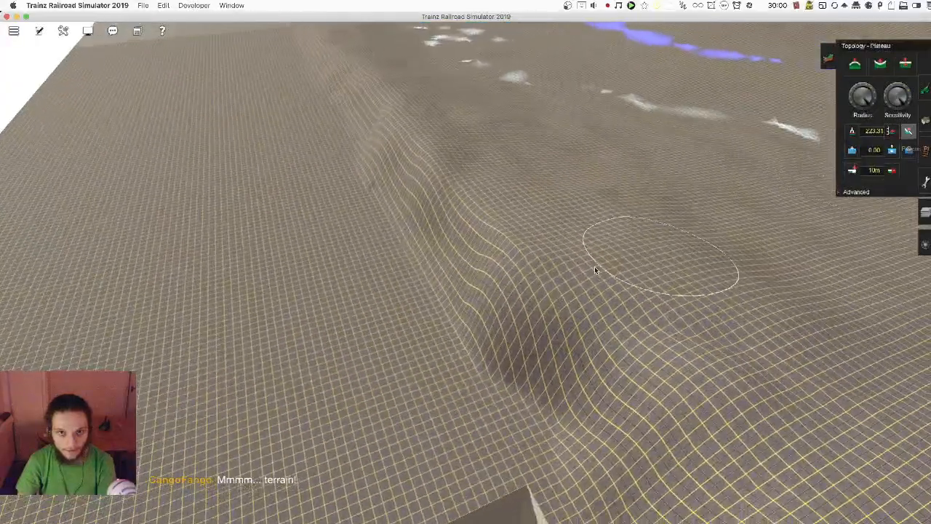
mouse_move(486, 347)
left_mouse_down()
mouse_move(408, 241)
mouse_move(378, 172)
mouse_move(457, 308)
mouse_move(343, 367)
left_mouse_up()
left_click_drag(515, 269, 387, 289)
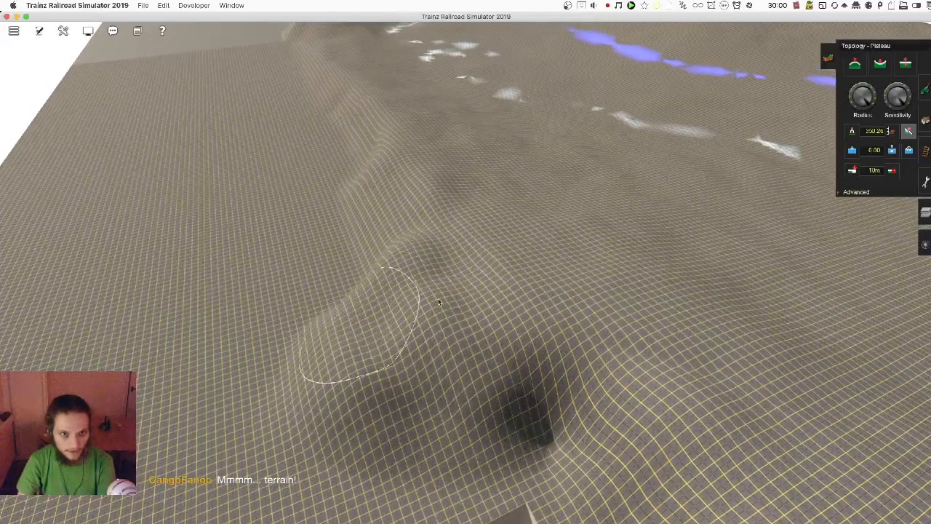
mouse_move(566, 393)
left_mouse_down()
mouse_move(468, 254)
mouse_move(409, 233)
mouse_move(461, 269)
mouse_move(385, 304)
mouse_move(358, 374)
left_mouse_up()
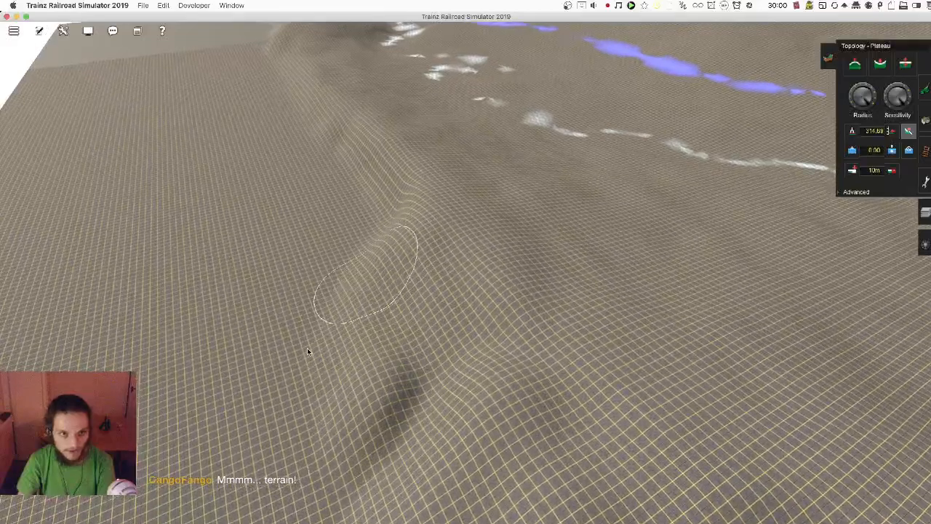
Step: Blend the gullies and ridge crests farther along the hillside into the flat ground with Plateau strokes
key("Right")
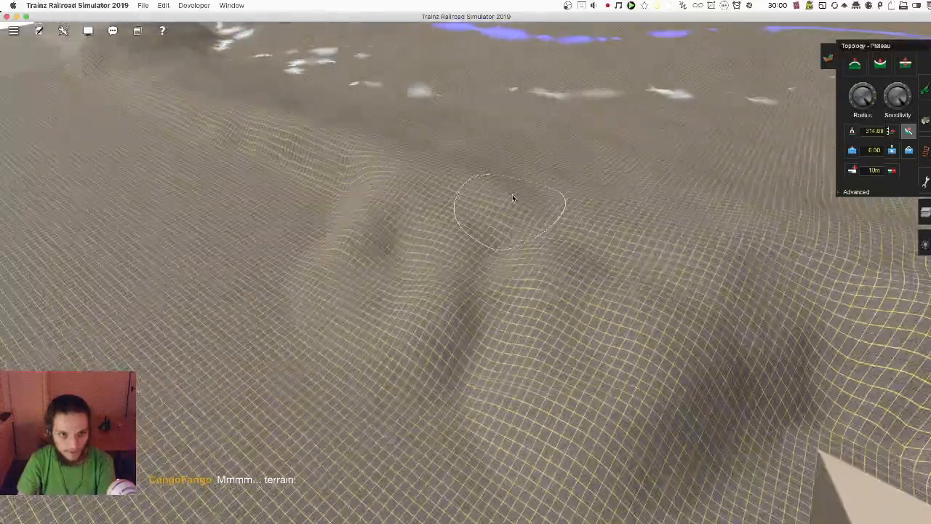
left_click_drag(497, 372, 372, 259)
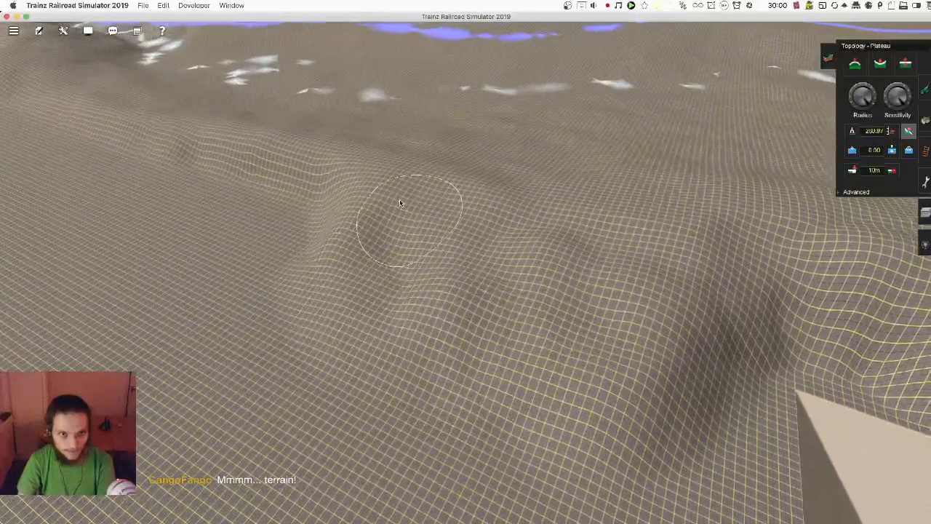
right_click(370, 183)
key("Left")
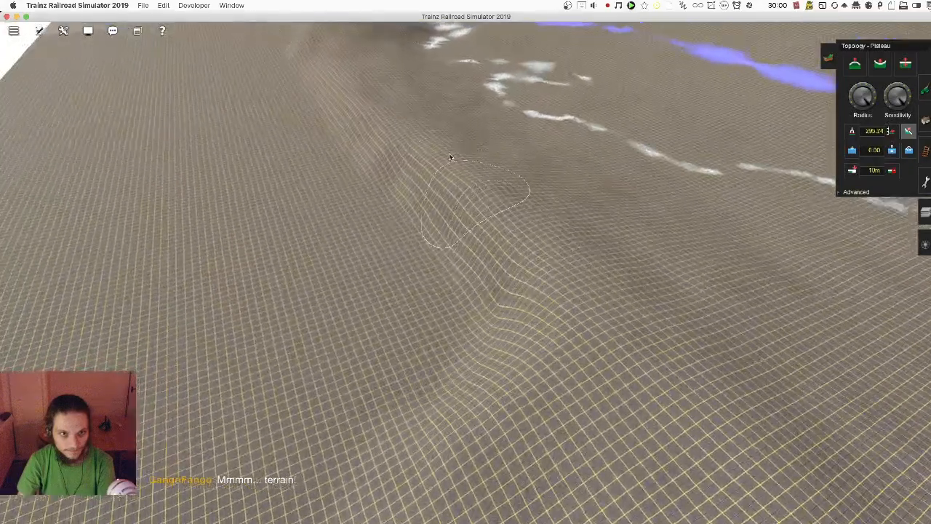
mouse_move(395, 173)
left_mouse_down()
mouse_move(461, 277)
mouse_move(478, 342)
left_mouse_up()
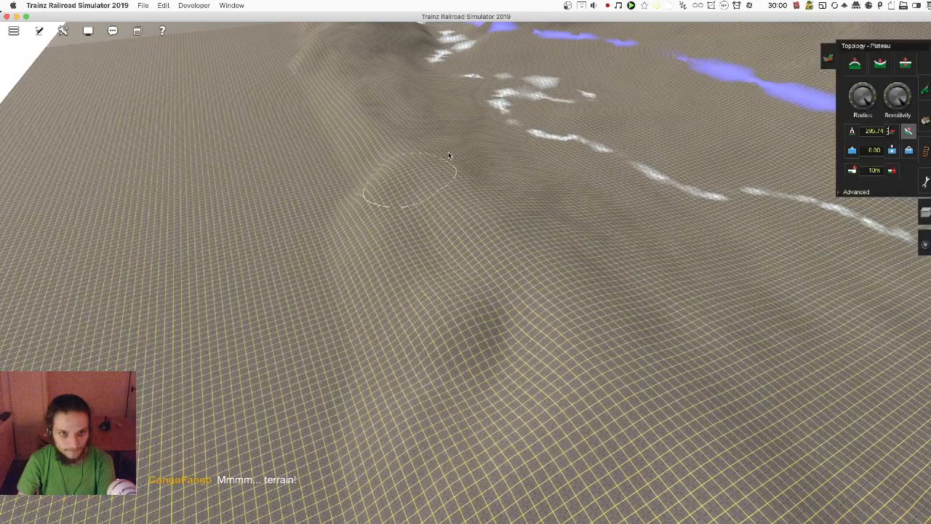
mouse_move(470, 266)
left_mouse_down()
mouse_move(474, 408)
mouse_move(571, 312)
mouse_move(495, 210)
left_mouse_up()
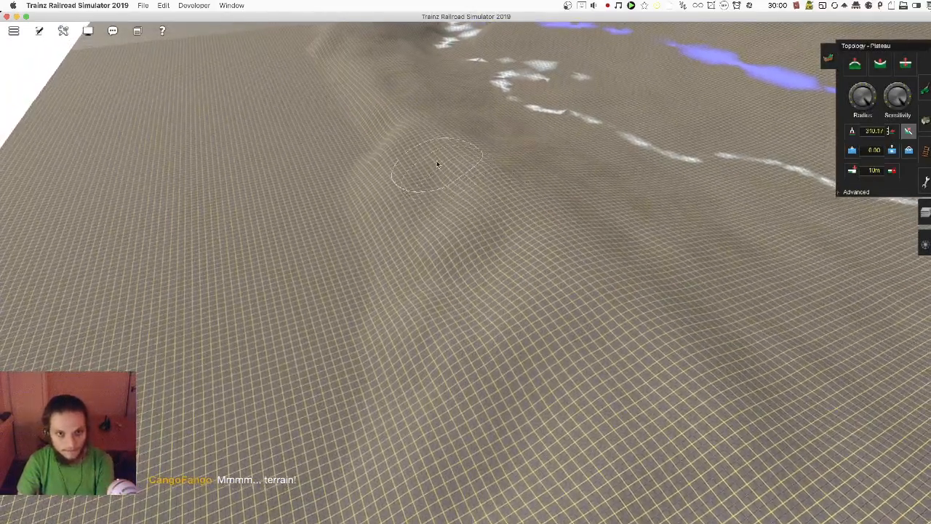
mouse_move(447, 216)
left_mouse_down()
mouse_move(473, 182)
mouse_move(422, 256)
left_mouse_up()
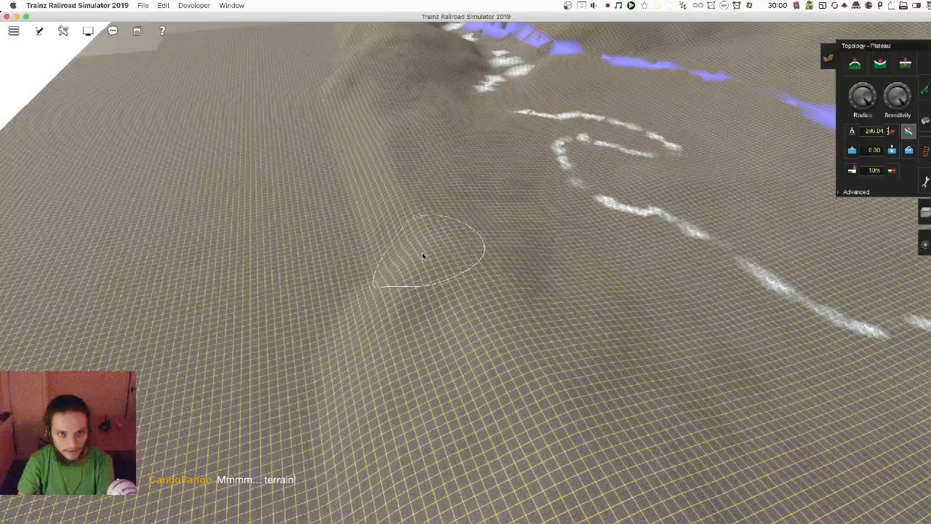
Step: Shape the long outer slope above the white river line into a gentle transition to the flat ground
right_click_drag(423, 256, 412, 242)
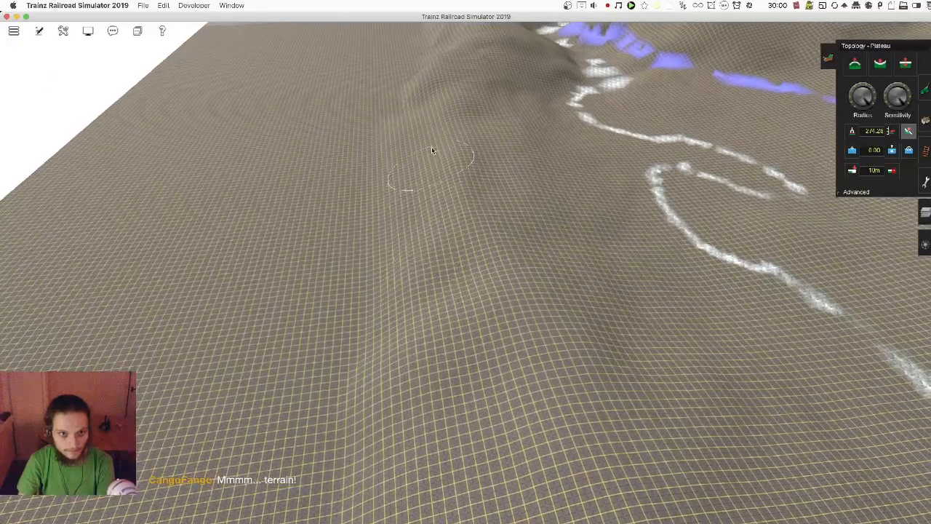
mouse_move(432, 277)
right_mouse_down()
mouse_move(501, 291)
mouse_move(438, 270)
mouse_move(488, 255)
mouse_move(537, 145)
mouse_move(570, 306)
right_mouse_up()
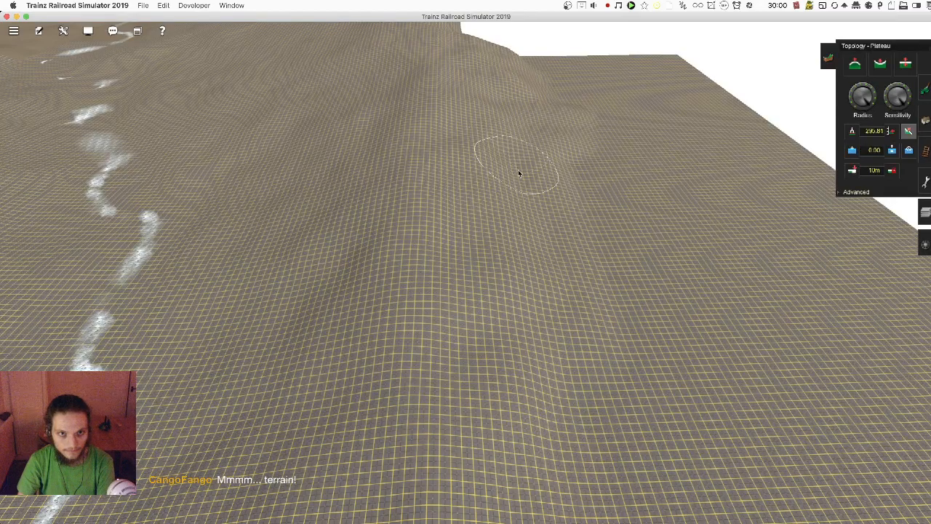
mouse_move(539, 436)
right_mouse_down()
mouse_move(453, 395)
mouse_move(598, 271)
mouse_move(581, 195)
mouse_move(499, 244)
mouse_move(451, 247)
mouse_move(455, 266)
mouse_move(545, 196)
mouse_move(577, 139)
right_mouse_up()
mouse_move(517, 180)
right_mouse_down()
mouse_move(538, 393)
mouse_move(545, 306)
mouse_move(479, 231)
mouse_move(585, 299)
mouse_move(491, 243)
mouse_move(423, 230)
mouse_move(430, 188)
mouse_move(480, 222)
mouse_move(534, 178)
right_mouse_up()
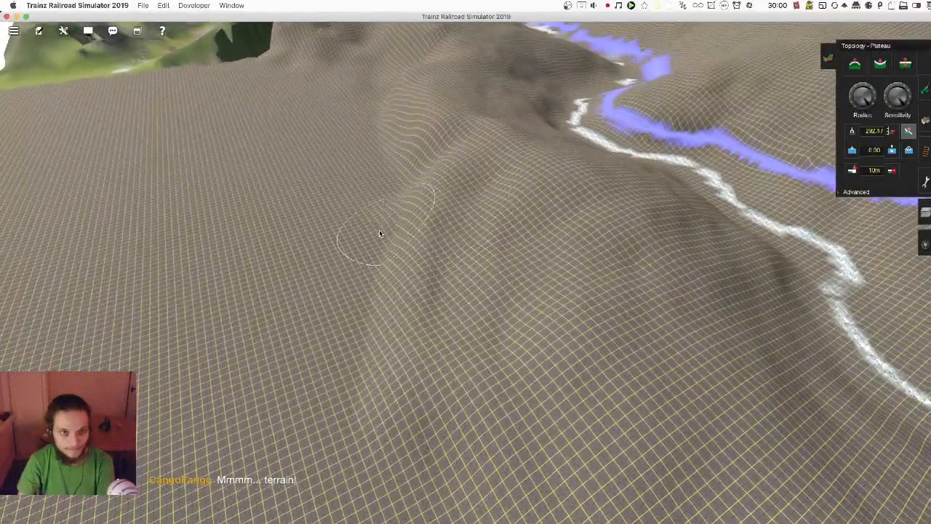
Step: Form rolling spurs and hollows where the flat ground meets the hills near the river bend
mouse_move(384, 399)
right_mouse_down()
mouse_move(426, 313)
mouse_move(368, 218)
mouse_move(484, 174)
mouse_move(359, 181)
mouse_move(422, 247)
mouse_move(367, 205)
mouse_move(367, 351)
right_mouse_up()
mouse_move(481, 295)
right_mouse_down()
mouse_move(421, 343)
mouse_move(401, 308)
mouse_move(425, 264)
right_mouse_up()
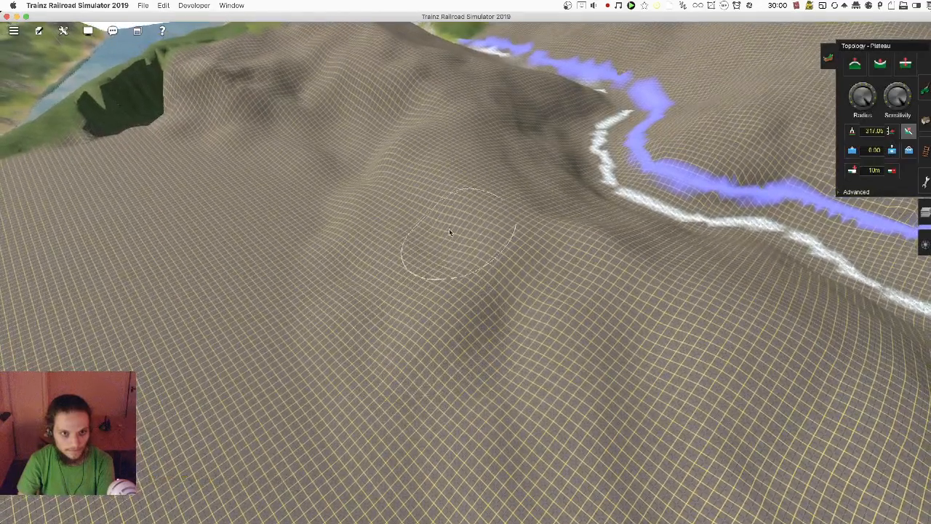
mouse_move(413, 236)
right_mouse_down()
mouse_move(426, 199)
mouse_move(557, 225)
mouse_move(495, 216)
mouse_move(447, 130)
right_mouse_up()
mouse_move(446, 131)
left_mouse_down()
mouse_move(437, 164)
mouse_move(492, 187)
mouse_move(349, 202)
mouse_move(459, 334)
left_mouse_up()
mouse_move(458, 334)
right_mouse_down()
mouse_move(520, 195)
mouse_move(520, 226)
right_mouse_up()
mouse_move(498, 247)
left_mouse_down()
mouse_move(466, 342)
mouse_move(371, 347)
left_mouse_up()
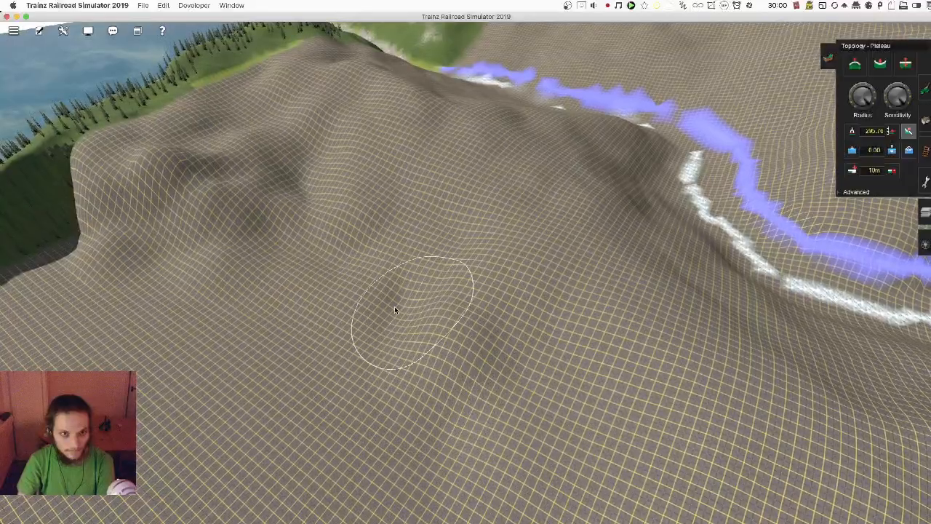
Step: Fill the steep drop beside the forested lakeside slope by spreading the hill's height over it with Plateau
mouse_move(420, 457)
right_mouse_down()
mouse_move(395, 268)
mouse_move(436, 211)
mouse_move(432, 245)
mouse_move(459, 197)
right_mouse_up()
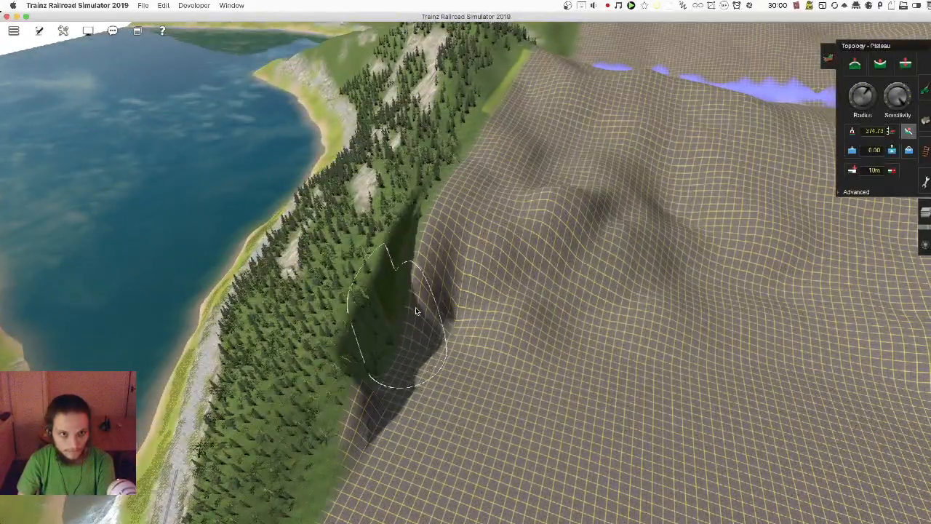
left_click(440, 295)
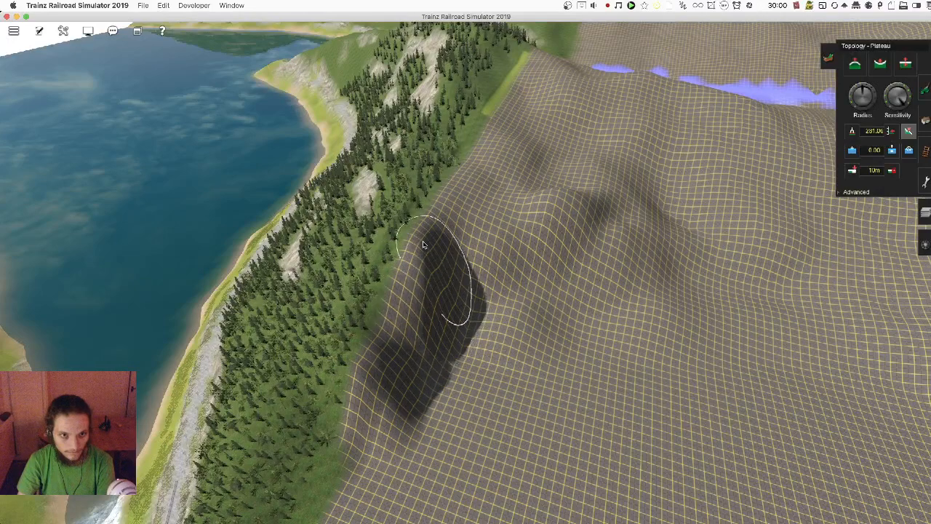
mouse_move(455, 295)
left_mouse_down()
mouse_move(426, 339)
mouse_move(486, 308)
left_mouse_up()
mouse_move(474, 262)
left_mouse_down()
mouse_move(503, 373)
mouse_move(473, 403)
left_mouse_up()
Step: Extend the new hill along the forest edge toward the waterfall and widen it onto the flat ground
key("Left")
key("Down")
key("Left")
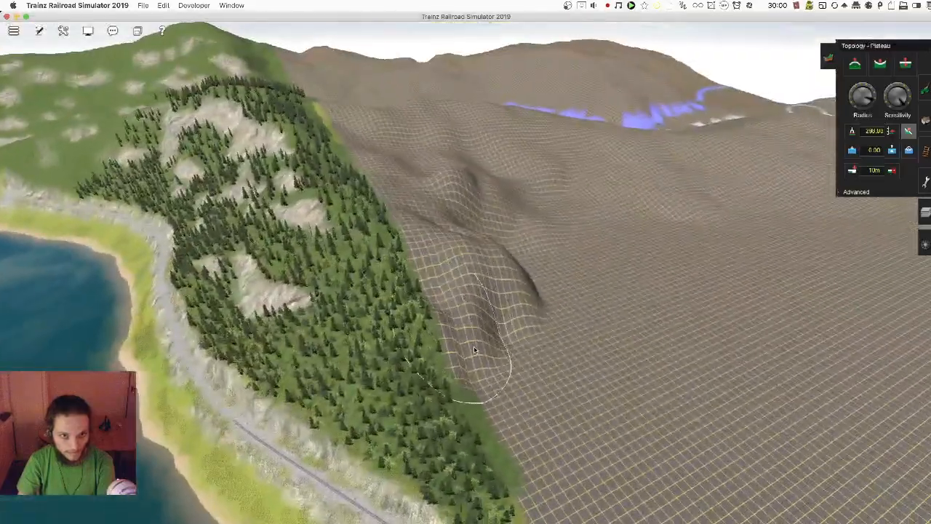
key("Left")
key("Left")
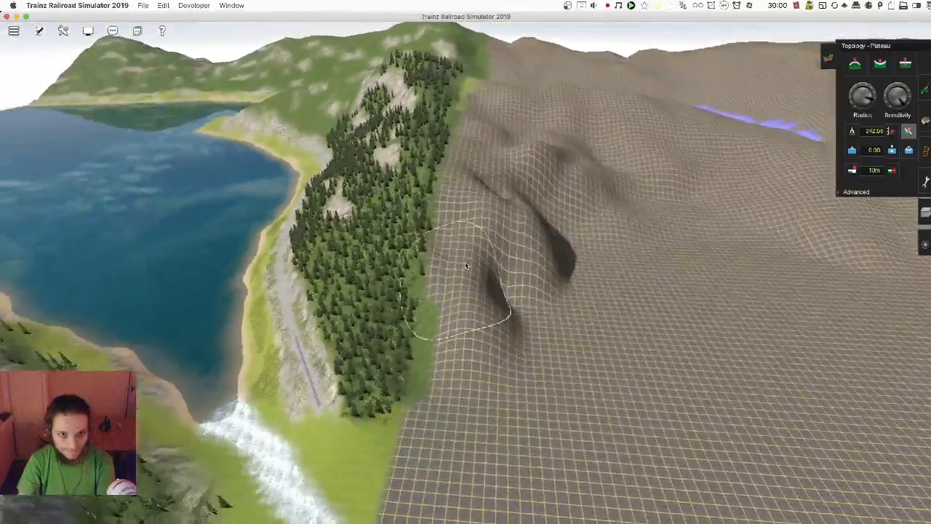
mouse_move(531, 313)
left_mouse_down()
mouse_move(505, 260)
mouse_move(489, 262)
left_mouse_up()
key("Up")
mouse_move(549, 266)
left_mouse_down()
mouse_move(502, 198)
mouse_move(536, 224)
left_mouse_up()
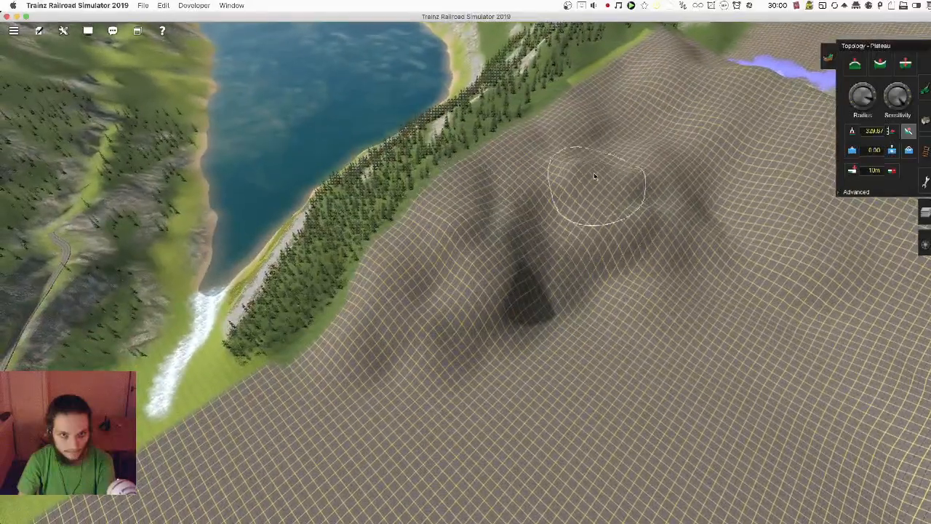
Step: Even out the deep hollow between the new lakeside hill and the neighbouring ridge with Plateau strokes
right_click(582, 179)
key("Left")
key("Down")
key("Down")
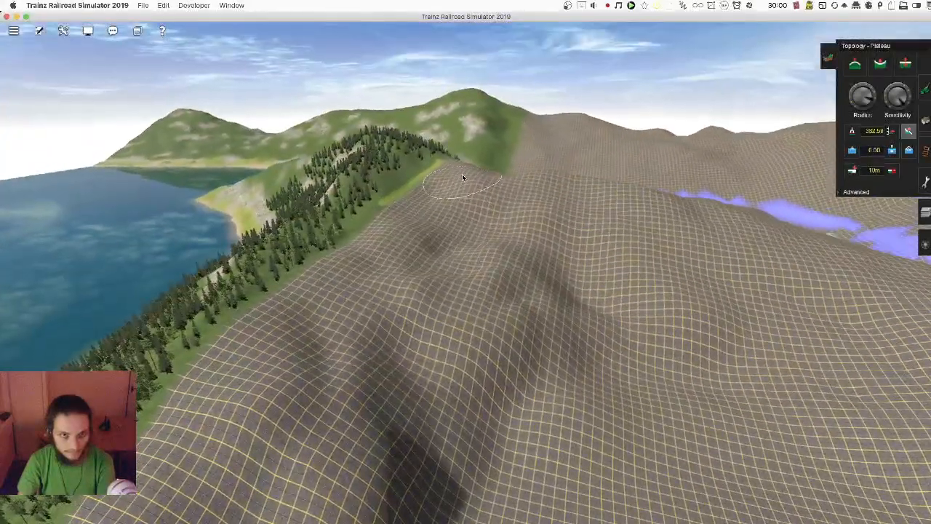
key("Up")
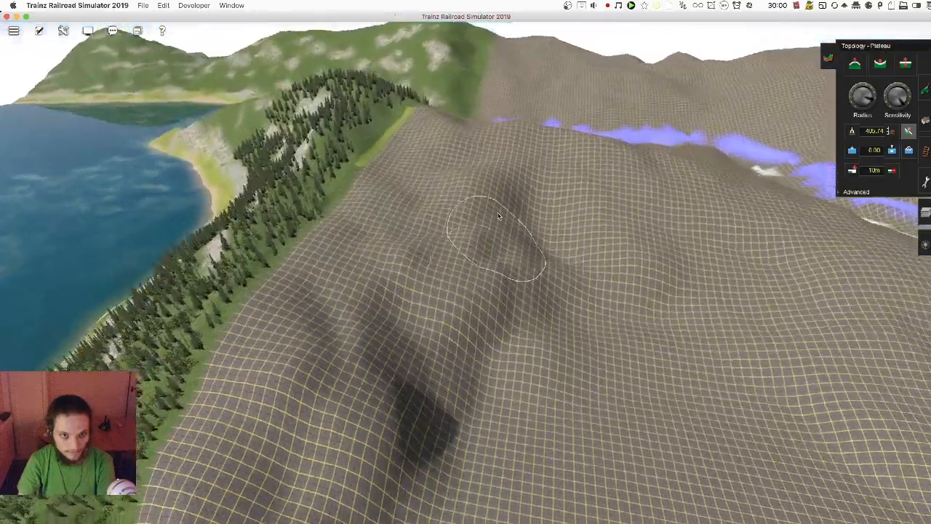
mouse_move(534, 195)
left_mouse_down()
mouse_move(561, 269)
mouse_move(442, 301)
left_mouse_up()
mouse_move(465, 410)
left_mouse_down()
mouse_move(472, 272)
mouse_move(450, 300)
mouse_move(436, 259)
mouse_move(538, 186)
mouse_move(557, 223)
mouse_move(500, 252)
mouse_move(438, 311)
mouse_move(336, 224)
mouse_move(433, 223)
mouse_move(392, 191)
mouse_move(551, 300)
left_mouse_up()
key("Up")
left_click_drag(576, 238, 618, 237)
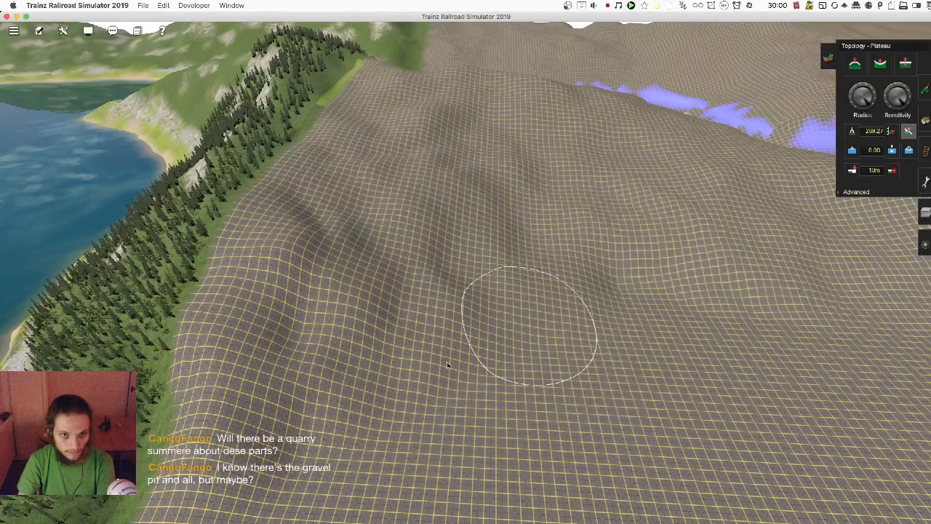
Step: Soften the hollows between the lakeside hill and the neighbouring spurs by spreading the hill's height over them with Plateau
right_click(374, 313)
mouse_move(449, 202)
left_mouse_down()
mouse_move(447, 191)
mouse_move(471, 187)
mouse_move(440, 174)
left_mouse_up()
mouse_move(449, 212)
left_mouse_down()
mouse_move(448, 239)
mouse_move(457, 231)
mouse_move(542, 236)
mouse_move(440, 224)
mouse_move(449, 360)
mouse_move(401, 366)
left_mouse_up()
mouse_move(487, 345)
left_mouse_down()
mouse_move(549, 305)
mouse_move(551, 315)
mouse_move(484, 241)
mouse_move(560, 280)
left_mouse_up()
right_click(559, 280)
mouse_move(425, 193)
left_mouse_down()
mouse_move(409, 226)
mouse_move(354, 234)
mouse_move(334, 270)
mouse_move(296, 251)
left_mouse_up()
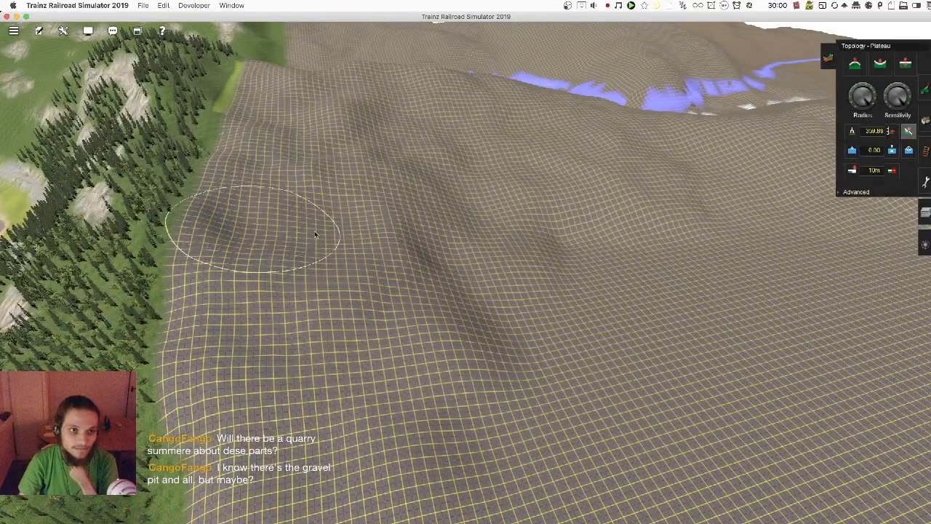
left_click_drag(434, 246, 422, 234)
mouse_move(478, 277)
left_mouse_down()
mouse_move(456, 285)
mouse_move(518, 310)
left_mouse_up()
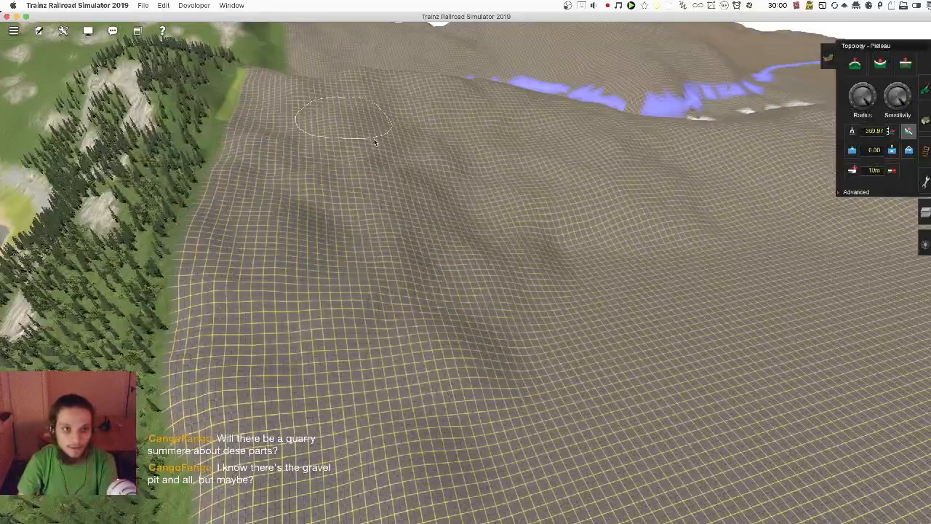
Step: Even out the hollows on the upper hillside along the forest boundary with Plateau at several sampled heights
key("Left")
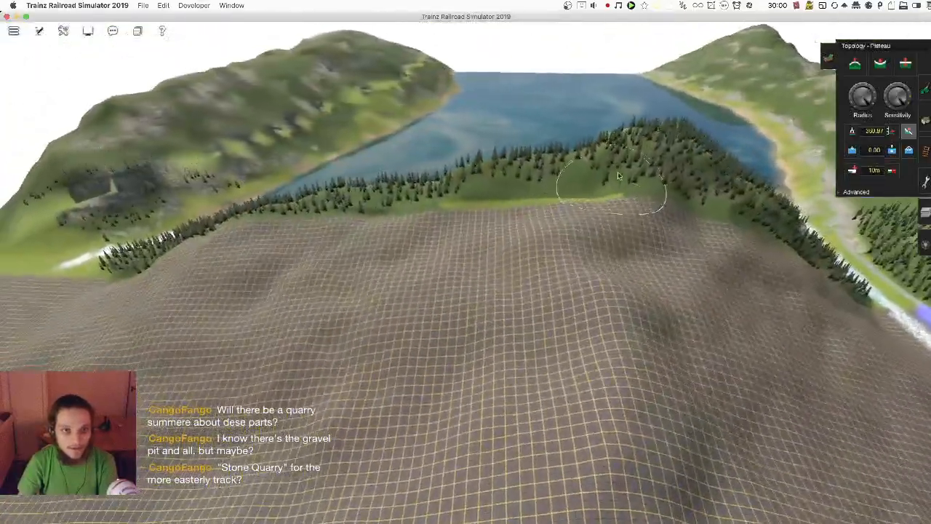
key("Up")
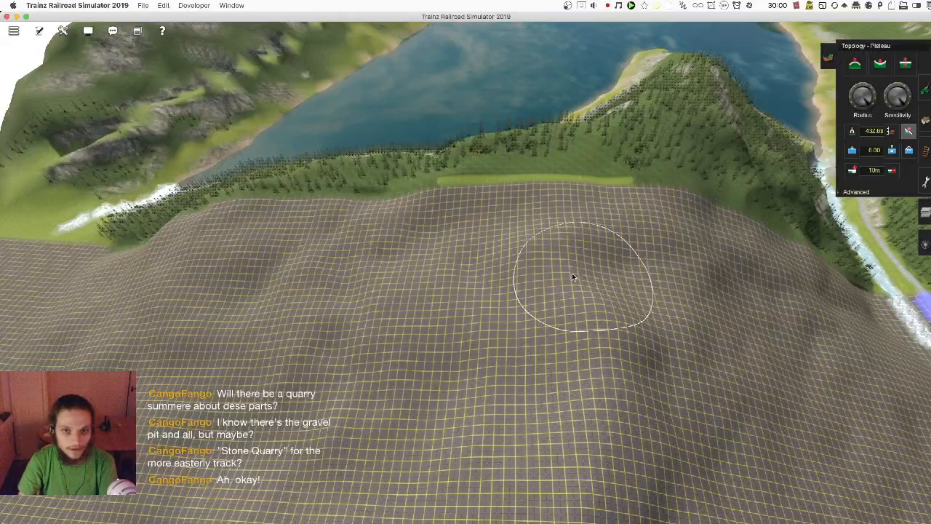
key("Left")
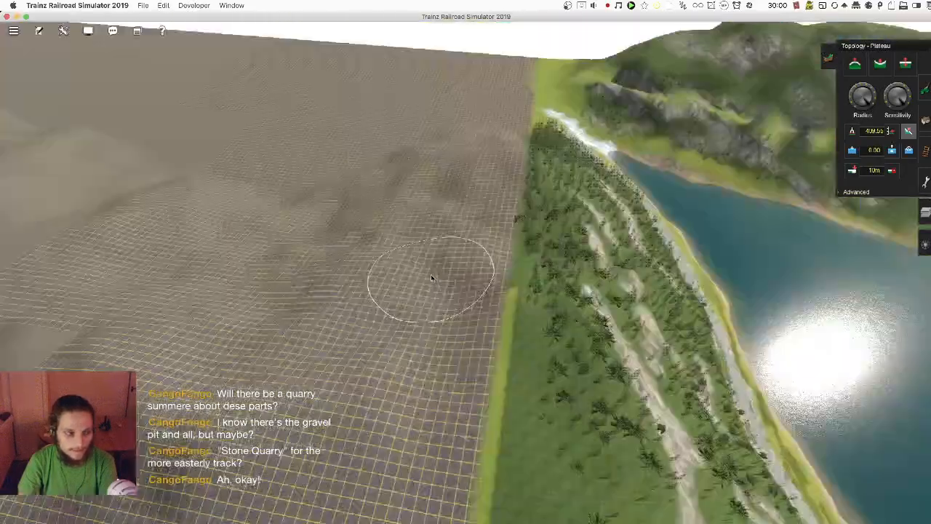
key("Up")
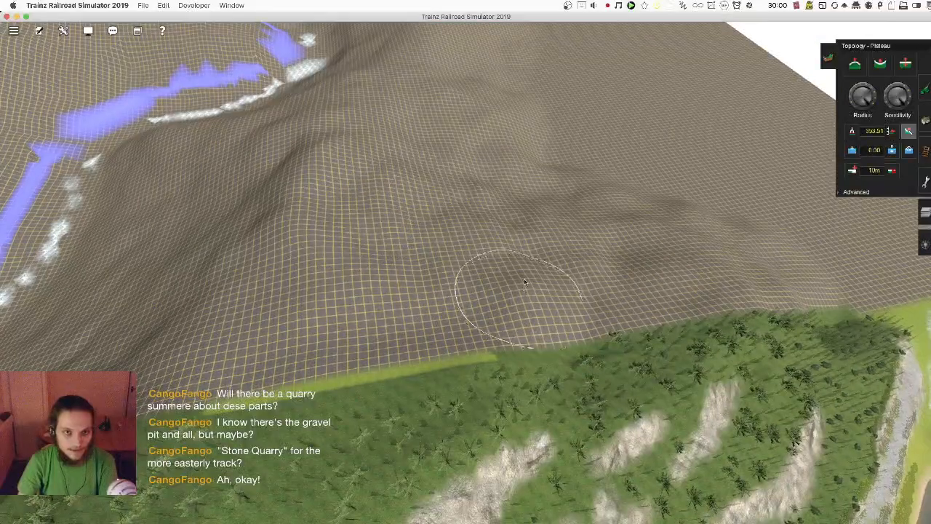
key("Right")
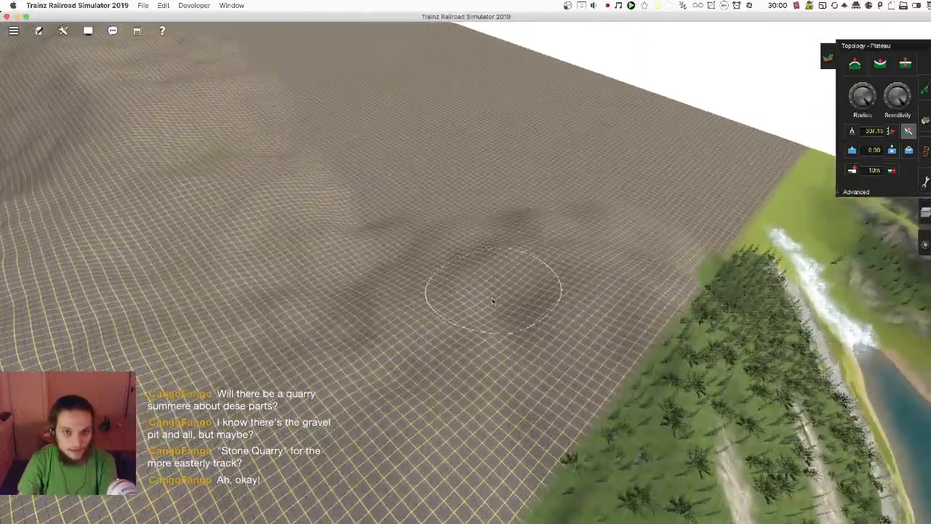
key("Right")
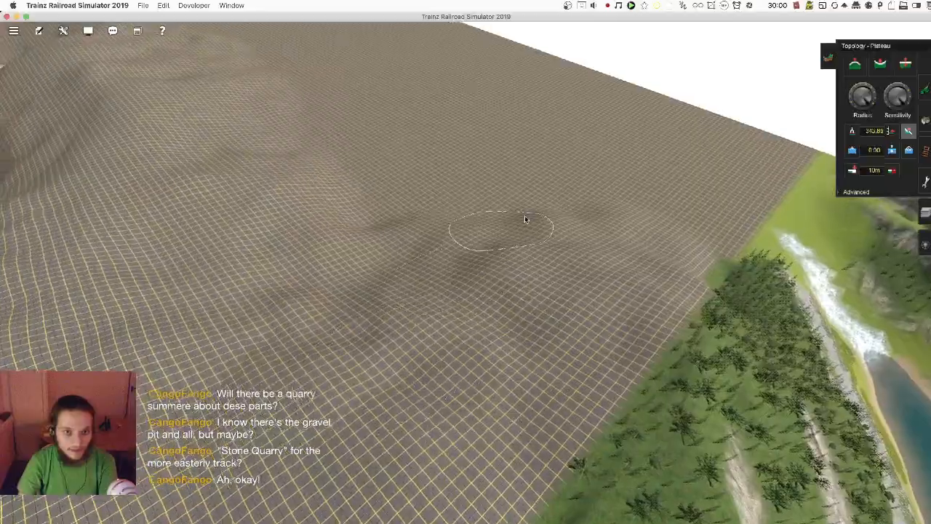
key("Right")
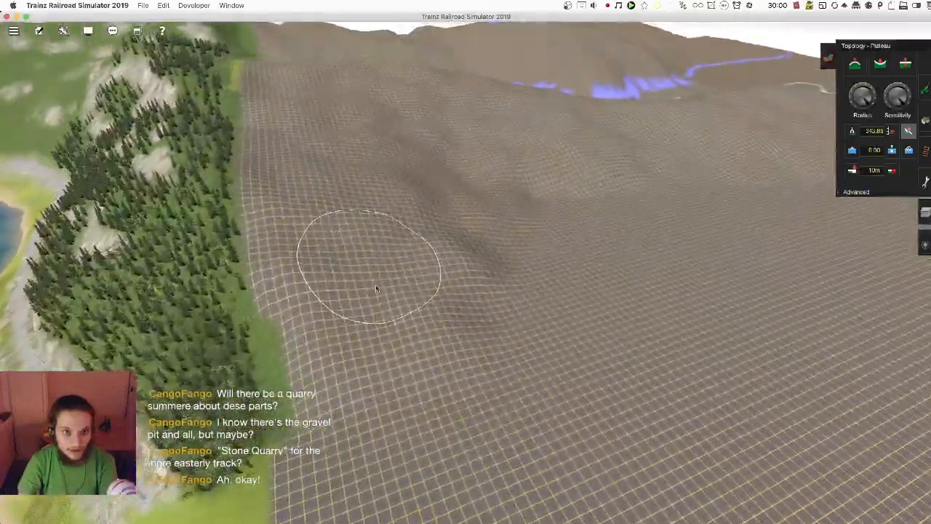
Step: Fit the hill's lower end to the forest edge near the waterfall, using Plateau with a smaller brush radius
key("Right")
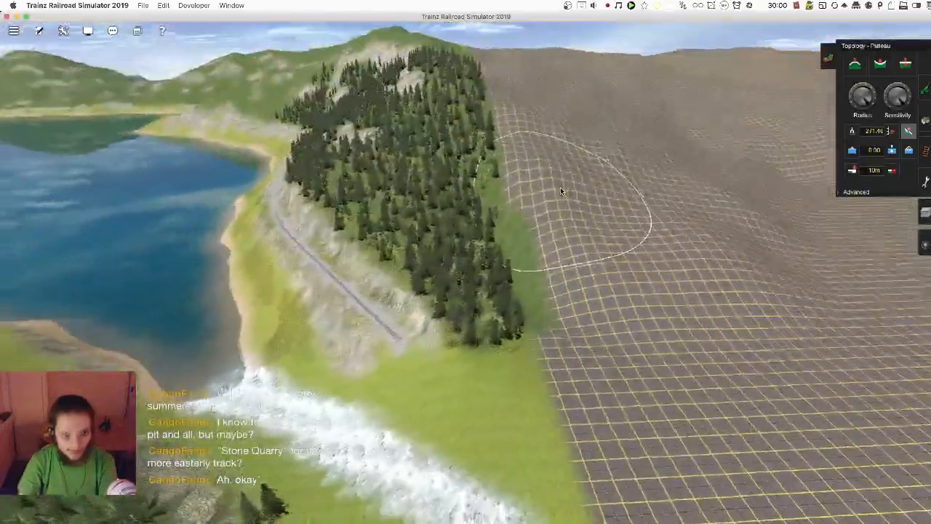
key("minus")
key("Right")
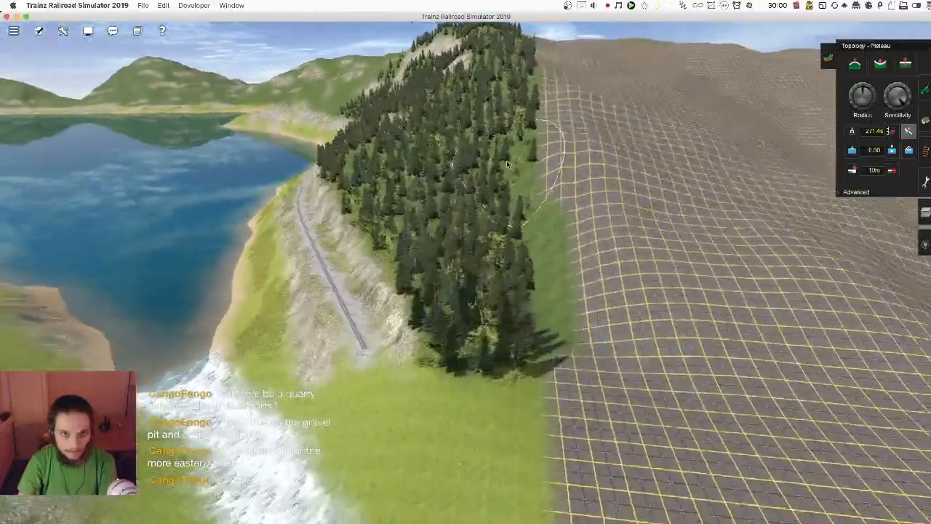
left_click_drag(528, 344, 555, 205)
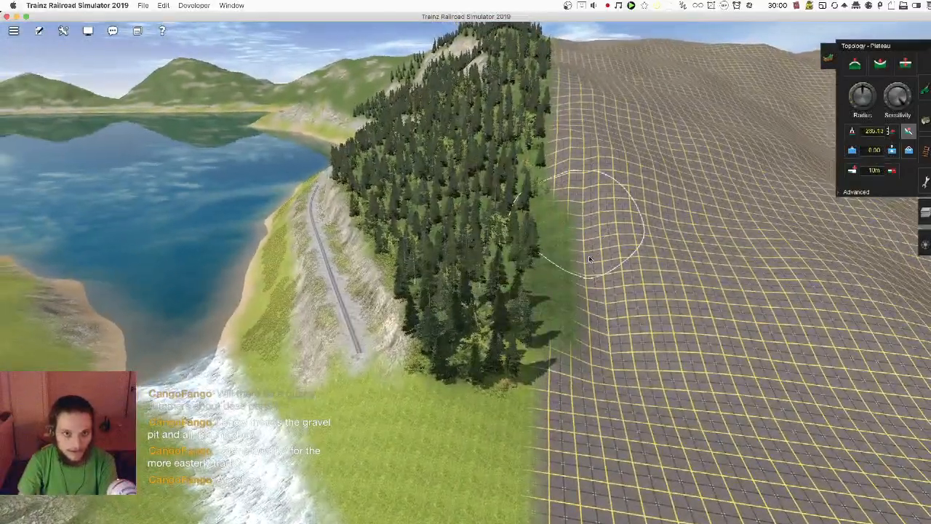
key("Left")
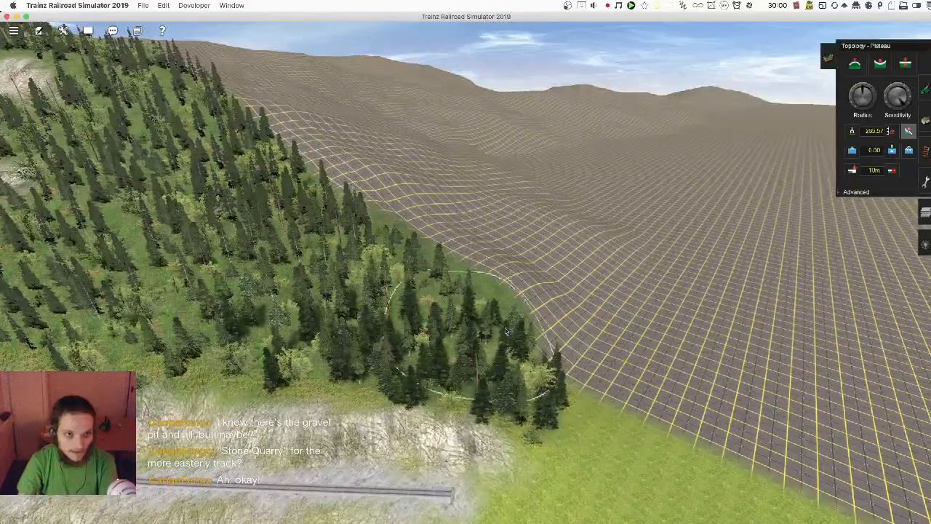
right_click(481, 237)
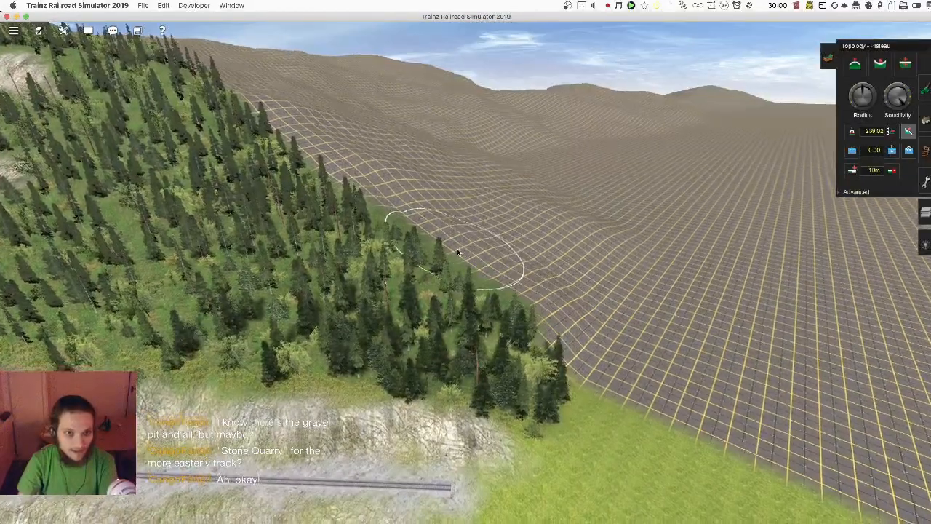
Step: Enlarge the Plateau brush radius and spread the hill's foot onto the flat ground in rounded spurs and shallow hollows
key("plus")
key("Left")
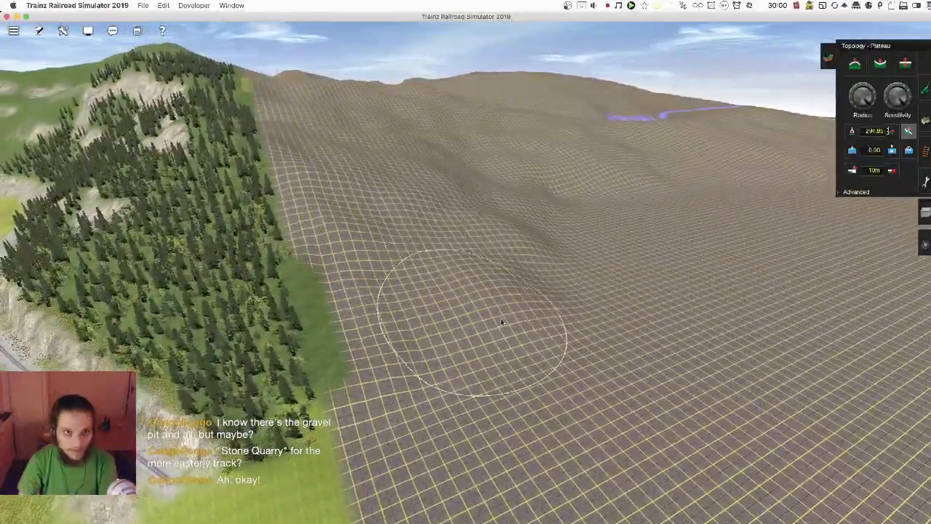
key("Right")
key("Left")
key("Right")
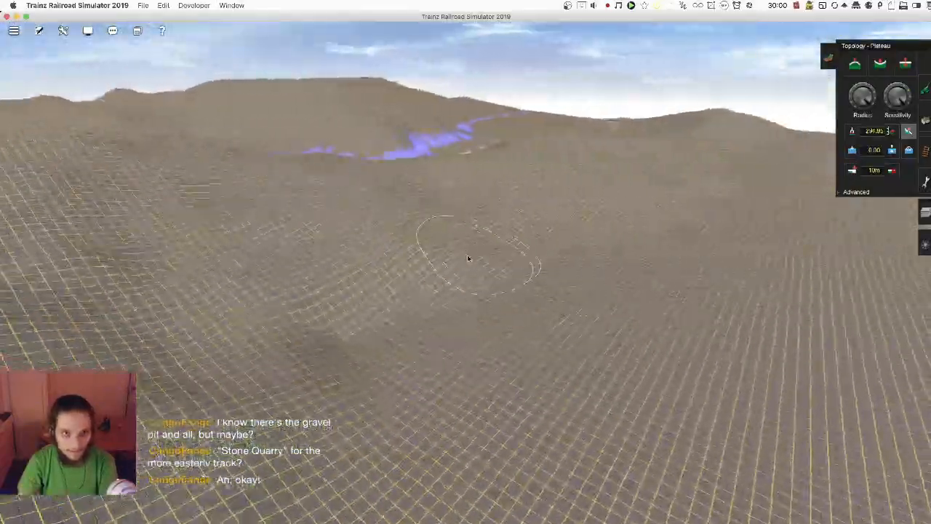
mouse_move(479, 203)
left_mouse_down()
mouse_move(493, 237)
mouse_move(585, 263)
mouse_move(494, 305)
left_mouse_up()
key("Left")
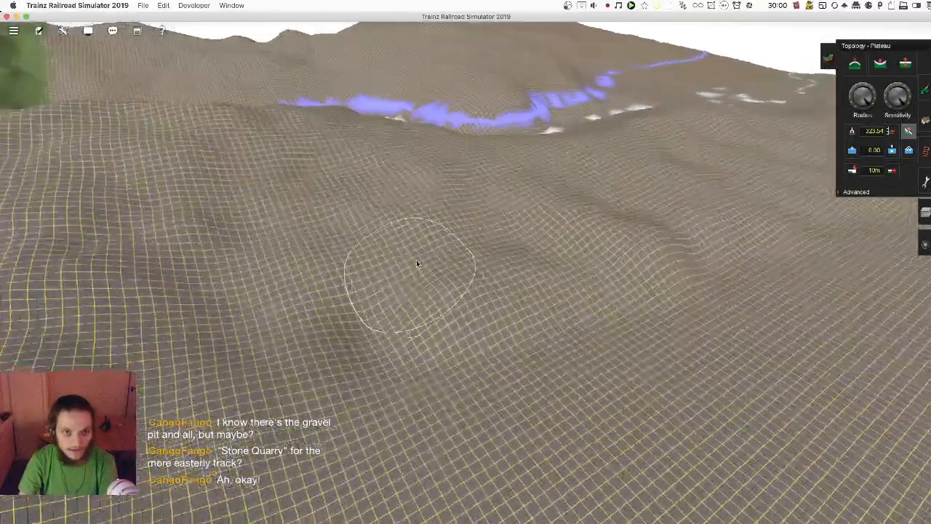
key("Right")
mouse_move(438, 249)
left_mouse_down()
mouse_move(390, 199)
mouse_move(471, 275)
mouse_move(531, 185)
left_mouse_up()
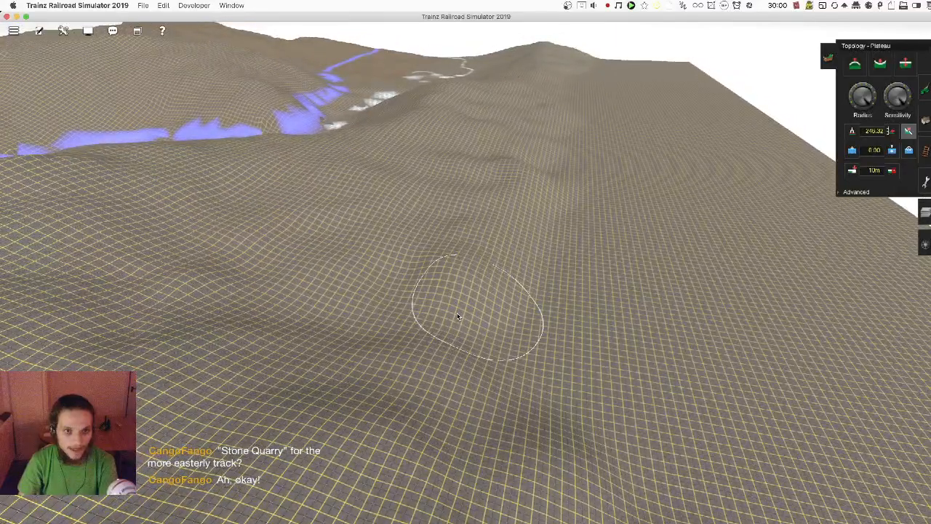
Step: Blend the spurs and gullies on the slope facing the flat ground opposite the river bend into gentler folds
key("Left")
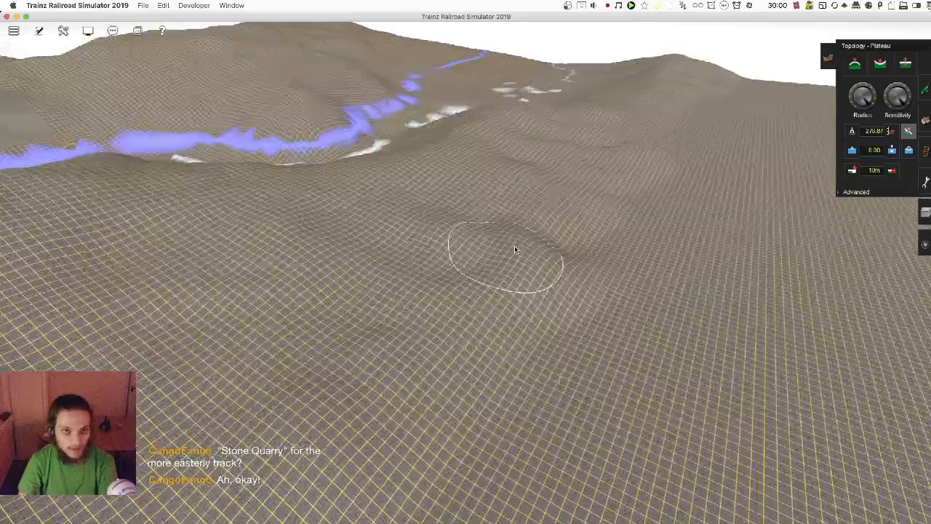
key("Left")
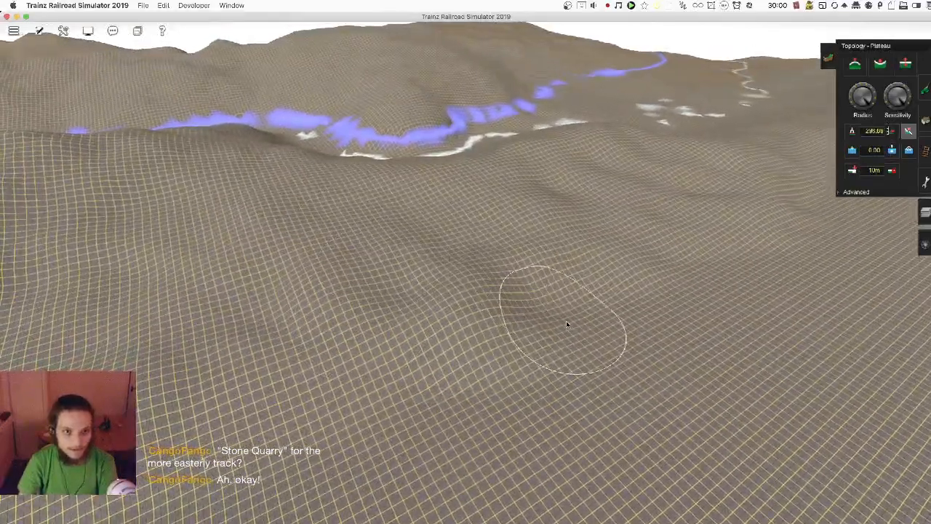
key("Left")
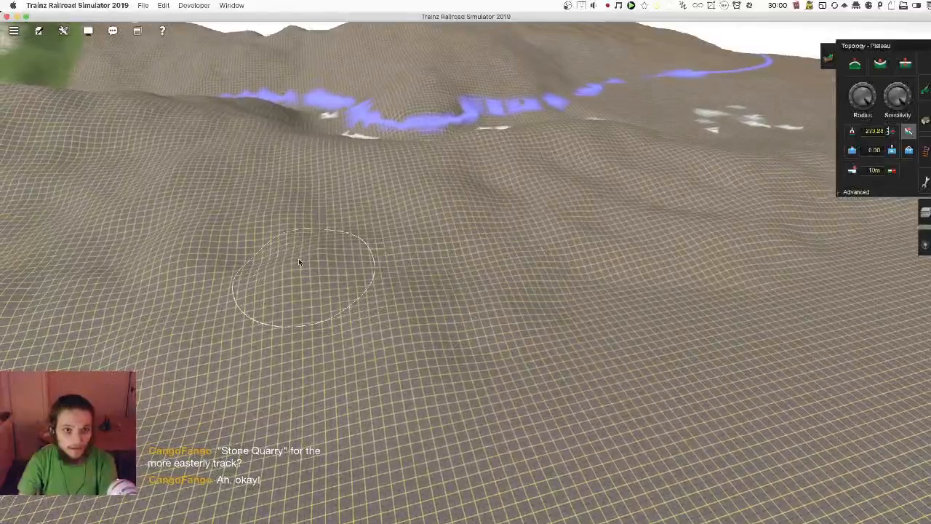
key("Up")
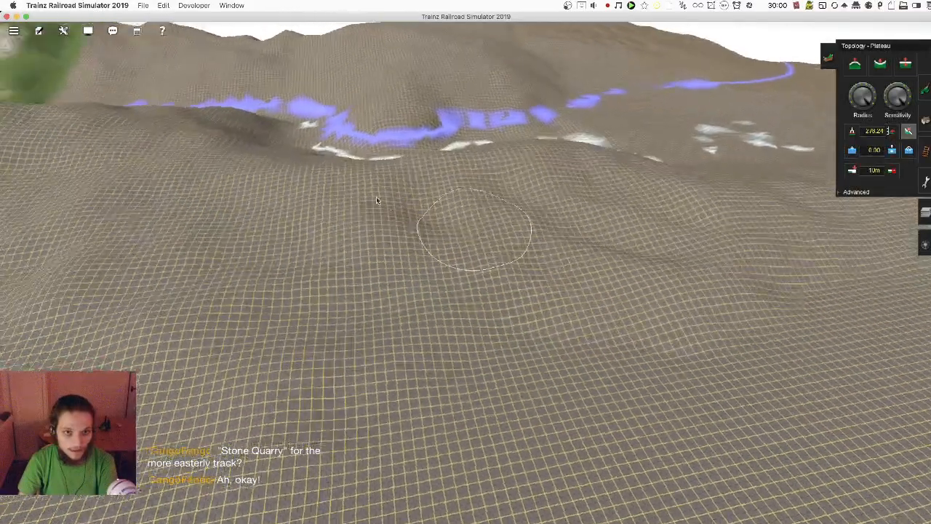
key("Left")
key("Down")
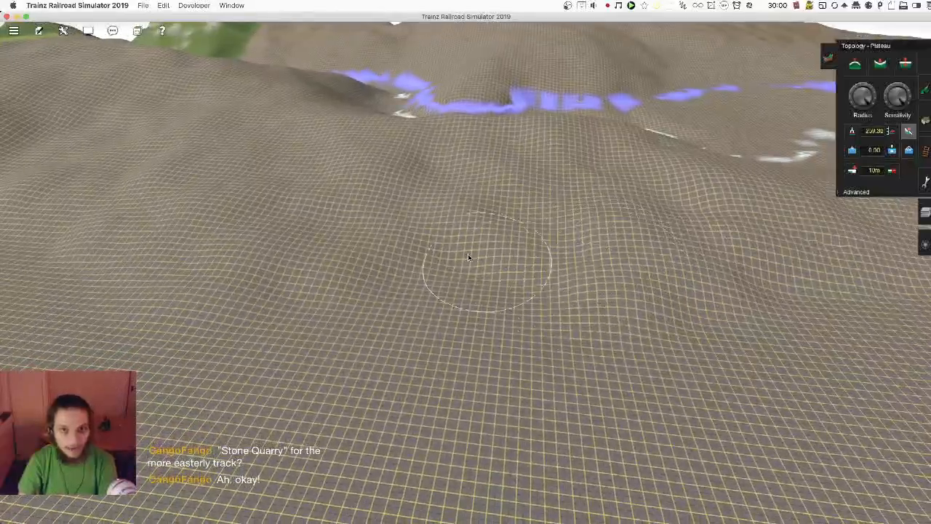
key("Right")
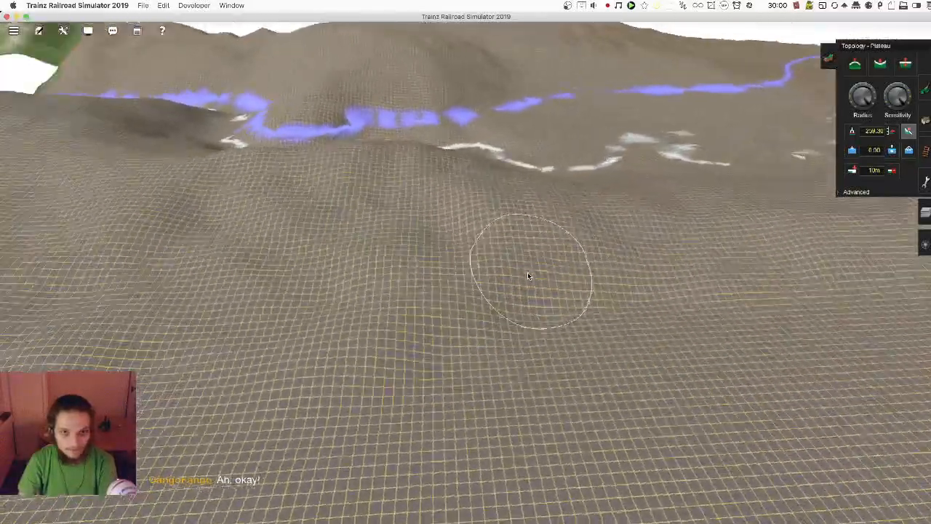
Step: Fill the hollow at the foot of the ridge above the winding river and widen its slope onto the flat ground
key("Left")
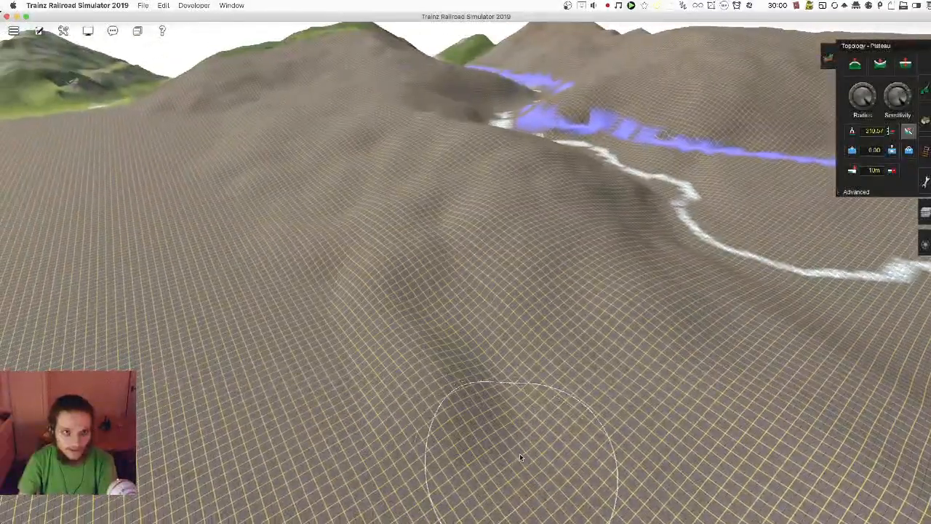
key("Down")
key("Left")
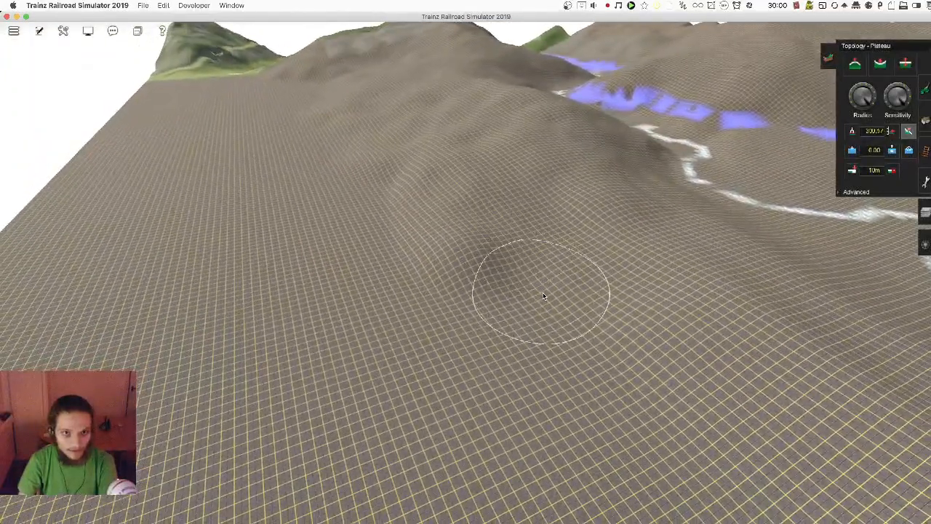
mouse_move(467, 210)
left_mouse_down()
mouse_move(495, 218)
mouse_move(490, 302)
mouse_move(477, 268)
mouse_move(392, 243)
left_mouse_up()
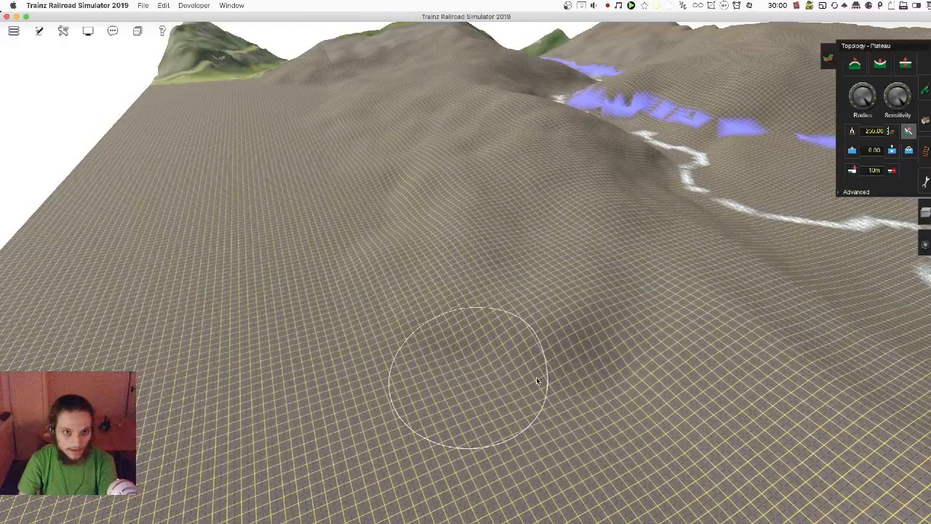
right_click(616, 361)
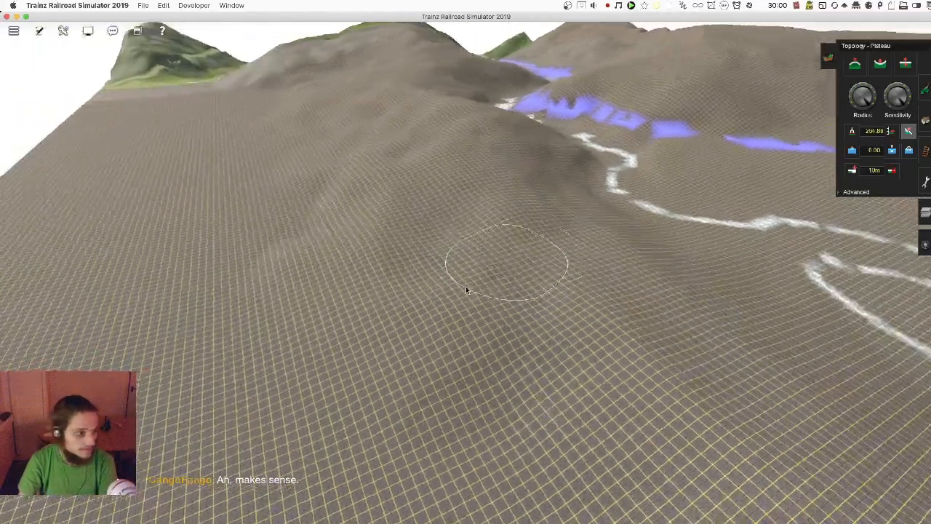
mouse_move(510, 308)
right_mouse_down()
mouse_move(482, 266)
mouse_move(443, 235)
mouse_move(426, 243)
mouse_move(477, 297)
mouse_move(426, 243)
mouse_move(405, 287)
mouse_move(505, 337)
mouse_move(399, 162)
mouse_move(434, 211)
right_mouse_up()
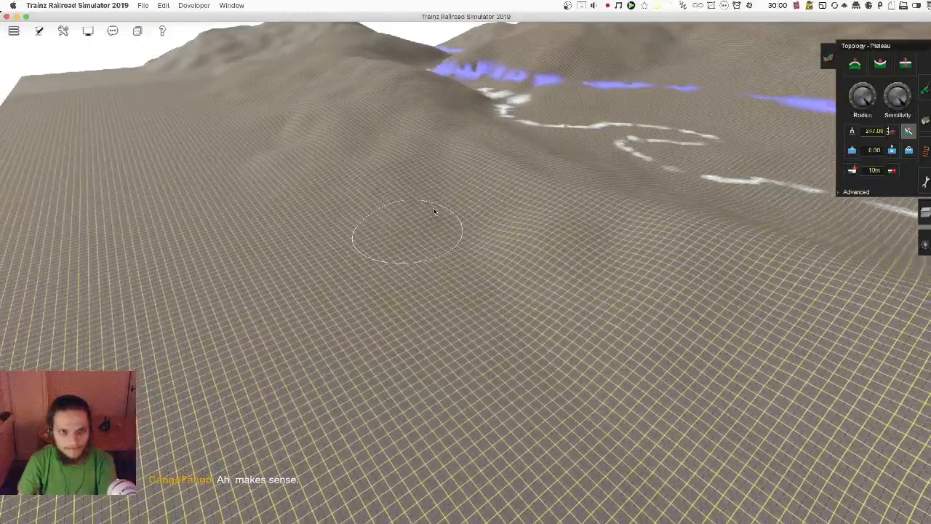
Step: Extend the rolling slope along the ridge toward the sunken corner at the edge of the raised terrain with Plateau
mouse_move(511, 304)
right_mouse_down()
mouse_move(553, 355)
mouse_move(560, 344)
mouse_move(469, 146)
mouse_move(431, 202)
right_mouse_up()
mouse_move(669, 300)
right_mouse_down()
mouse_move(584, 211)
mouse_move(606, 166)
mouse_move(691, 265)
mouse_move(825, 342)
right_mouse_up()
left_click_drag(825, 342, 822, 333)
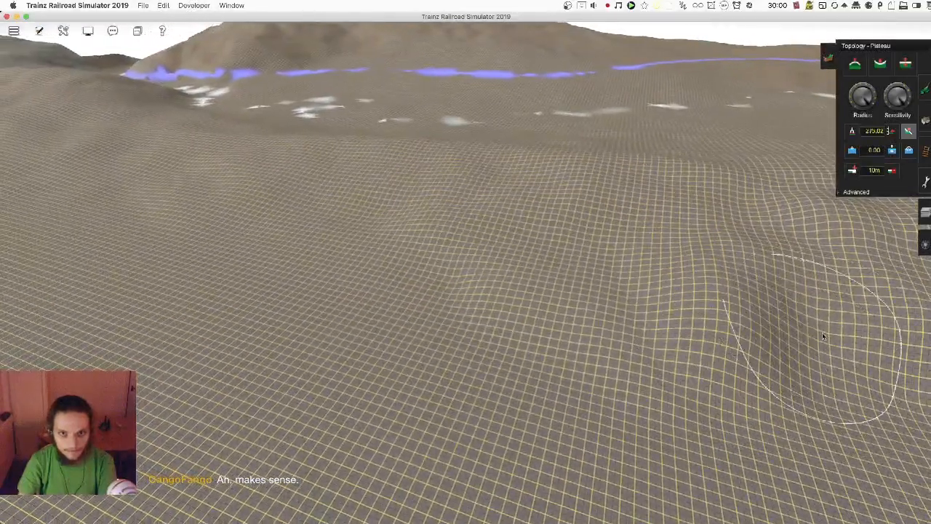
mouse_move(615, 291)
right_mouse_down()
mouse_move(617, 280)
mouse_move(507, 259)
mouse_move(642, 306)
right_mouse_up()
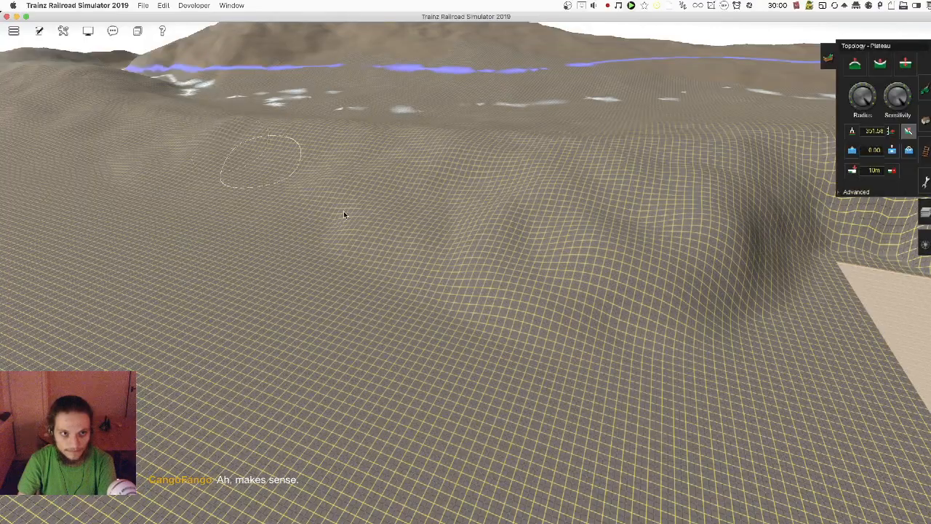
Step: Smooth the remaining dips along the ridge's outer slope so its spurs run gradually into the flat ground
mouse_move(385, 255)
right_mouse_down()
mouse_move(443, 170)
mouse_move(380, 155)
mouse_move(362, 205)
mouse_move(423, 231)
mouse_move(462, 277)
mouse_move(522, 241)
mouse_move(510, 229)
mouse_move(540, 217)
mouse_move(502, 191)
mouse_move(540, 145)
mouse_move(575, 175)
mouse_move(513, 203)
right_mouse_up()
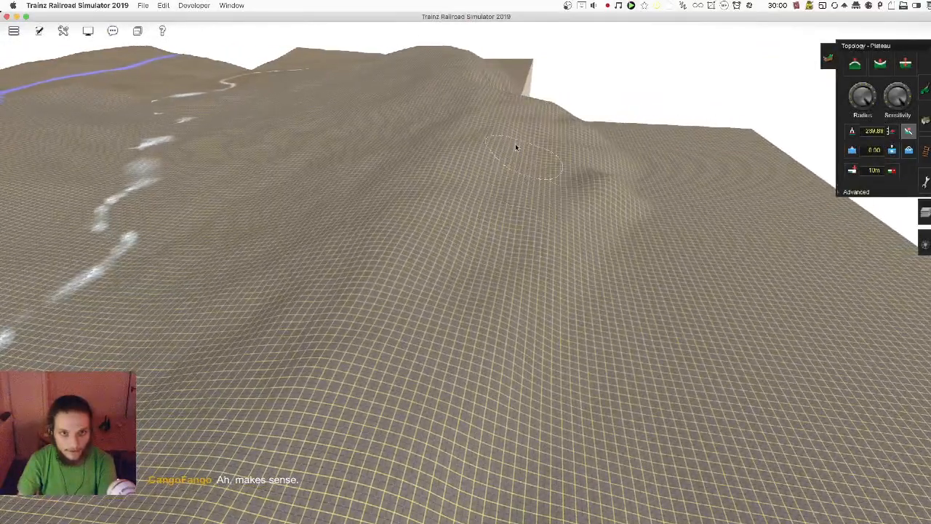
mouse_move(500, 181)
right_mouse_down()
mouse_move(546, 232)
mouse_move(555, 278)
mouse_move(609, 272)
mouse_move(637, 314)
mouse_move(690, 319)
mouse_move(643, 358)
right_mouse_up()
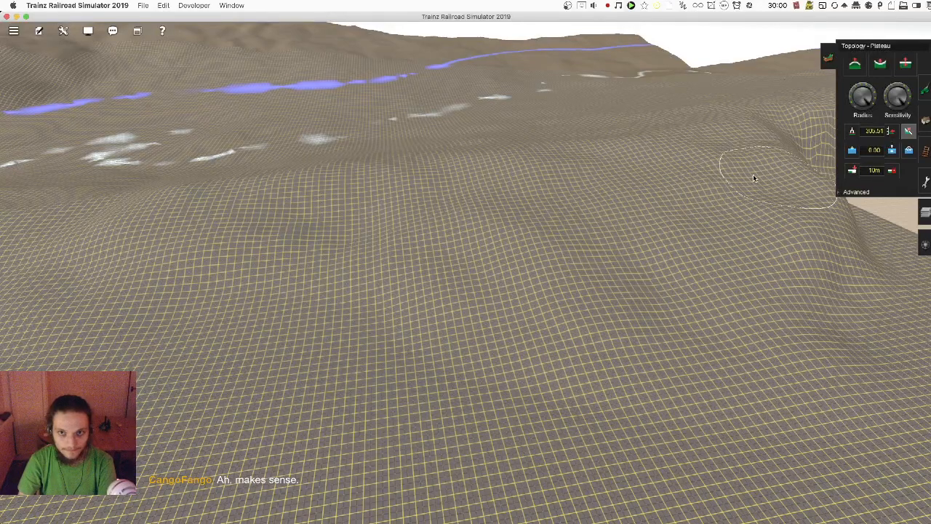
mouse_move(659, 253)
right_mouse_down()
mouse_move(434, 250)
mouse_move(460, 241)
mouse_move(448, 391)
right_mouse_up()
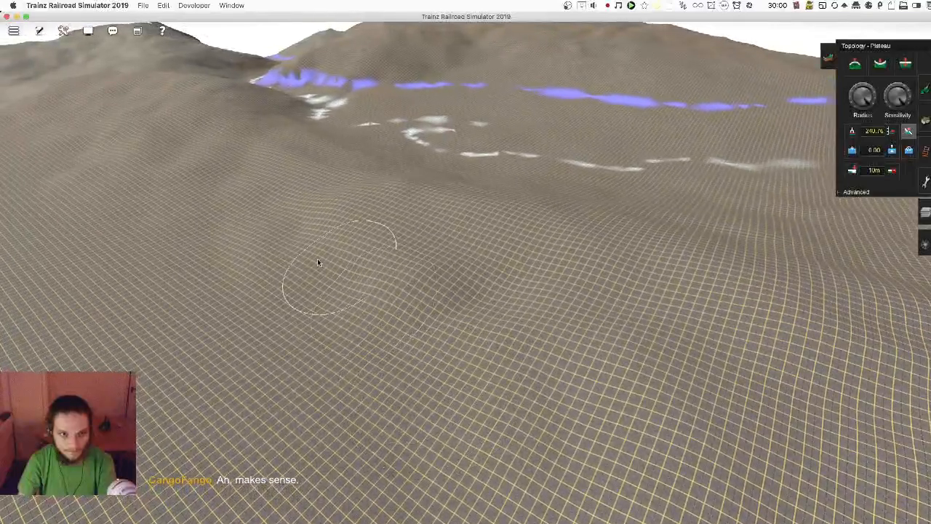
mouse_move(439, 364)
right_mouse_down()
mouse_move(539, 204)
mouse_move(488, 235)
mouse_move(317, 203)
mouse_move(460, 349)
right_mouse_up()
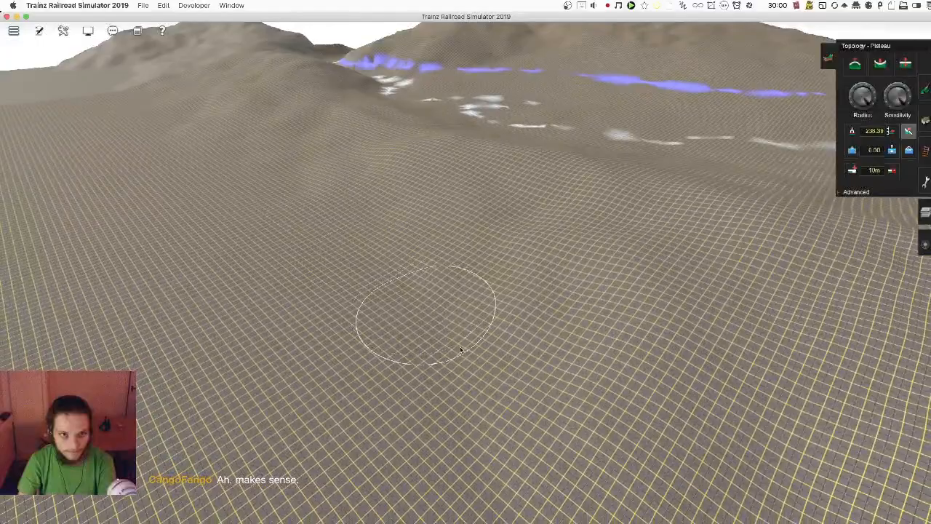
Step: Smooth the crest and both flanks of the ridge between the winding river and the flat ground with Plateau
mouse_move(428, 204)
right_mouse_down()
mouse_move(422, 187)
mouse_move(465, 226)
mouse_move(427, 253)
mouse_move(452, 225)
mouse_move(473, 245)
mouse_move(410, 247)
mouse_move(474, 204)
mouse_move(422, 172)
mouse_move(425, 262)
mouse_move(465, 202)
mouse_move(449, 239)
mouse_move(468, 346)
mouse_move(473, 251)
mouse_move(528, 332)
mouse_move(595, 295)
right_mouse_up()
mouse_move(555, 346)
right_mouse_down()
mouse_move(552, 243)
mouse_move(502, 171)
mouse_move(473, 183)
mouse_move(315, 336)
right_mouse_up()
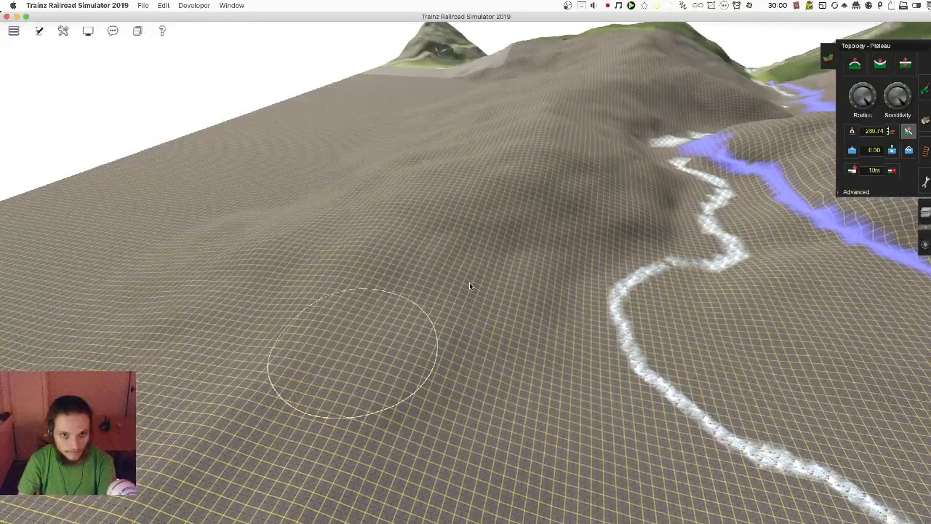
mouse_move(481, 293)
right_mouse_down()
mouse_move(463, 331)
mouse_move(429, 230)
right_mouse_up()
mouse_move(483, 252)
right_mouse_down()
mouse_move(431, 334)
mouse_move(451, 319)
mouse_move(456, 283)
mouse_move(505, 274)
mouse_move(529, 299)
mouse_move(469, 218)
mouse_move(472, 162)
mouse_move(473, 194)
mouse_move(524, 216)
mouse_move(426, 216)
mouse_move(464, 238)
mouse_move(421, 364)
mouse_move(449, 347)
mouse_move(539, 350)
mouse_move(562, 322)
mouse_move(564, 248)
mouse_move(509, 313)
mouse_move(418, 260)
mouse_move(436, 229)
mouse_move(434, 262)
mouse_move(487, 200)
mouse_move(501, 247)
mouse_move(537, 228)
mouse_move(610, 232)
mouse_move(565, 161)
mouse_move(580, 241)
right_mouse_up()
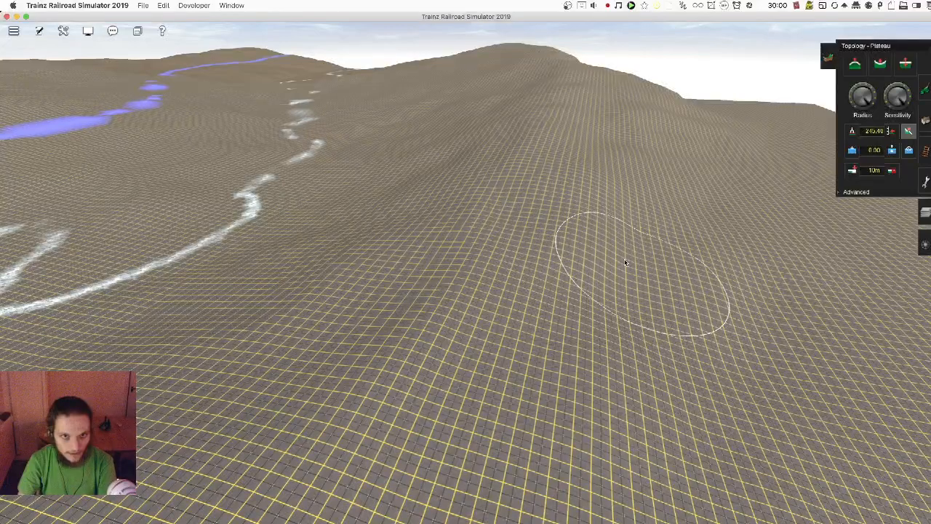
right_click_drag(616, 195, 448, 273)
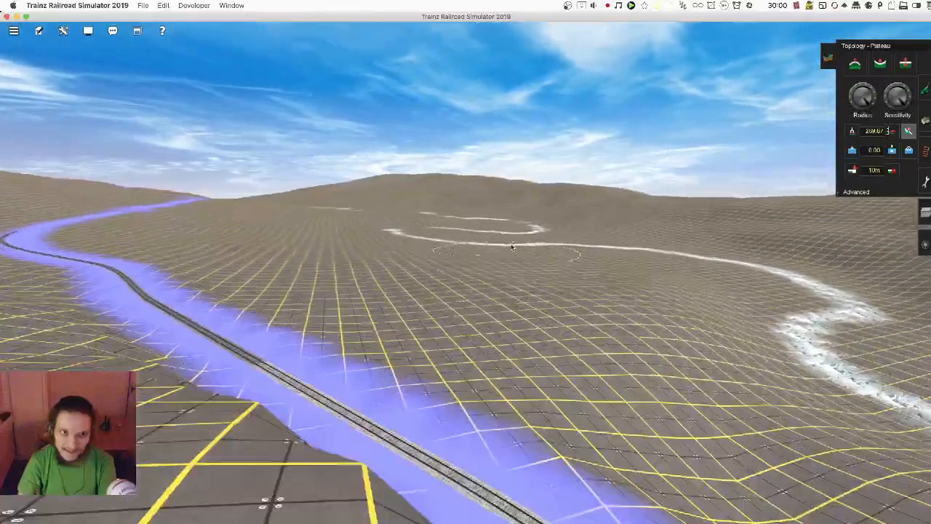
right_click(511, 245)
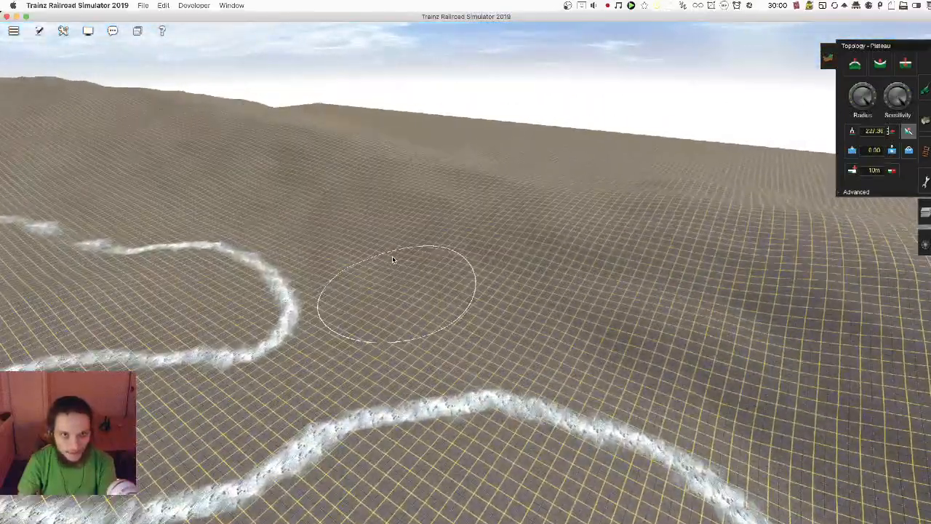
Step: Fill the hollow on the slope above the river bends and even out the shoulder of the ridge behind it
mouse_move(393, 257)
left_mouse_down()
mouse_move(486, 262)
mouse_move(462, 213)
mouse_move(523, 239)
mouse_move(441, 197)
mouse_move(580, 222)
mouse_move(473, 176)
mouse_move(435, 182)
mouse_move(546, 266)
mouse_move(618, 219)
mouse_move(458, 238)
mouse_move(399, 189)
mouse_move(409, 170)
mouse_move(670, 250)
mouse_move(608, 256)
mouse_move(499, 229)
left_mouse_up()
mouse_move(499, 229)
right_mouse_down()
mouse_move(522, 293)
mouse_move(486, 285)
mouse_move(453, 246)
mouse_move(407, 241)
right_mouse_up()
mouse_move(286, 205)
left_mouse_down()
mouse_move(309, 177)
mouse_move(369, 182)
mouse_move(312, 154)
mouse_move(342, 159)
mouse_move(257, 158)
left_mouse_up()
mouse_move(257, 158)
right_mouse_down()
mouse_move(582, 211)
mouse_move(549, 198)
mouse_move(561, 185)
mouse_move(552, 189)
mouse_move(559, 224)
right_mouse_up()
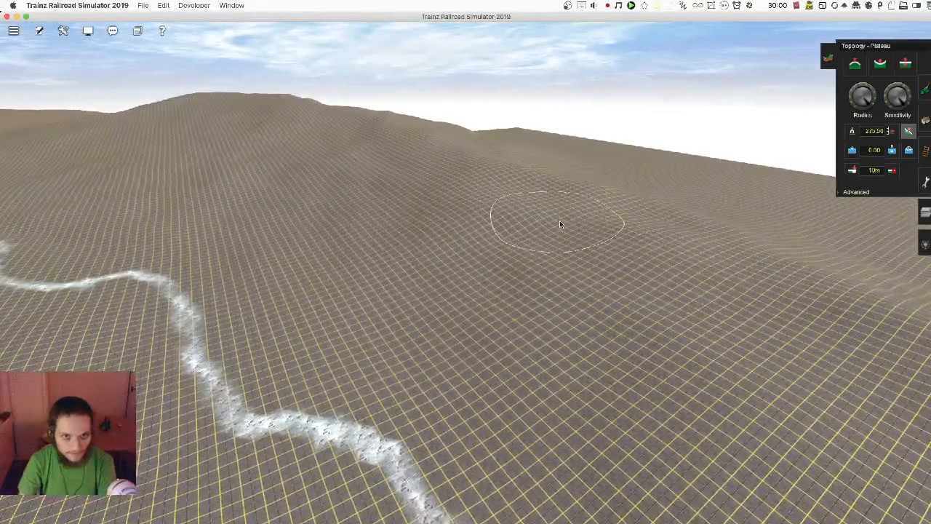
left_click_drag(462, 227, 513, 172)
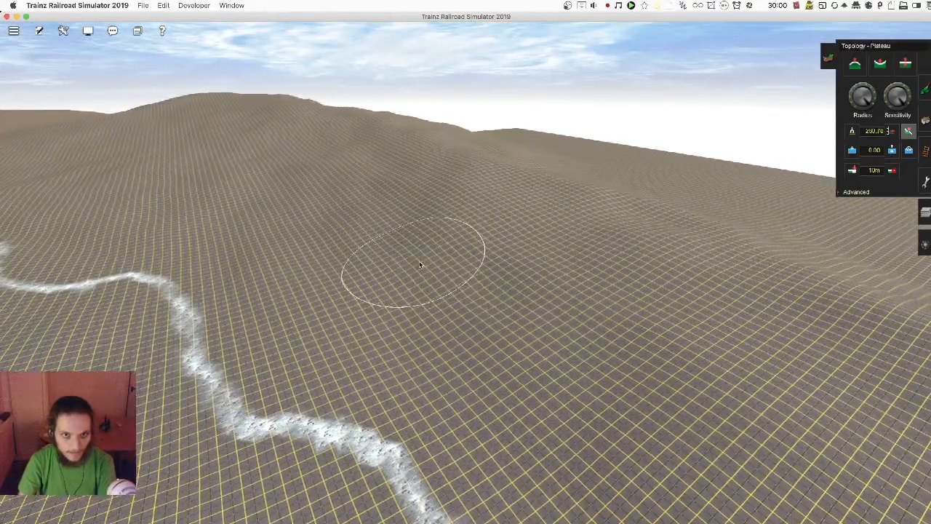
mouse_move(500, 292)
right_mouse_down()
mouse_move(628, 293)
mouse_move(540, 274)
mouse_move(418, 284)
mouse_move(501, 261)
mouse_move(498, 216)
mouse_move(456, 171)
right_mouse_up()
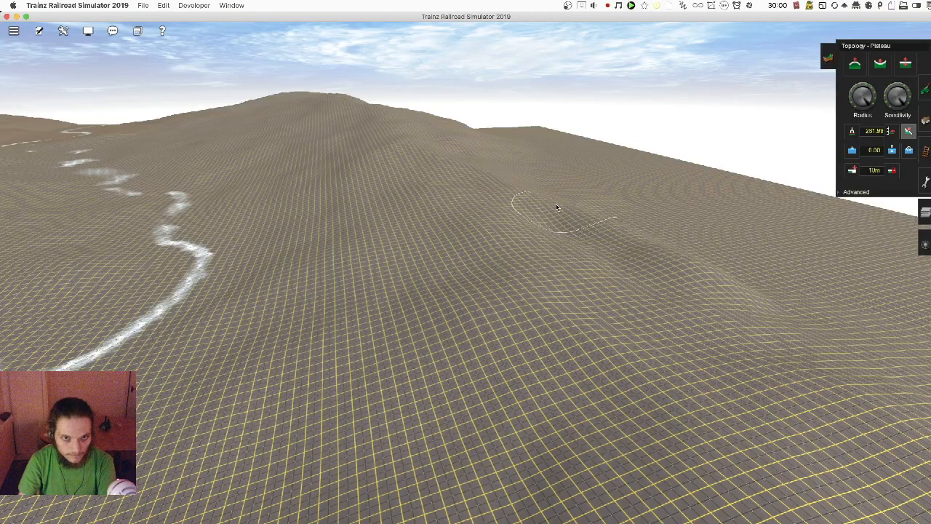
Step: Build up the low saddle along the ridge's crest and blend its gully into the flat ground beyond
mouse_move(410, 137)
left_mouse_down()
mouse_move(499, 182)
mouse_move(658, 235)
mouse_move(804, 312)
mouse_move(659, 217)
mouse_move(778, 326)
mouse_move(802, 307)
mouse_move(696, 136)
mouse_move(748, 153)
mouse_move(783, 234)
mouse_move(659, 72)
mouse_move(793, 287)
mouse_move(731, 349)
mouse_move(645, 316)
mouse_move(658, 100)
left_mouse_up()
key("Left")
key("Up")
key("Down")
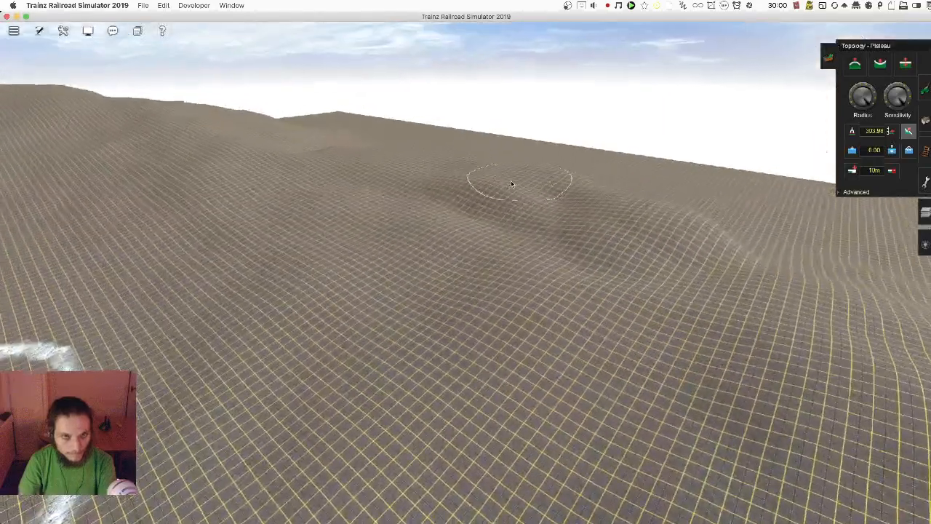
mouse_move(511, 184)
left_mouse_down()
mouse_move(504, 220)
mouse_move(571, 245)
mouse_move(531, 186)
mouse_move(548, 206)
mouse_move(478, 254)
mouse_move(553, 212)
mouse_move(313, 177)
mouse_move(545, 245)
mouse_move(474, 299)
mouse_move(336, 255)
mouse_move(420, 226)
mouse_move(386, 233)
mouse_move(411, 202)
mouse_move(594, 216)
mouse_move(596, 225)
mouse_move(558, 243)
mouse_move(619, 269)
mouse_move(537, 232)
mouse_move(499, 282)
mouse_move(490, 340)
mouse_move(594, 208)
mouse_move(555, 191)
mouse_move(540, 204)
left_mouse_up()
key("Right")
key("Left")
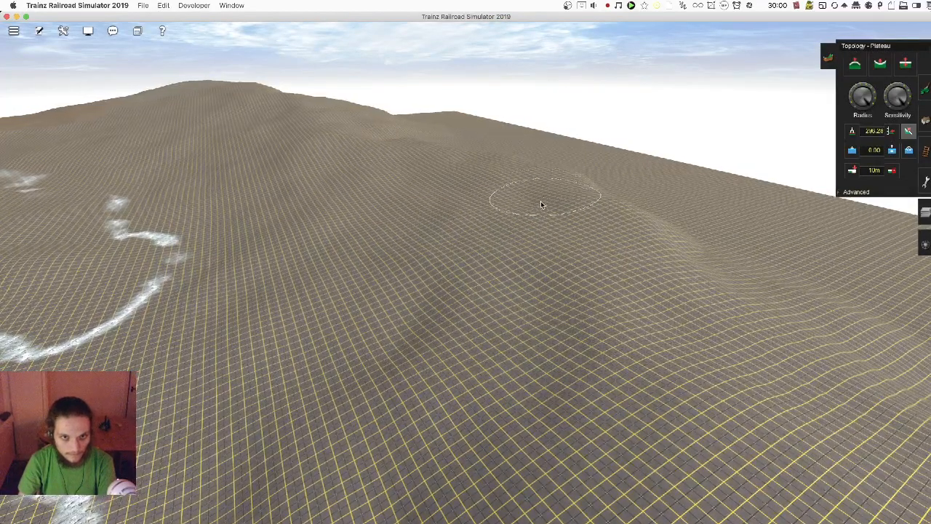
key("Right")
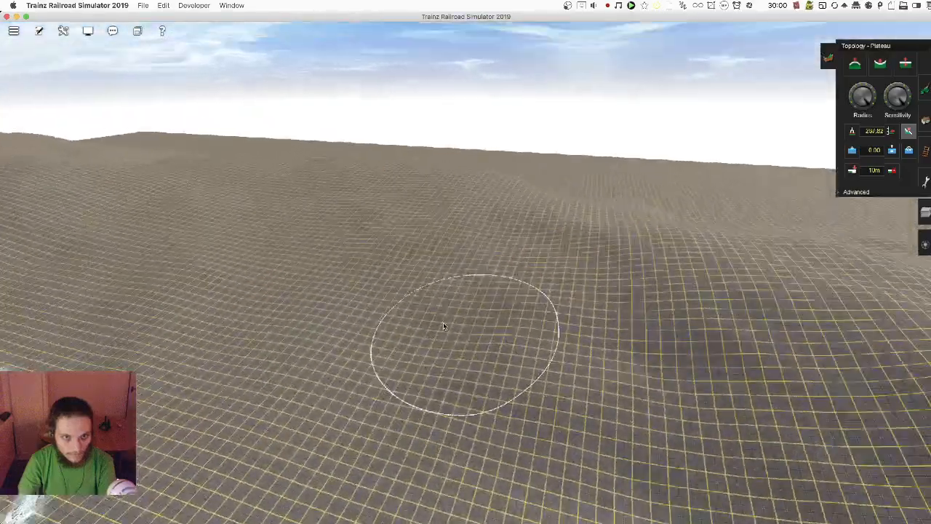
Step: Shape the hillside rising from the riverbank into gentle folds that lead up to the ridge
key("Down")
key("Left")
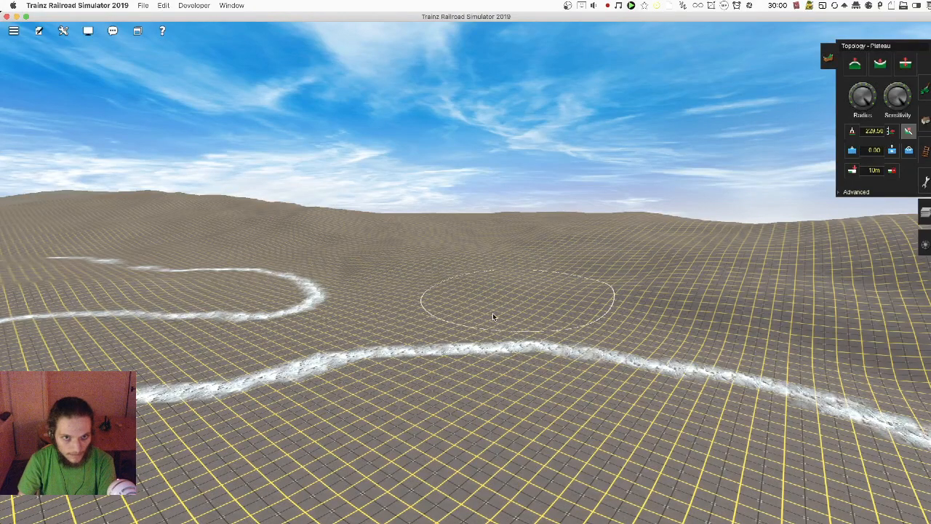
key("Left")
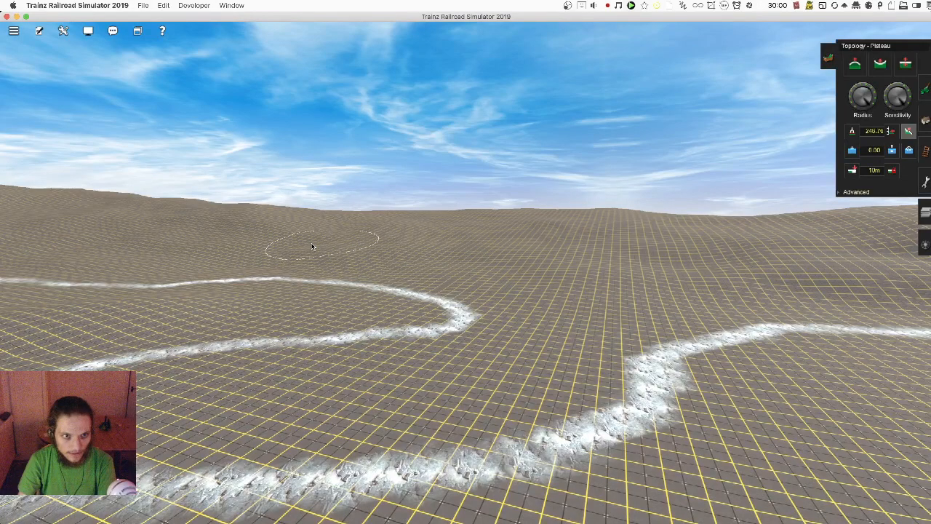
right_click_drag(546, 268, 485, 283)
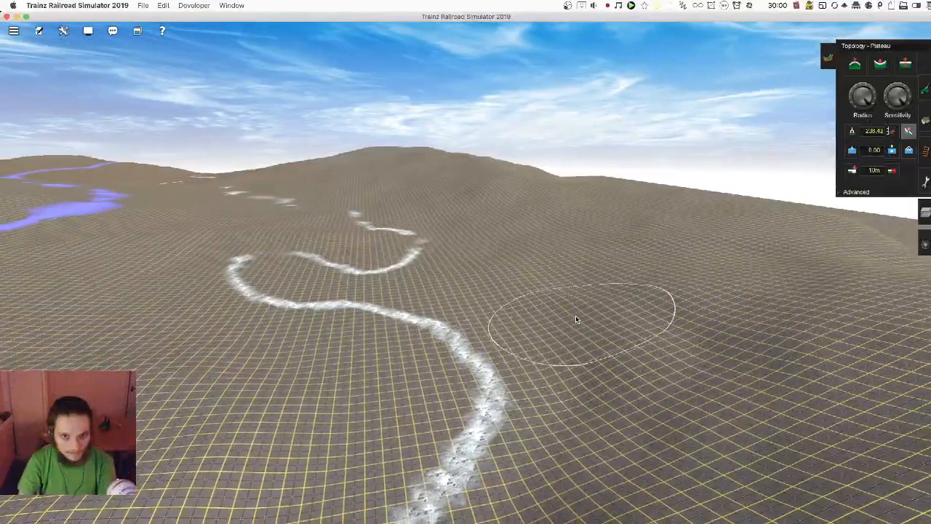
mouse_move(649, 309)
right_mouse_down()
mouse_move(665, 324)
mouse_move(734, 313)
right_mouse_up()
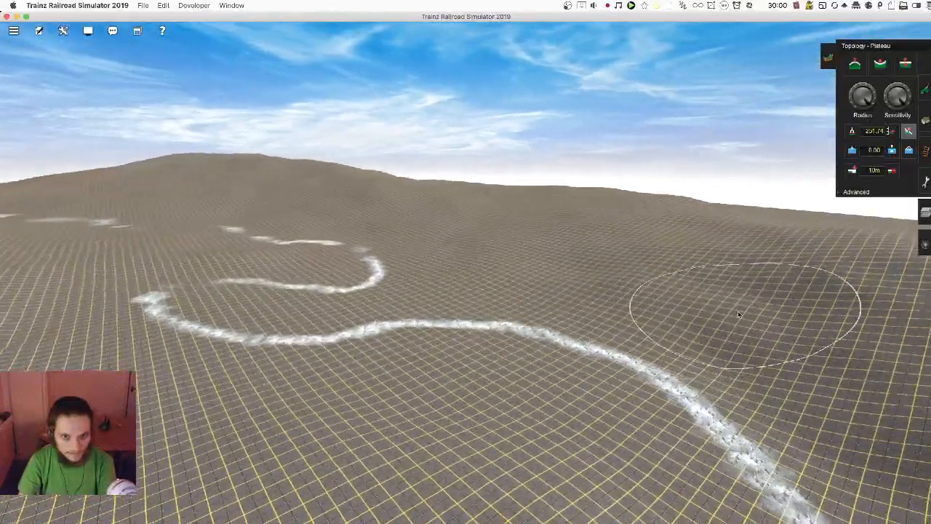
mouse_move(509, 317)
right_mouse_down()
mouse_move(480, 307)
mouse_move(640, 229)
mouse_move(677, 257)
right_mouse_up()
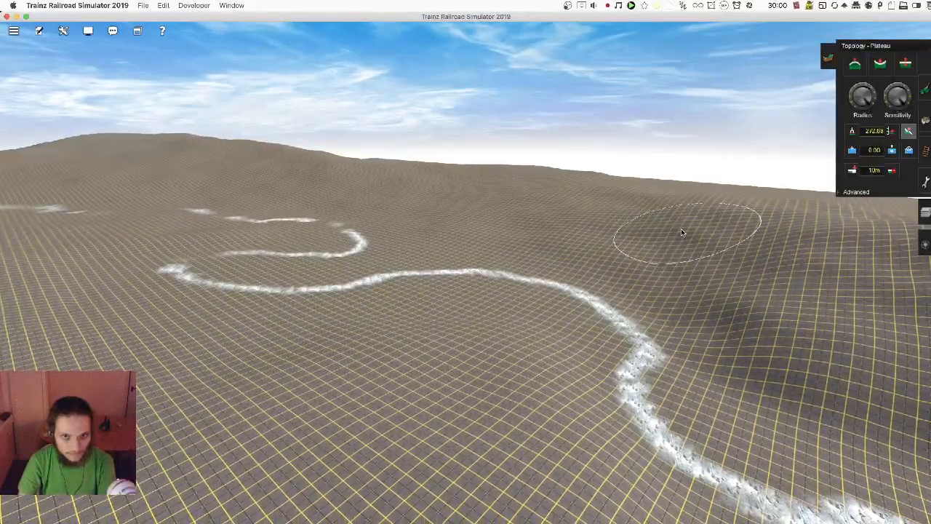
mouse_move(546, 267)
right_mouse_down()
mouse_move(424, 202)
mouse_move(521, 270)
mouse_move(520, 373)
mouse_move(501, 368)
mouse_move(588, 322)
mouse_move(589, 228)
mouse_move(565, 174)
mouse_move(546, 182)
mouse_move(643, 286)
mouse_move(565, 239)
mouse_move(494, 257)
mouse_move(468, 294)
mouse_move(433, 255)
mouse_move(474, 266)
mouse_move(452, 253)
mouse_move(431, 259)
mouse_move(434, 269)
mouse_move(419, 265)
mouse_move(432, 248)
mouse_move(459, 232)
mouse_move(454, 242)
mouse_move(690, 177)
mouse_move(457, 173)
mouse_move(851, 100)
mouse_move(912, 67)
right_mouse_up()
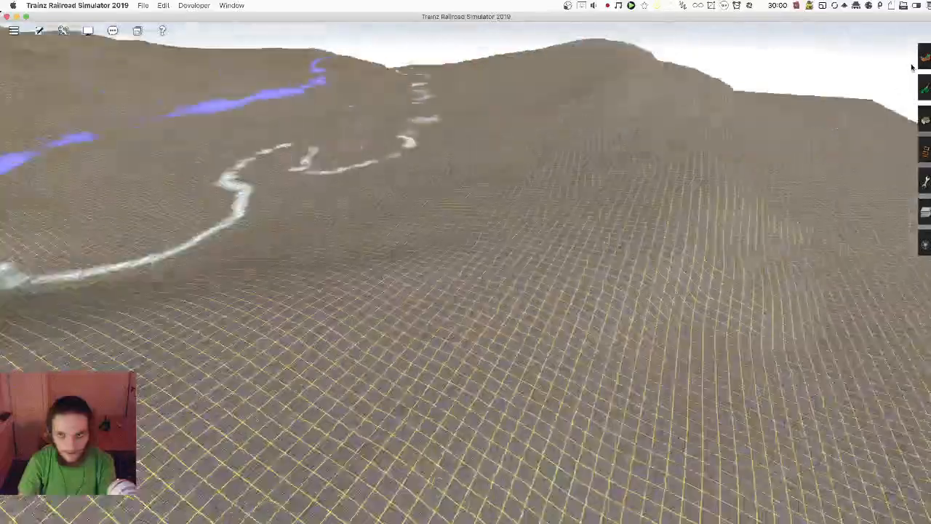
Step: Reopen the topology tools, extend the ridge's outer slope with Plateau, and check the section on the route map
left_click(923, 57)
mouse_move(539, 299)
right_mouse_down()
mouse_move(483, 266)
mouse_move(486, 282)
mouse_move(469, 241)
mouse_move(601, 266)
right_mouse_up()
left_click_drag(602, 270, 628, 187)
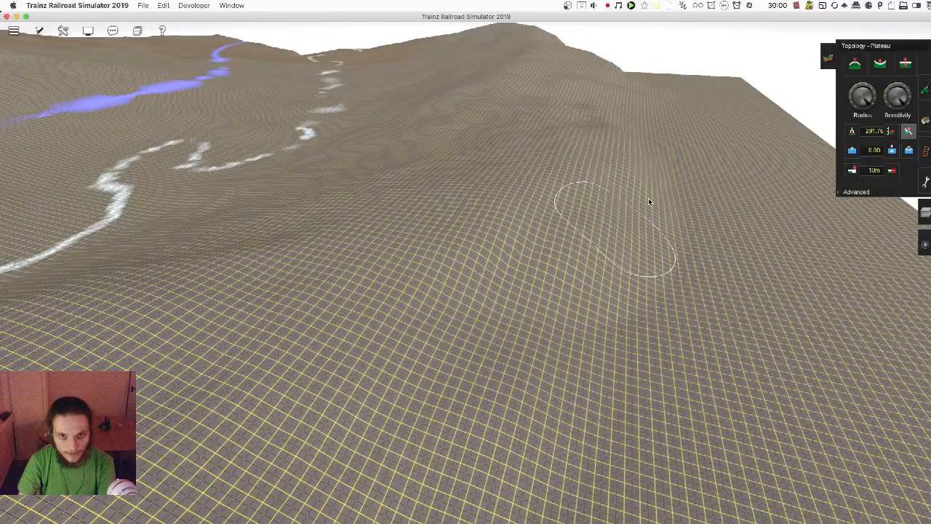
key("m")
scroll(493, 427, "down", 5)
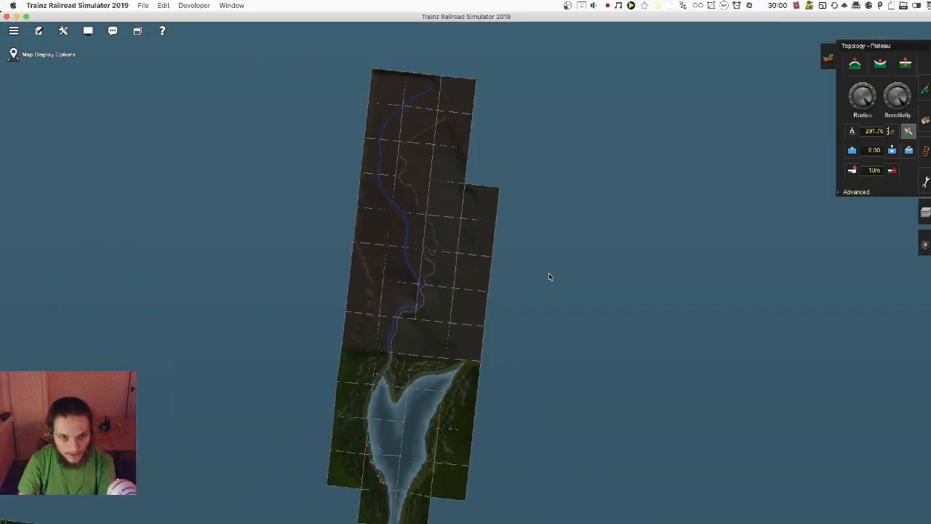
key("m")
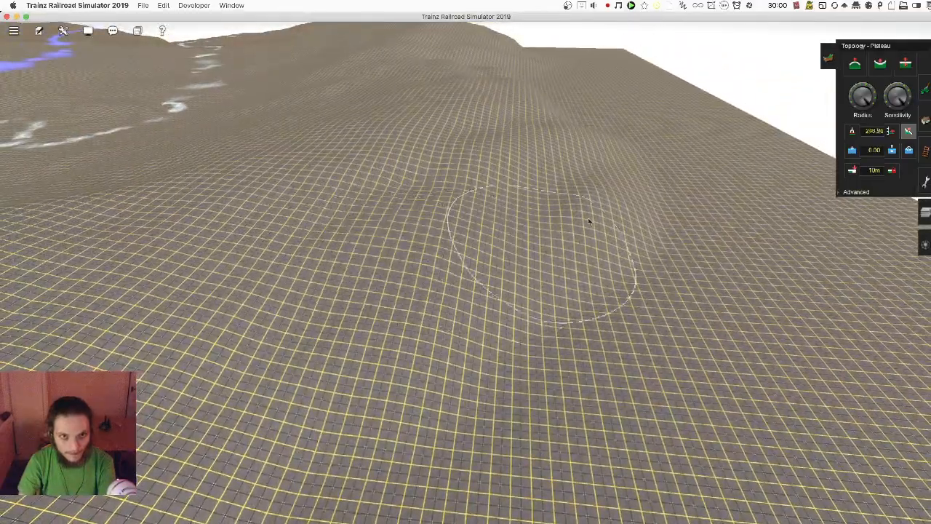
Step: Soften the bumps and dips on the broad ridge top and its outer slope down to the flat ground
key("Left")
key("Left")
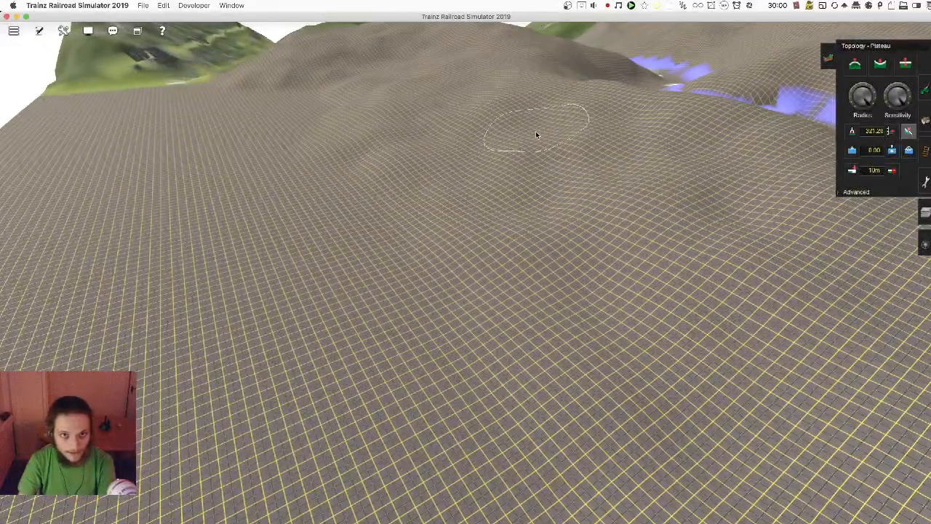
right_click_drag(628, 342, 768, 258)
key("Right")
key("Left")
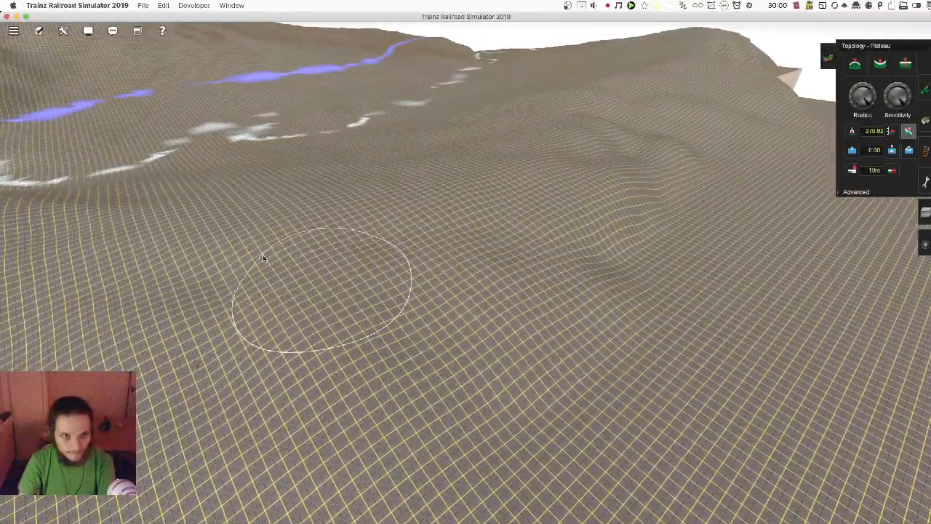
right_click(589, 237)
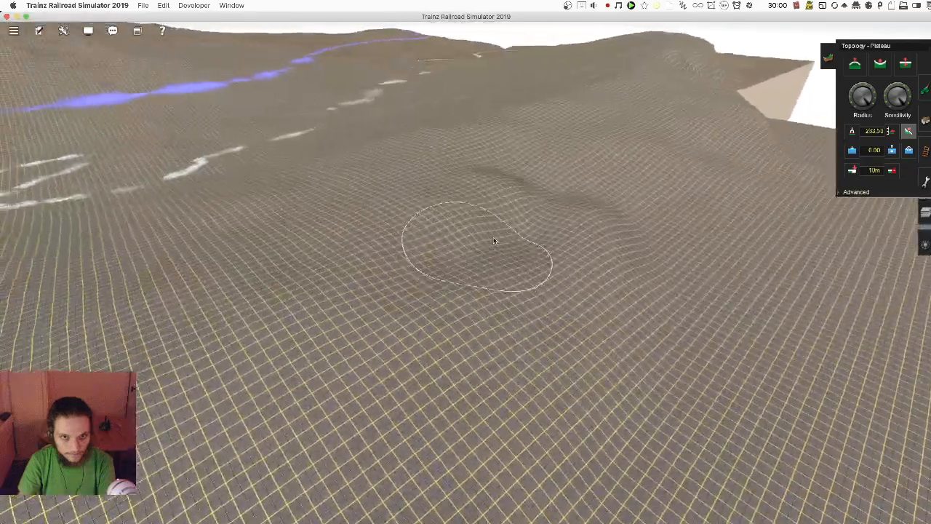
scroll(494, 240, "down", 5)
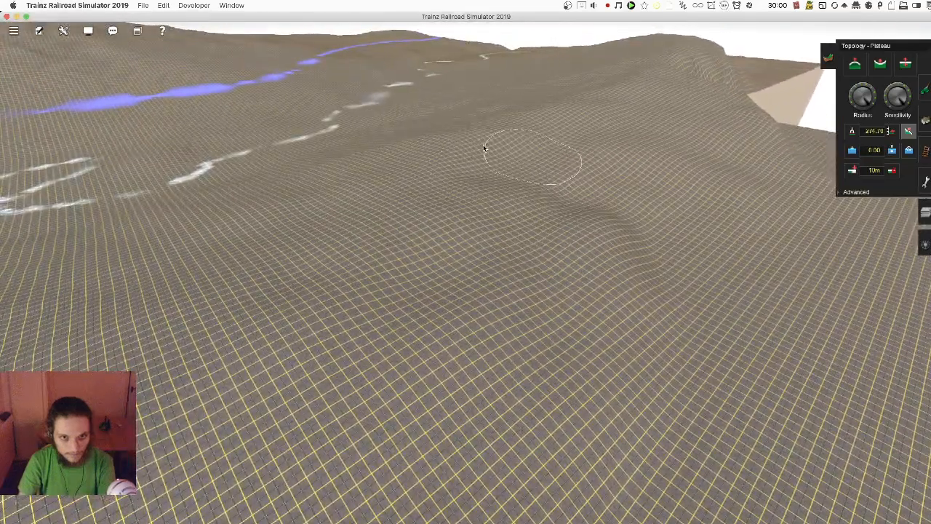
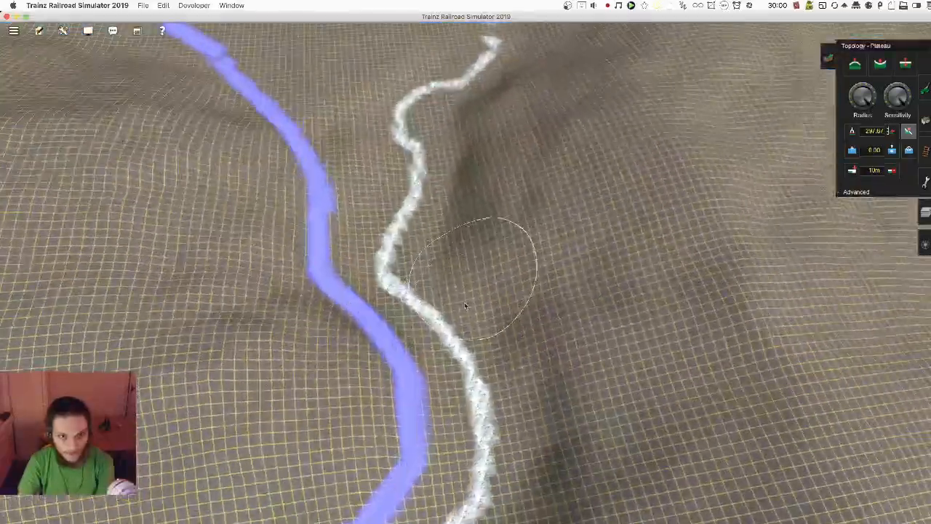
Step: Turn on the Consists labels on the route map and go to the trains near the yard in the forested valley
right_click_drag(414, 357, 486, 183)
key("m")
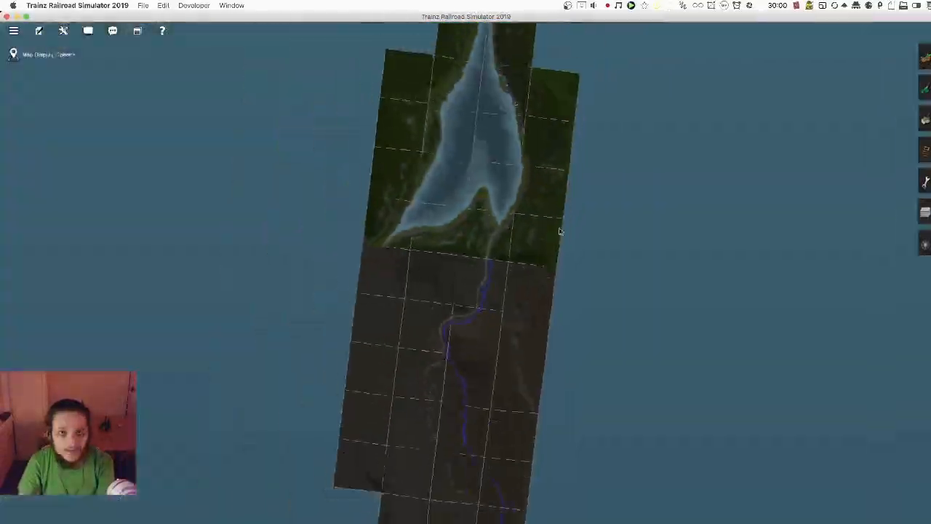
scroll(526, 252, "up", 5)
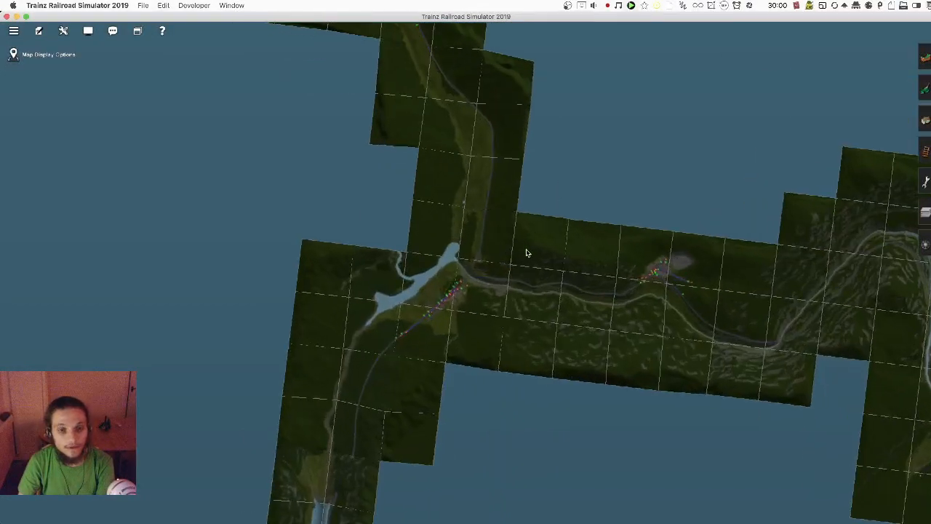
scroll(454, 298, "up", 5)
scroll(779, 332, "up", 3)
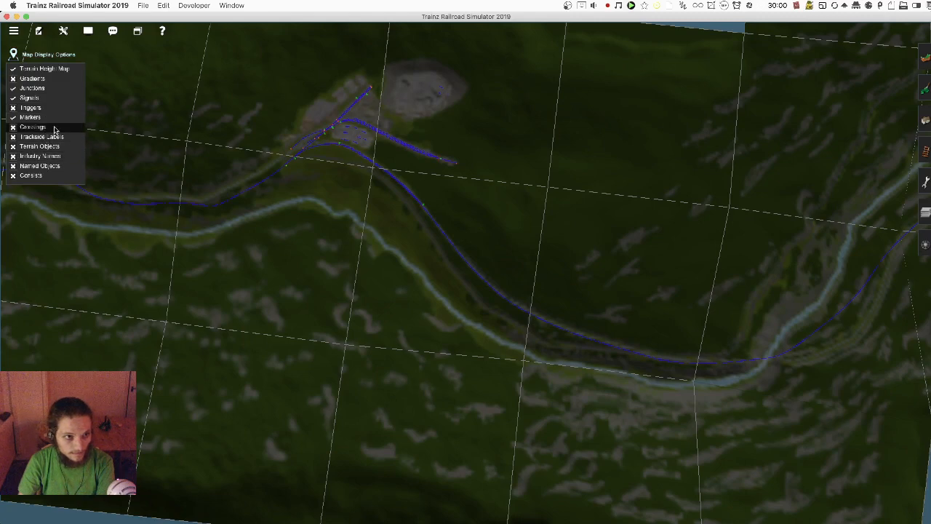
left_click(57, 178)
scroll(412, 286, "down", 5)
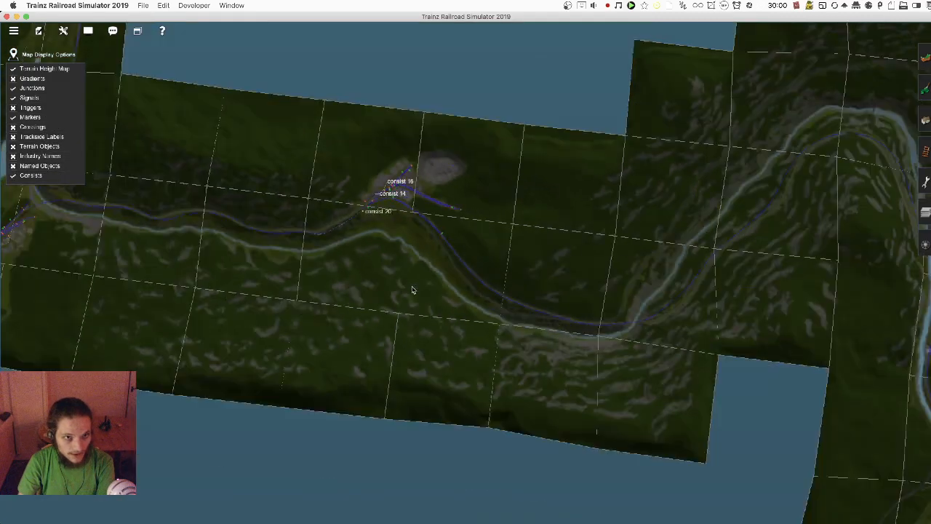
scroll(392, 239, "up", 5)
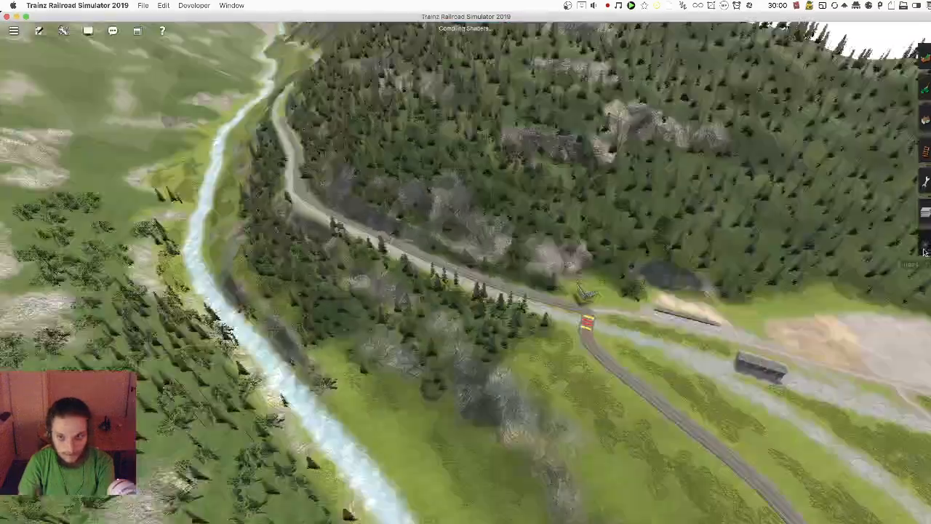
Step: Open the train tools and rotate the consist standing on the track beside the road
left_click(925, 247)
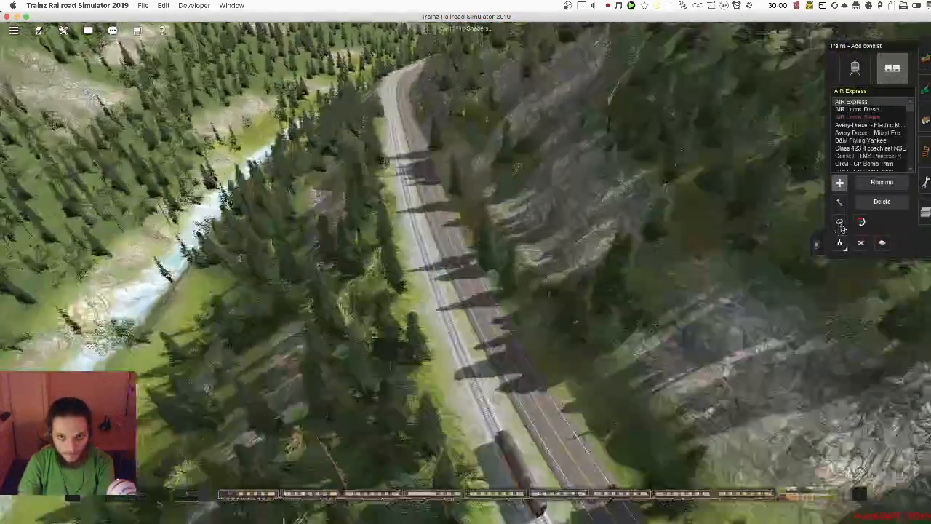
left_click(839, 222)
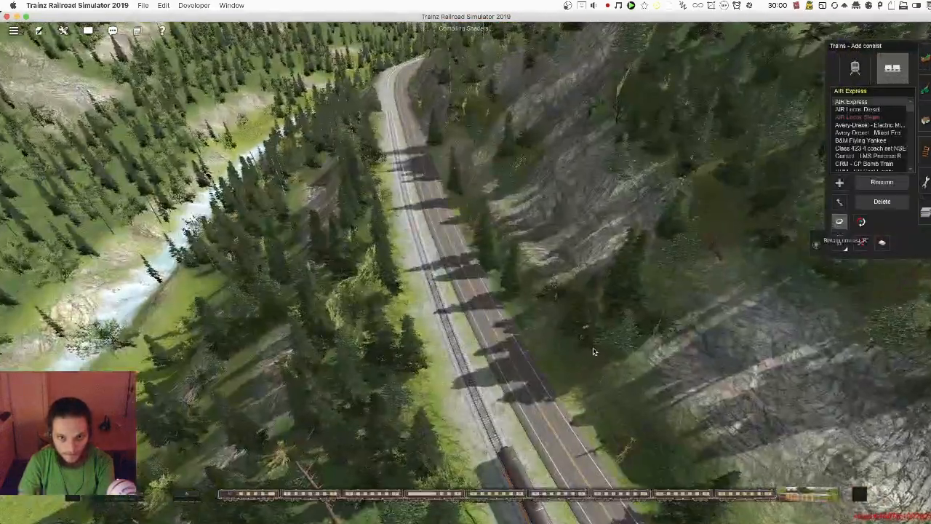
left_click(421, 374)
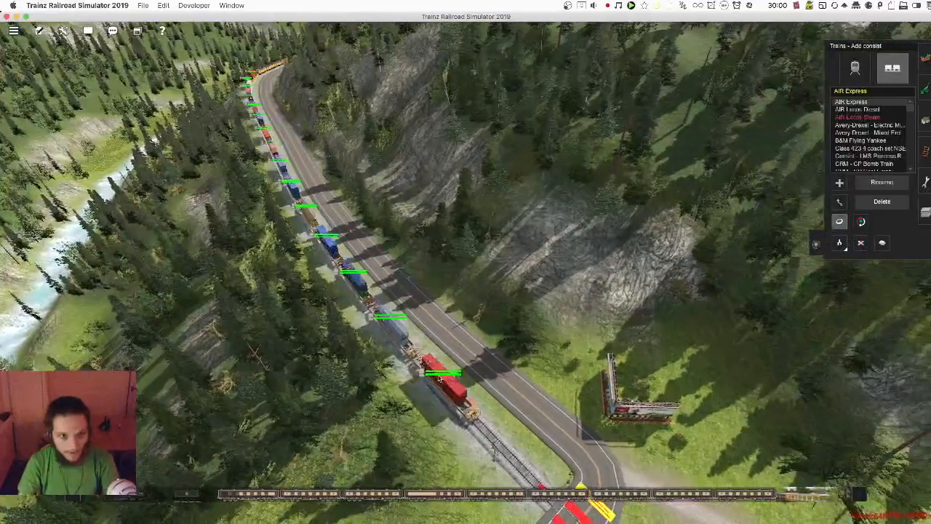
Step: Move the container train along the valley line, past the yard and onto the double track in the forest, and save
key("Left")
key("w")
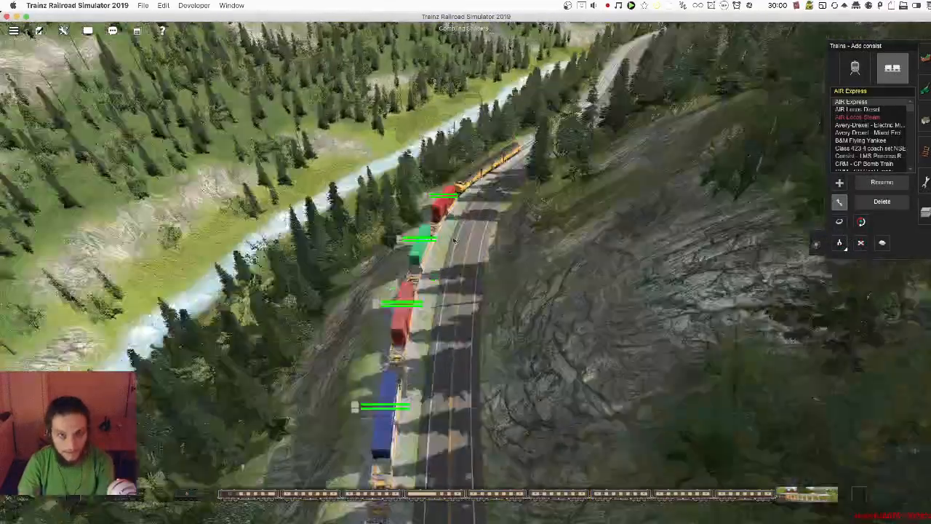
scroll(477, 272, "down", 5)
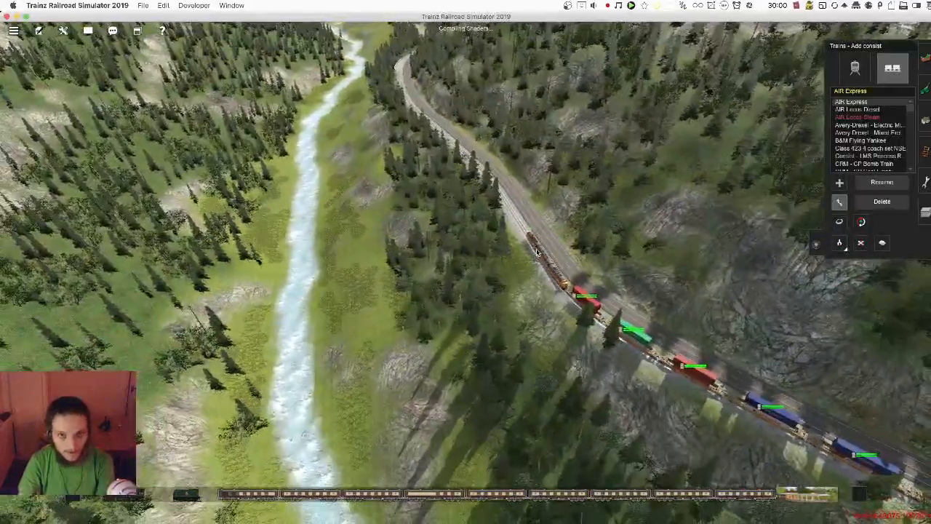
key("Left")
key("w")
key("s")
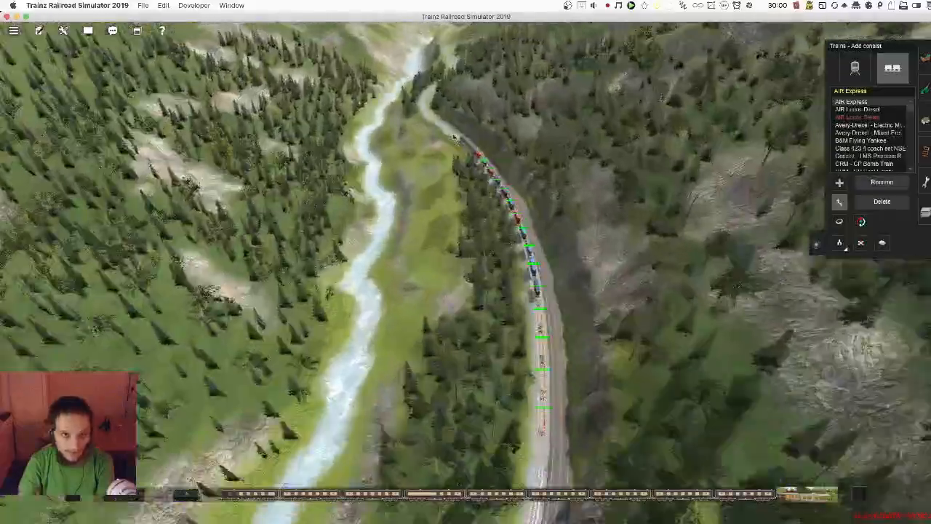
key("w")
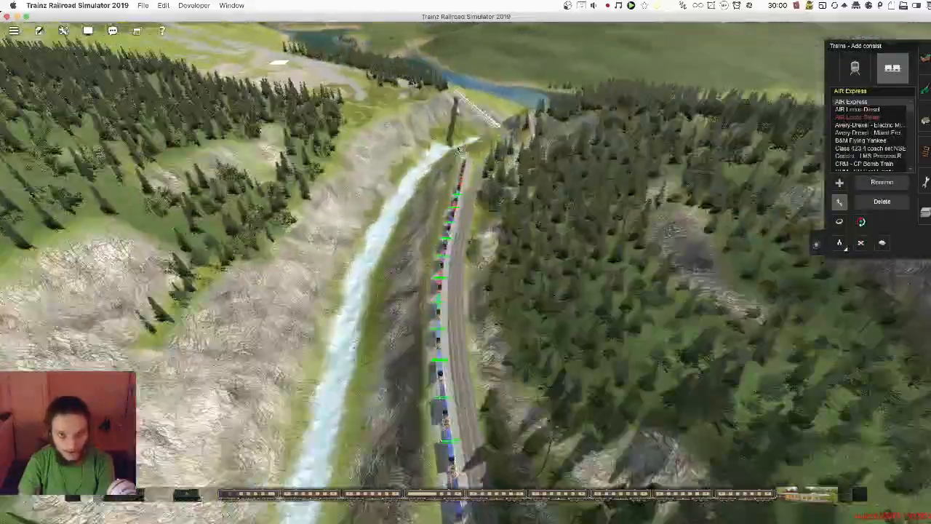
key("w")
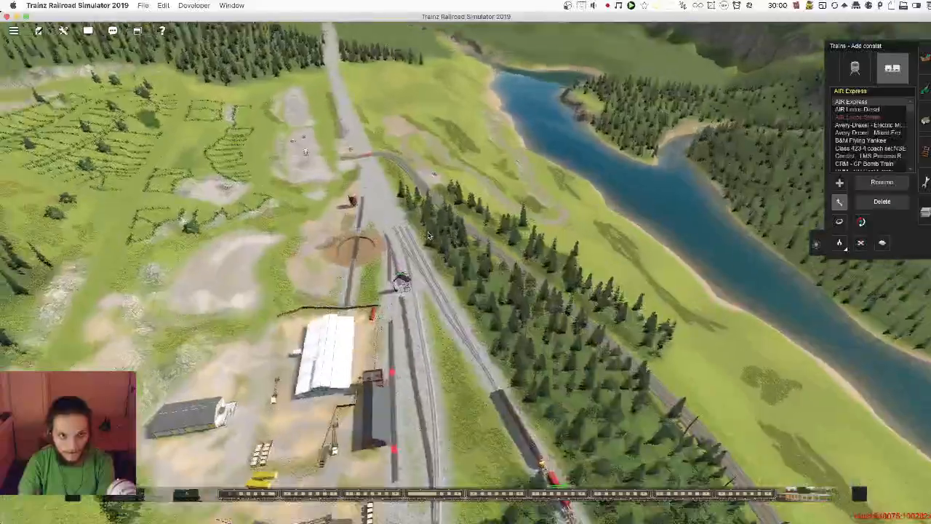
key("w")
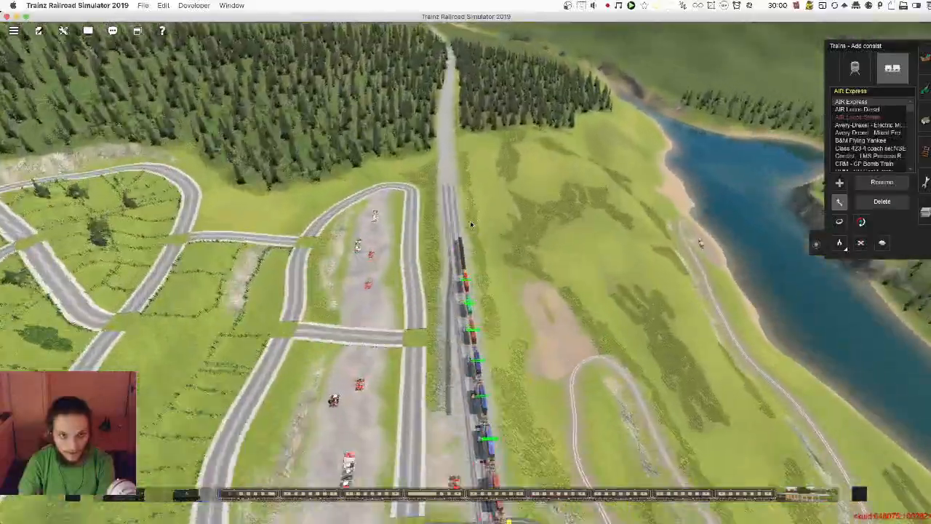
key("w")
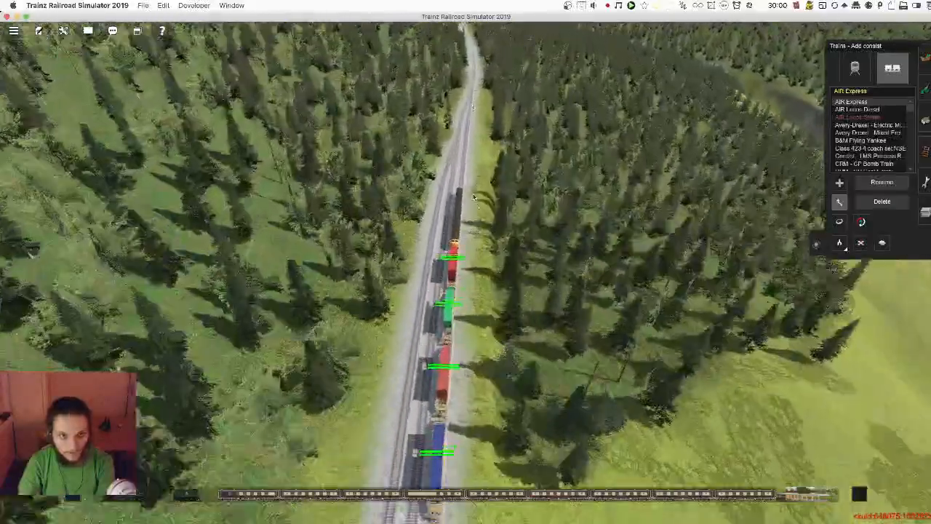
key("w")
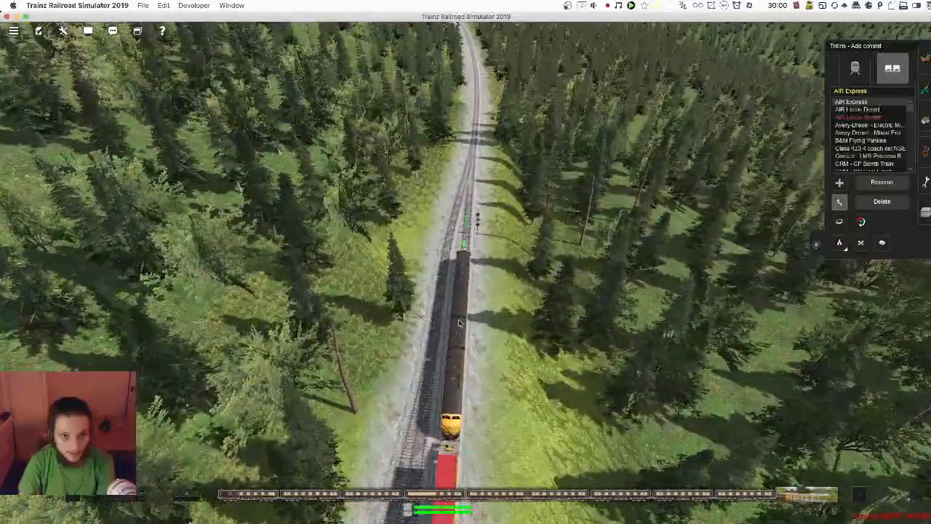
key("Left")
key("super+s")
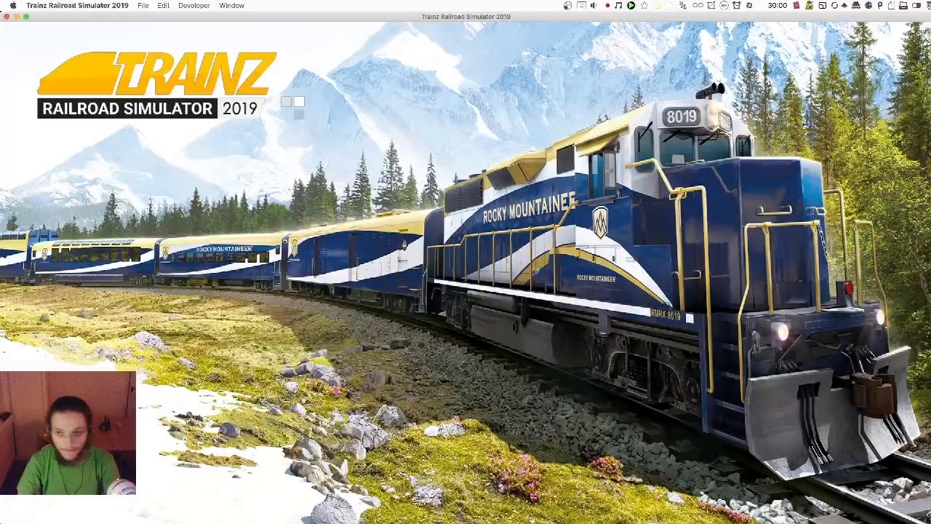
Step: Open SoundSource and set the system output device to Multi-Output Device
left_click(593, 6)
left_click(662, 63)
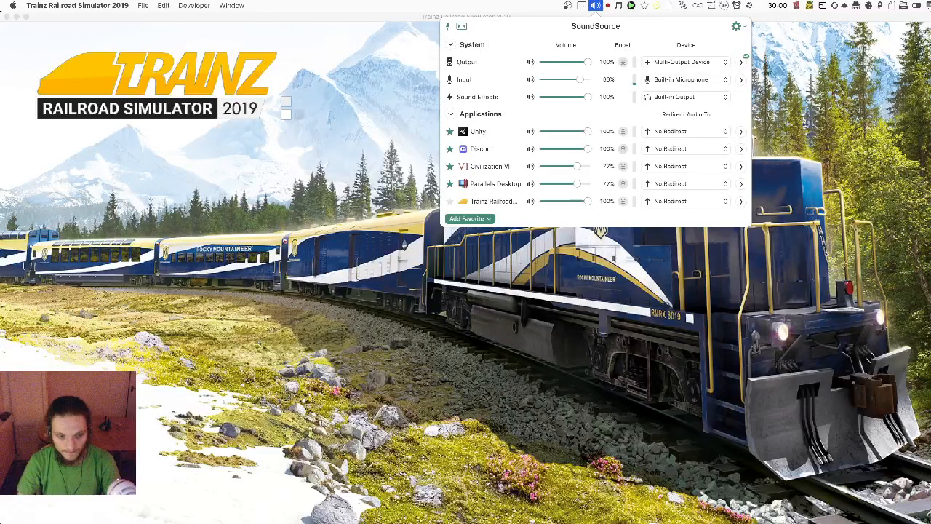
left_click(689, 347)
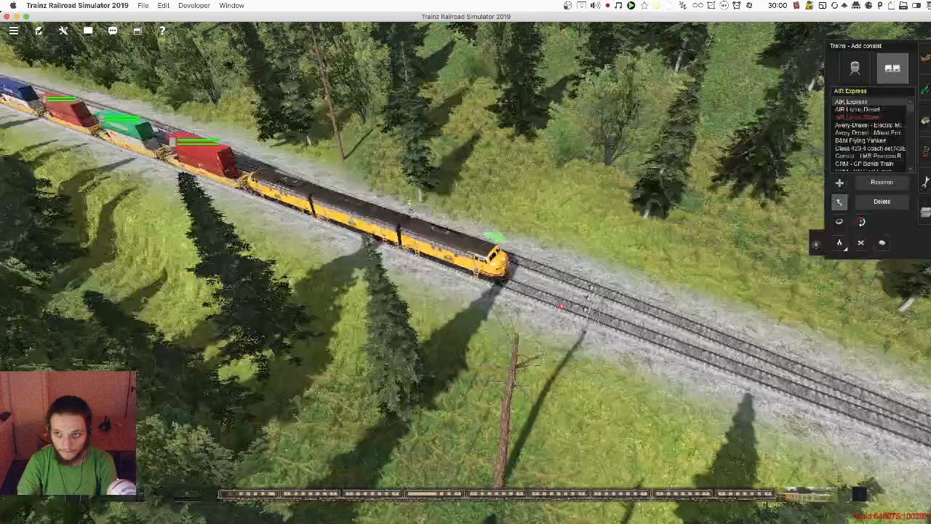
Step: Close Surveyor without saving again and start driving the Milton Valley Railroad - Default session
key("super+q")
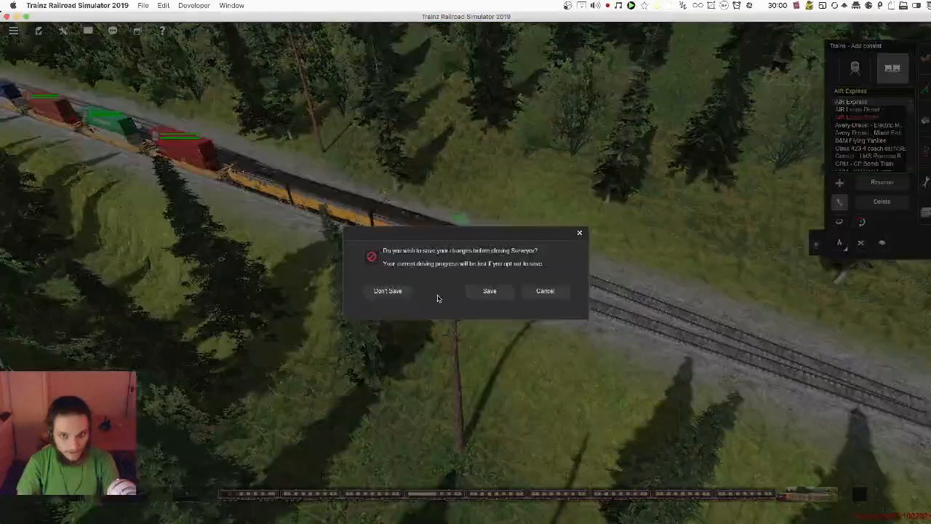
left_click(389, 291)
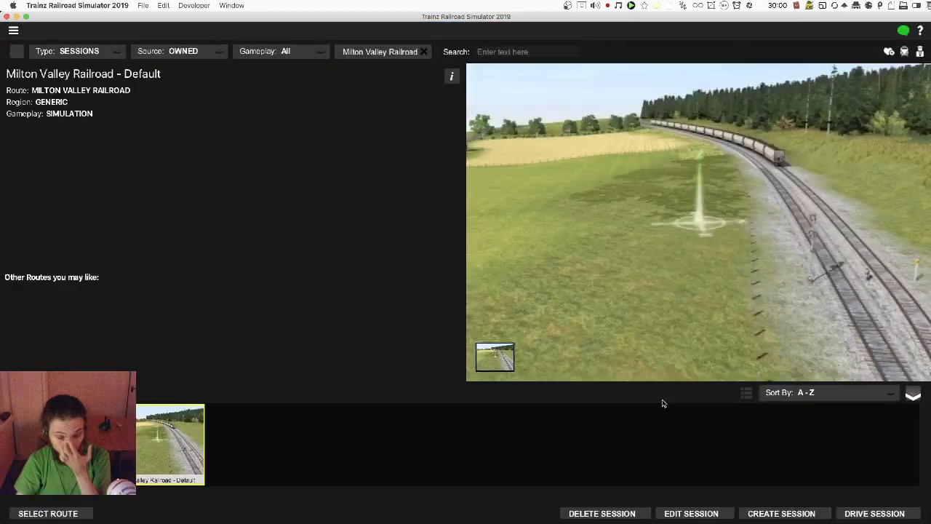
left_click(877, 513)
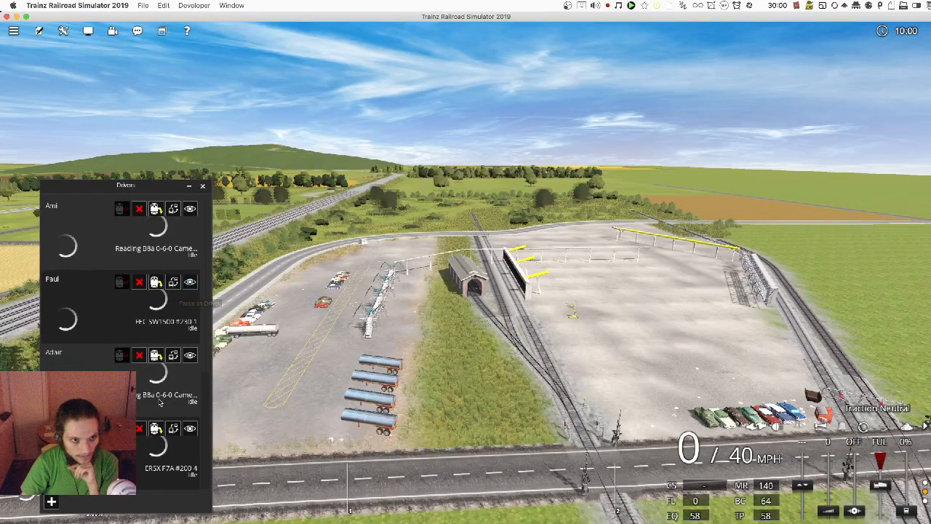
Step: Look through the drivers' trains by focusing on several of them in turn, and close the driver list
scroll(159, 399, "up", 2)
scroll(161, 388, "up", 2)
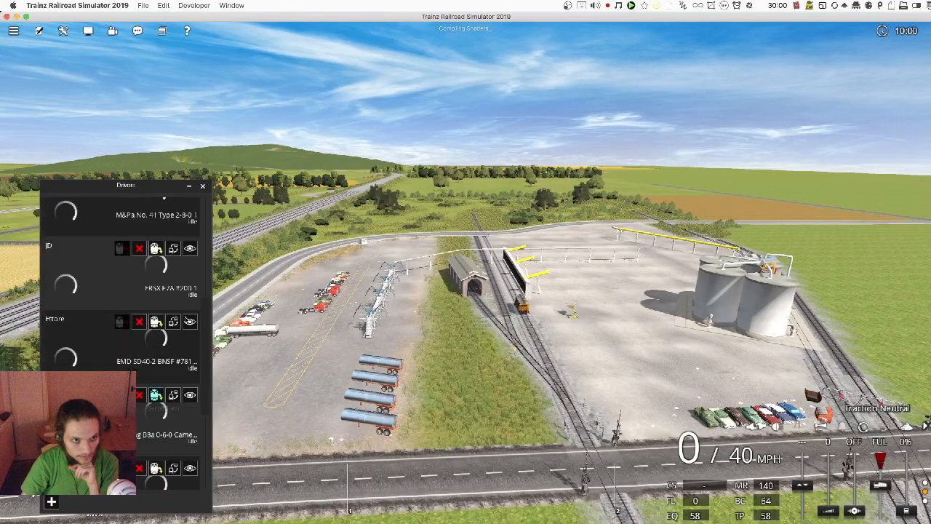
left_click(190, 395)
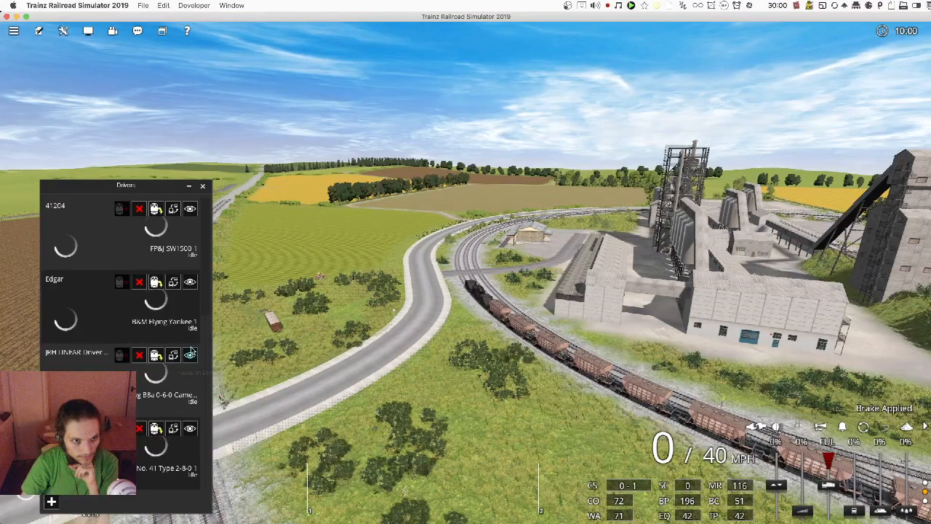
left_click(190, 354)
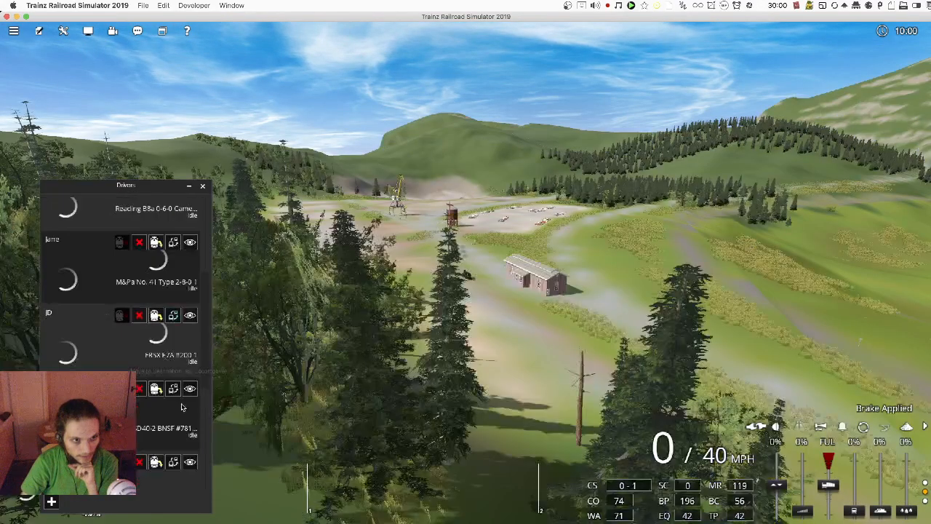
left_click(189, 389)
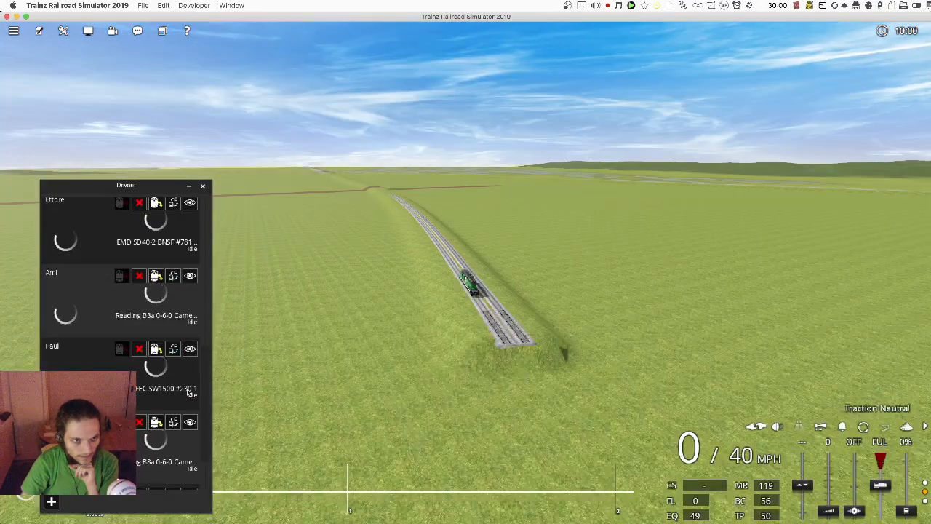
scroll(187, 356, "down", 1)
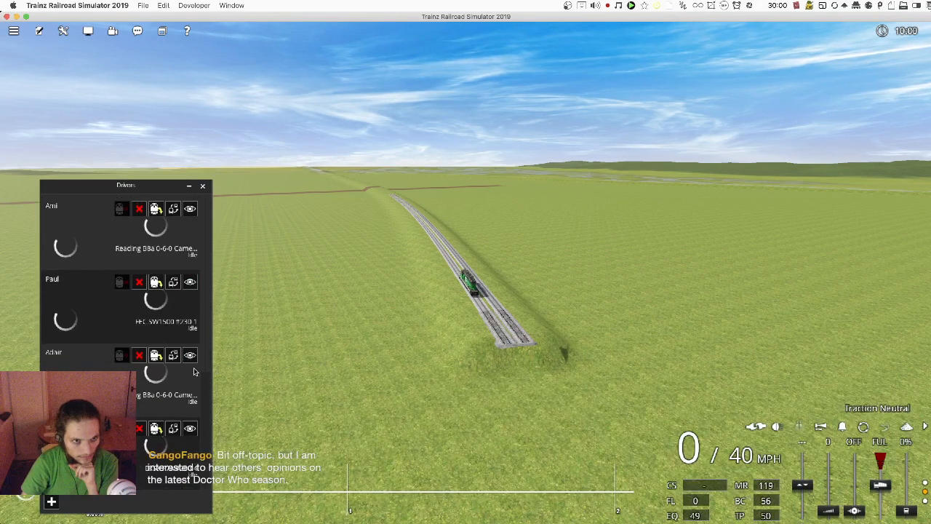
left_click(190, 429)
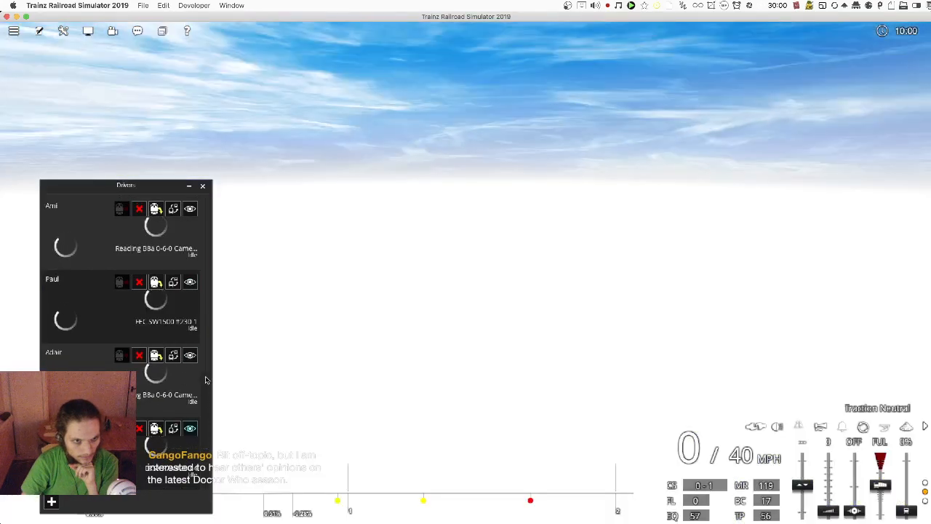
left_click(203, 188)
Step: Locate the yellow-engined container train on the route map northeast of the yard and switch to its chase view
key("m")
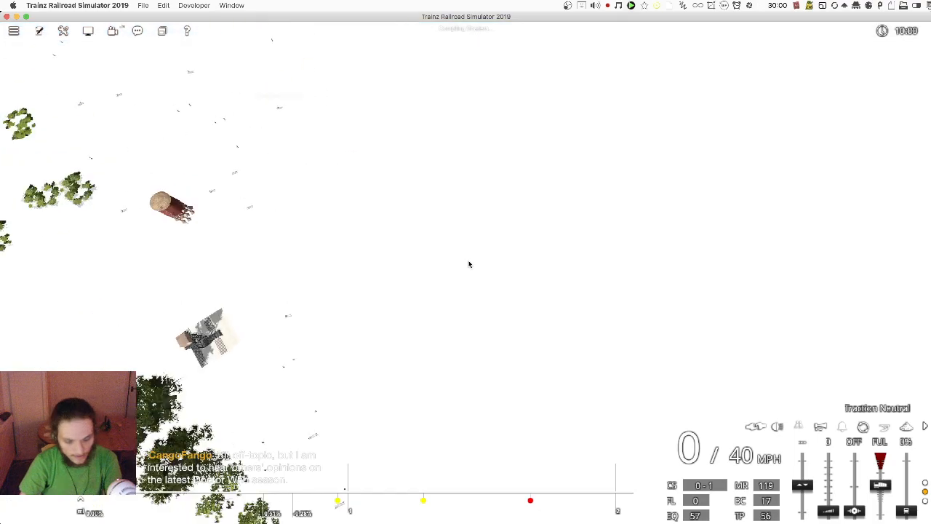
scroll(500, 217, "down", 5)
right_click_drag(461, 64, 412, 109)
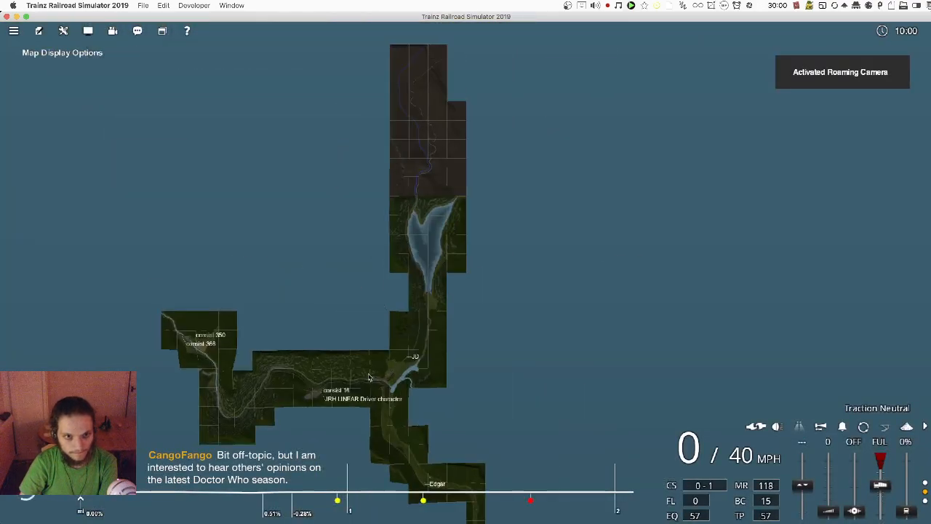
scroll(412, 363, "up", 10)
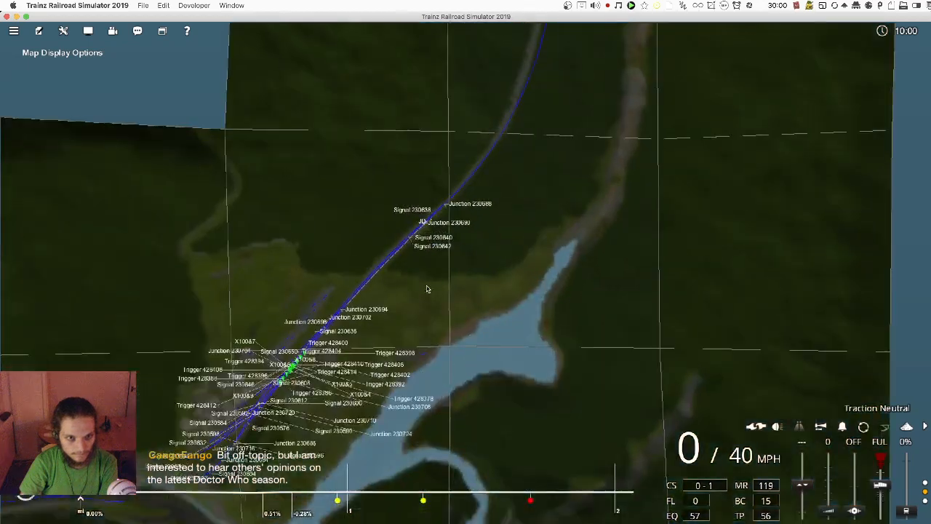
scroll(470, 228, "up", 8)
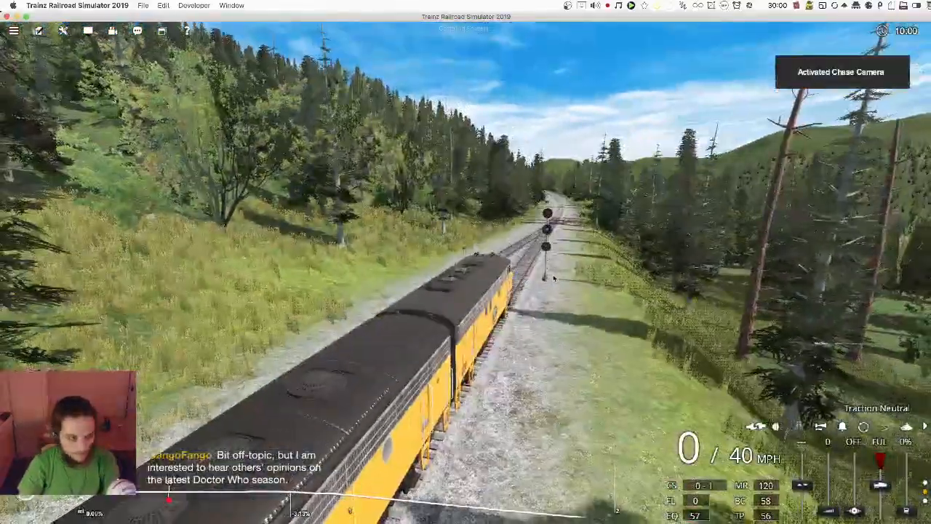
Step: Start the container train with the reverser forward, brakes released and throttle at notch 4, viewed from the front
key("f")
key("q")
right_click_drag(553, 277, 14, 35)
key("w")
key("w")
key("w")
key("w")
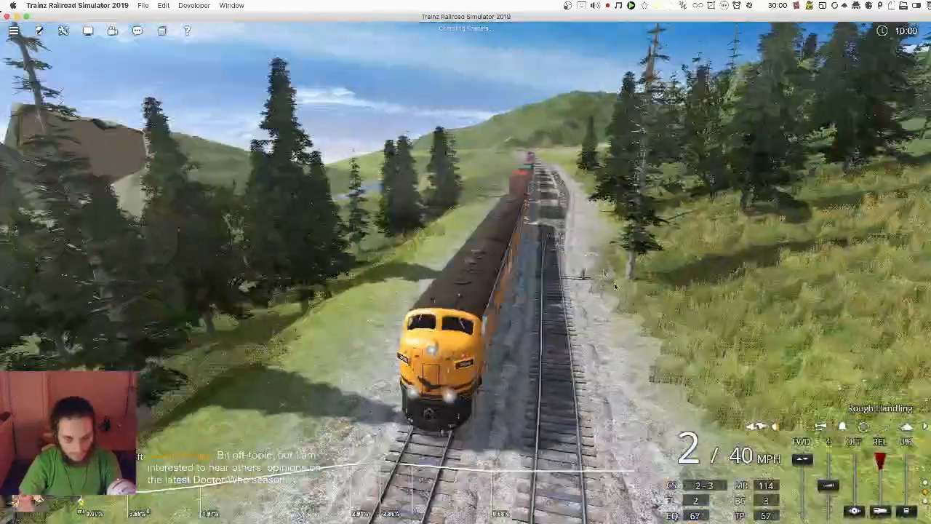
Step: Adjust the game's sound volume in Sound Settings and apply it
left_click(14, 31)
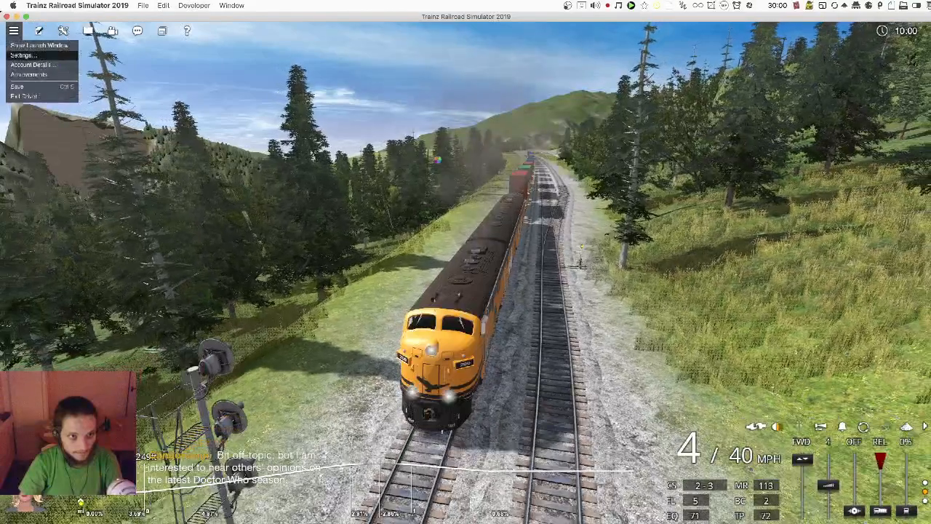
left_click(22, 56)
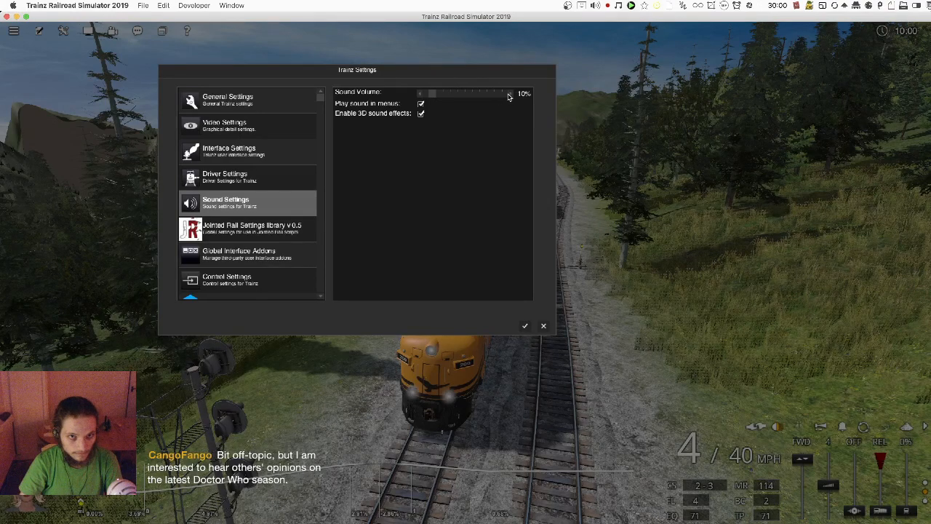
left_click(525, 327)
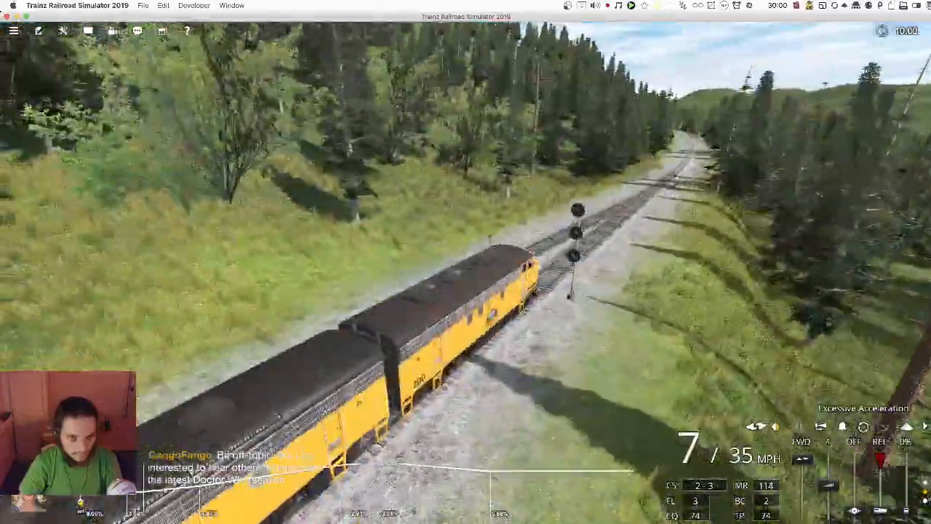
Step: Look along the moving train from behind, and view the line ahead from the cab before returning to the chase camera
key("Right")
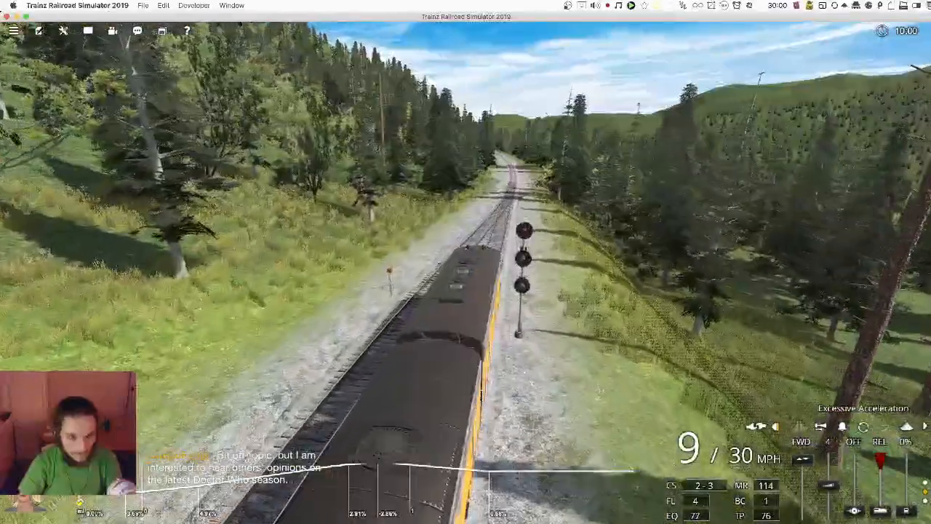
key("1")
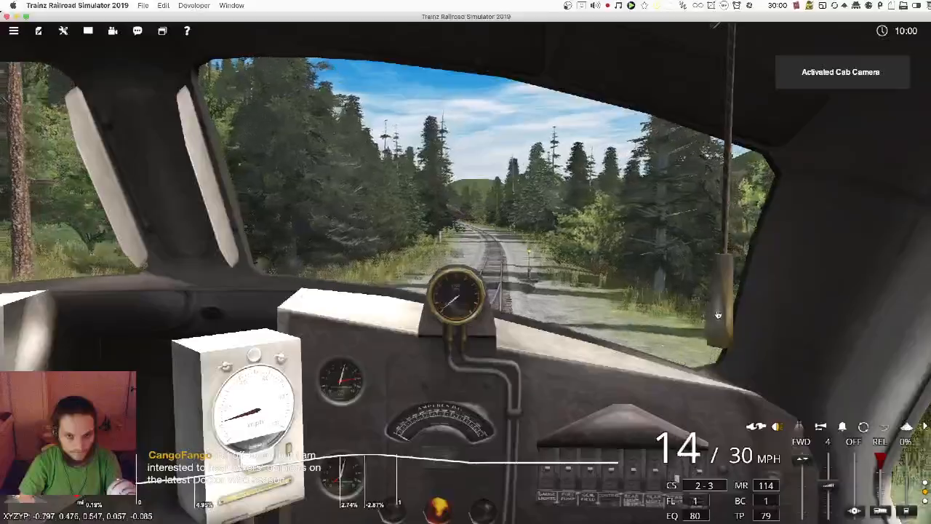
key("2")
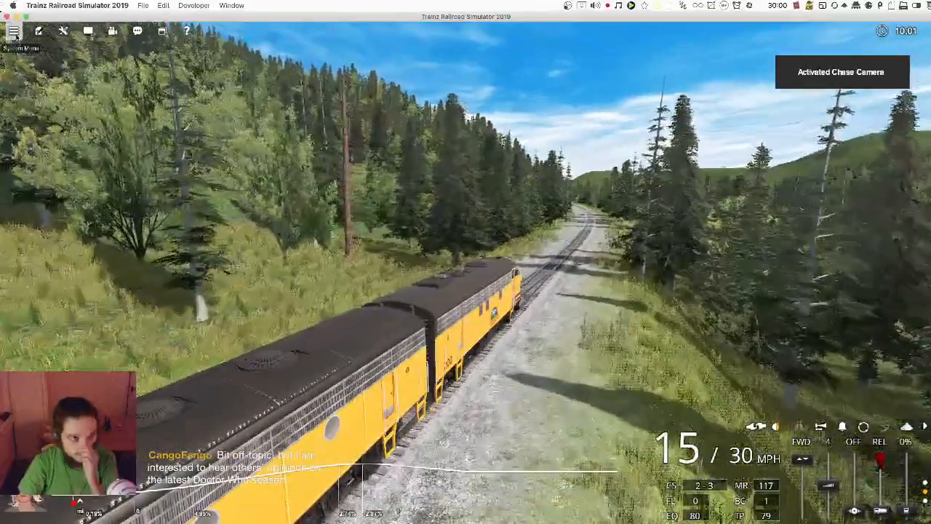
Step: Reopen the game settings, go over them and accept them
left_click(13, 30)
left_click(29, 42)
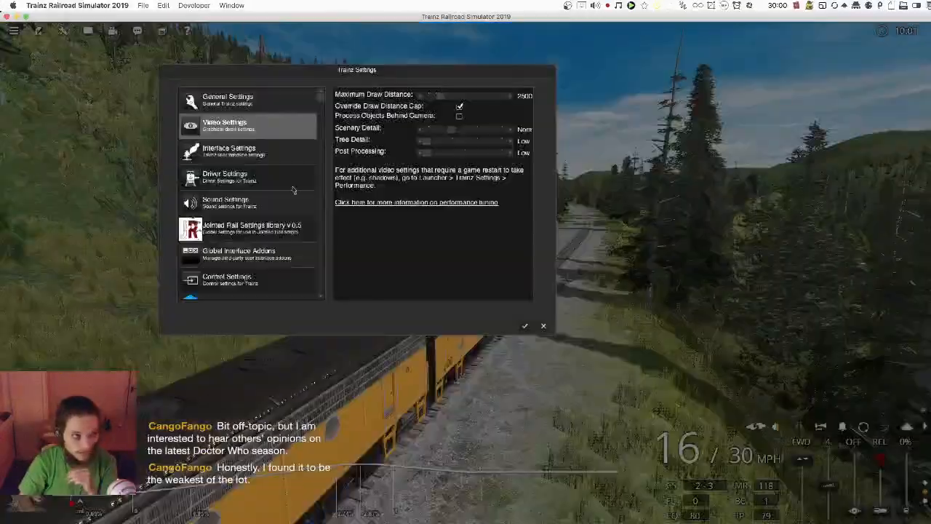
left_click(526, 326)
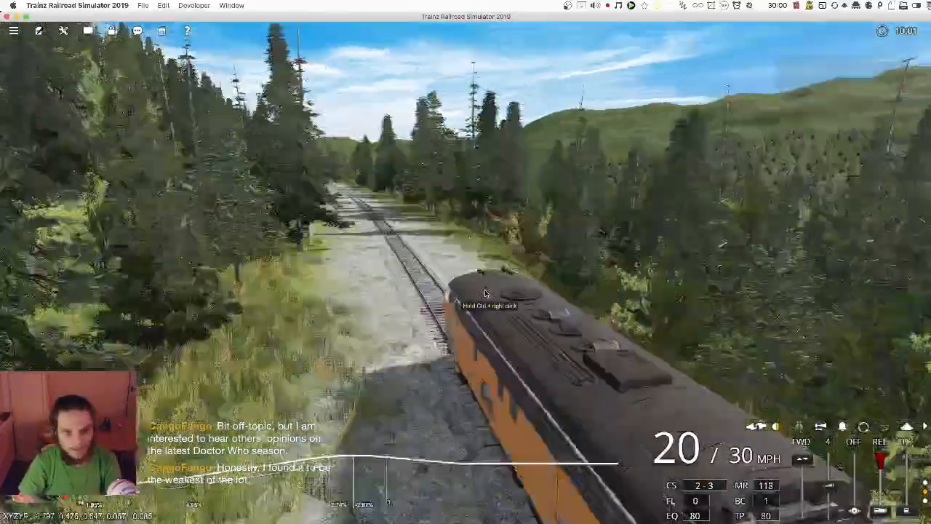
Step: Alternate between the cab and chase cameras as the train runs through the forest
key("1")
key("2")
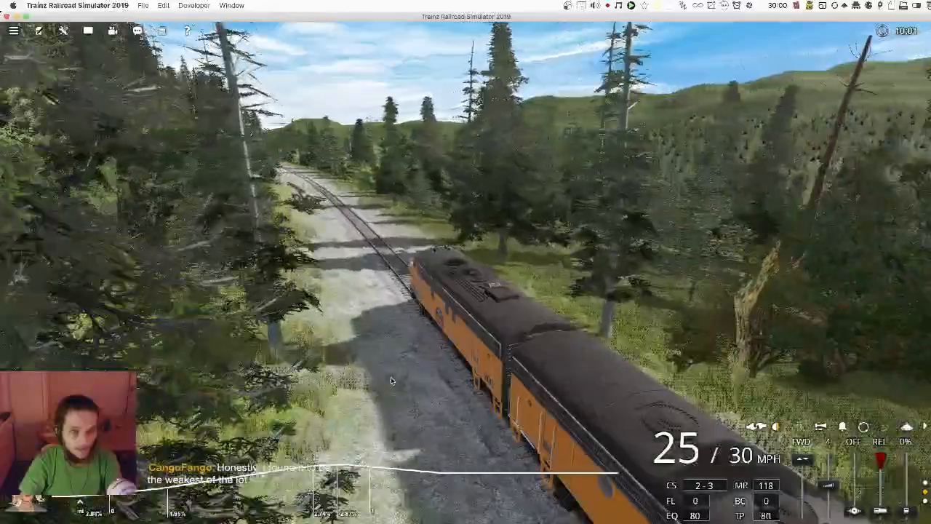
key("1")
key("2")
key("1")
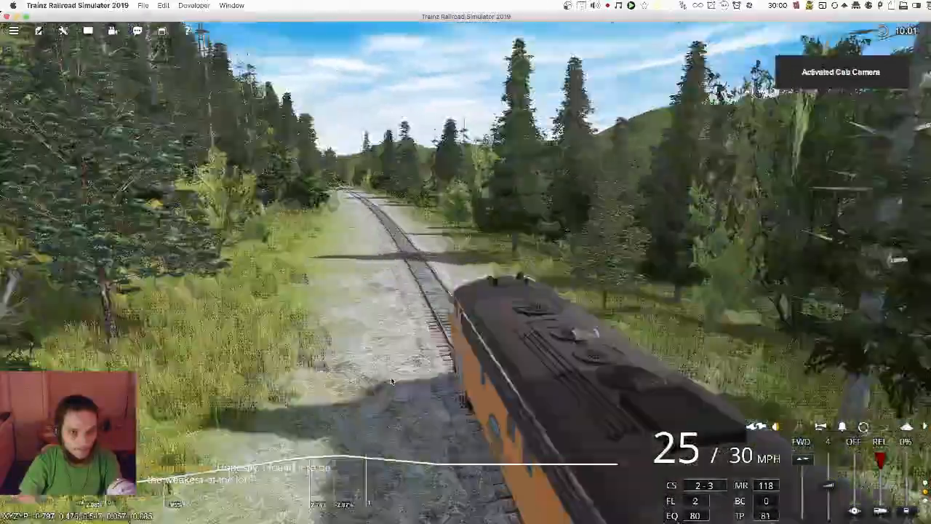
Step: Compare the forest line ahead from the cab with the outside view of the locomotive, ending on the chase camera
key("2")
key("1")
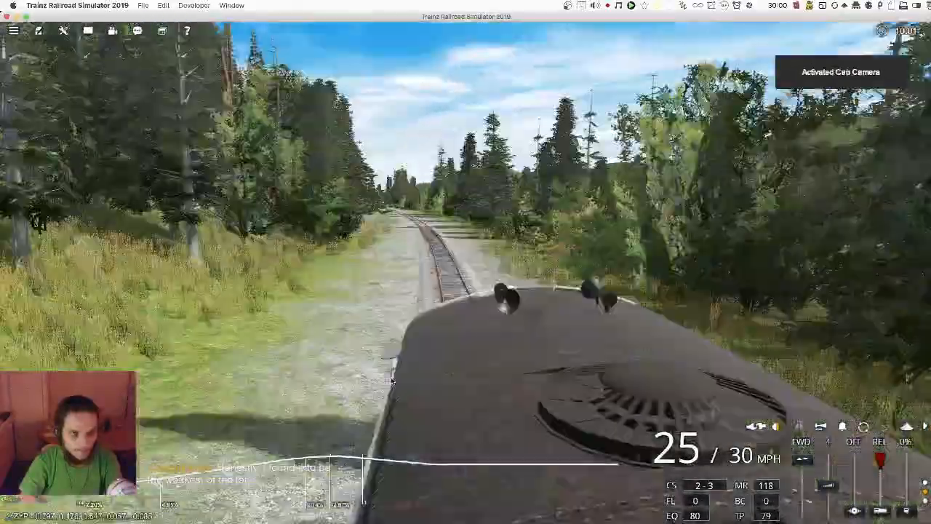
key("2")
key("1")
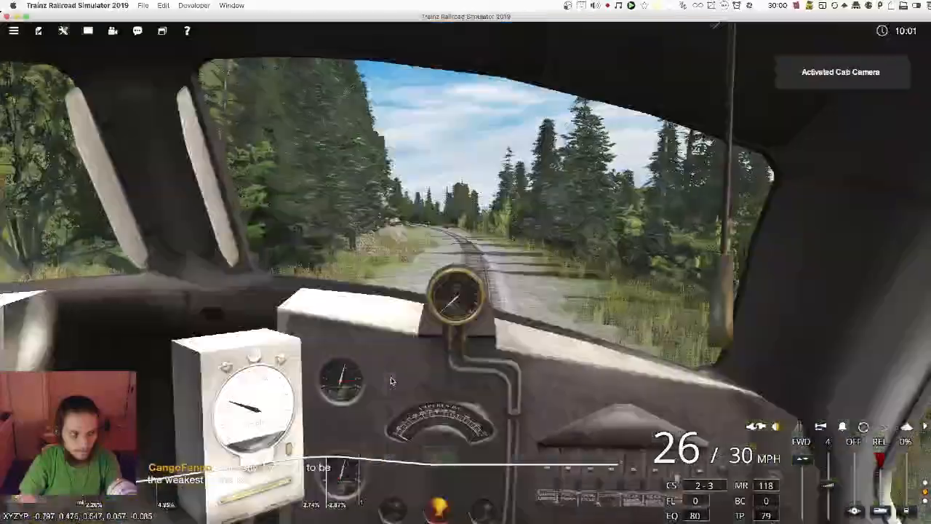
key("2")
Step: Look at the two locomotives from both sides along the rock cutting, both close up and from farther away
right_click_drag(390, 378, 280, 389)
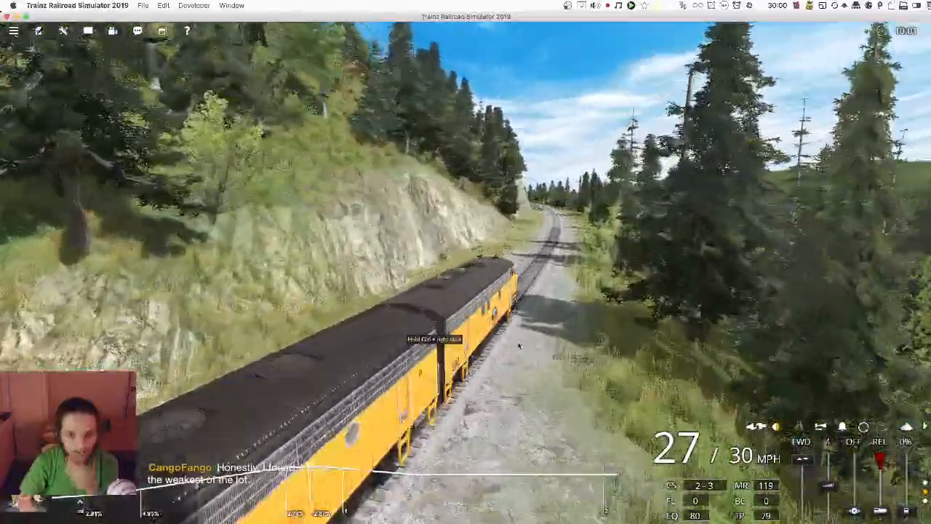
right_click_drag(516, 343, 431, 342)
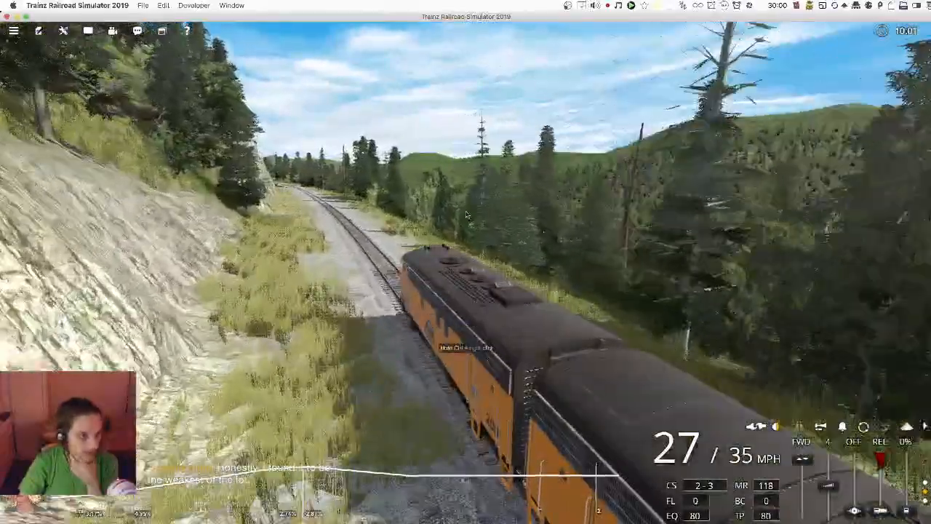
scroll(482, 372, "down", 3)
scroll(566, 326, "up", 3)
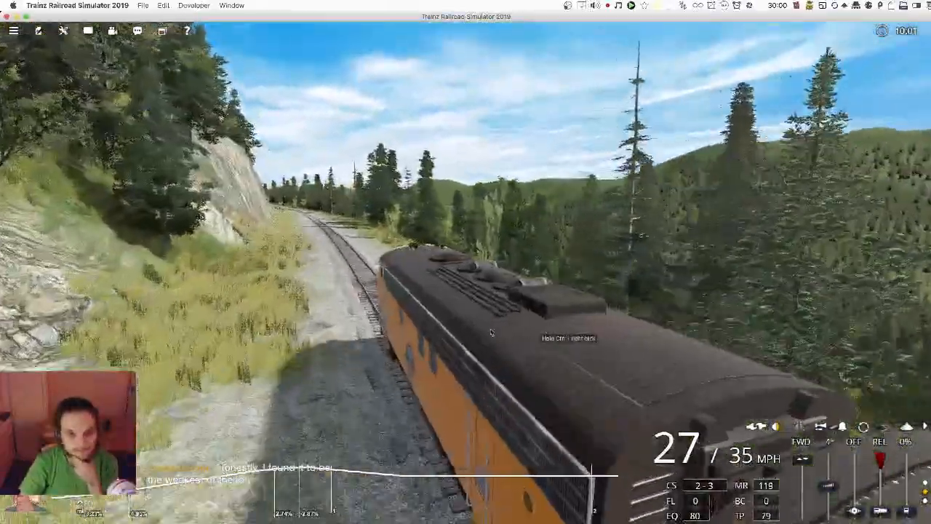
scroll(538, 335, "down", 3)
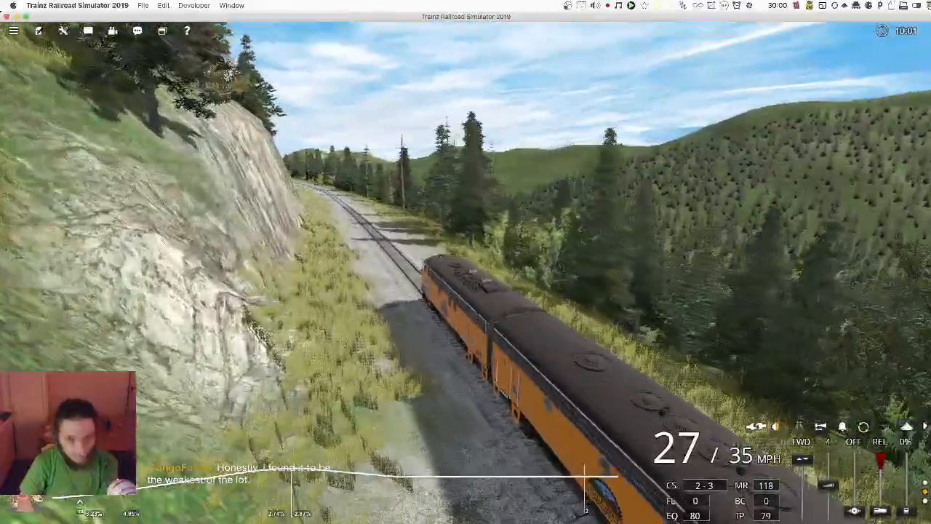
scroll(455, 369, "up", 3)
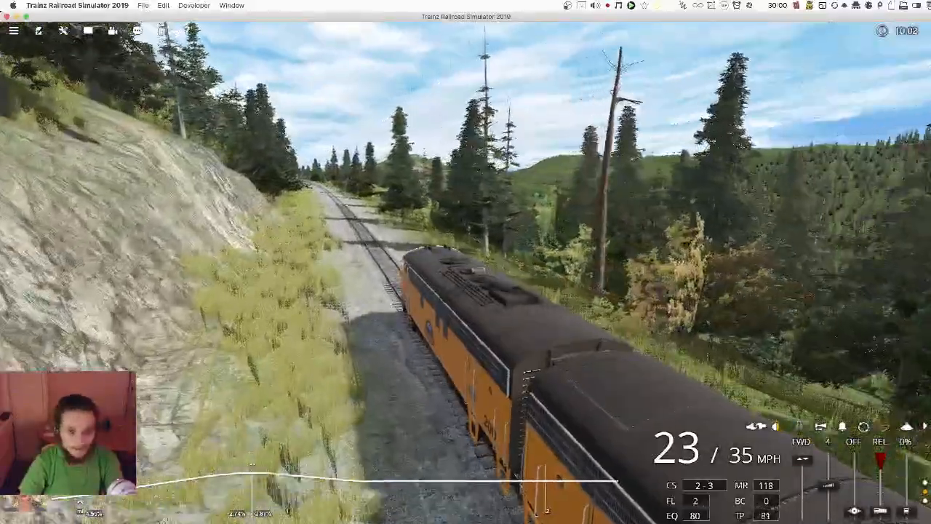
Step: Inspect the train from the other side and from in front of the lead locomotive
key("Right")
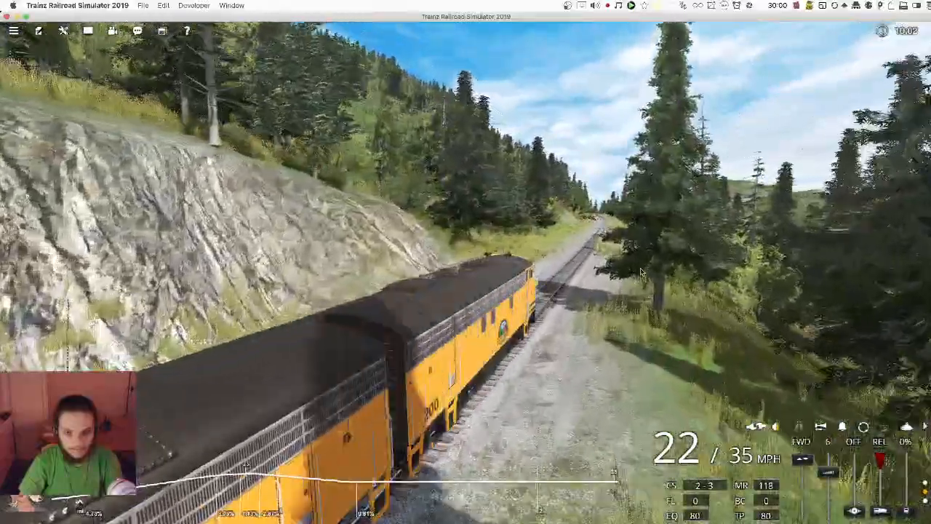
key("3")
key("Left")
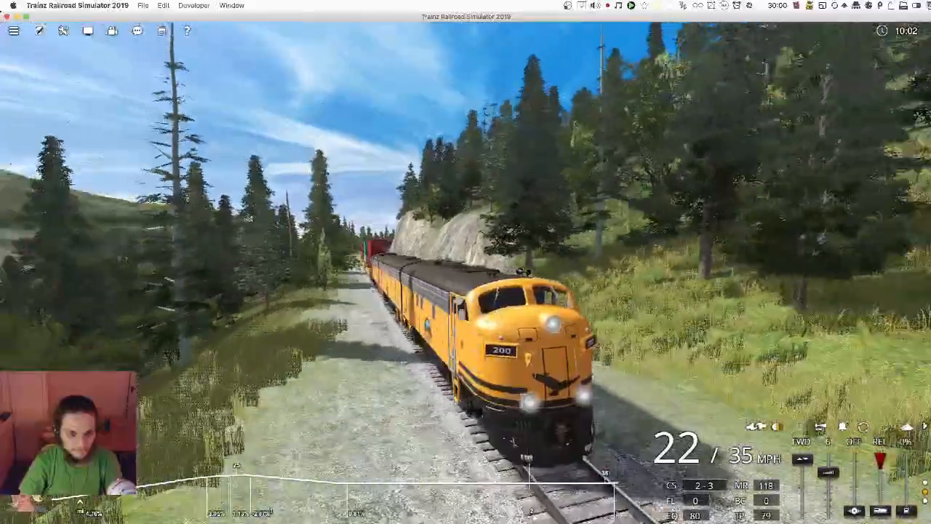
right_click_drag(514, 442, 735, 429)
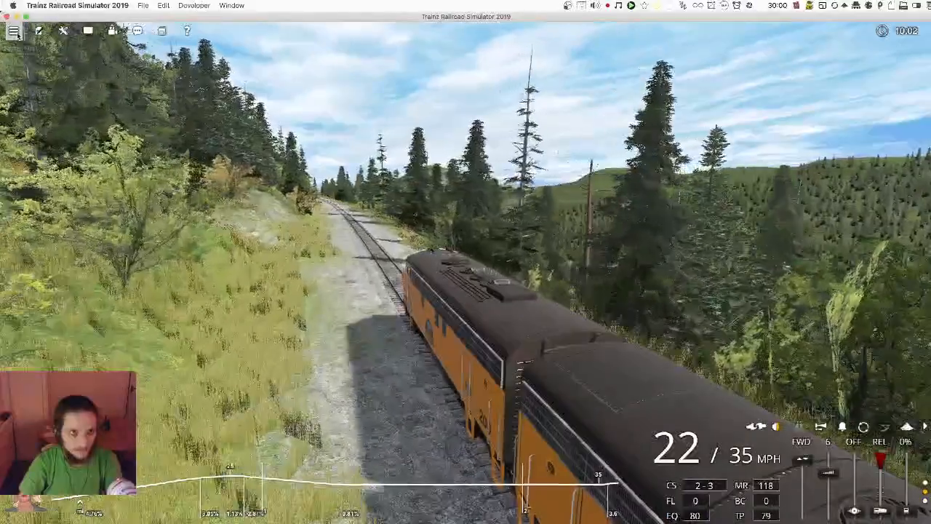
Step: Check the draw distance options in Video Settings and accept the dialog
left_click(23, 55)
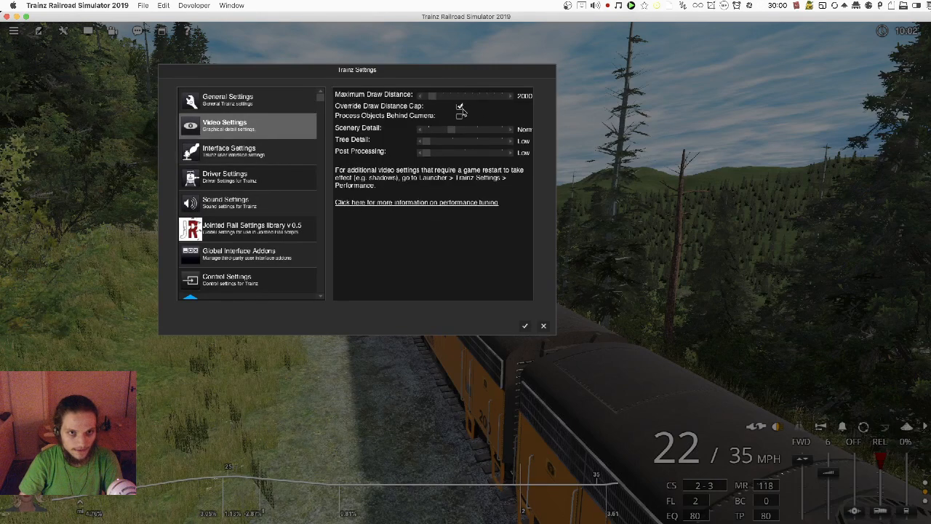
left_click(525, 327)
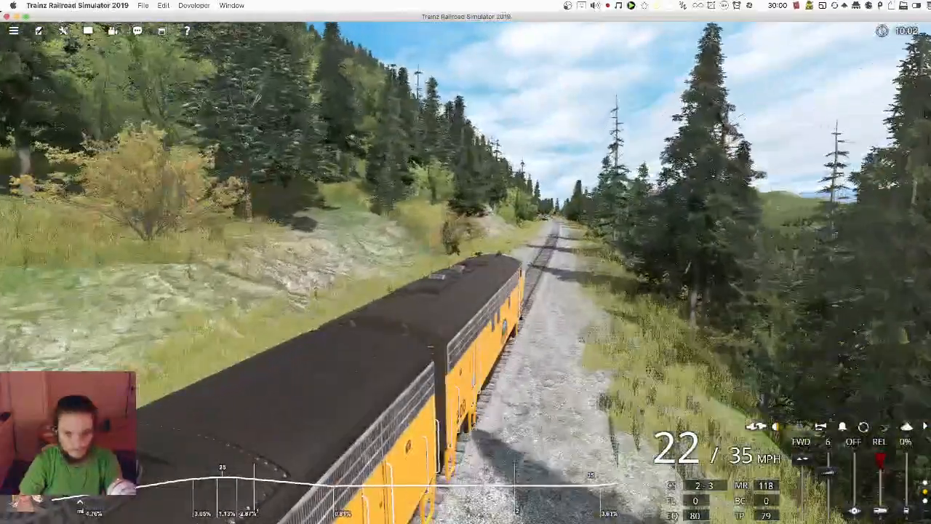
Step: Raise the throttle to notch 8 while viewing the train from the hillside side in the chase camera
key("Left")
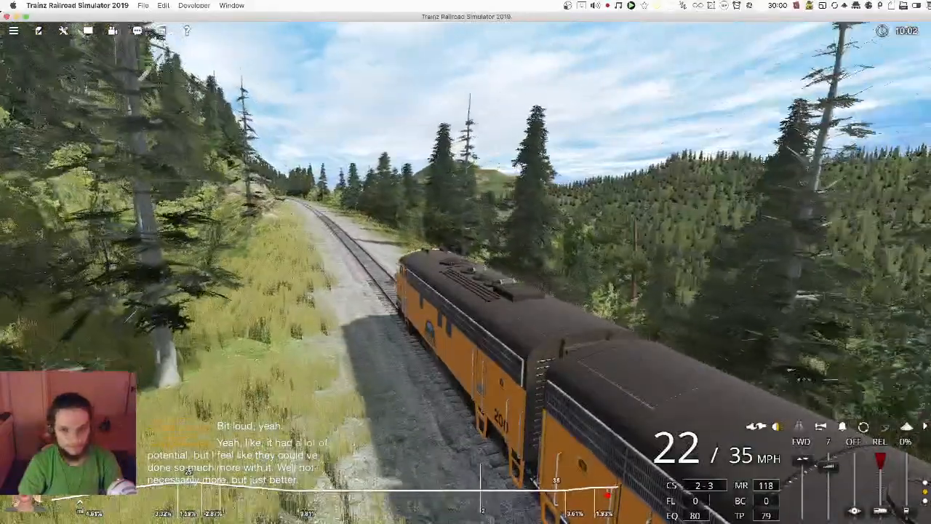
key("w")
right_click_drag(606, 281, 654, 283)
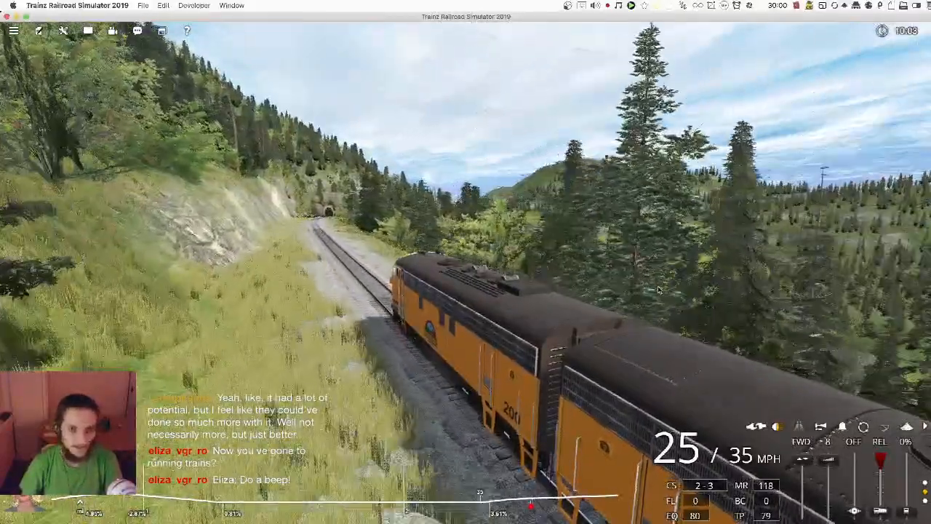
Step: View the tunnel entrance from the cab camera, with a wider view centred on the track ahead
key("1")
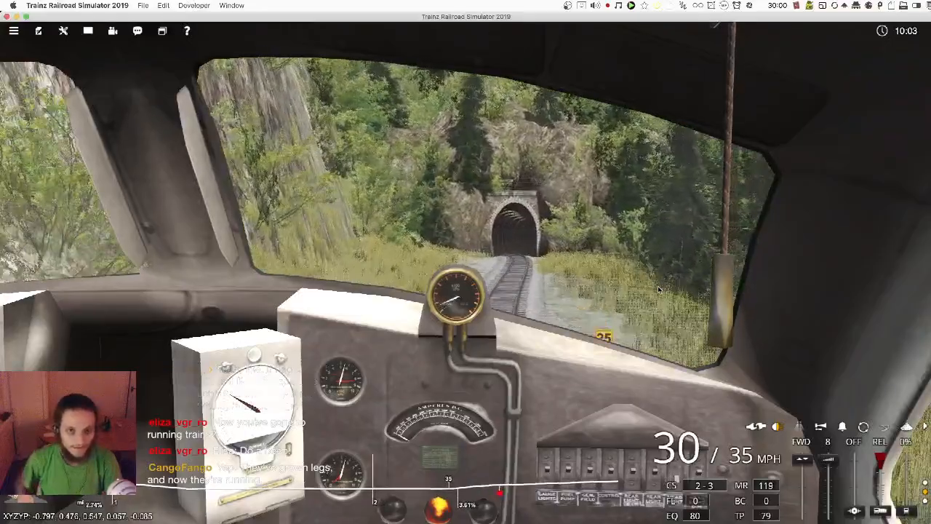
scroll(568, 283, "down", 3)
mouse_move(568, 283)
right_mouse_down()
mouse_move(596, 227)
mouse_move(571, 231)
mouse_move(589, 280)
mouse_move(573, 291)
right_mouse_up()
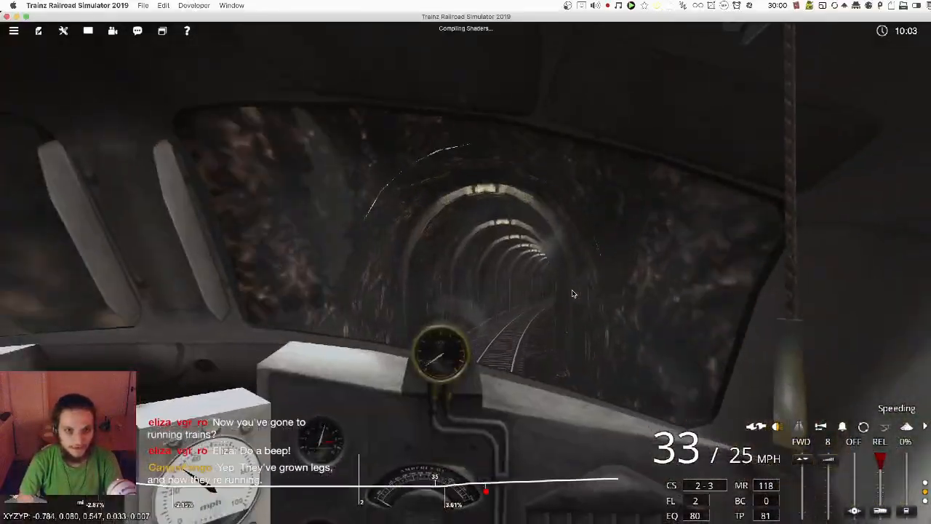
Step: Close the throttle and brake the train in the tunnel to slow it for the 25 mph limit
key("s")
key("d")
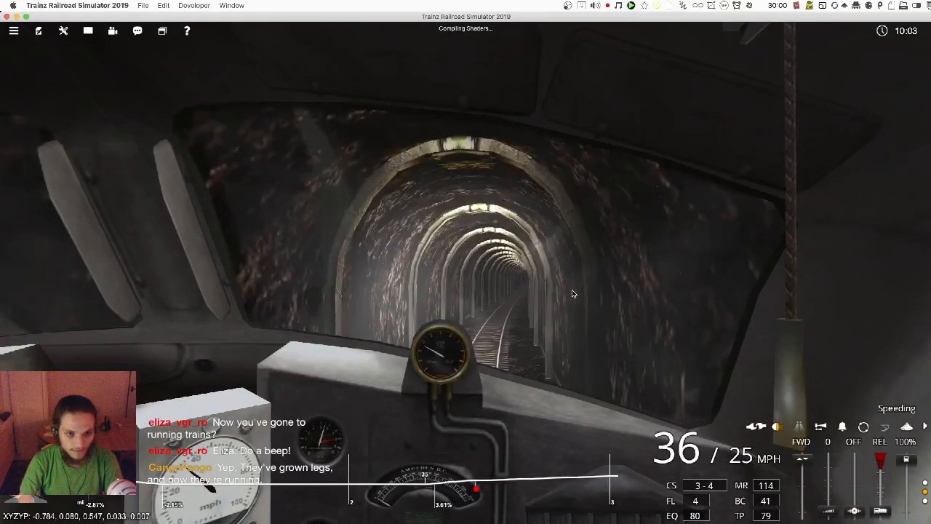
key("e")
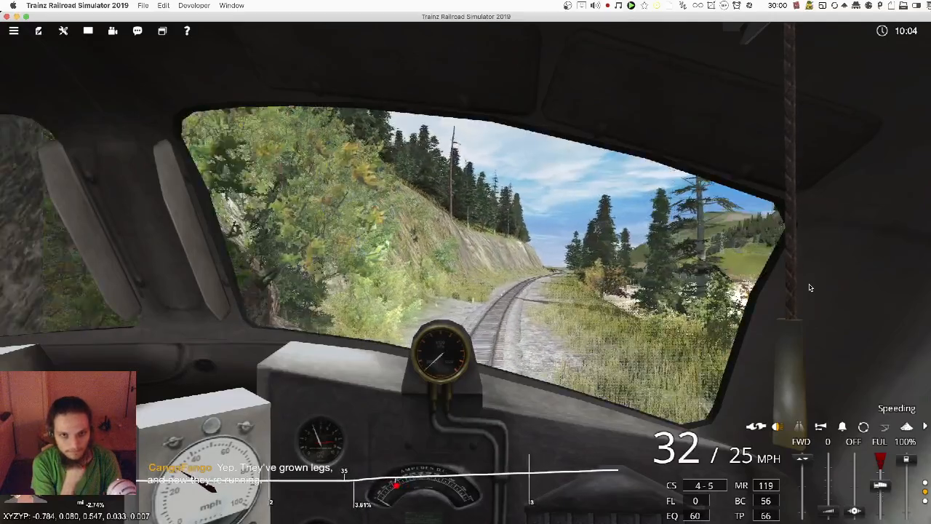
Step: Release the brakes and raise the throttle to notch 3 while viewing the dam from the chase camera
key("2")
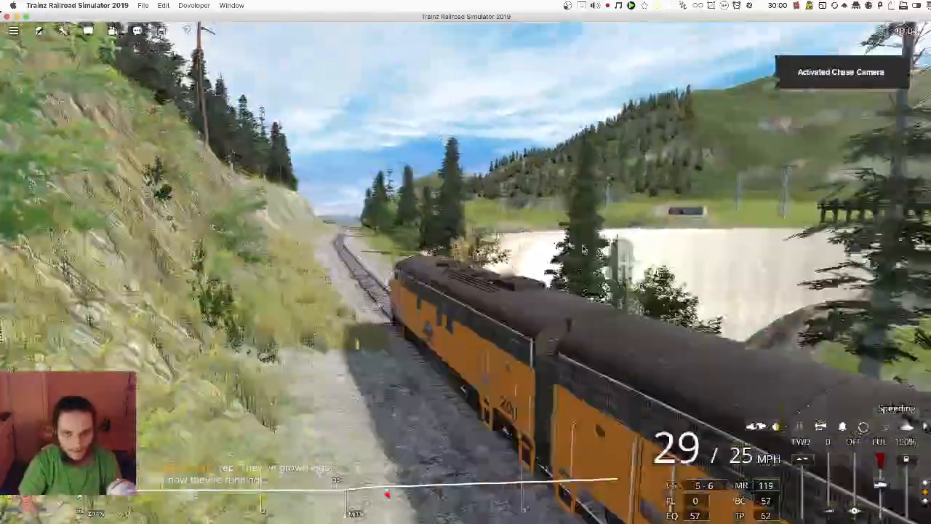
right_click_drag(582, 249, 474, 364)
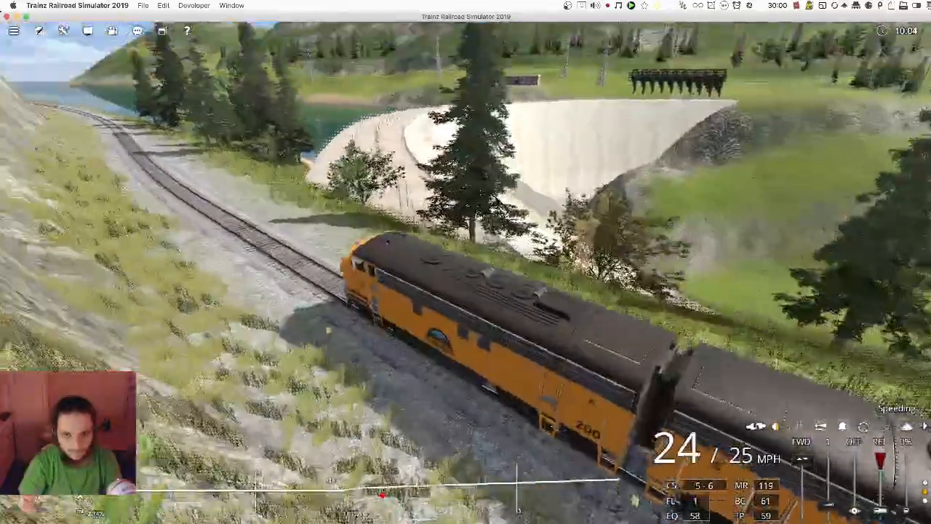
key("w")
key("w")
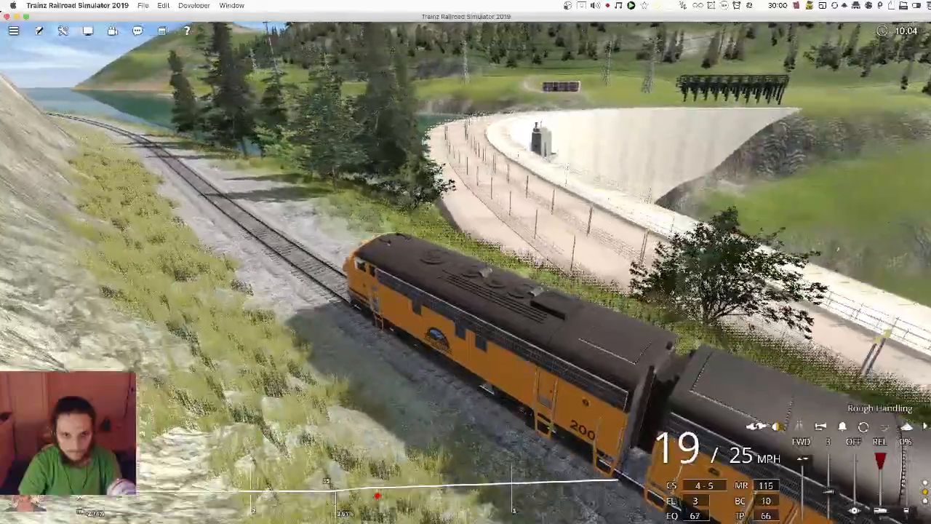
Step: Raise the throttle to notch 4 and look at the train from both sides as it reaches the lake
right_click_drag(475, 363, 522, 334)
key("Left")
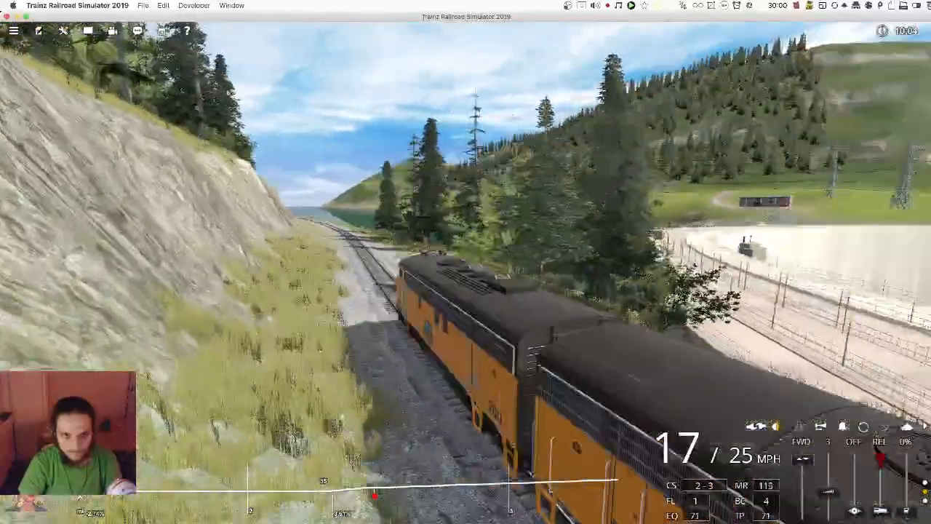
key("Right")
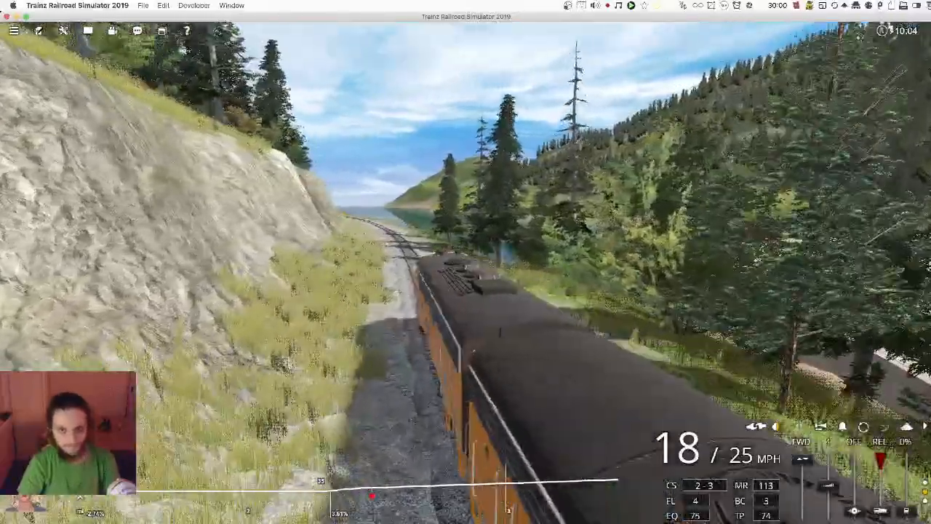
key("Left")
key("w")
key("Down")
key("Up")
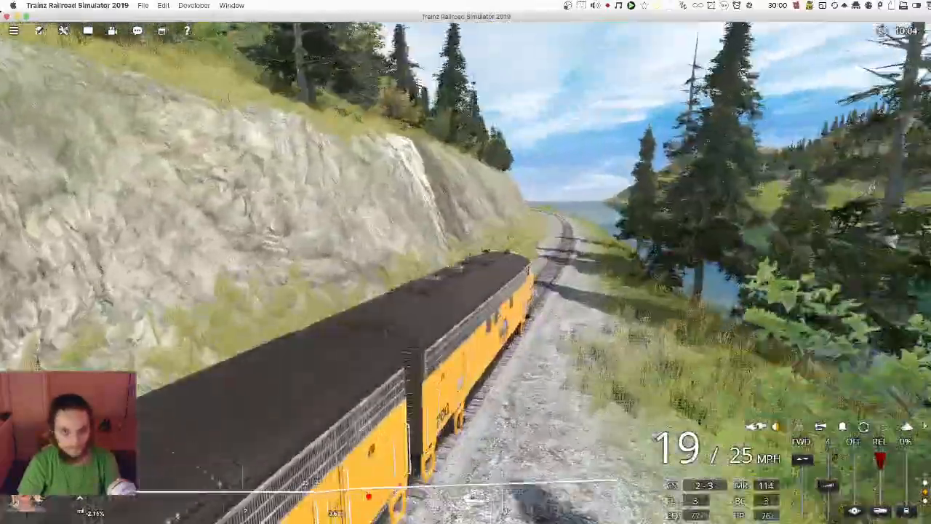
key("Right")
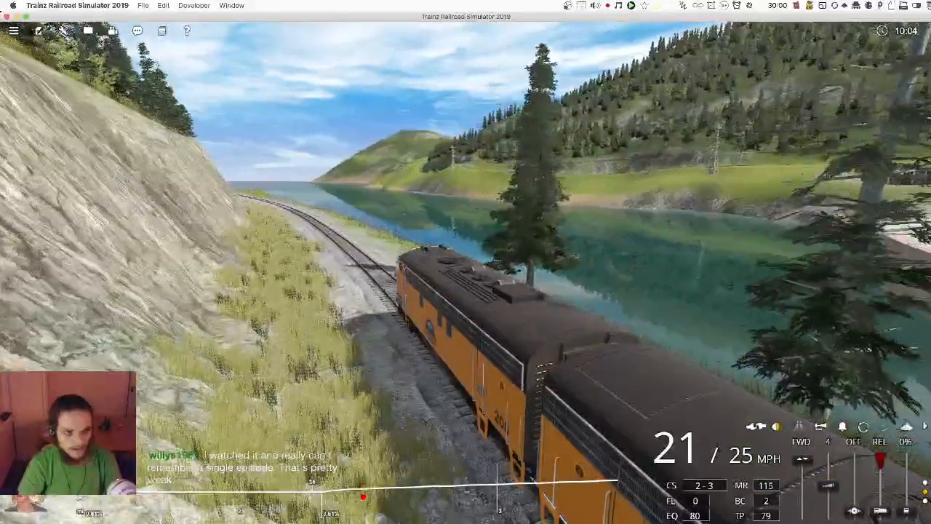
Step: Bring the throttle back to idle, and raise Maximum Draw Distance to 2500 in the video settings
key("s")
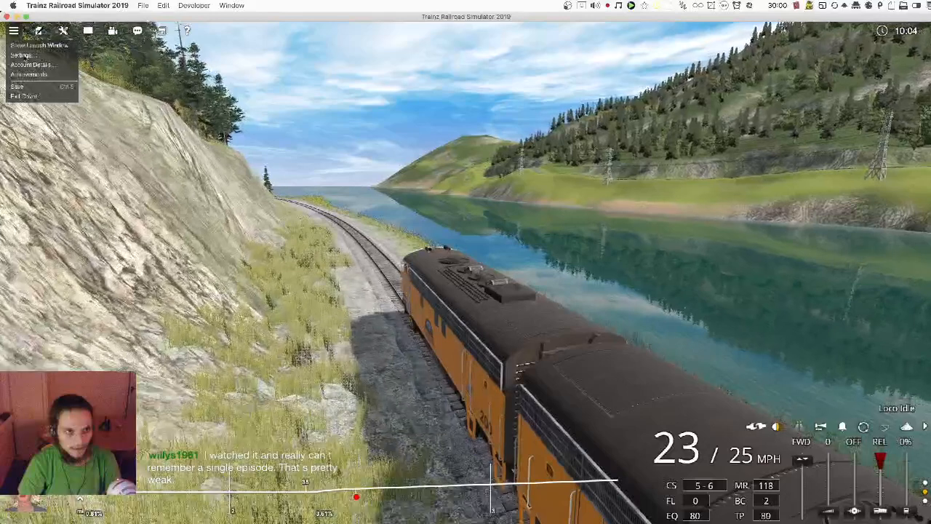
left_click(23, 56)
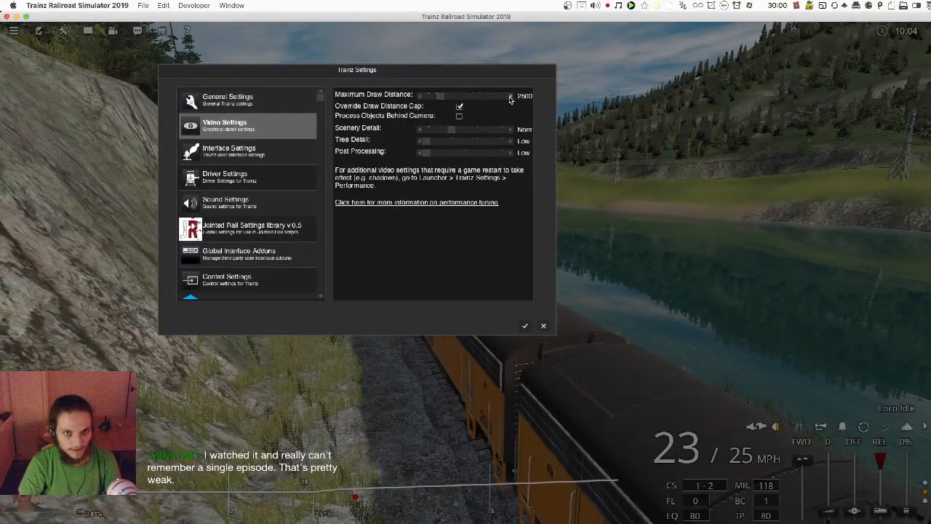
left_click(523, 326)
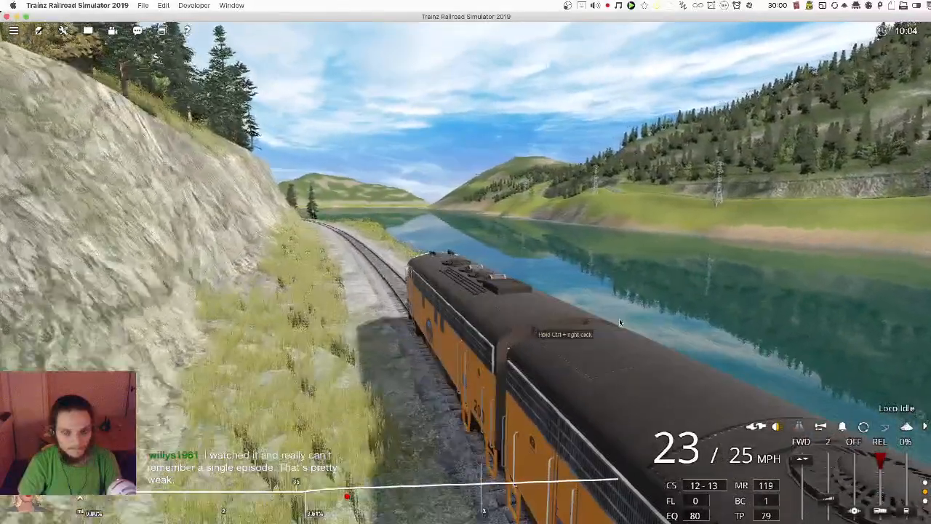
Step: Adjust the throttle in small notches to keep within the 25 mph limit beside the lake, viewing the train from both sides
key("w")
key("w")
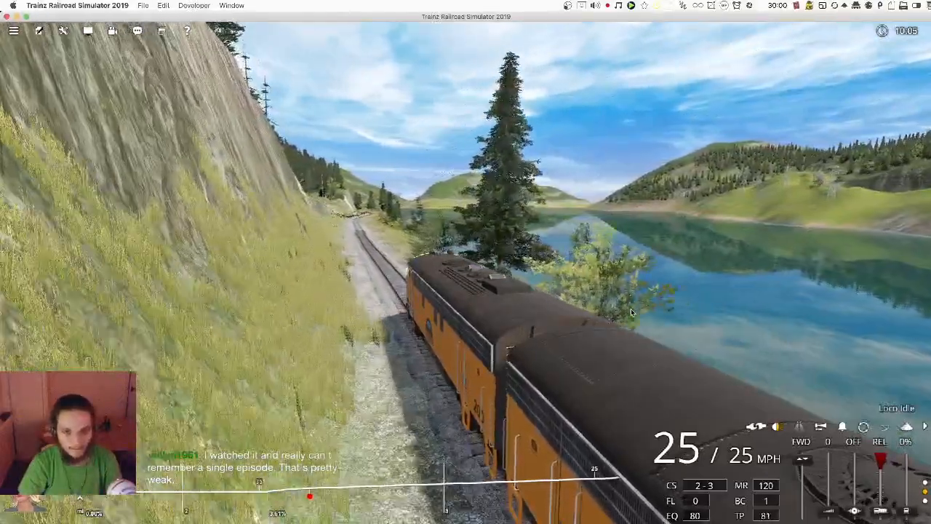
key("s")
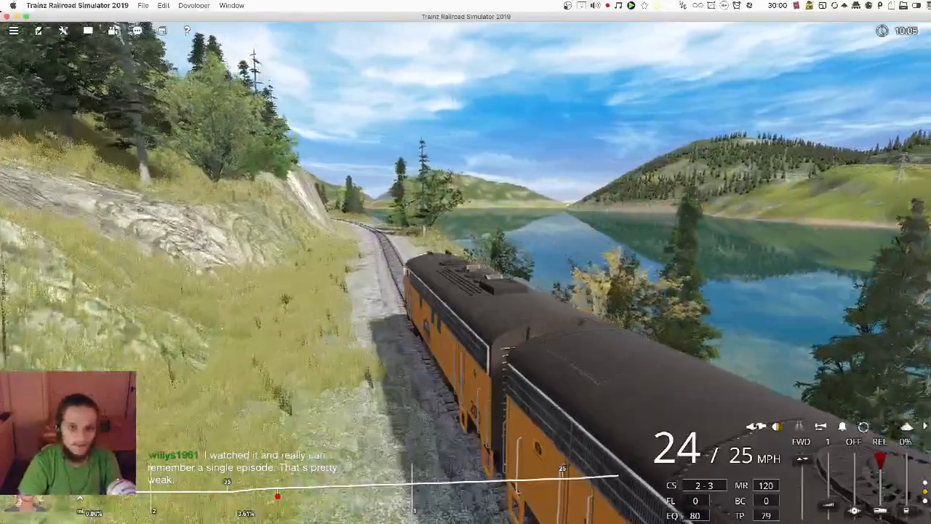
right_click_drag(631, 308, 690, 296)
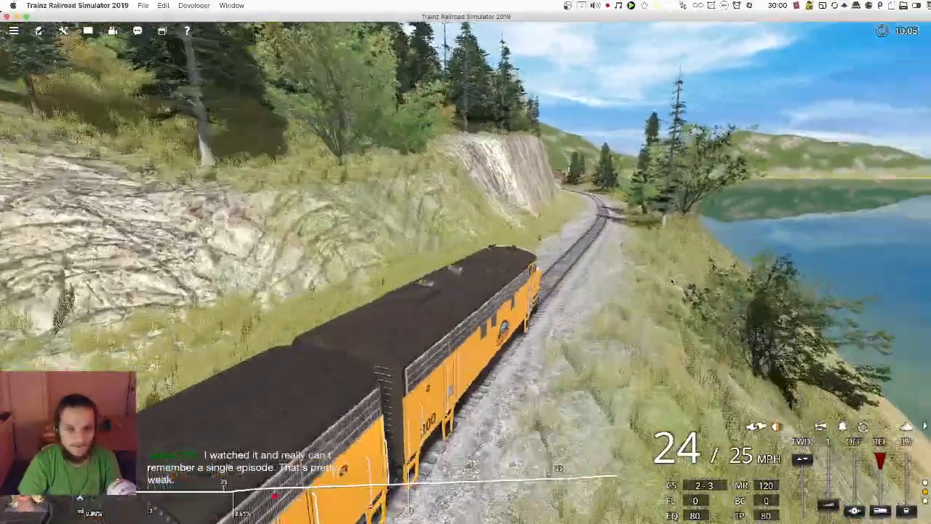
key("w")
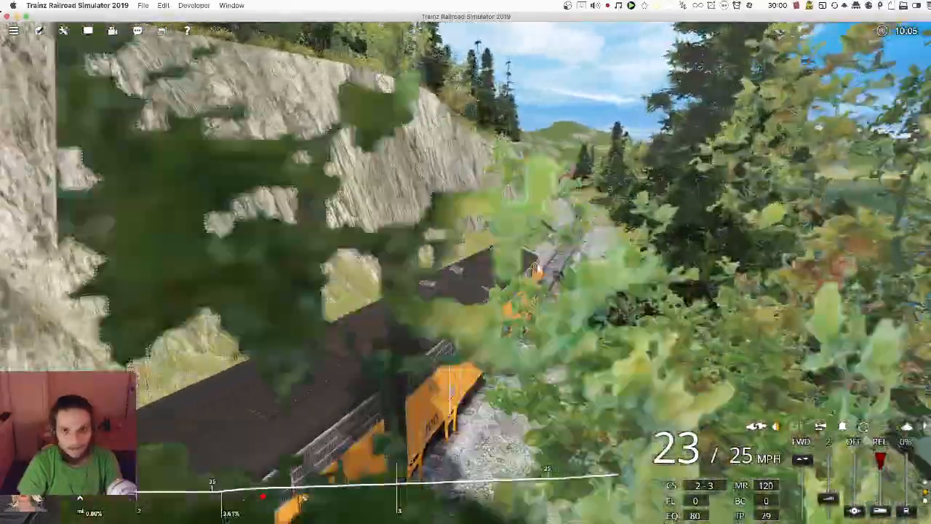
right_click_drag(689, 293, 614, 306)
key("w")
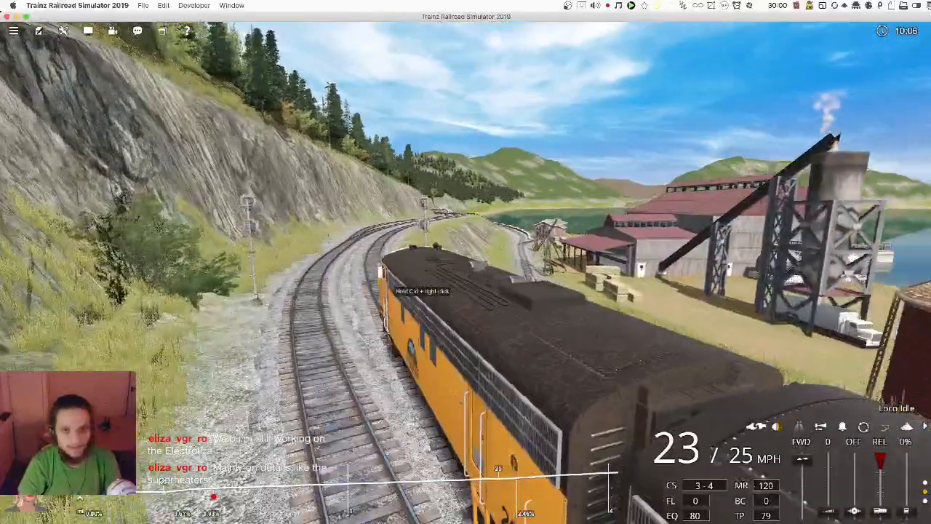
Step: Set the throttle to notch 1 and turn the chase view towards the lakeside mill buildings and parallel tracks
right_click_drag(393, 283, 518, 282)
key("w")
key("Left")
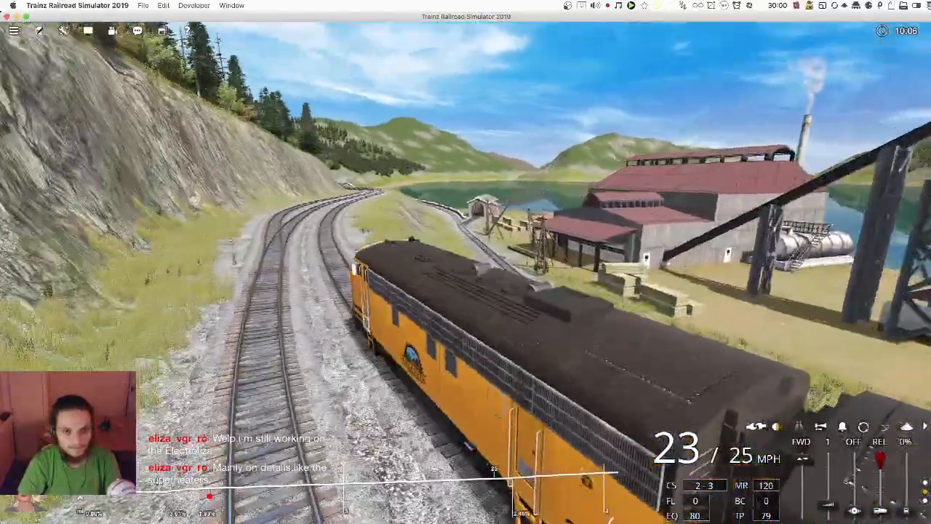
key("Left")
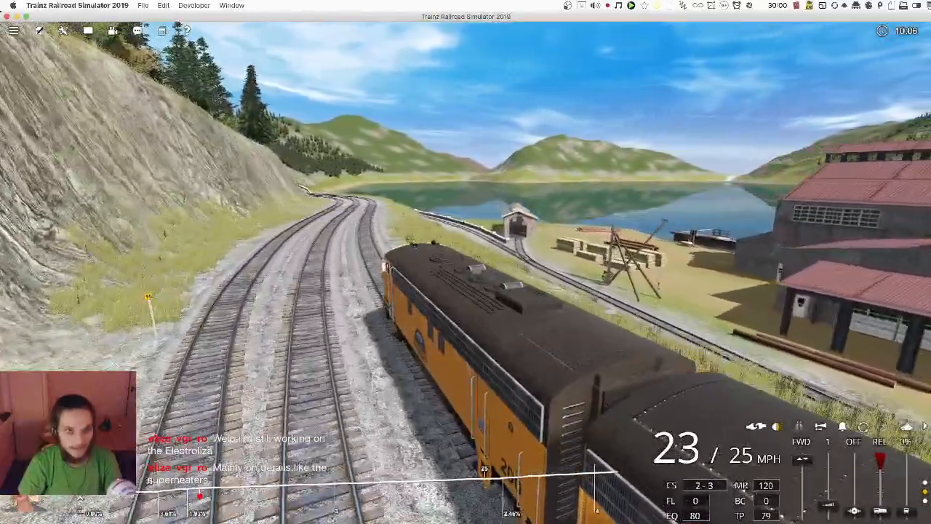
Step: Raise the throttle to notch 3 and compare the cab and chase views alongside the lake
key("w")
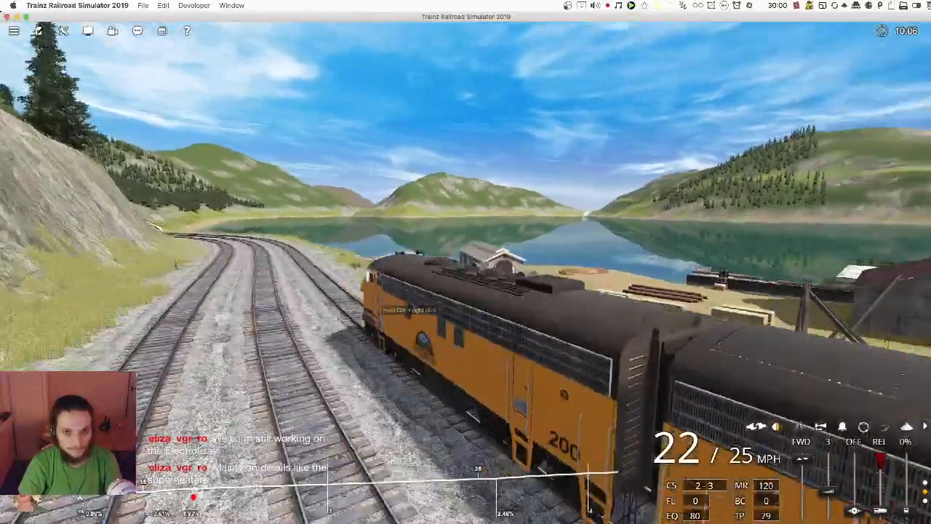
key("1")
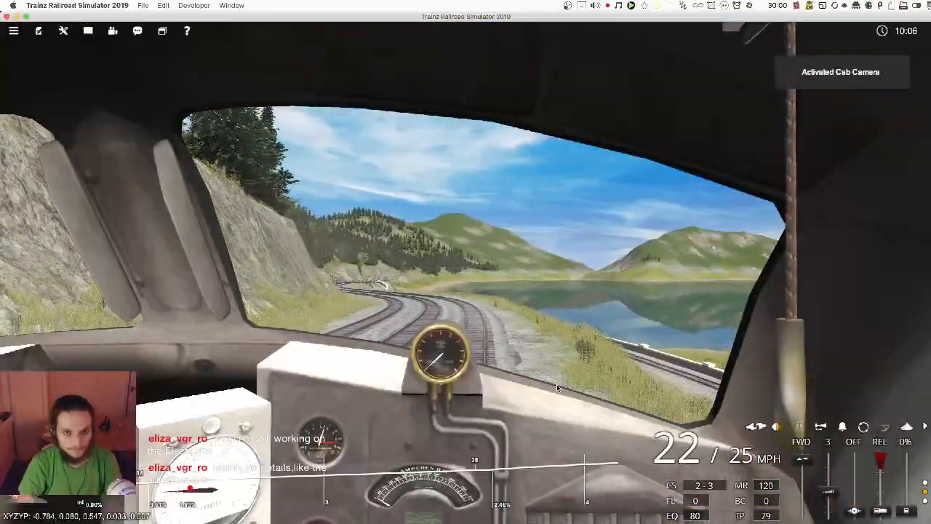
key("2")
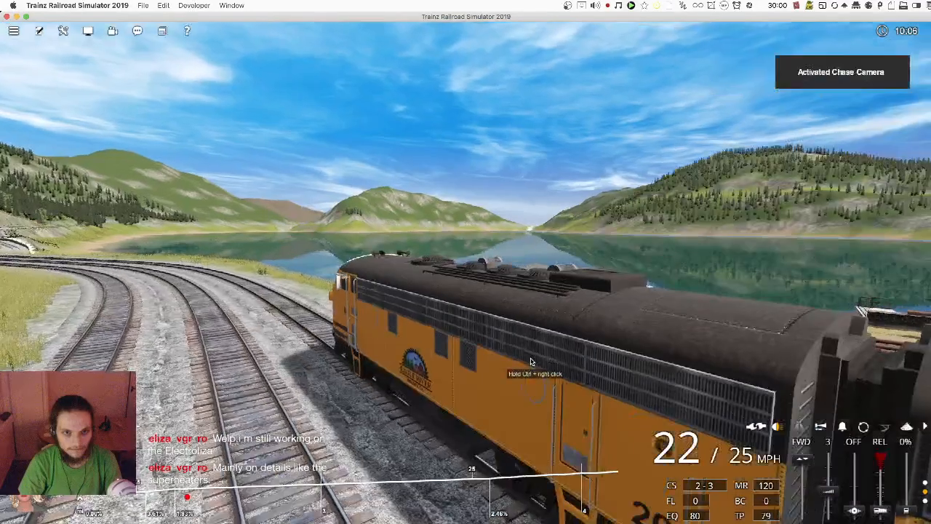
key("1")
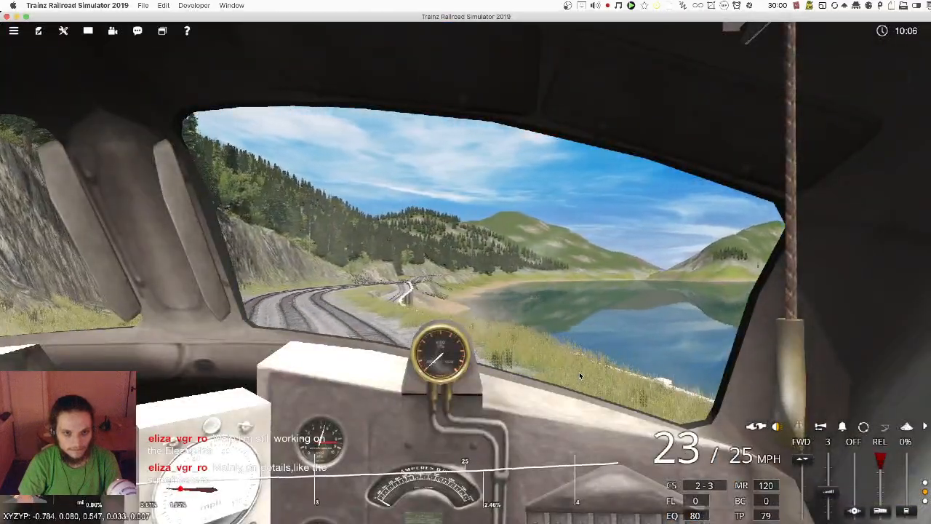
key("2")
Step: View the train from the front and from behind in the chase view as it passes the lakeside parallel tracks
right_click_drag(549, 371, 489, 300)
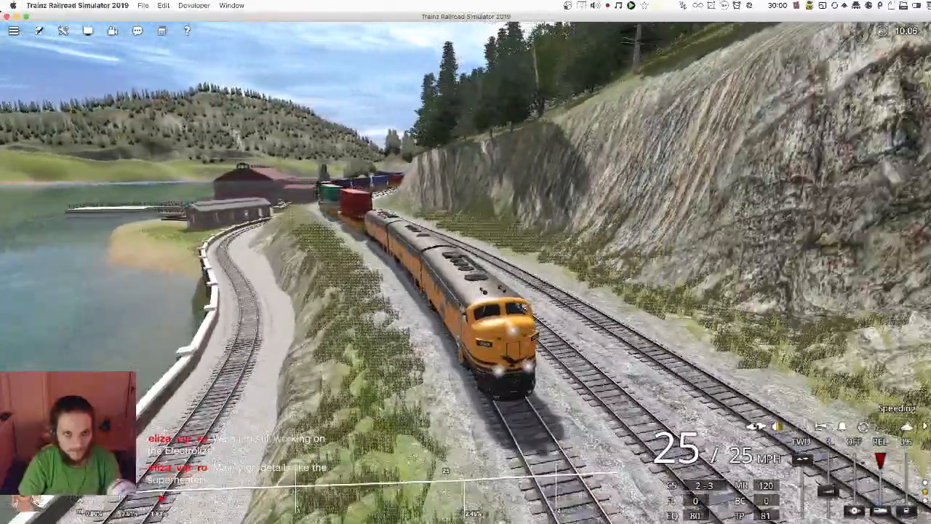
right_click_drag(488, 300, 327, 301)
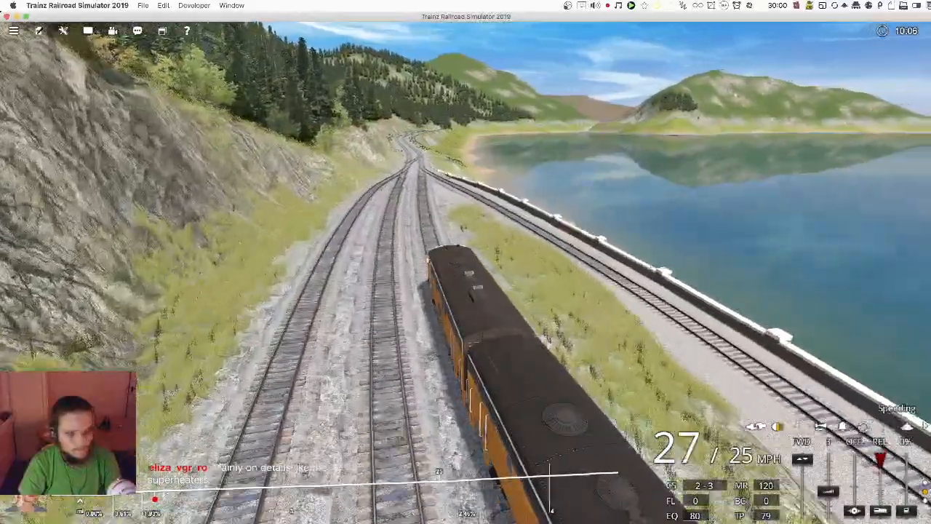
right_click_drag(438, 472, 437, 437)
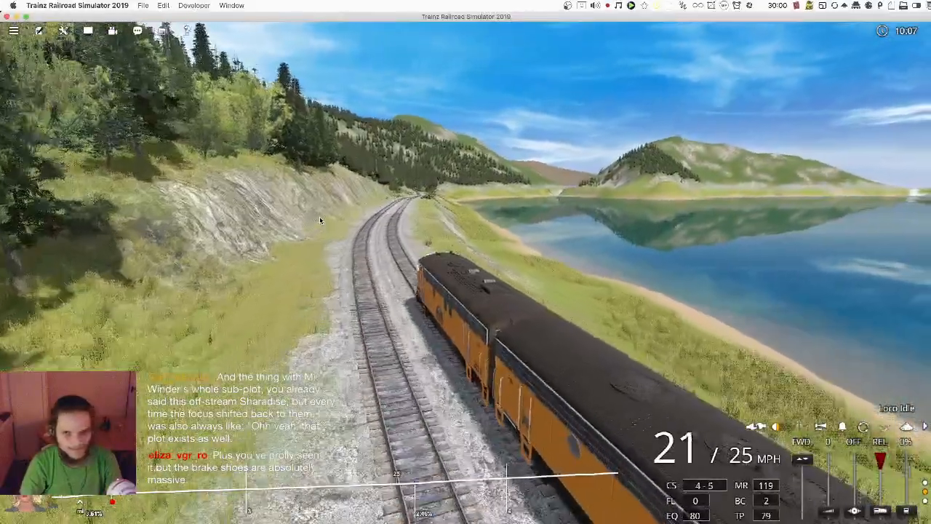
Step: Raise the throttle from idle to notch 6 to accelerate along the lakeshore within the 35 mph limit
key("w")
key("w")
key("w")
key("w")
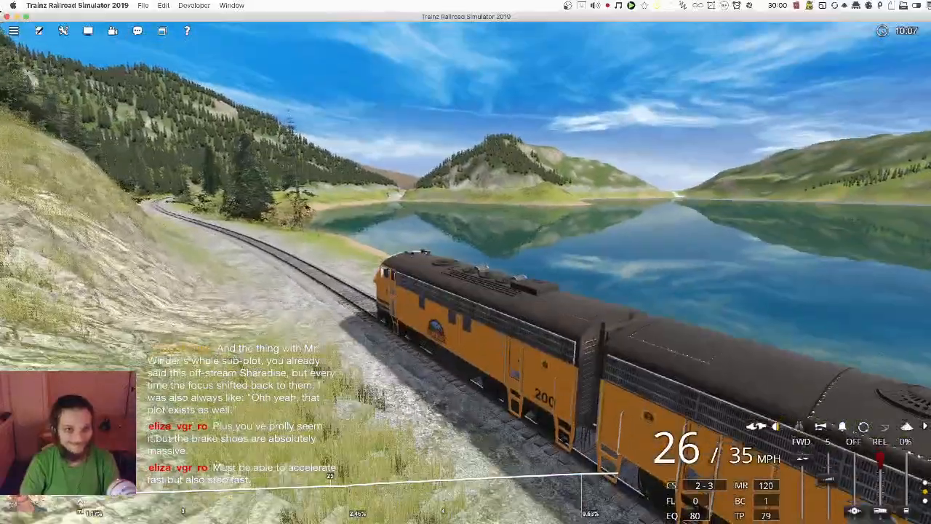
key("w")
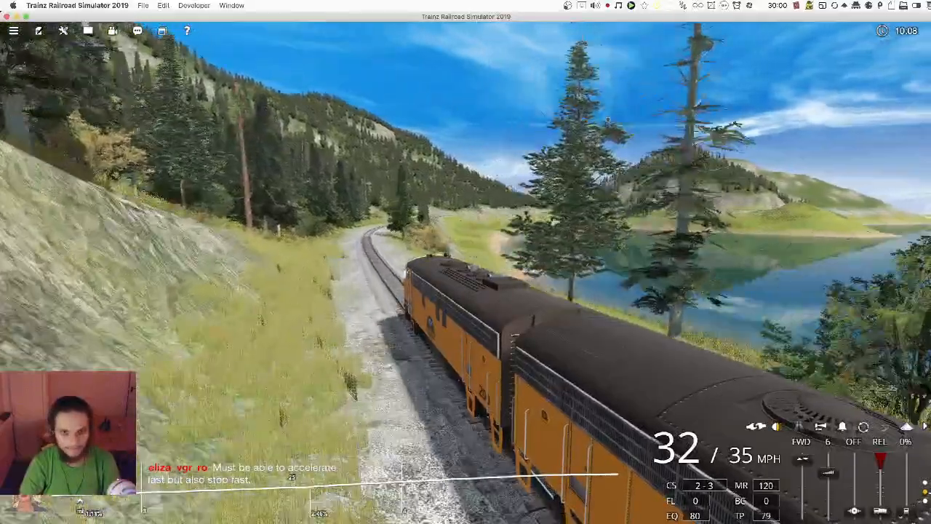
Step: Try the roof-level camera, then look out of the cab's side window and ahead along the wooded track
key("5")
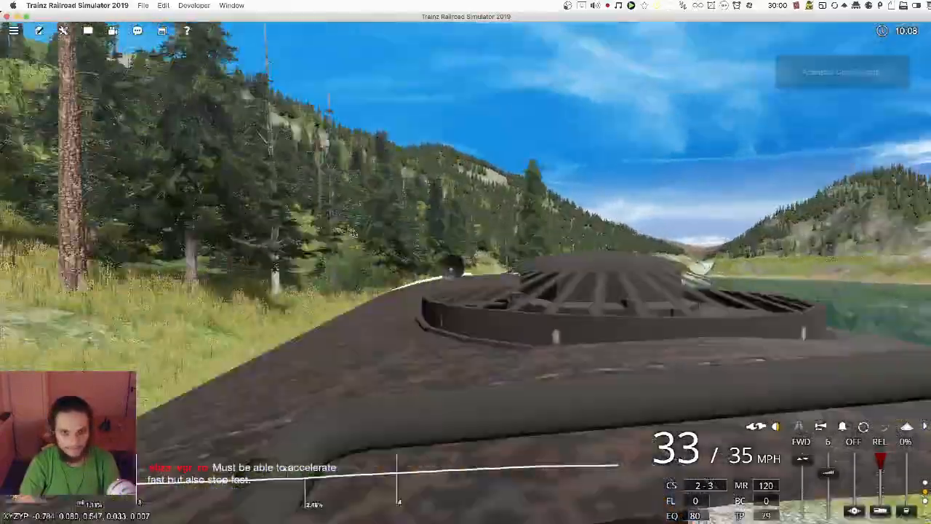
key("1")
key("Left")
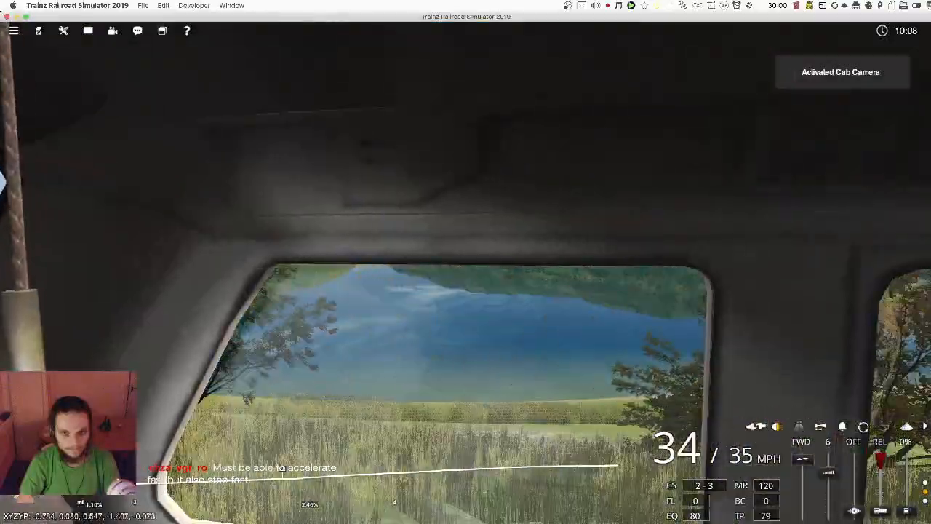
key("Right")
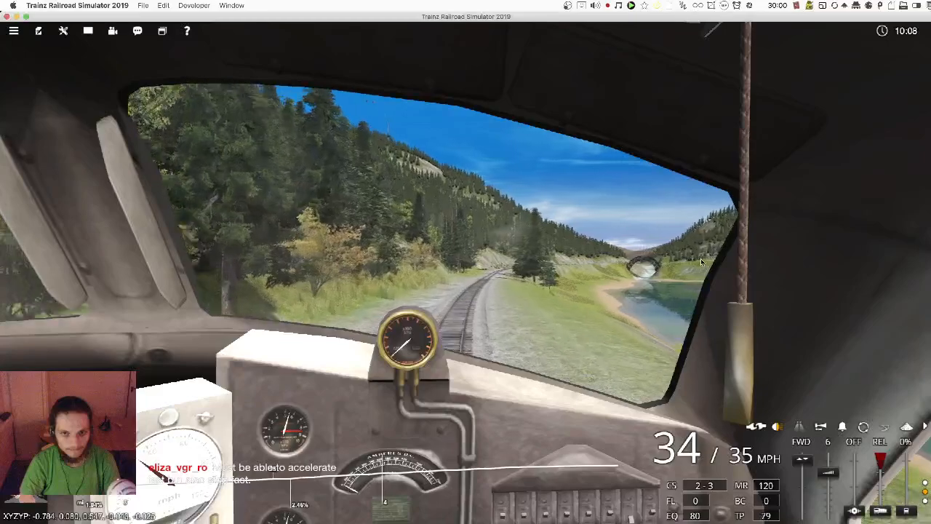
Step: Ease the throttle back to notch 4 for the 35 mph limit and return to the chase view
key("x")
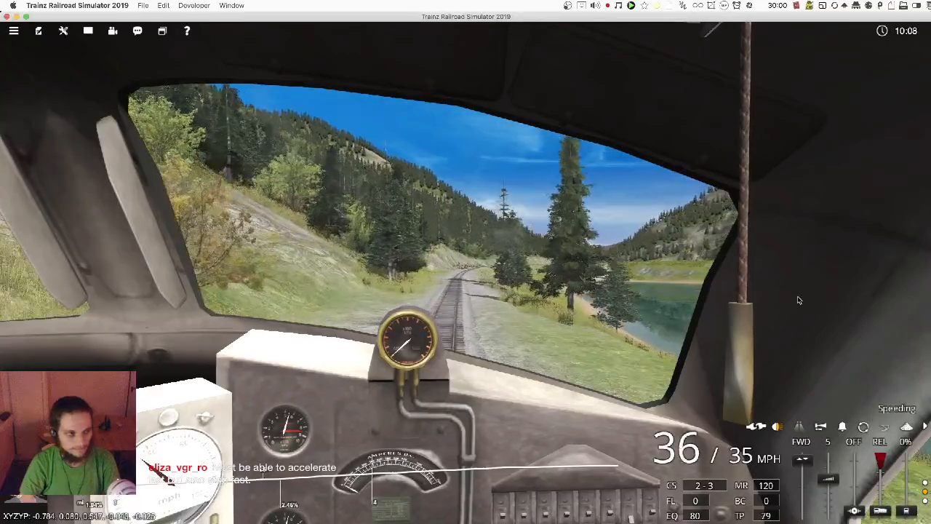
key("x")
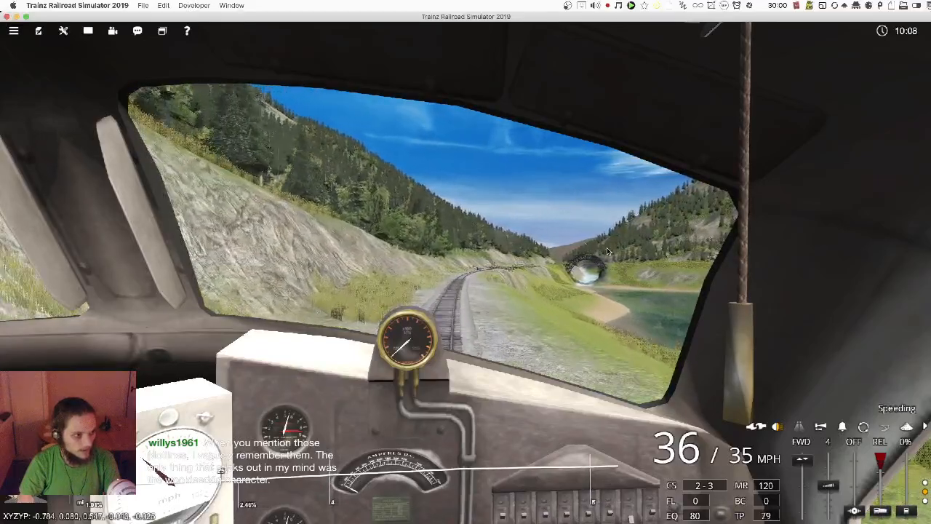
key("2")
key("x")
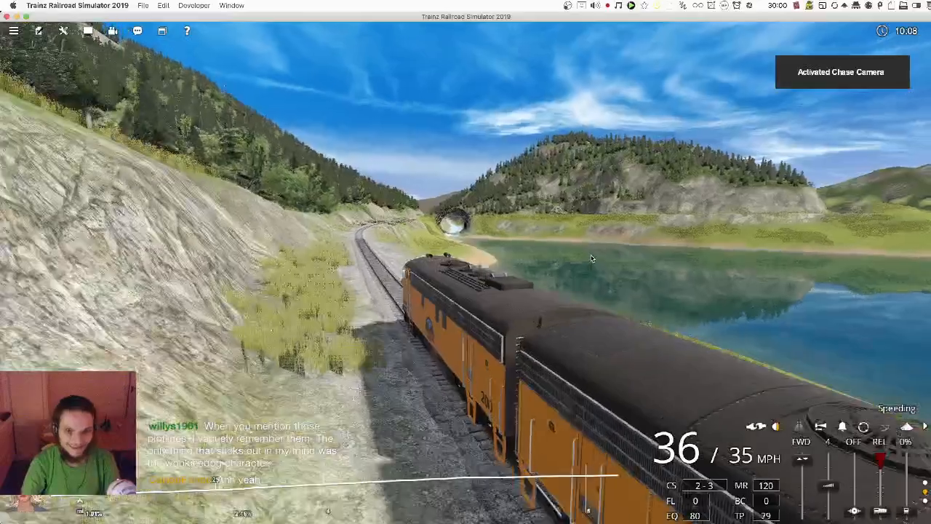
Step: Circle the chase view around the locomotives to inspect the steel arch bridge, the canyon and the rock face
scroll(592, 258, "up", 2)
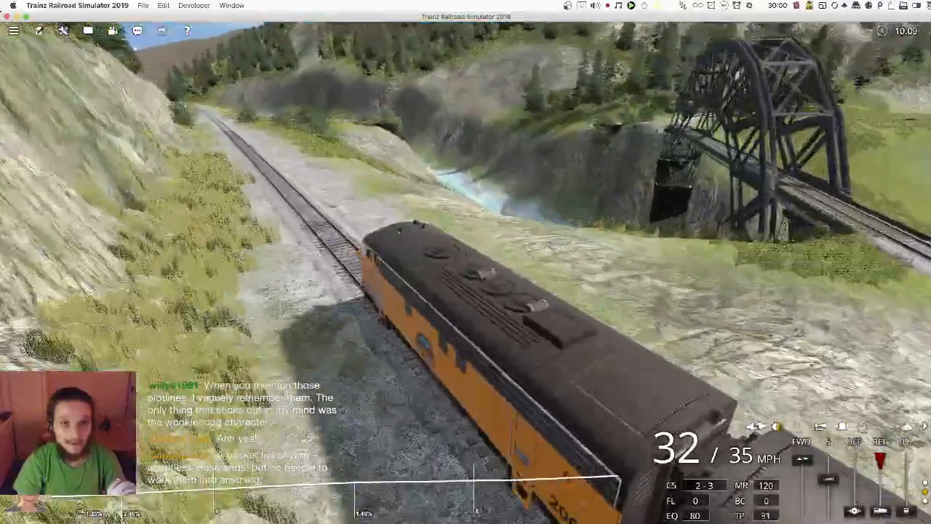
key("Left")
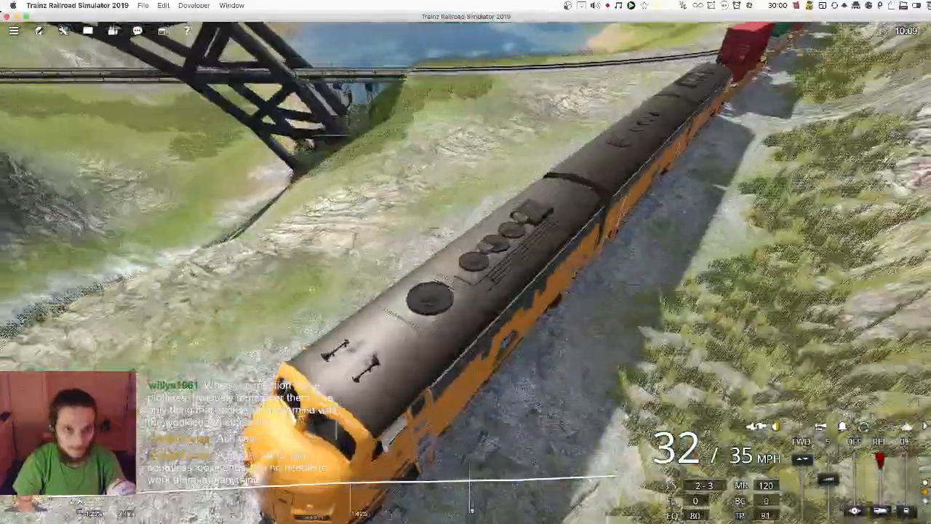
key("Down")
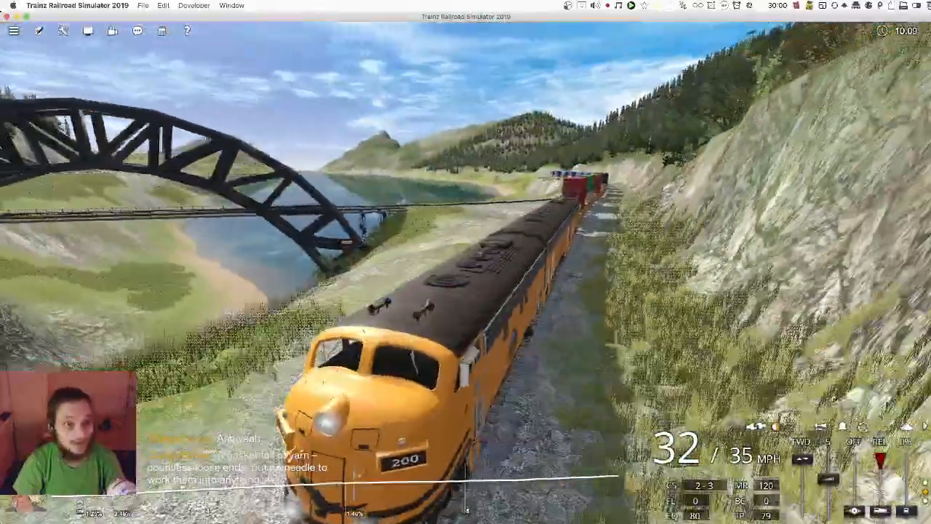
key("Left")
key("Left")
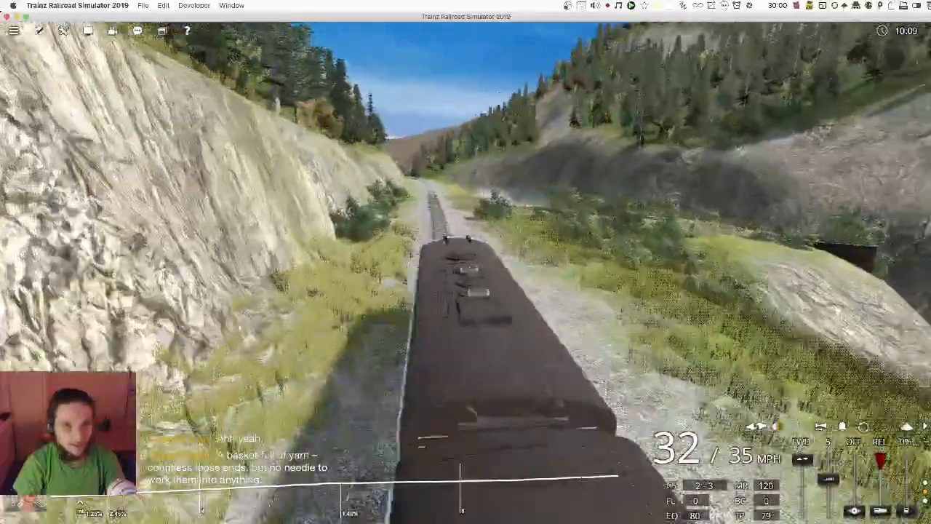
key("Left")
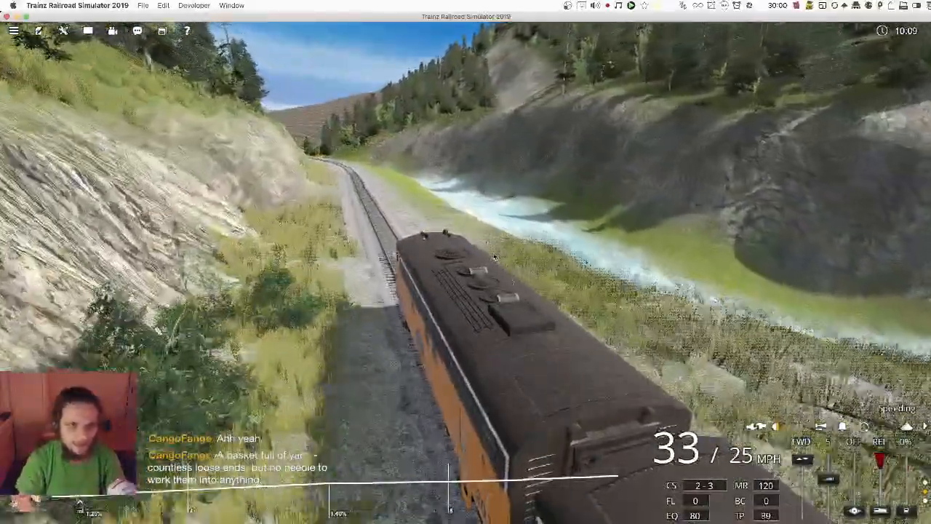
Step: Ease the throttle to notch 3 for the 25 mph limit, viewing both sides of the train entering the unpainted terrain
right_click_drag(494, 257, 542, 305)
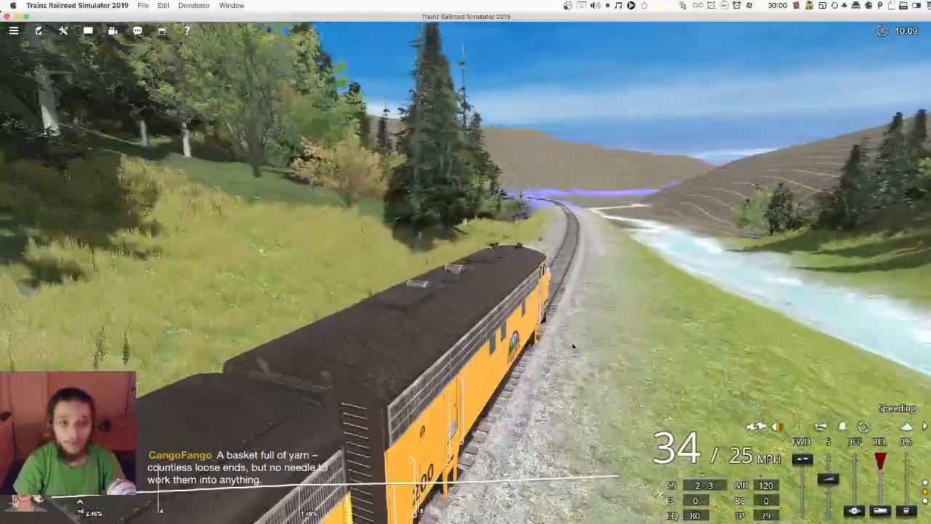
right_click_drag(573, 346, 561, 346)
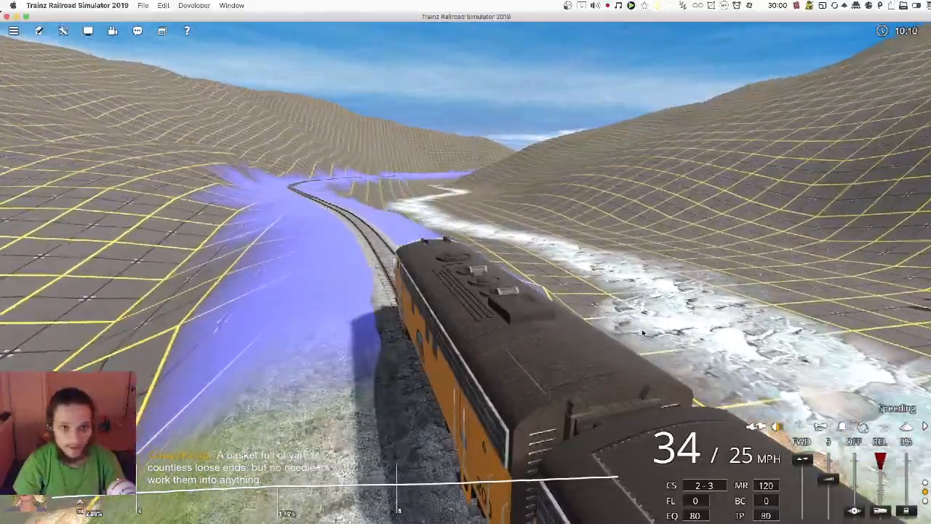
key("s")
mouse_move(642, 331)
right_mouse_down()
mouse_move(872, 331)
mouse_move(898, 320)
mouse_move(625, 330)
right_mouse_up()
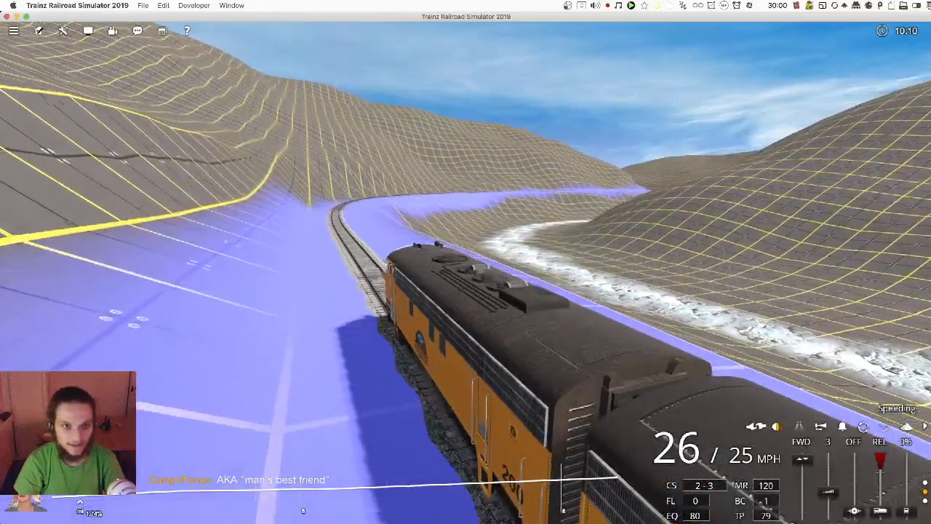
key("s")
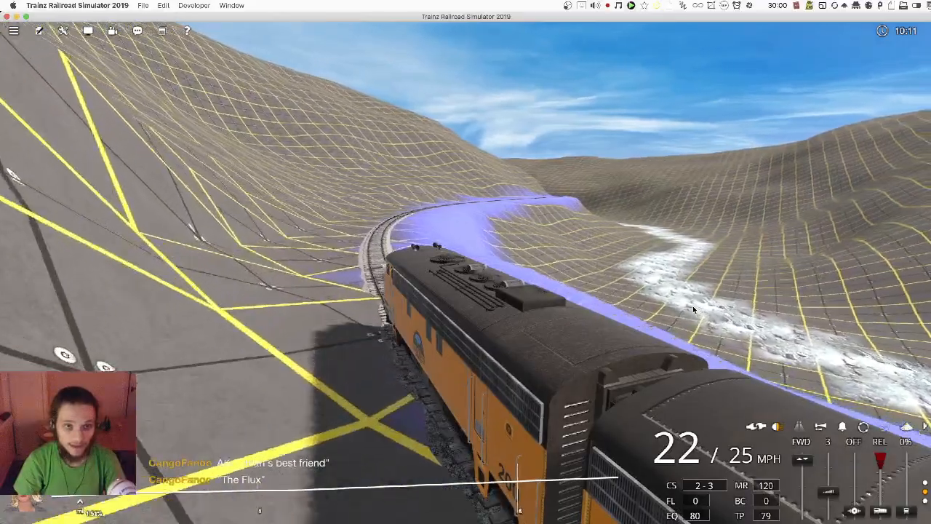
Step: Examine the unpainted hillside and the white-water river from both sides of the moving train
right_click_drag(693, 306, 611, 327)
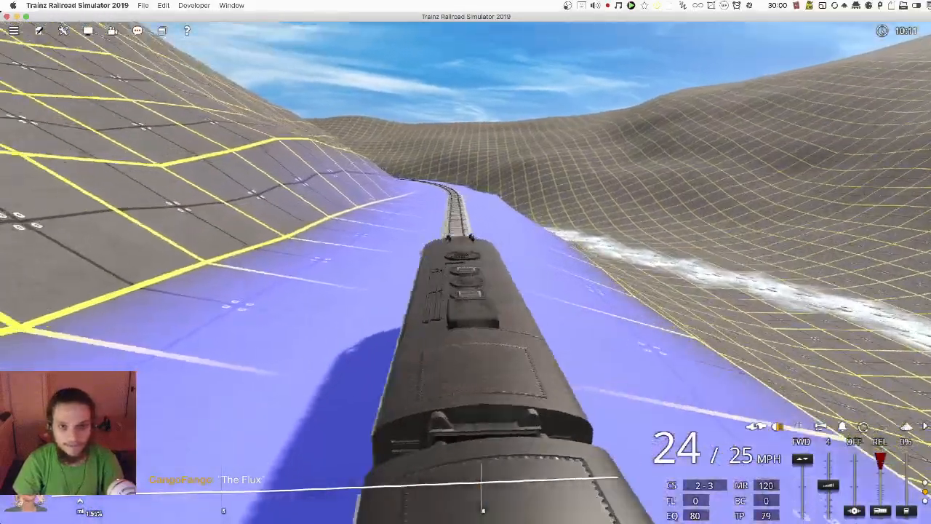
right_click_drag(640, 325, 756, 325)
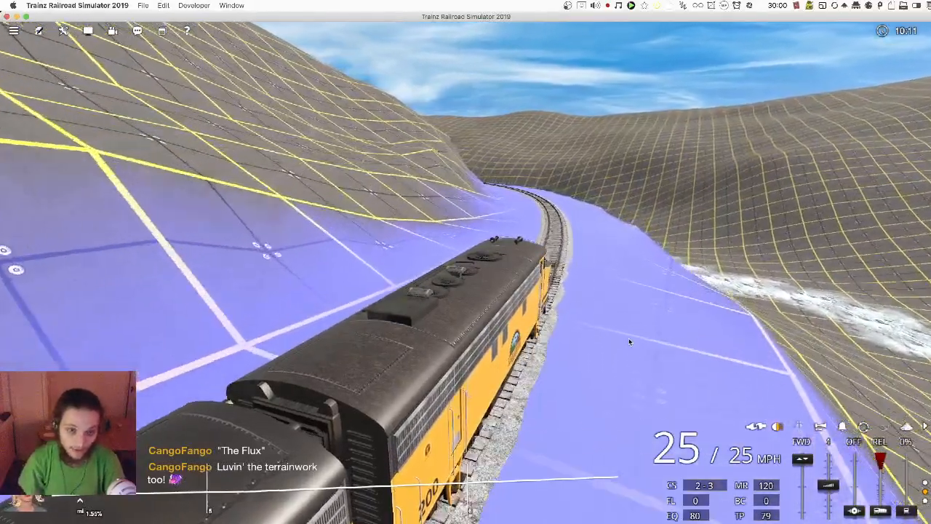
right_click_drag(630, 342, 575, 335)
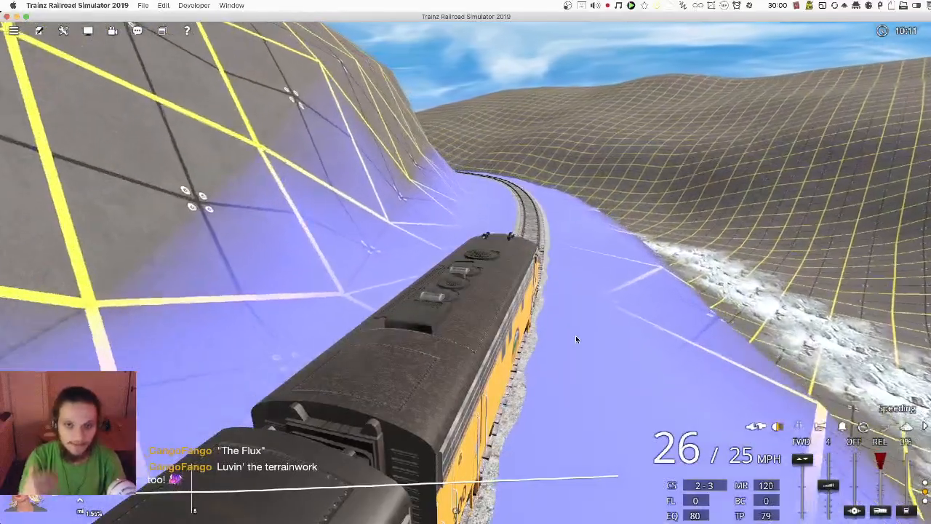
Step: Cut the throttle to idle to slow the train to the 25 mph limit on the hillside curve
key("x")
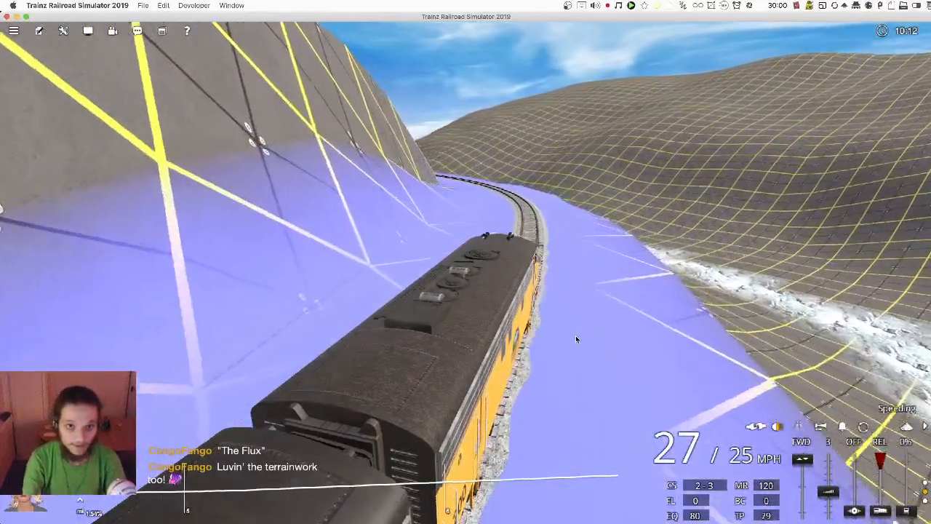
key("s")
key("s")
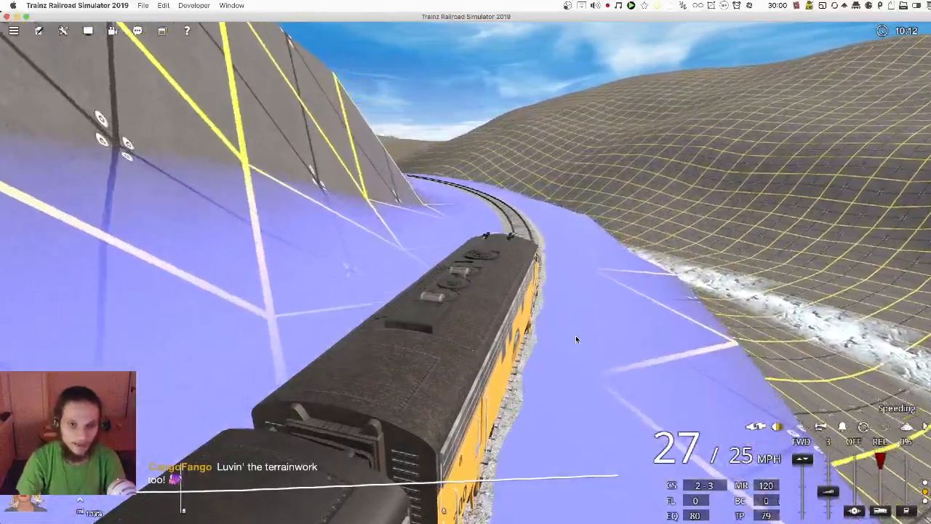
key("s")
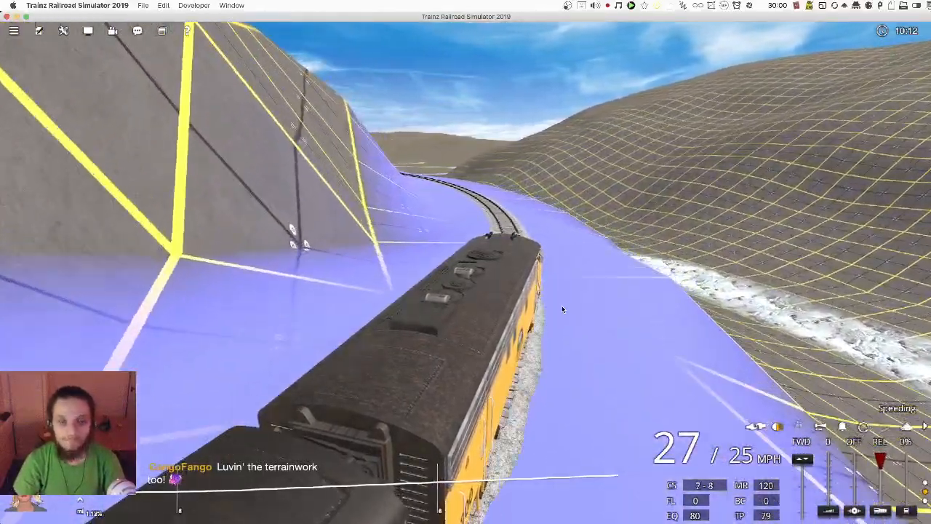
key("d")
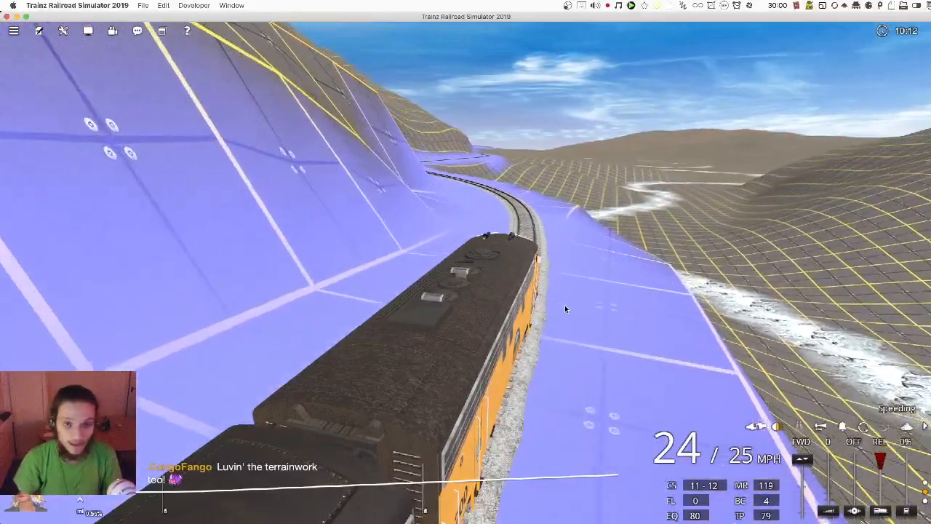
Step: Raise the throttle to notch 4 and look over the winding river valley from both sides of the train
right_click_drag(564, 305, 342, 313)
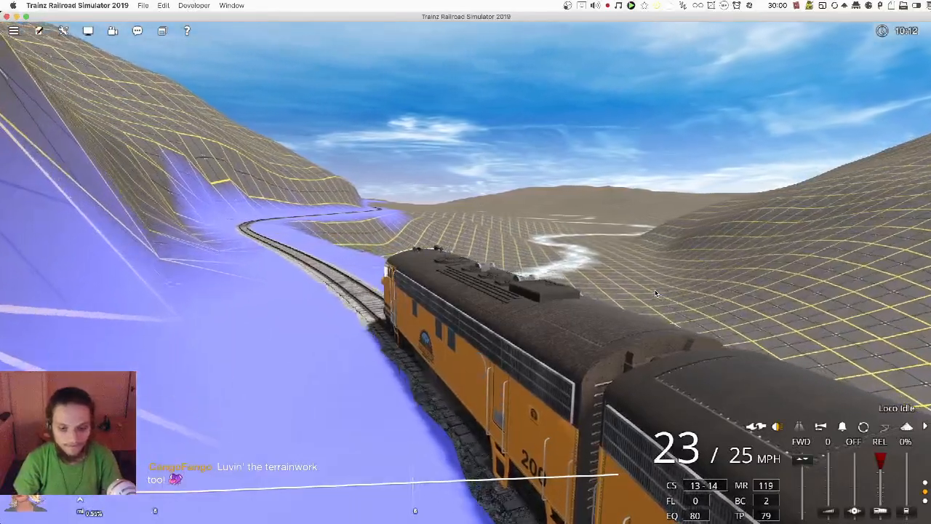
key("w")
key("w")
key("w")
right_click_drag(652, 297, 652, 327)
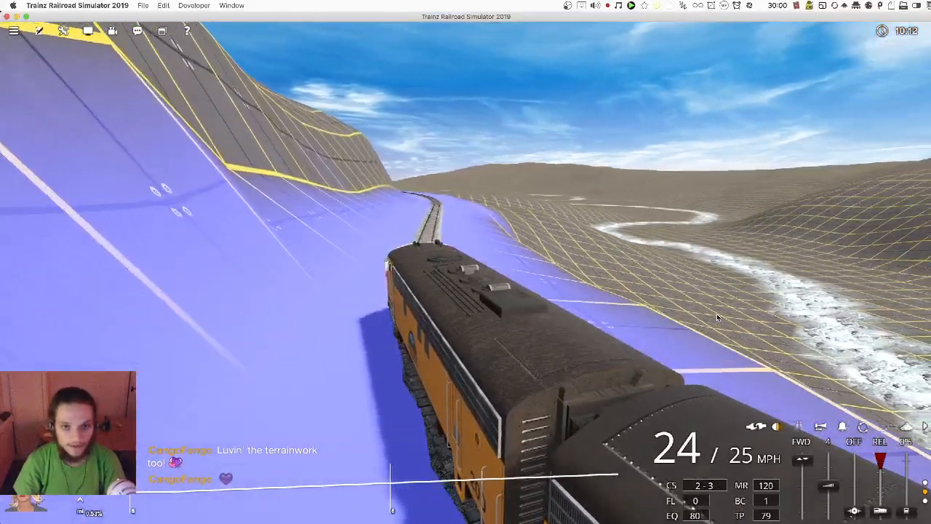
right_click_drag(706, 311, 567, 311)
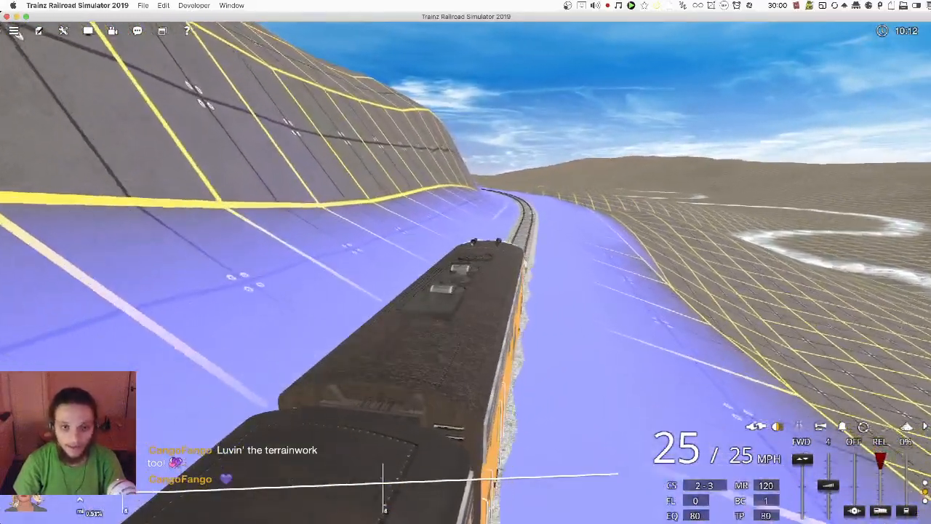
right_click_drag(699, 318, 829, 318)
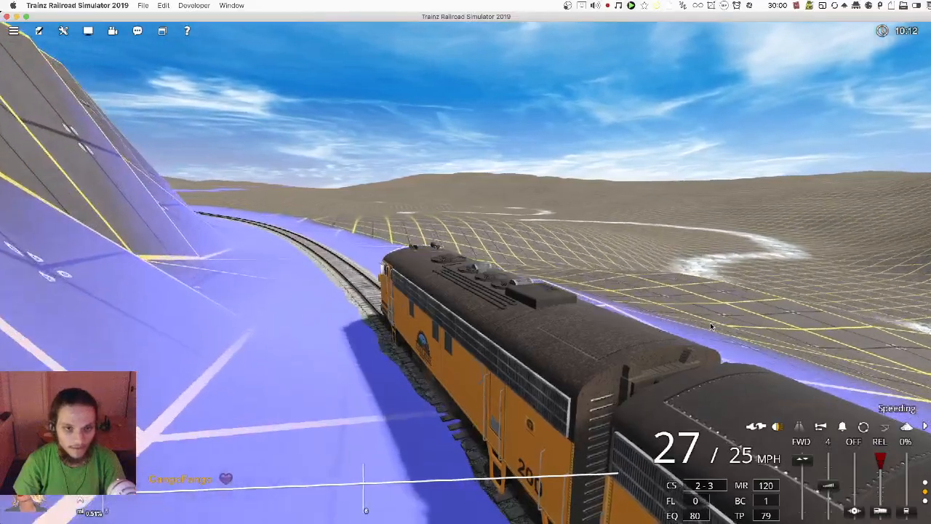
Step: Ease the throttle to notch 3 and look over the unpainted hillside and river valley from both sides of the train
key("s")
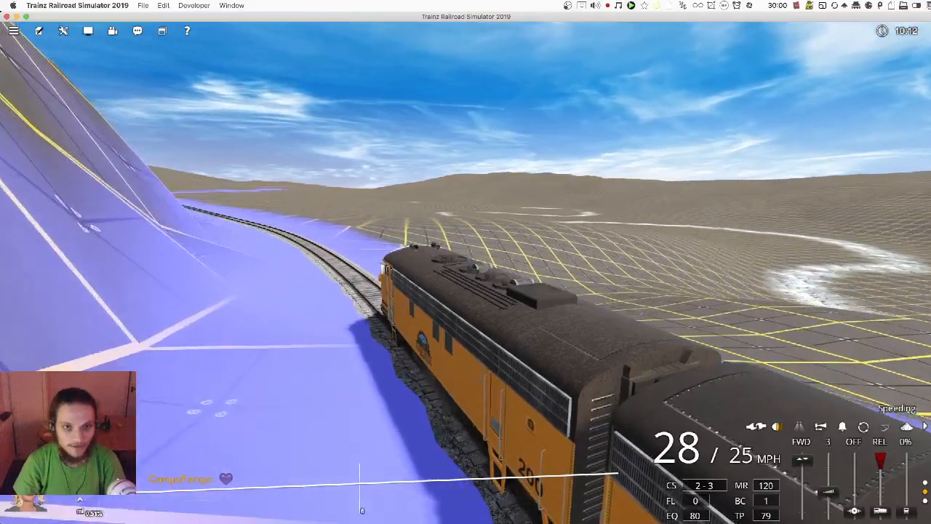
key("Right")
key("Left")
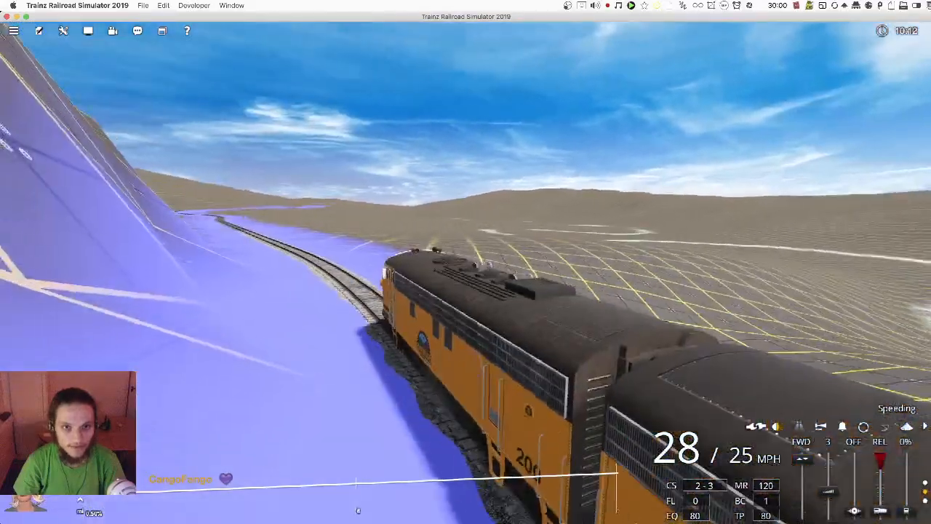
key("Right")
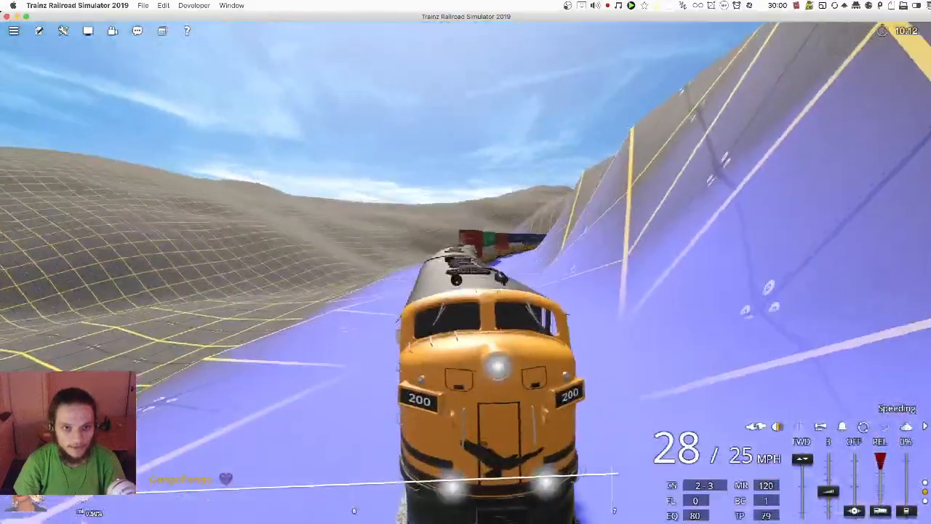
key("Right")
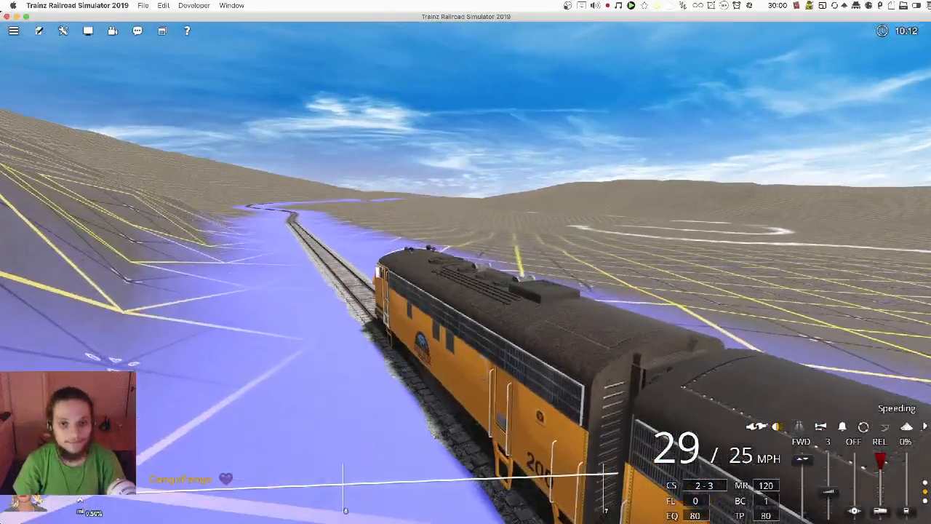
Step: Cut the throttle to idle to slow the train below the 25 mph limit and view the curving track ahead
key("q")
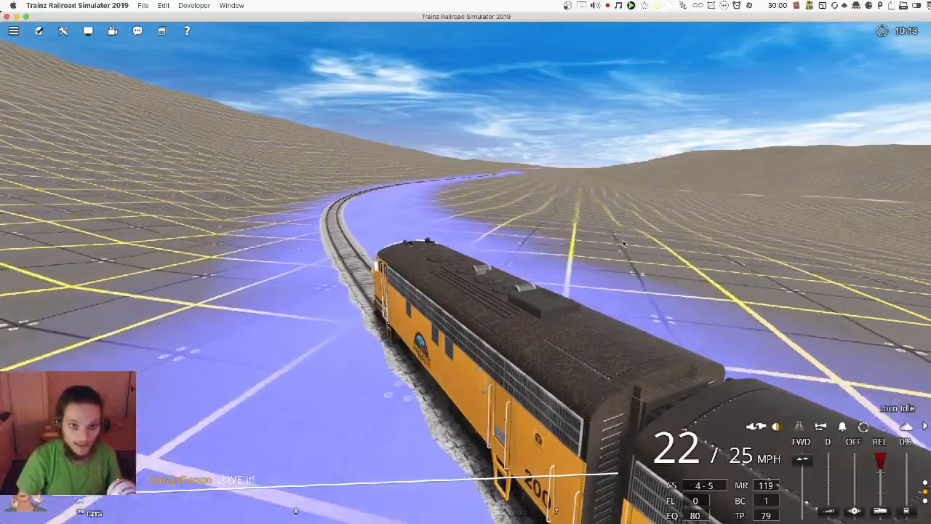
right_click_drag(623, 244, 585, 229)
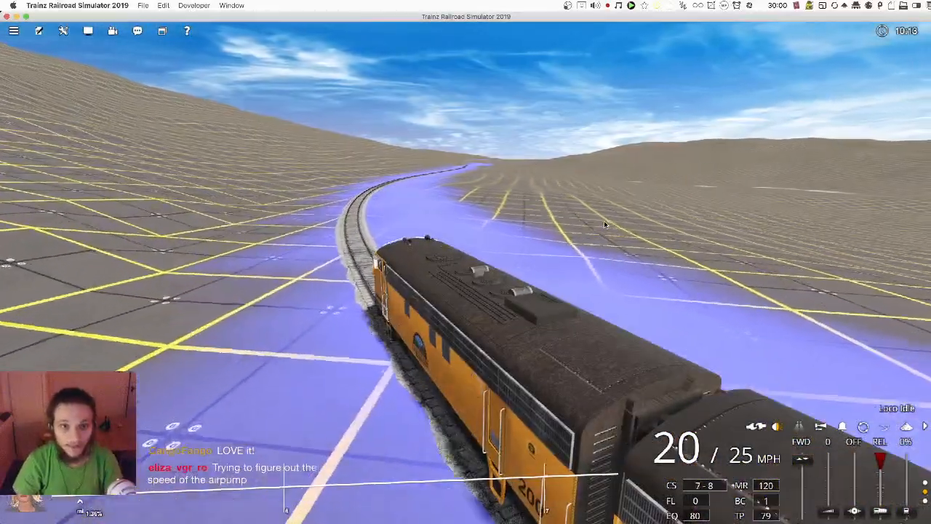
right_click_drag(457, 235, 640, 240)
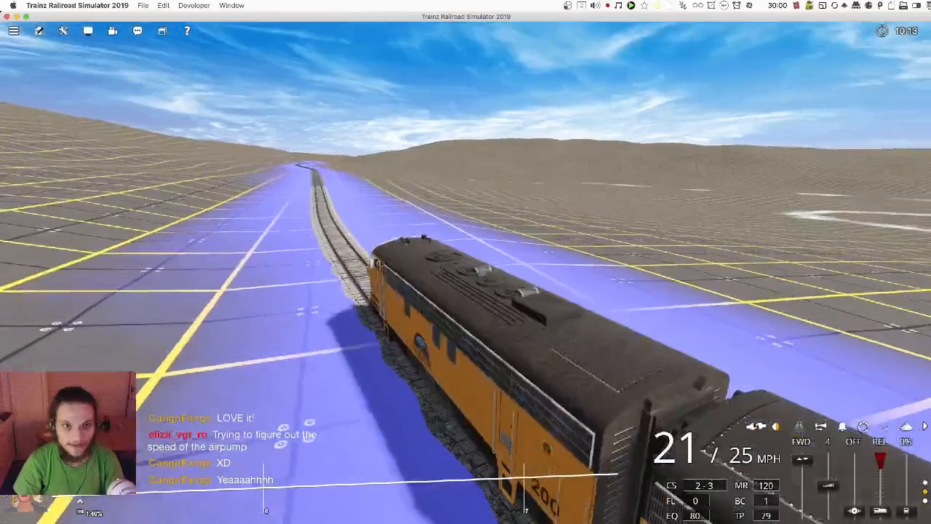
Step: Raise the throttle to notch 5 and inspect the locomotives and trailing container cars on the curve
key("w")
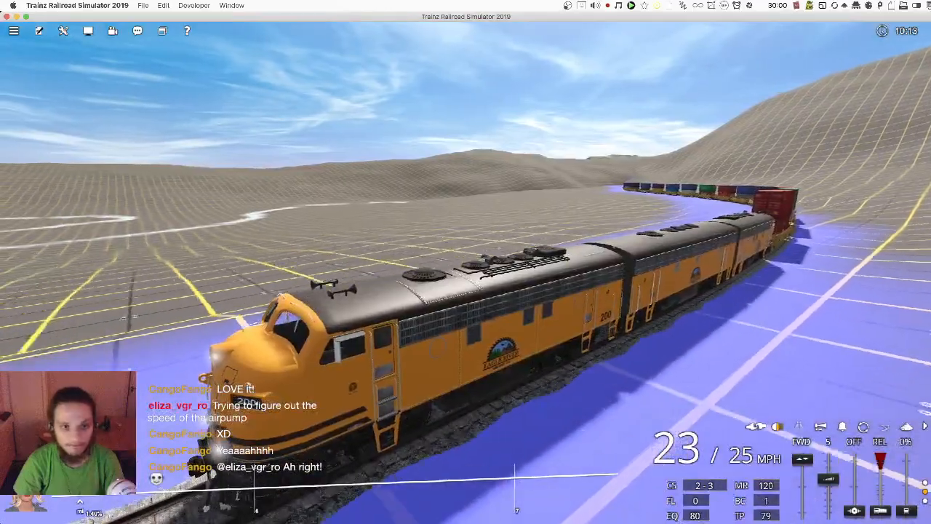
key("Left")
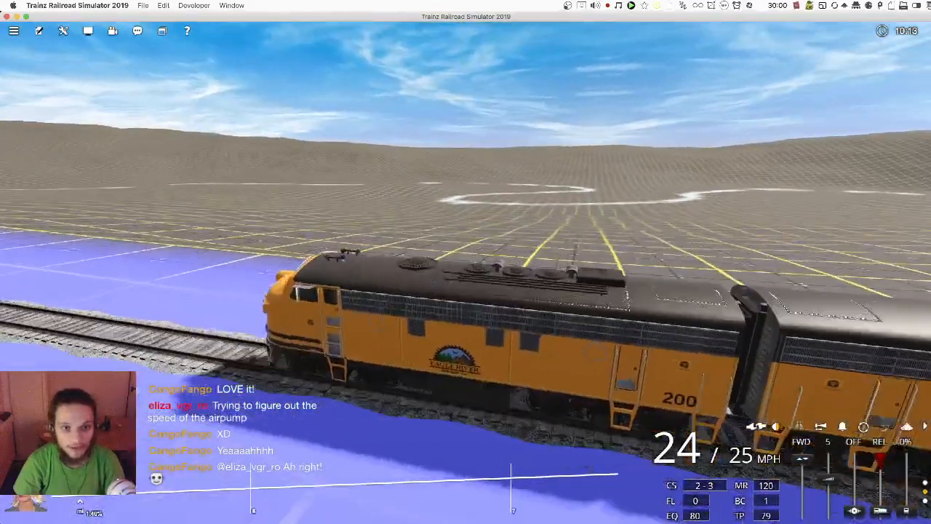
key("Right")
key("Left")
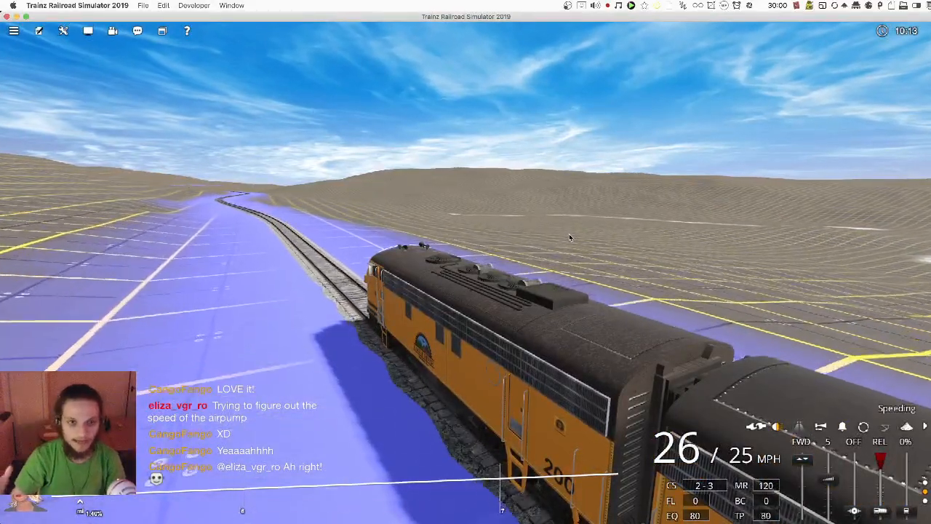
Step: Reduce the throttle to notch 1 to bring the train back under the 25 mph limit
key("x")
key("x")
key("x")
key("x")
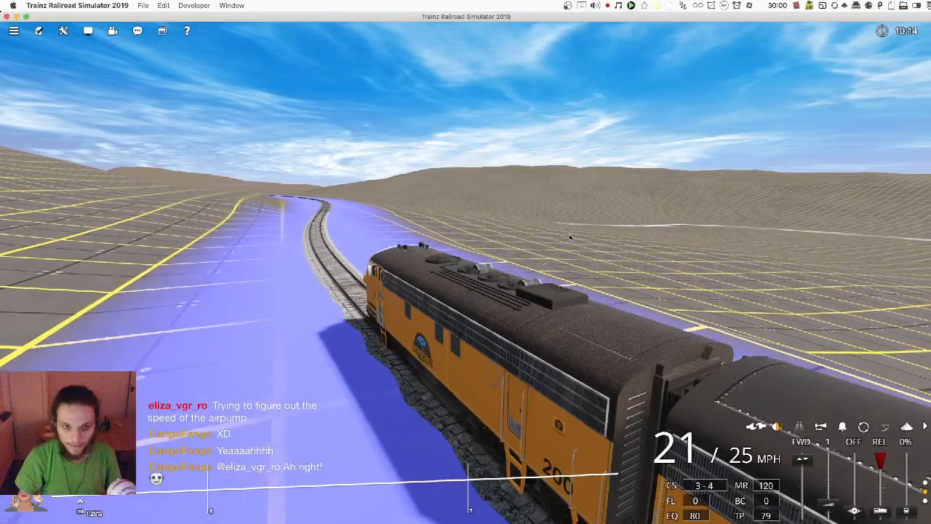
Step: Examine the unpainted valley, the river and the track ahead from both sides of the moving train
right_click_drag(563, 233, 529, 237)
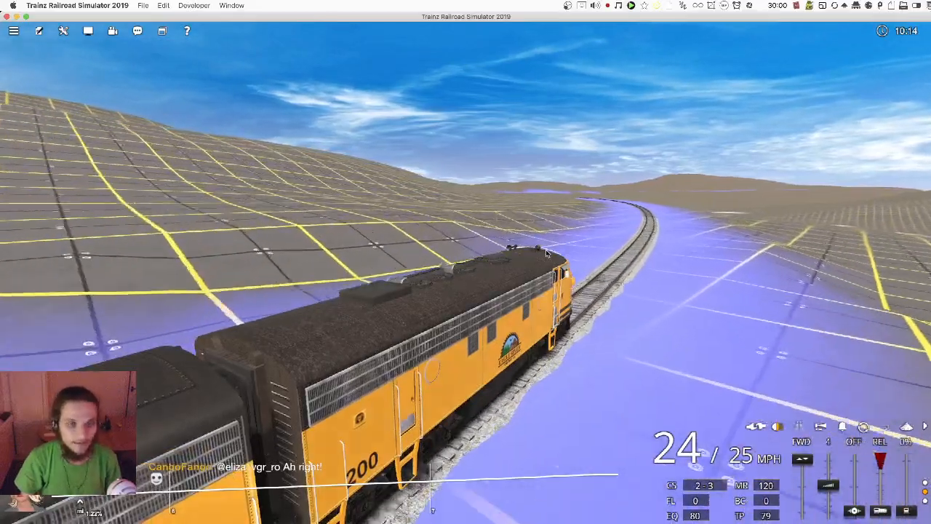
right_click_drag(409, 226, 524, 240)
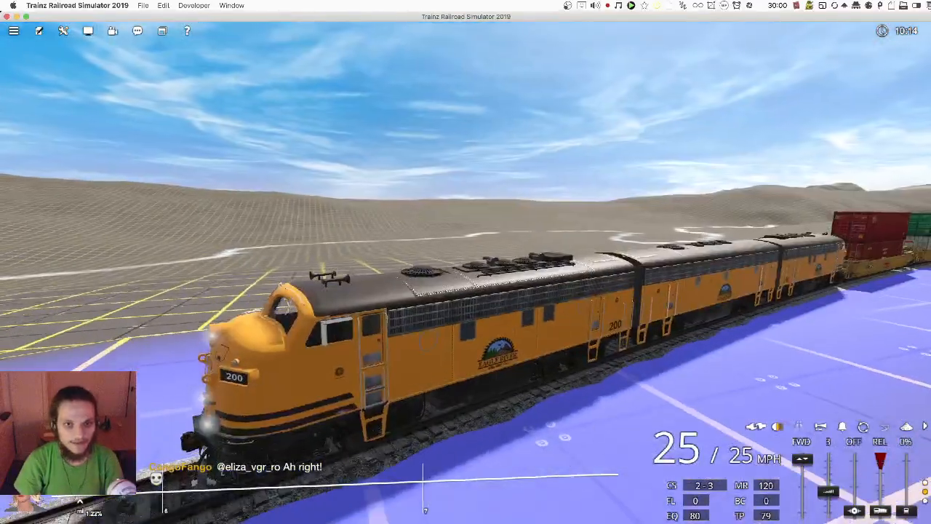
right_click_drag(465, 262, 320, 276)
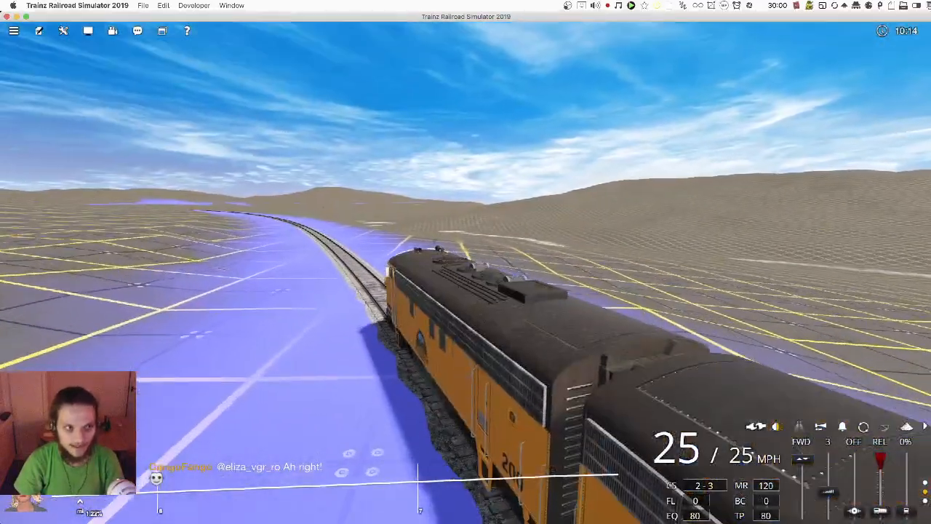
right_click_drag(429, 243, 434, 249)
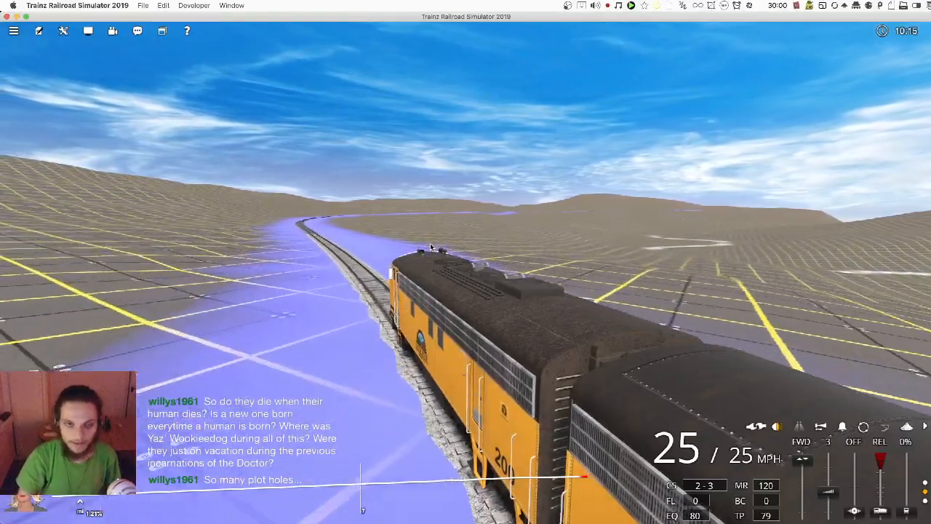
right_click_drag(136, 290, 429, 289)
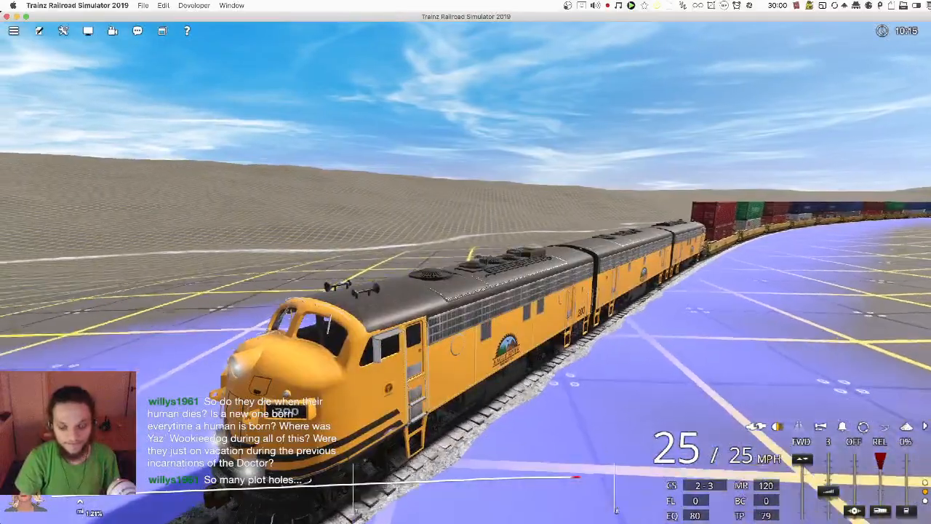
right_click_drag(430, 298, 185, 298)
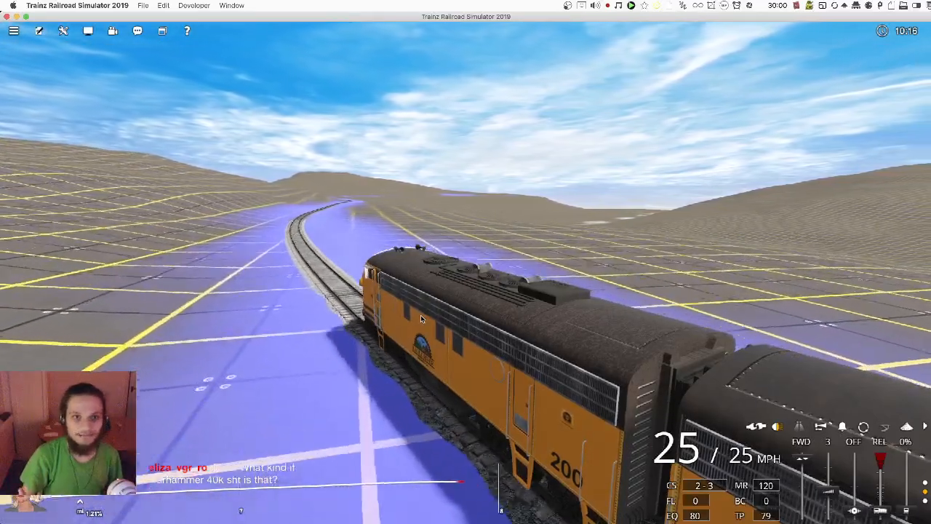
key("Right")
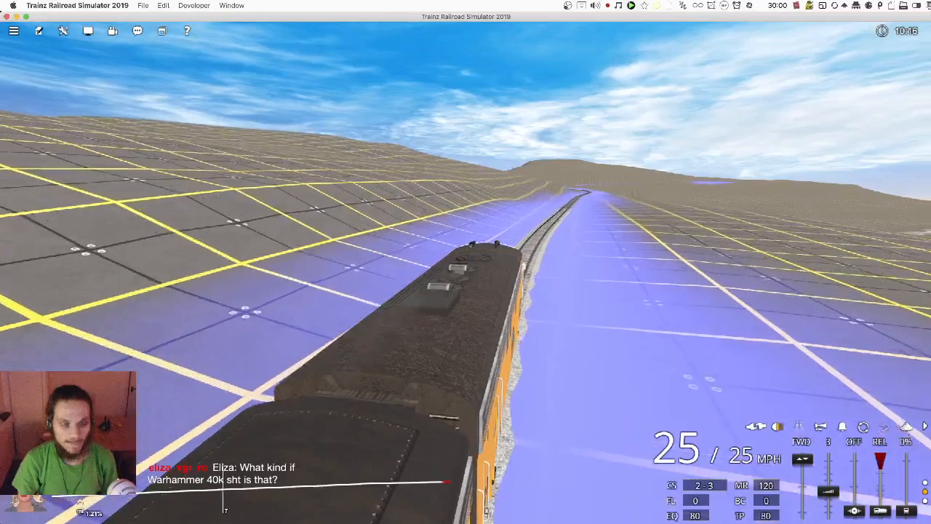
key("Left")
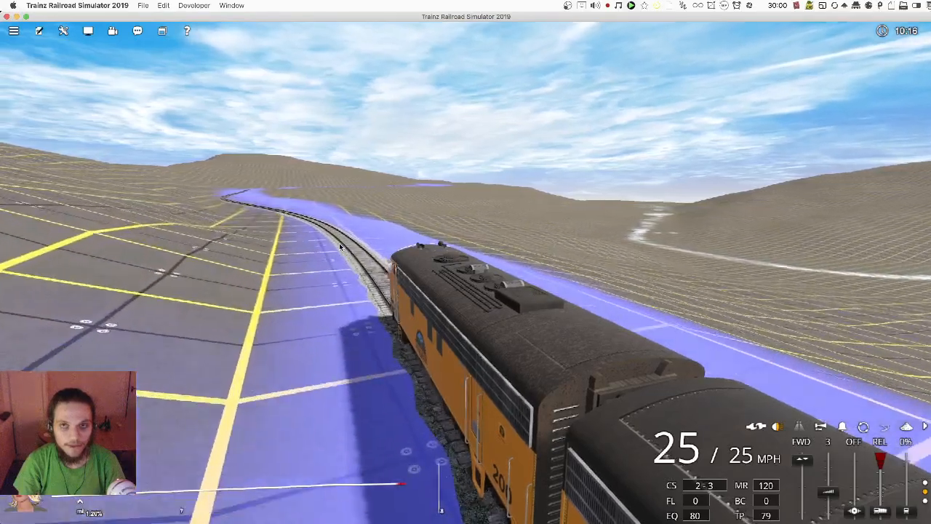
right_click_drag(353, 242, 379, 242)
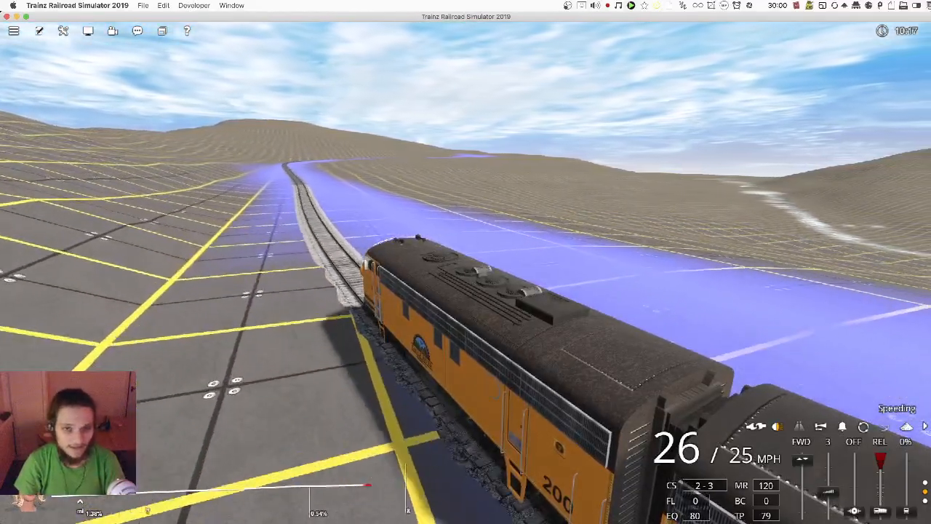
Step: Lower the throttle to notch 2 to hold the 25 mph limit and view the slope beside the locomotives
key("x")
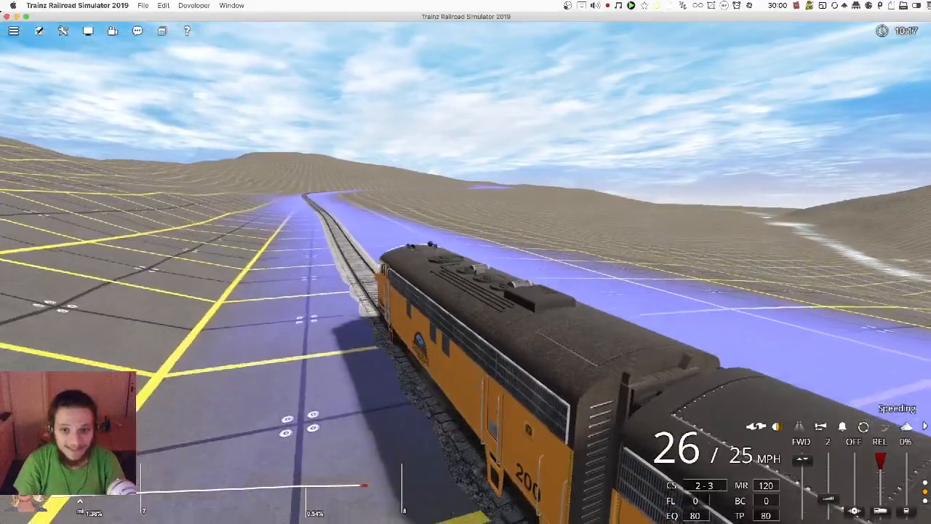
key("Left")
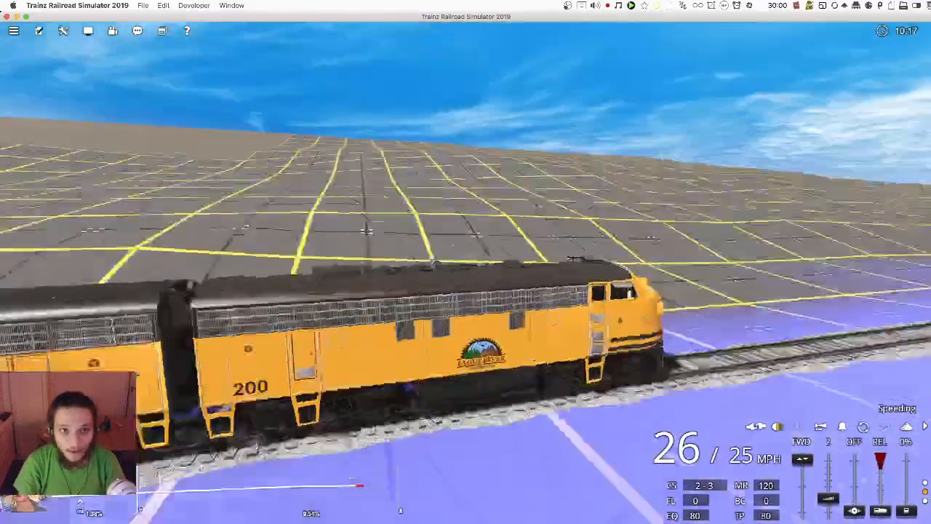
key("Left")
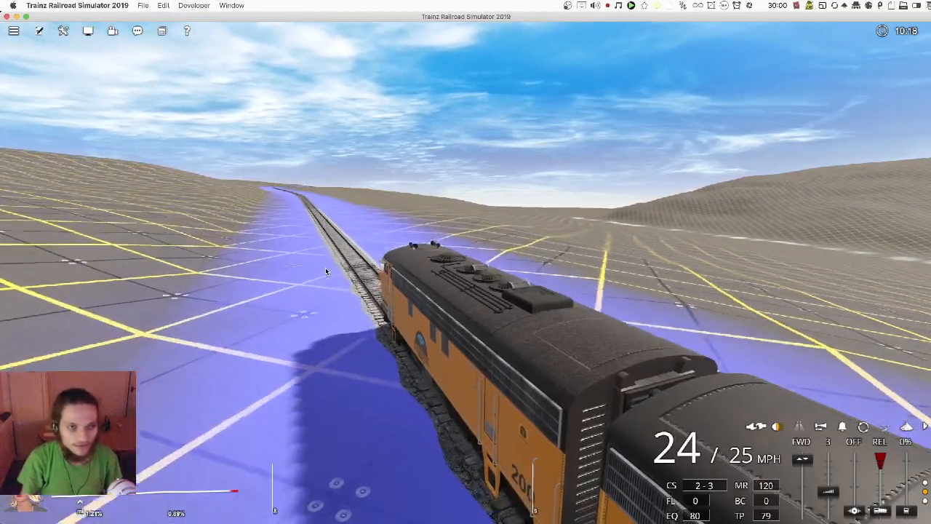
Step: Examine the open unpainted plain around the train and pull the camera back as it nears the end of the track
right_click_drag(325, 267, 524, 267)
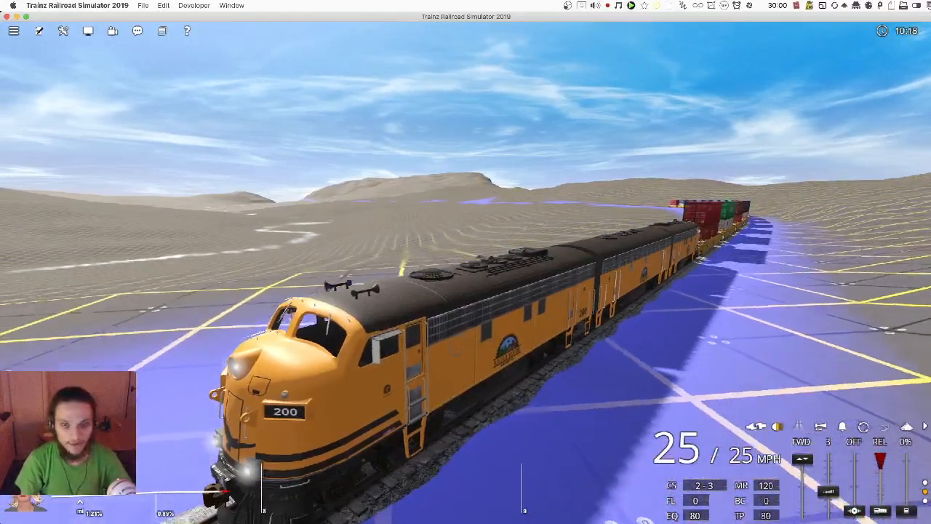
right_click_drag(523, 267, 146, 320)
right_click_drag(521, 389, 317, 330)
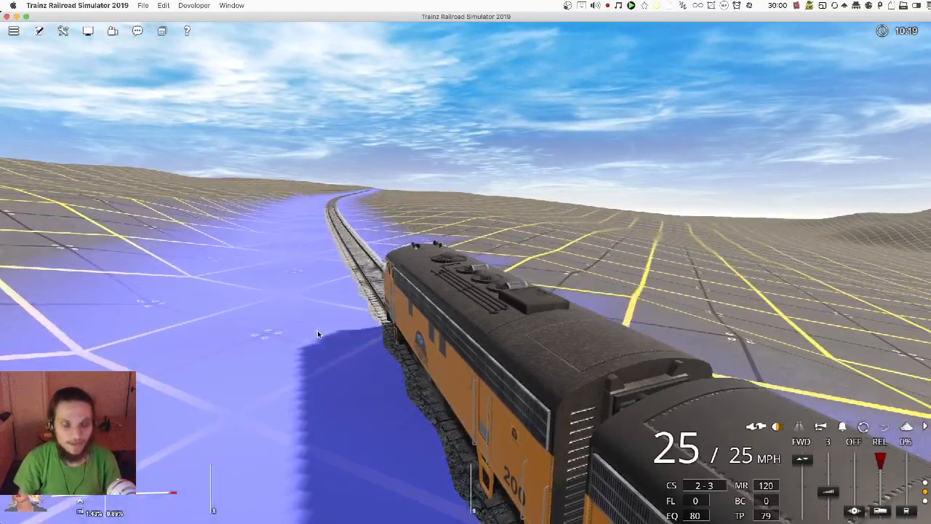
right_click_drag(301, 286, 160, 291)
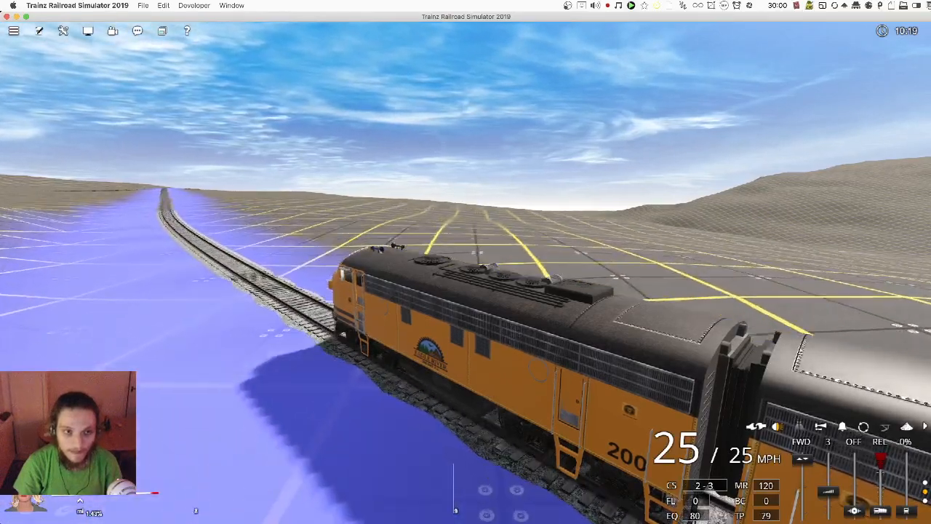
right_click_drag(383, 299, 288, 284)
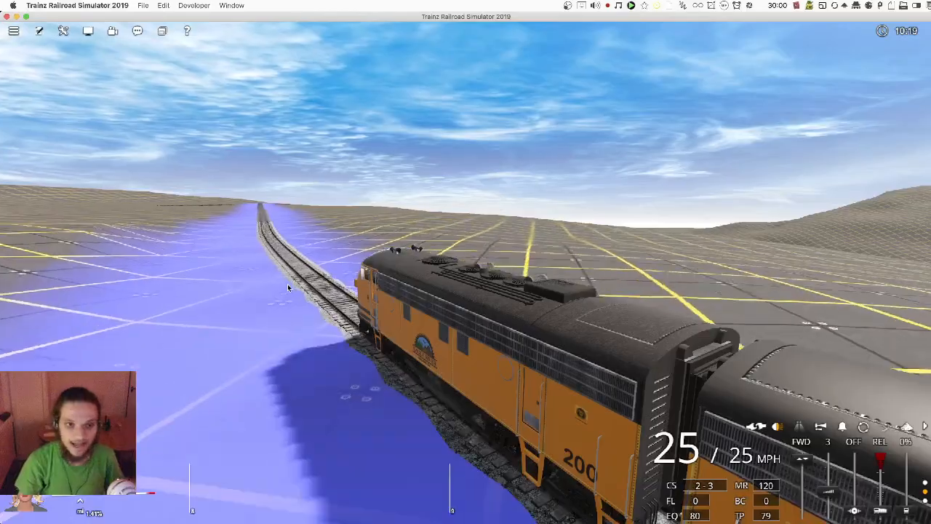
mouse_move(288, 284)
right_mouse_down()
mouse_move(22, 288)
mouse_move(287, 302)
right_mouse_up()
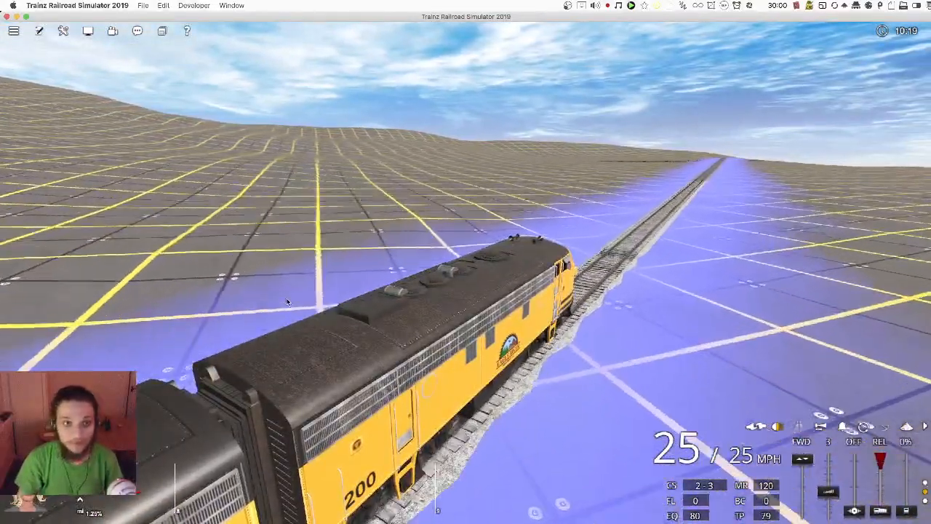
right_click_drag(274, 305, 261, 293)
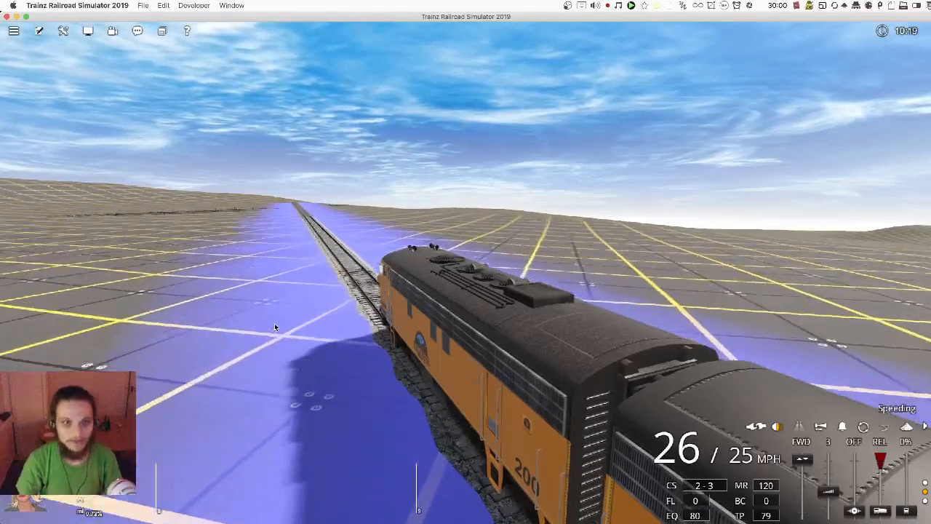
right_click_drag(271, 293, 370, 283)
scroll(371, 282, "down", 3)
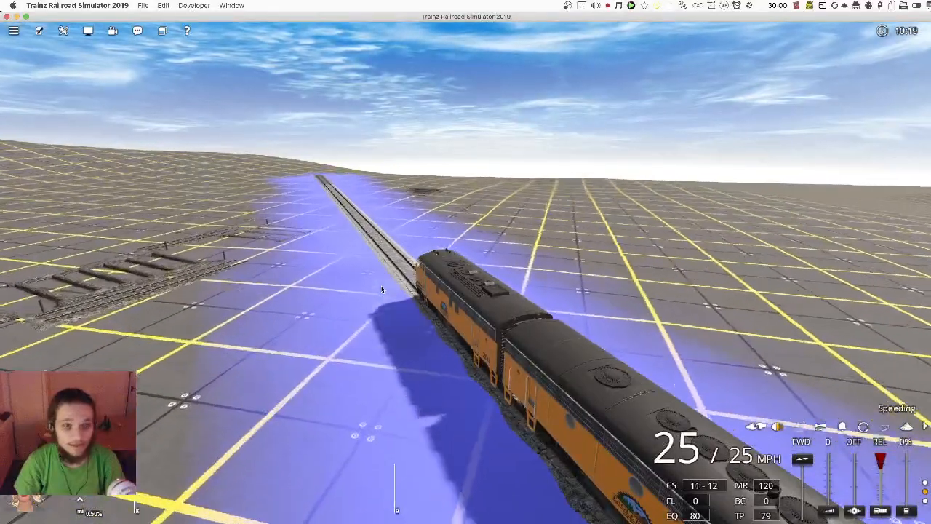
Step: End the driving session near the end of the track and return to the Milton Valley Railroad session list
key("Escape")
left_click(385, 289)
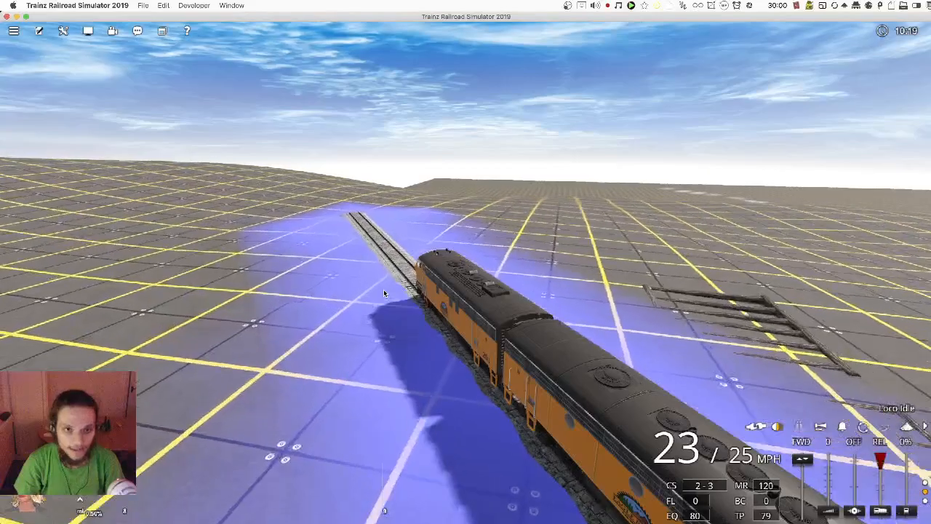
key("Escape")
left_click(383, 289)
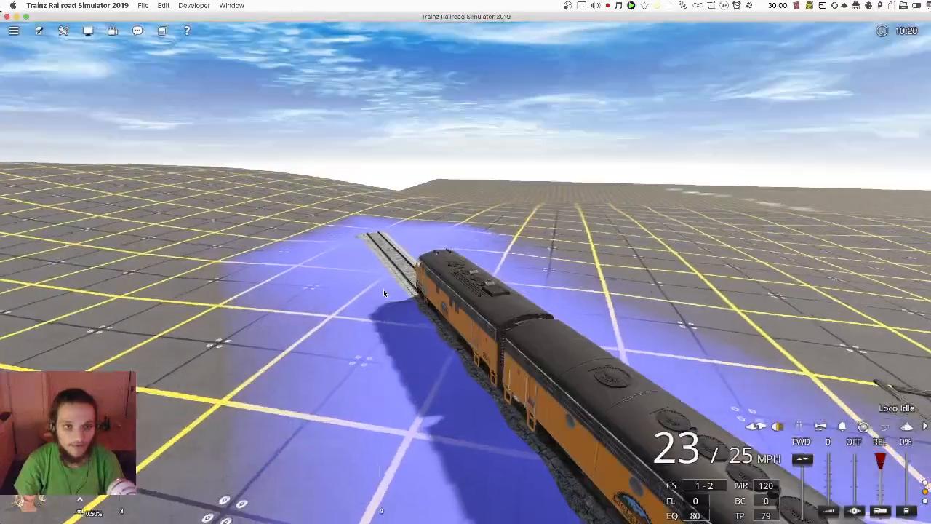
key("Escape")
left_click(388, 291)
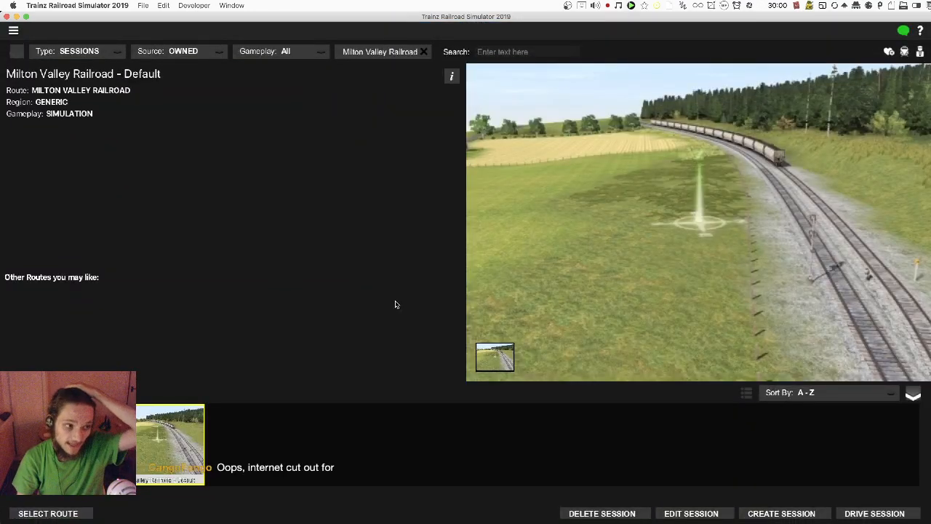
Step: Open the Milton Valley Railroad - Default session for editing and display the route map
left_click(699, 514)
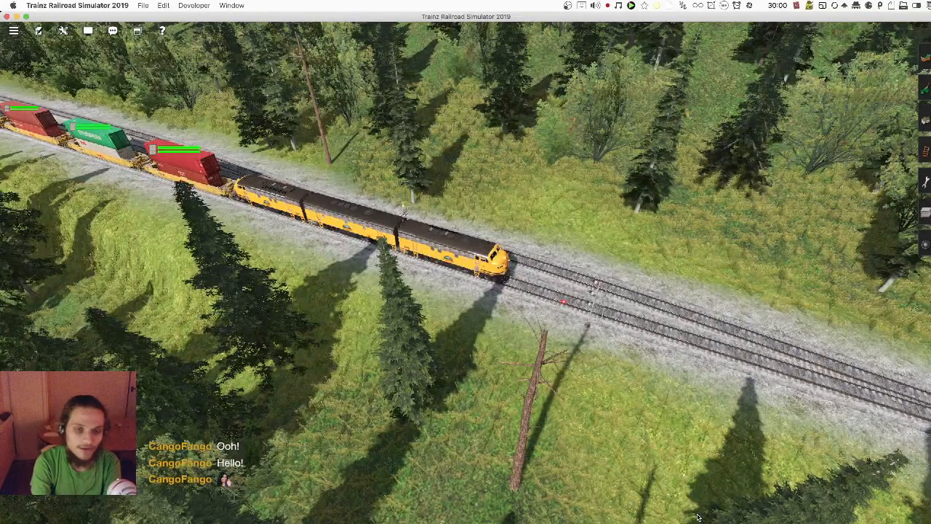
key("ctrl+m")
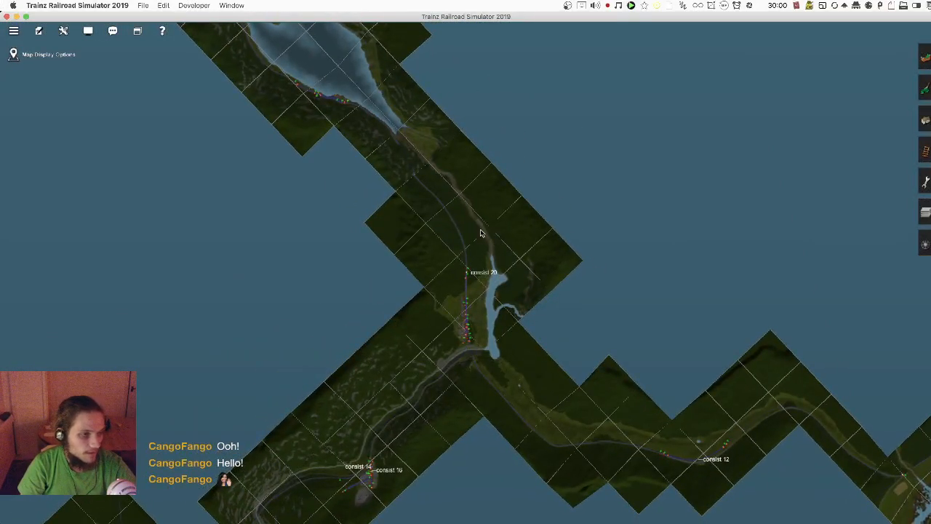
Step: Locate the unpainted boards beyond the lake on the route map and enter the 3D view there with the ground painting tools available
right_click(337, 182)
scroll(350, 179, "down", 3)
right_click(373, 173)
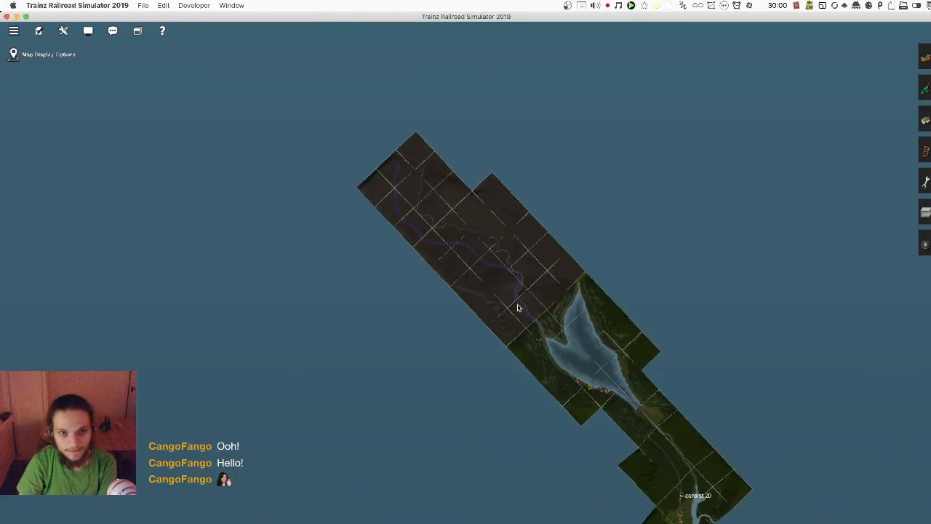
right_click(522, 305)
left_click(534, 286)
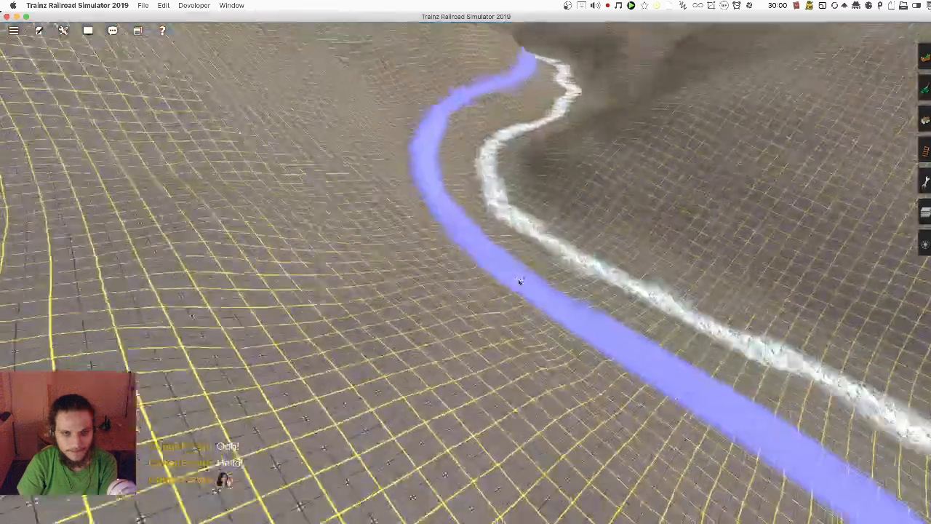
key("ctrl+m")
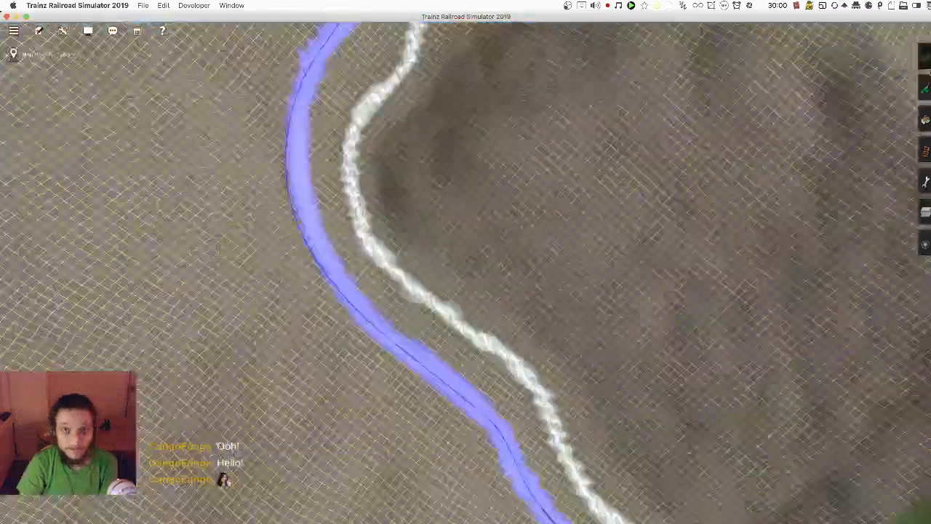
left_click(633, 190)
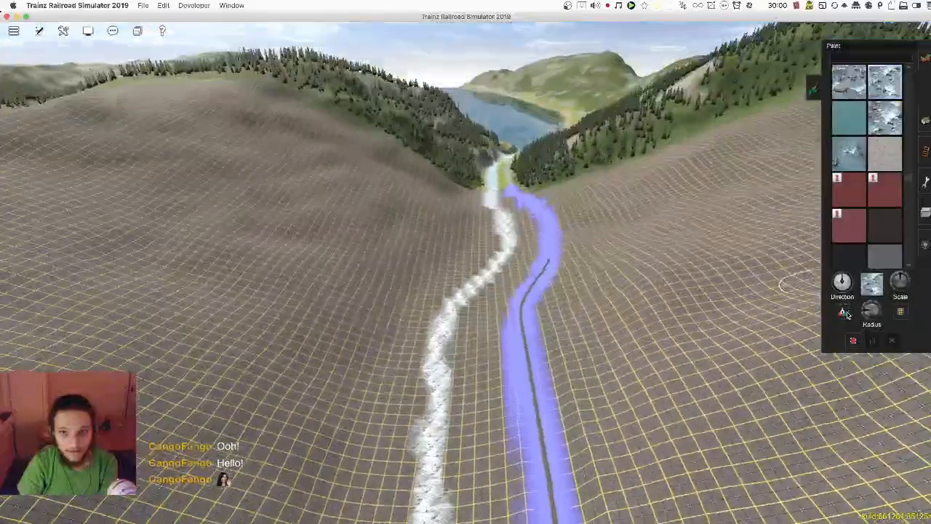
Step: Bulk-replace the Grid (PBR) ground texture with the JVC Grass green texture anywhere on the route, including texture rotation and scale
key("Right")
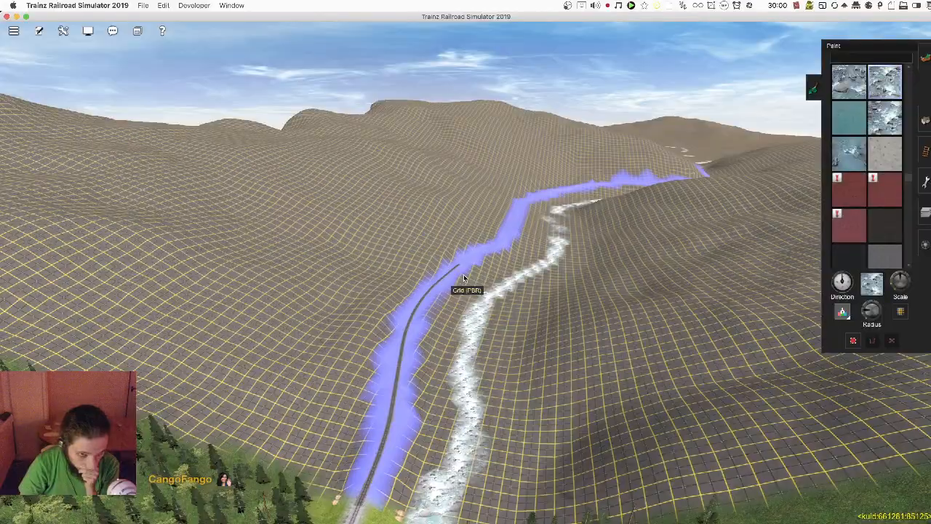
right_click(476, 208)
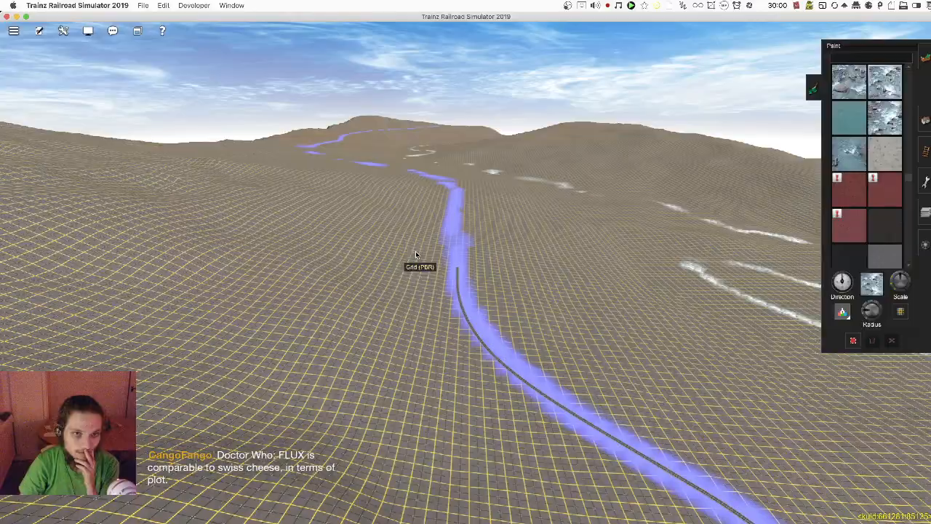
right_click_drag(415, 255, 523, 155)
key("w")
key("w")
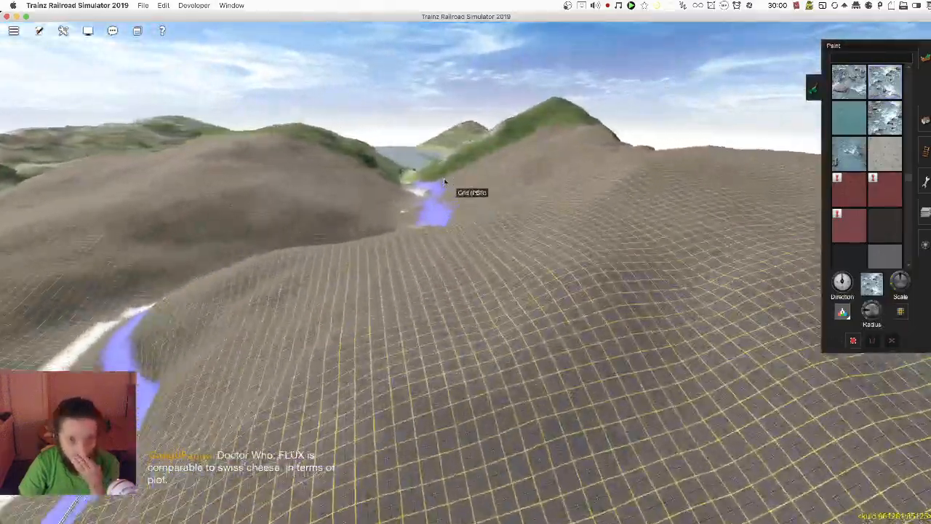
key("w")
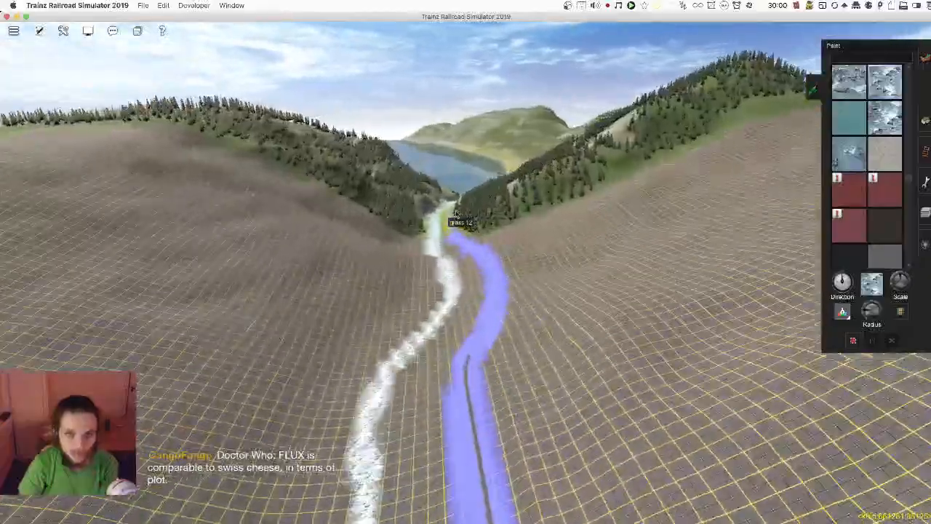
mouse_move(462, 217)
right_mouse_down()
mouse_move(475, 257)
mouse_move(463, 278)
mouse_move(505, 293)
mouse_move(499, 281)
mouse_move(512, 277)
right_mouse_up()
left_click(513, 277)
right_click_drag(430, 99, 763, 264)
key("ctrl+r")
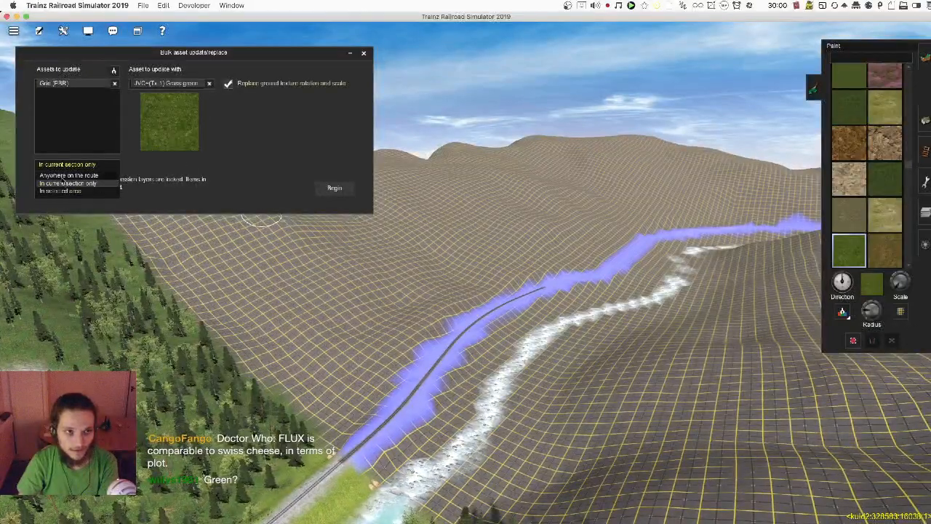
left_click(334, 188)
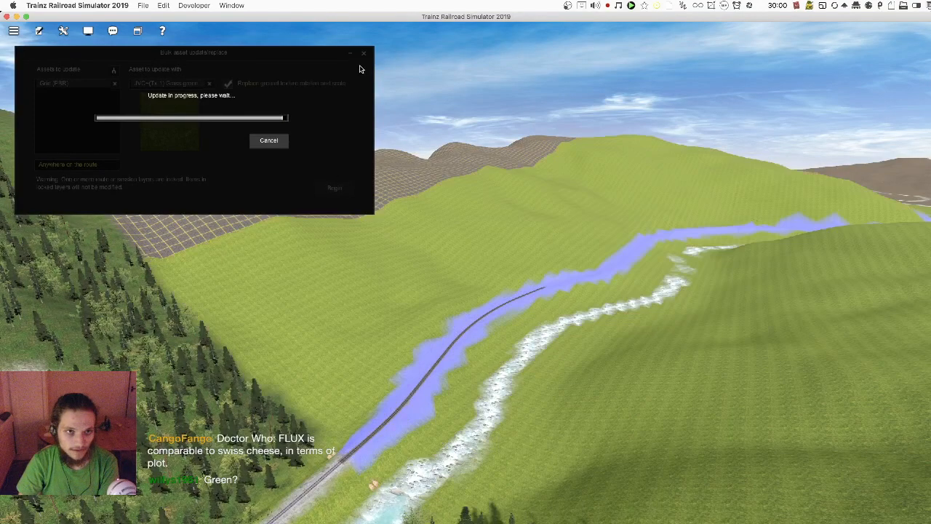
Step: Inspect the grass beside the arch bridge and sample its Grass 'D' green ground texture for painting
mouse_move(449, 316)
right_mouse_down()
mouse_move(367, 242)
mouse_move(494, 230)
mouse_move(469, 256)
mouse_move(466, 214)
mouse_move(523, 215)
mouse_move(461, 306)
mouse_move(441, 301)
mouse_move(565, 293)
mouse_move(557, 283)
mouse_move(518, 295)
mouse_move(495, 282)
mouse_move(546, 250)
mouse_move(499, 250)
mouse_move(505, 262)
mouse_move(485, 234)
mouse_move(492, 194)
right_mouse_up()
scroll(565, 293, "up", 5)
scroll(518, 295, "down", 4)
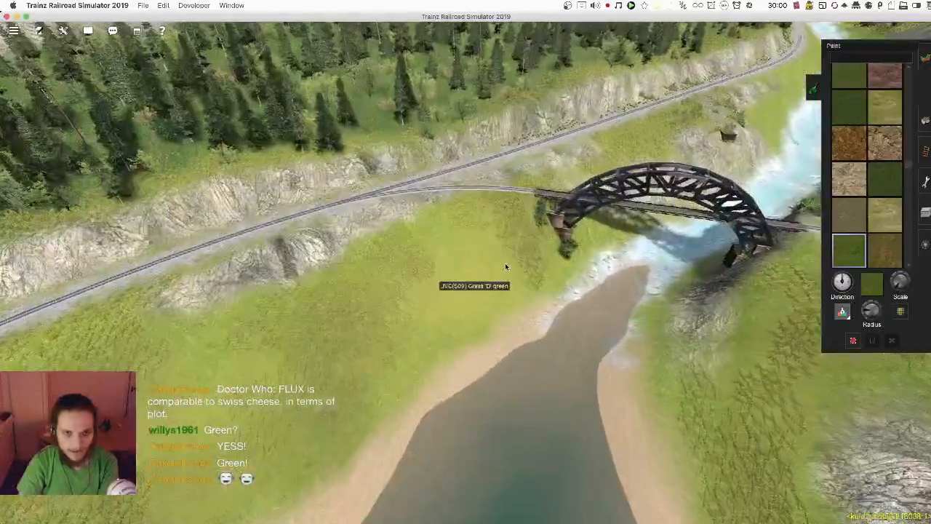
left_click(491, 258)
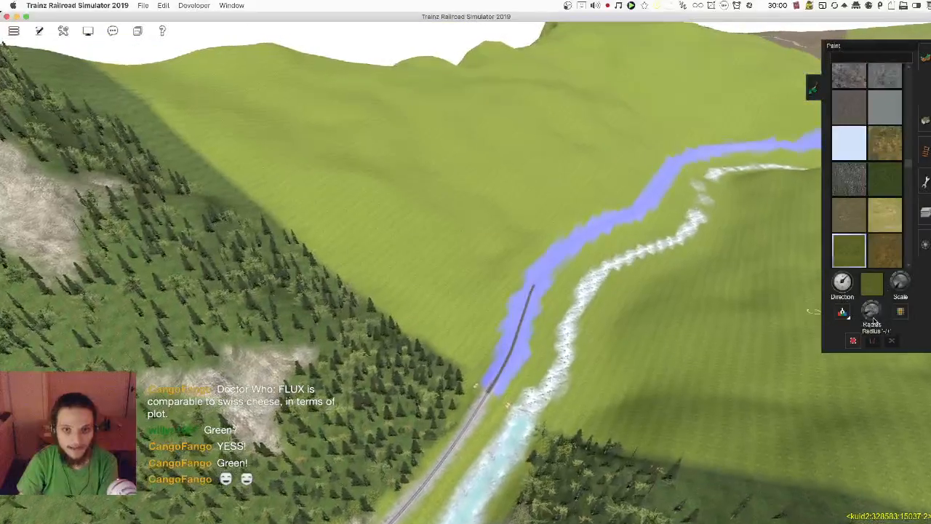
Step: Undo the bulk ground texture replacement and start closing Surveyor for this route
mouse_move(814, 311)
right_mouse_down()
mouse_move(706, 236)
mouse_move(528, 219)
mouse_move(513, 261)
right_mouse_up()
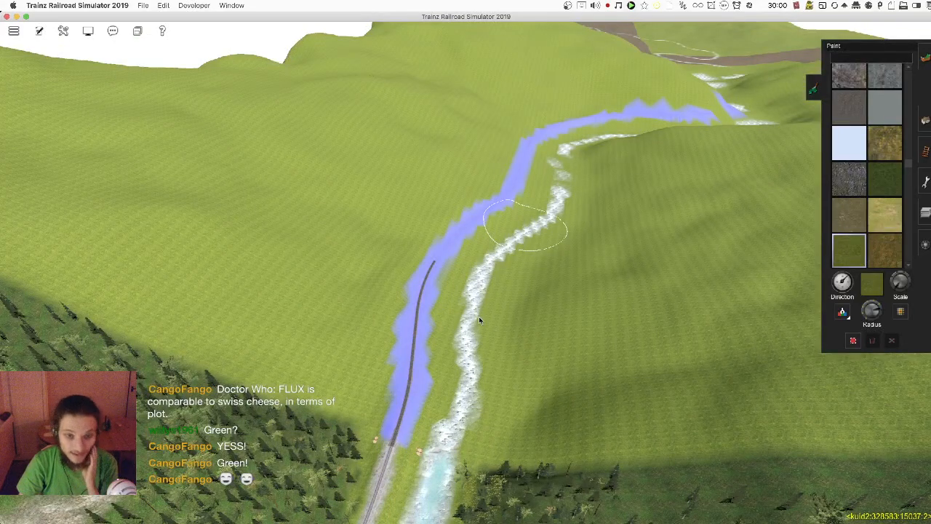
key("super+z")
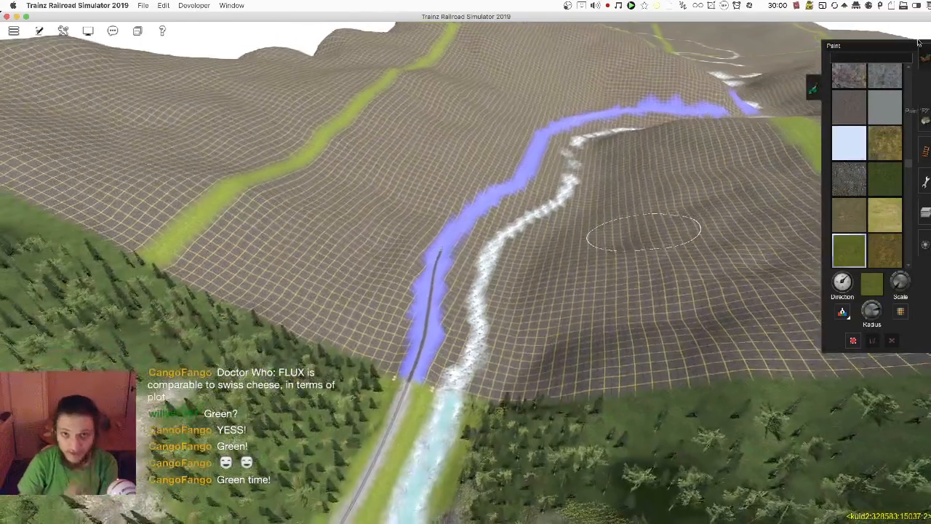
left_click(924, 58)
key("Left")
key("Escape")
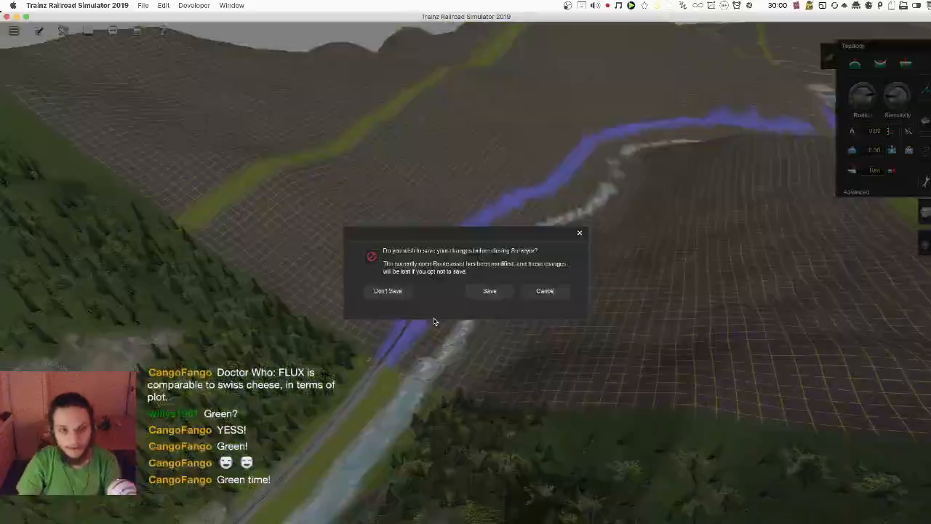
Step: Close Surveyor without saving the route changes, and reopen the Milton Valley Railroad - Default session for editing
left_click(385, 291)
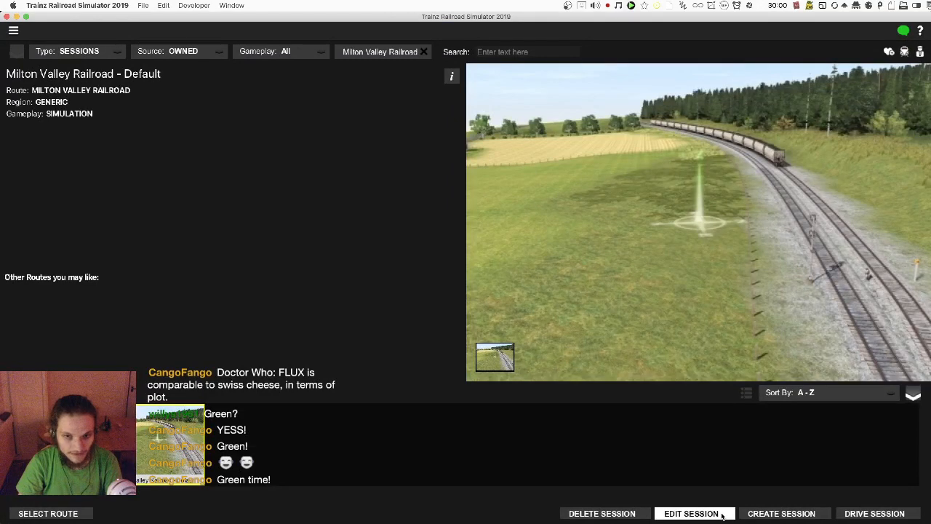
left_click(721, 514)
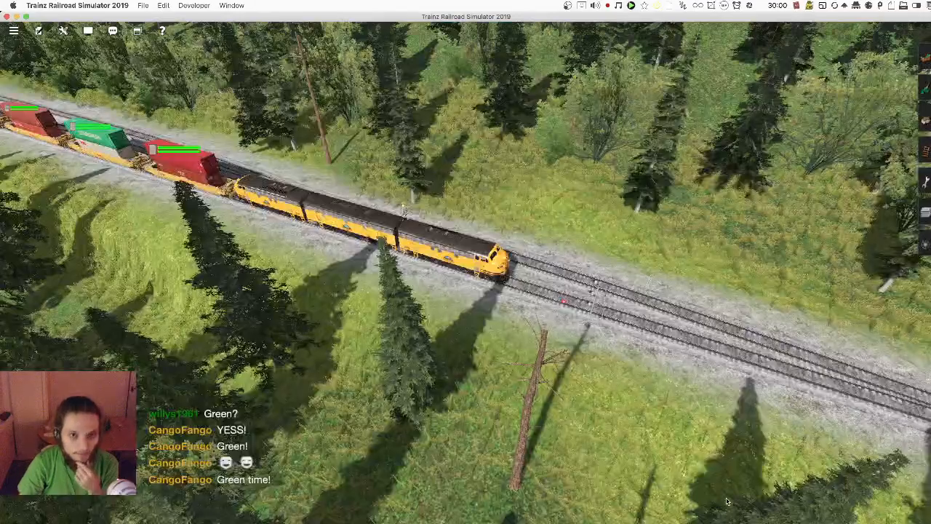
Step: Convert the grid terrain section at the start of the new track to a 5m grid size
scroll(714, 396, "down", 5)
right_click_drag(714, 397, 407, 151)
key("m")
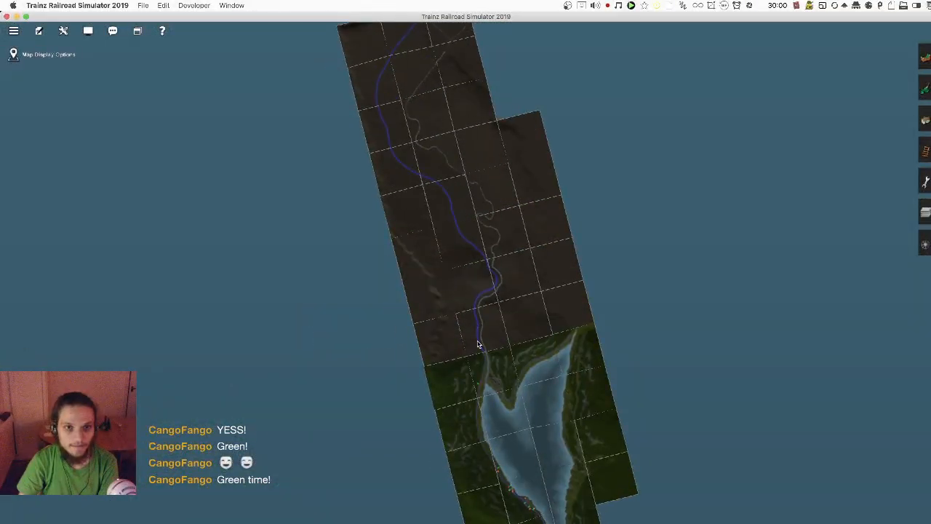
left_click(478, 344)
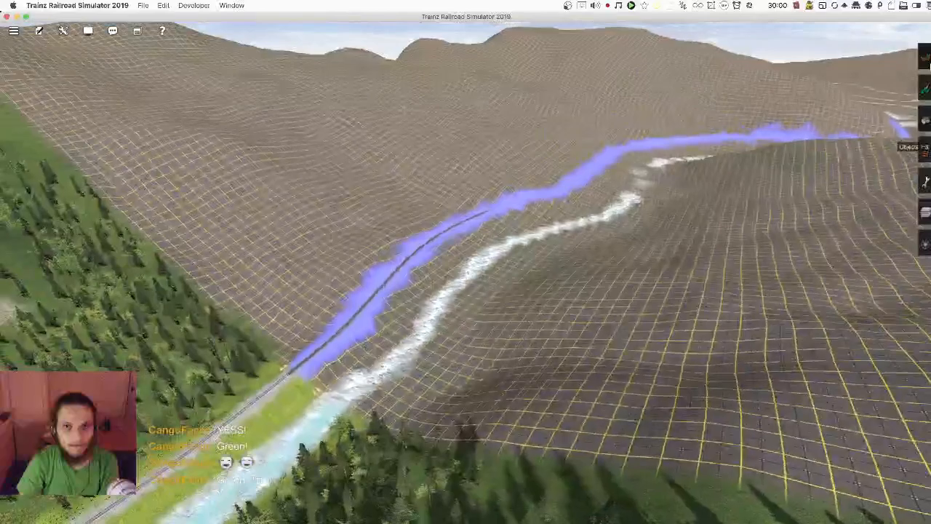
left_click(924, 88)
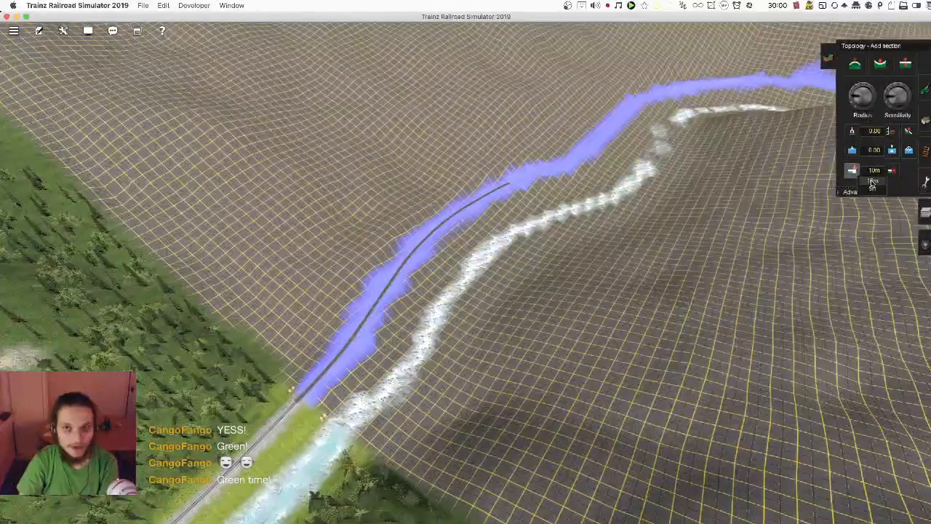
right_click(402, 165)
key("Left")
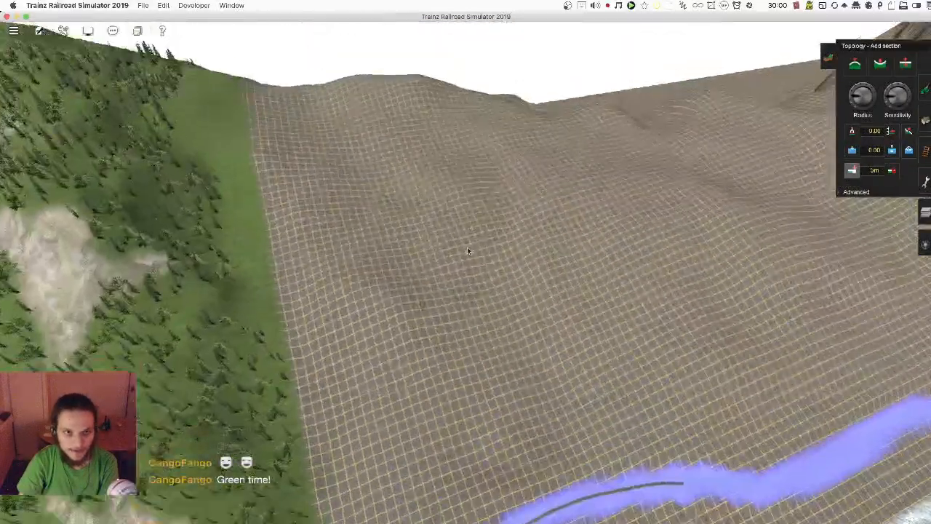
left_click(489, 273)
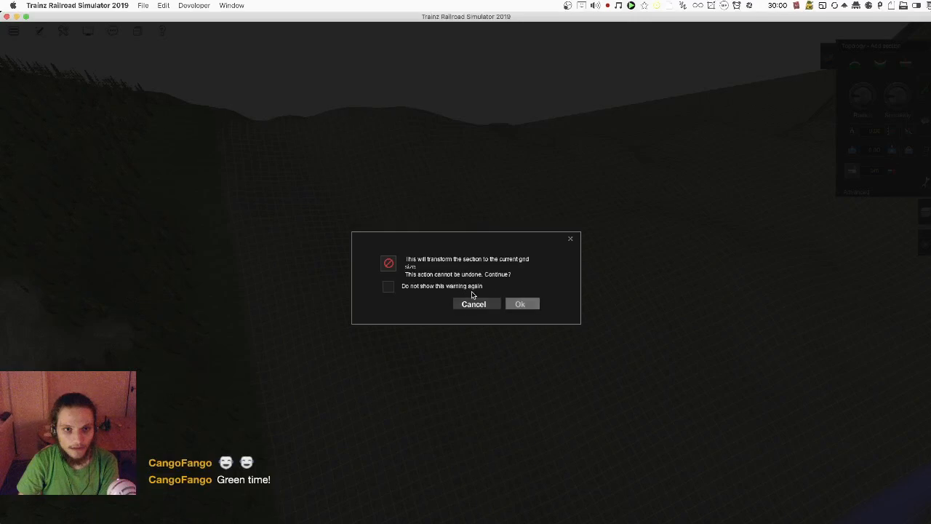
left_click(521, 306)
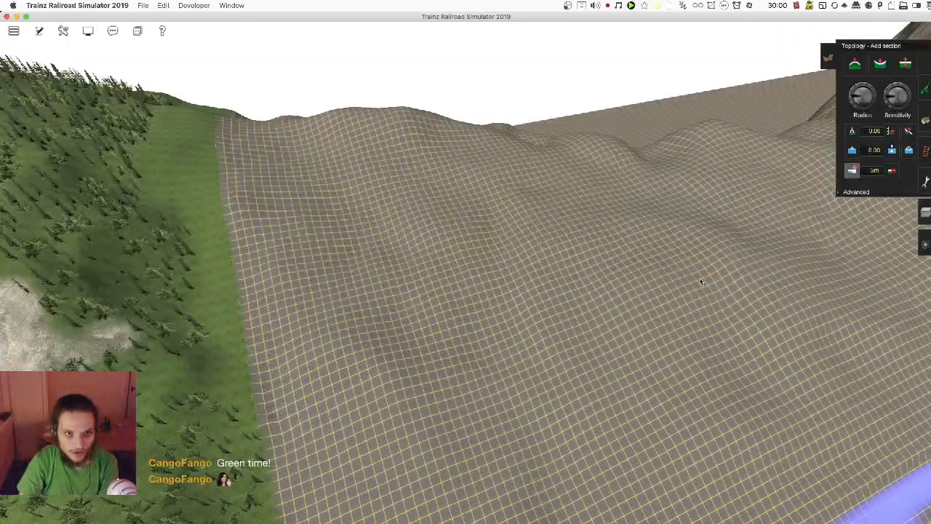
Step: Examine the grid terrain sections around the new track and river in the 3D view
key("Left")
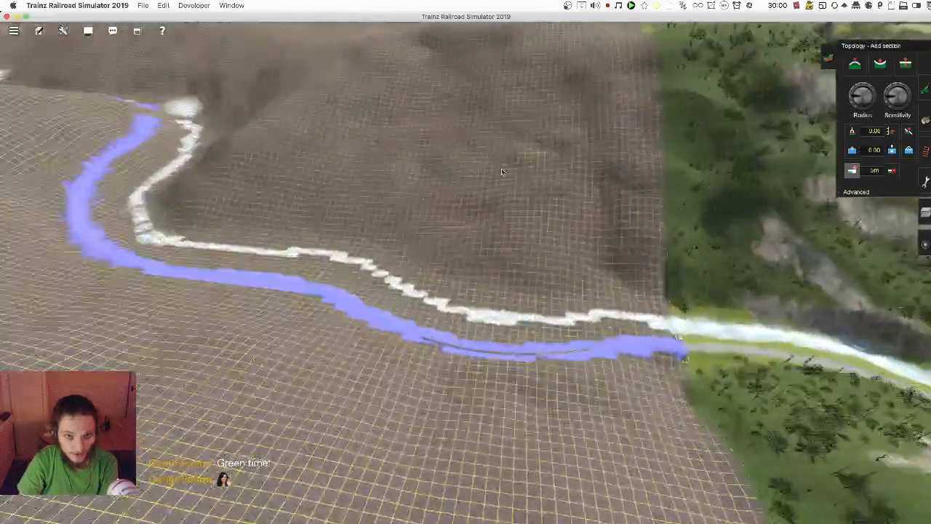
right_click(501, 168)
key("Left")
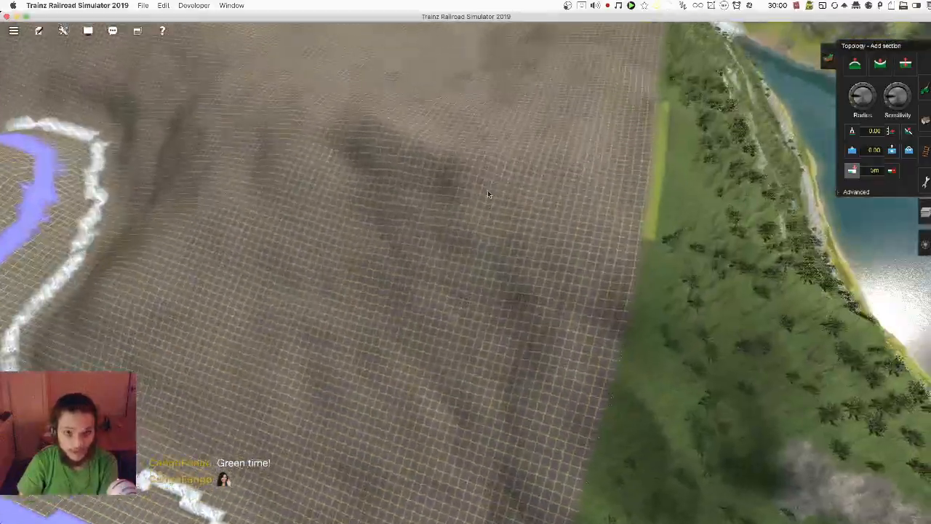
key("Left")
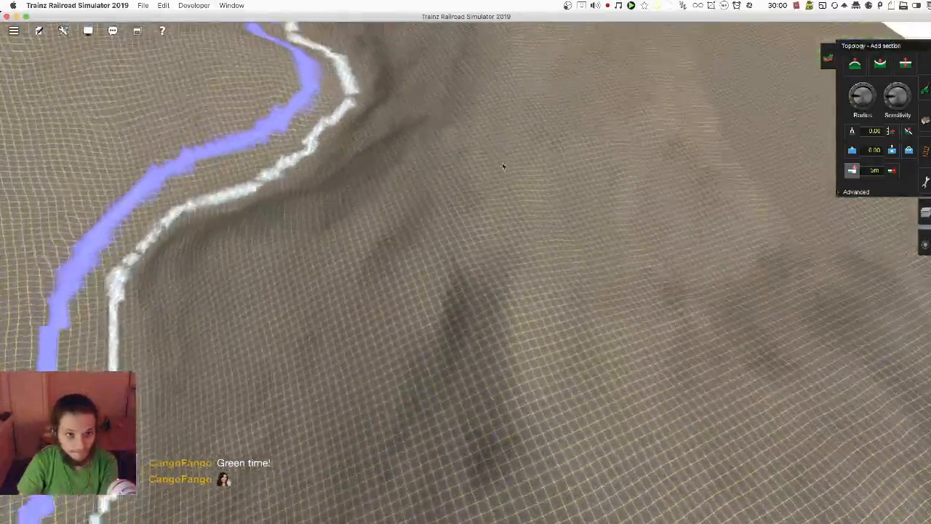
key("Down")
right_click_drag(606, 299, 418, 216)
key("Left")
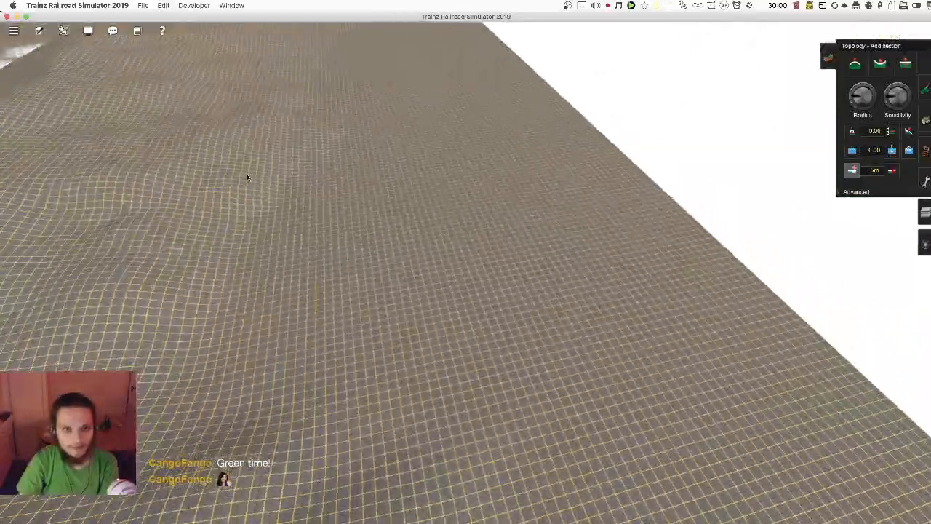
right_click_drag(246, 176, 545, 246)
Step: Inspect the track and river course on the map, from the valley sections to the far northern end and back
scroll(466, 279, "down", 10)
scroll(465, 281, "up", 6)
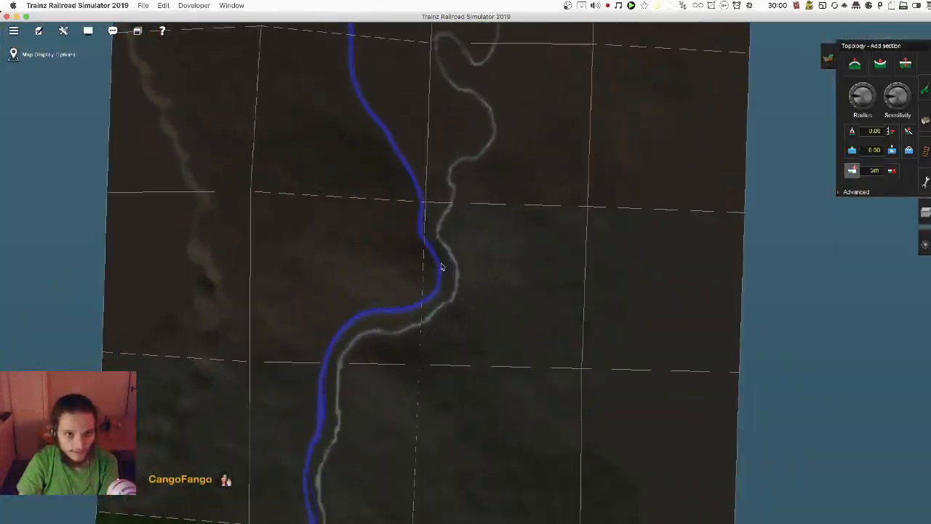
scroll(466, 269, "up", 4)
scroll(495, 274, "down", 4)
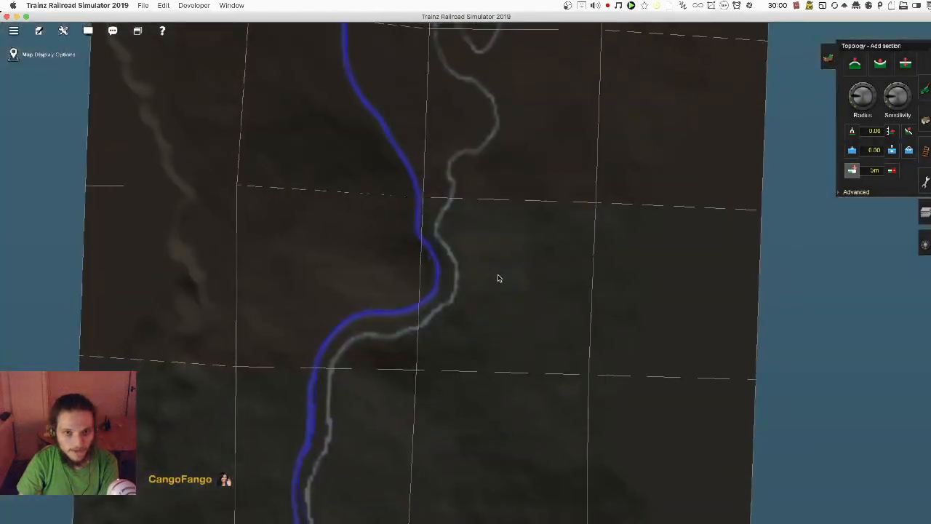
scroll(507, 281, "up", 4)
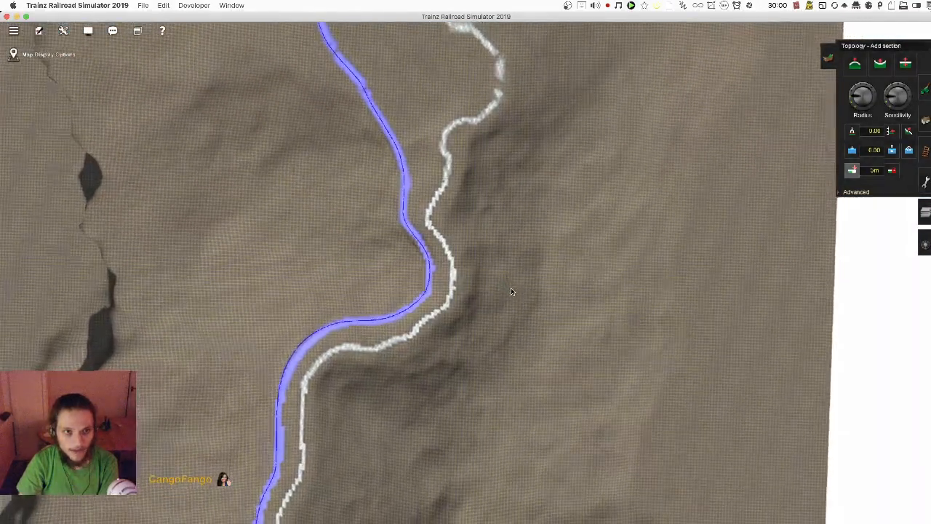
scroll(511, 289, "down", 2)
scroll(510, 291, "up", 1)
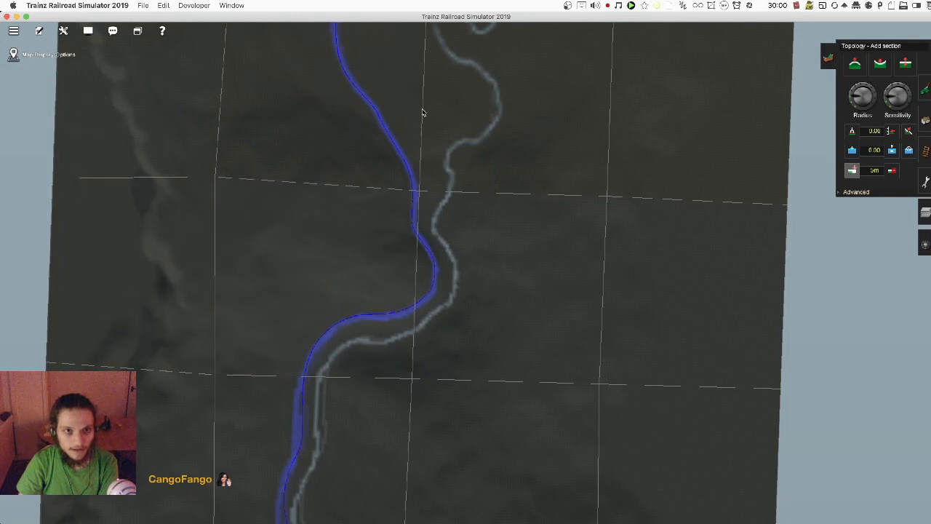
key("Up")
key("Left")
right_click(446, 135)
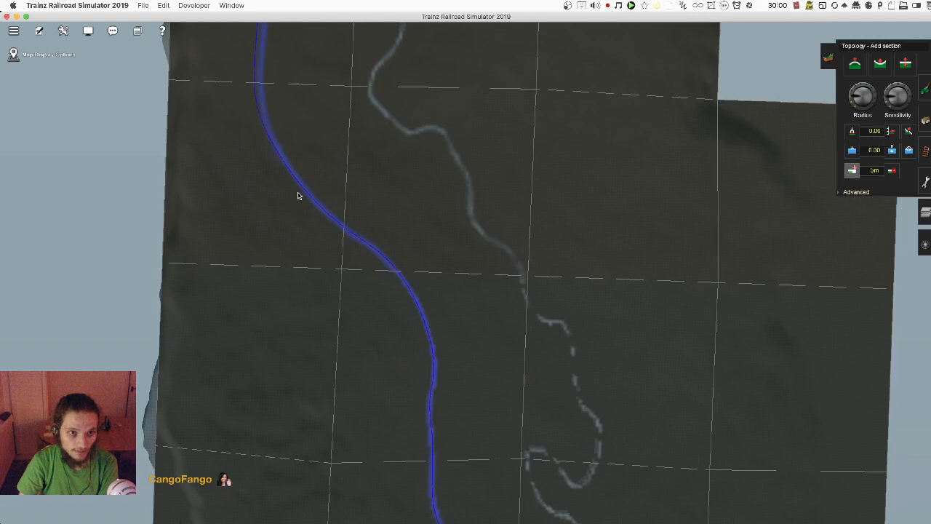
right_click(513, 143)
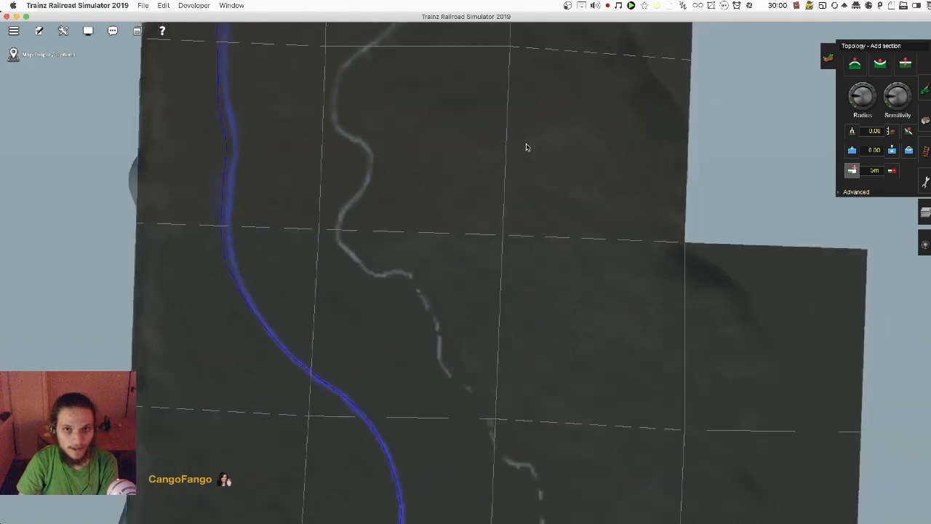
right_click(395, 146)
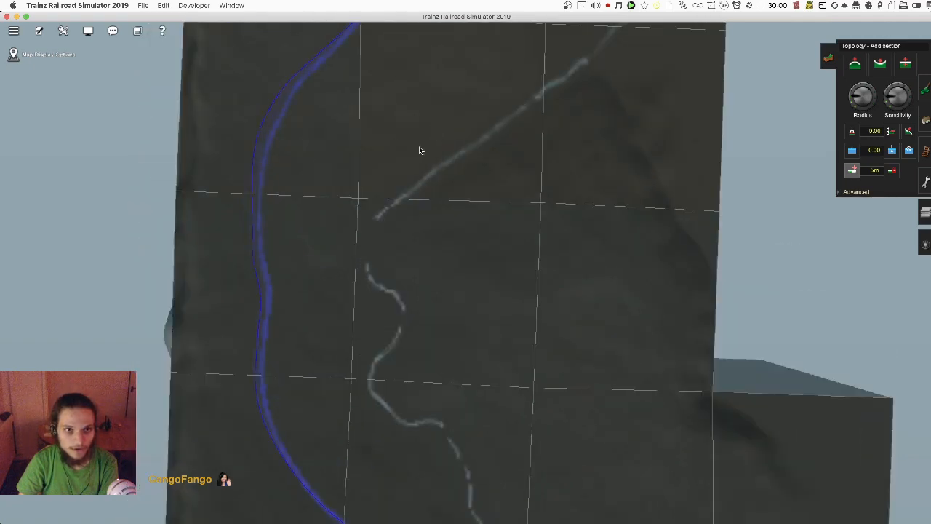
right_click(419, 150)
right_click(506, 101)
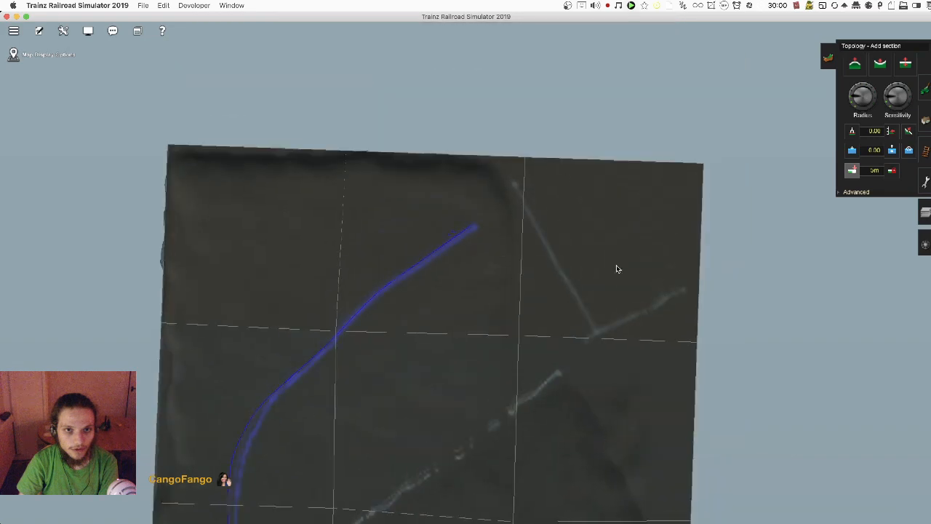
right_click(445, 385)
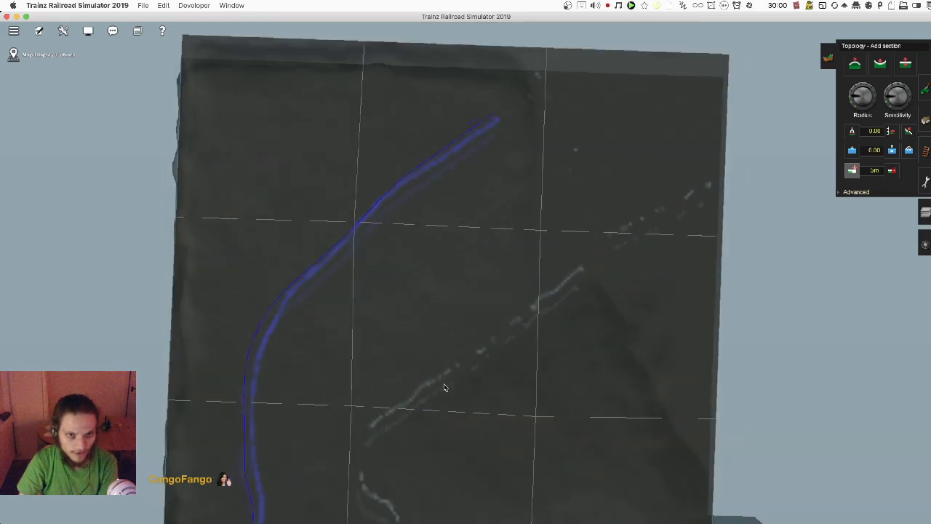
right_click(445, 387)
right_click(465, 400)
right_click(466, 402)
right_click(482, 415)
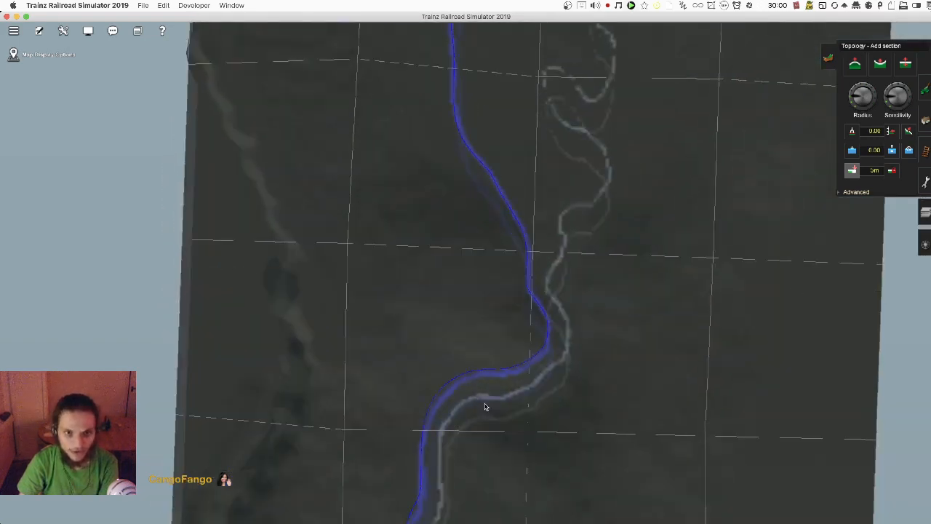
right_click(465, 390)
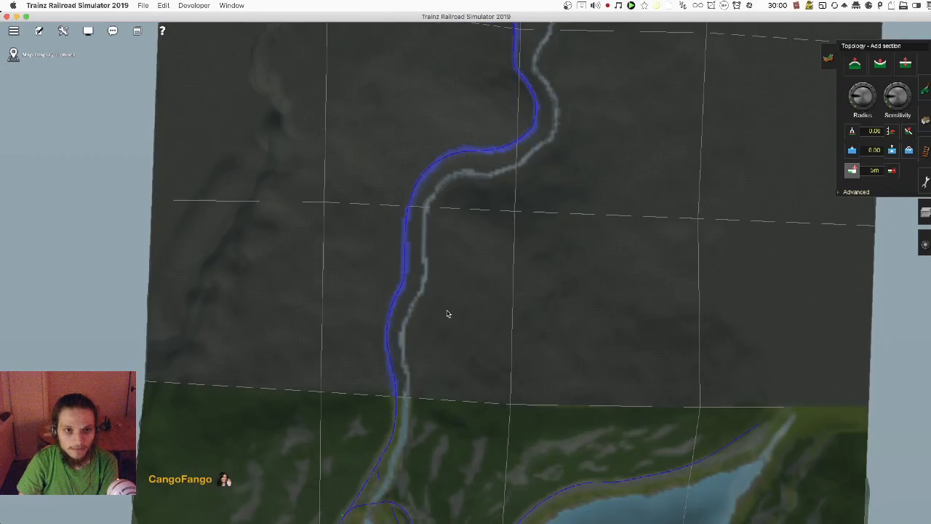
Step: Sample the existing grass ground texture beside the track, where the finished scenery meets the grid terrain, for painting
left_click(427, 397)
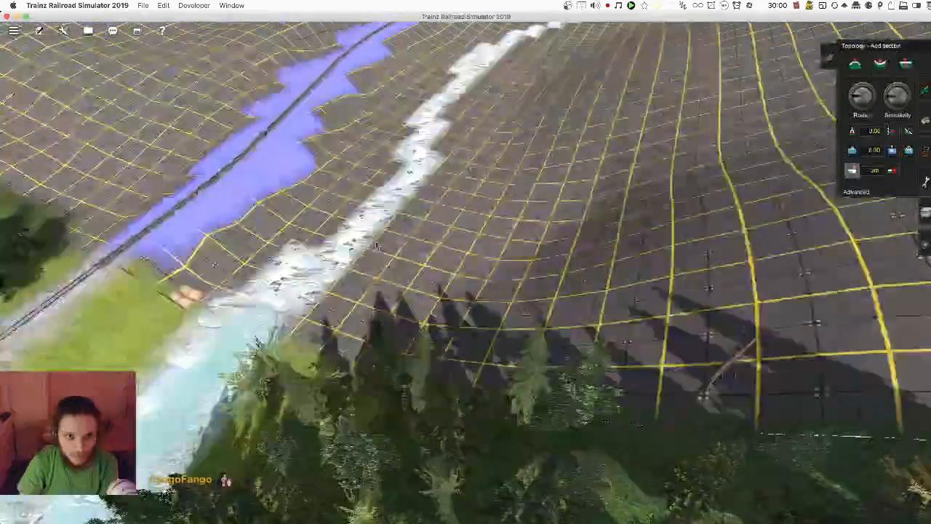
scroll(376, 246, "down", 5)
key("Right")
left_click(925, 150)
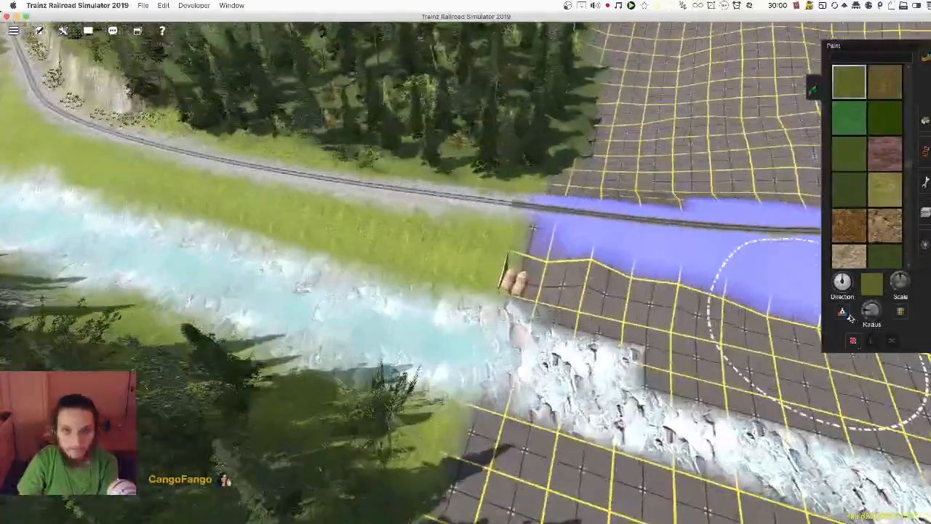
left_click(842, 311)
left_click(438, 253)
Step: Bulk replace the Grid (PBR) ground texture with the JVC Grass green texture anywhere on the route
scroll(742, 248, "down", 5)
key("Left")
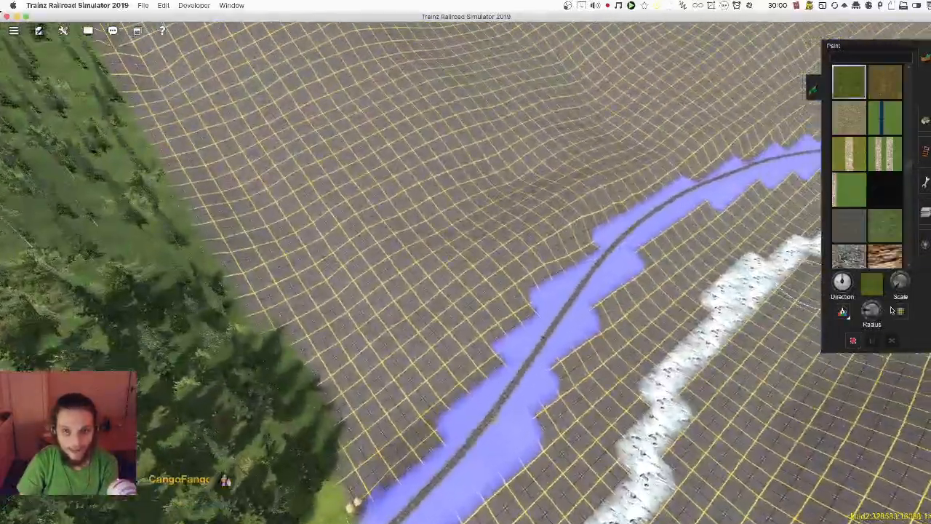
left_click(900, 311)
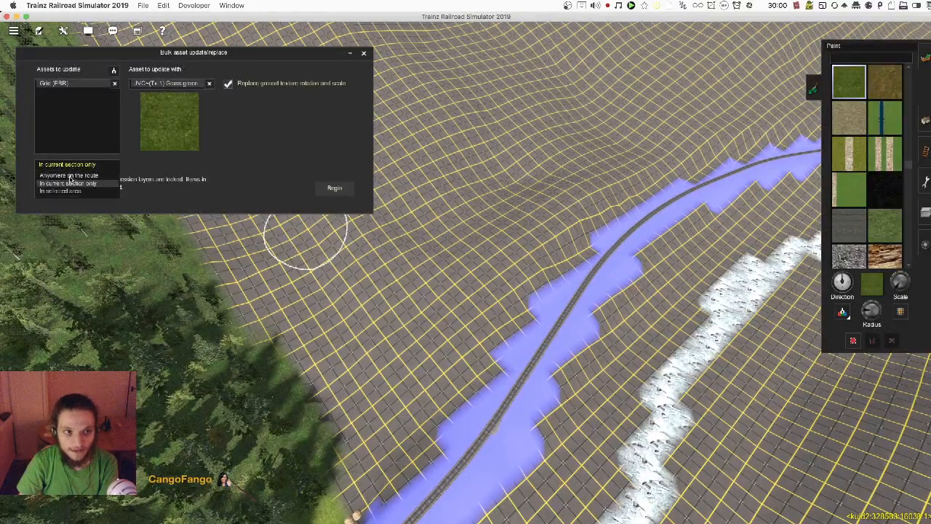
left_click(334, 190)
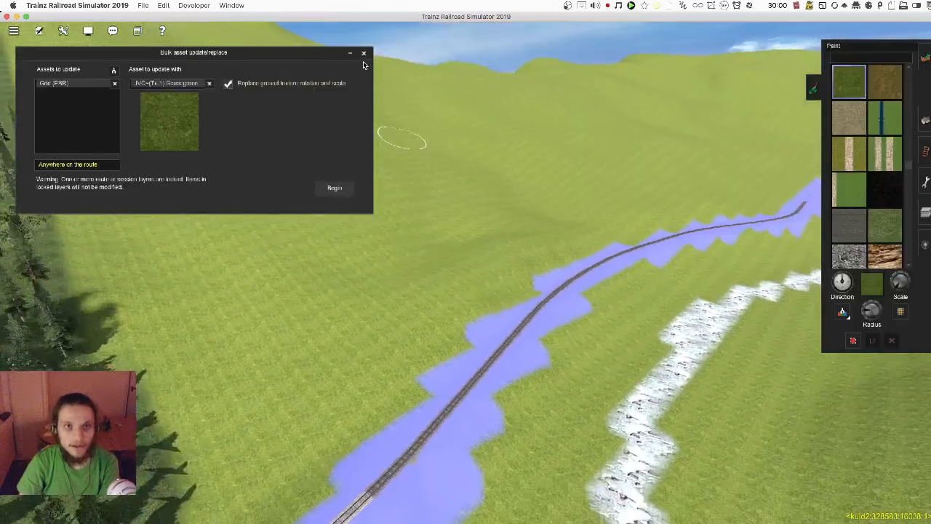
left_click(363, 53)
Step: Paint grass over the purple ground texture at the start of the new track, by the hay bales
key("Right")
key("Up")
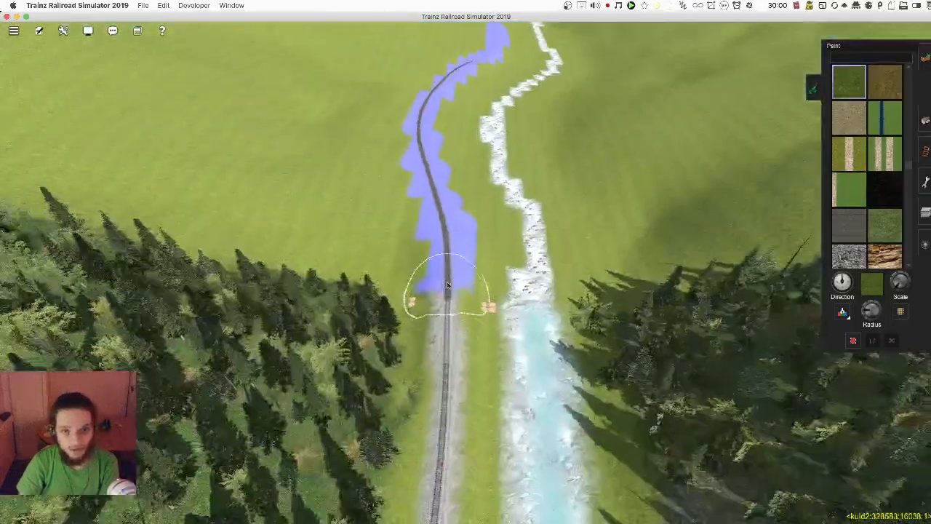
right_click(449, 284)
scroll(464, 266, "up", 5)
scroll(460, 273, "down", 5)
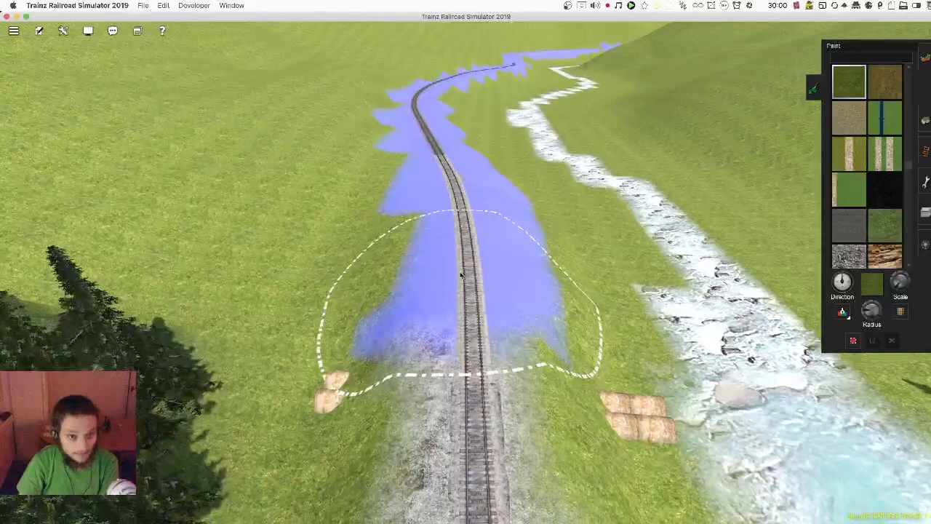
key("Up")
key("Left")
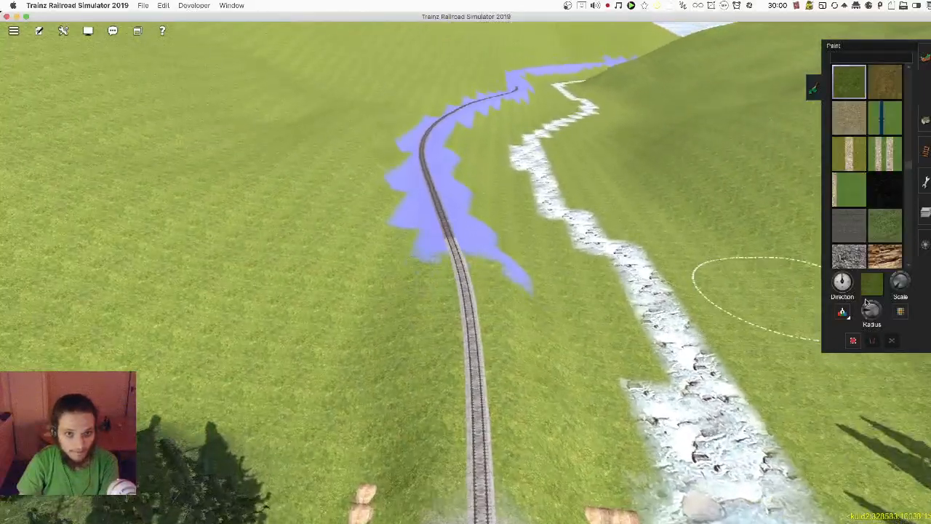
Step: Adjust the paint brush radius and paint grass over the purple strip under the track where it runs alongside the river to the hillside
left_click(866, 303)
left_click_drag(467, 245, 461, 255)
key("Left")
key("Down")
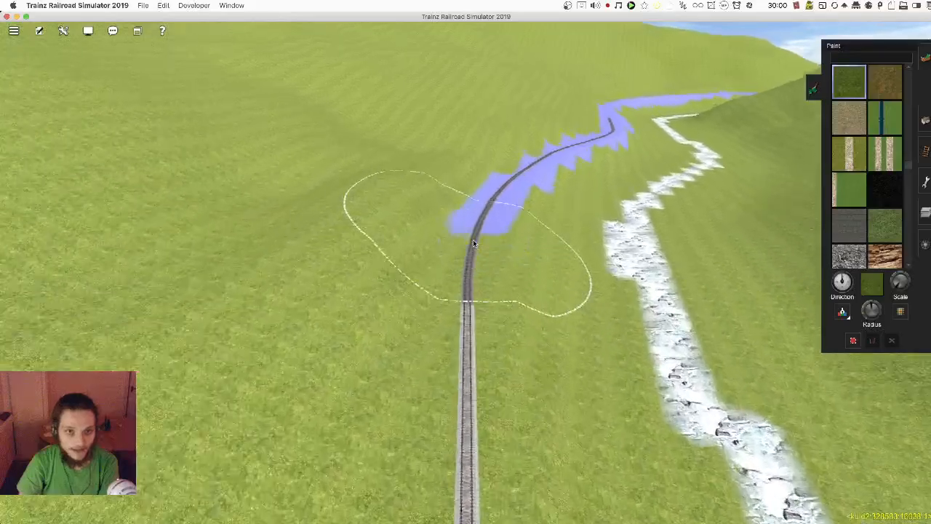
key("Right")
key("w")
key("Left")
left_click_drag(486, 244, 475, 242)
key("Left")
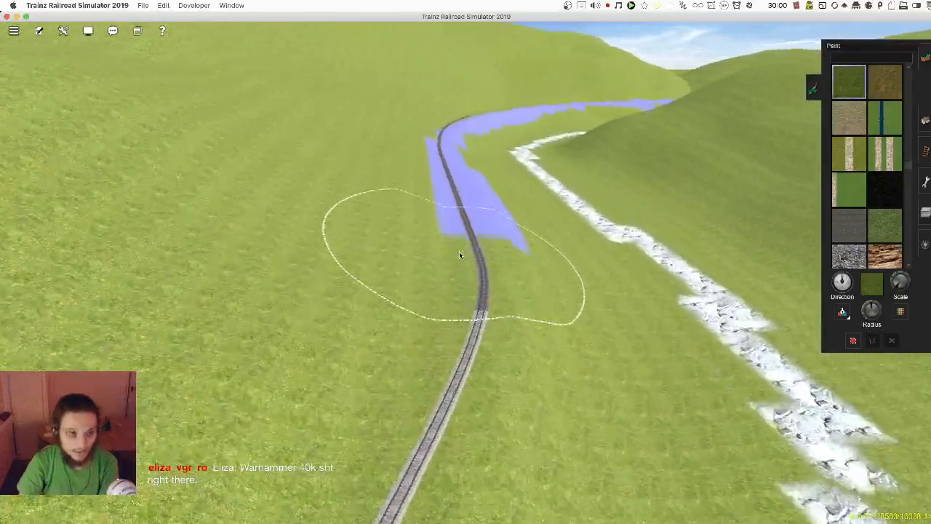
key("Left")
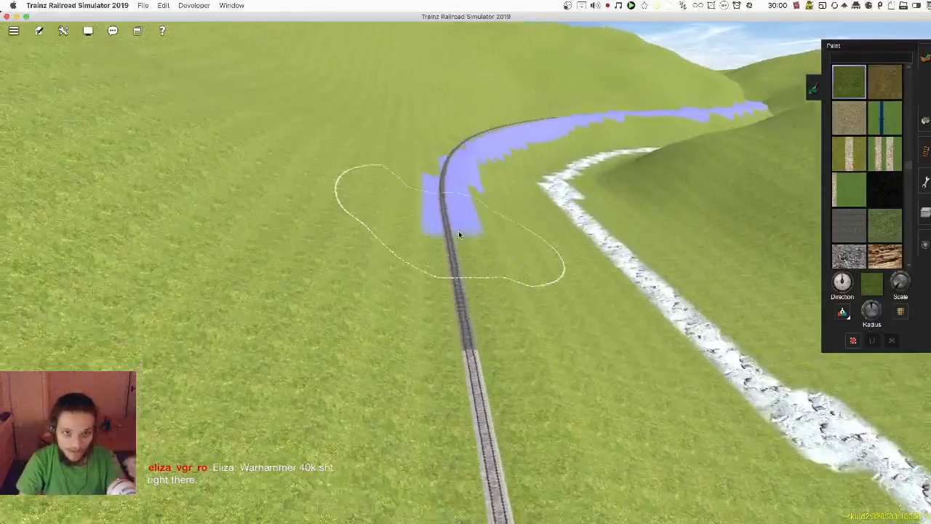
key("Right")
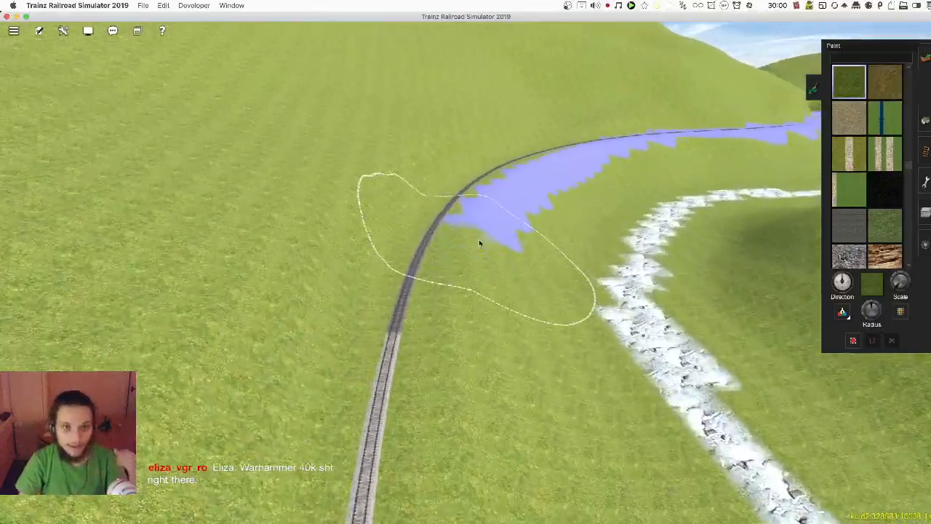
key("Right")
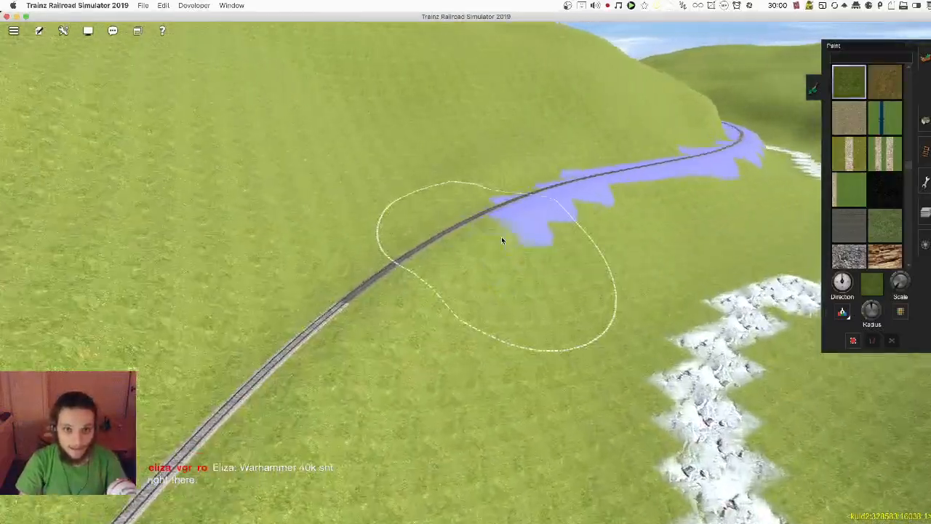
key("Right")
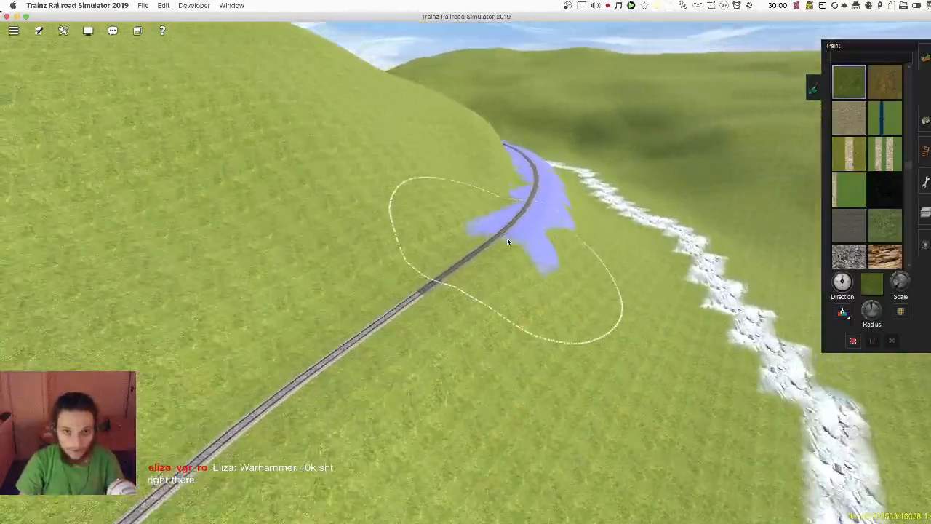
Step: Paint grass over the purple strip through the track bends around the foot of the hillside, where the river swings away
key("Right")
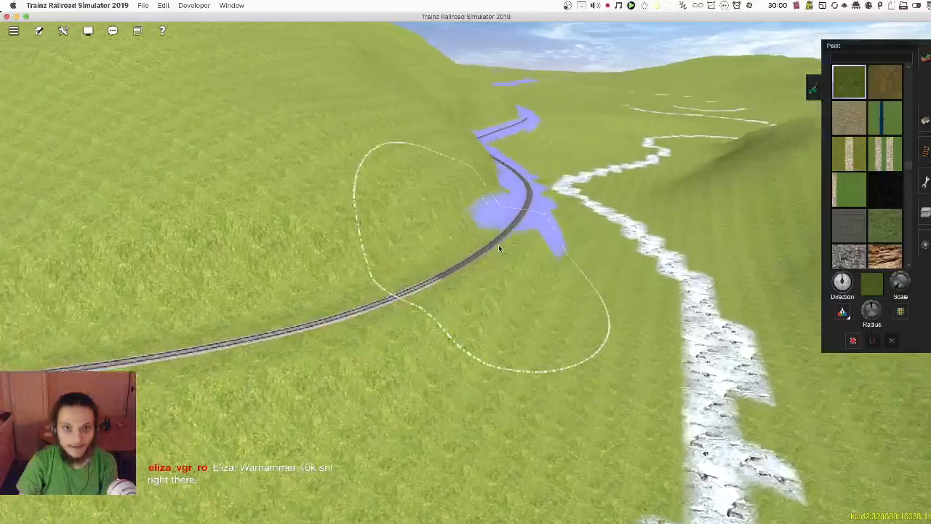
key("Right")
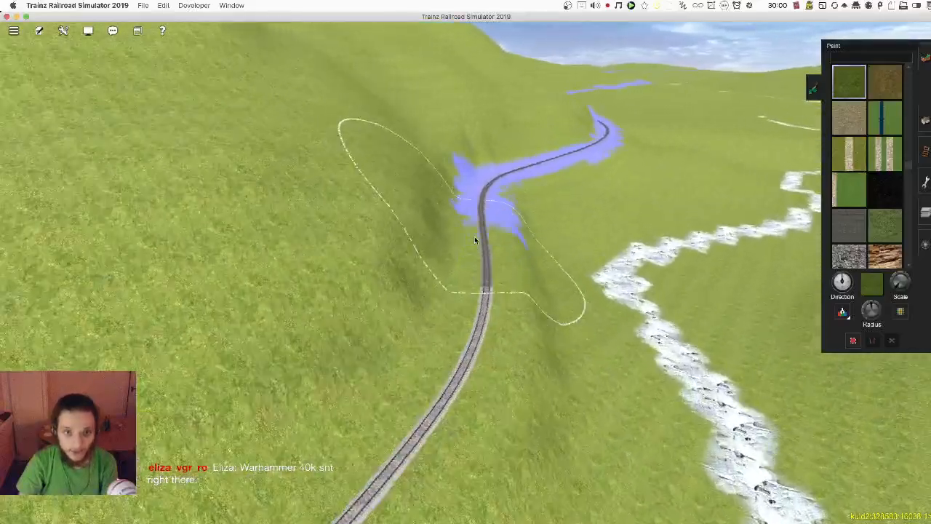
key("Right")
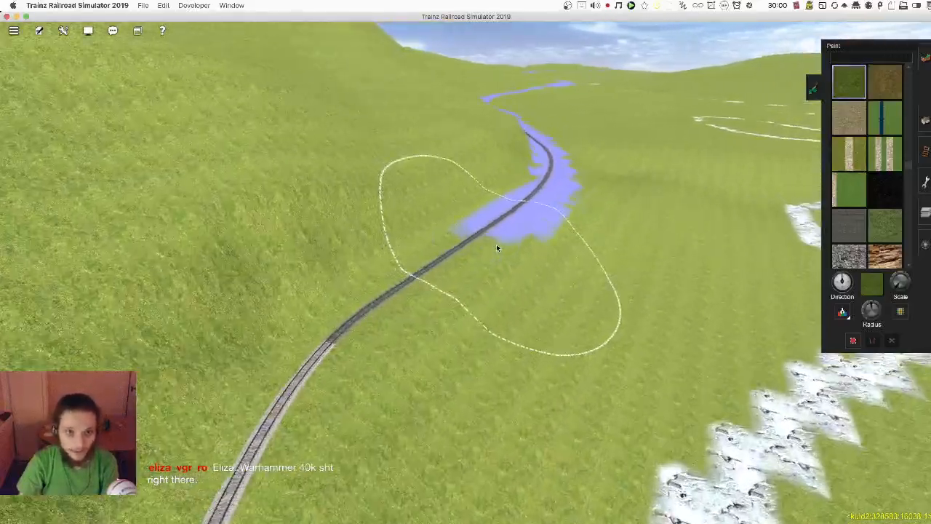
key("Right")
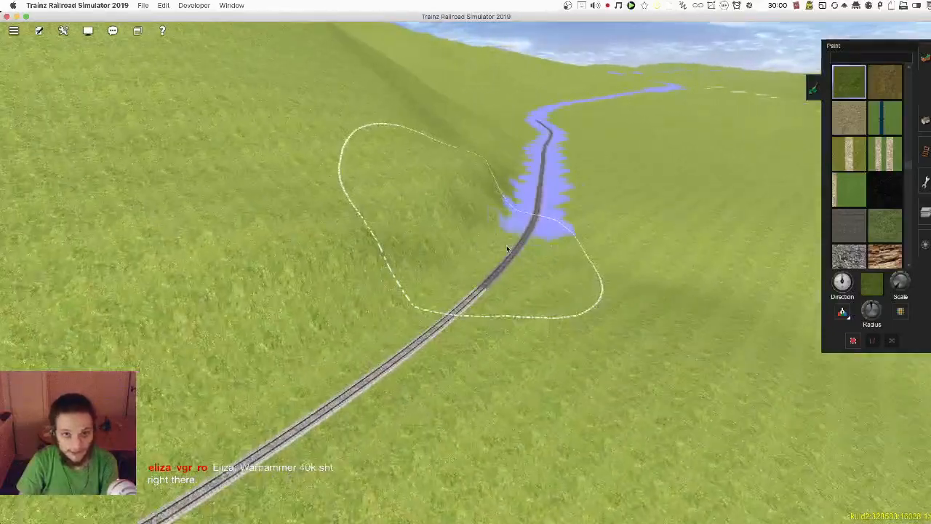
key("Right")
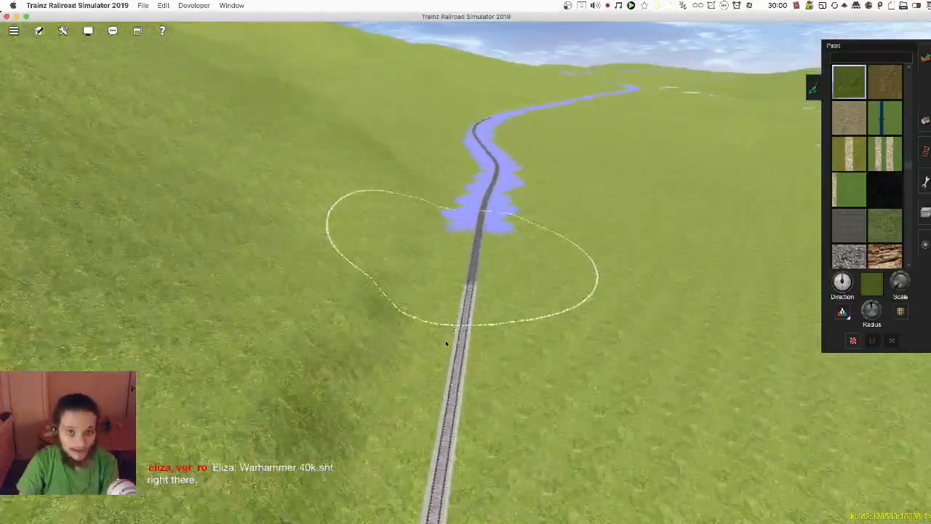
key("Up")
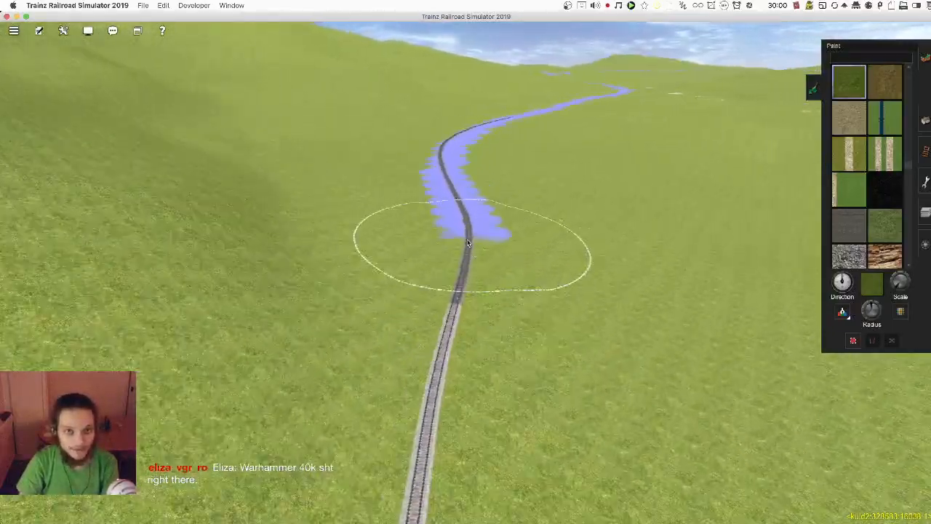
Step: Paint grass over the purple strip along the winding track across the open, flat valley floor beyond the hillside
key("Up")
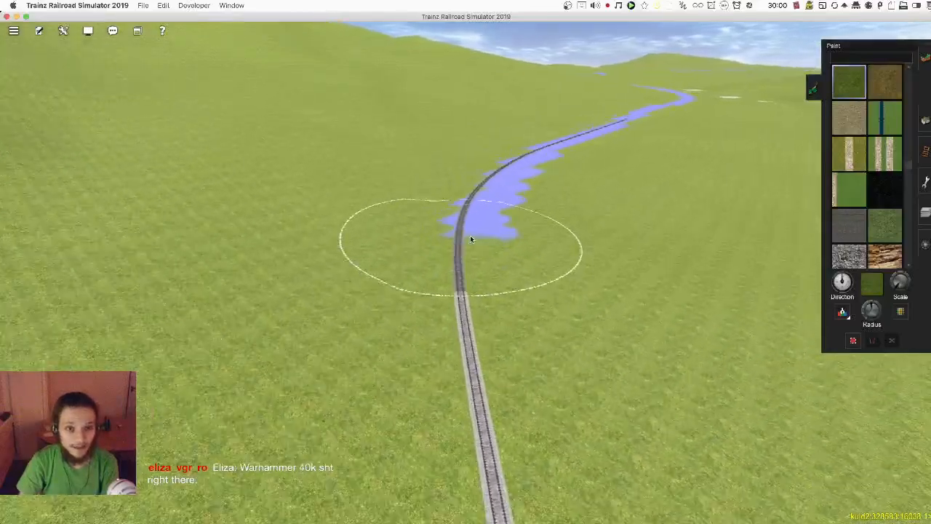
key("Up")
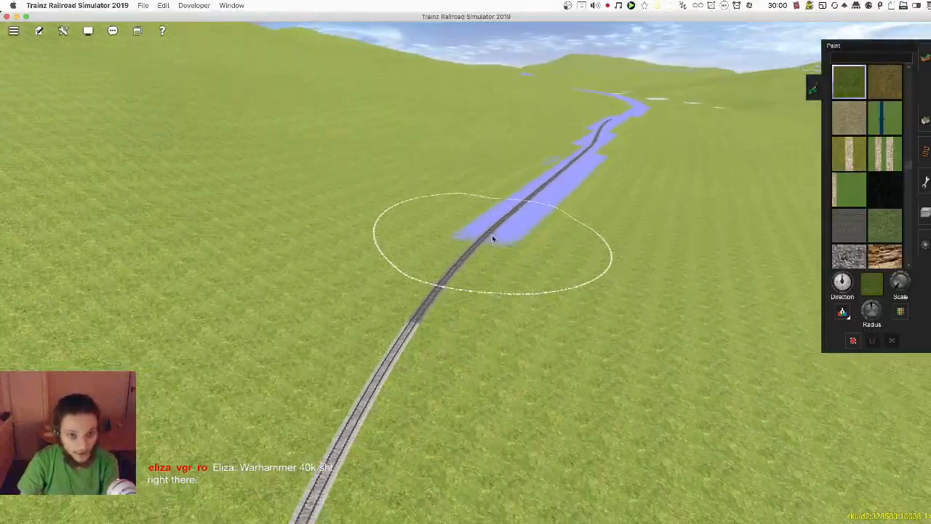
key("Right")
key("Right")
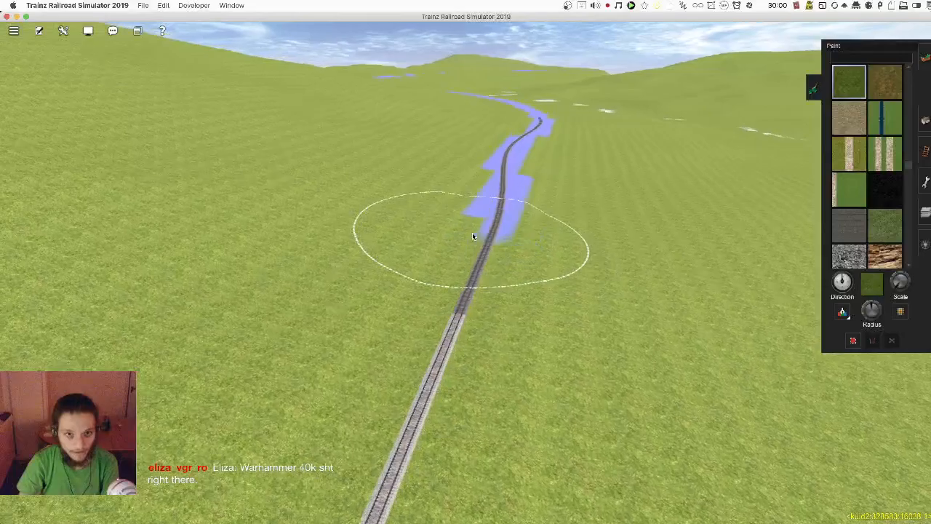
key("Up")
key("Right")
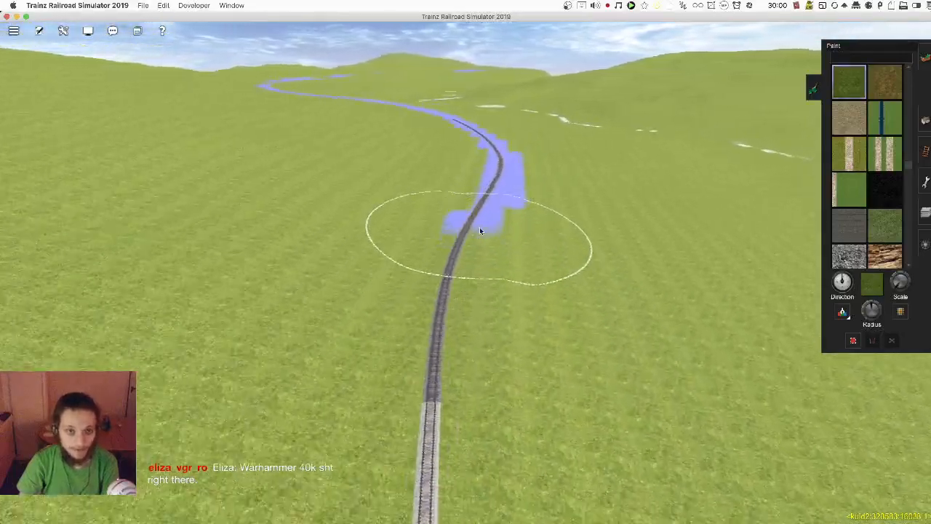
key("Up")
key("Left")
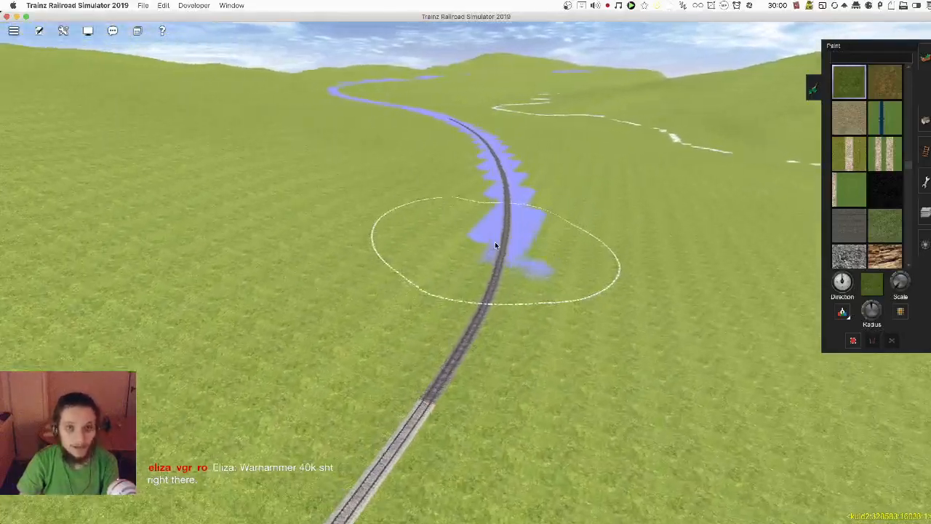
key("Left")
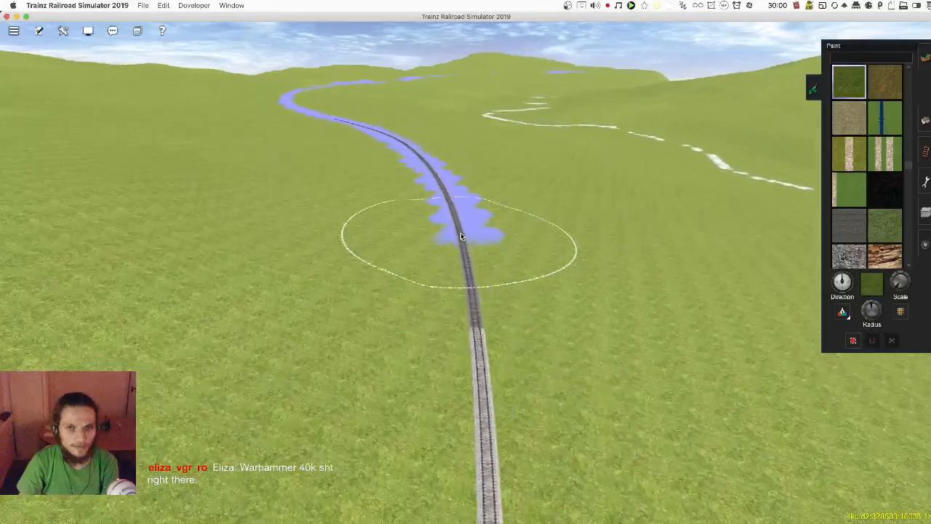
key("Left")
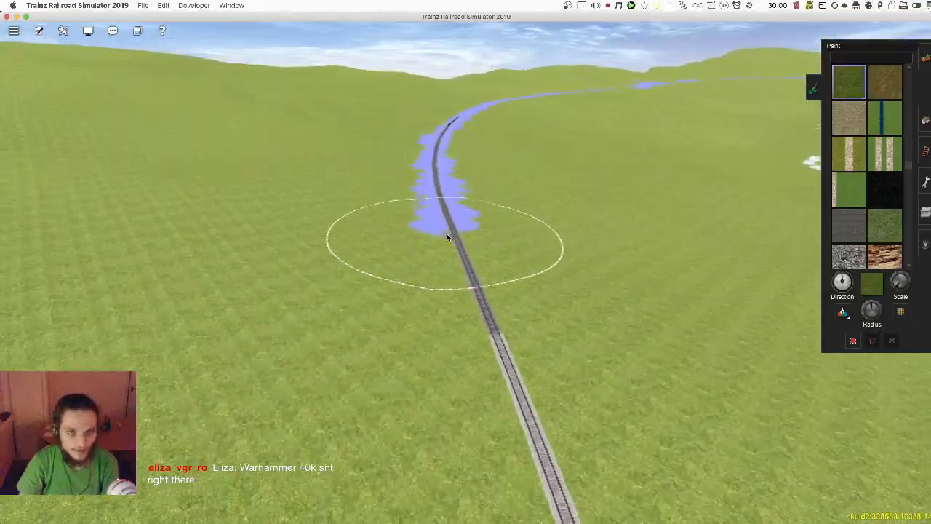
key("Left")
key("Left")
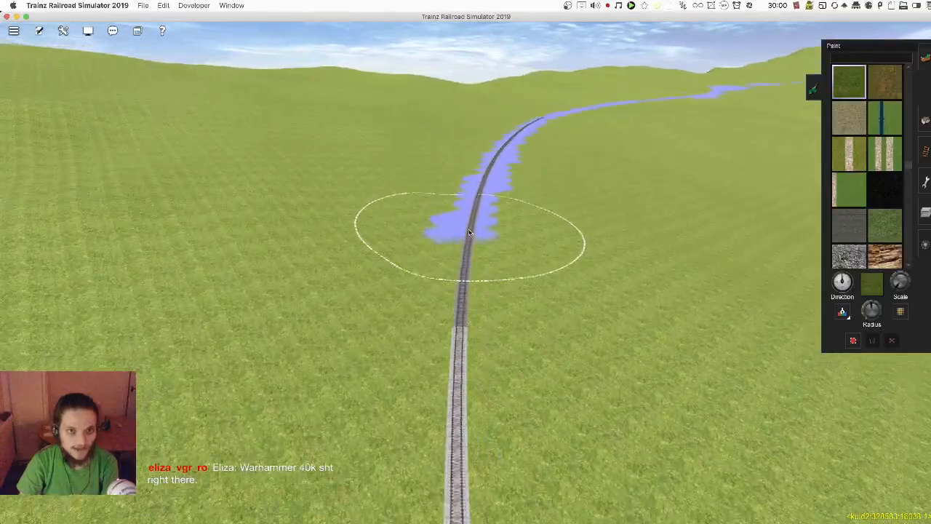
key("Left")
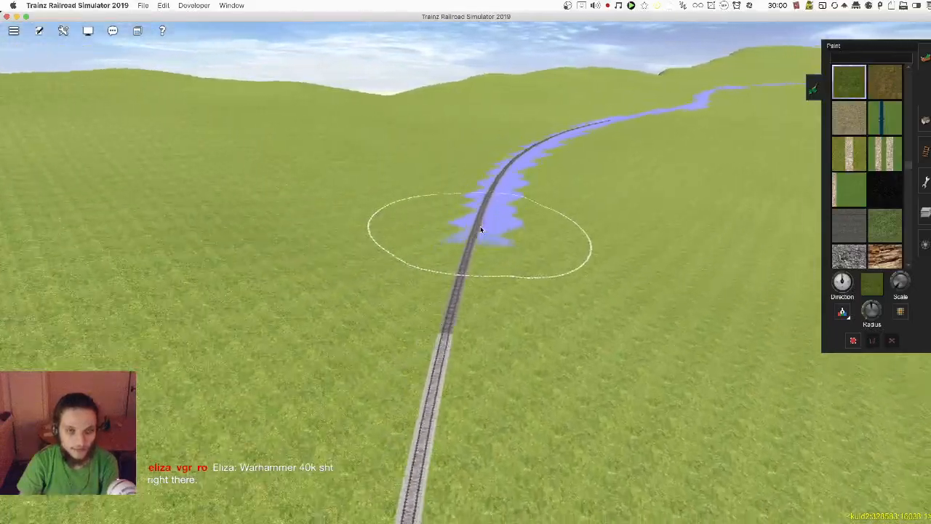
key("Left")
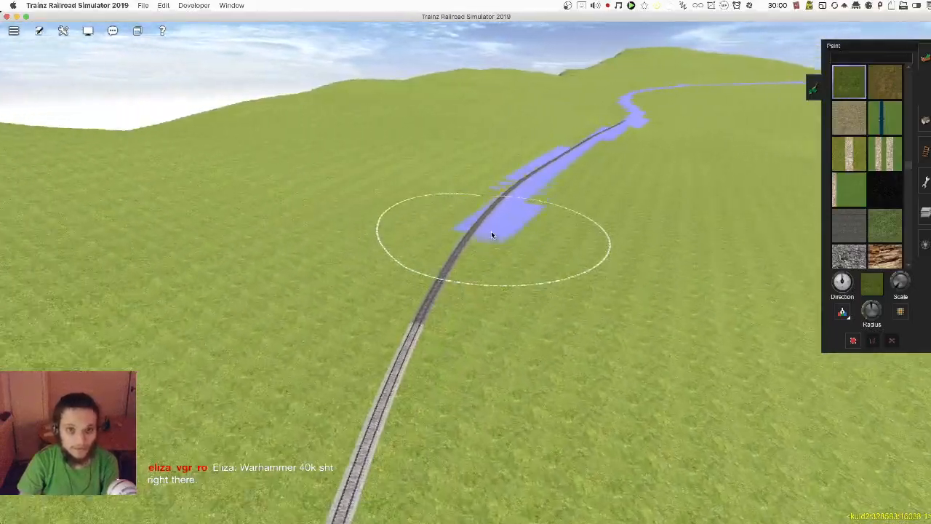
Step: Paint grass over the blocky purple patches that stray to one side of the track on the curves before the large hill
key("Right")
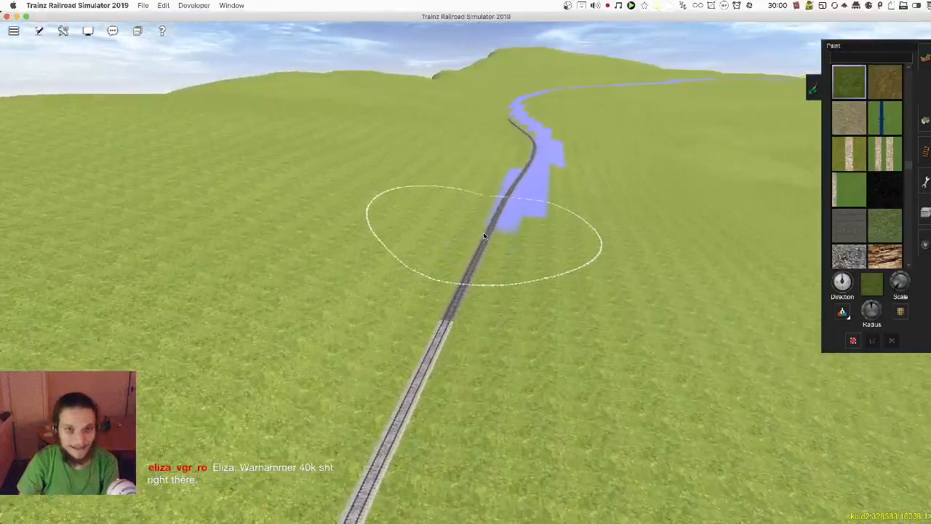
key("Right")
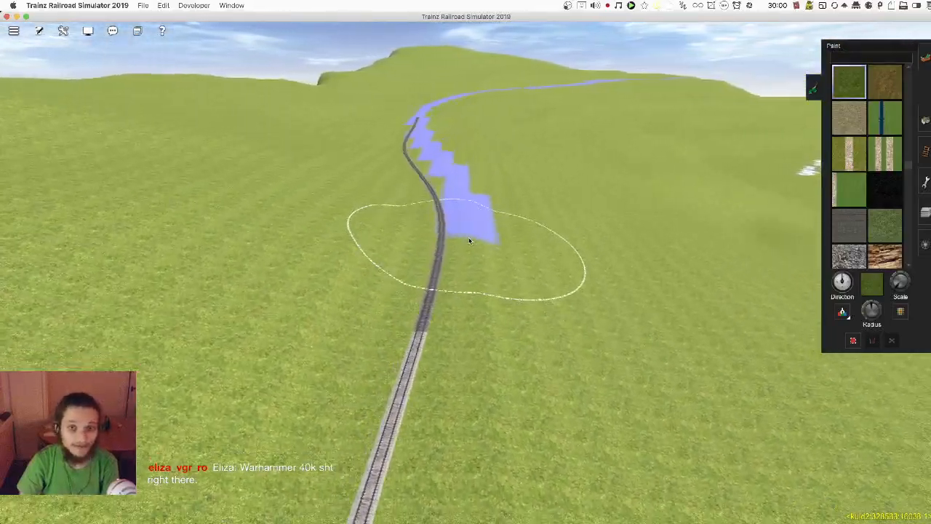
key("Left")
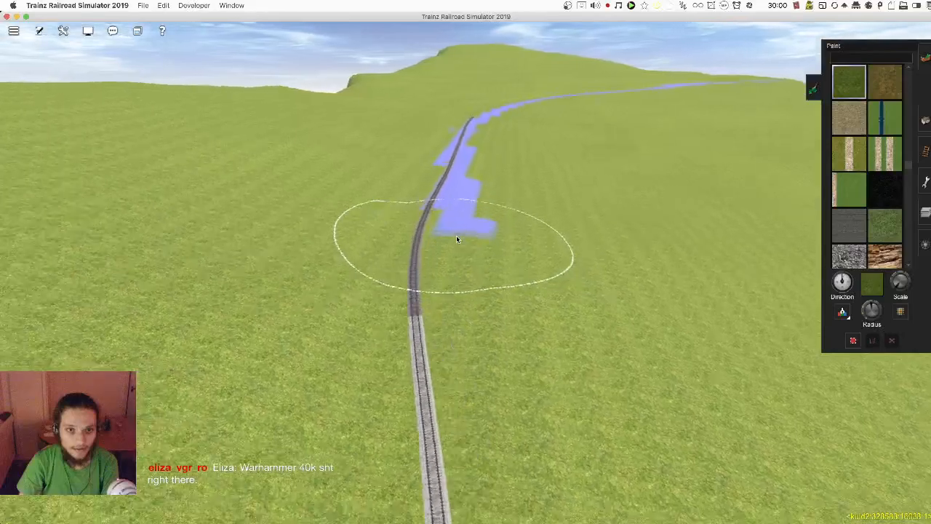
key("Right")
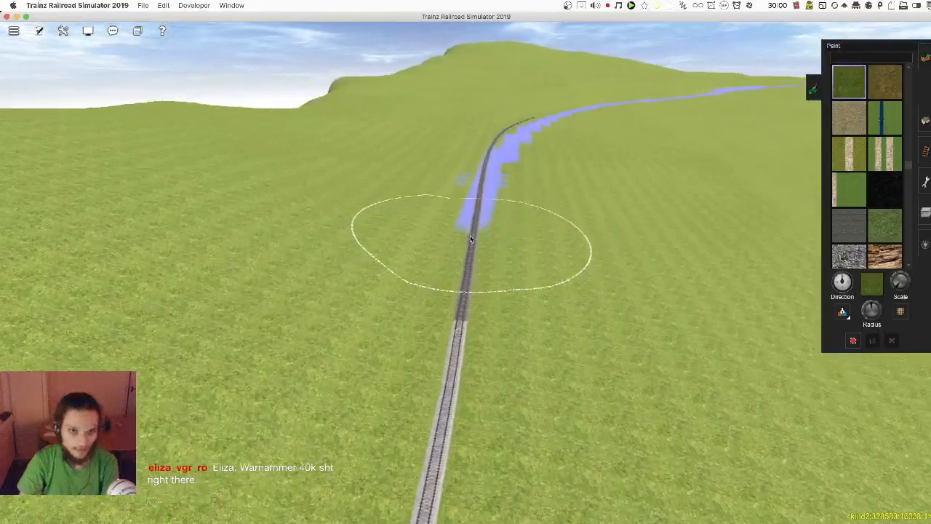
key("Left")
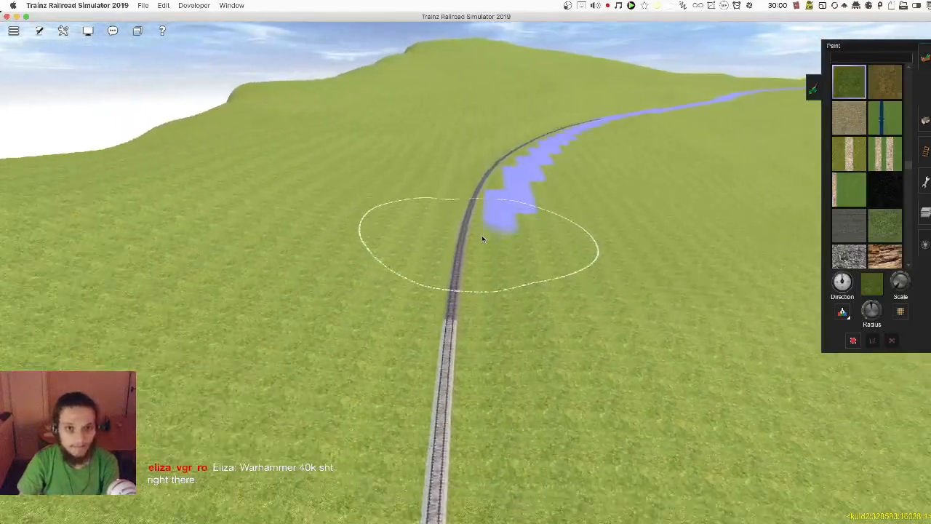
key("Left")
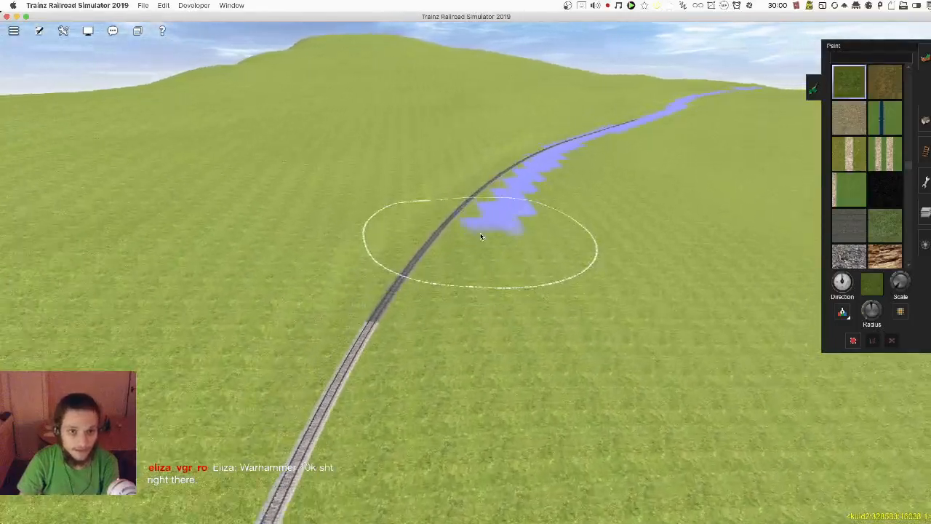
Step: Paint grass over the purple strip along the curving track on the slope below the large hill
key("Right")
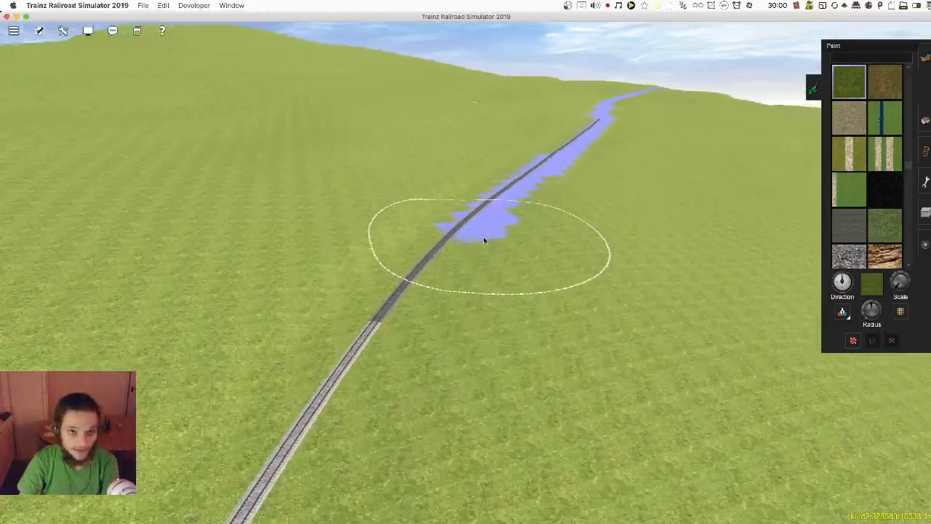
key("Right")
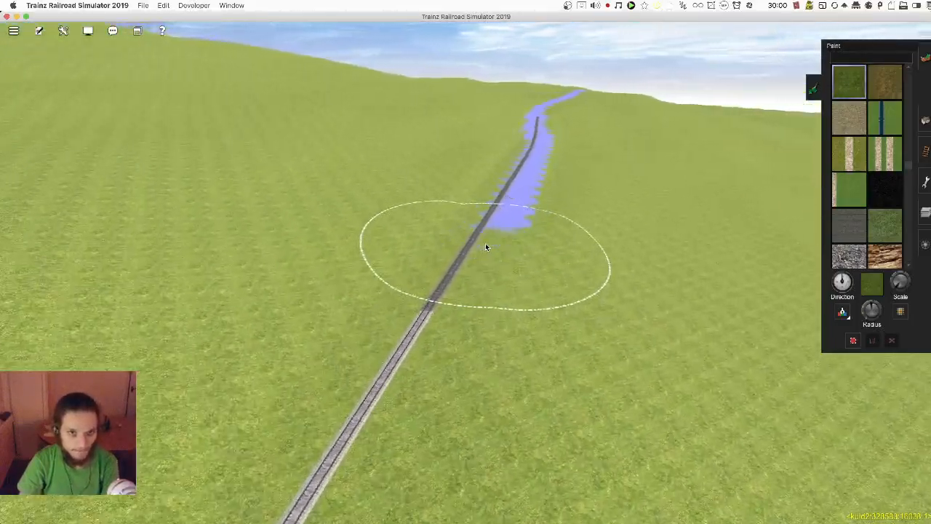
key("Right")
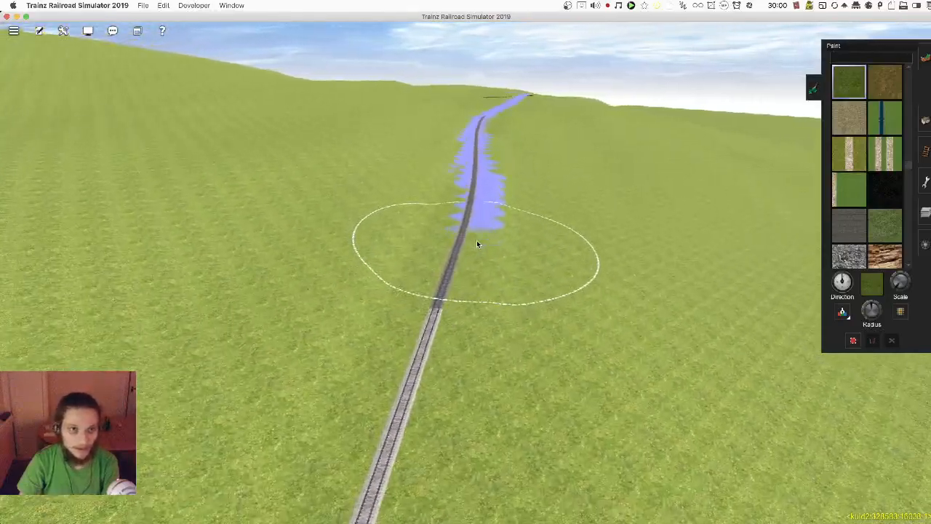
key("Right")
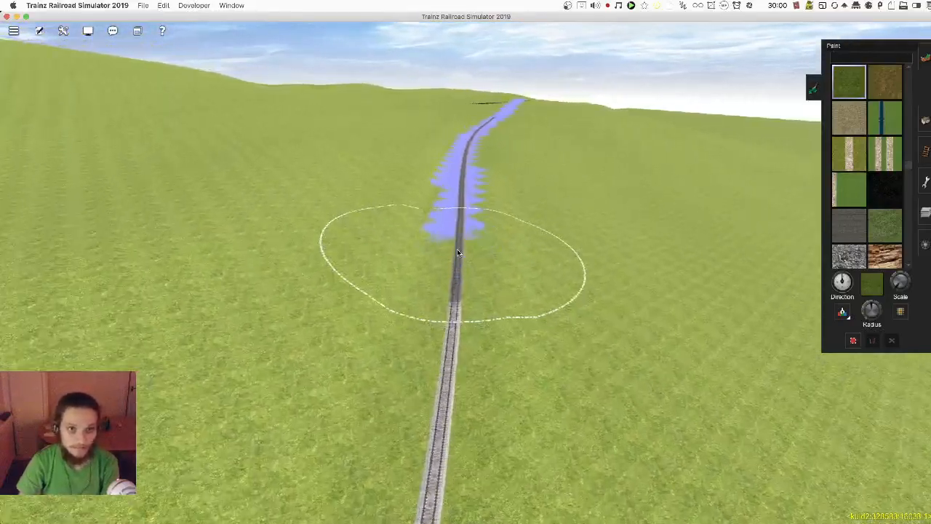
key("Right")
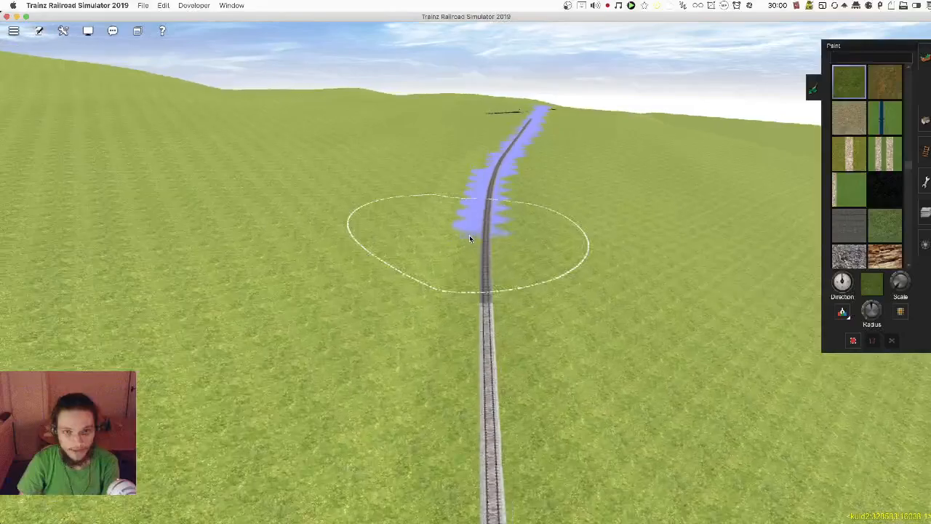
Step: Paint grass over the last purple stretch on the straight track, past the loose trestle pieces to the track's end
key("Right")
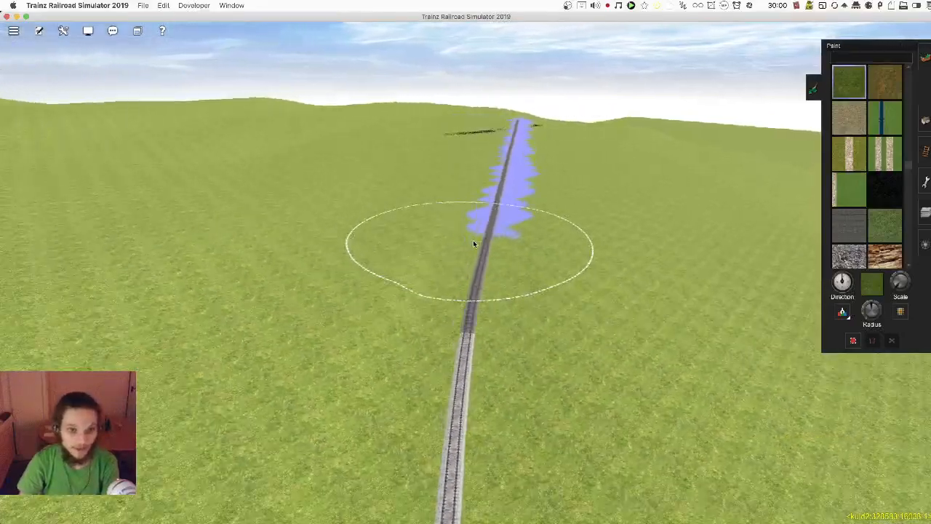
key("Right")
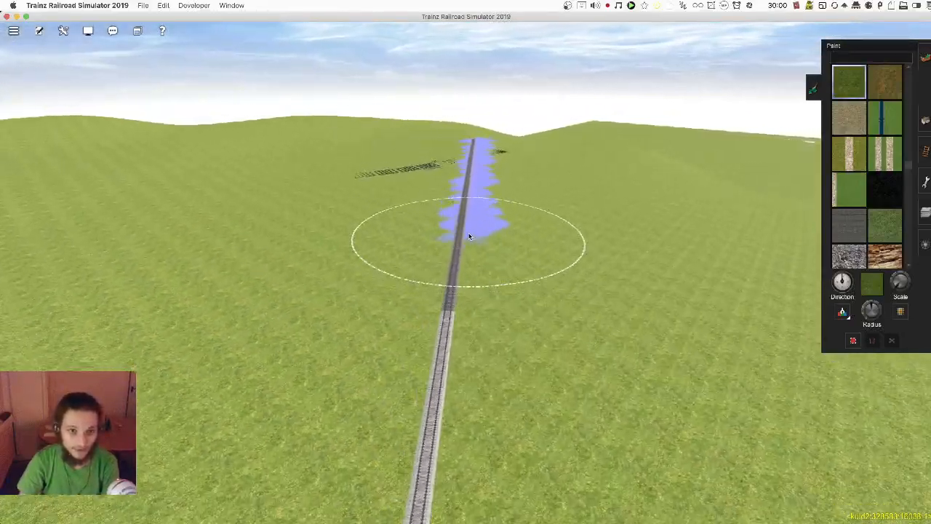
key("Right")
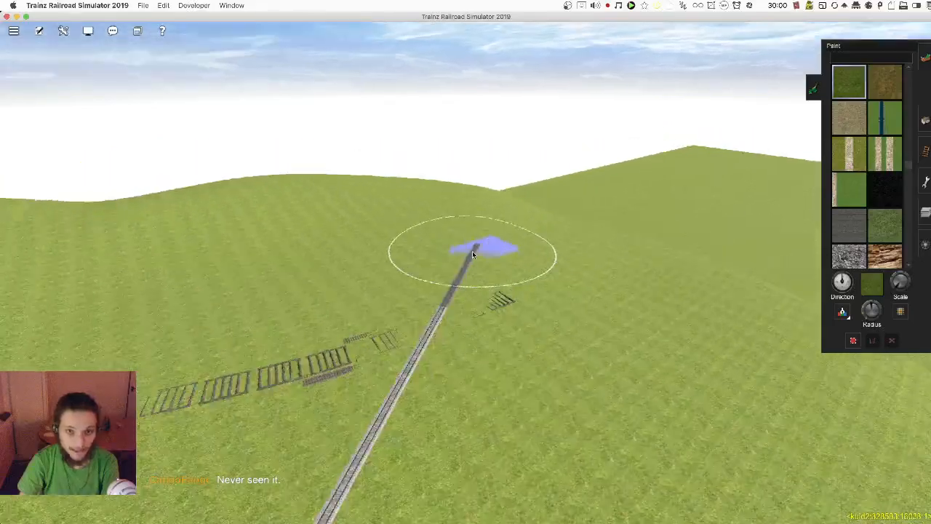
key("Right")
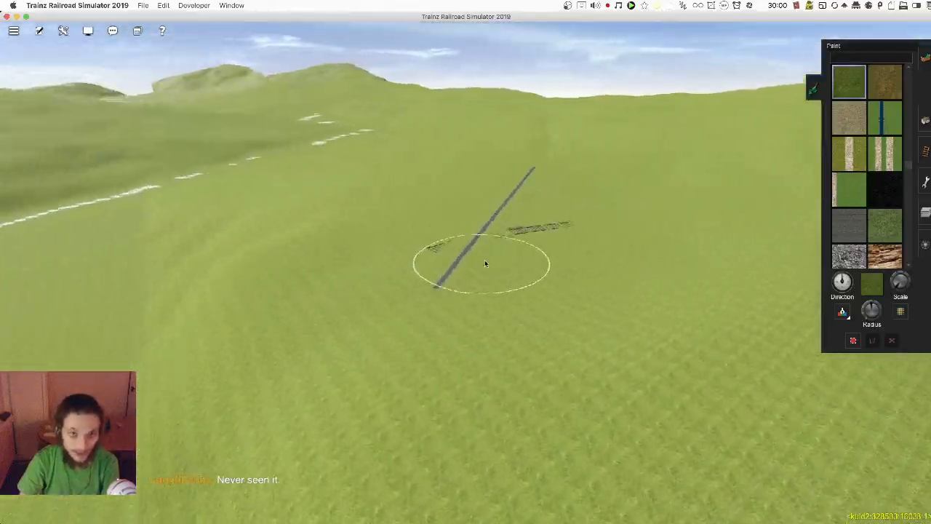
Step: Inspect the cleared track from the loose trestle pieces to the next curve for leftover purple texture
scroll(468, 264, "up", 3)
key("Down")
key("Up")
scroll(468, 263, "up", 3)
key("Down")
key("w")
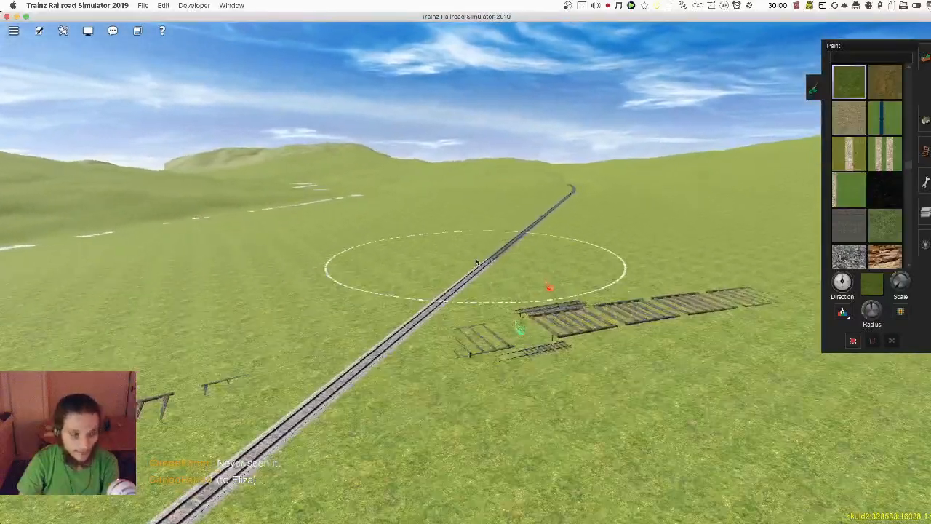
key("Right")
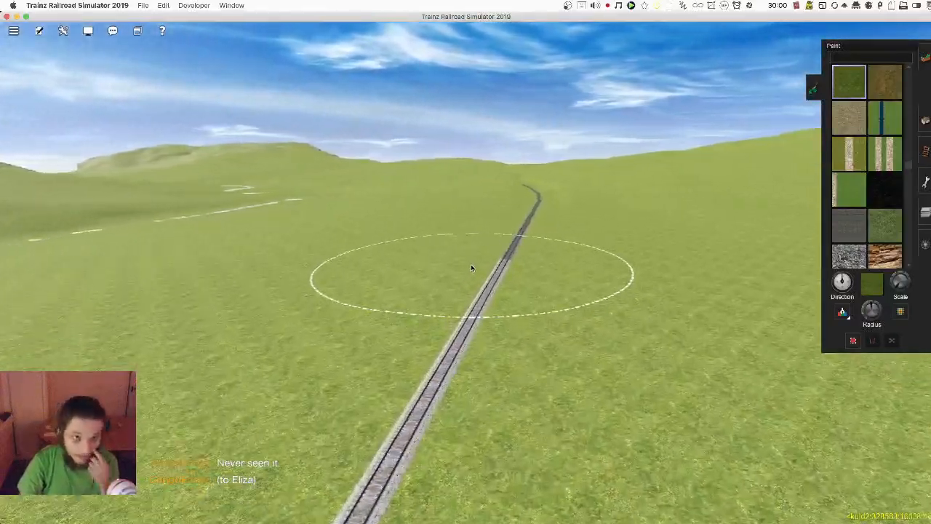
scroll(492, 307, "down", 3)
key("Right")
scroll(481, 260, "up", 3)
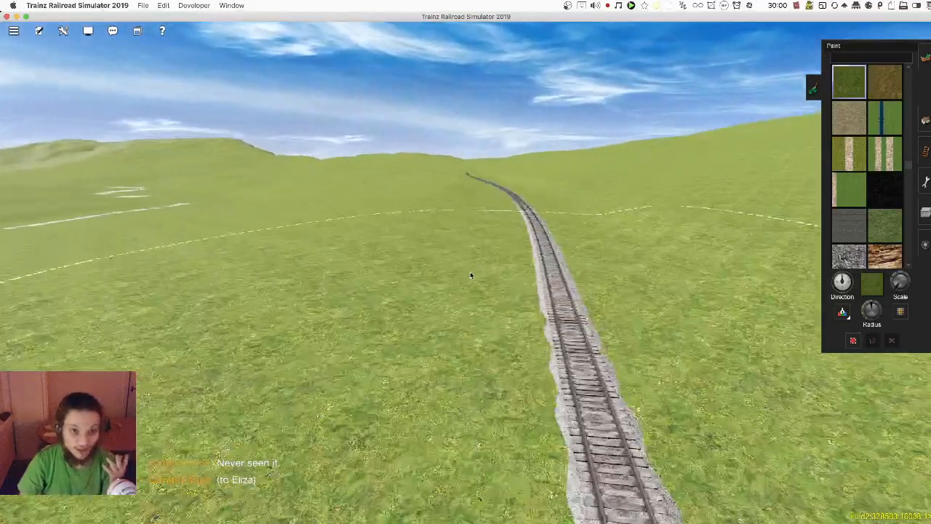
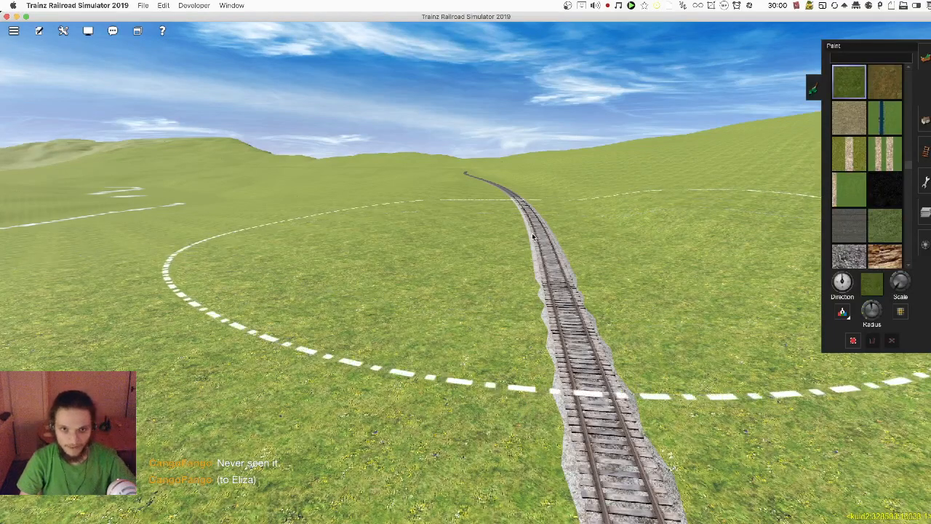
Step: Survey the white river guide texture from the outer terrain edge up the valley to the bend beside the track
key("Left")
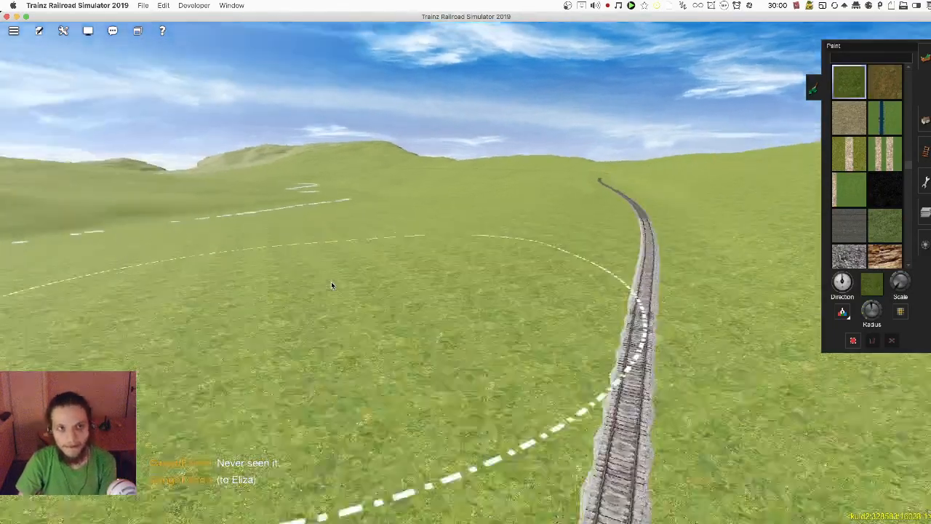
key("Up")
key("Left")
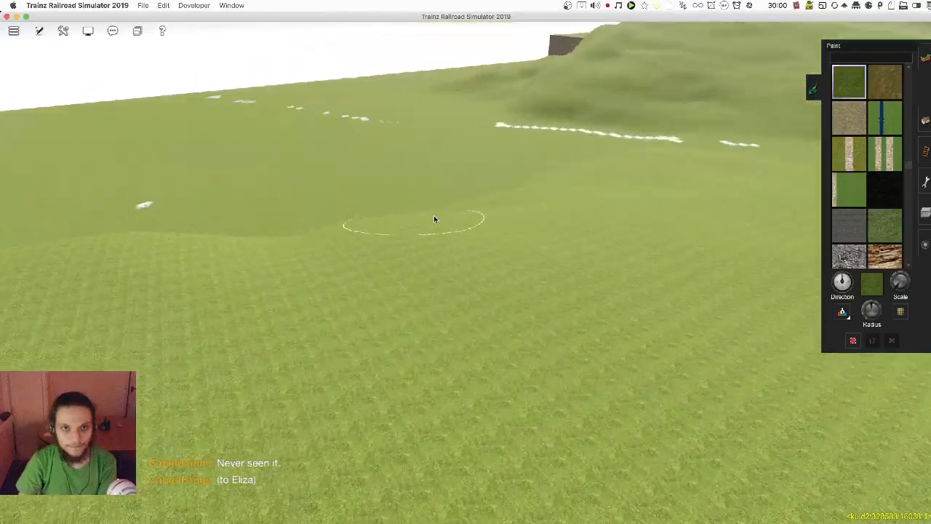
right_click_drag(447, 162, 465, 252)
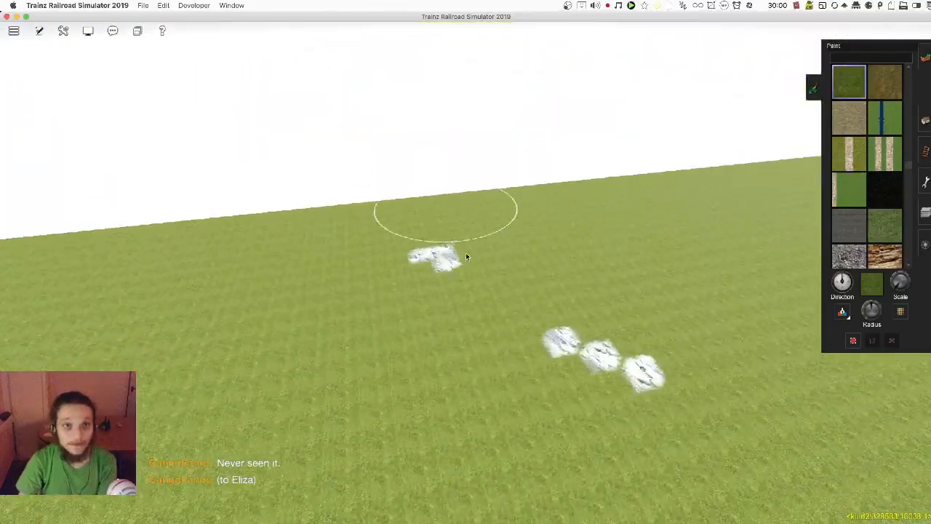
key("Right")
scroll(459, 118, "down", 15)
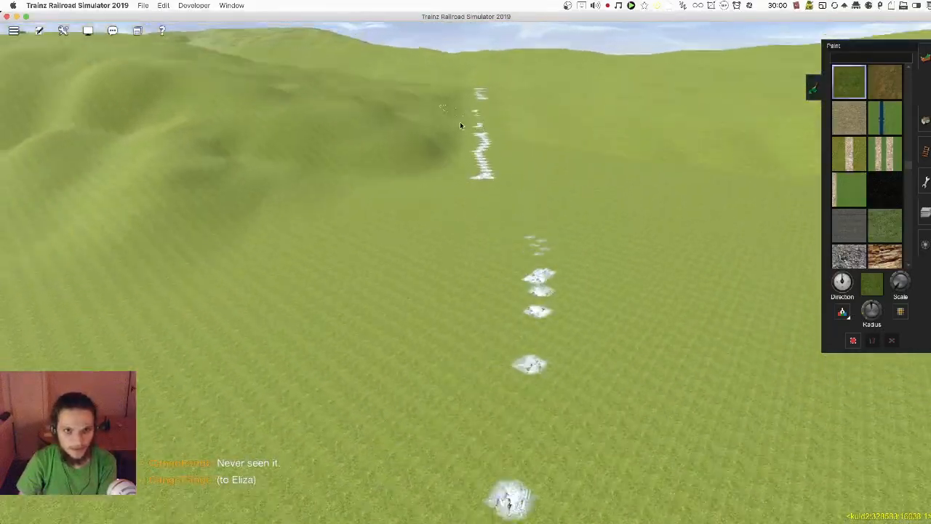
scroll(399, 120, "up", 10)
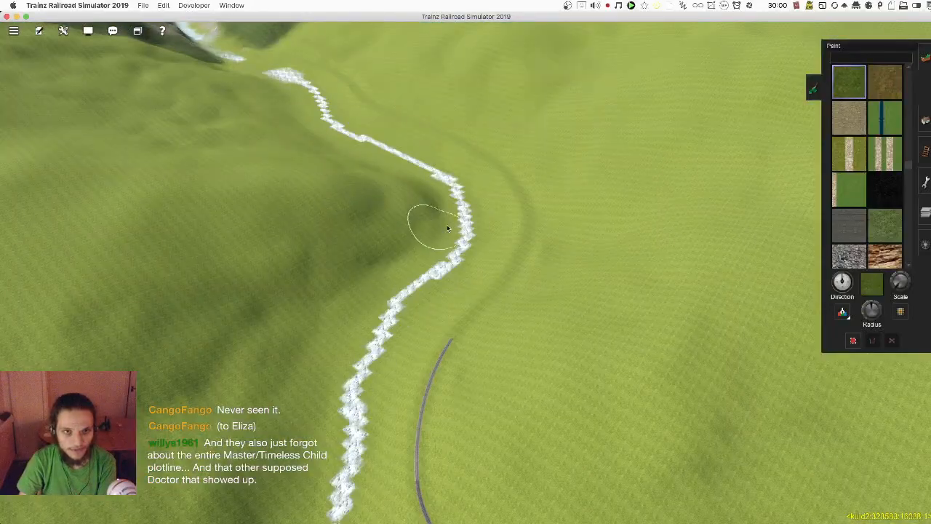
scroll(447, 229, "up", 5)
right_click(497, 243)
key("Right")
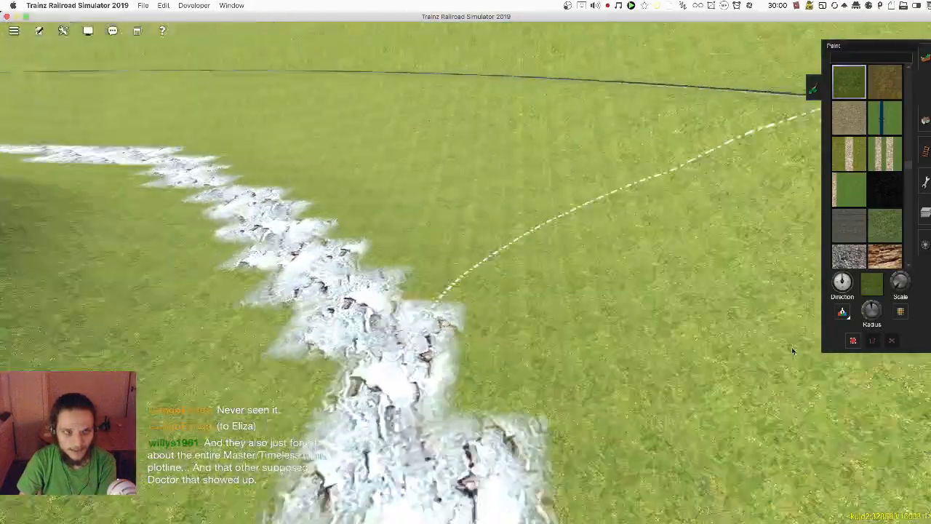
Step: Follow the white river guide around the foot of the hill to where it meets the finished river by the forest
right_click(584, 200)
scroll(489, 219, "down", 4)
key("Right")
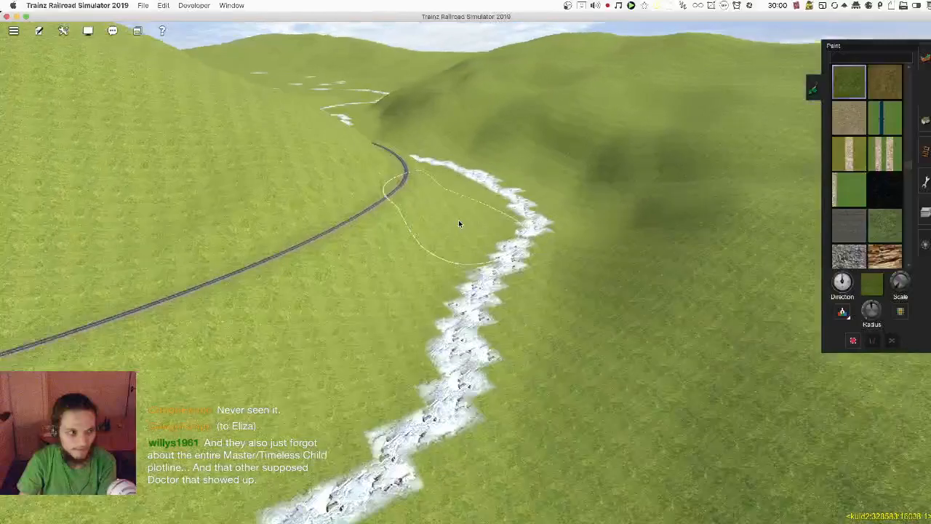
right_click(458, 220)
right_click(451, 200)
right_click(448, 195)
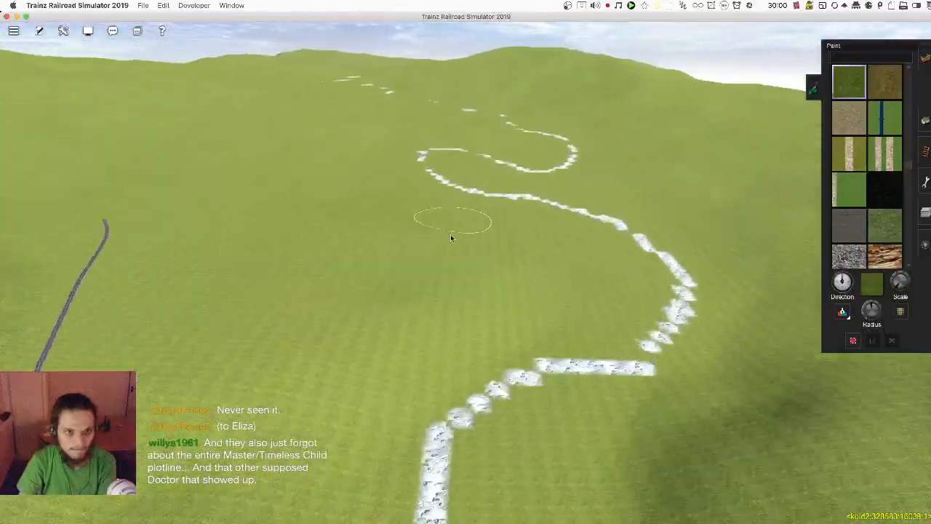
right_click(684, 368)
key("Right")
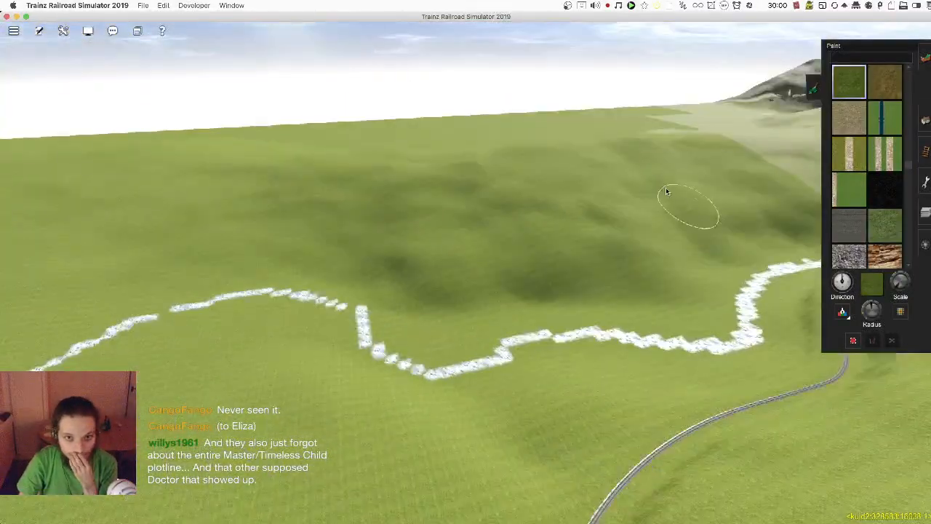
right_click(539, 153)
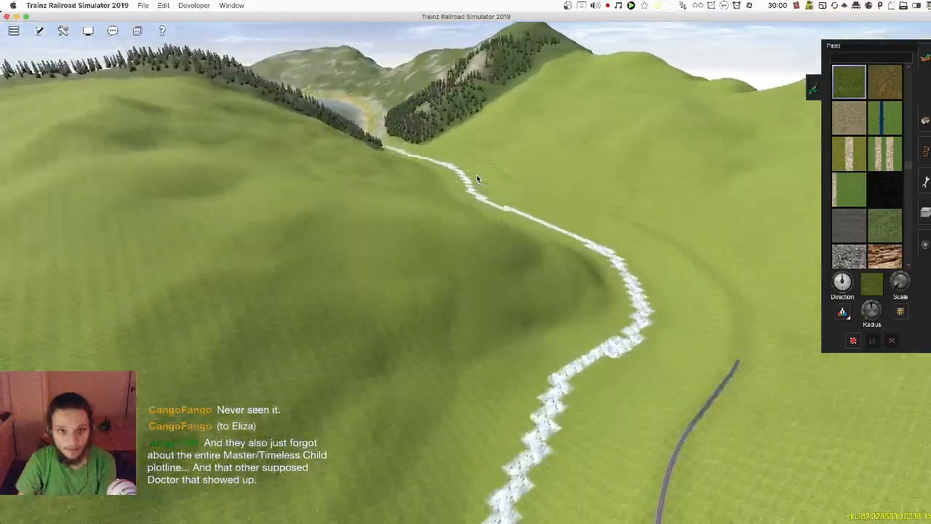
right_click(477, 174)
right_click(390, 158)
key("Right")
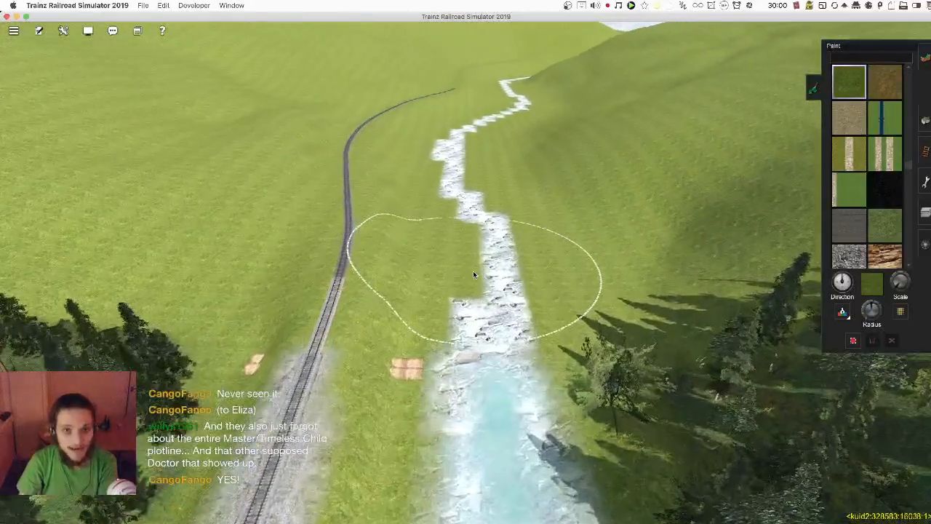
Step: Paint grass over the white river guide from the end of the finished river through the bends and out into the valley
mouse_move(473, 272)
left_mouse_down()
mouse_move(478, 282)
mouse_move(482, 238)
mouse_move(441, 225)
mouse_move(458, 249)
mouse_move(490, 232)
mouse_move(488, 247)
mouse_move(466, 222)
mouse_move(441, 253)
mouse_move(466, 217)
mouse_move(491, 235)
mouse_move(477, 248)
mouse_move(502, 242)
mouse_move(445, 235)
mouse_move(429, 250)
mouse_move(427, 242)
mouse_move(499, 239)
mouse_move(440, 243)
mouse_move(477, 241)
mouse_move(504, 262)
mouse_move(439, 235)
mouse_move(411, 257)
mouse_move(416, 270)
mouse_move(439, 253)
mouse_move(449, 291)
mouse_move(379, 216)
left_mouse_up()
key("Up")
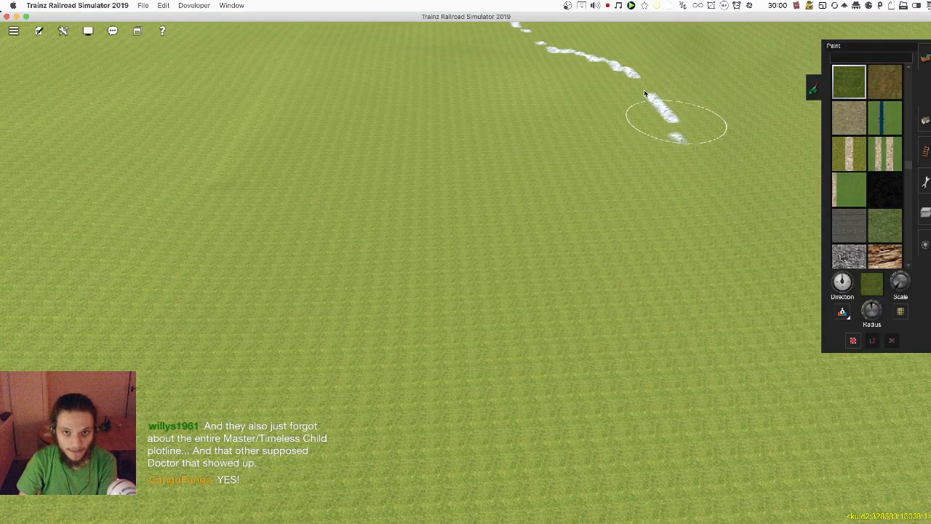
key("Down")
key("Left")
key("Left")
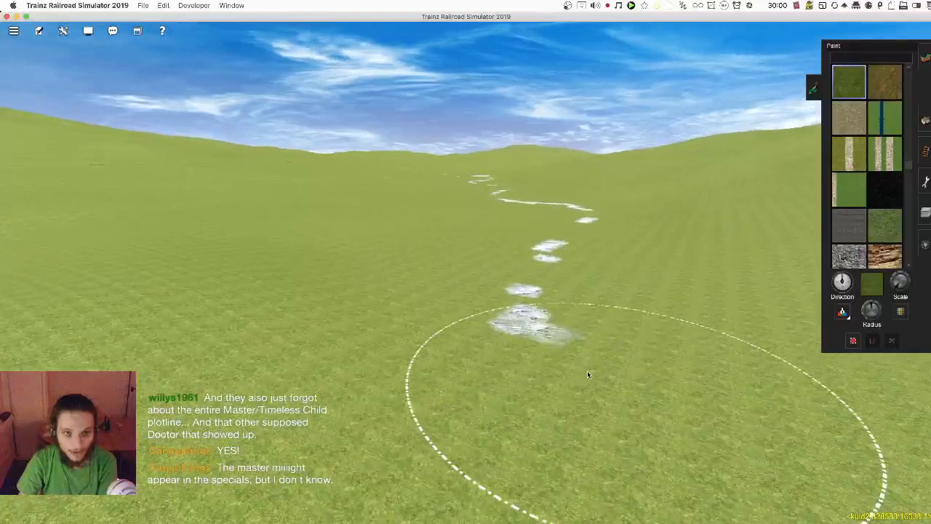
Step: Paint grass over the broken white patches and the first zigzag of the river guide on the open valley floor
right_click(567, 221)
left_click(468, 311)
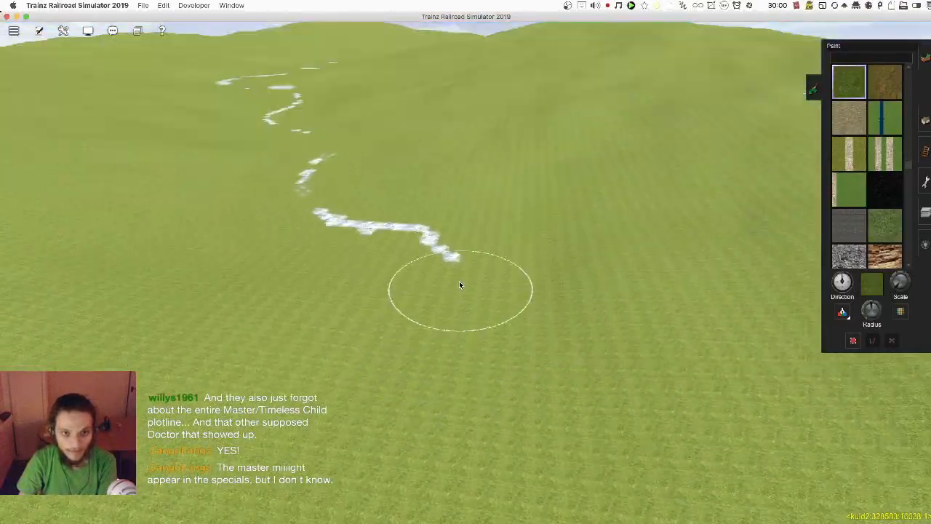
key("Up")
left_click(460, 285)
key("Down")
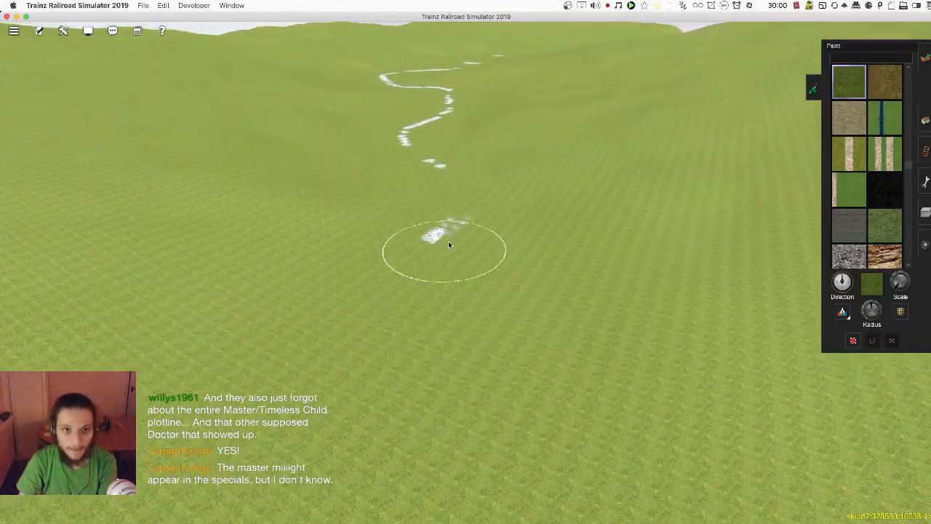
scroll(451, 284, "up", 2)
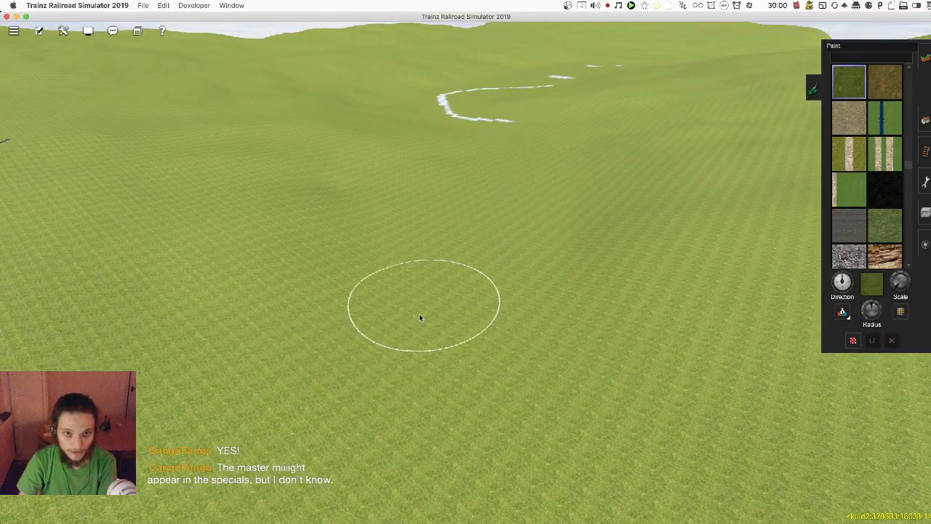
key("w")
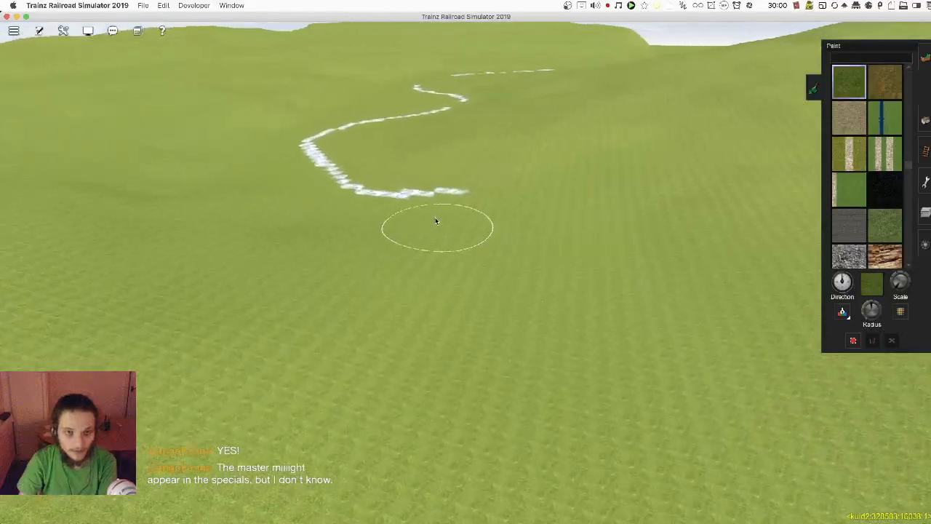
Step: Paint grass over the wide white river loop and the winding guide line farther up the valley
key("Right")
key("Left")
mouse_move(555, 246)
left_mouse_down()
mouse_move(430, 299)
mouse_move(437, 274)
mouse_move(426, 255)
mouse_move(459, 249)
mouse_move(445, 272)
mouse_move(482, 235)
mouse_move(488, 252)
mouse_move(474, 243)
mouse_move(435, 254)
mouse_move(446, 266)
mouse_move(436, 260)
mouse_move(465, 254)
mouse_move(470, 228)
mouse_move(476, 233)
left_mouse_up()
key("Left")
key("Left")
key("Left")
key("Left")
key("Left")
key("Left")
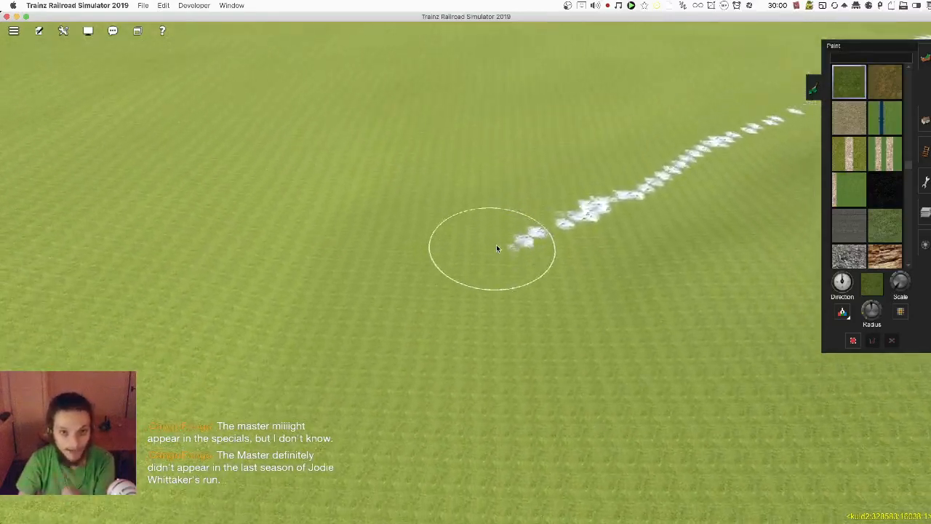
Step: Paint grass over the dotted white guide line running along the foot of the dark hillside
key("Left")
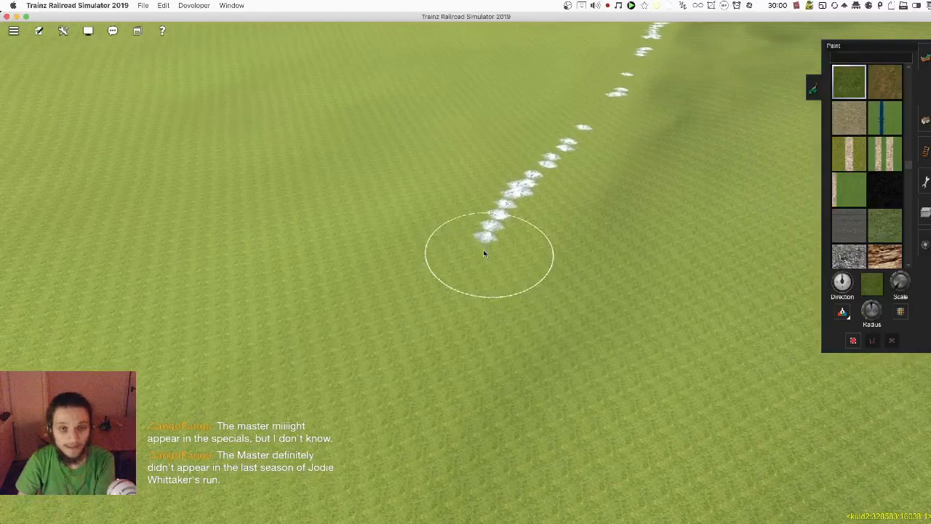
key("Left")
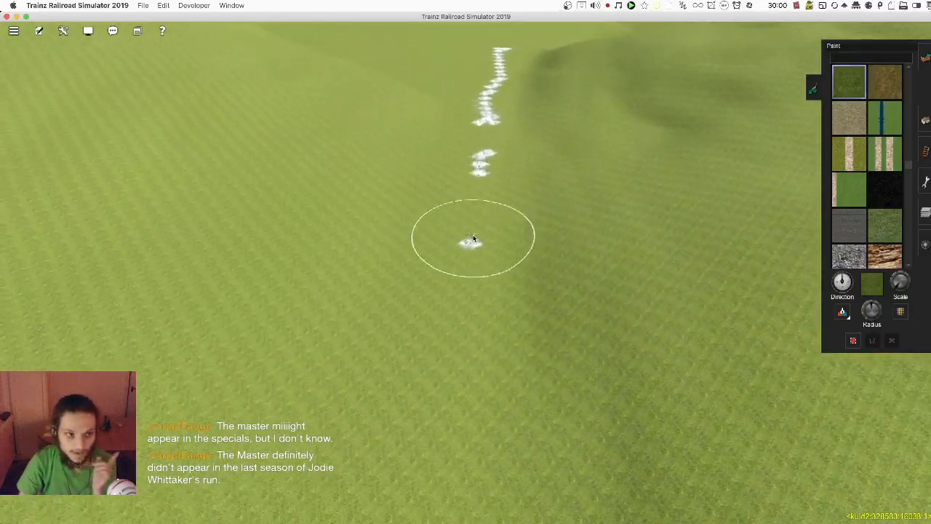
key("Up")
mouse_move(472, 236)
left_mouse_down()
mouse_move(452, 211)
mouse_move(488, 217)
mouse_move(472, 221)
mouse_move(453, 259)
mouse_move(413, 271)
left_mouse_up()
key("Up")
key("Up")
key("Up")
key("Left")
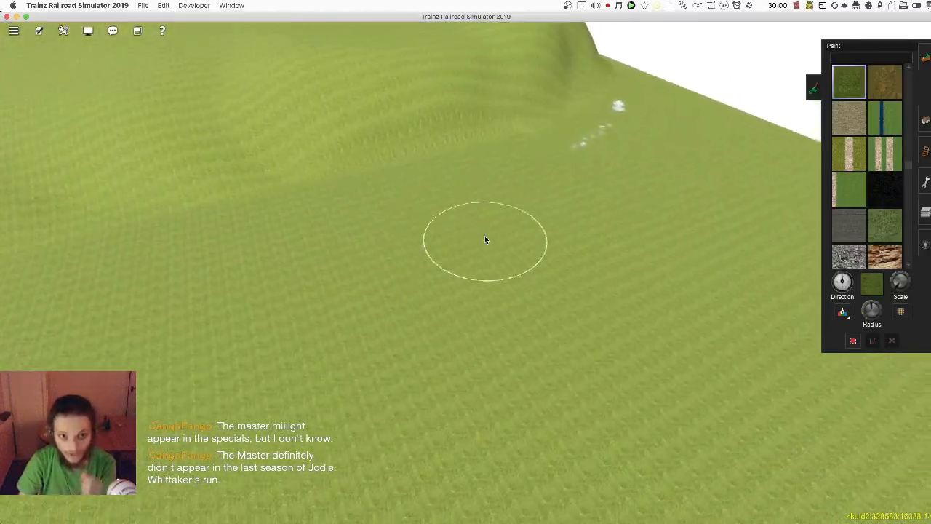
Step: Paint grass over the last white patches near the terrain edge and return to the track by the loose trestle pieces
key("Left")
mouse_move(502, 222)
left_mouse_down()
mouse_move(384, 210)
mouse_move(397, 181)
left_mouse_up()
key("Left")
key("Down")
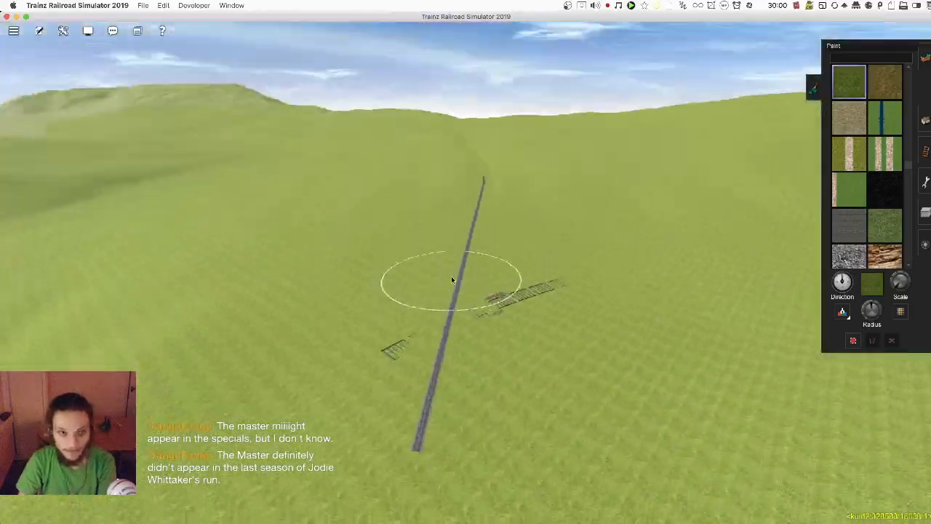
Step: Follow the track along the cleared valley to the end of the detailed river, checking the ground for leftover guide textures
key("Left")
scroll(480, 287, "up", 5)
scroll(483, 294, "down", 1)
scroll(472, 268, "down", 5)
key("Up")
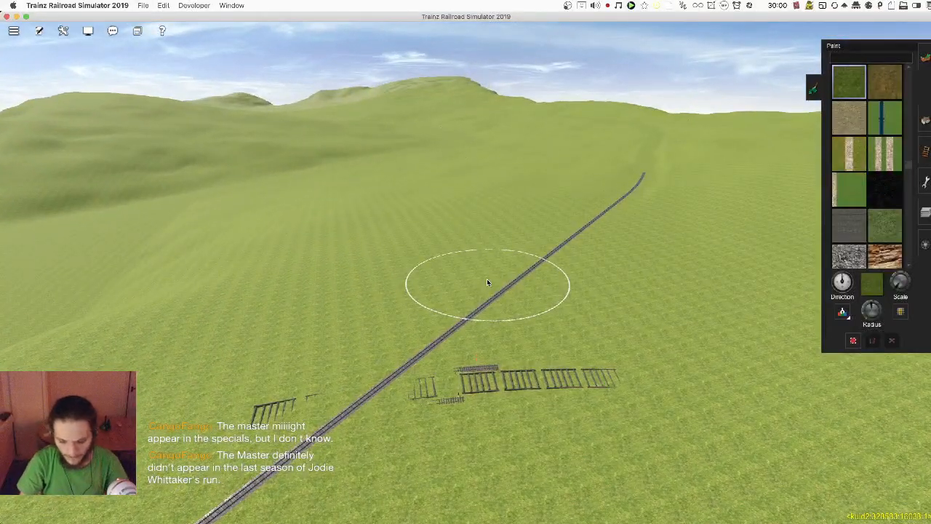
key("Right")
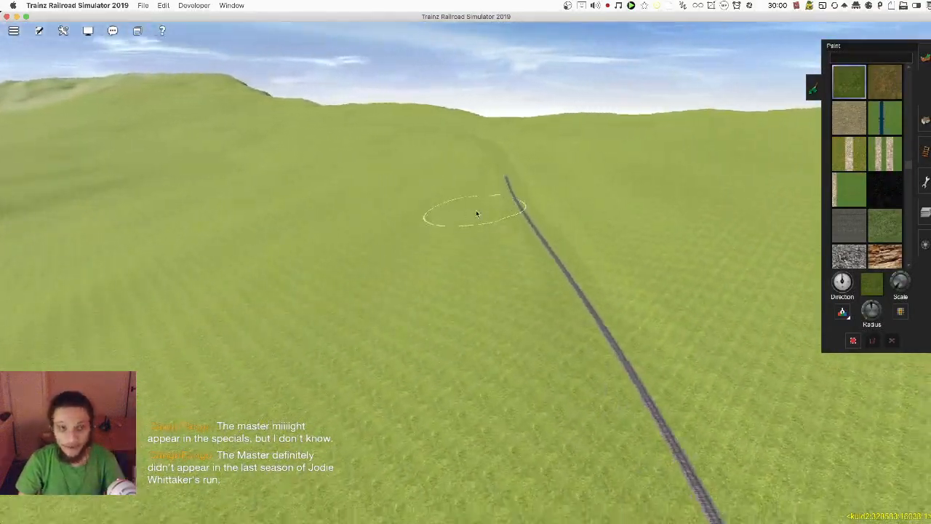
key("Left")
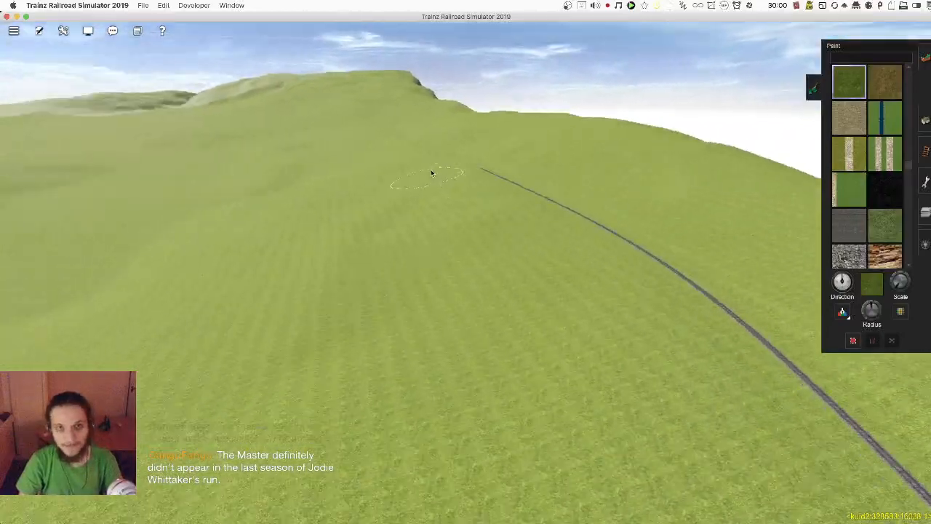
key("Right")
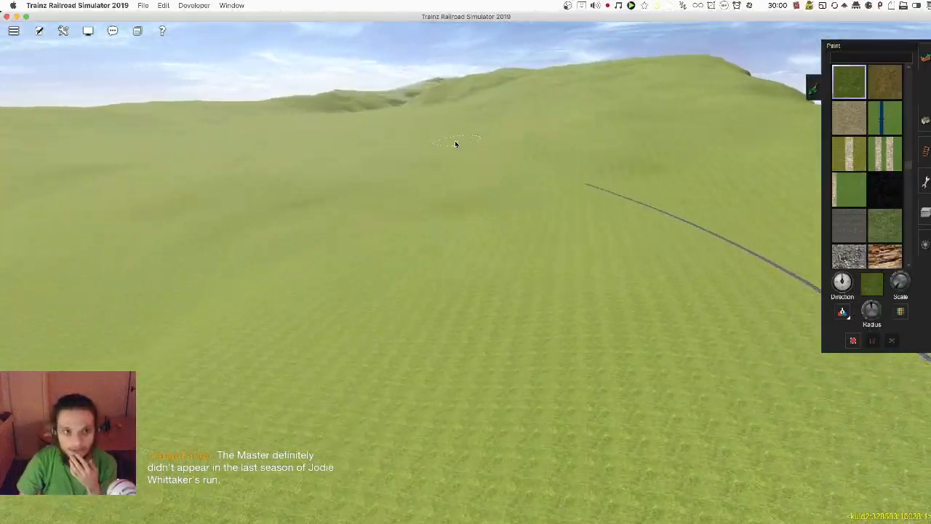
key("Right")
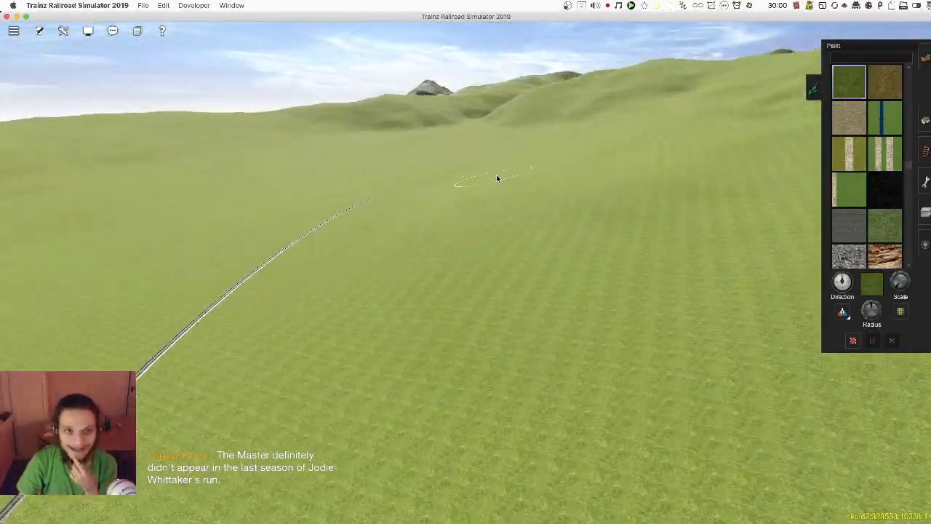
key("Left")
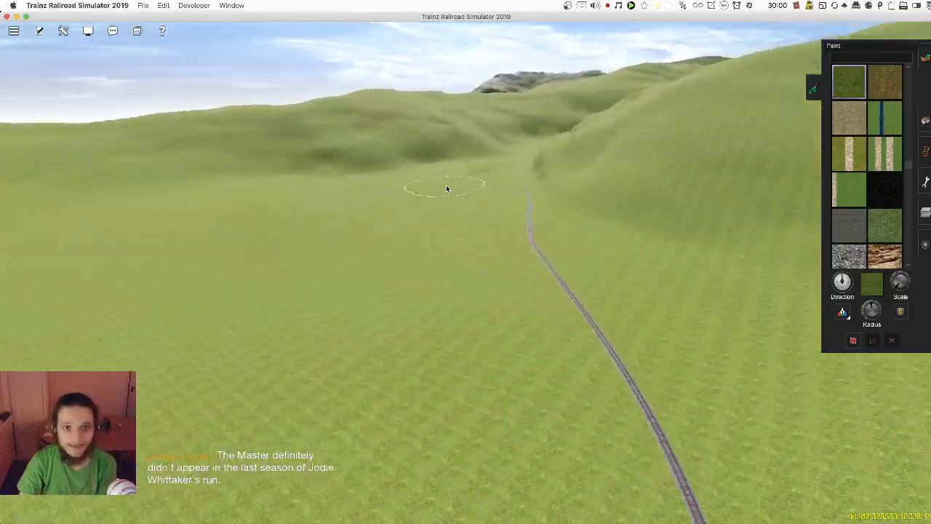
key("Right")
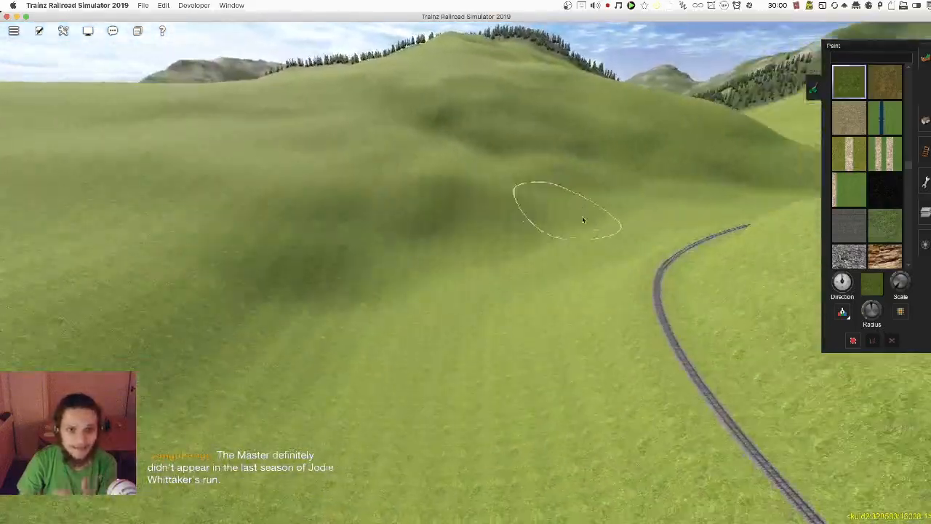
key("Left")
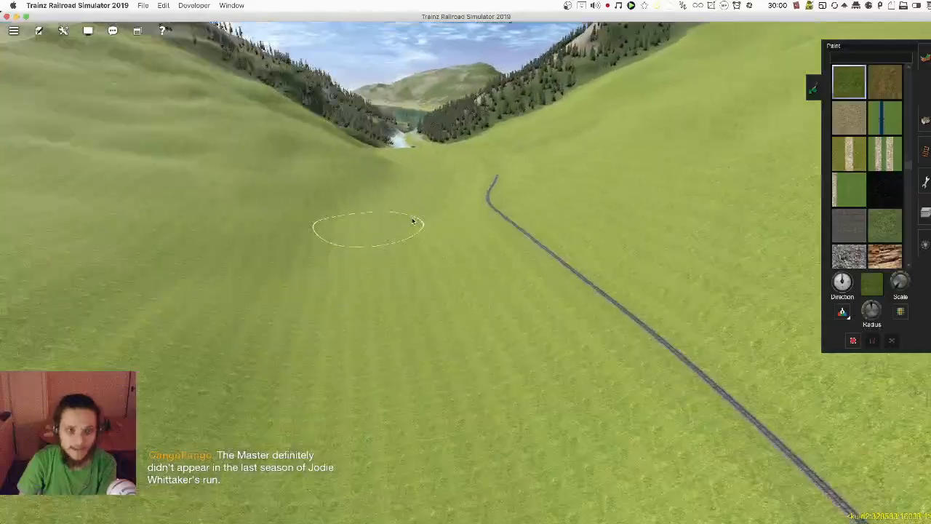
key("Up")
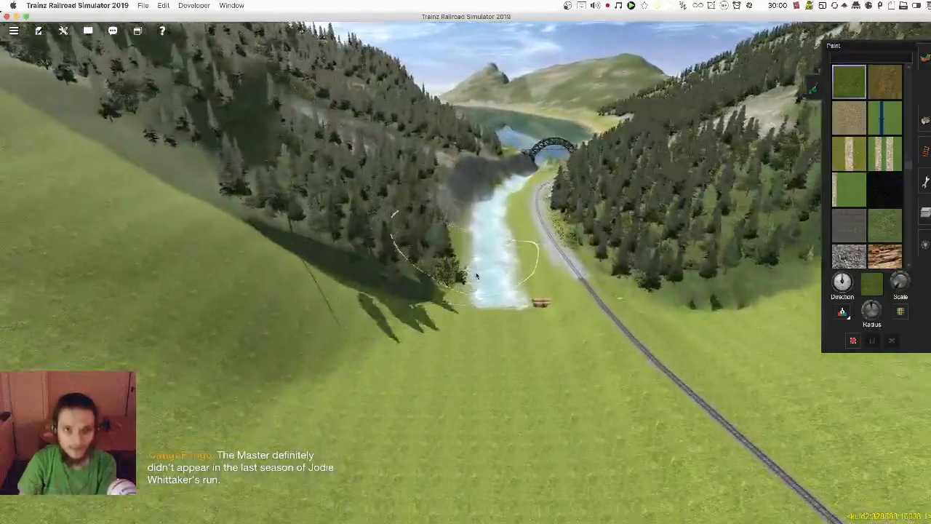
key("Right")
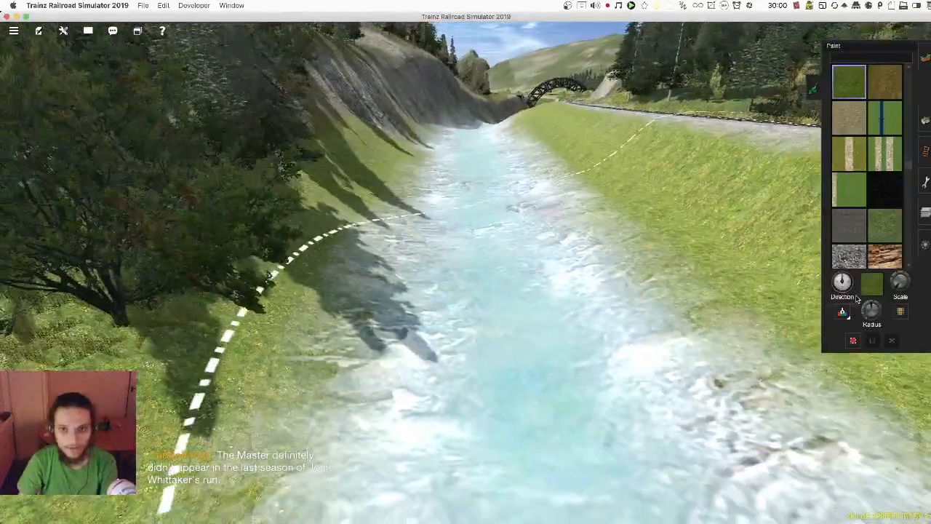
Step: Pick up the rocky water texture from the end of the existing river and reduce the brush radius
key("Up")
key("Right")
scroll(600, 289, "down", 3)
key("Right")
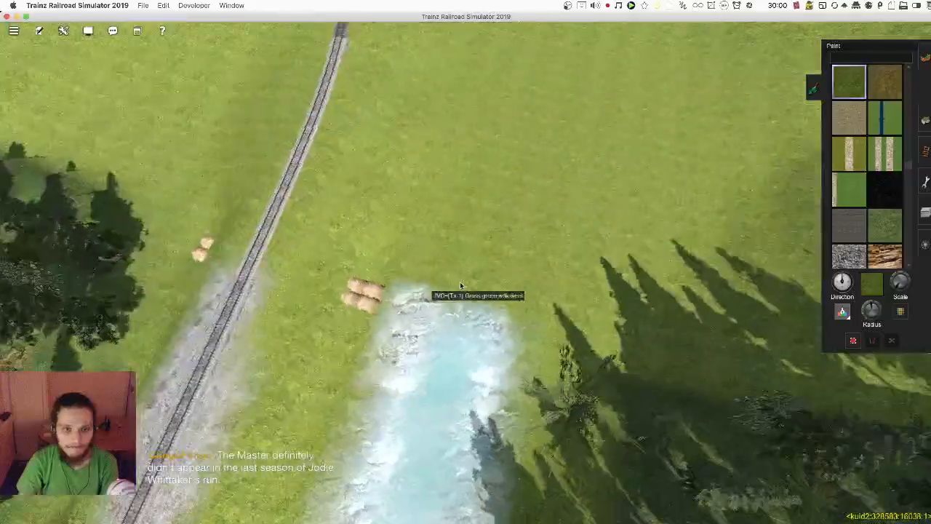
left_click(436, 337)
right_click(383, 289)
key("Down")
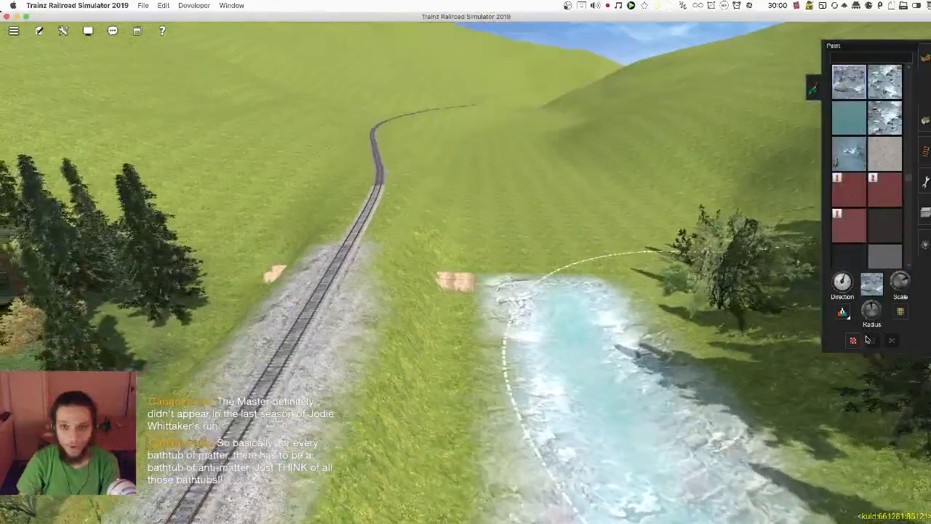
key("Up")
left_click_drag(872, 306, 861, 325)
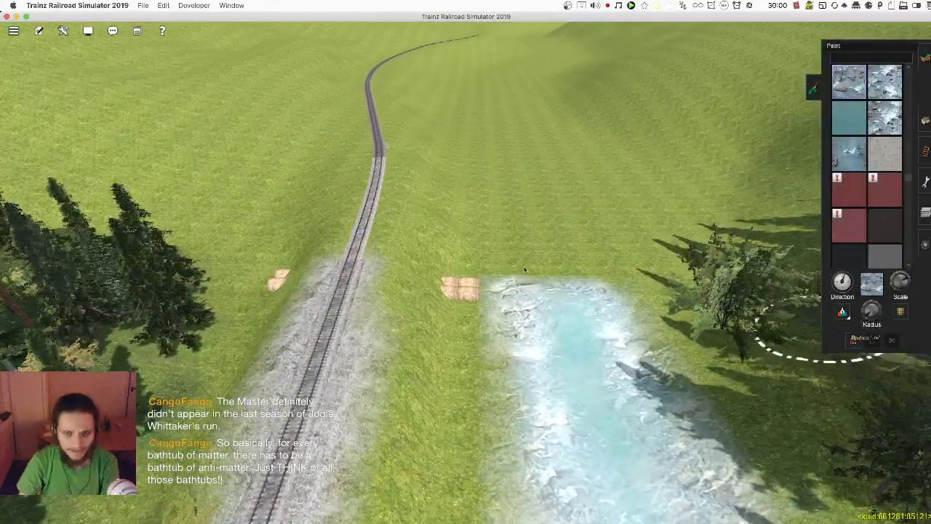
Step: Try to extend the river's cut-off end a short way onto the grass with the rocky water texture
key("Right")
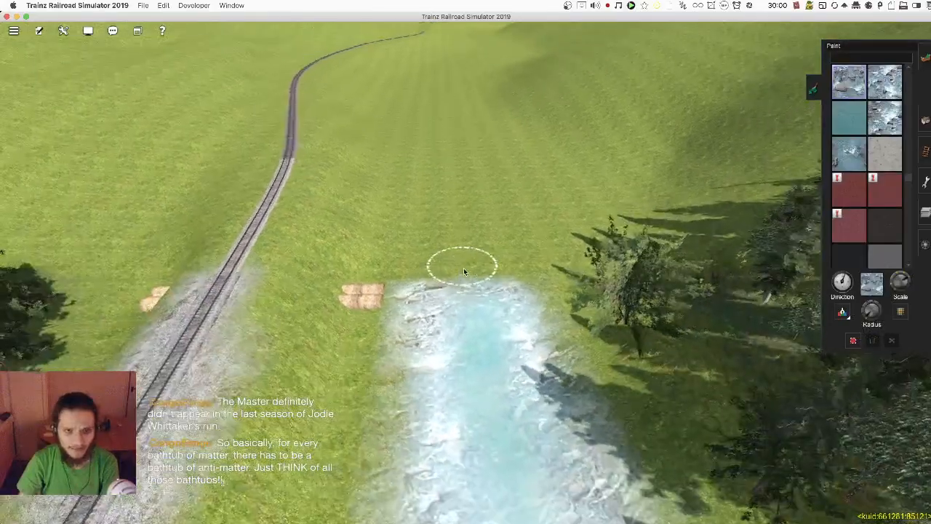
scroll(464, 268, "down", 8)
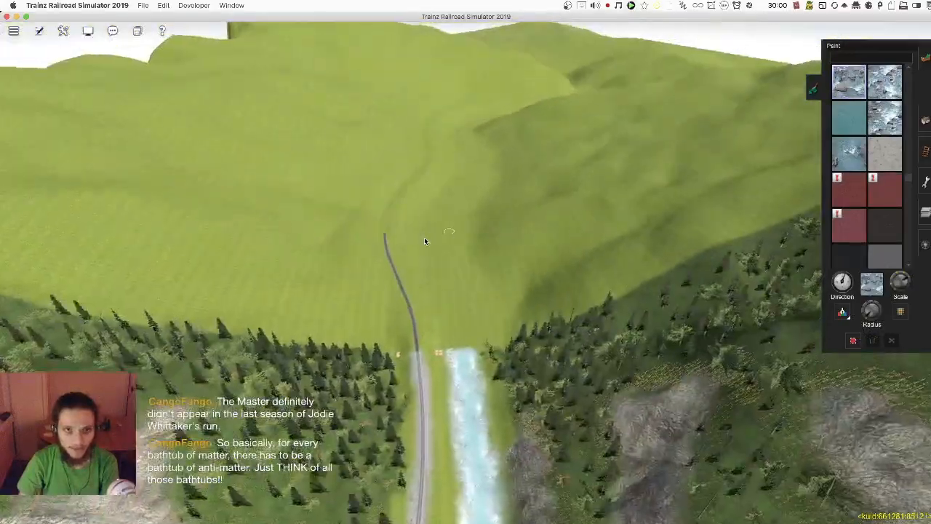
scroll(425, 241, "up", 6)
key("Left")
scroll(518, 356, "up", 4)
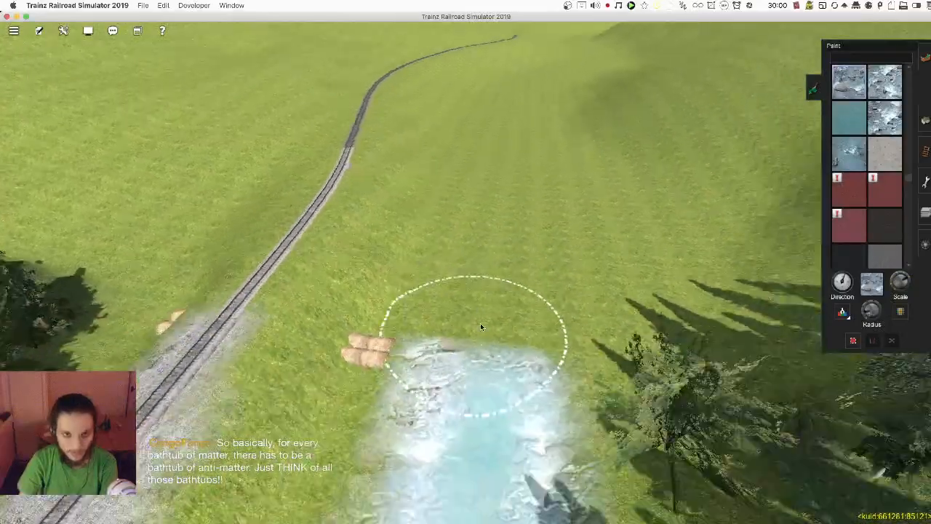
scroll(481, 277, "down", 2)
scroll(465, 270, "up", 3)
left_click(458, 264)
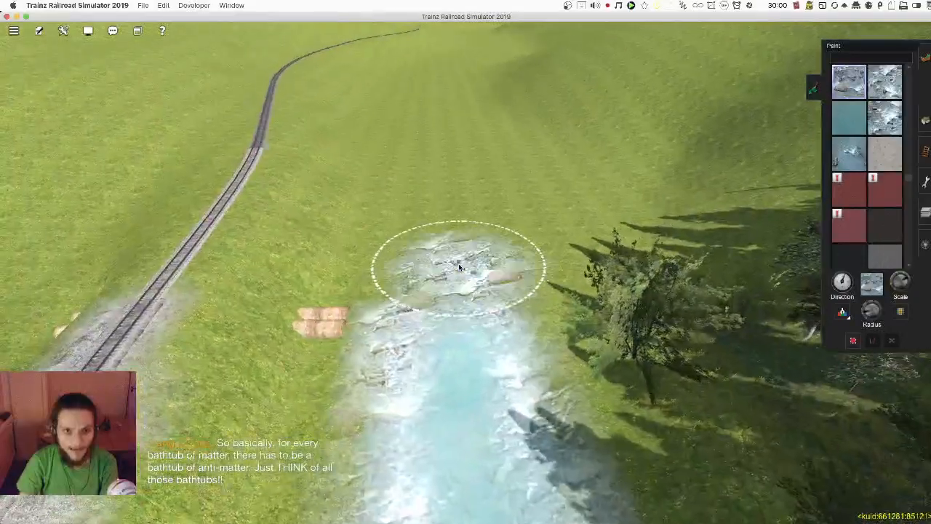
key("Up")
mouse_move(458, 266)
left_mouse_down()
mouse_move(464, 259)
mouse_move(449, 235)
mouse_move(469, 284)
mouse_move(476, 244)
mouse_move(466, 251)
mouse_move(441, 242)
mouse_move(467, 239)
mouse_move(476, 222)
mouse_move(480, 236)
mouse_move(488, 233)
left_mouse_up()
key("Left")
scroll(469, 280, "up", 2)
key("Up")
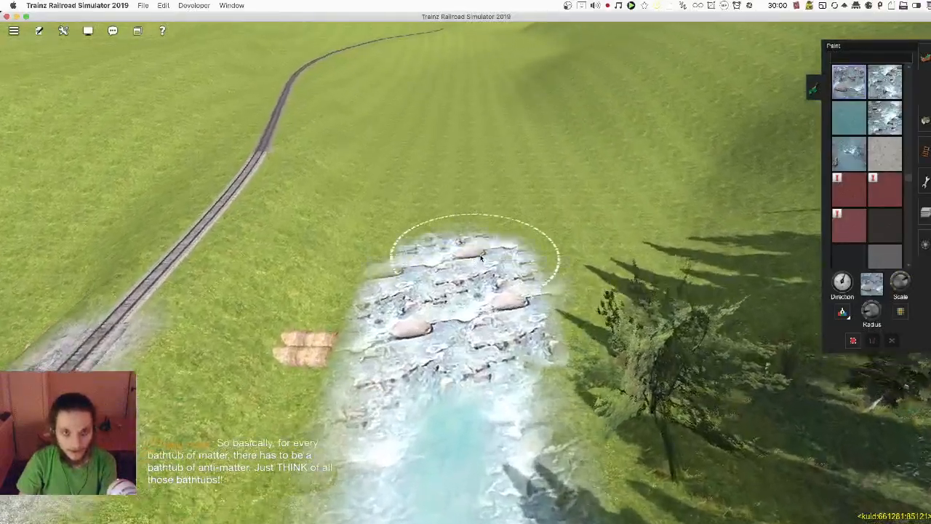
Step: Try to continue the wide rocky water stroke up the valley floor beside the track, and remove the trial river
key("Up")
key("Up")
key("Up")
key("Up")
scroll(469, 382, "down", 8)
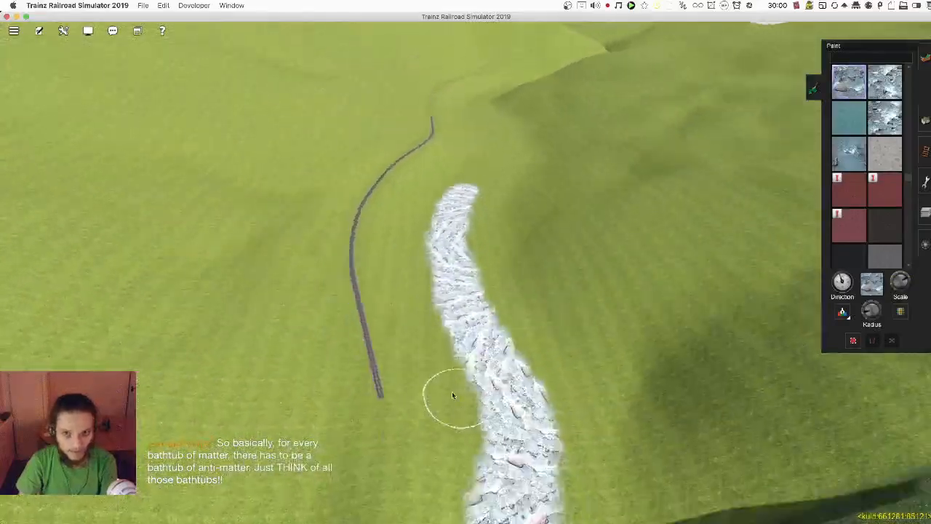
scroll(488, 260, "up", 5)
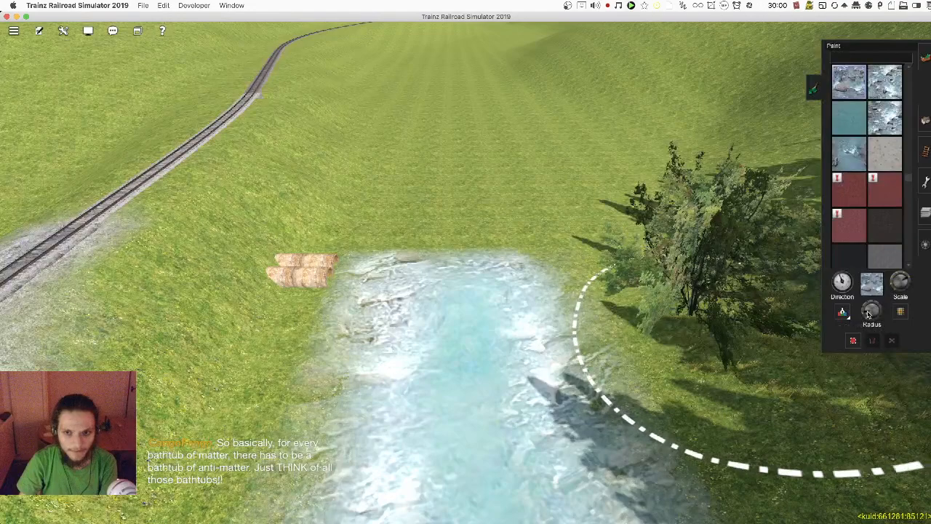
Step: Try a narrower rocky water stroke from the river's end and undo it
scroll(469, 274, "down", 5)
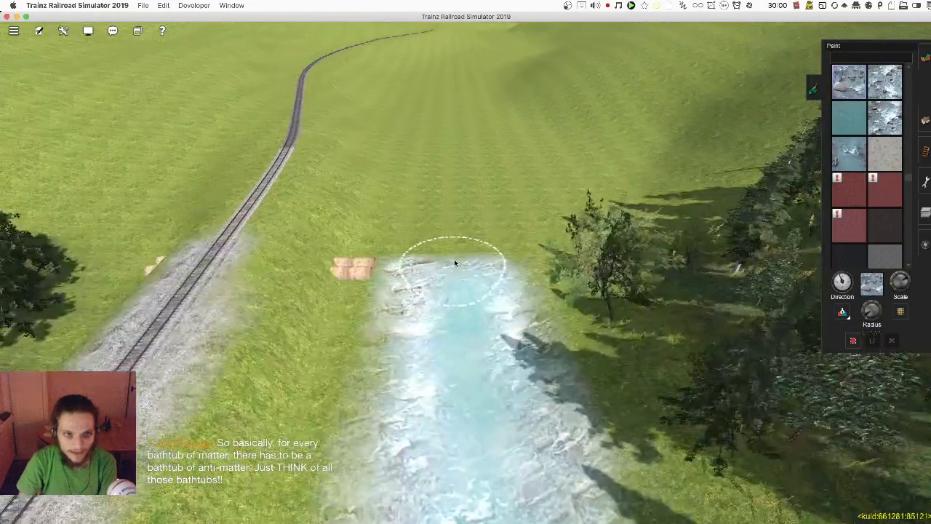
key("Up")
mouse_move(481, 291)
left_mouse_down()
mouse_move(475, 271)
mouse_move(454, 272)
mouse_move(461, 270)
left_mouse_up()
key("super+z")
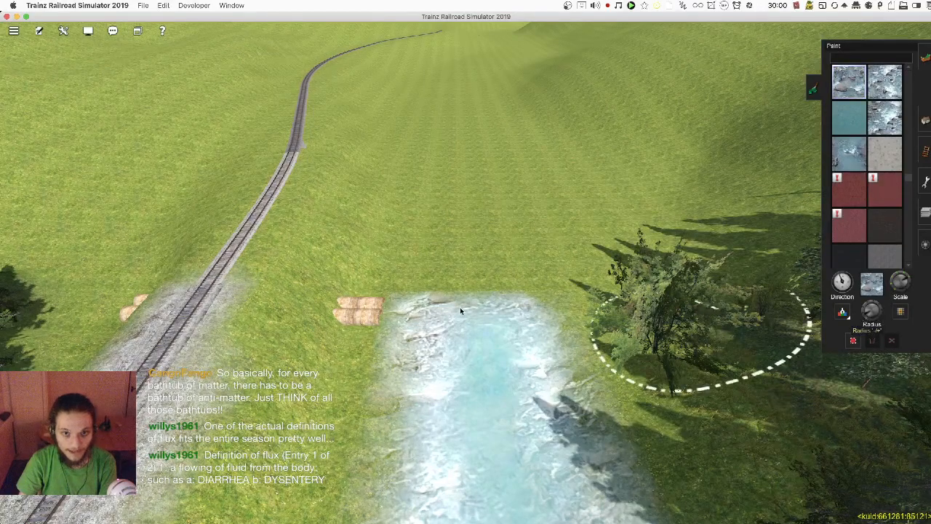
Step: Paint rocky water from the river's end up the valley floor below the track, and save the route
key("Up")
mouse_move(460, 271)
left_mouse_down()
mouse_move(458, 254)
mouse_move(473, 242)
mouse_move(448, 237)
mouse_move(486, 233)
mouse_move(438, 234)
mouse_move(527, 234)
mouse_move(457, 232)
mouse_move(459, 259)
left_mouse_up()
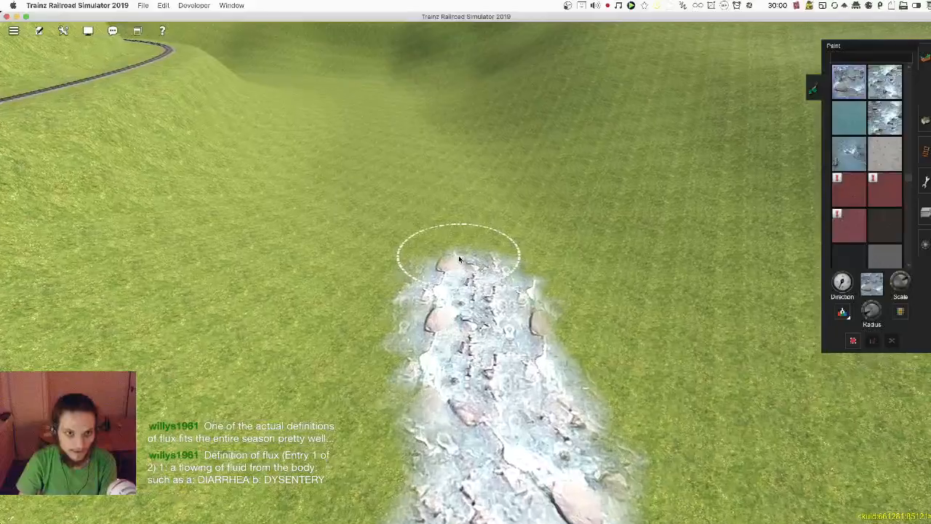
key("super+s")
key("Return")
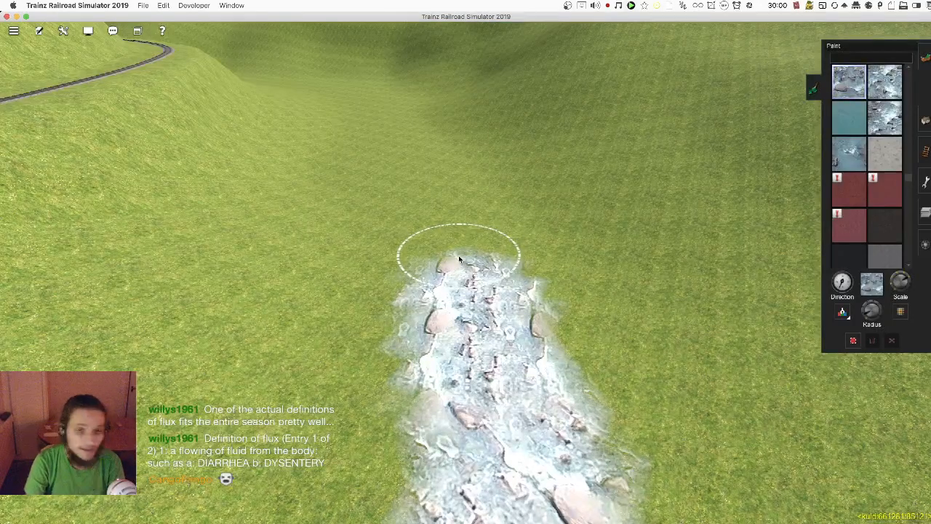
Step: Extend the rocky water river in gentle bends through the low ground between the track and the shaded hillside
key("Left")
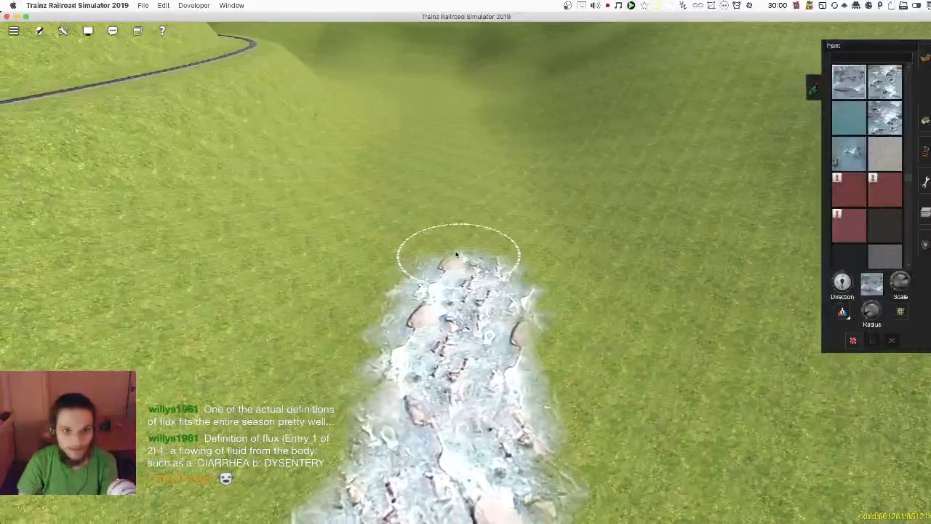
key("Right")
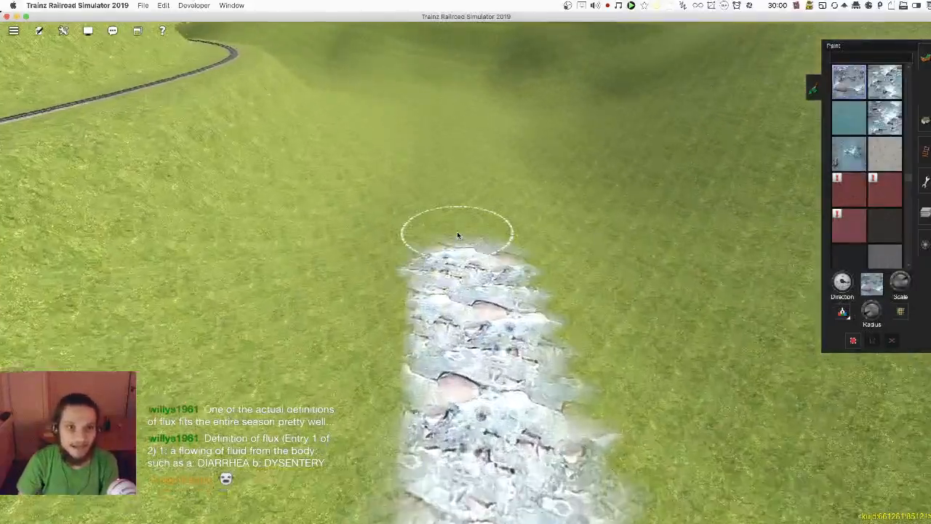
key("Right")
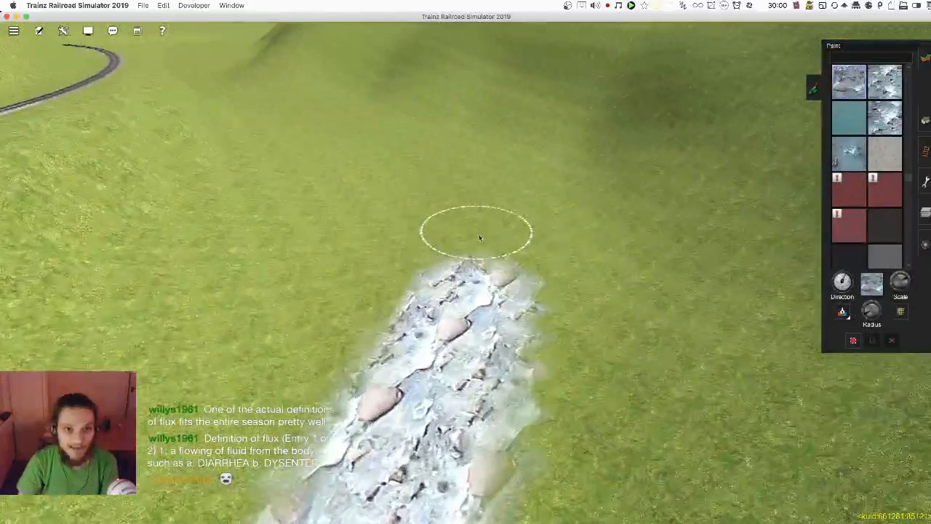
key("Right")
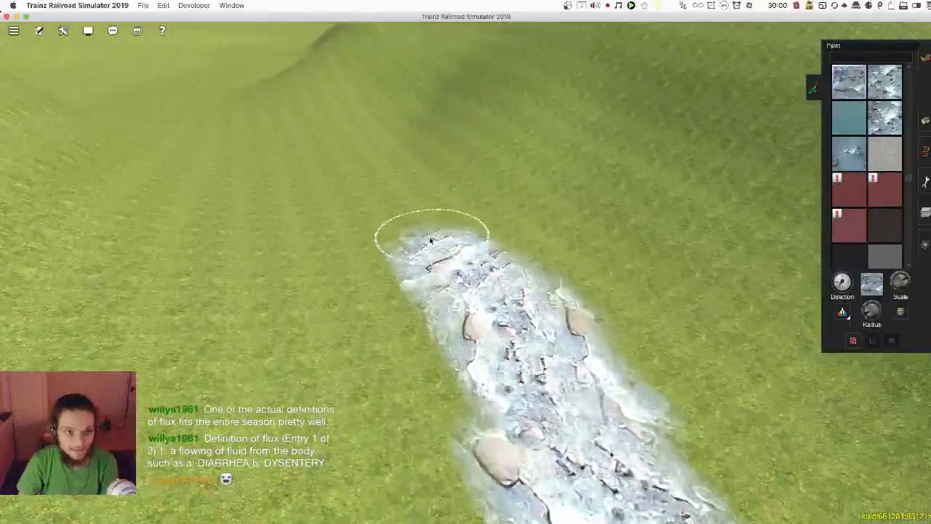
key("Left")
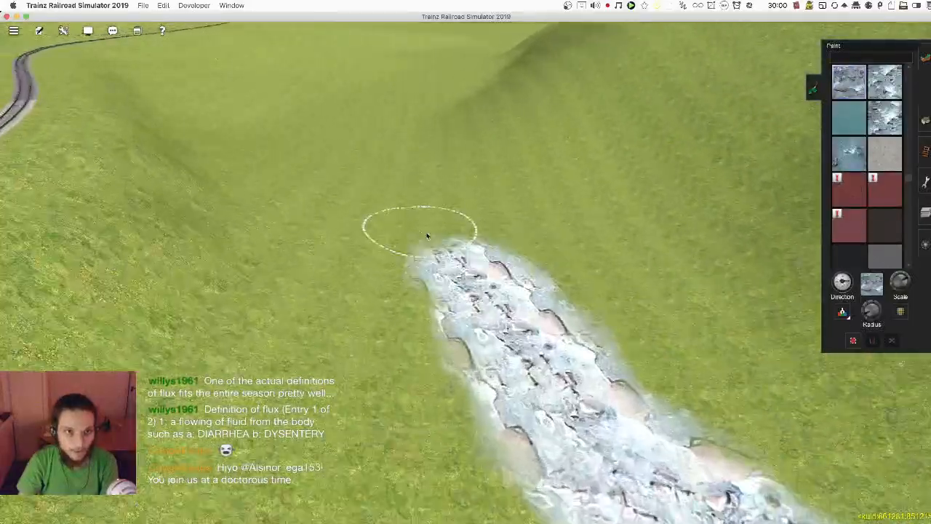
key("Left")
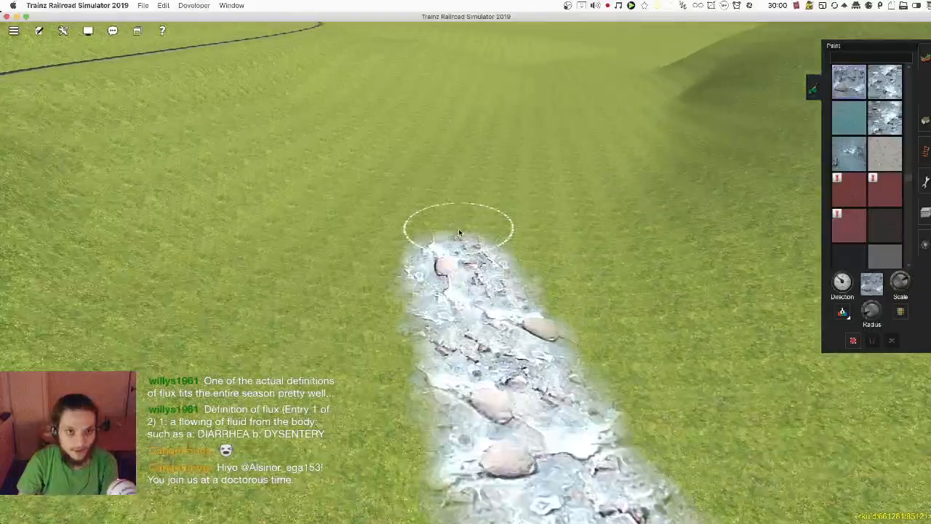
Step: Extend the rocky water river in alternating gentle bends past the shaded hillside onto the open grass
key("Right")
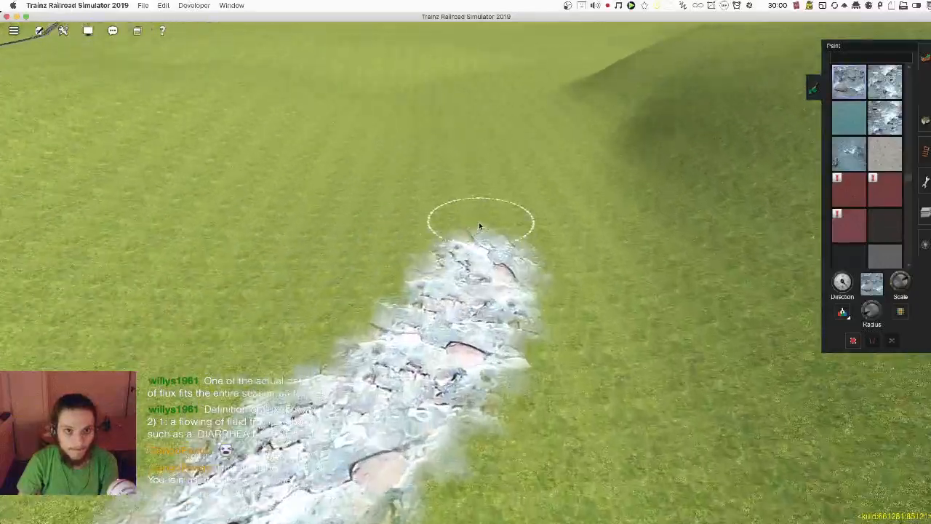
key("Left")
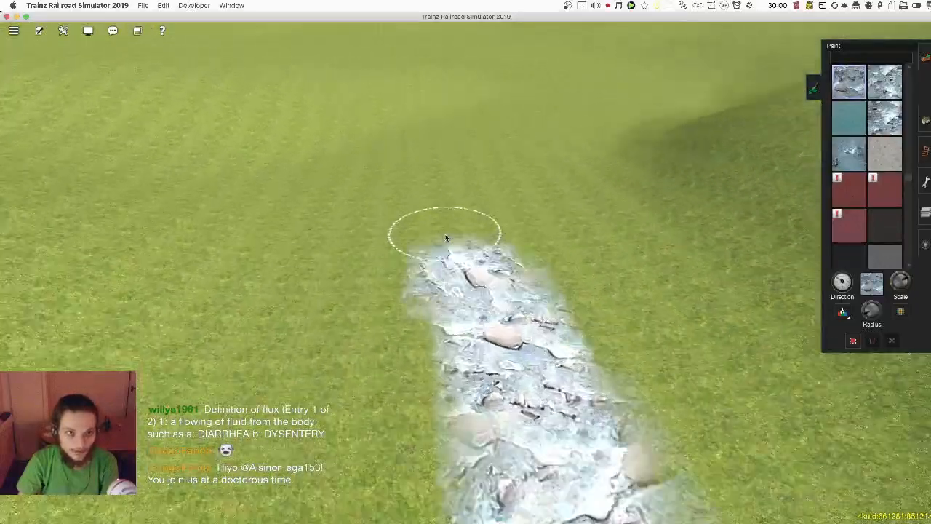
key("Left")
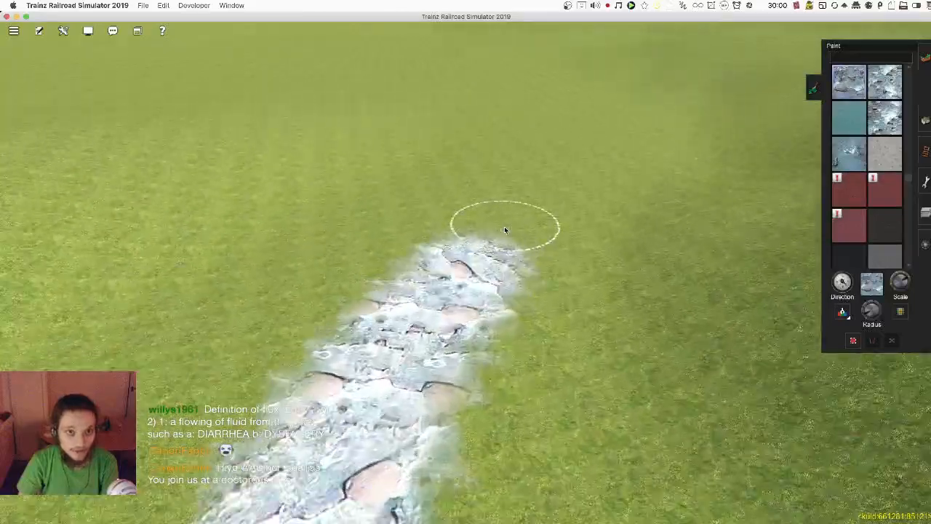
key("Left")
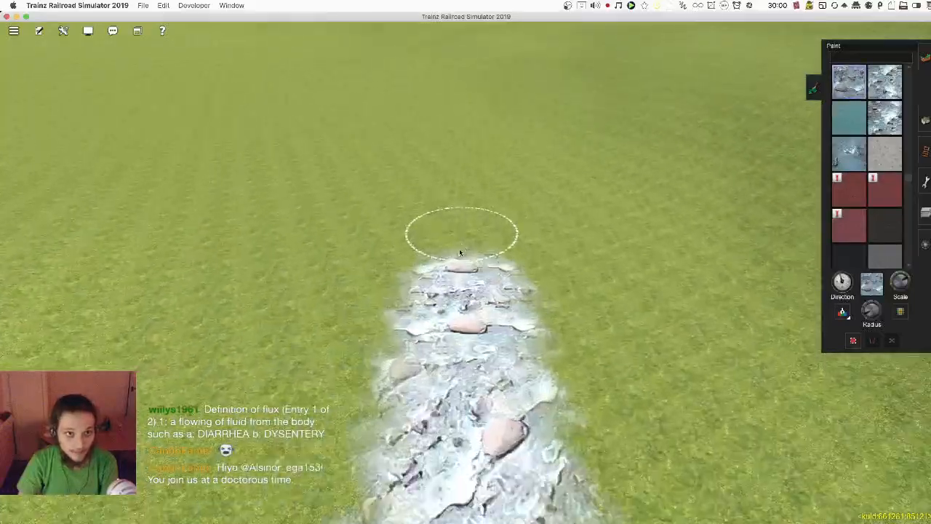
key("Up")
key("Down")
key("Right")
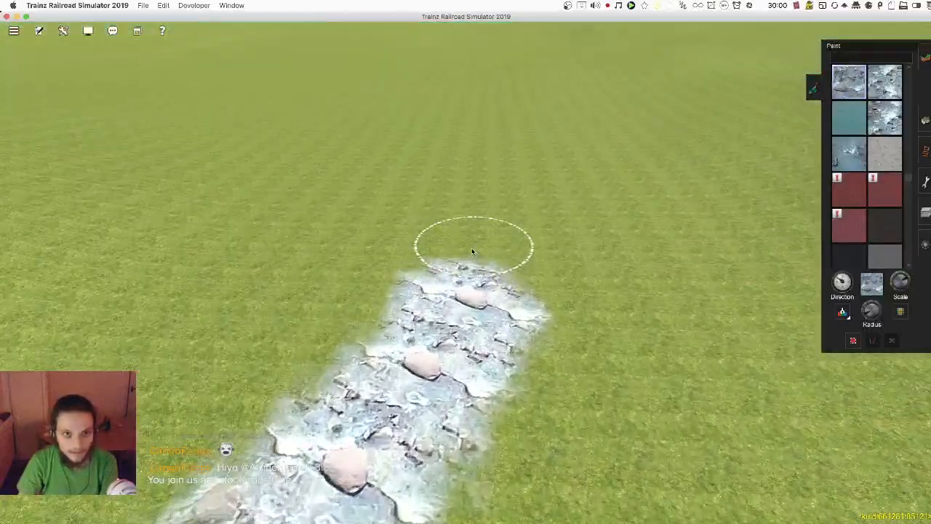
Step: Continue the rocky water river across the open valley floor and bend its end toward the distant hills
key("Right")
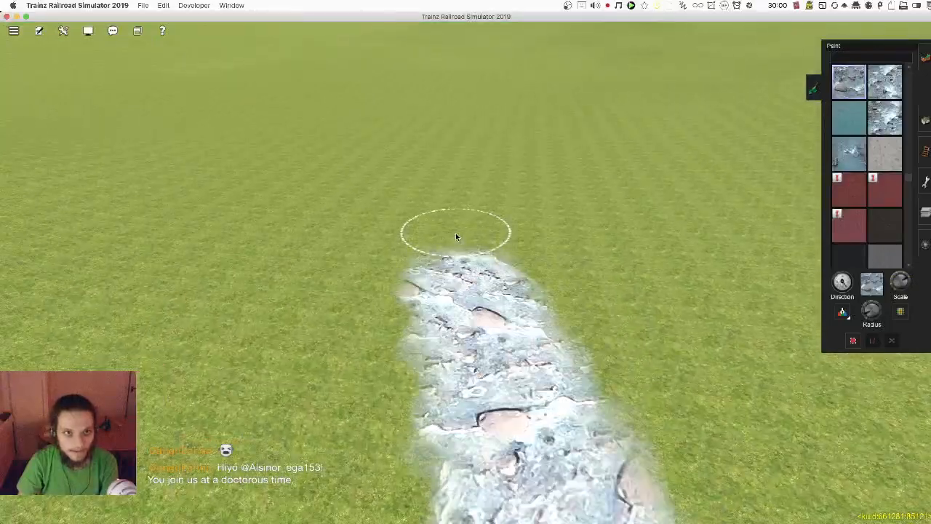
key("Left")
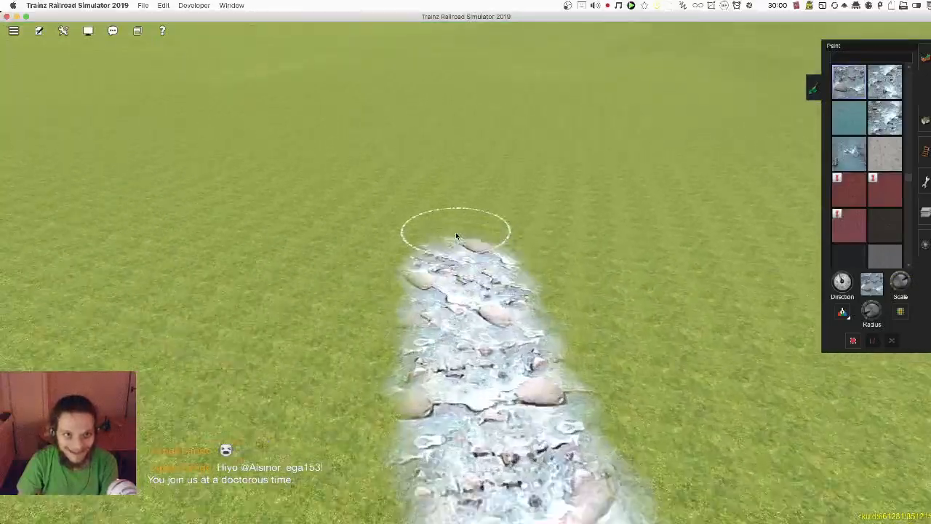
key("Right")
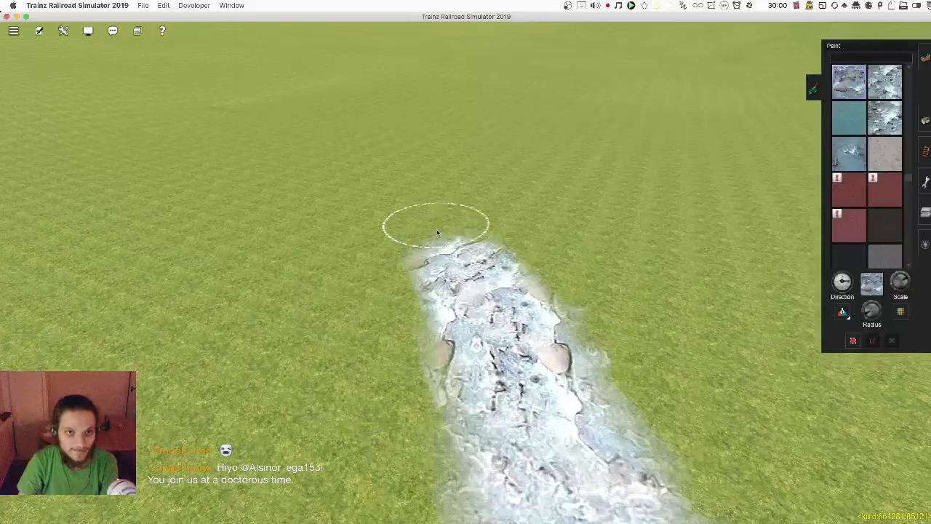
key("Right")
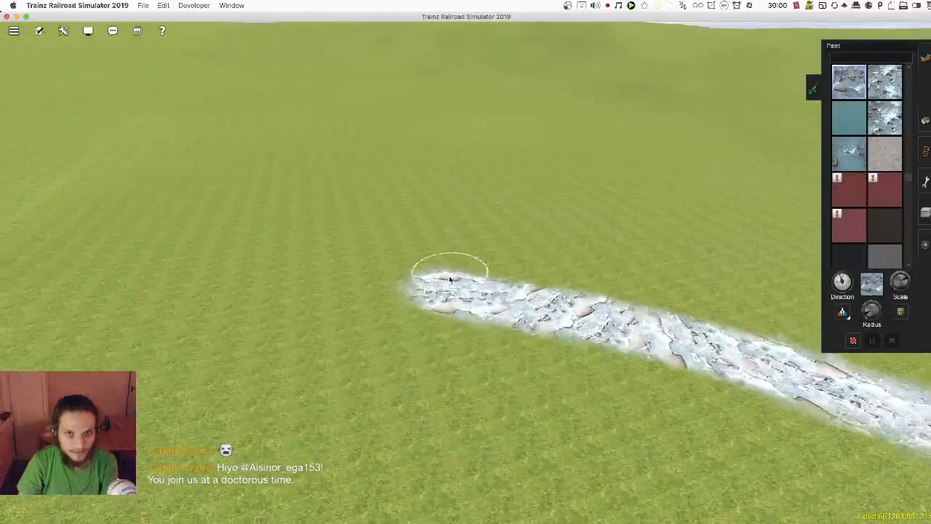
key("Right")
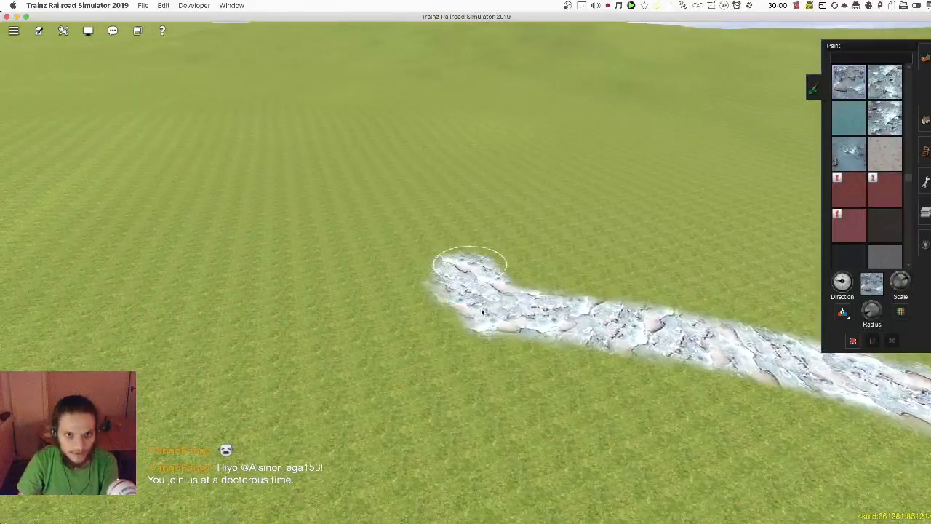
key("Up")
key("Down")
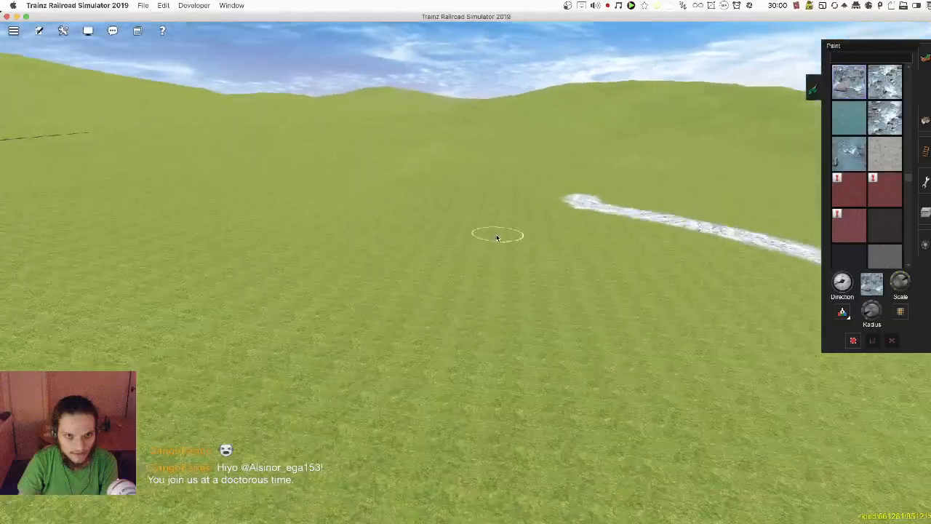
key("Down")
Step: Paint rocky water onward from the river's bent end across the open grass
mouse_move(508, 236)
left_mouse_down()
mouse_move(493, 245)
mouse_move(506, 248)
mouse_move(407, 249)
mouse_move(445, 254)
mouse_move(464, 231)
mouse_move(438, 231)
mouse_move(414, 251)
mouse_move(438, 249)
left_mouse_up()
key("Right")
key("Right")
key("Right")
key("Right")
key("Right")
key("Right")
key("Right")
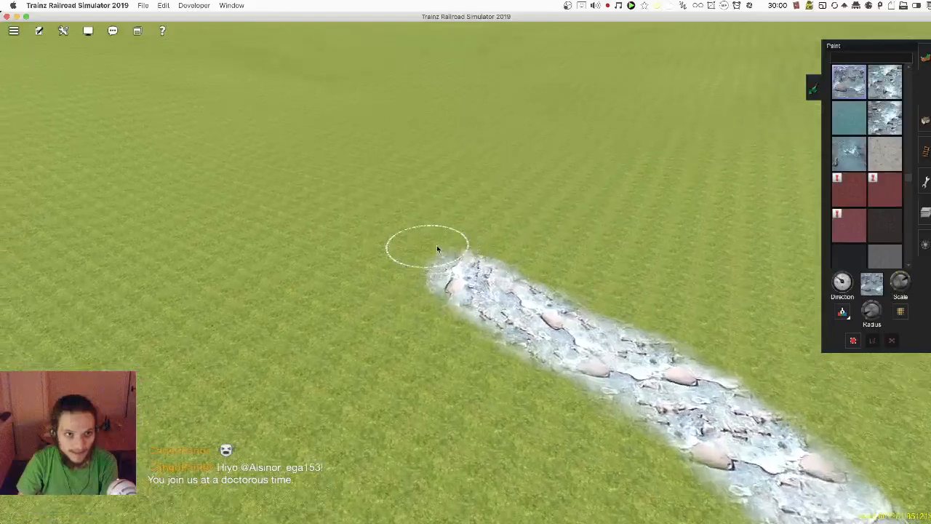
Step: Curve the rocky water river onward through the flat ground ahead in a long, gentle bend
key("Right")
key("Right")
mouse_move(478, 235)
left_mouse_down()
mouse_move(444, 234)
mouse_move(472, 232)
left_mouse_up()
key("Right")
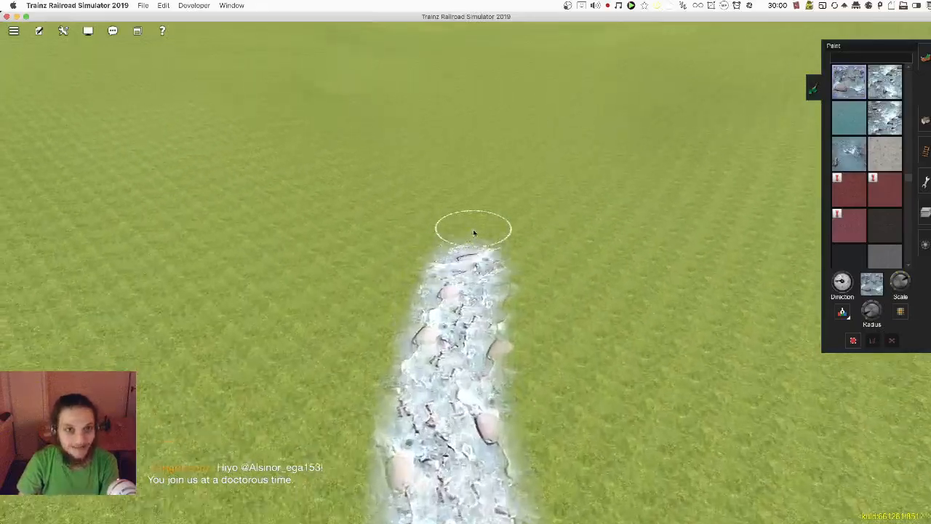
key("Right")
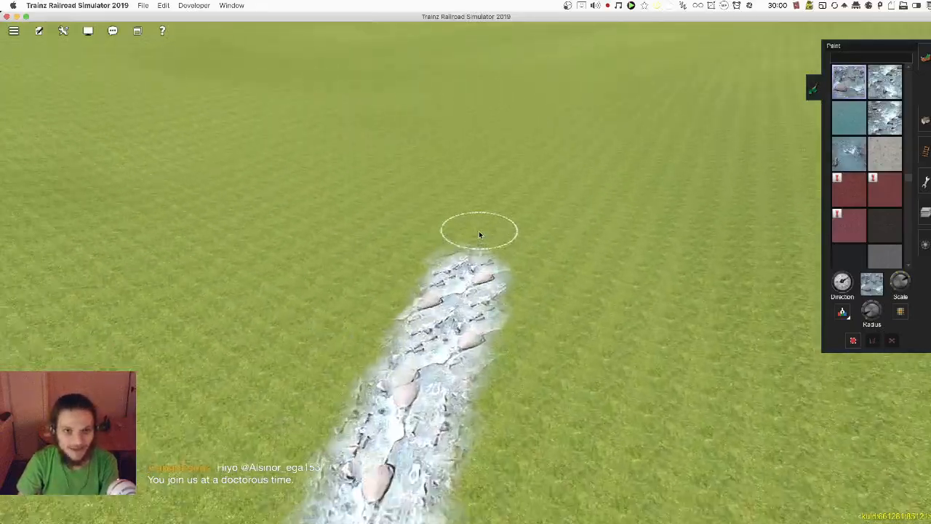
key("Right")
Step: Extend the rocky water river in winding bends toward the outer edge of the terrain
mouse_move(473, 233)
left_mouse_down()
mouse_move(433, 240)
mouse_move(465, 231)
mouse_move(447, 227)
mouse_move(515, 235)
mouse_move(457, 229)
mouse_move(478, 234)
mouse_move(447, 270)
mouse_move(467, 266)
mouse_move(477, 233)
left_mouse_up()
key("Right")
key("Right")
key("Left")
key("w")
key("]")
mouse_move(476, 229)
left_mouse_down()
mouse_move(451, 230)
mouse_move(478, 223)
mouse_move(455, 219)
mouse_move(474, 223)
mouse_move(456, 222)
mouse_move(476, 216)
mouse_move(458, 215)
mouse_move(476, 215)
mouse_move(467, 211)
mouse_move(477, 206)
mouse_move(487, 211)
mouse_move(473, 213)
left_mouse_up()
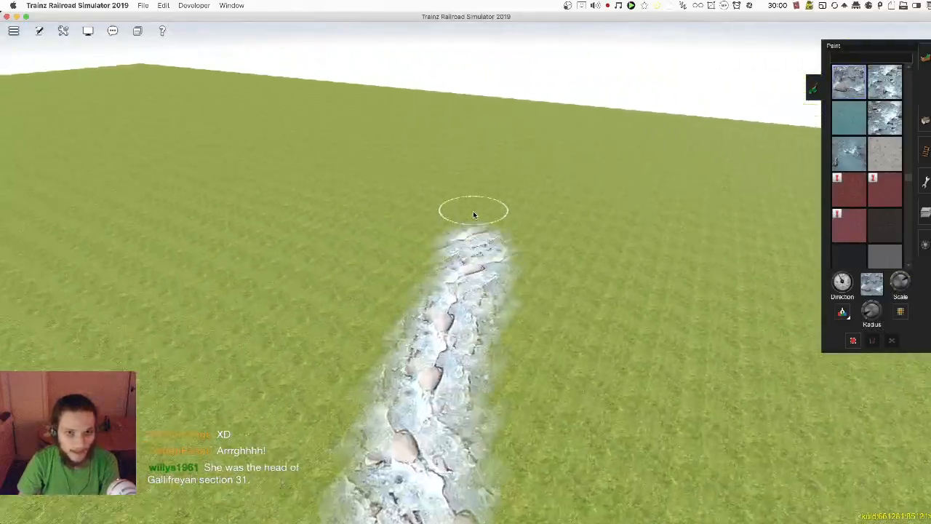
key("Left")
key("w")
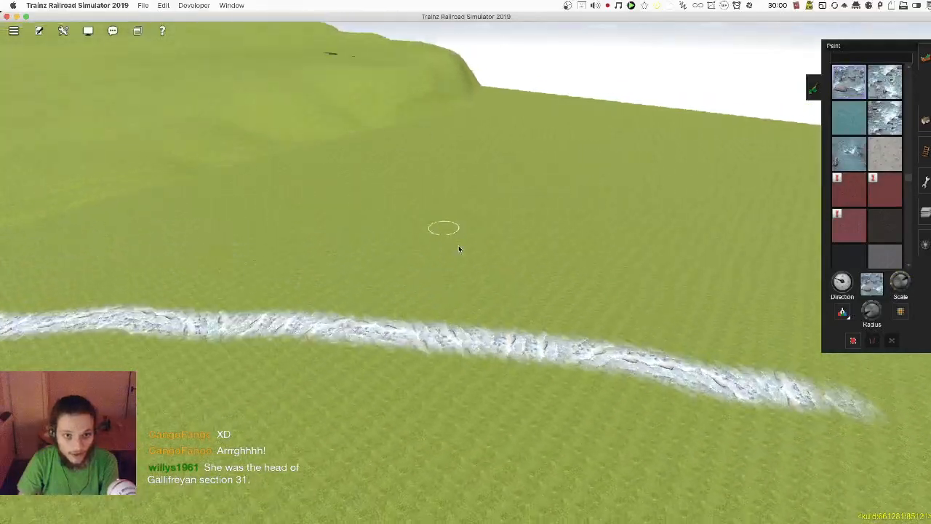
Step: Look back over the river's course from the terrain edge and the hills beside it
key("Right")
mouse_move(492, 335)
left_mouse_down()
mouse_move(490, 305)
mouse_move(463, 255)
mouse_move(453, 258)
mouse_move(474, 233)
mouse_move(455, 233)
mouse_move(473, 233)
left_mouse_up()
key("w")
key("w")
key("w")
key("Left")
key("w")
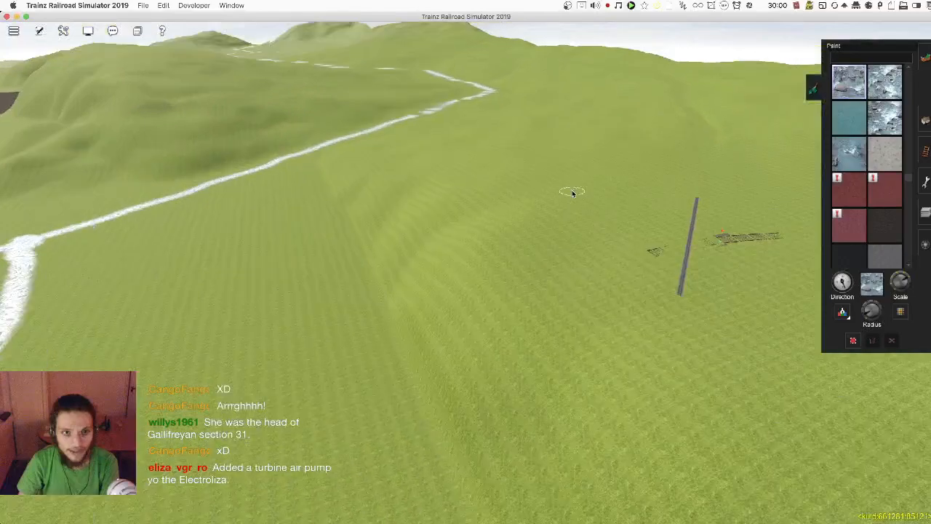
key("Down")
key("Left")
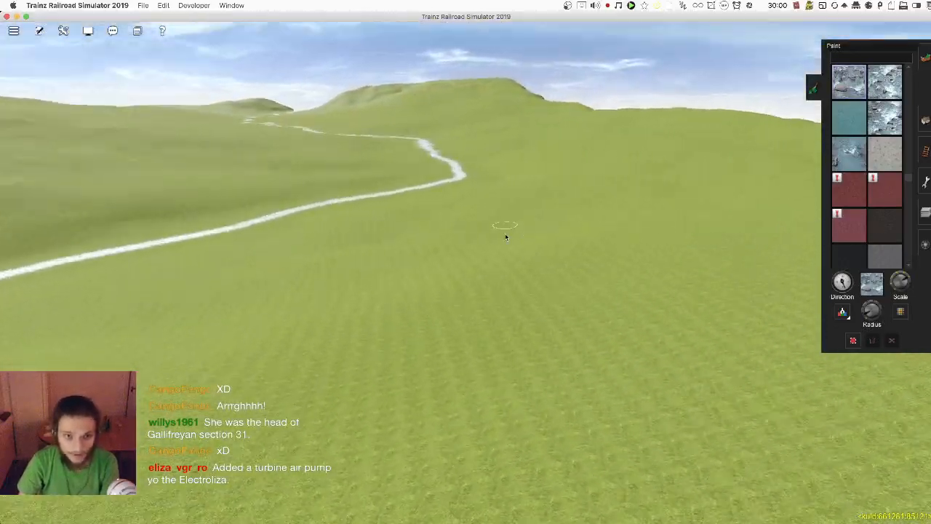
Step: Follow the painted river along the valley, examining its bends and width from close up and above
key("Right")
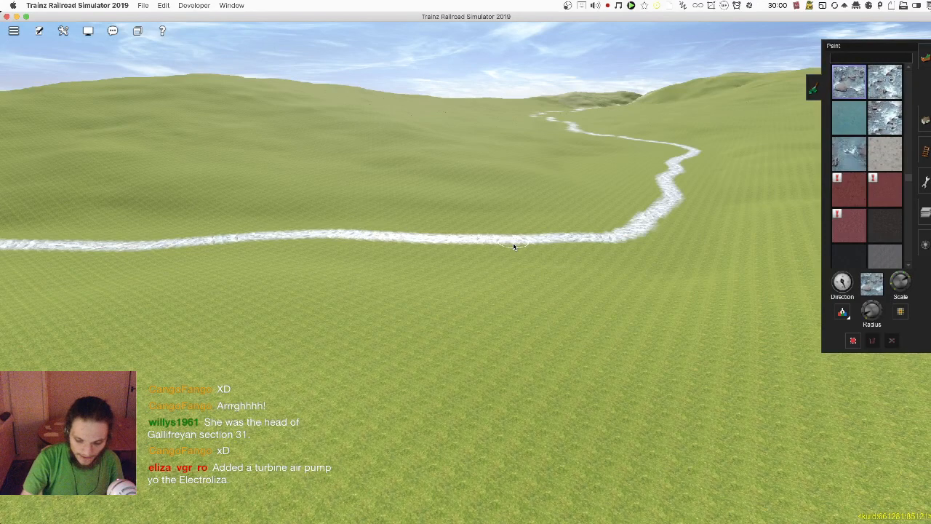
key("Right")
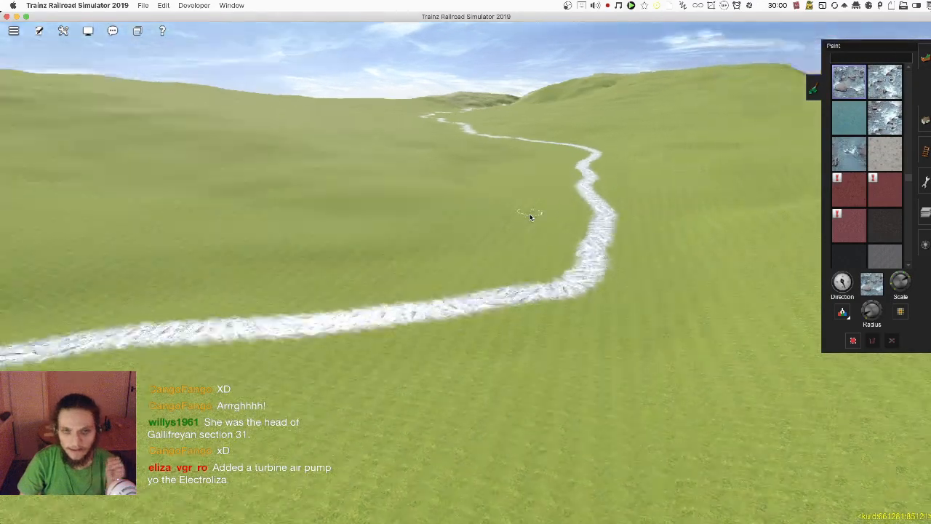
key("Left")
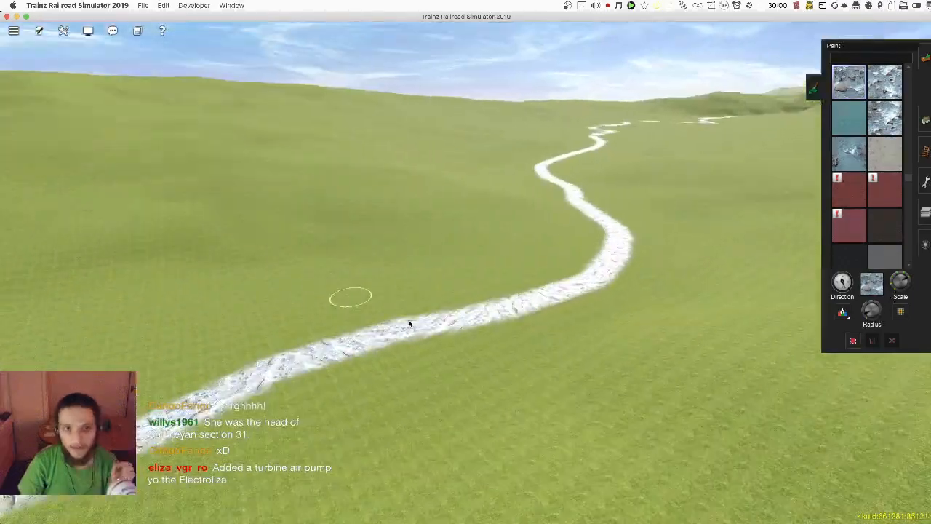
key("Right")
key("Right")
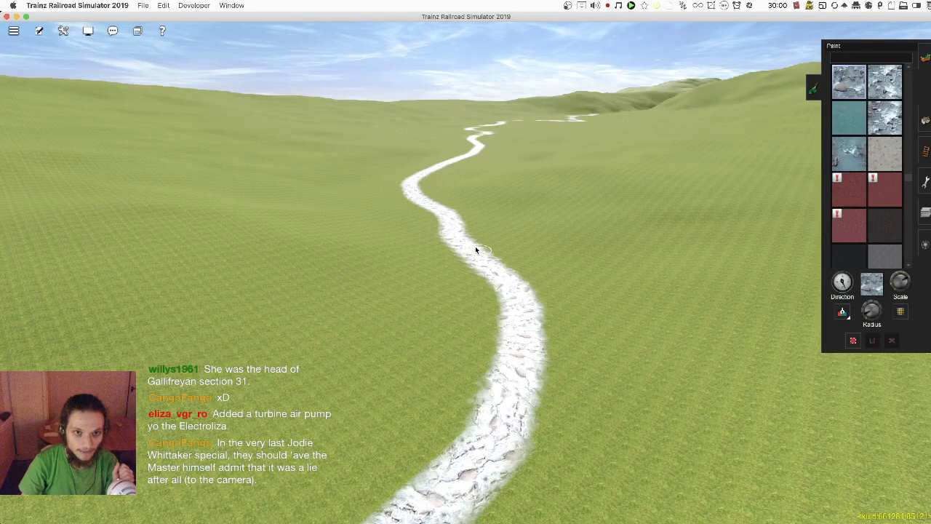
scroll(454, 232, "up", 5)
scroll(453, 247, "down", 6)
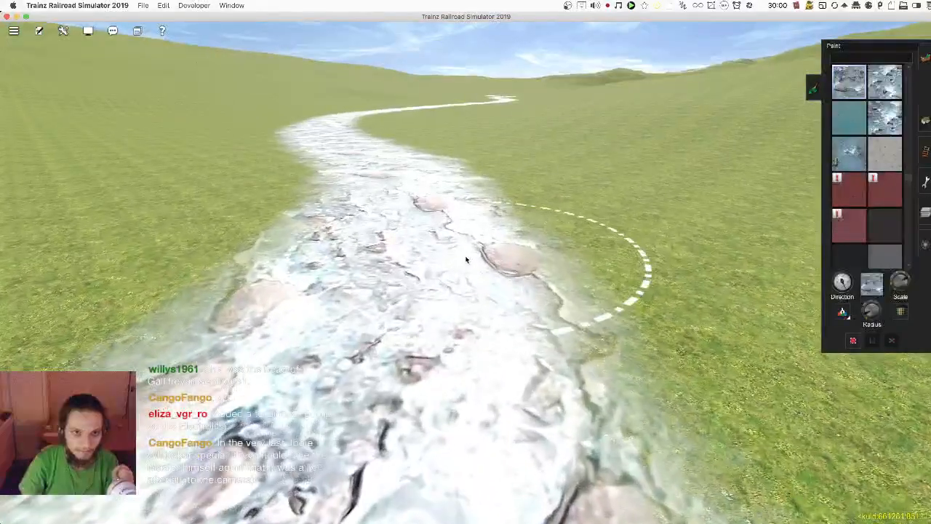
key("Up")
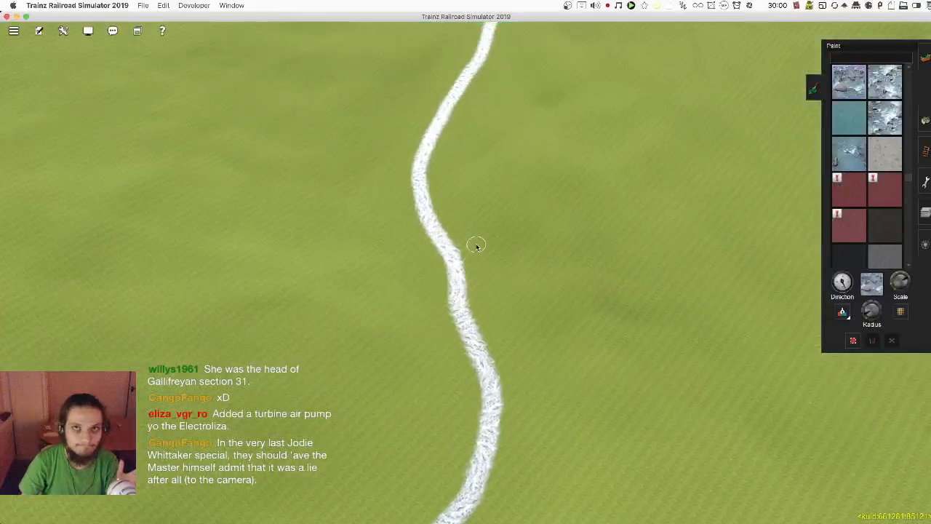
key("w")
key("Down")
scroll(474, 212, "up", 4)
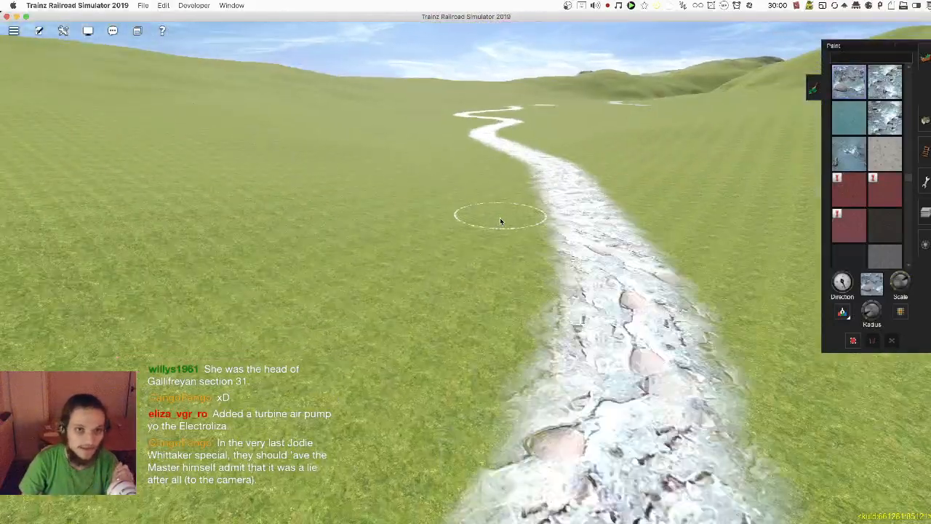
scroll(499, 219, "down", 5)
key("Right")
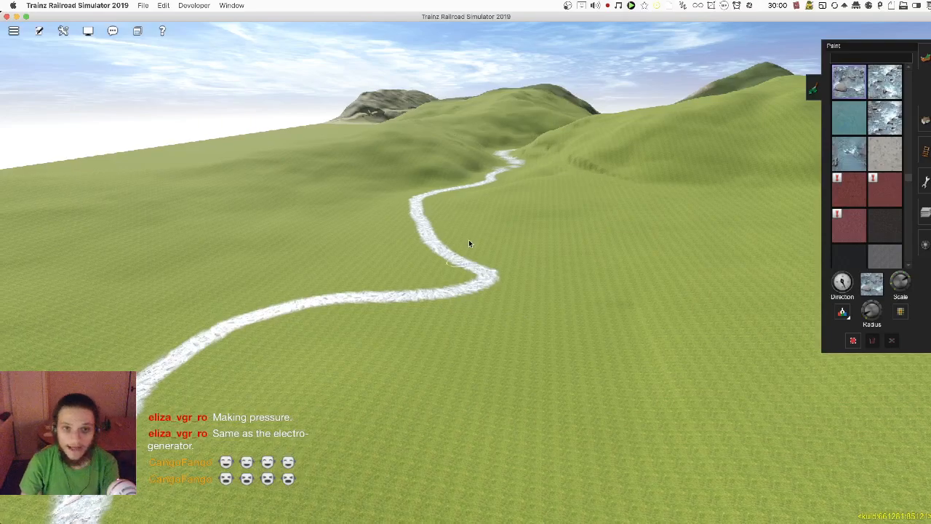
Step: Paint the grass texture with a large brush over the slope beside the track, varying the texture direction
right_click(488, 202)
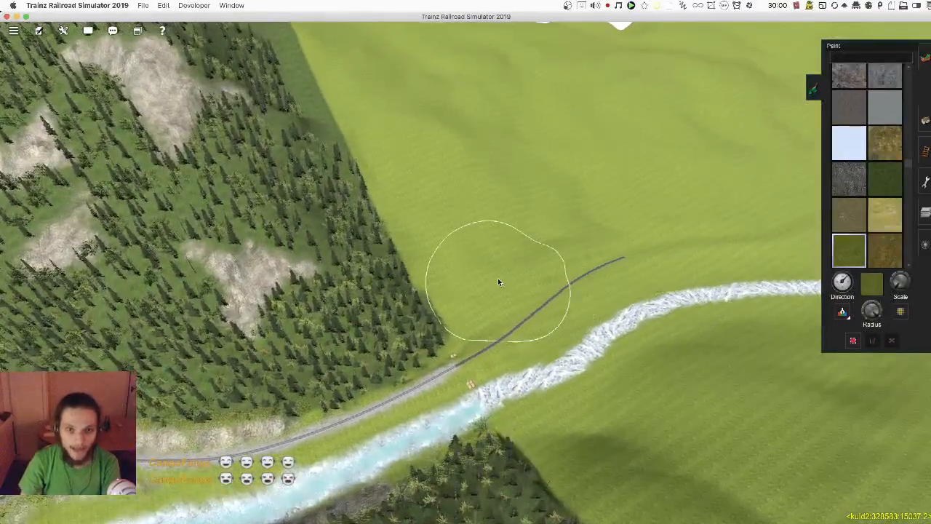
right_click(559, 191)
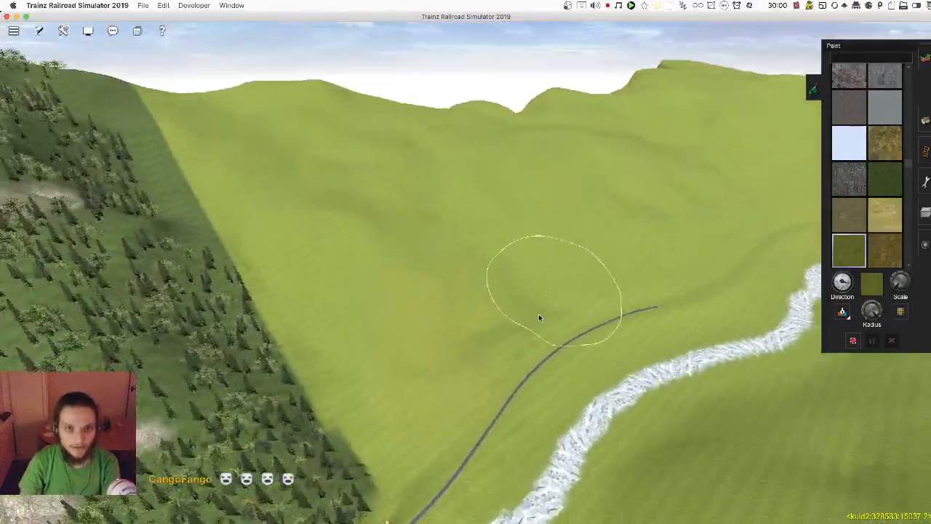
key("bracketright")
right_click(601, 269)
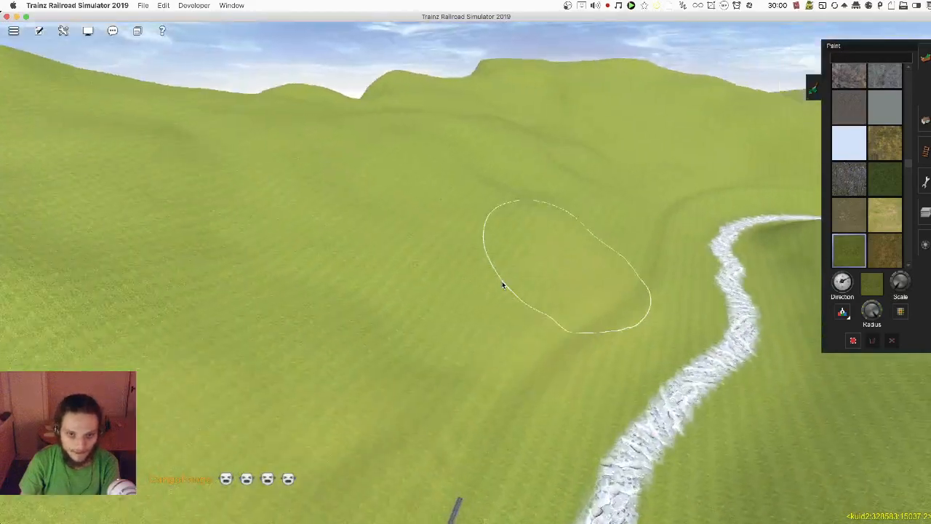
key("bracketleft")
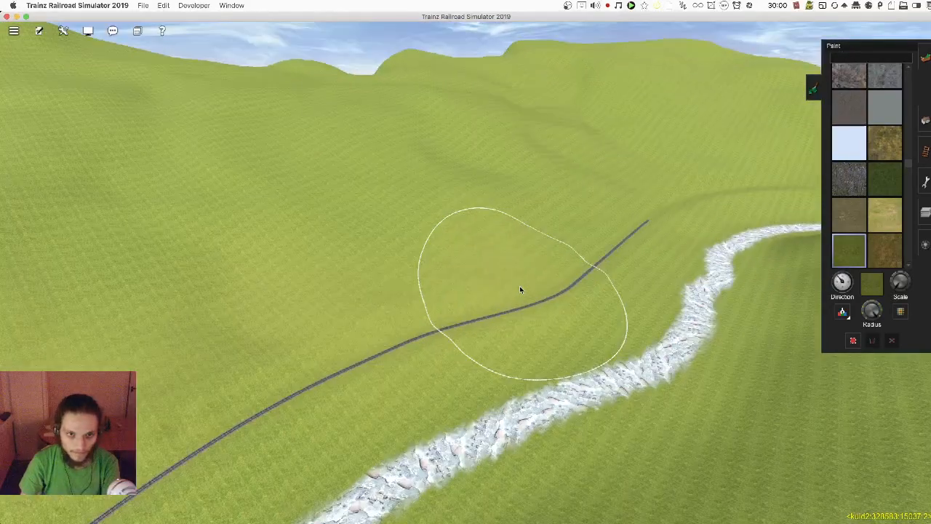
Step: Paint the grass texture in varied directions along the curving track and the strip down to the river
right_click(557, 218)
key("bracketright")
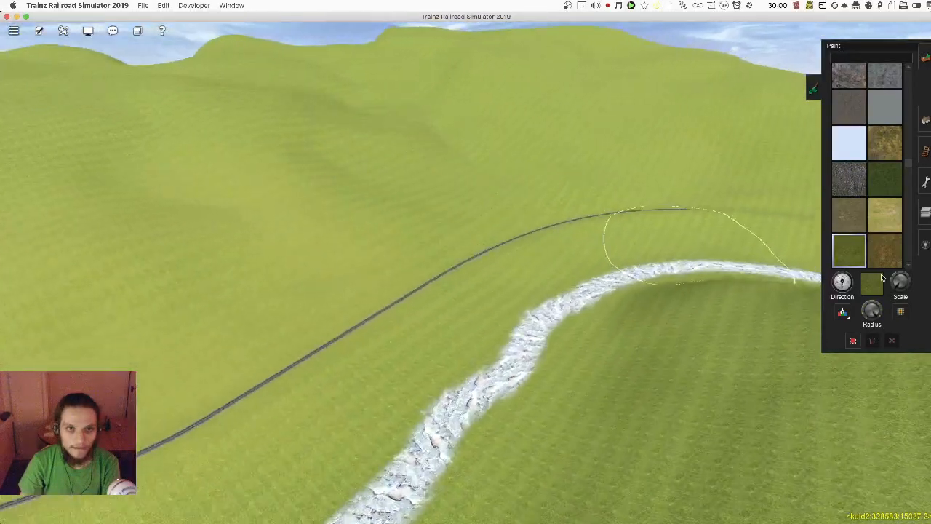
mouse_move(455, 272)
left_mouse_down()
mouse_move(430, 197)
mouse_move(377, 144)
mouse_move(571, 224)
left_mouse_up()
right_click(597, 234)
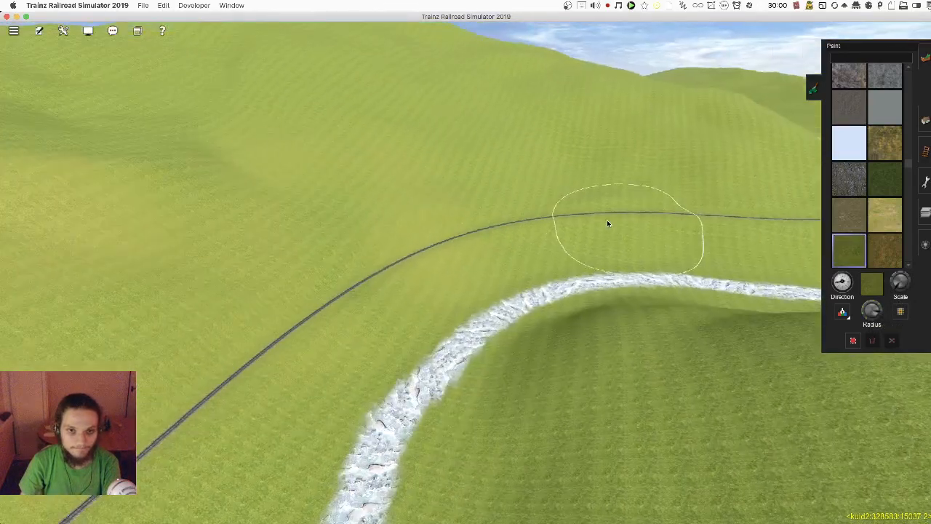
right_click(468, 235)
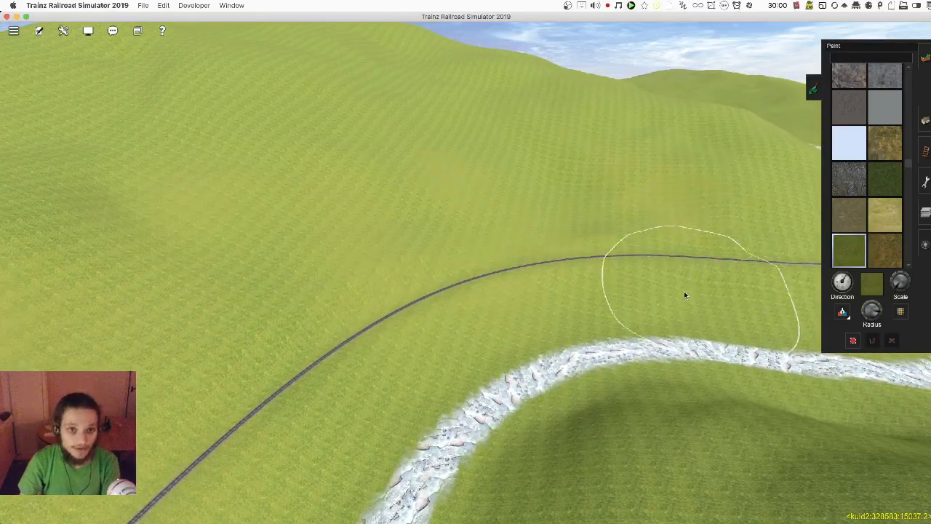
right_click(581, 203)
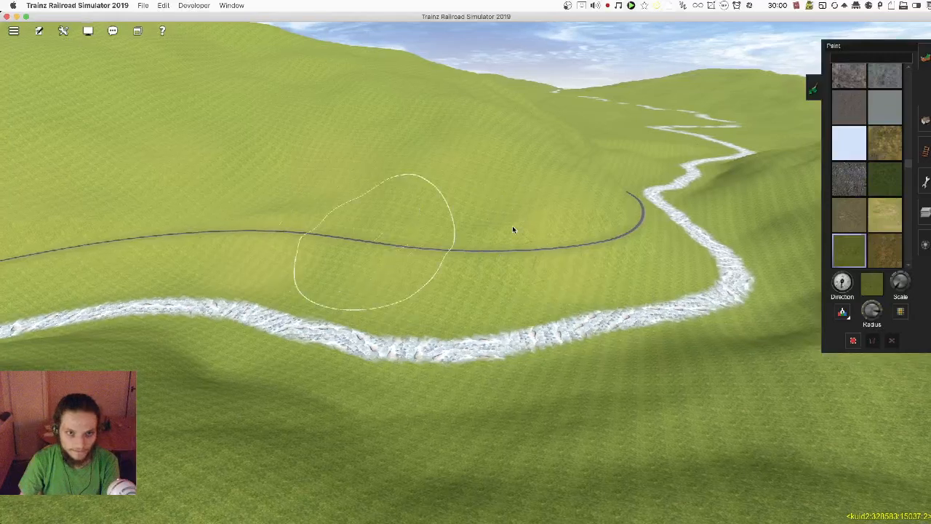
Step: Cover the hill inside the track's curve and its surrounding slopes with grass texture
right_click(512, 227)
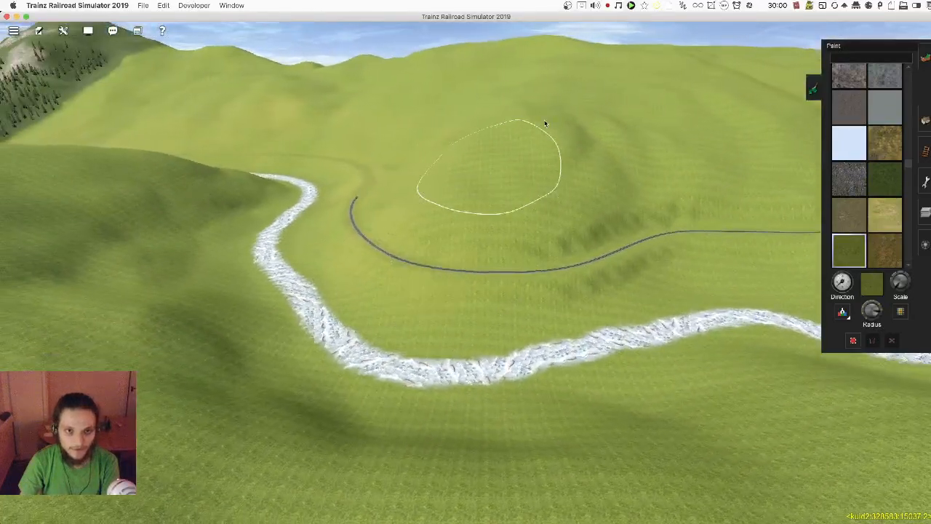
right_click(665, 227)
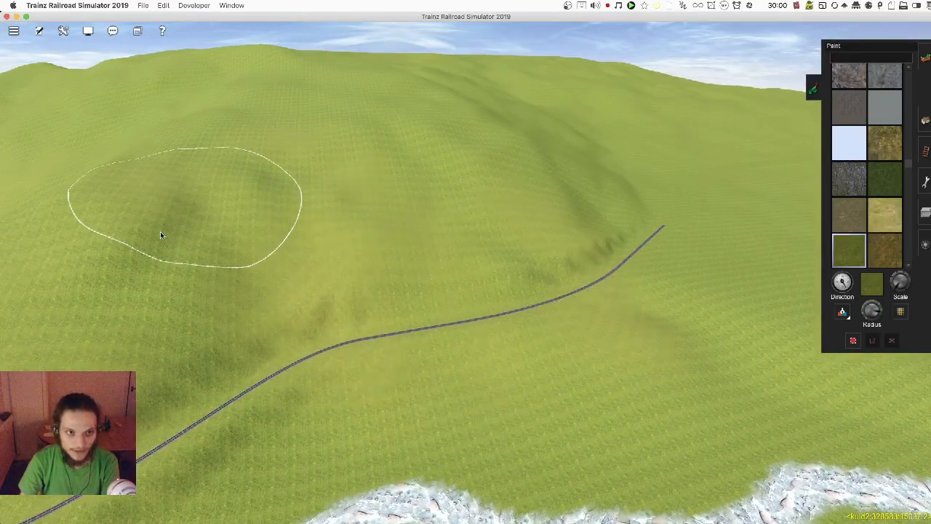
mouse_move(291, 297)
right_mouse_down()
mouse_move(546, 297)
mouse_move(524, 272)
mouse_move(526, 243)
mouse_move(634, 152)
mouse_move(590, 228)
right_mouse_up()
mouse_move(540, 117)
right_mouse_down()
mouse_move(441, 389)
mouse_move(362, 205)
mouse_move(482, 250)
right_mouse_up()
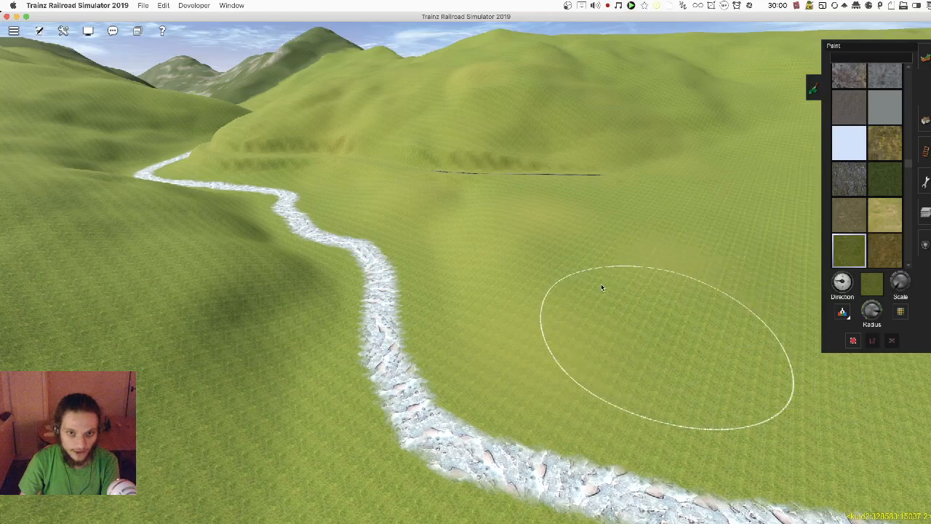
Step: Paint grass with a rotated texture direction over the open ground between the track's end and the river
right_click_drag(628, 312, 573, 268)
key("bracketright")
mouse_move(457, 259)
left_mouse_down()
mouse_move(447, 258)
mouse_move(480, 186)
mouse_move(344, 202)
mouse_move(386, 215)
left_mouse_up()
key("bracketright")
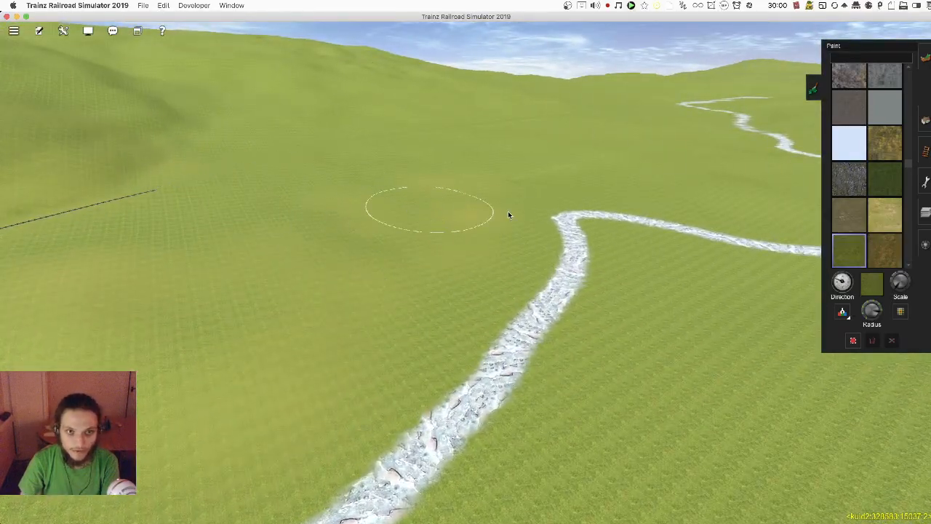
right_click(507, 211)
key("bracketright")
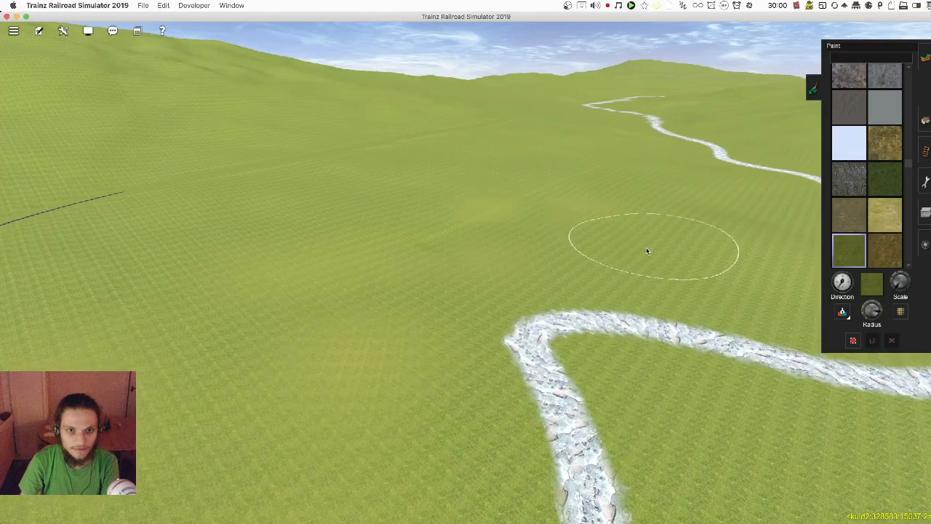
Step: Continue the grass texture across the meadow behind the sharp river bend, varying its direction
right_click(695, 283)
key("bracketright")
mouse_move(370, 240)
left_mouse_down()
mouse_move(467, 249)
mouse_move(516, 226)
mouse_move(460, 190)
mouse_move(451, 259)
mouse_move(534, 254)
mouse_move(473, 232)
left_mouse_up()
key("bracketright")
right_click(473, 233)
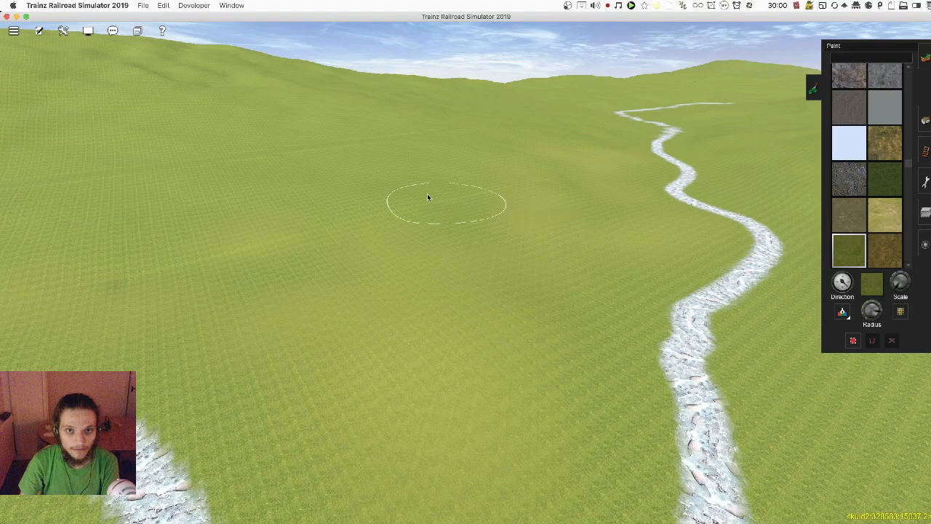
Step: Blend grass strokes in different directions over the ground between the winding river and the distant track
right_click(582, 177)
key("Left")
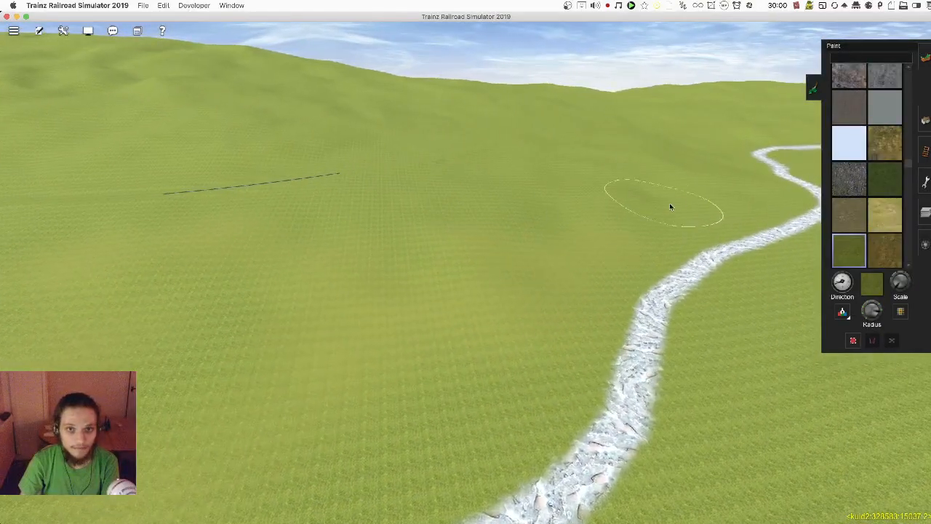
key("bracketright")
mouse_move(595, 157)
left_mouse_down()
mouse_move(410, 213)
mouse_move(510, 143)
left_mouse_up()
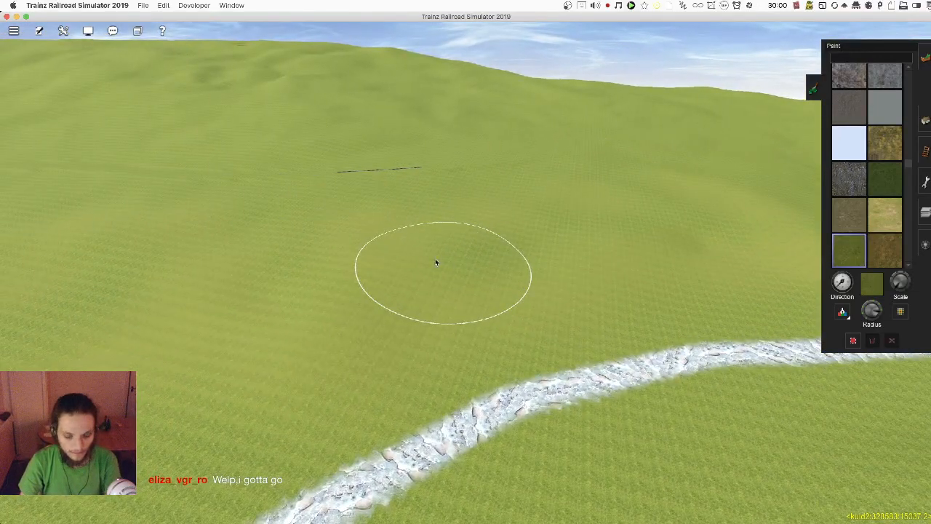
key("bracketright")
right_click(559, 173)
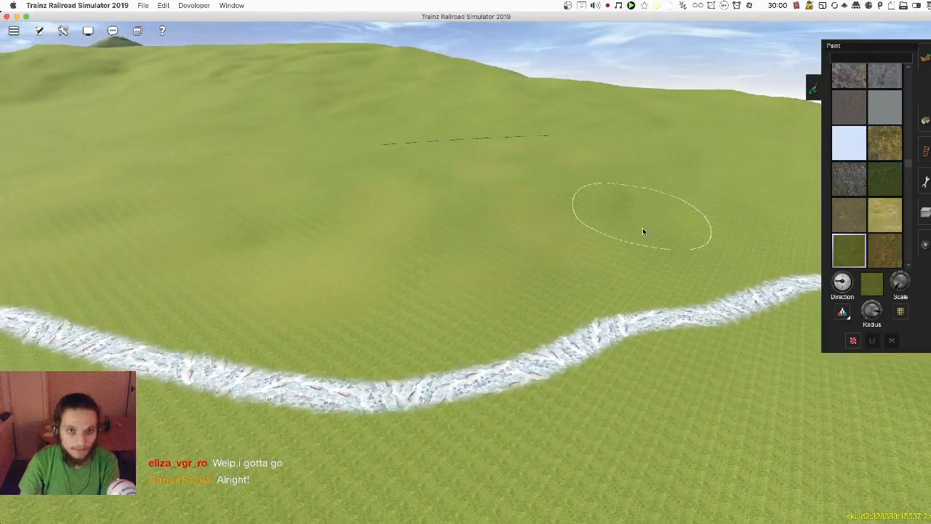
Step: Paint varied grass texture over the gentle slope directly above the curved river bank
key("bracketright")
right_click(553, 245)
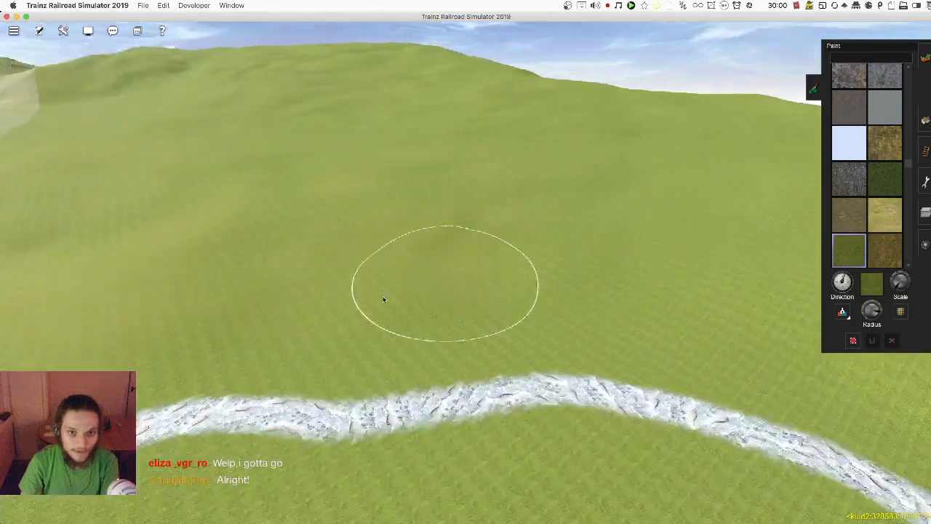
key("Left")
key("Right")
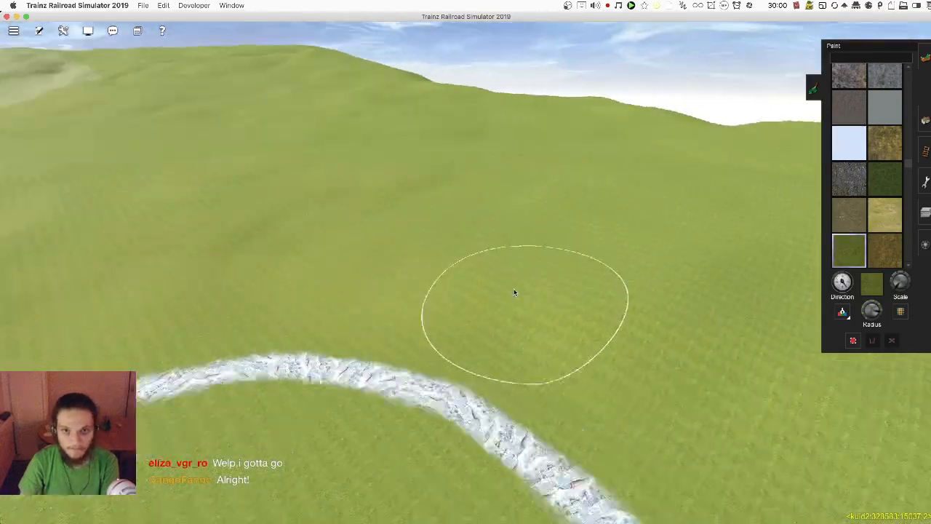
key("bracketright")
key("Left")
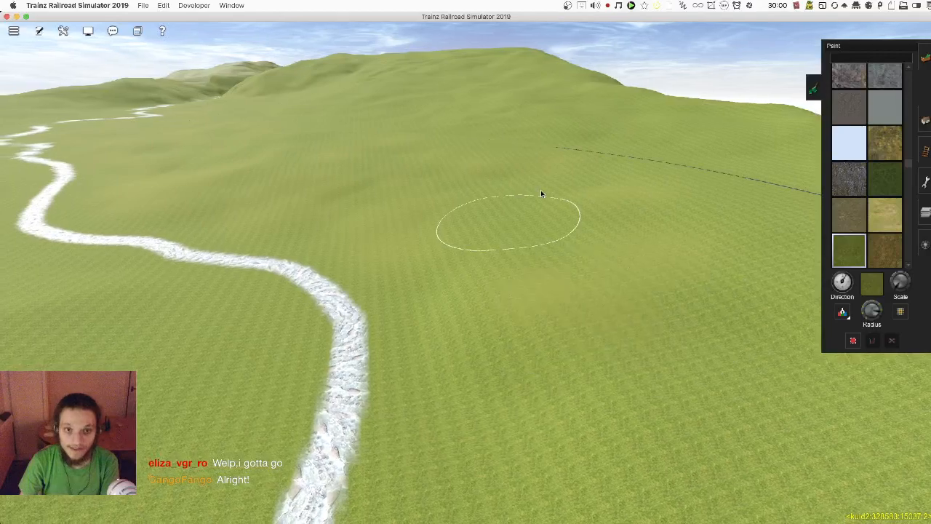
Step: Extend the grass painting farther along the river's track-side bank, breaking up the repeating pattern
right_click(500, 366)
key("Right")
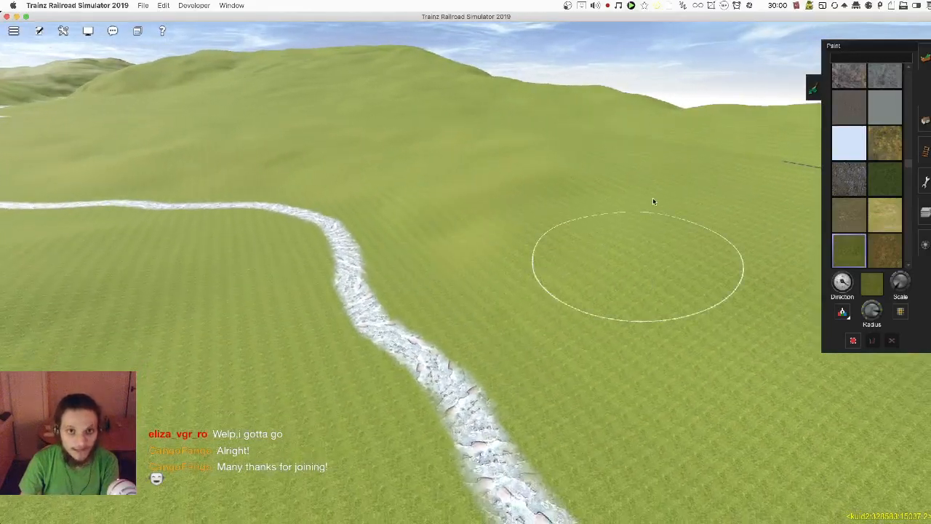
right_click(594, 315)
key("Right")
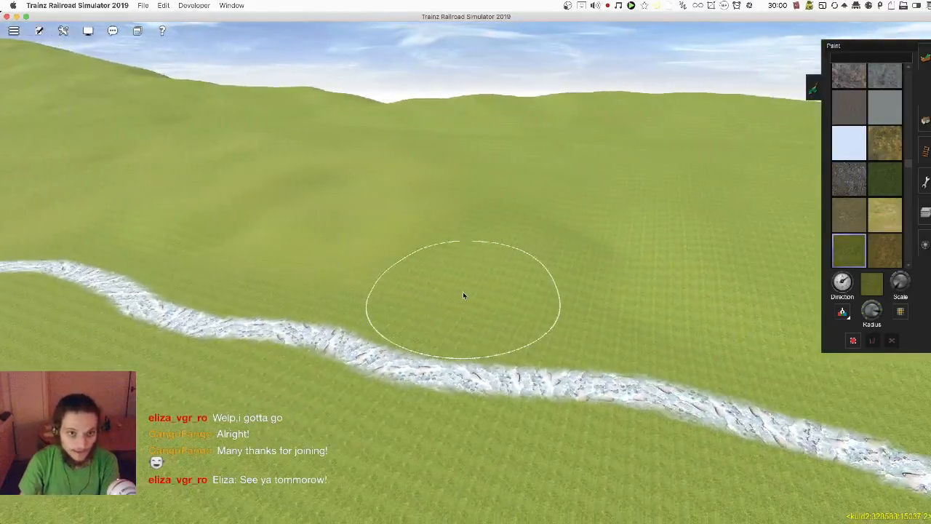
right_click(623, 305)
key("Left")
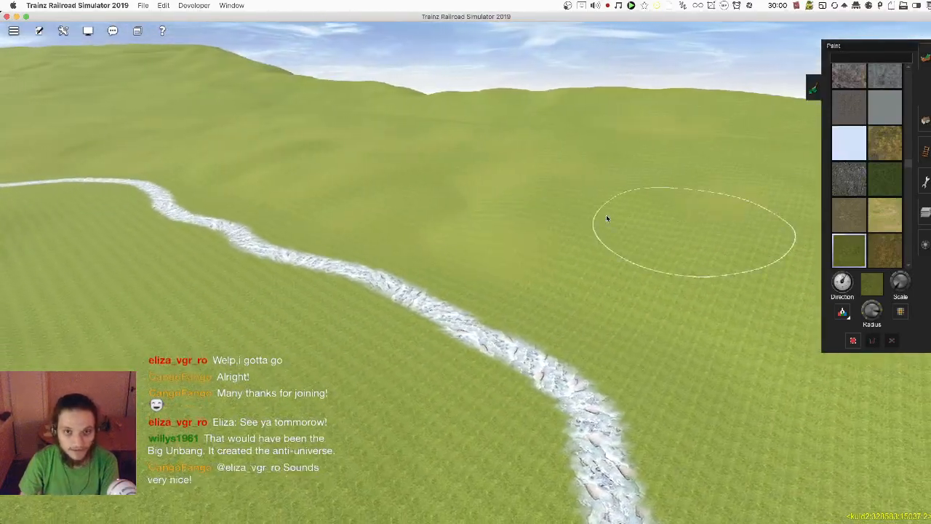
Step: Paint patches of grass across the wide field between the river and the far hill
right_click(667, 355)
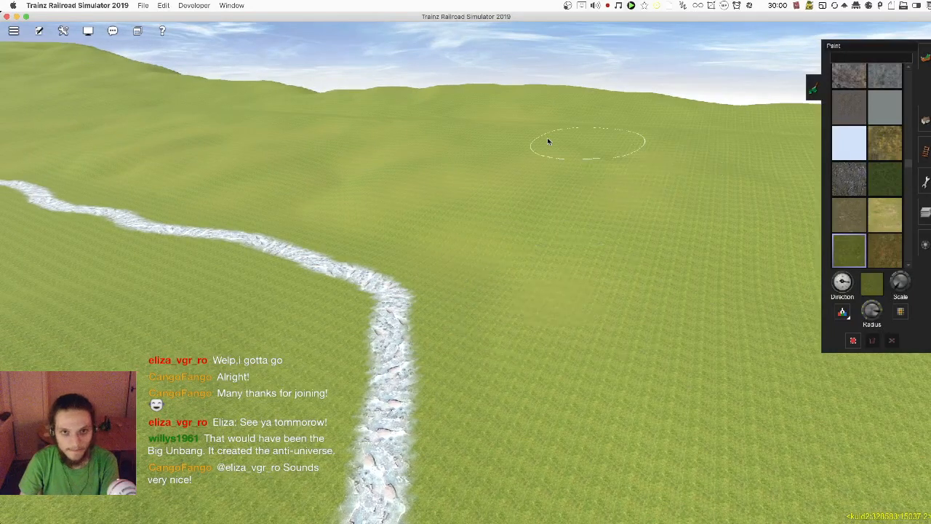
key("Right")
right_click(701, 331)
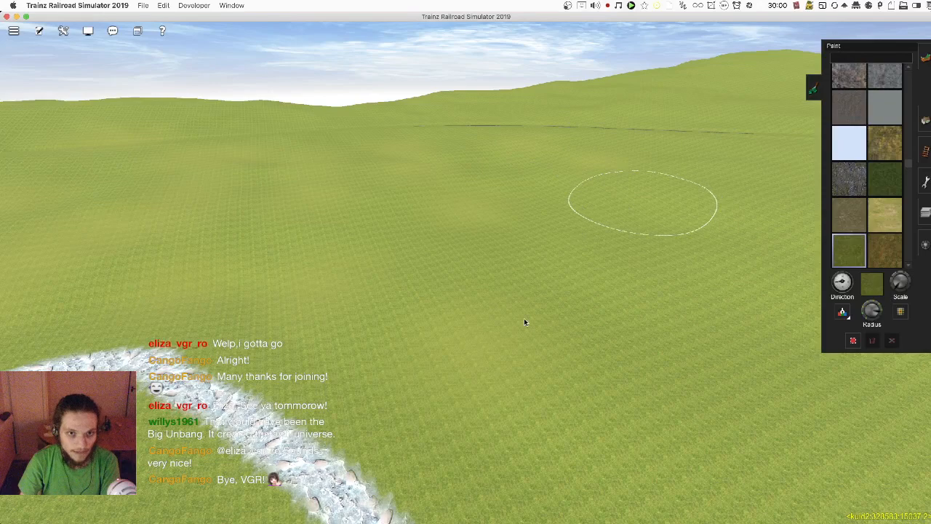
key("Right")
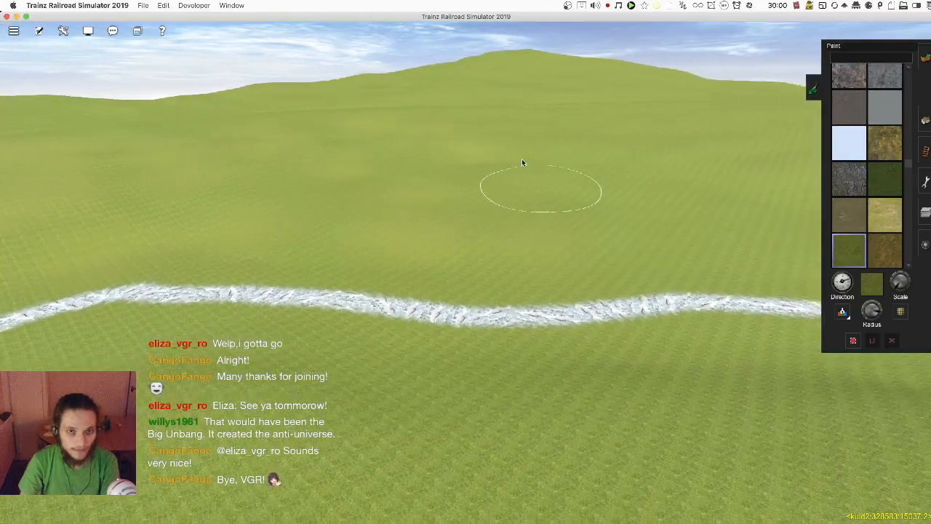
right_click(551, 243)
key("Left")
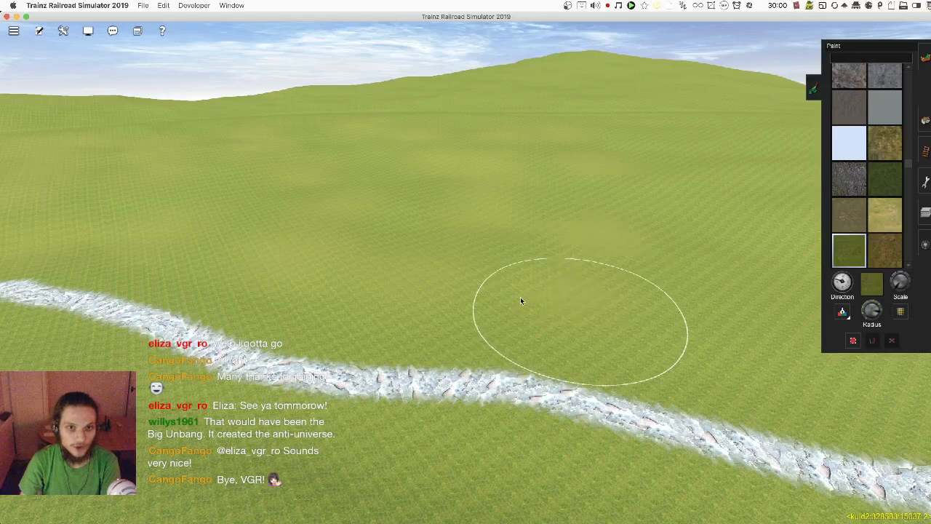
Step: Fill in the remaining uniform field above the river, toward the terrain edge, with varied grass
right_click(583, 296)
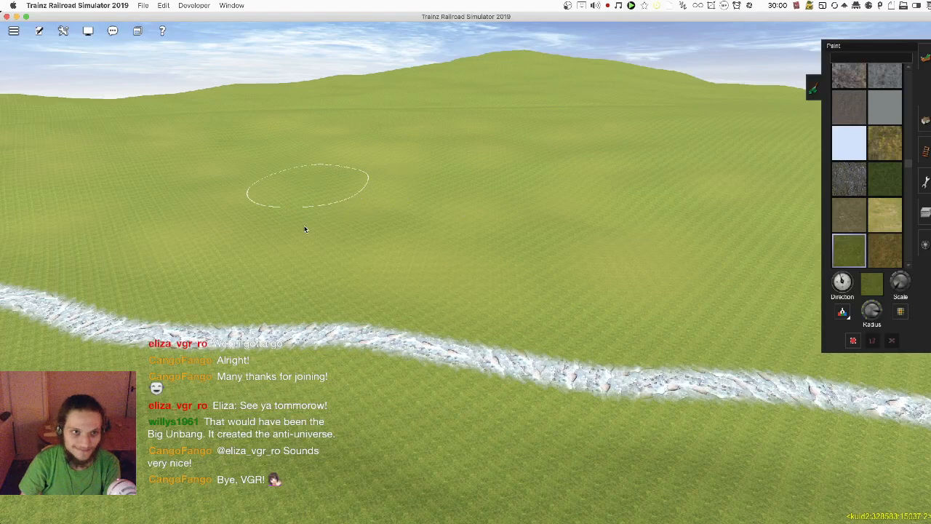
key("Right")
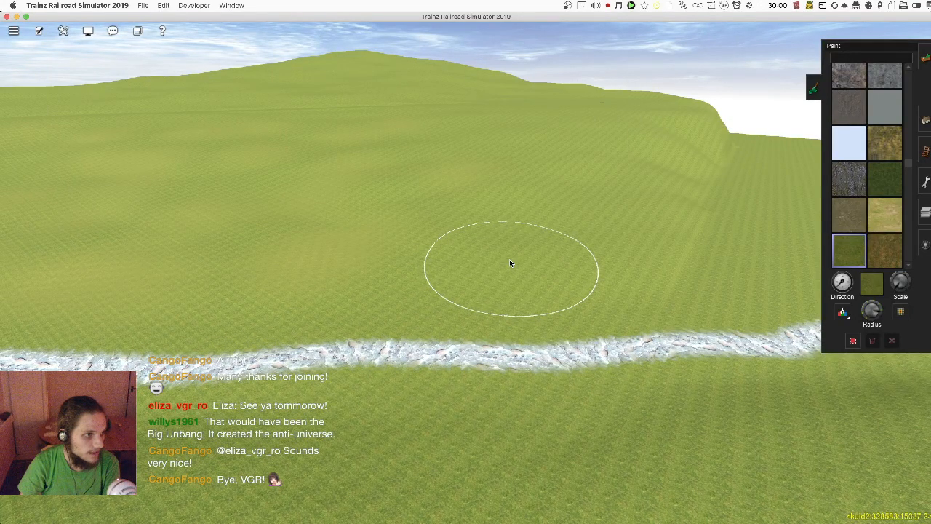
key("Left")
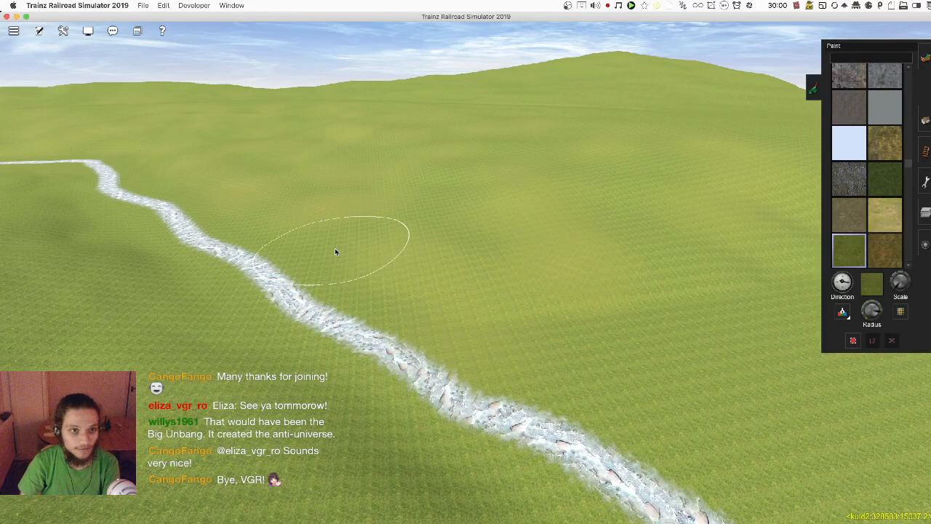
Step: Paint the grass texture over the raised slope between the river valley and the track
right_click(606, 232)
key("Left")
key("Left")
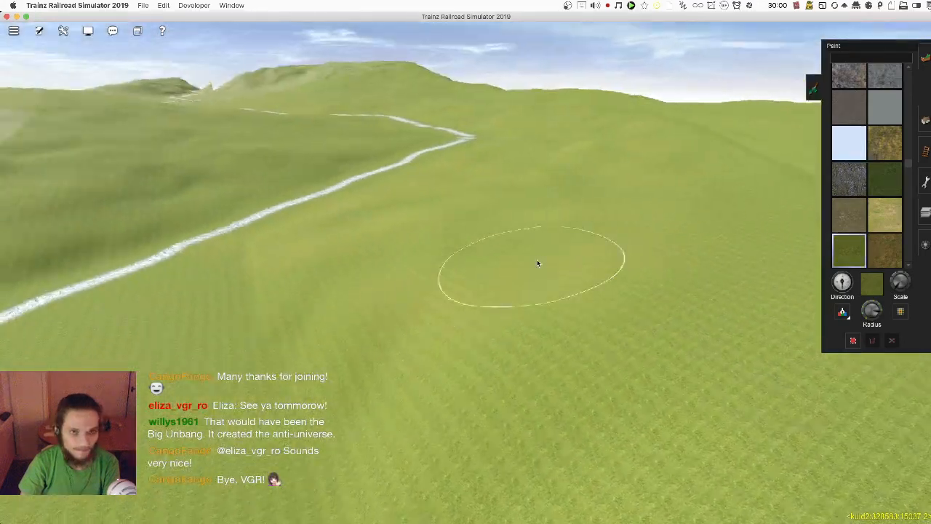
right_click(537, 261)
right_click(539, 273)
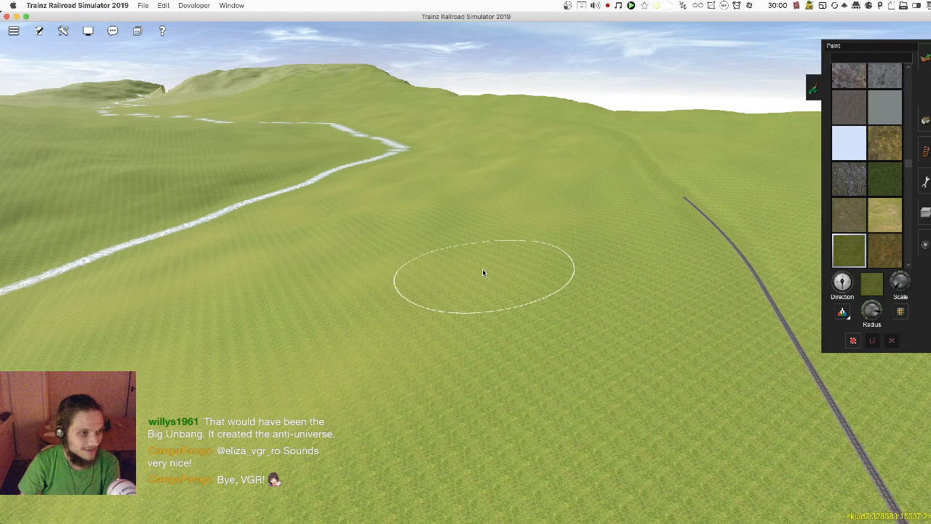
Step: Vary the grass texture alongside the track and over the hillside beyond its visible end
key("Right")
right_click(493, 294)
key("bracketright")
key("Left")
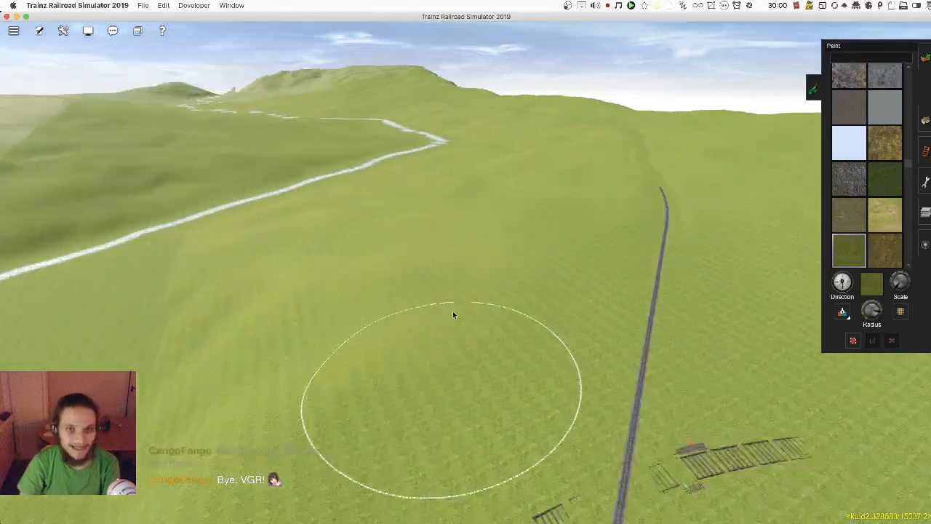
key("Right")
key("Right")
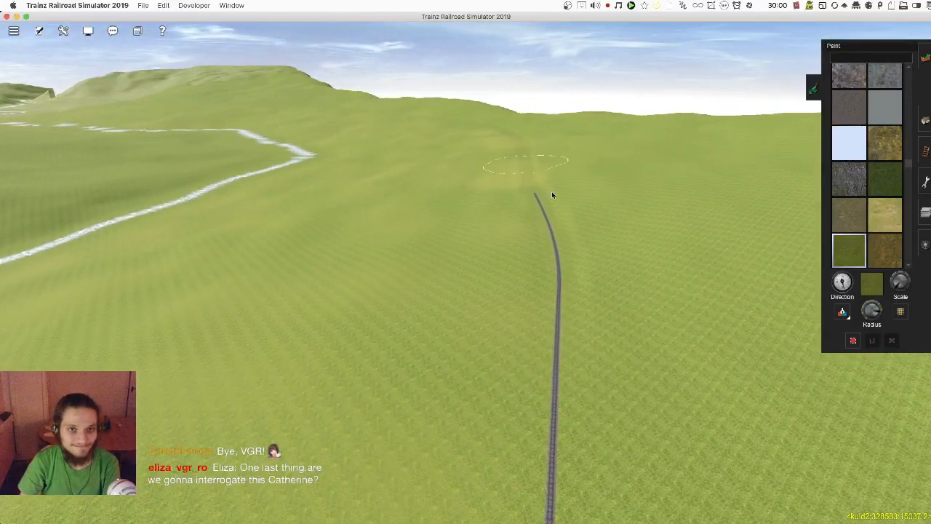
key("Left")
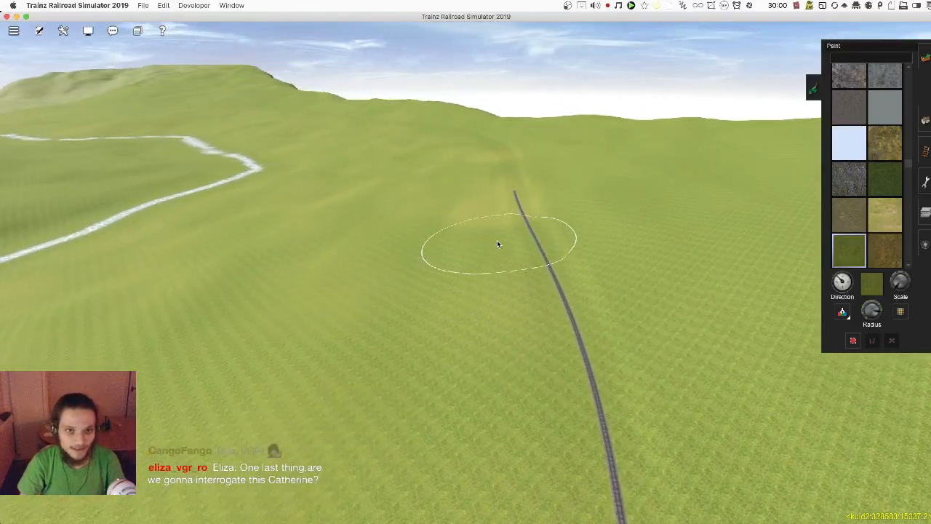
Step: Rotate the grass texture and paint more patches on both sides of the track
right_click(473, 289)
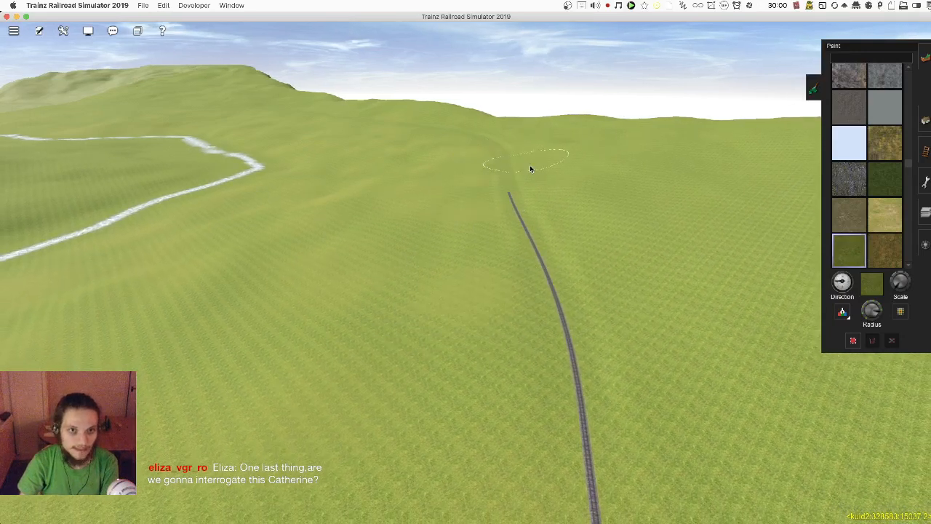
key("Right")
key("bracketright")
key("Right")
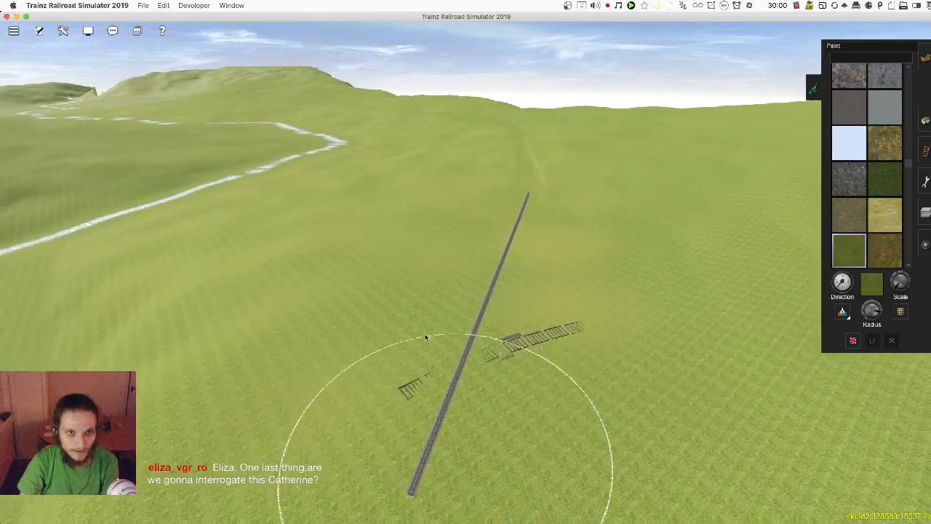
Step: Paint varied grass texture on the hillside along the far bank of the river
key("Left")
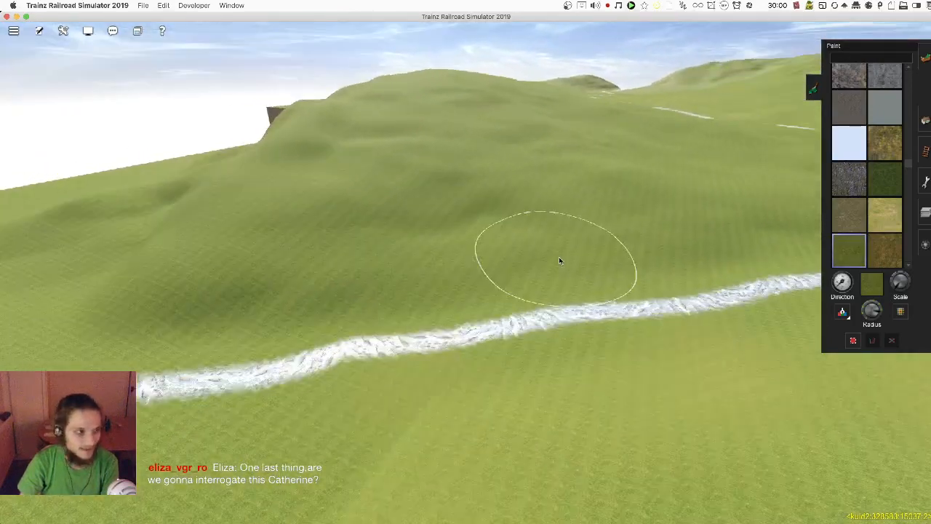
key("Right")
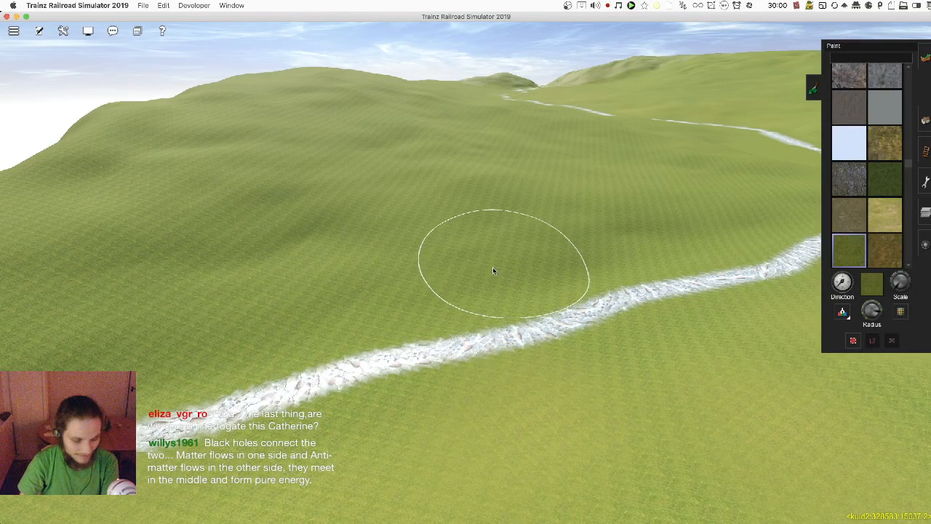
key("Left")
key("Left")
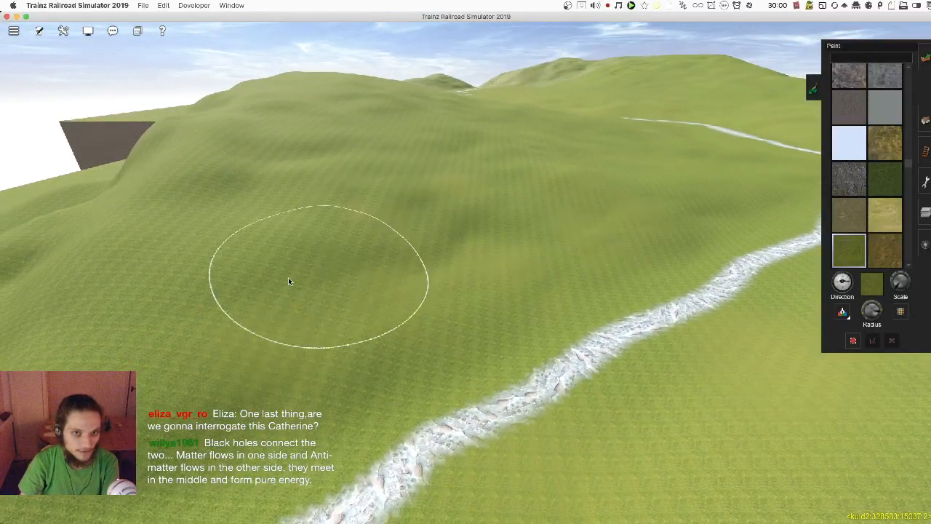
Step: Rotate the grass texture and paint it over the hollows and mounds between the river and the terrain edge
key("Left")
key("Right")
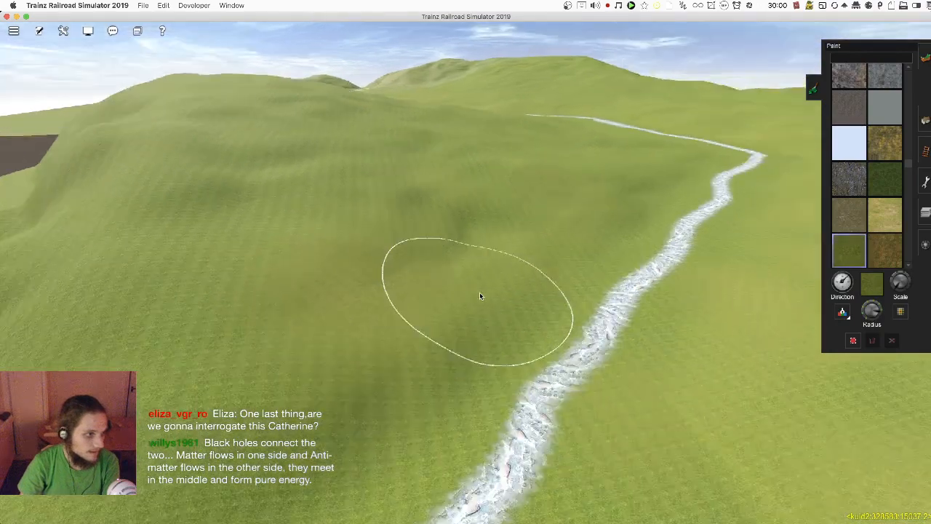
key("Left")
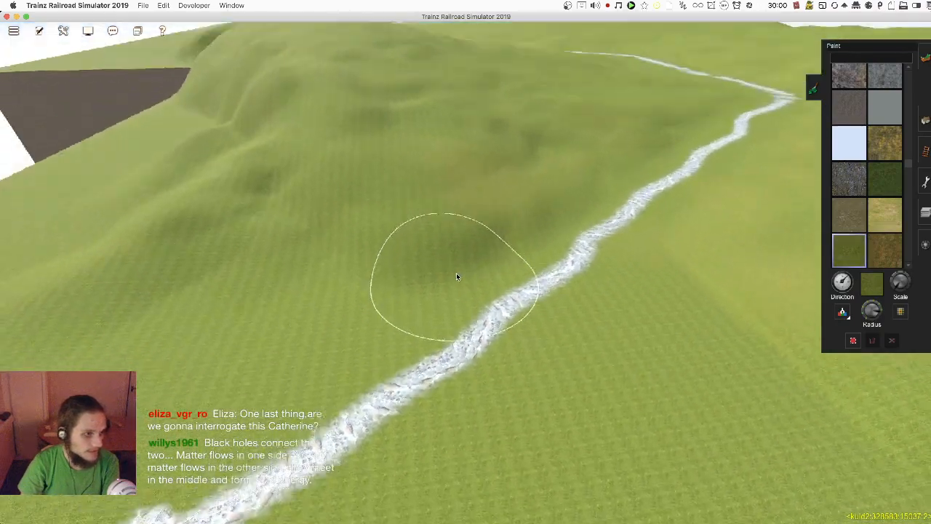
key("Right")
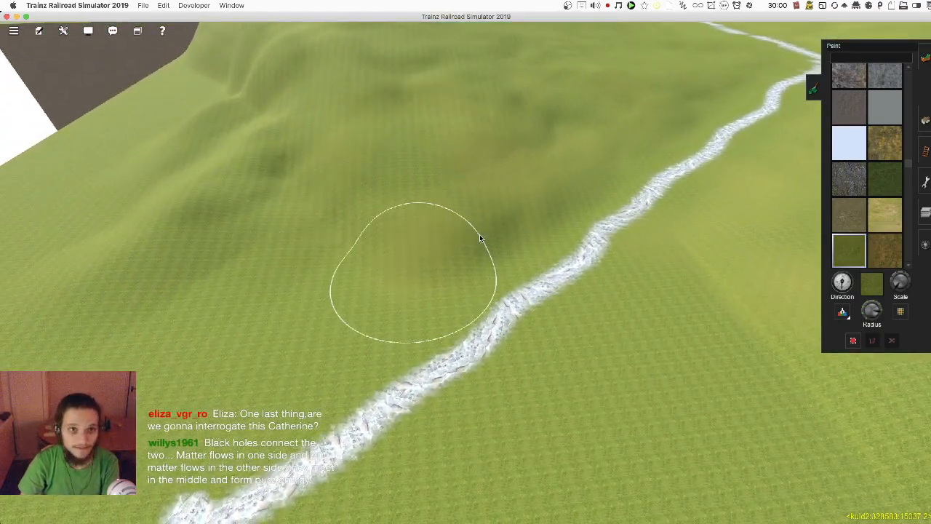
key("Right")
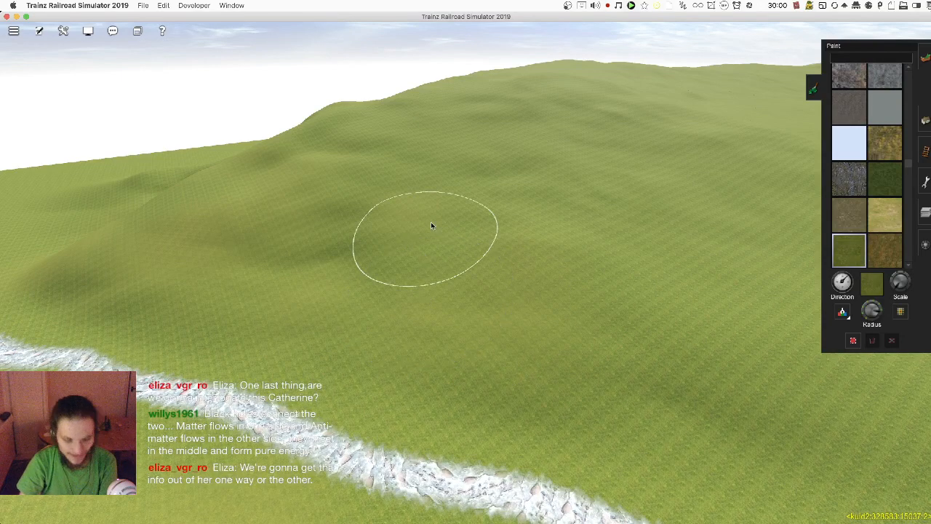
Step: Break up the uniform grass across the large hill above the river with patches in different directions
mouse_move(592, 306)
right_mouse_down()
mouse_move(483, 295)
mouse_move(282, 219)
mouse_move(389, 238)
right_mouse_up()
right_click_drag(492, 395, 542, 162)
mouse_move(630, 388)
right_mouse_down()
mouse_move(609, 333)
mouse_move(357, 182)
mouse_move(494, 233)
right_mouse_up()
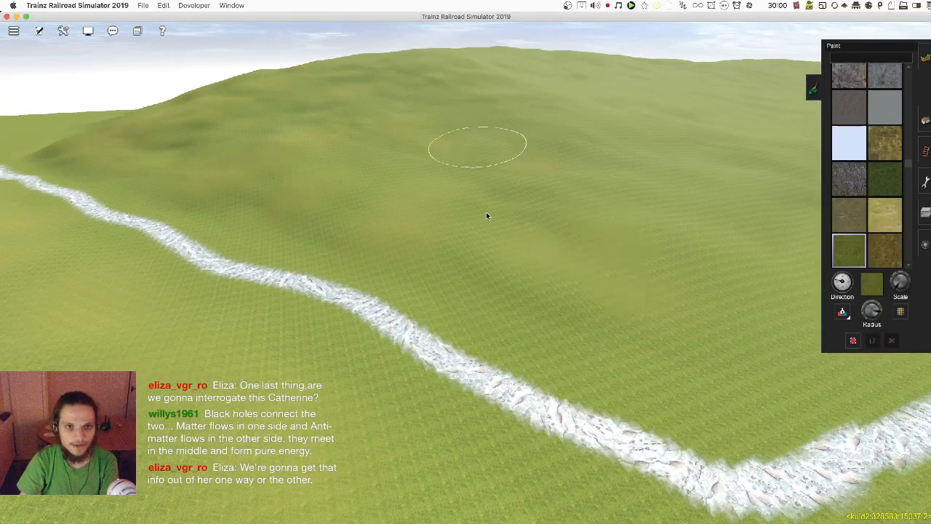
mouse_move(516, 299)
right_mouse_down()
mouse_move(608, 308)
mouse_move(538, 270)
mouse_move(602, 264)
mouse_move(532, 153)
right_mouse_up()
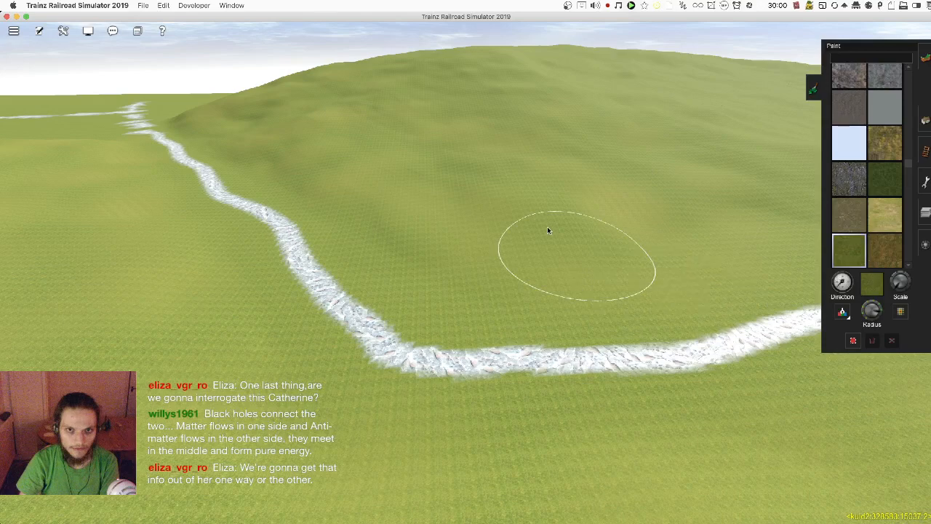
Step: Blend rotated grass patches into the lower slope between the large hill and the river bends
mouse_move(555, 281)
right_mouse_down()
mouse_move(568, 282)
mouse_move(566, 249)
mouse_move(513, 278)
mouse_move(505, 312)
mouse_move(511, 337)
mouse_move(555, 364)
mouse_move(553, 275)
mouse_move(596, 233)
right_mouse_up()
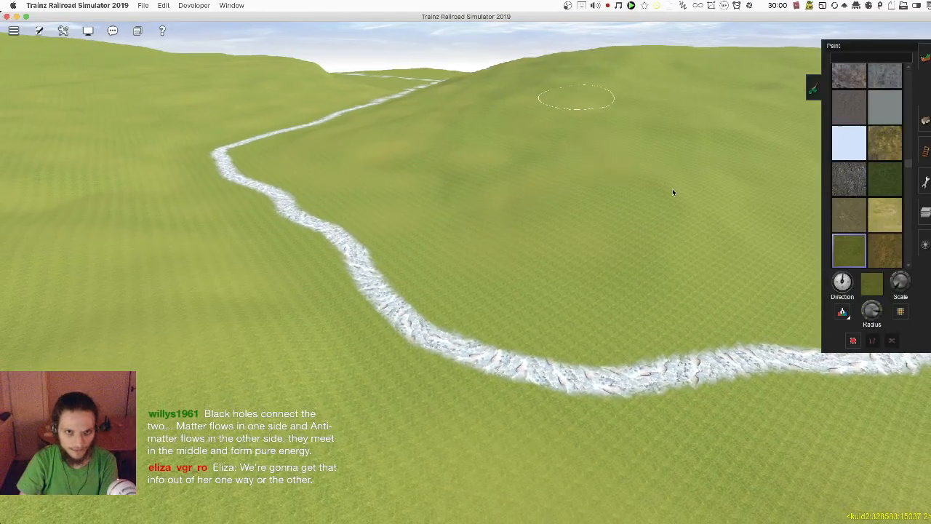
mouse_move(519, 291)
right_mouse_down()
mouse_move(544, 276)
mouse_move(500, 256)
mouse_move(528, 317)
mouse_move(615, 347)
mouse_move(655, 155)
right_mouse_up()
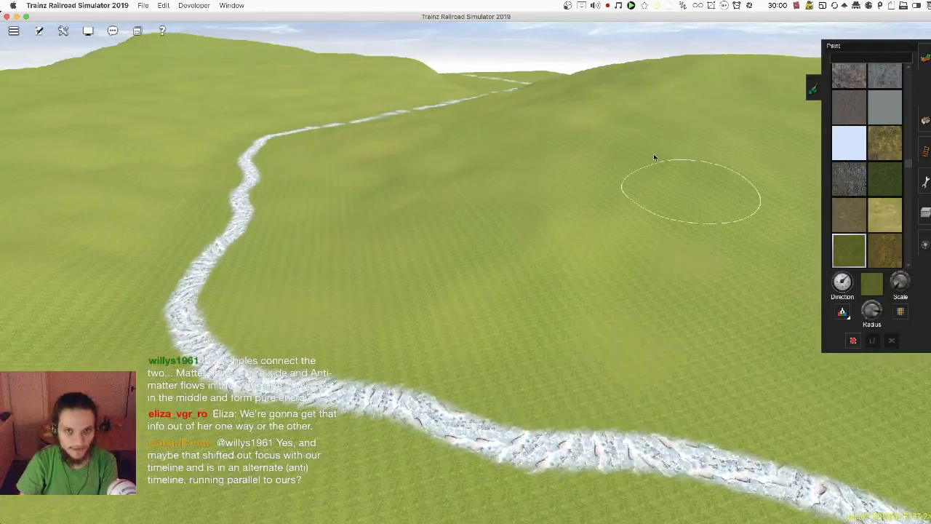
right_click_drag(590, 301, 494, 274)
right_click(466, 249)
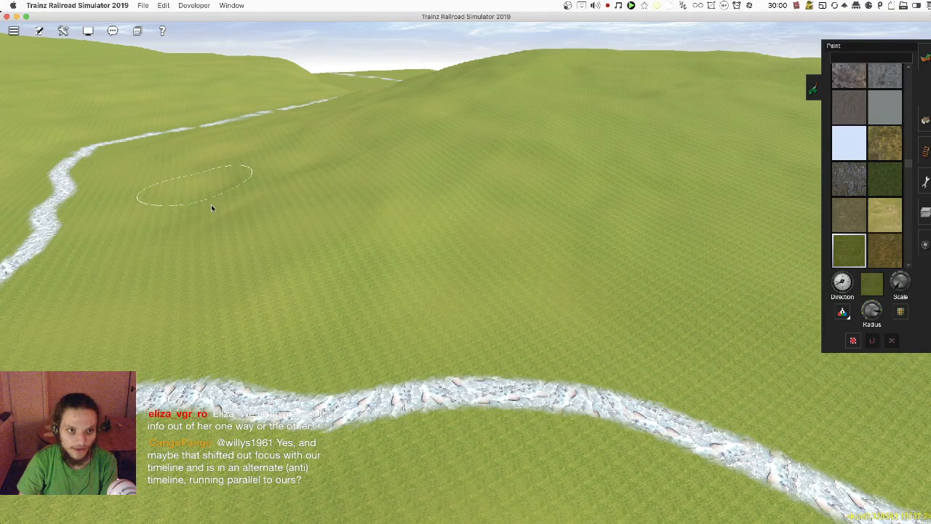
right_click(569, 313)
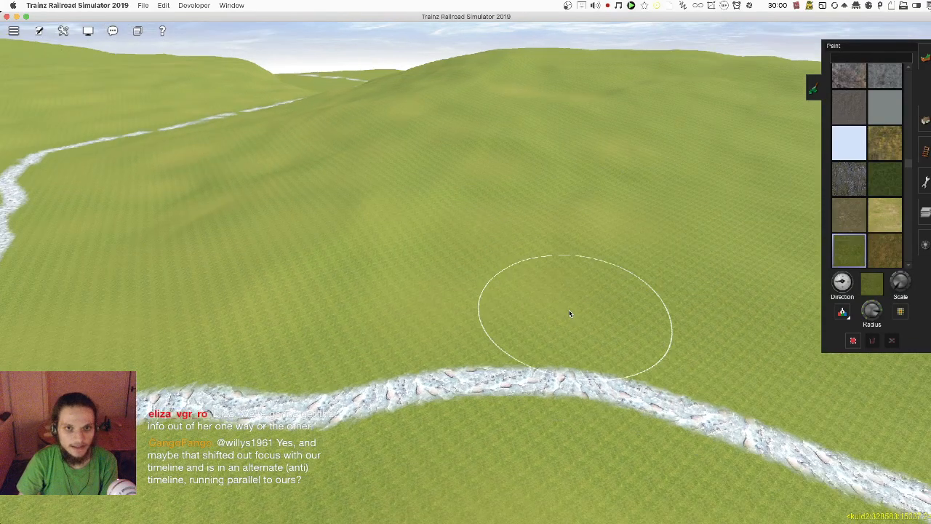
Step: Continue the varied grass along the hillside farther down the winding river
key("Left")
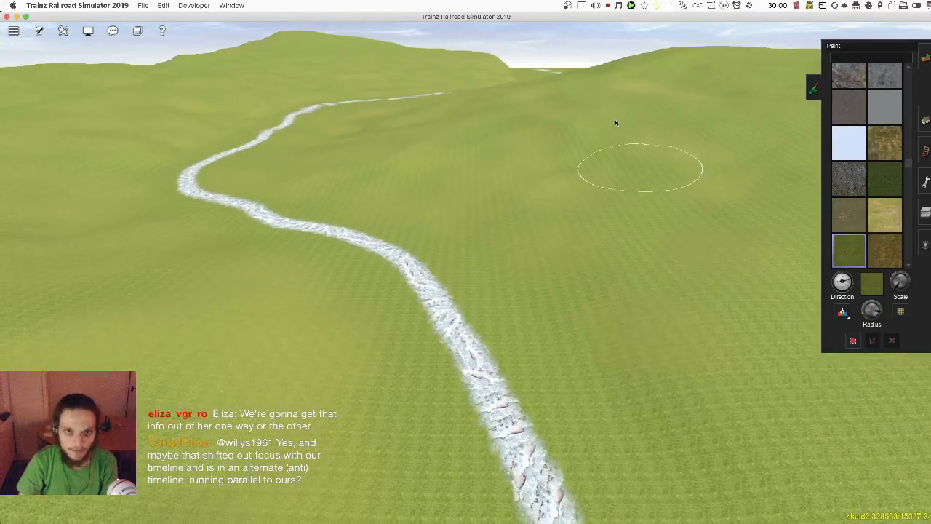
key("Right")
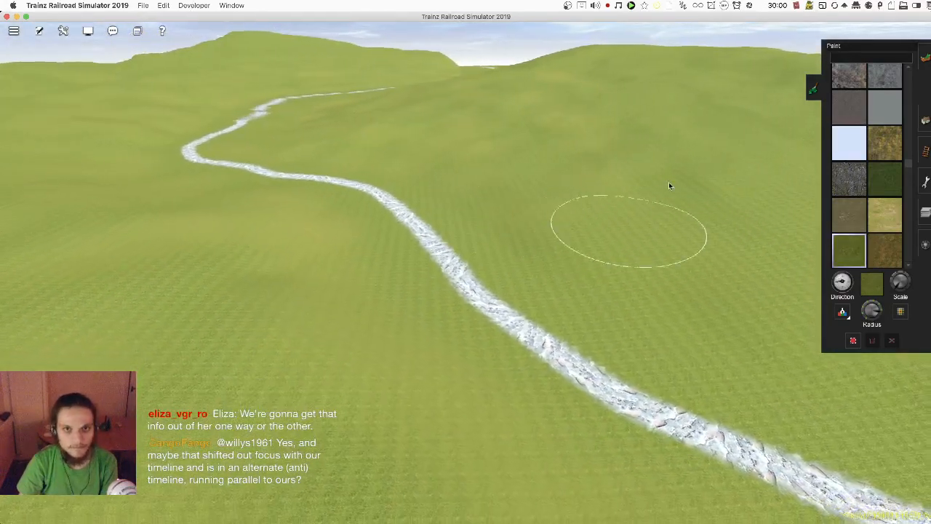
key("Left")
right_click(657, 255)
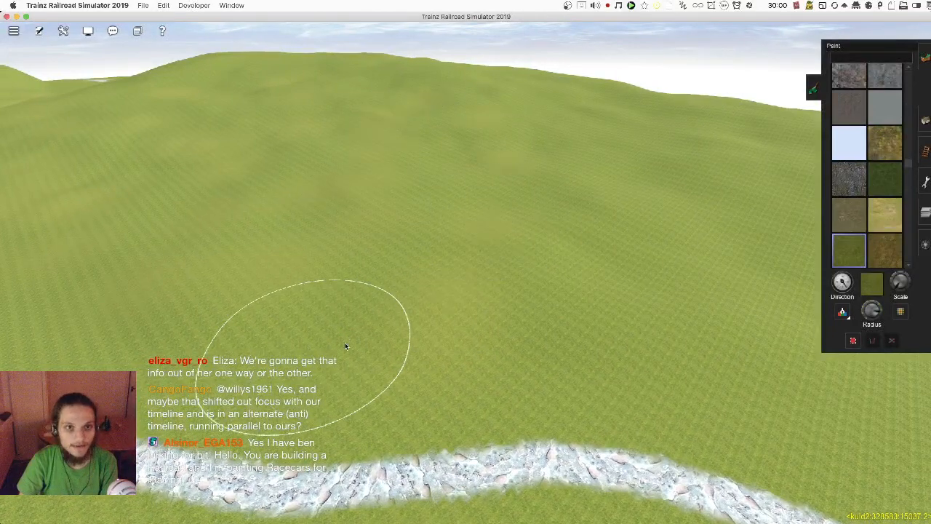
key("Left")
key("Left")
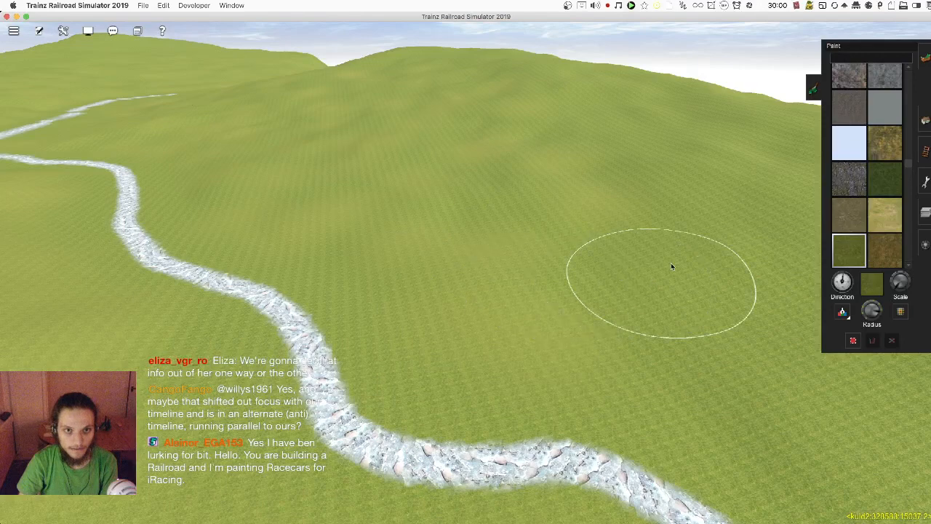
Step: Rotate the grass texture and paint patches on the slope beyond the river's sharp bends, up to the skyline
key("Right")
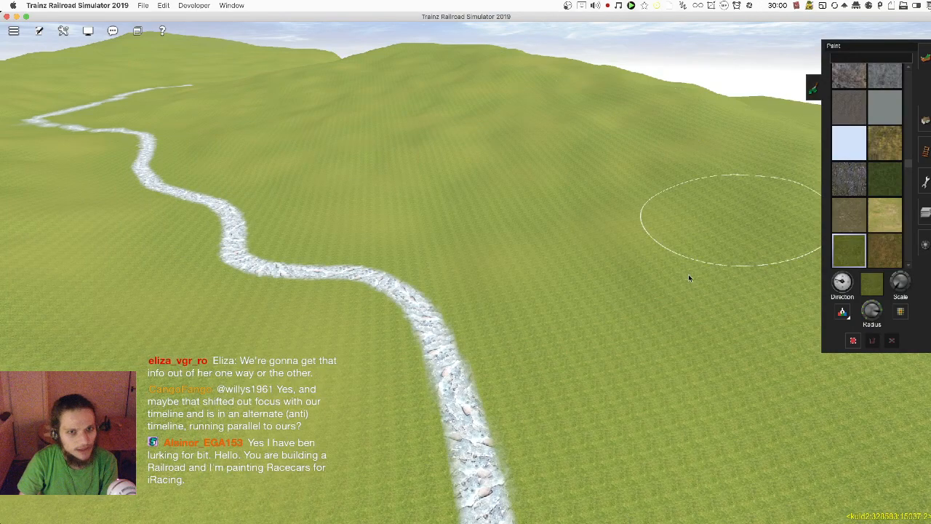
key("Left")
key("Right")
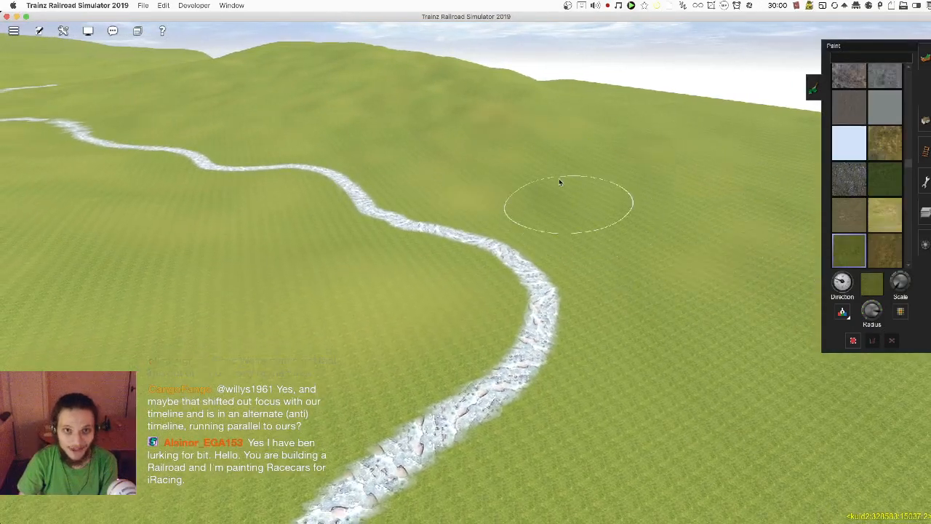
key("Left")
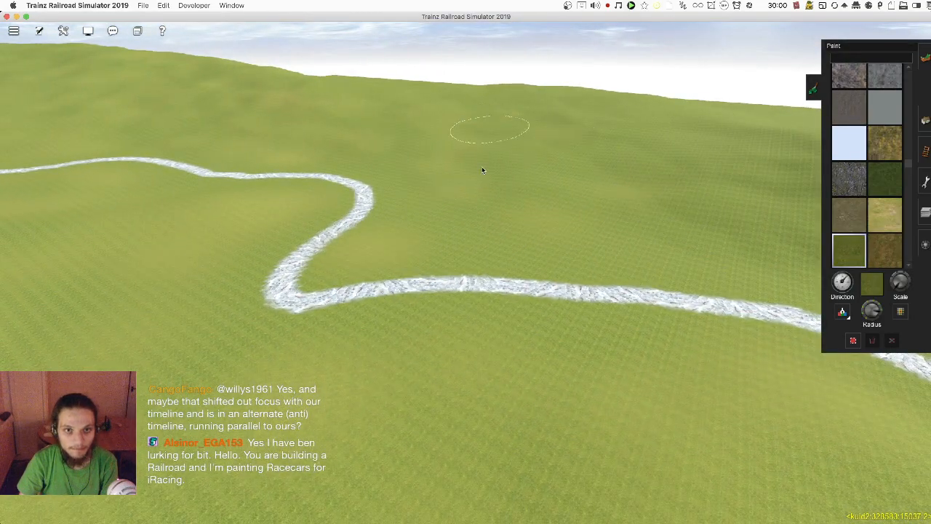
key("Right")
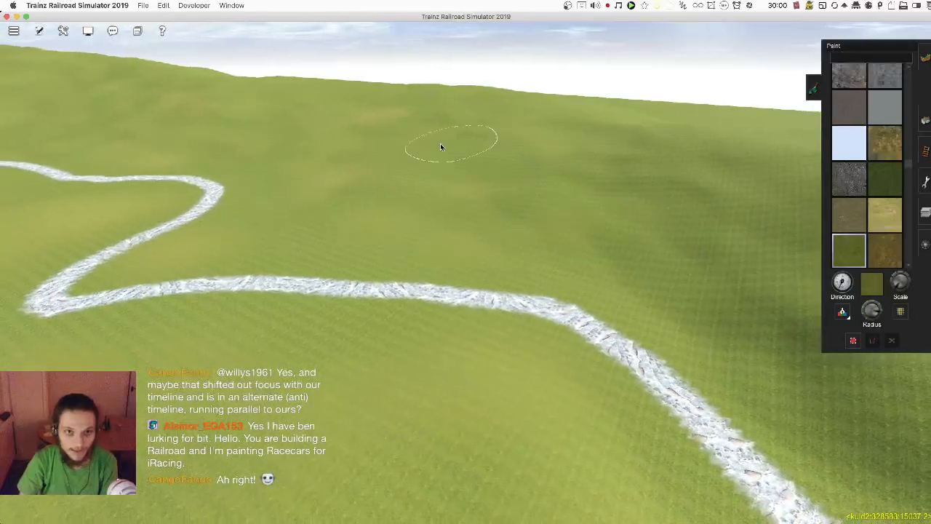
Step: Paint varied grass over the shaded slopes across the river from the curved track
right_click(747, 343)
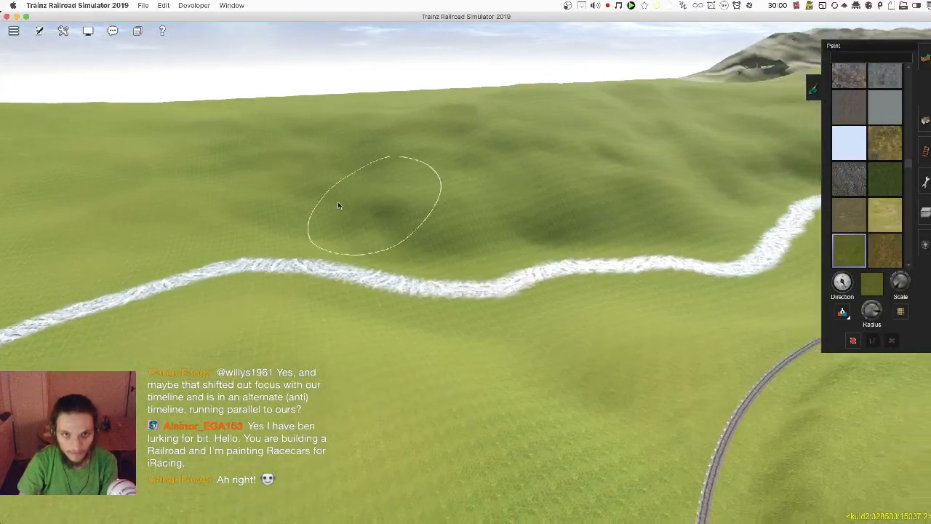
right_click(655, 201)
key("Right")
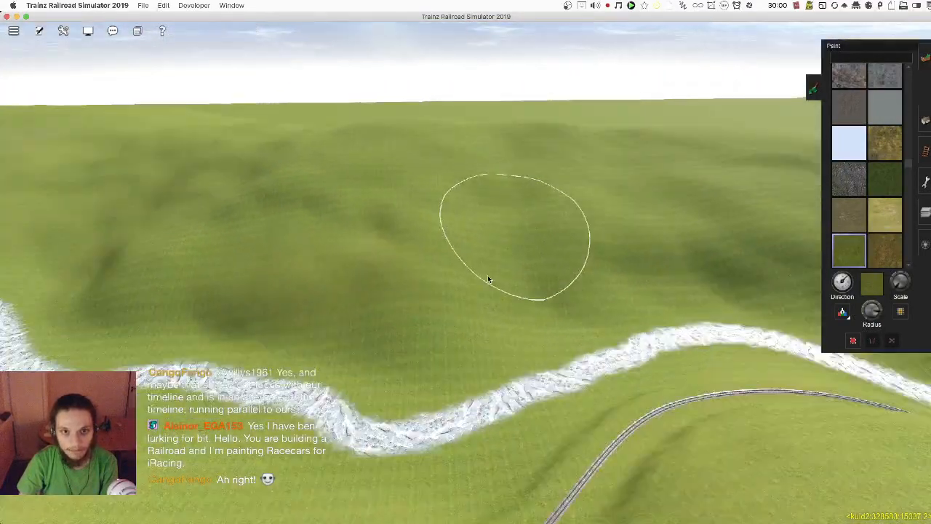
right_click(744, 330)
key("Right")
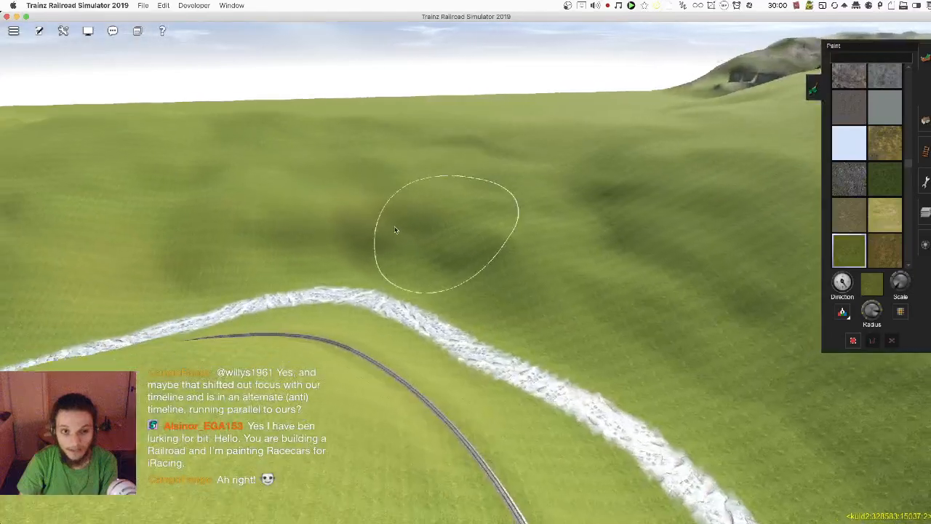
right_click(711, 343)
key("Right")
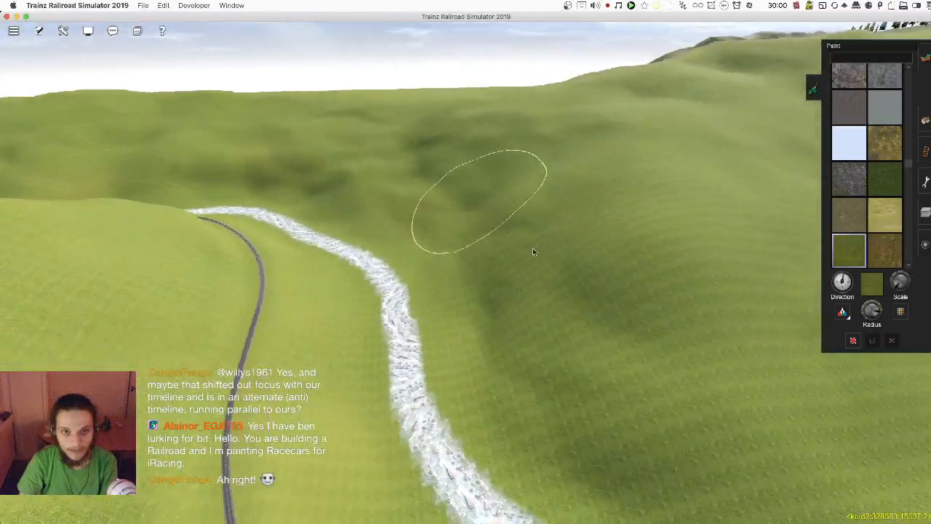
right_click(589, 381)
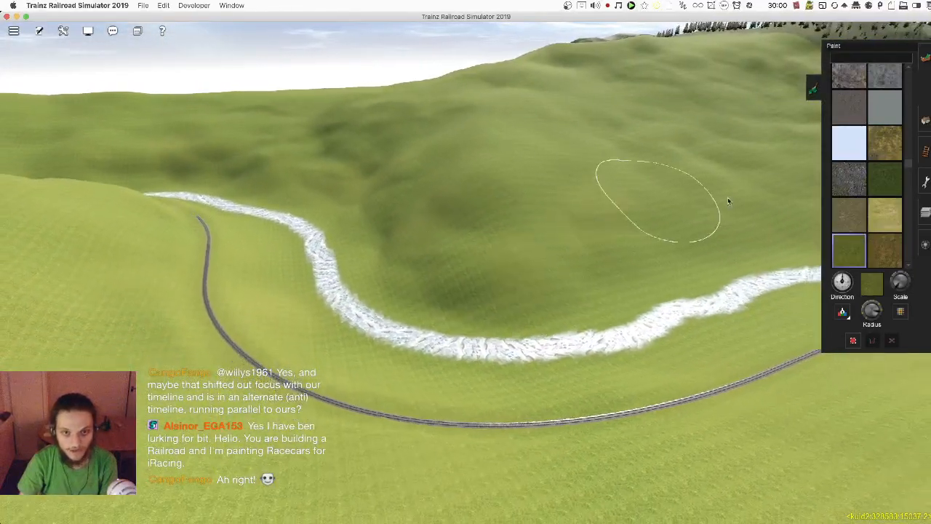
Step: Vary the grass texture on the steep hillside between the river and the forested terrain section
scroll(691, 195, "up", 3)
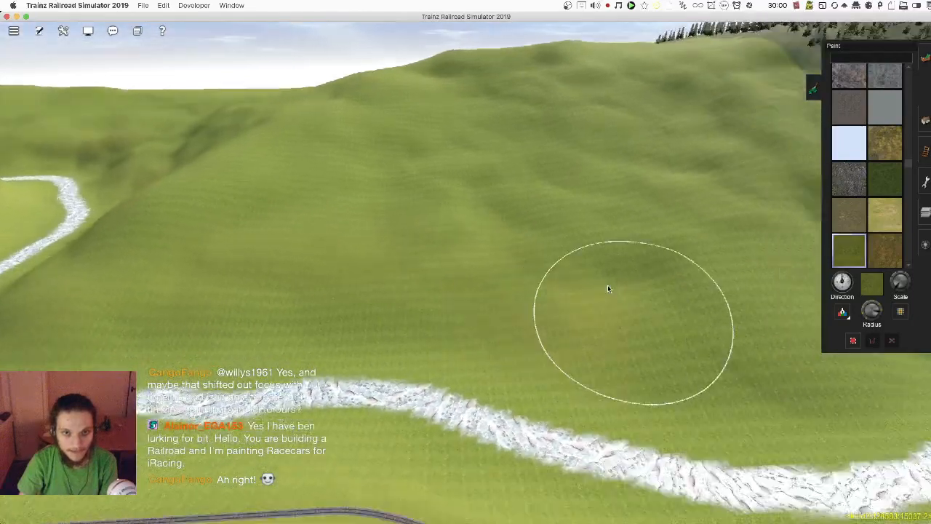
scroll(615, 295, "down", 5)
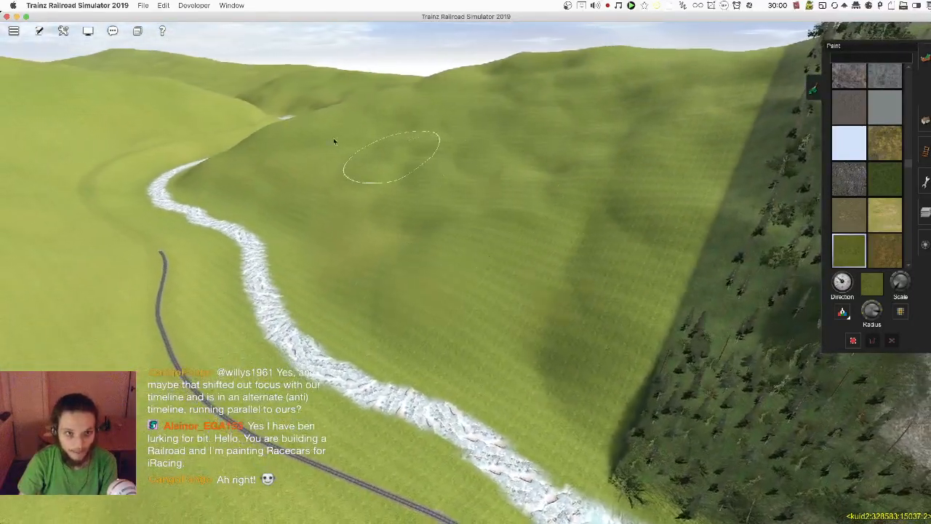
scroll(411, 154, "up", 5)
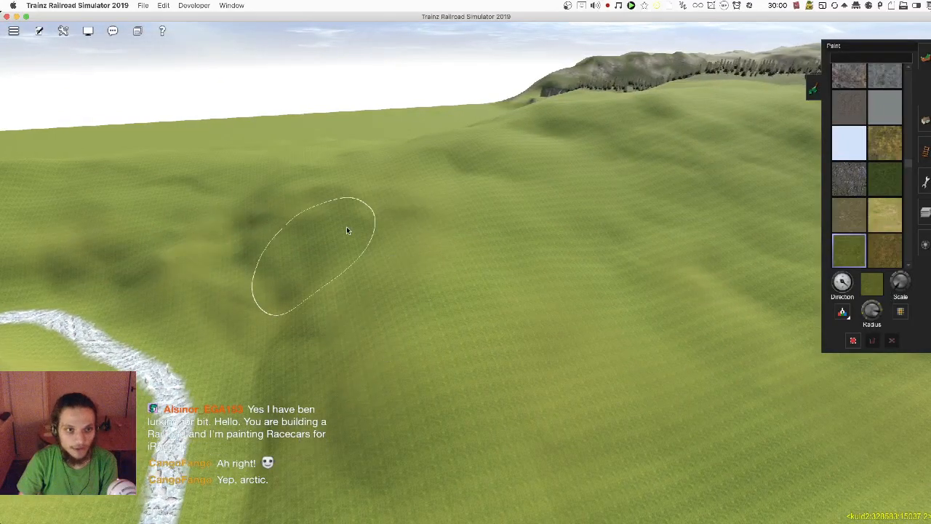
scroll(400, 249, "down", 3)
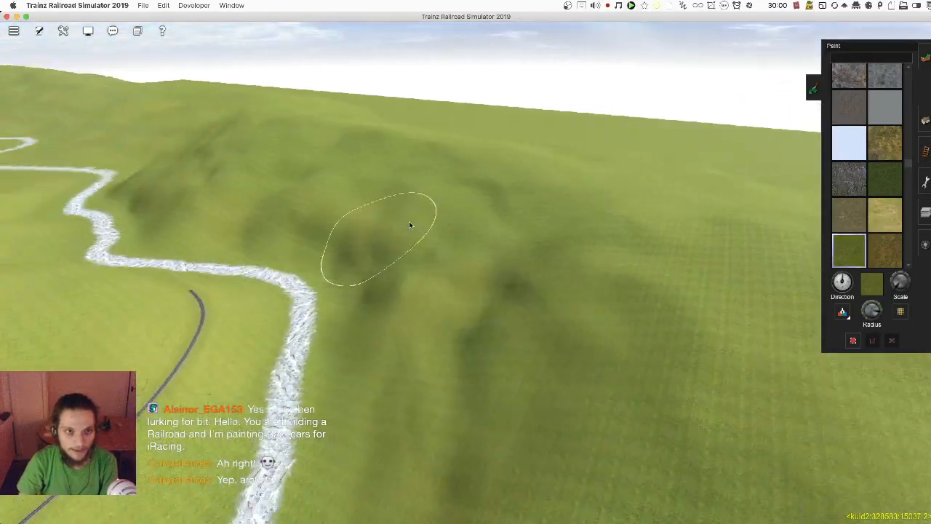
scroll(409, 225, "down", 3)
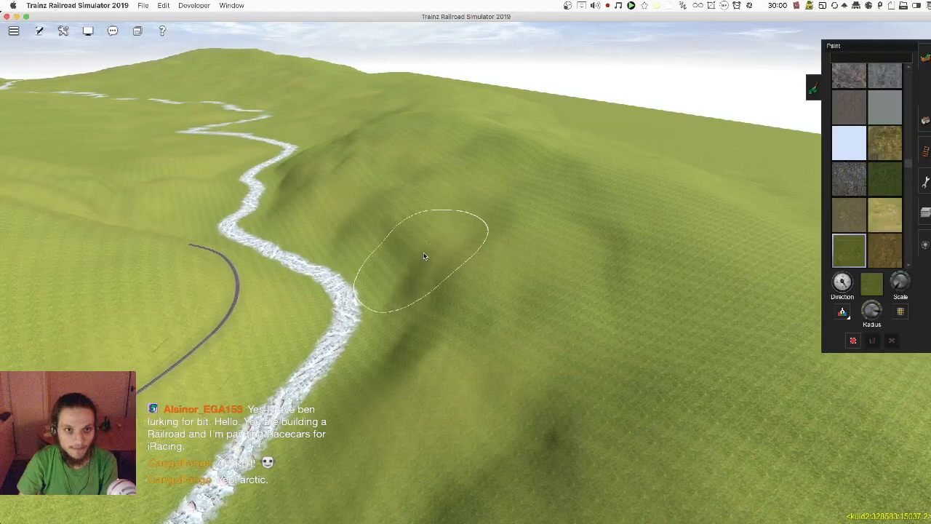
Step: Paint rotated grass patches over the steep riverside slope and up to the crest of the hill
right_click(442, 209)
mouse_move(442, 209)
left_mouse_down()
mouse_move(427, 251)
mouse_move(413, 258)
left_mouse_up()
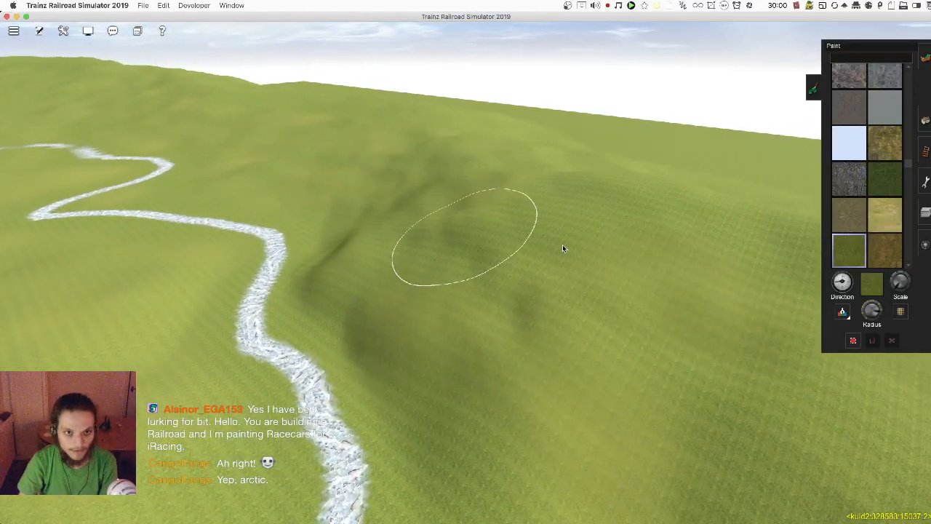
right_click(398, 211)
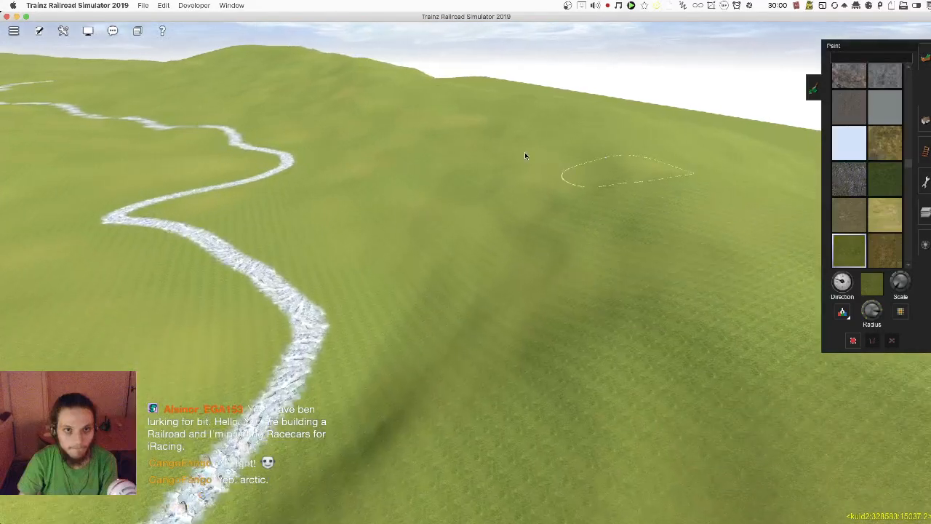
right_click(577, 148)
left_click_drag(550, 179, 502, 234)
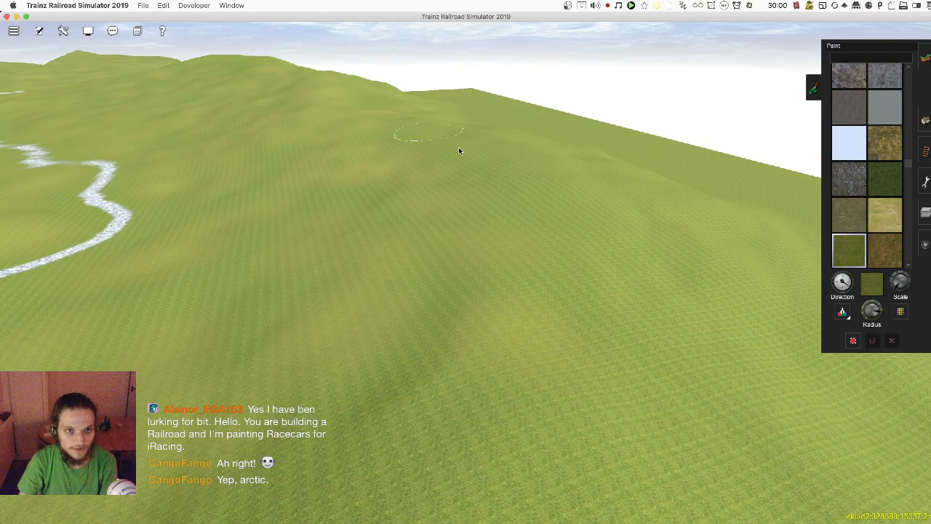
Step: Continue the varied grass along the broad ridge above the river toward the tree-lined terrain section
key("Left")
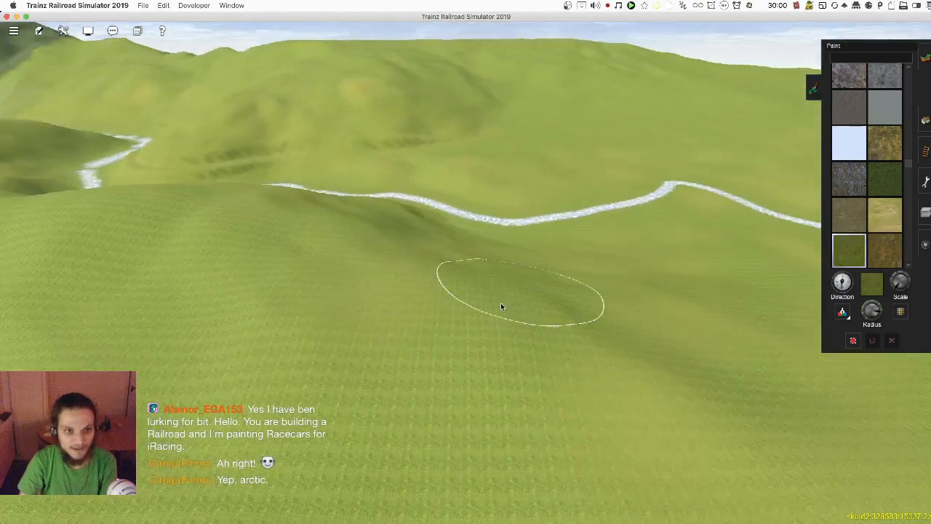
right_click_drag(261, 210, 470, 222)
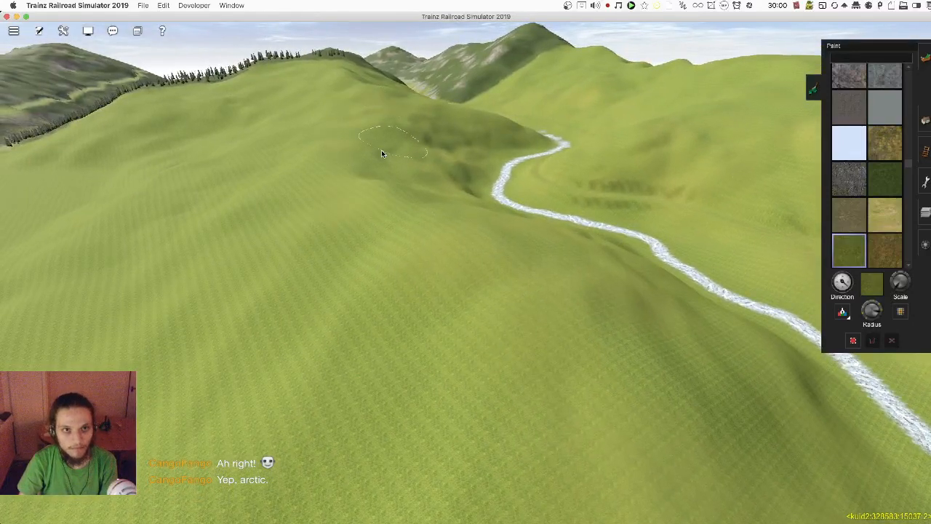
key("Left")
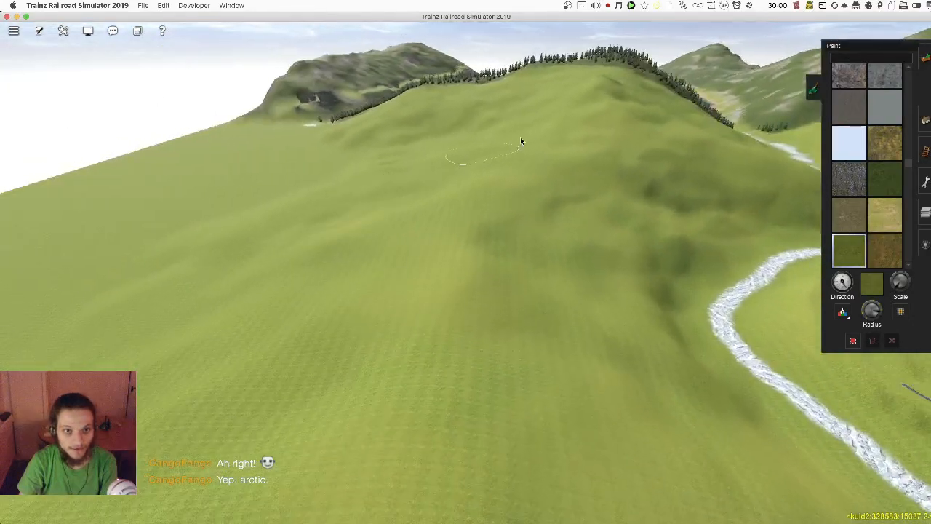
right_click(578, 158)
key("Left")
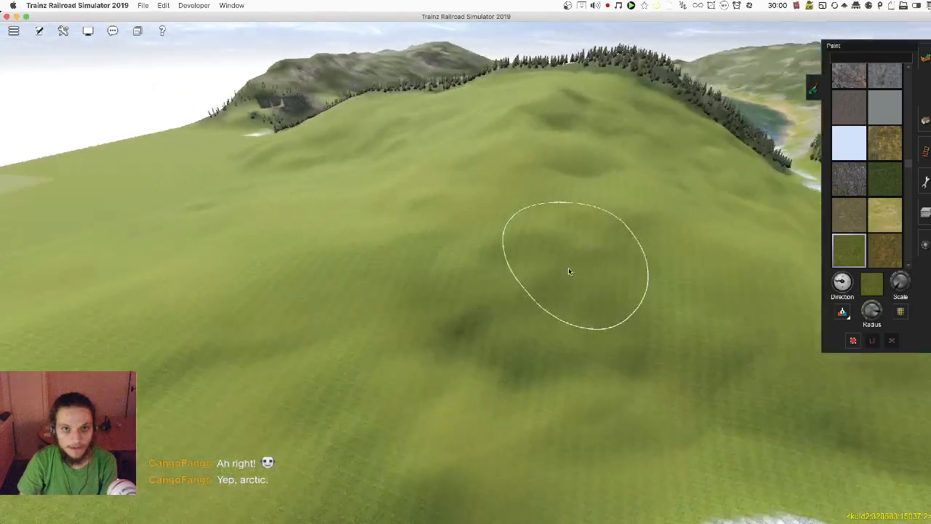
key("Left")
right_click(545, 176)
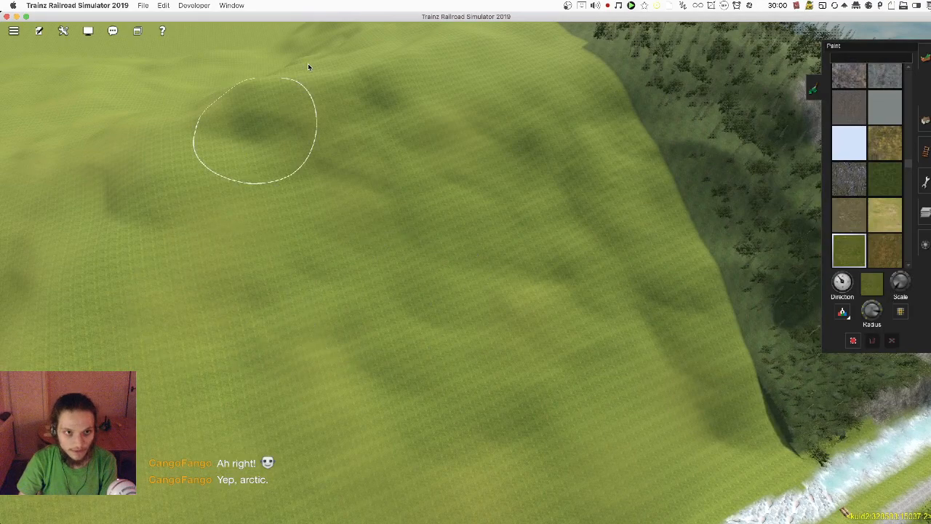
Step: Vary the grass texture on the hillside directly bordering the forested slope above the river
right_click(507, 405)
key("Left")
key("Down")
scroll(644, 300, "up", 6)
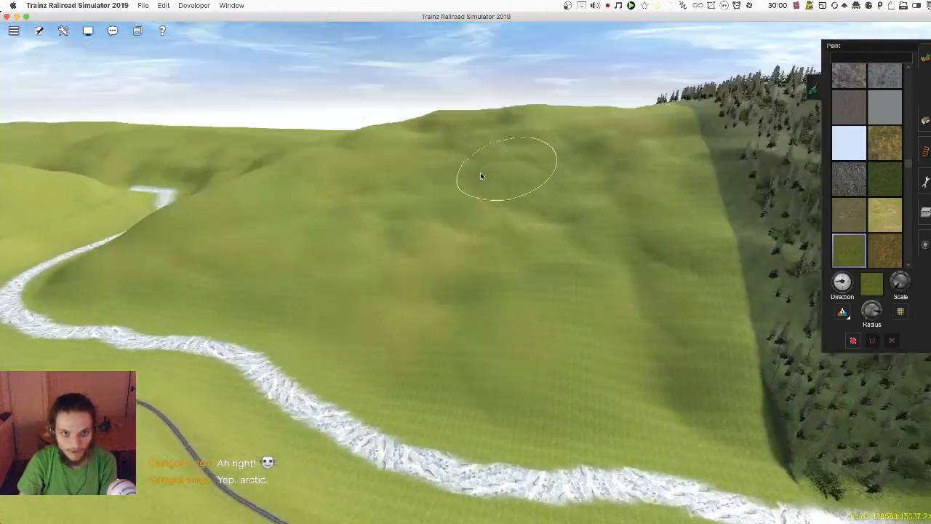
key("Left")
key("Down")
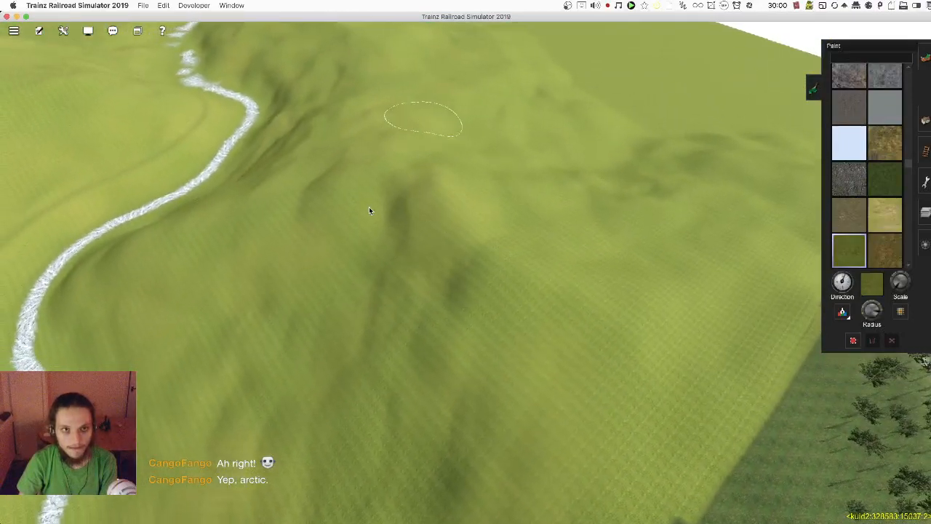
Step: Paint varied grass over the ridge crest and folds between the winding river and the flat outer ground
right_click(373, 203)
key("Left")
key("Down")
right_click(413, 210)
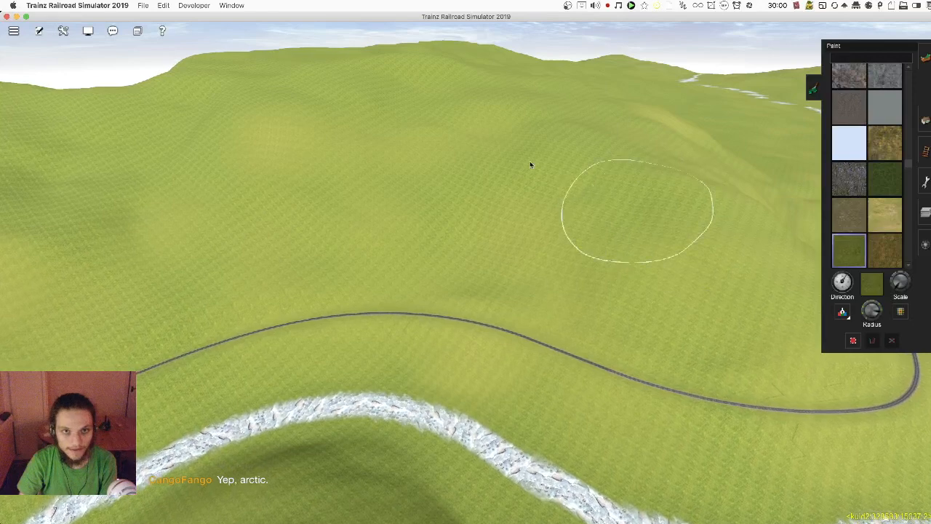
Step: Cover the hills on the track's side of the river with grass patches in varied directions
key("Left")
key("Down")
key("Left")
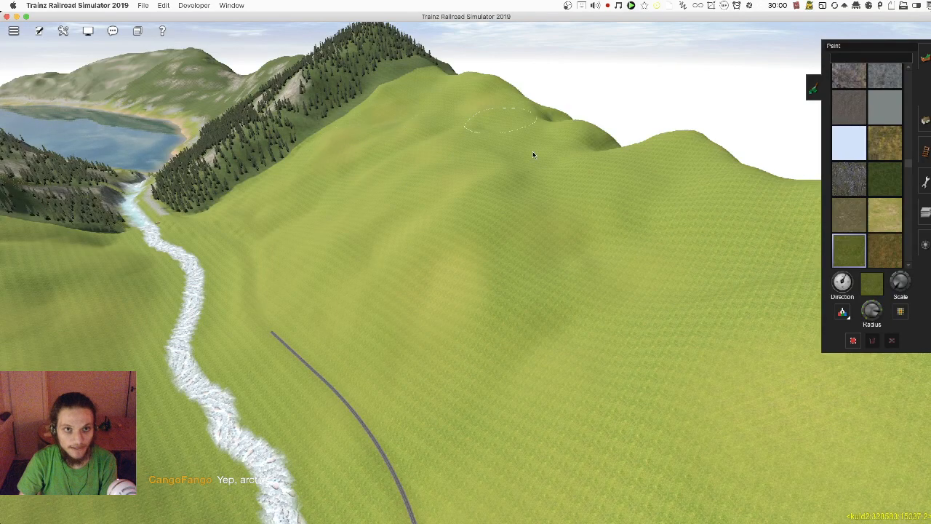
key("Right")
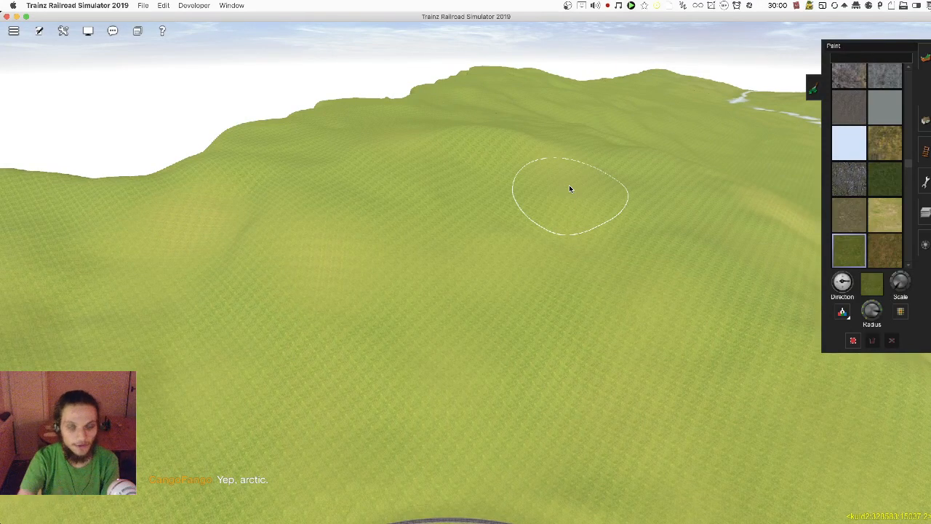
key("Right")
key("Left")
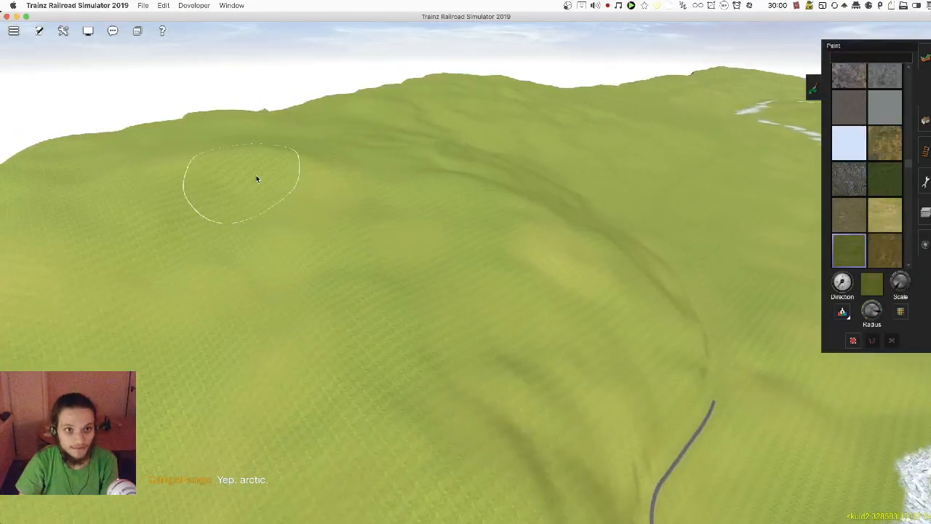
Step: Paint varied grass on the rounded hillside above the track and undo the last yellowish patch
key("Left")
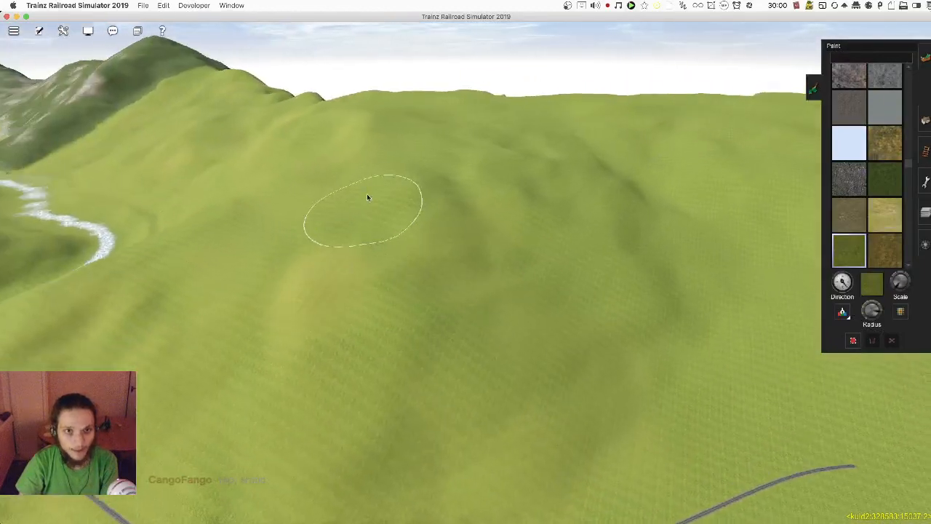
key("Right")
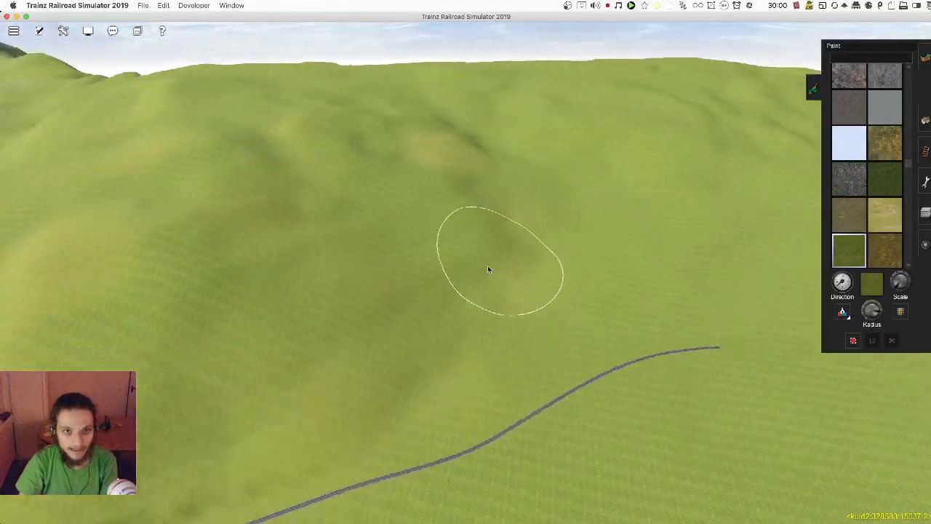
key("Left")
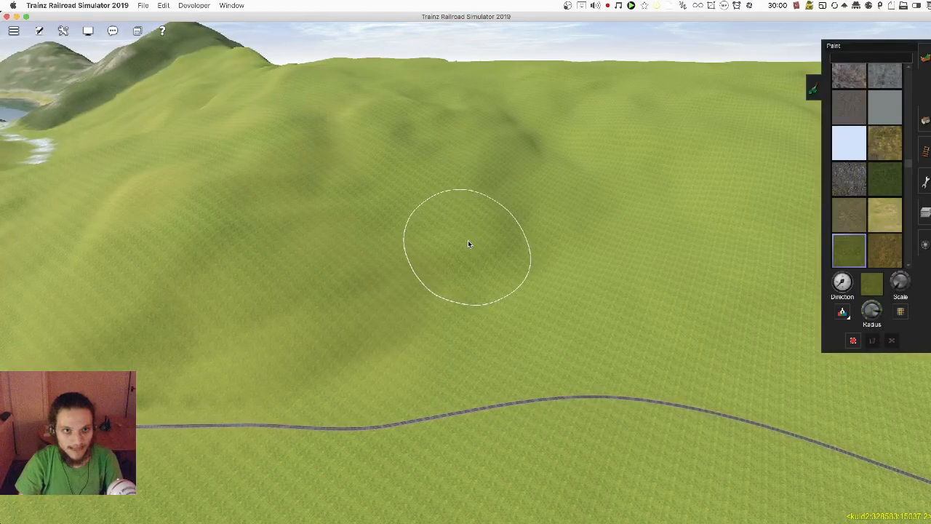
key("Up")
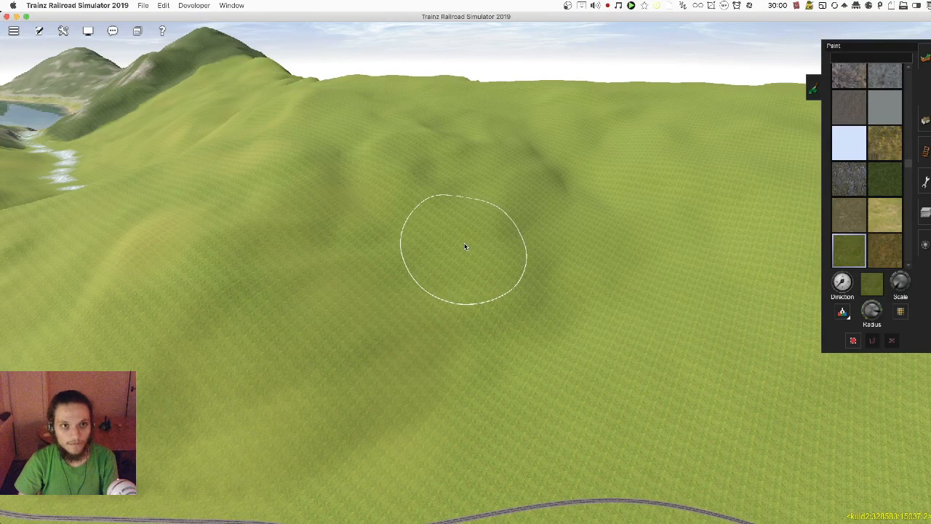
left_click(469, 252)
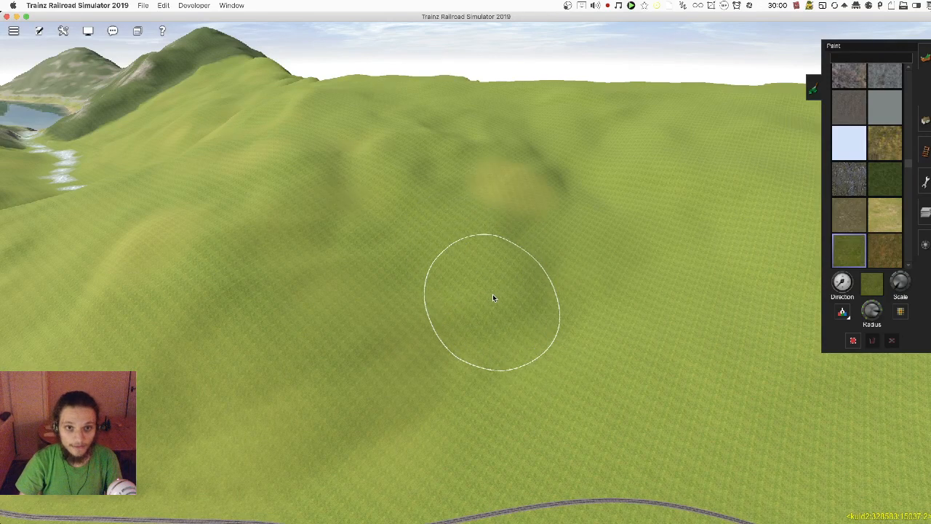
key("super+z")
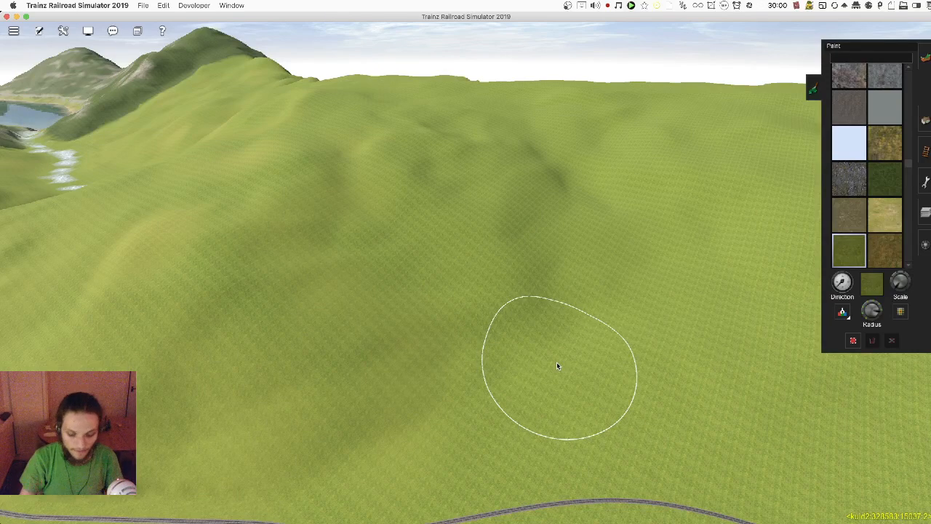
Step: Blend varied grass across the hollow and gentle slopes above the winding track
right_click(451, 334)
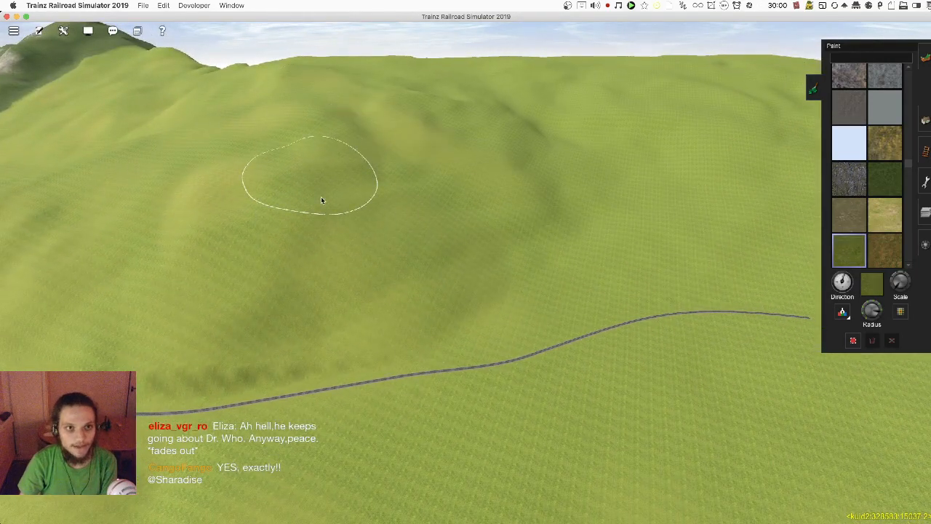
mouse_move(573, 224)
right_mouse_down()
mouse_move(559, 279)
mouse_move(544, 291)
mouse_move(598, 315)
mouse_move(532, 214)
right_mouse_up()
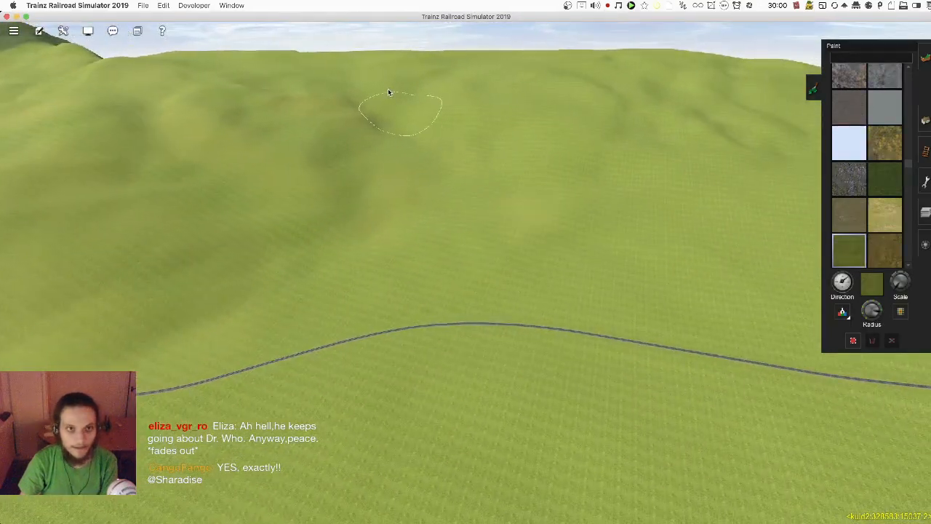
mouse_move(418, 311)
right_mouse_down()
mouse_move(626, 304)
mouse_move(422, 357)
mouse_move(480, 160)
right_mouse_up()
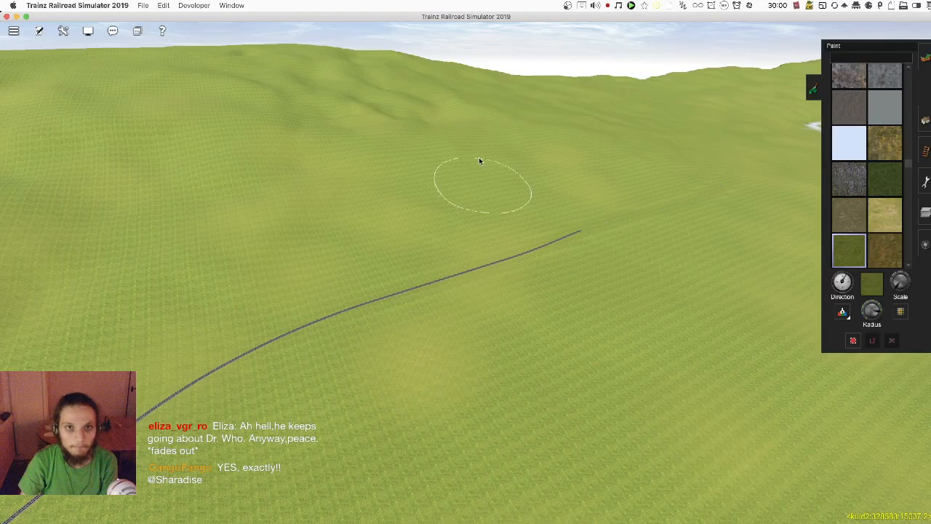
mouse_move(560, 213)
right_mouse_down()
mouse_move(455, 435)
mouse_move(400, 316)
mouse_move(546, 203)
mouse_move(553, 218)
mouse_move(546, 315)
mouse_move(474, 135)
mouse_move(474, 193)
mouse_move(612, 328)
right_mouse_up()
key("Down")
key("Right")
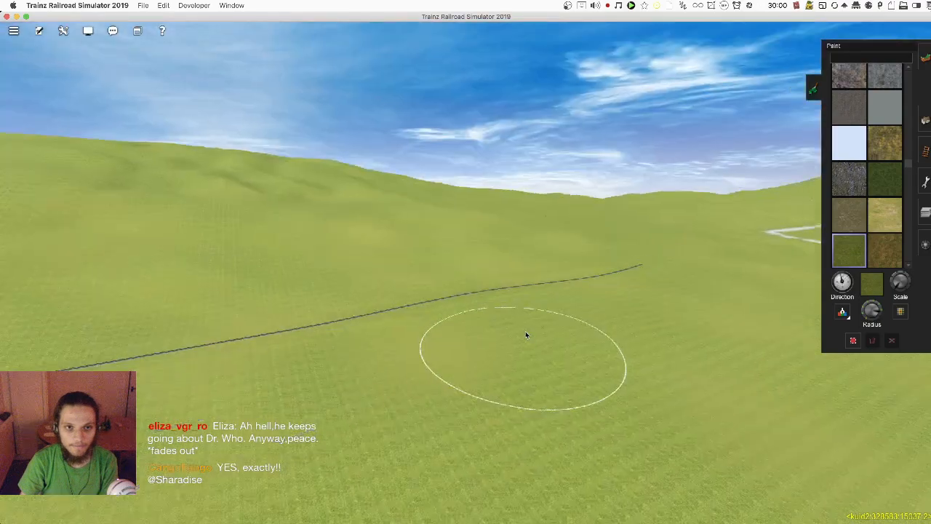
Step: Continue the varied grass farther along the track, covering the slopes behind it up to the skyline
key("ctrl+F2")
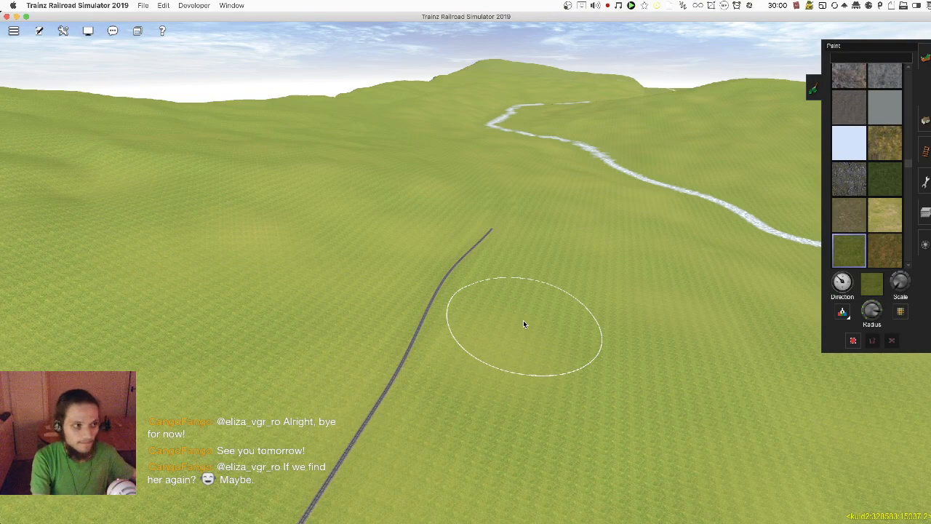
right_click(496, 234)
key("Right")
key("Left")
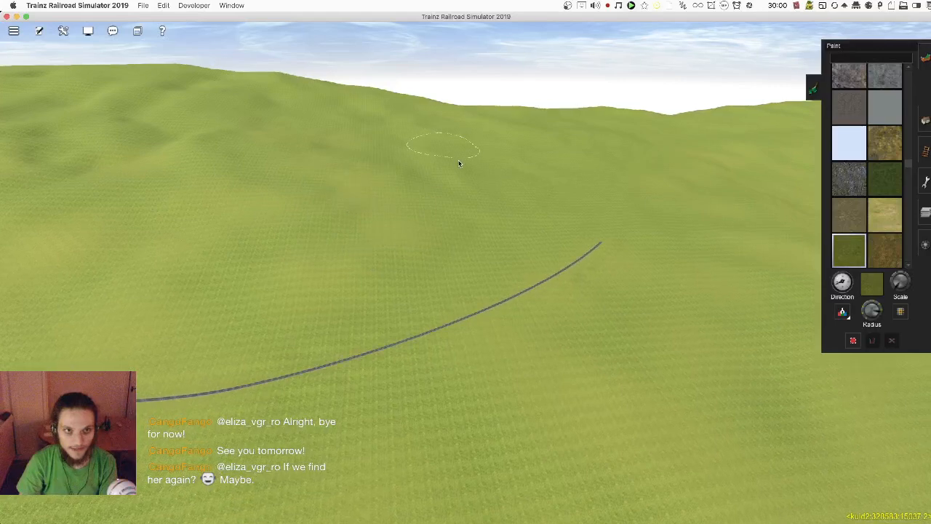
key("Left")
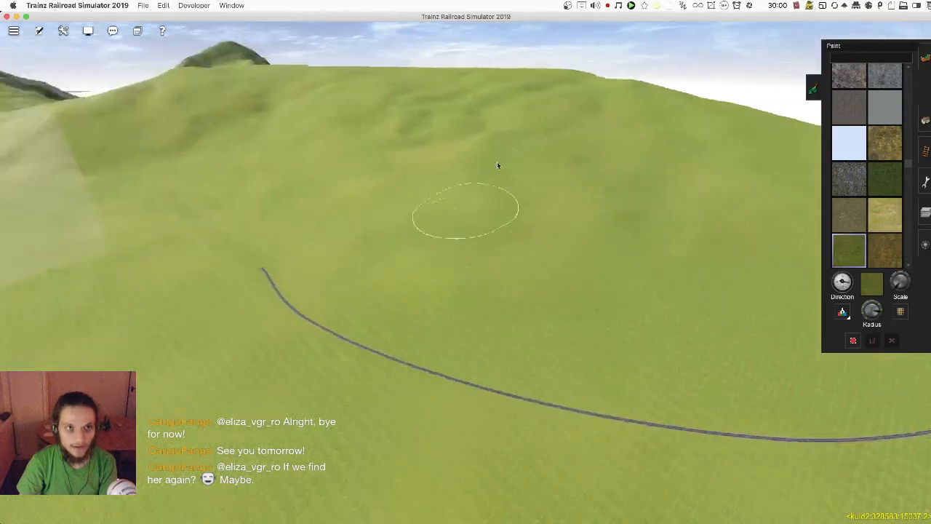
key("Right")
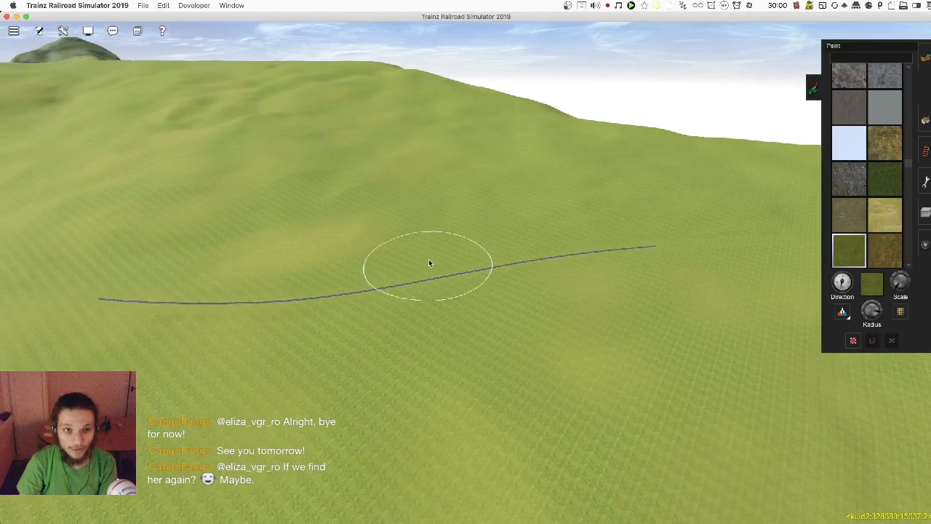
key("Left")
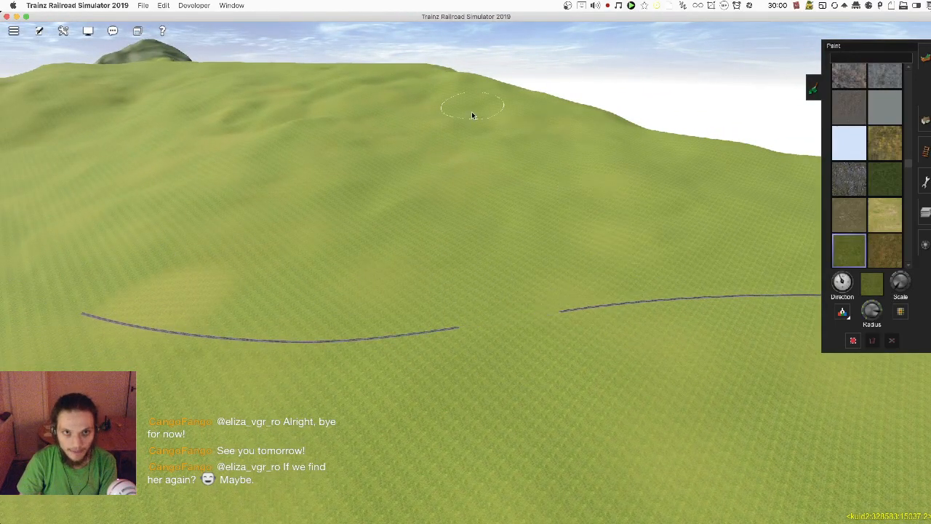
Step: Paint grass in varied directions over the broad hillside and the slopes surrounding the curving track
key("]")
mouse_move(328, 365)
left_mouse_down()
mouse_move(372, 316)
mouse_move(484, 297)
mouse_move(487, 304)
left_mouse_up()
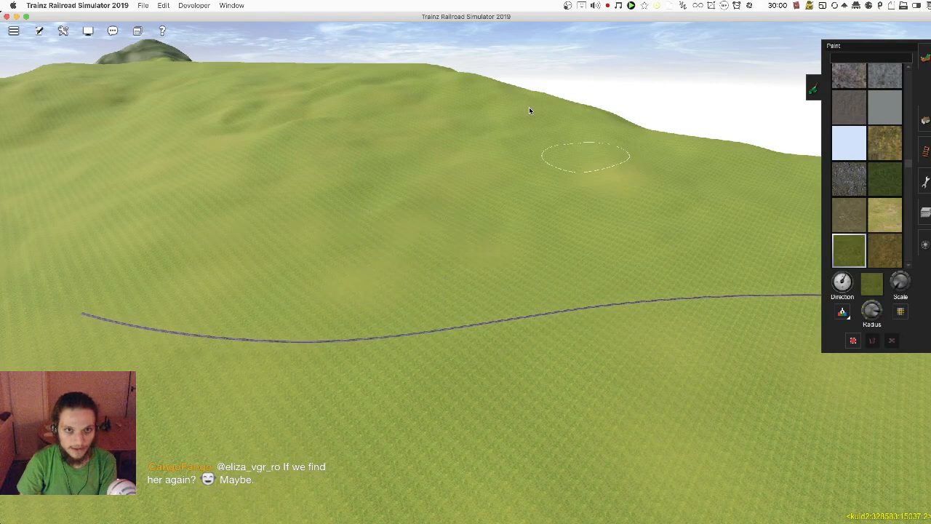
key("Left")
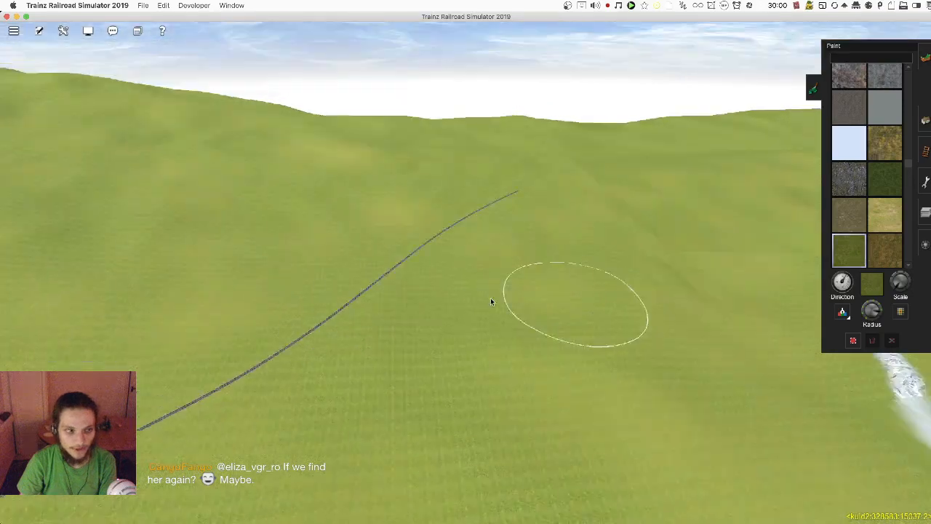
key("Right")
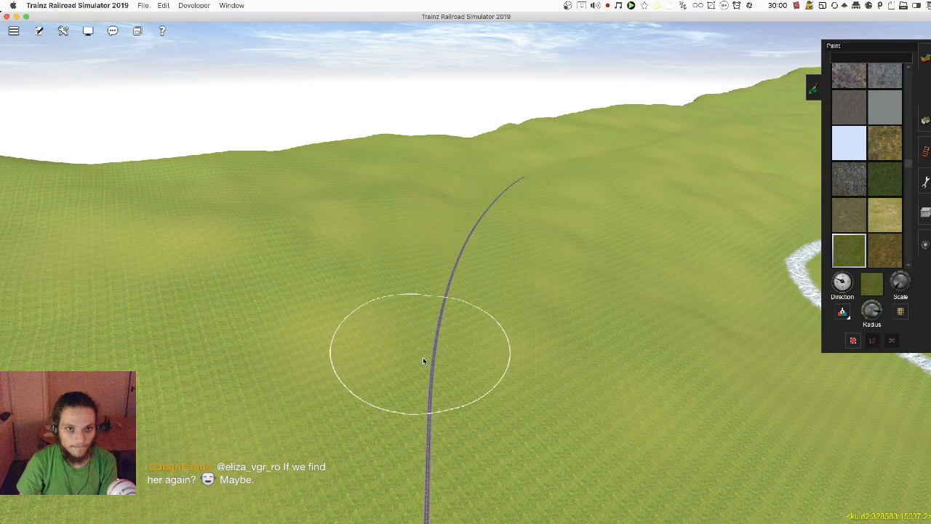
key("Left")
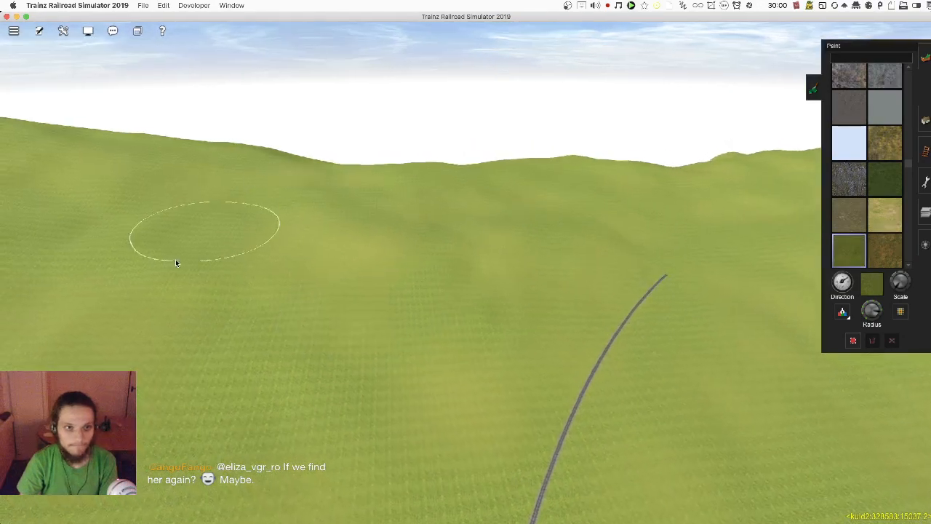
key("Left")
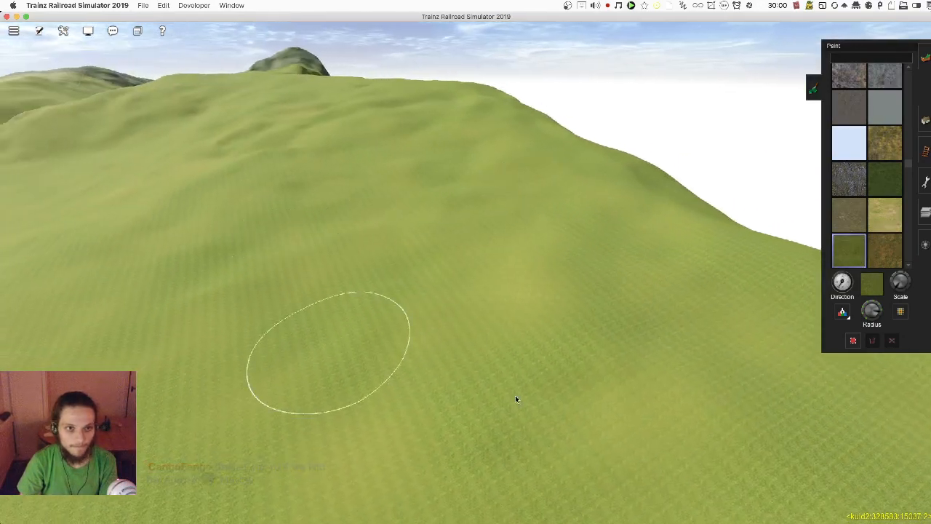
key("Right")
key("Right")
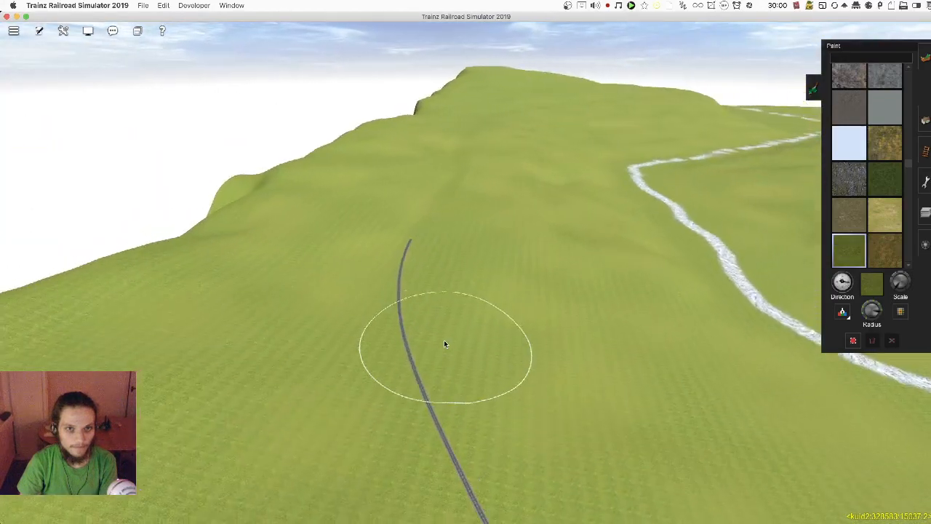
Step: Cover the ridge and slopes on both sides of the track, beside the steep terrain edge, with varied grass
key("Left")
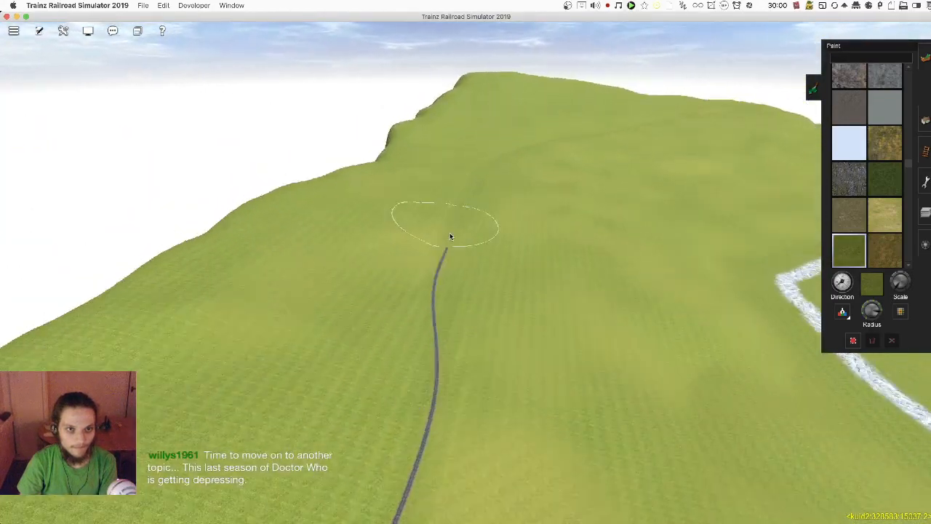
key("Left")
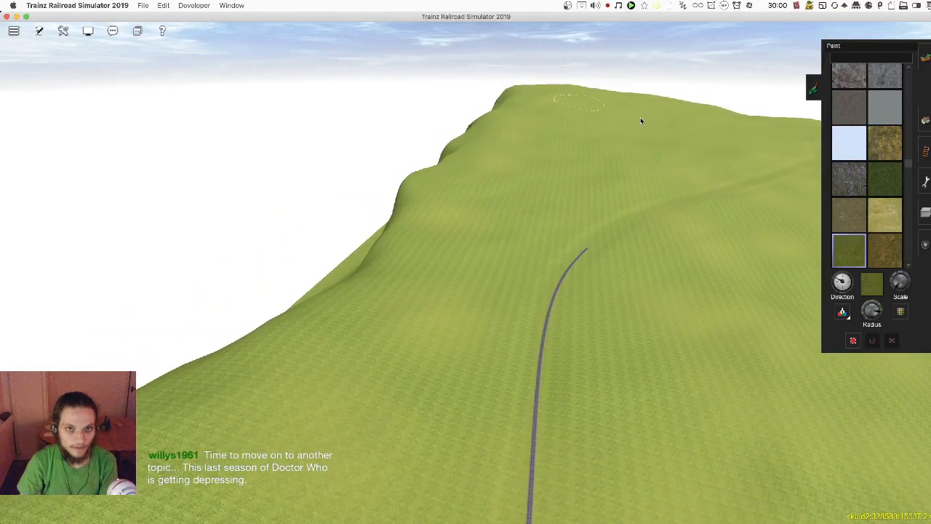
key("Right")
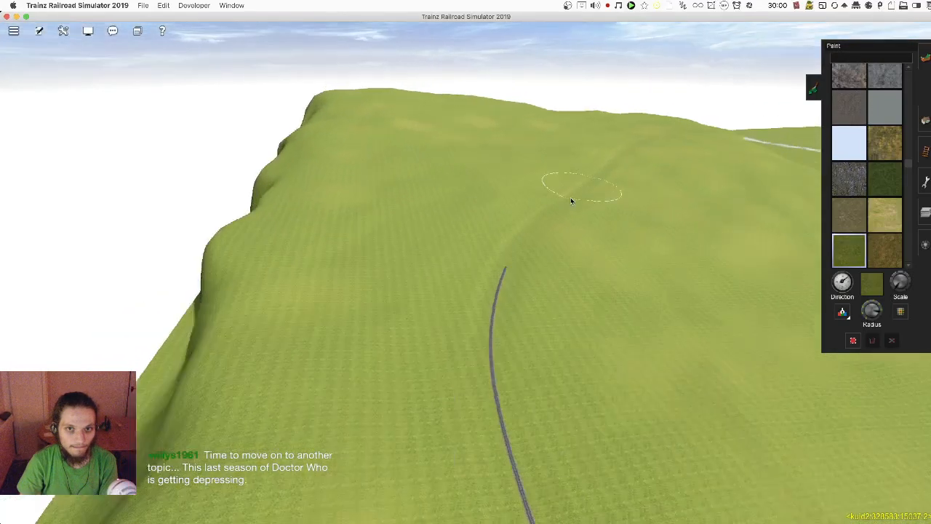
key("Left")
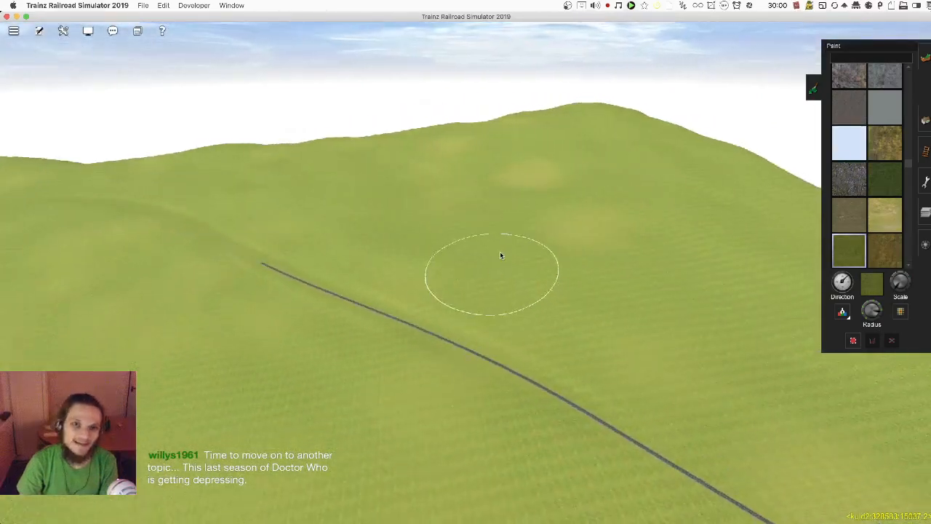
key("Right")
key("Left")
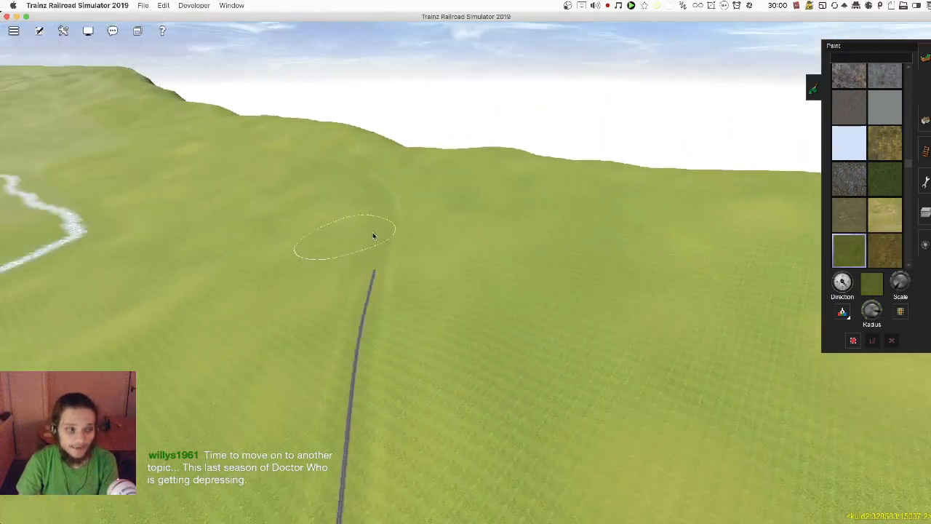
Step: Continue the varied grass along the last stretch of track, around its end and the slope down toward the river
key("Right")
right_click(397, 197)
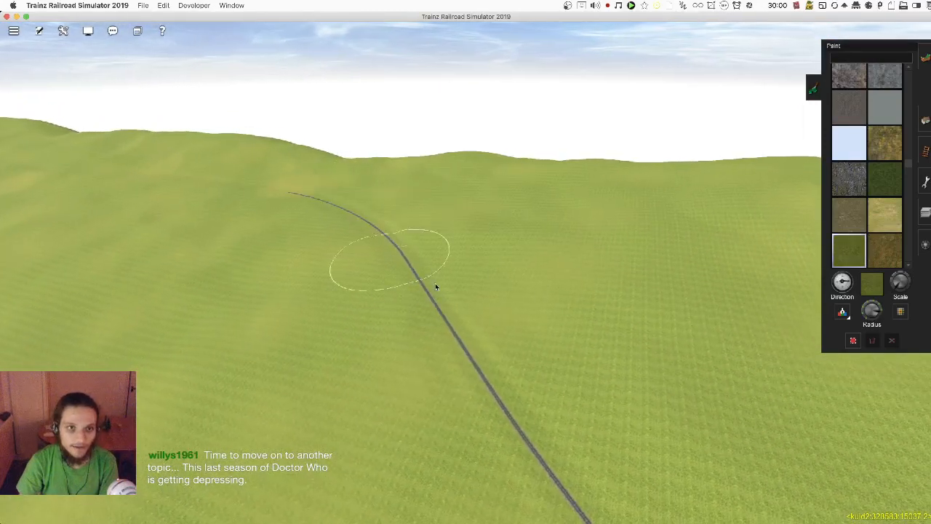
key("Left")
key("Right")
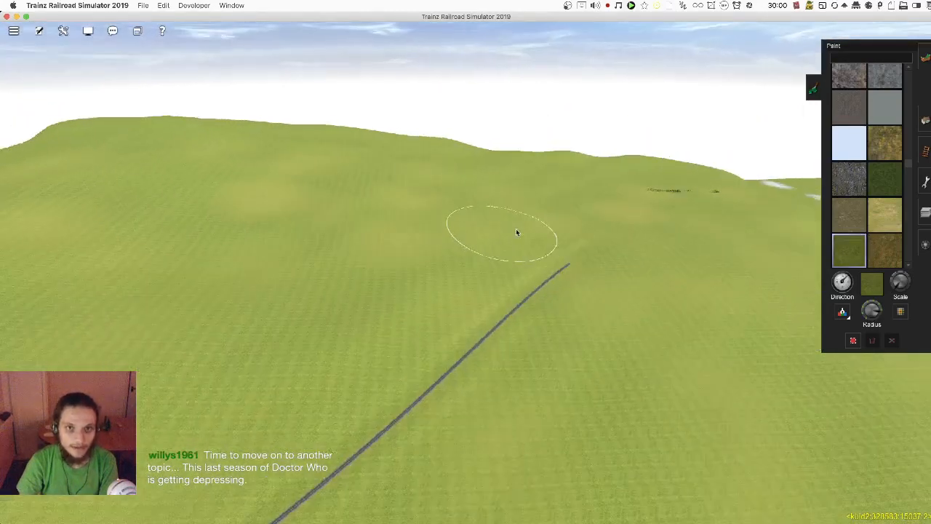
key("Left")
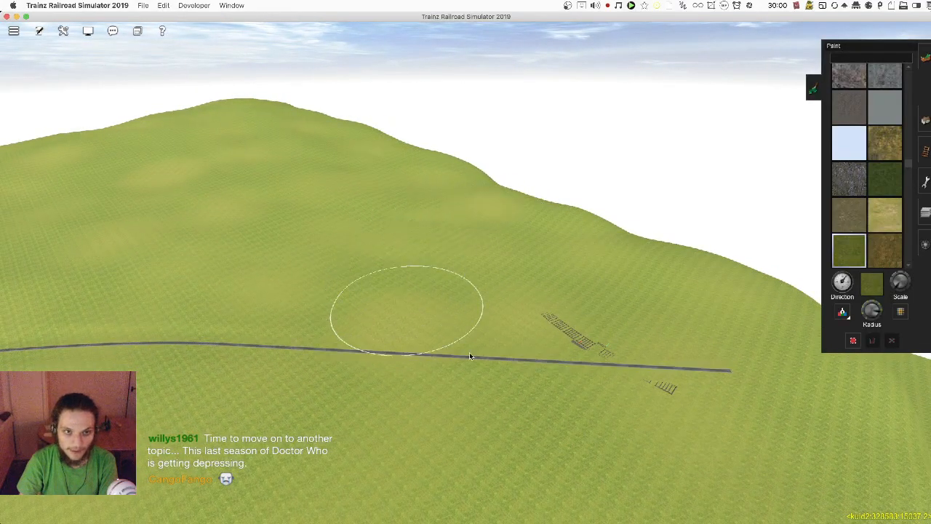
key("Left")
key("Left")
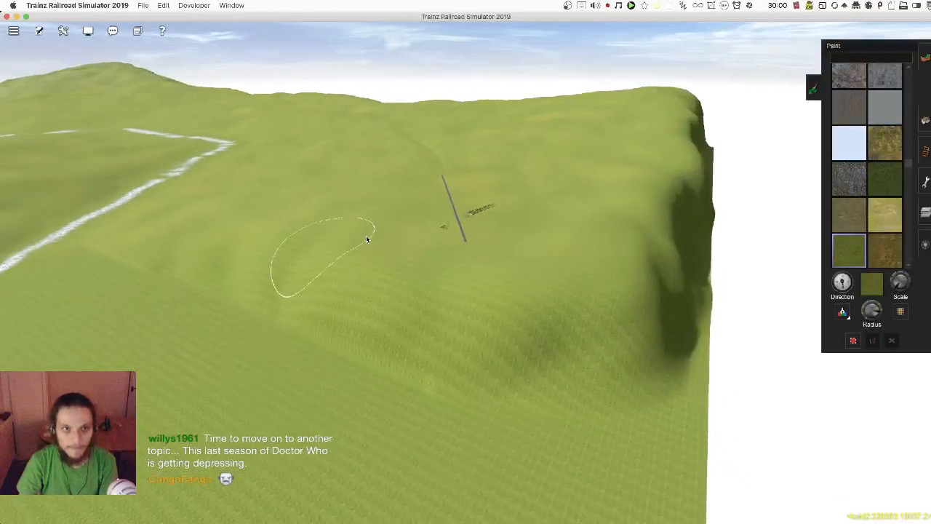
key("Left")
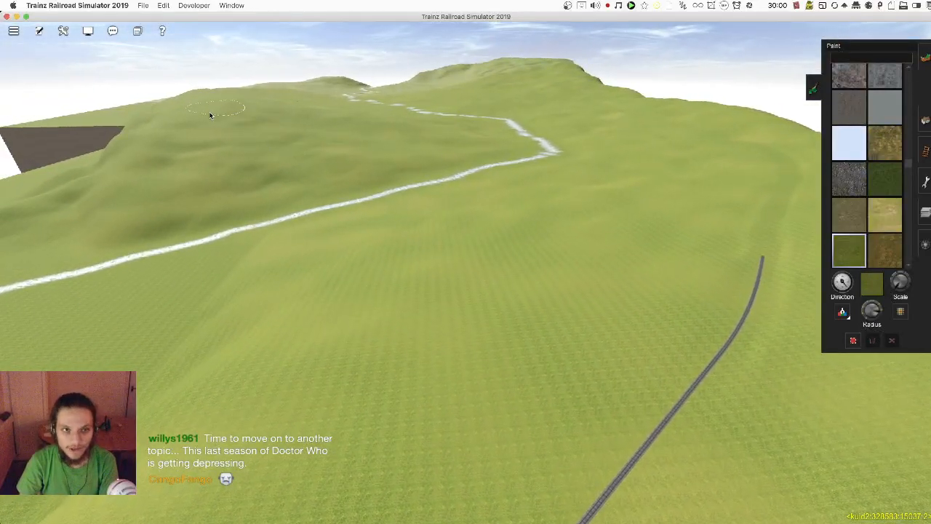
Step: Save the Milton Valley Railroad route, overwriting the existing route and session
scroll(512, 287, "up", 5)
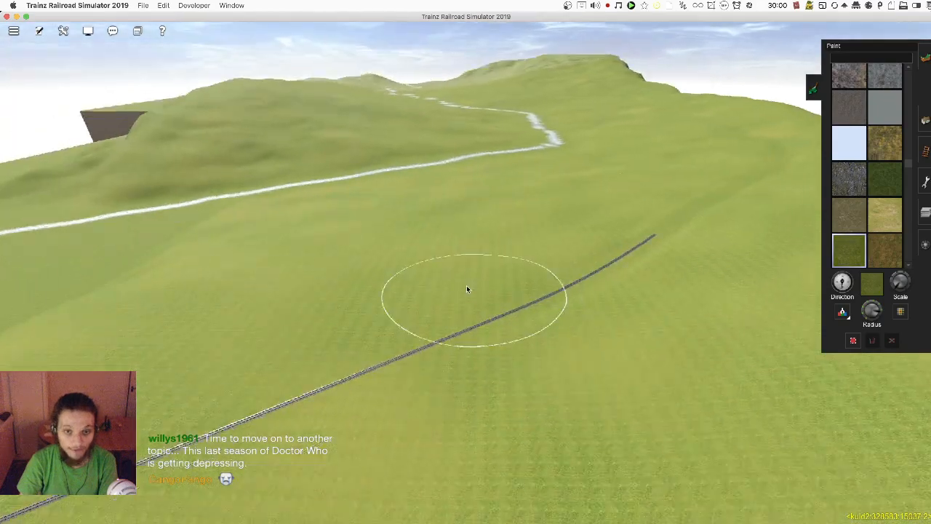
key("Right")
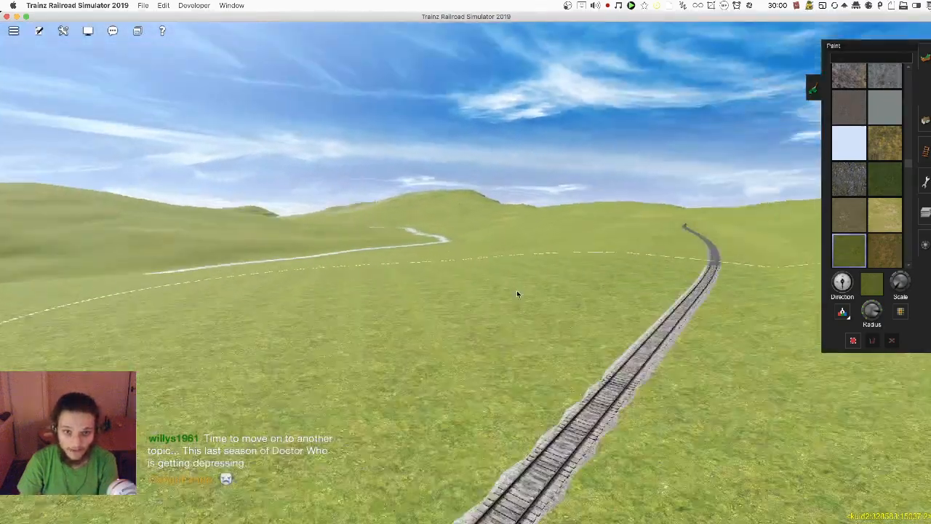
key("Up")
key("super+s")
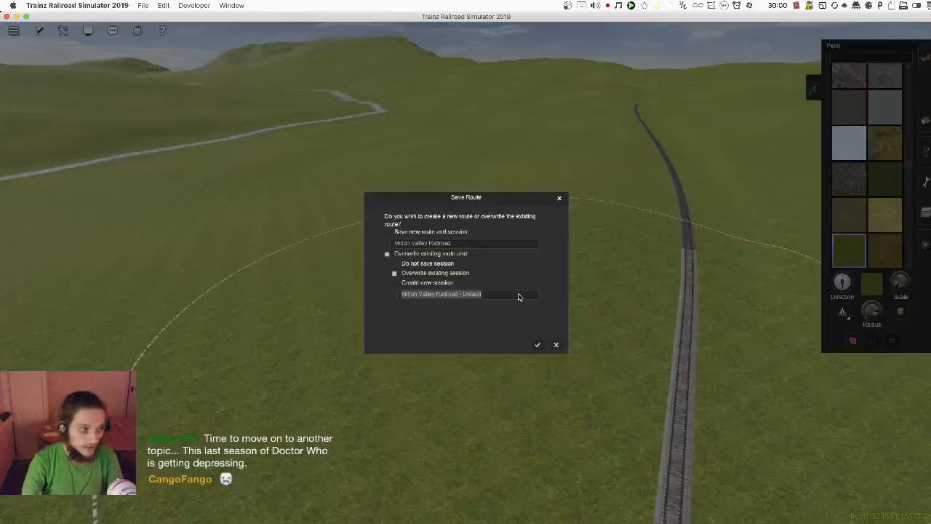
key("Return")
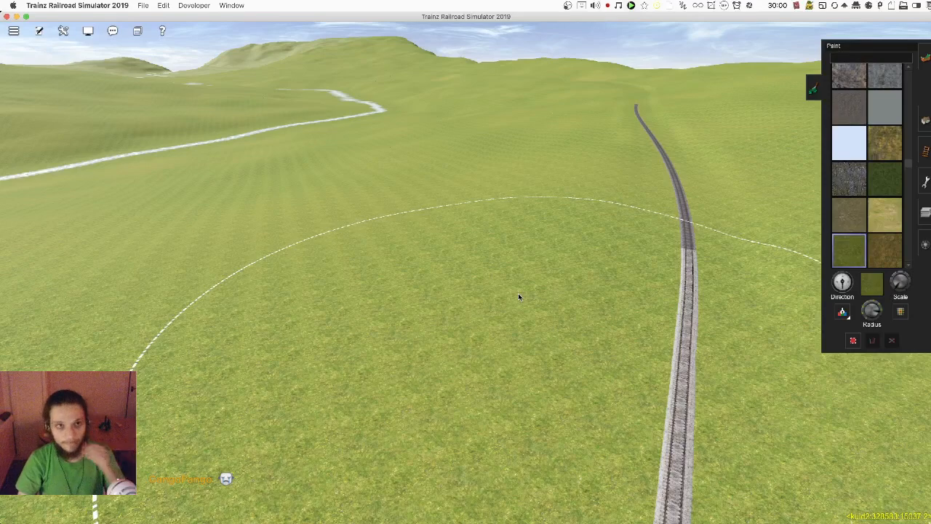
Step: Inspect the painted terrain along the track and river back to the forested section near the lake
mouse_move(536, 201)
right_mouse_down()
mouse_move(526, 149)
mouse_move(433, 138)
mouse_move(473, 143)
mouse_move(477, 135)
mouse_move(461, 158)
mouse_move(421, 177)
mouse_move(479, 252)
right_mouse_up()
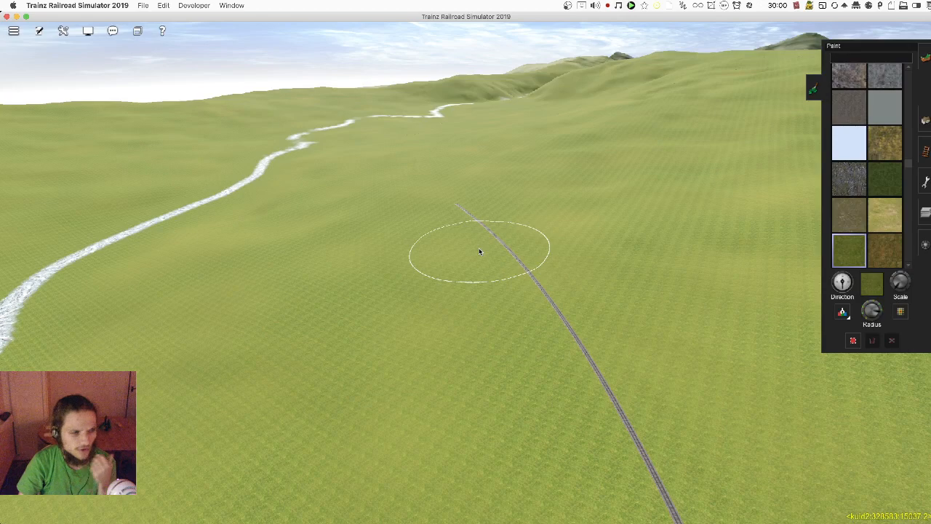
key("Right")
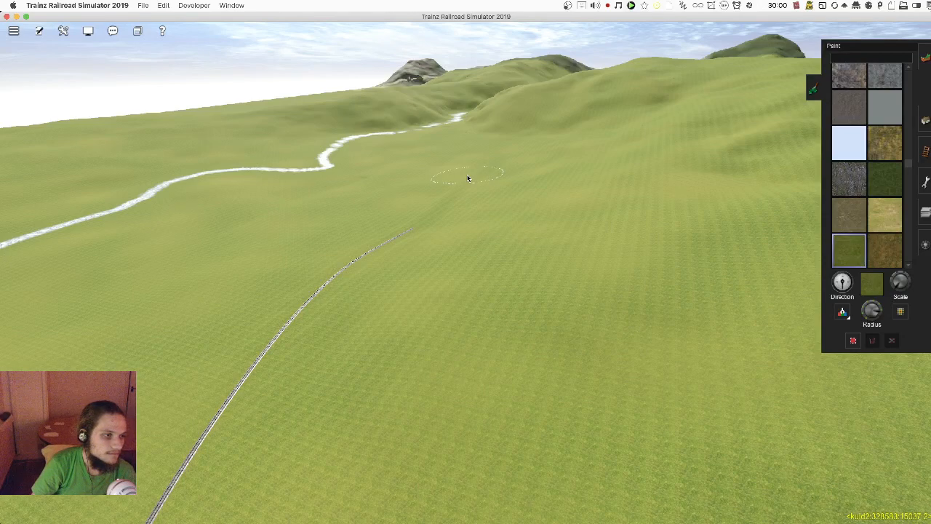
right_click(469, 136)
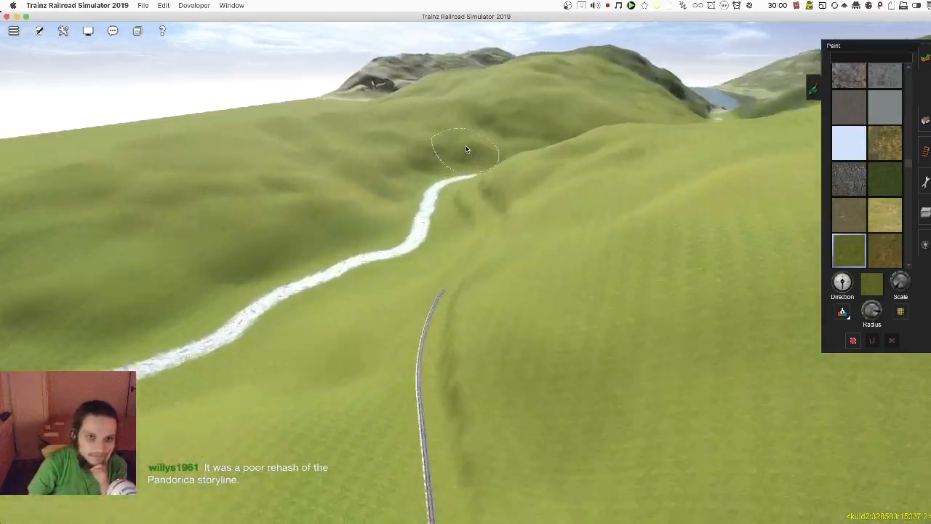
key("Left")
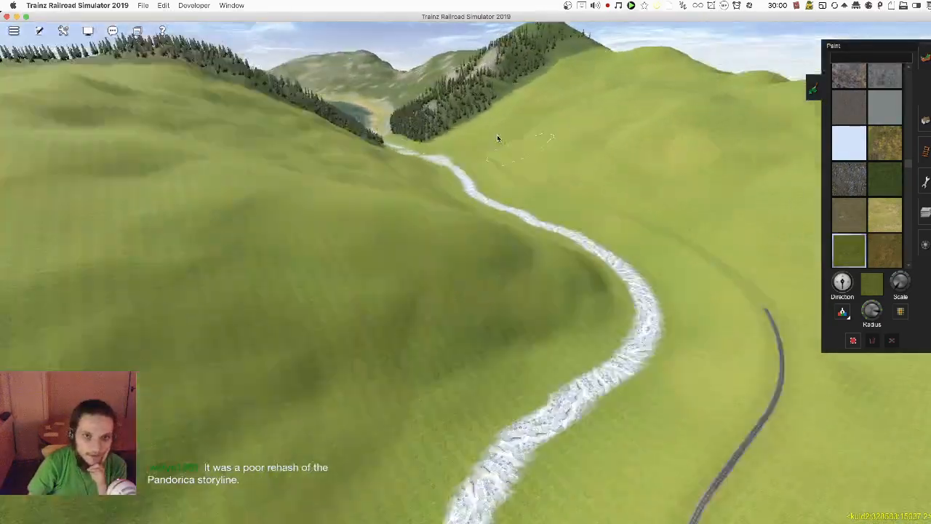
right_click(499, 136)
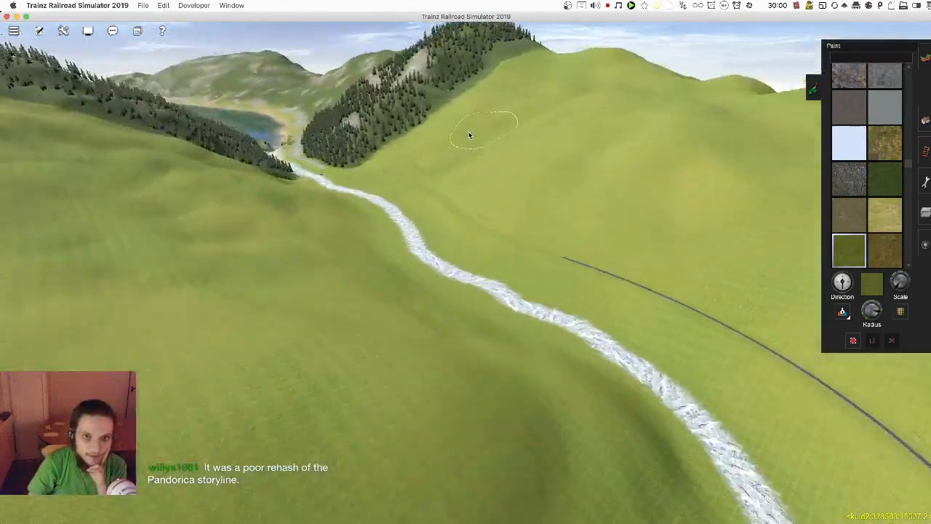
key("Right")
key("Left")
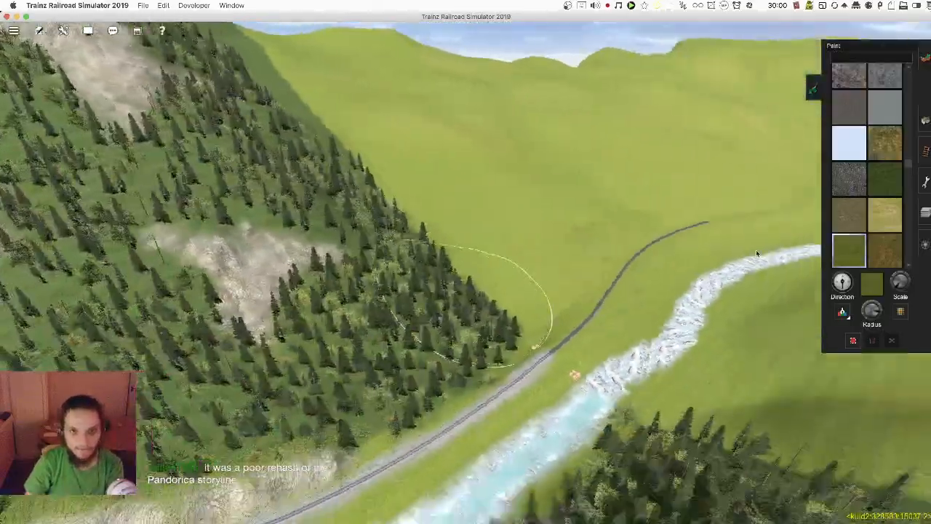
key("Left")
key("Right")
Step: Sample the grey rock ground texture from the finished scenery beside the track and reduce the brush radius
left_click(845, 310)
key("Left")
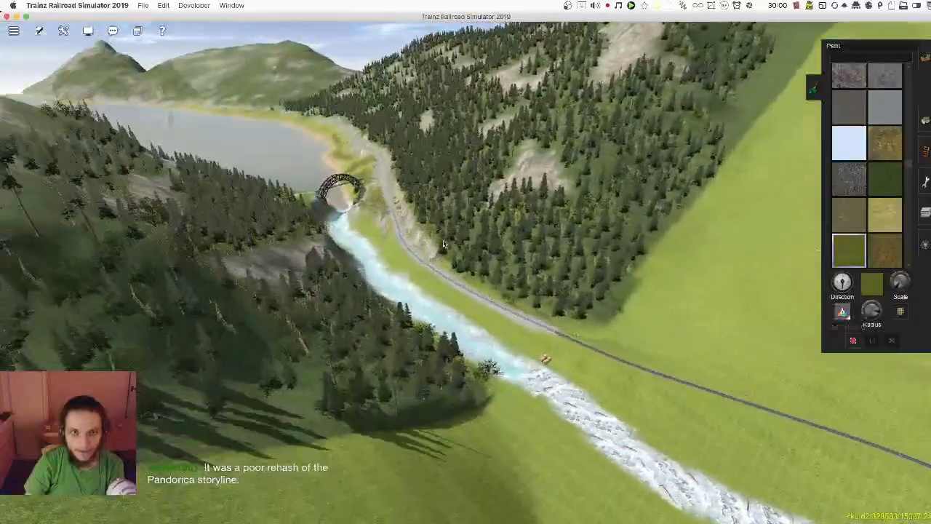
right_click(410, 257)
scroll(411, 256, "up", 3)
key("Right")
left_click(473, 315)
key("Left")
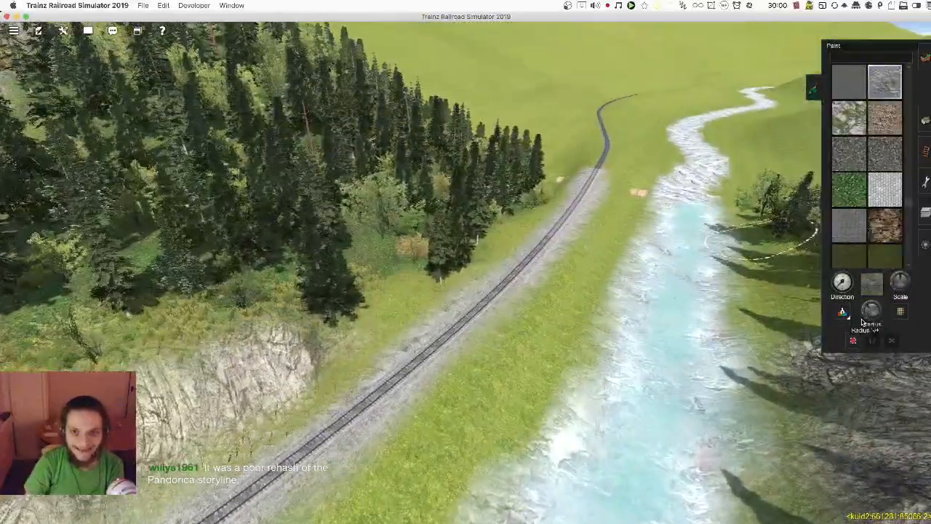
mouse_move(875, 313)
left_mouse_down()
mouse_move(877, 335)
mouse_move(856, 333)
left_mouse_up()
Step: Paint a grey rock outcrop on the grassy slope beside the track, just past the forested section
right_click(513, 179)
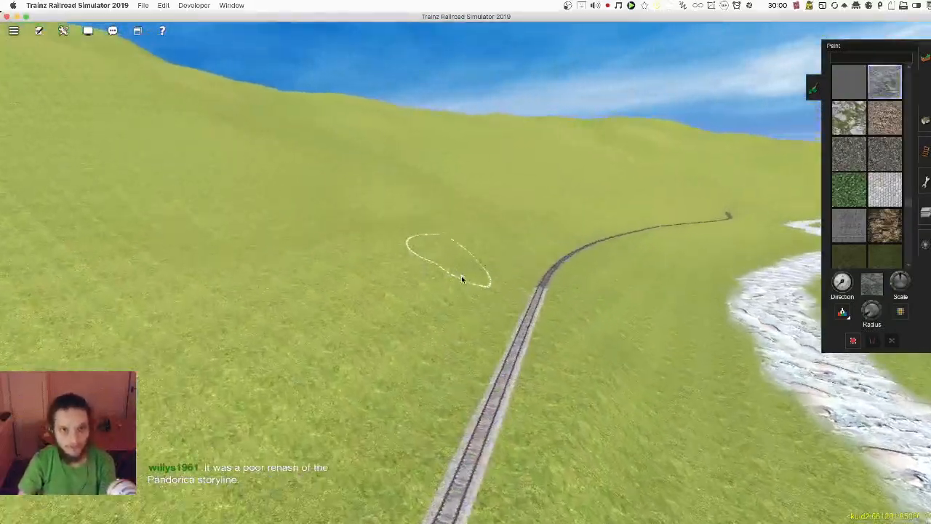
mouse_move(457, 334)
left_mouse_down()
mouse_move(464, 309)
mouse_move(523, 253)
mouse_move(567, 241)
left_mouse_up()
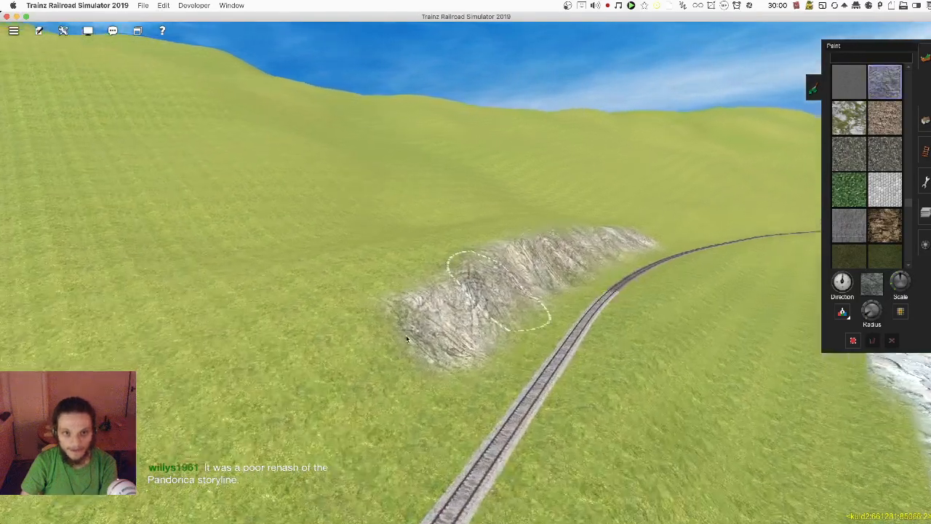
left_click_drag(348, 390, 533, 251)
key("Right")
key("w")
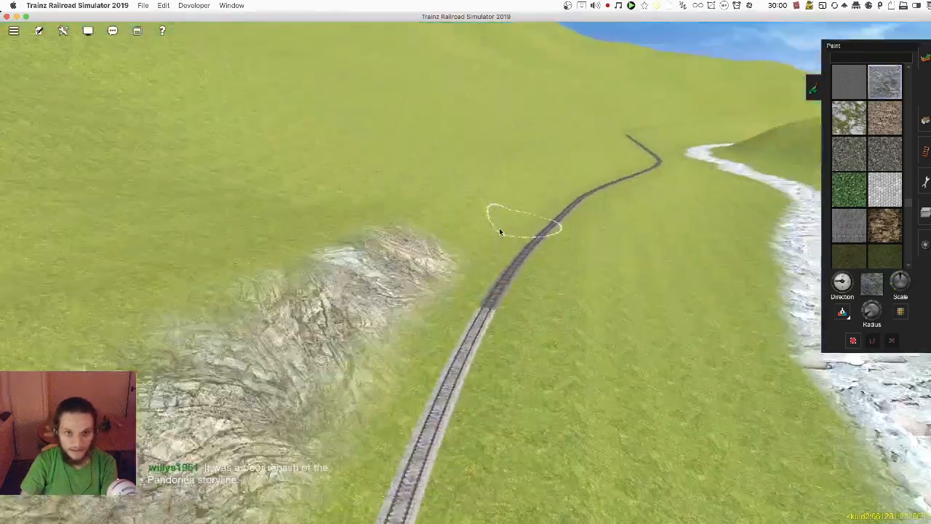
Step: Paint another broad rock face in varied directions on the embankment farther along the track, opposite the river side
right_click_drag(416, 328, 389, 289)
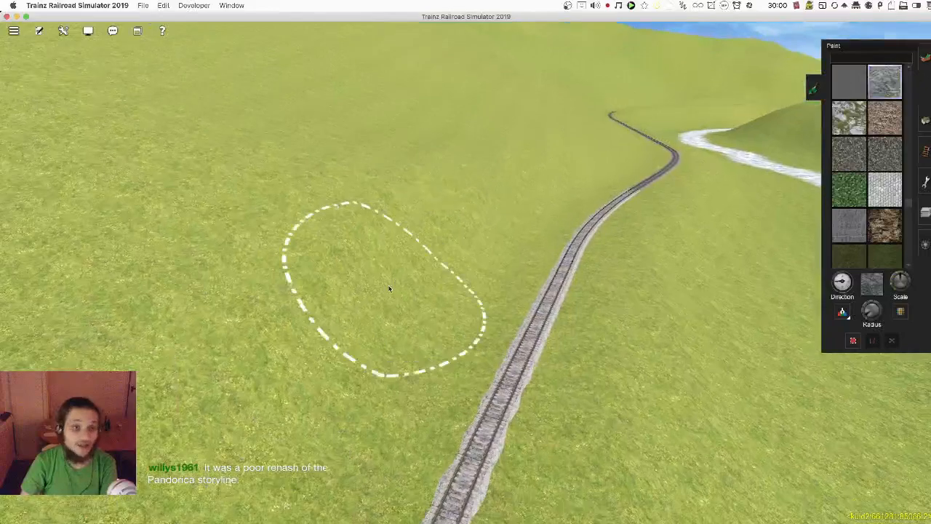
left_click(486, 208)
mouse_move(539, 174)
left_mouse_down()
mouse_move(583, 161)
mouse_move(432, 212)
mouse_move(328, 338)
mouse_move(376, 337)
left_mouse_up()
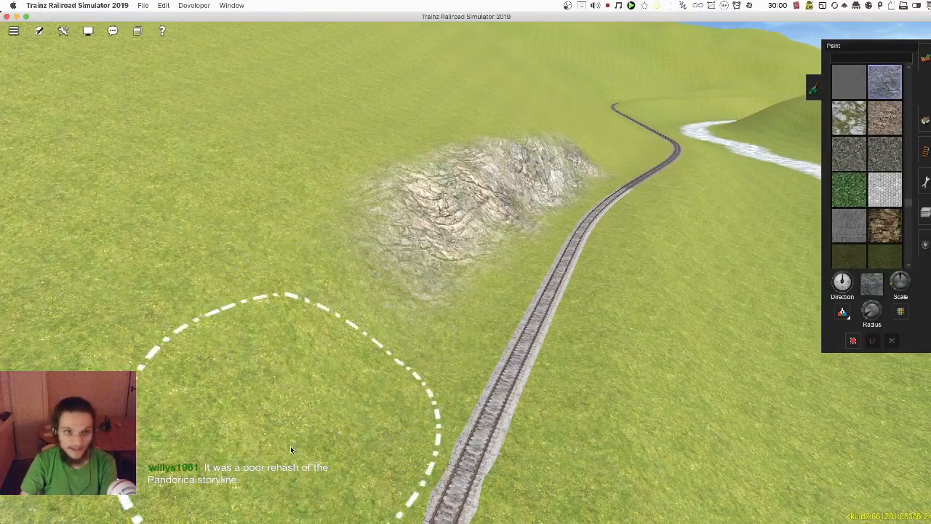
left_click_drag(290, 446, 353, 340)
right_click(551, 241)
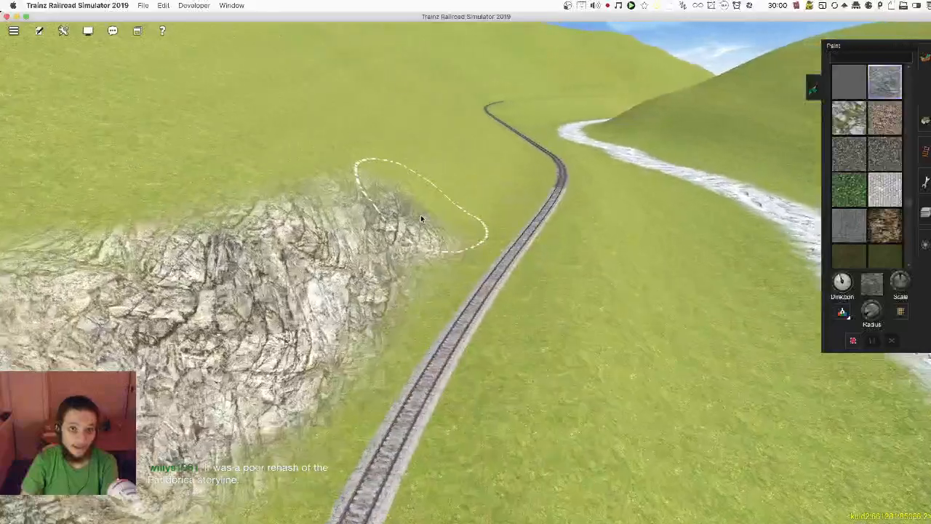
right_click(511, 203)
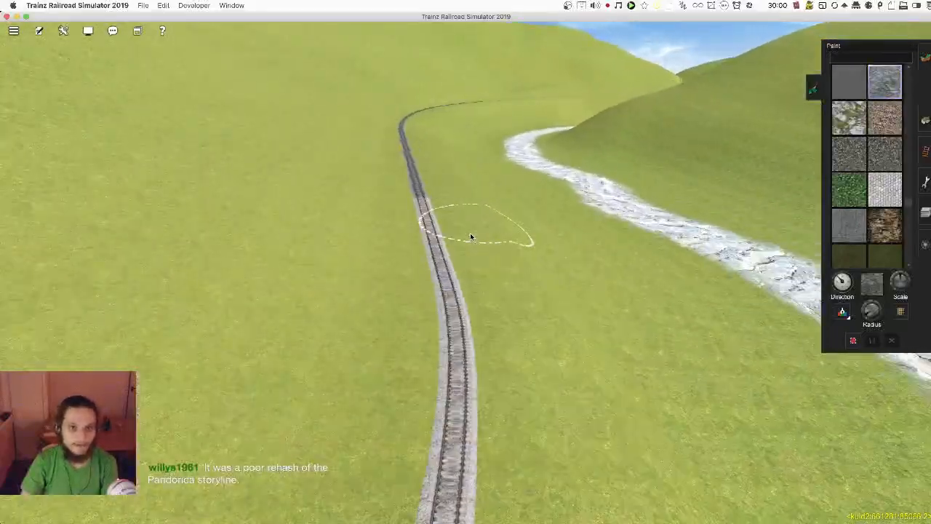
right_click(431, 253)
scroll(445, 278, "up", 5)
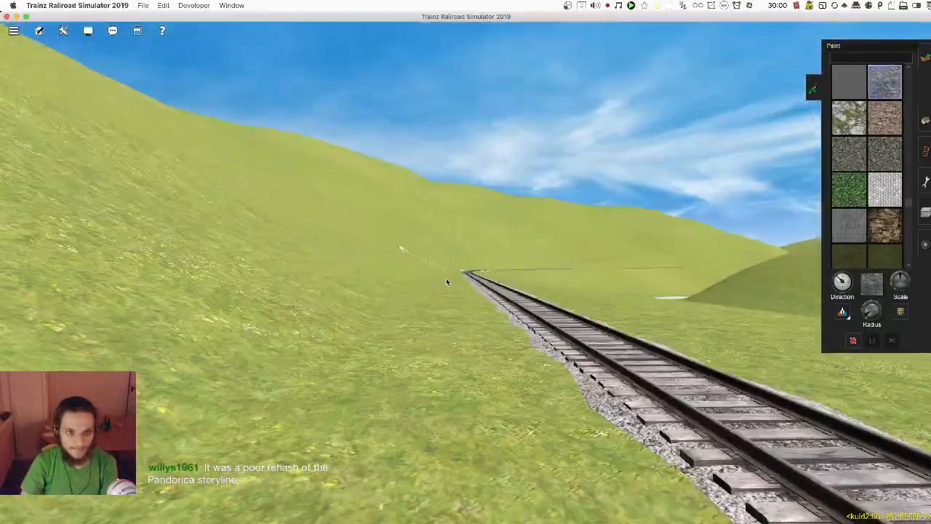
scroll(448, 283, "down", 5)
right_click(473, 216)
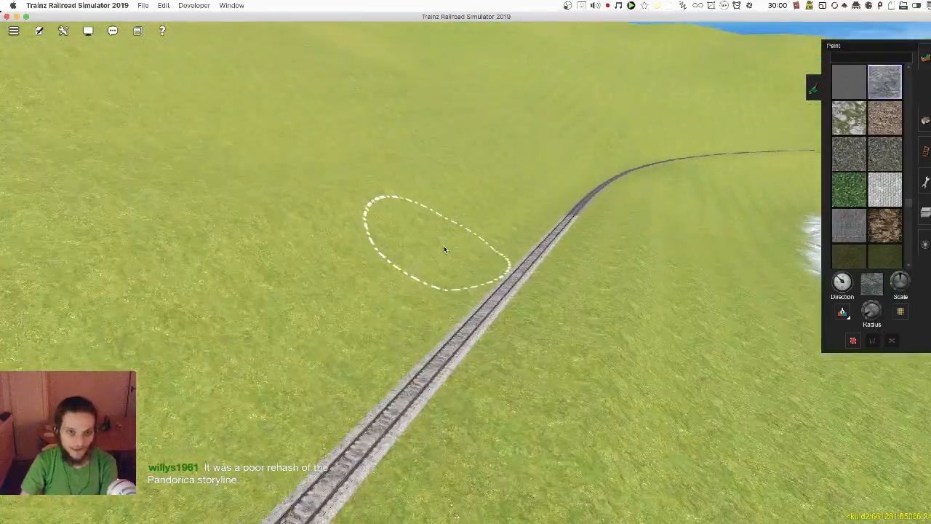
left_click_drag(500, 180, 596, 149)
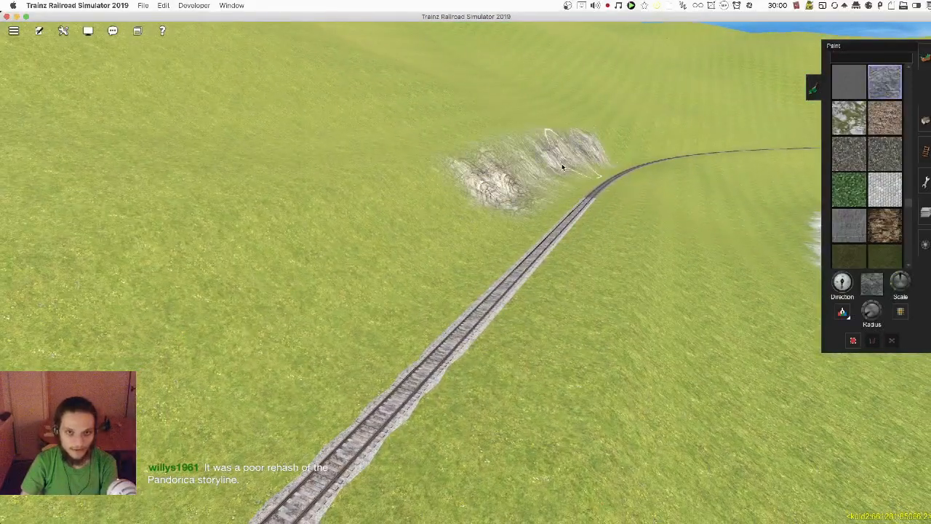
right_click(457, 236)
key("super+z")
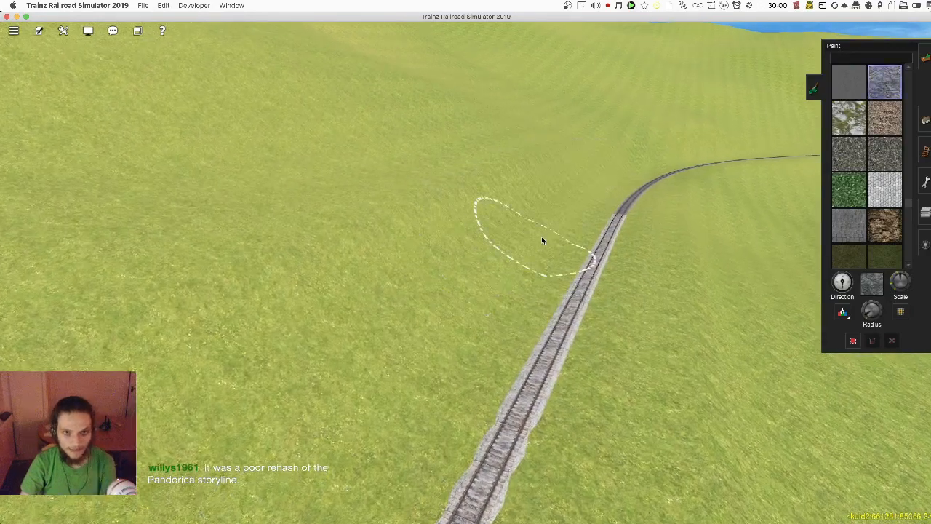
Step: Paint a grey rock face along the grassy hillside beside the straight track, varying the texture direction between strokes
left_click_drag(569, 177, 529, 205)
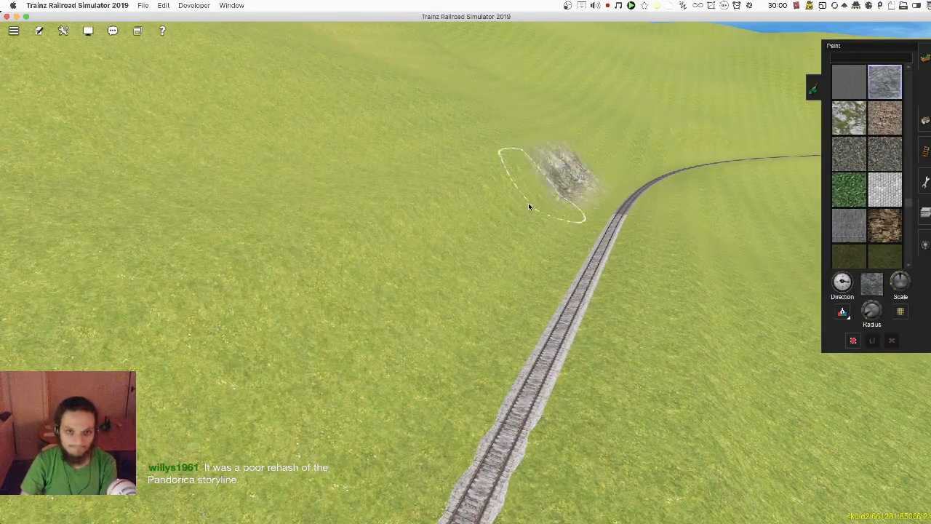
key("Right")
key("bracketright")
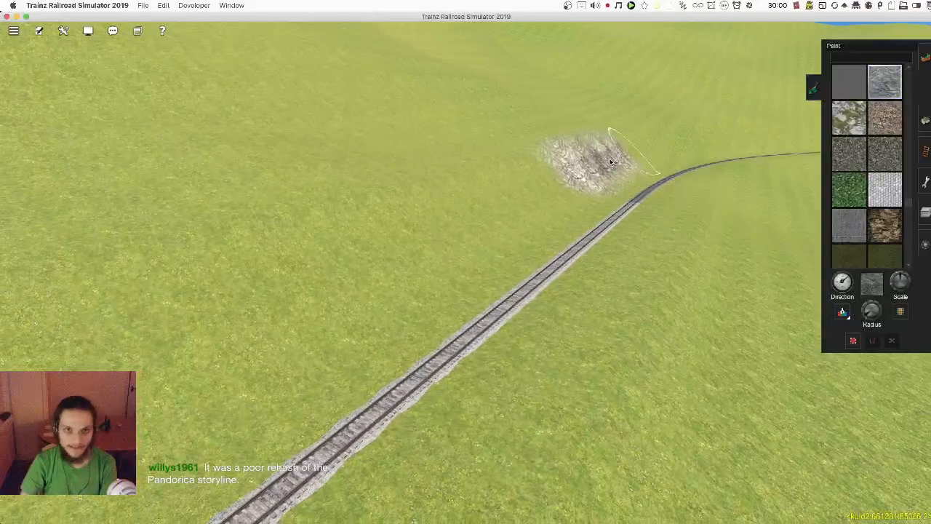
left_click_drag(601, 163, 485, 212)
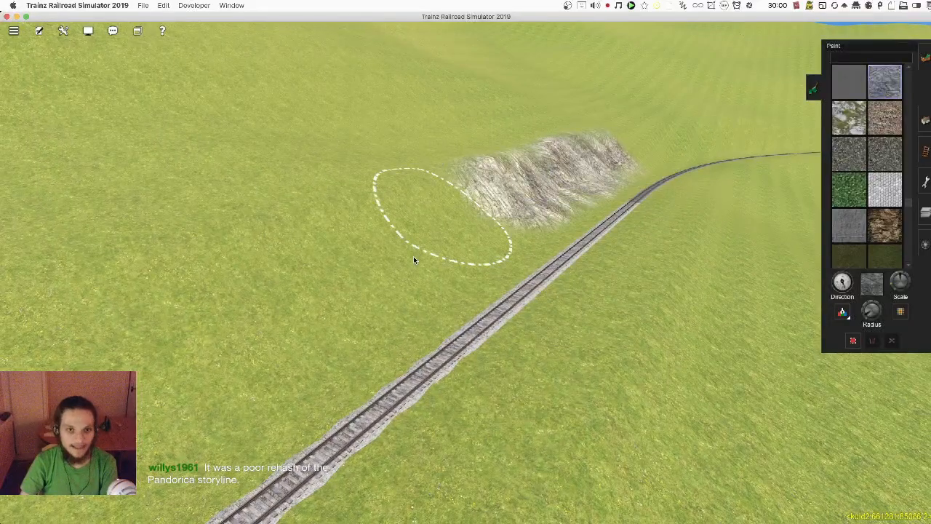
key("Left")
key("super+z")
key("Right")
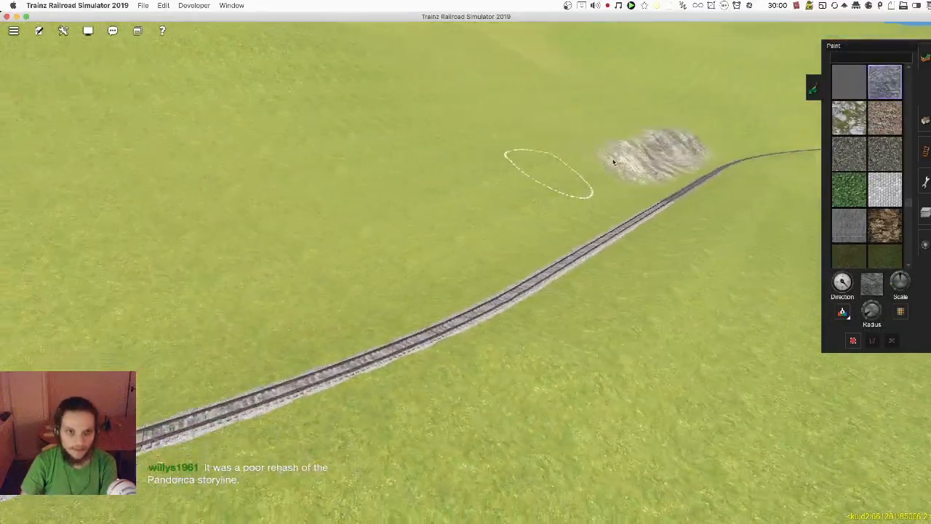
left_click_drag(580, 183, 508, 229)
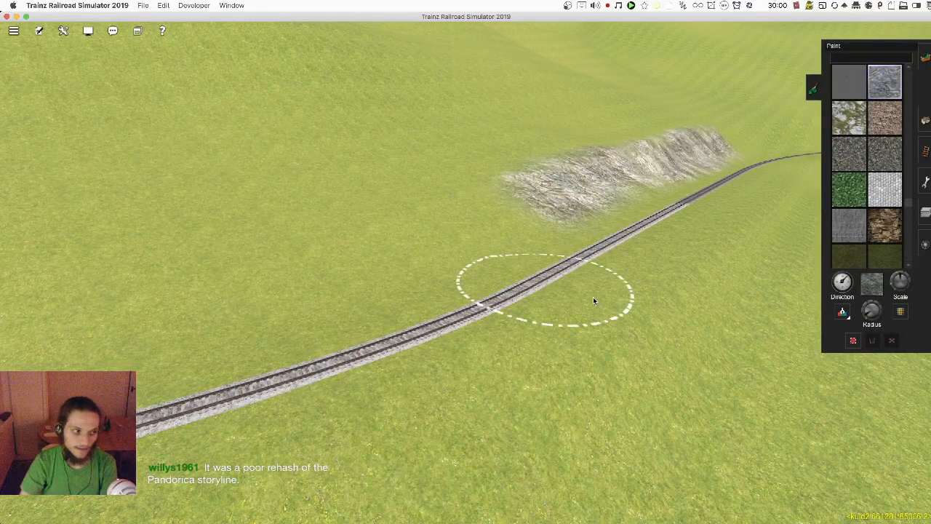
Step: Paint another grey rock face on the slope inside the curve ahead and join it to the rock face already beside the track
key("Right")
key("Left")
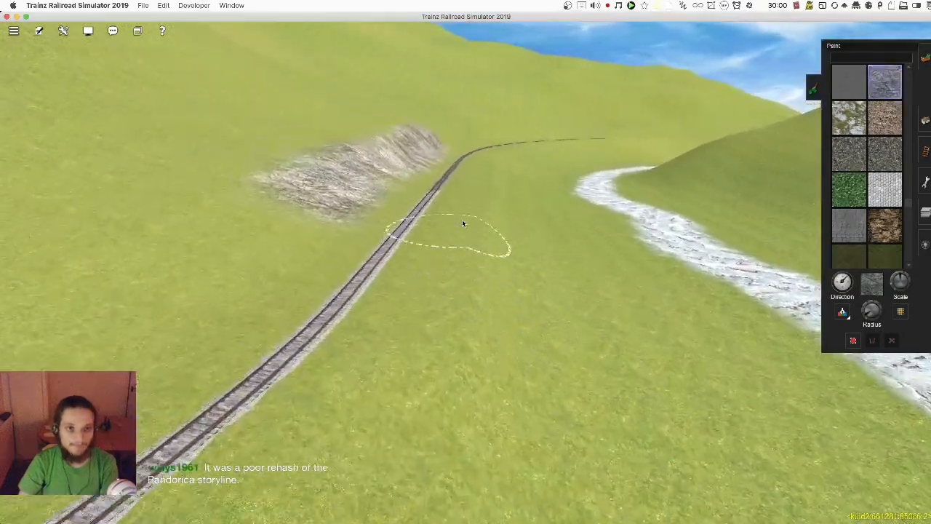
key("Left")
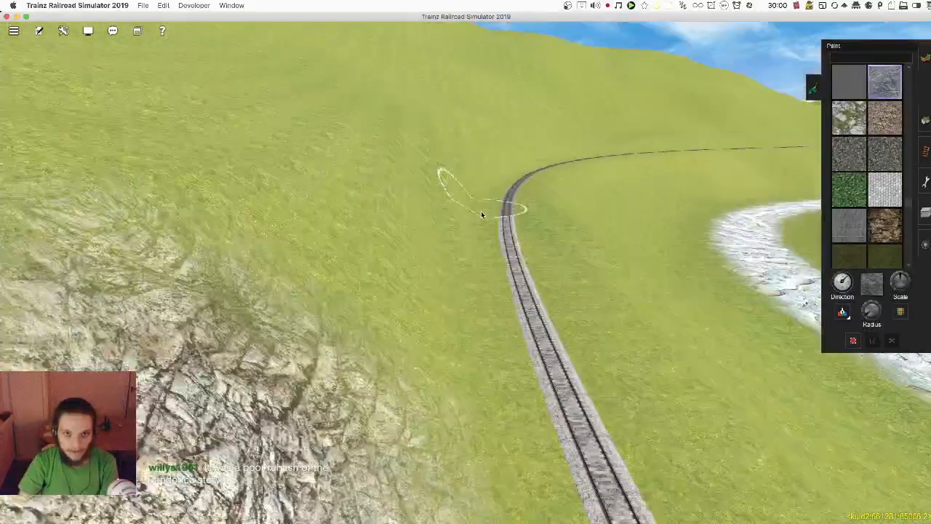
key("Left")
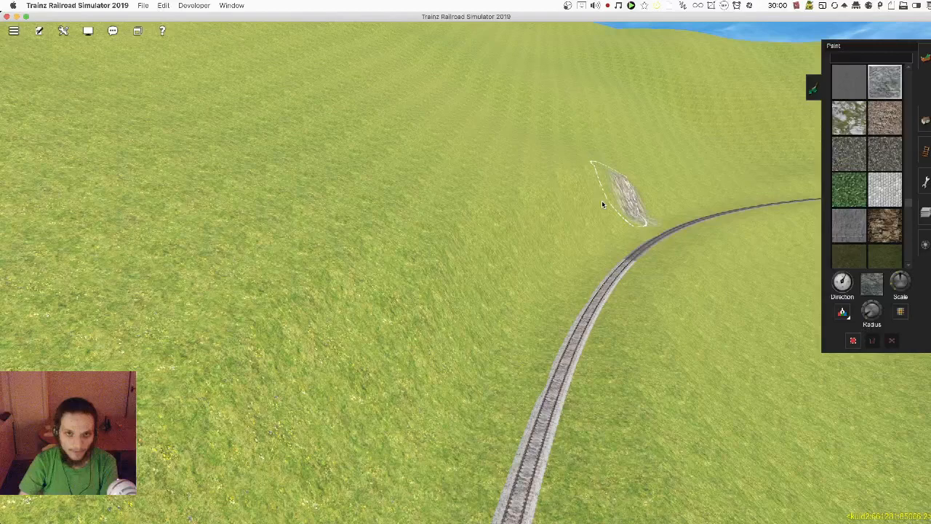
left_click_drag(602, 204, 553, 240)
key("Left")
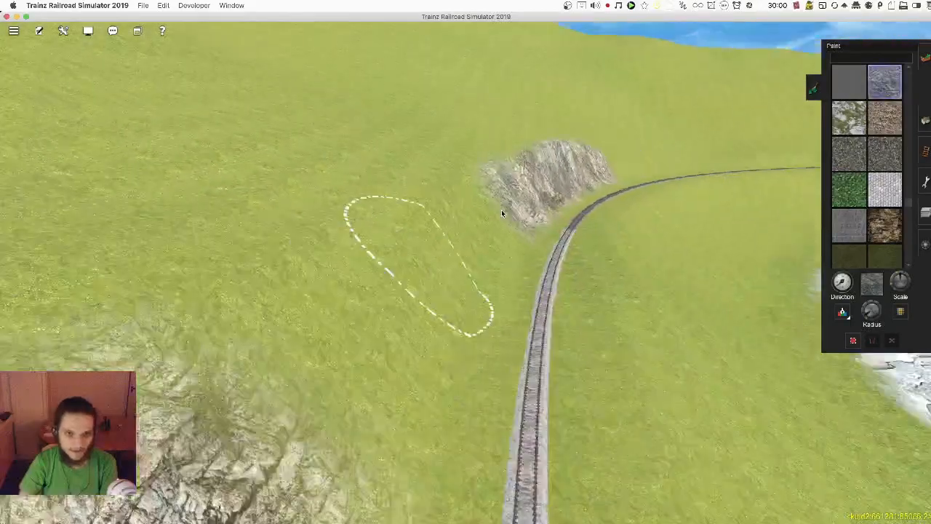
key("Left")
left_click(521, 213)
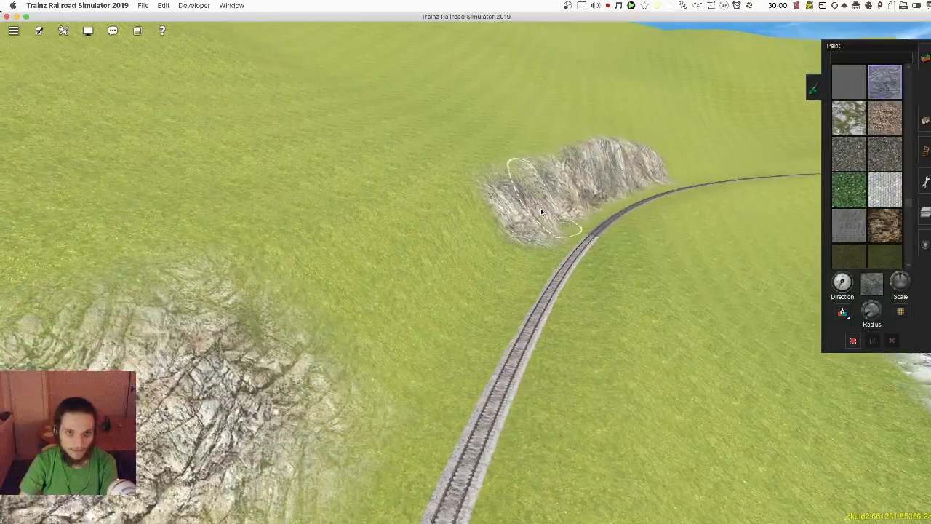
left_click(458, 234)
mouse_move(343, 313)
left_mouse_down()
mouse_move(232, 374)
mouse_move(145, 385)
left_mouse_up()
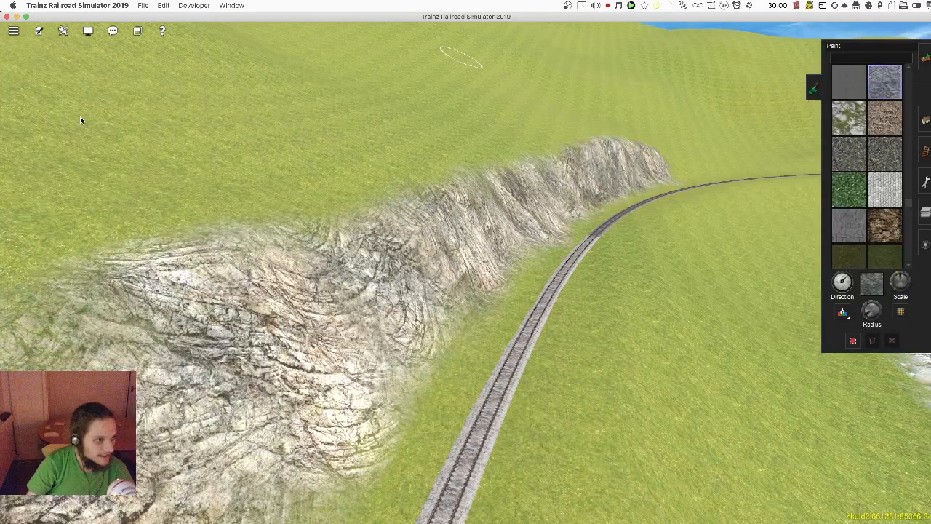
Step: Paint a separate grey rock outcrop on the next hillside along the track, rotating the texture between strokes
mouse_move(611, 328)
right_mouse_down()
mouse_move(530, 276)
mouse_move(497, 237)
mouse_move(439, 236)
mouse_move(465, 243)
mouse_move(472, 265)
right_mouse_up()
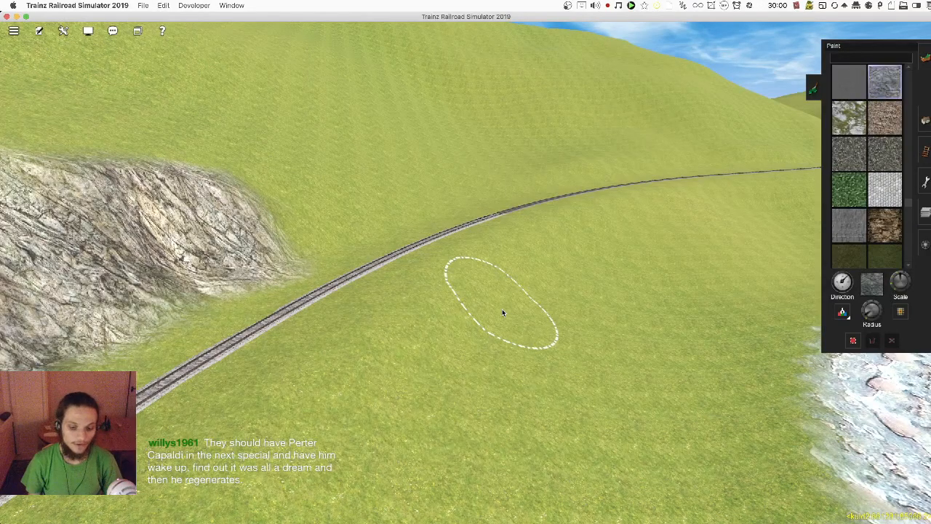
mouse_move(491, 325)
right_mouse_down()
mouse_move(459, 280)
mouse_move(451, 241)
mouse_move(505, 255)
mouse_move(437, 293)
right_mouse_up()
left_click(437, 288)
left_click_drag(509, 240, 530, 229)
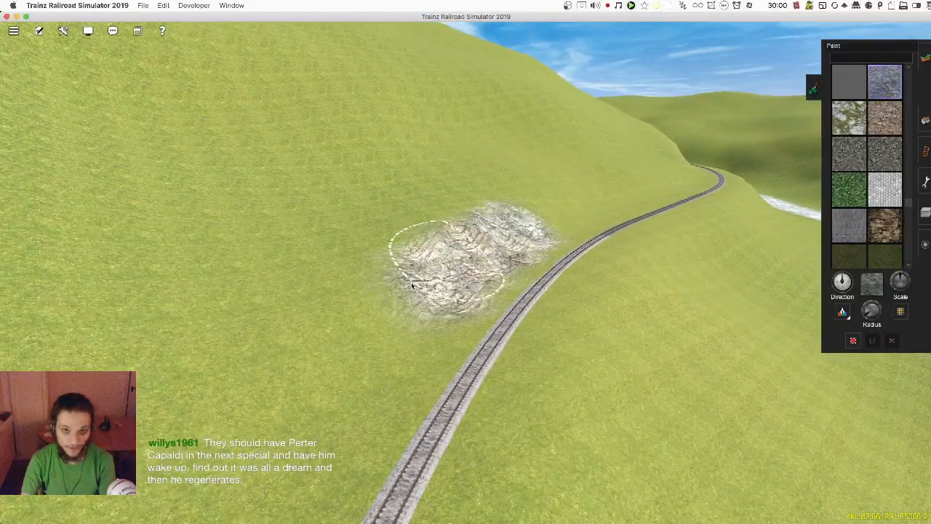
left_click_drag(347, 356, 442, 289)
key("bracketleft")
key("Up")
key("Right")
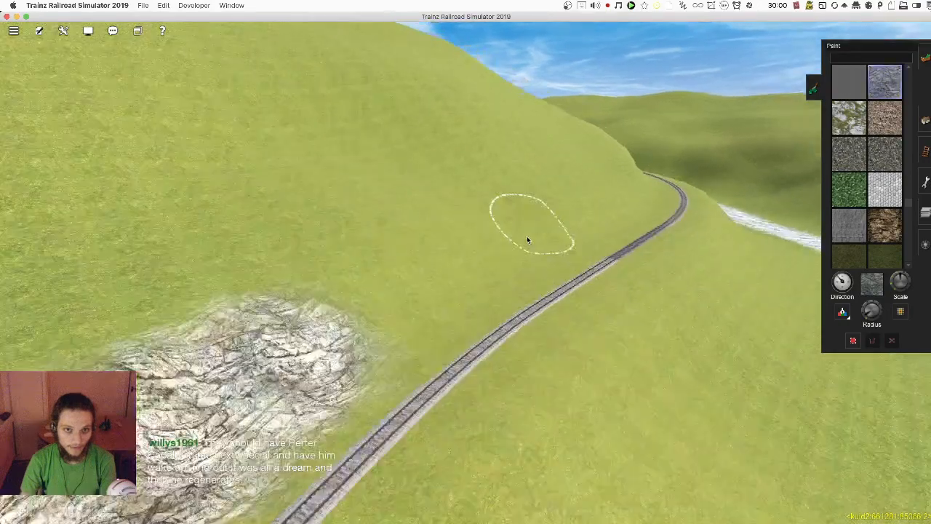
Step: Extend the hillside rock outcrop along the uphill side of the track toward the sharp bend around the hill
key("Right")
key("bracketleft")
left_click_drag(459, 289, 618, 246)
key("Right")
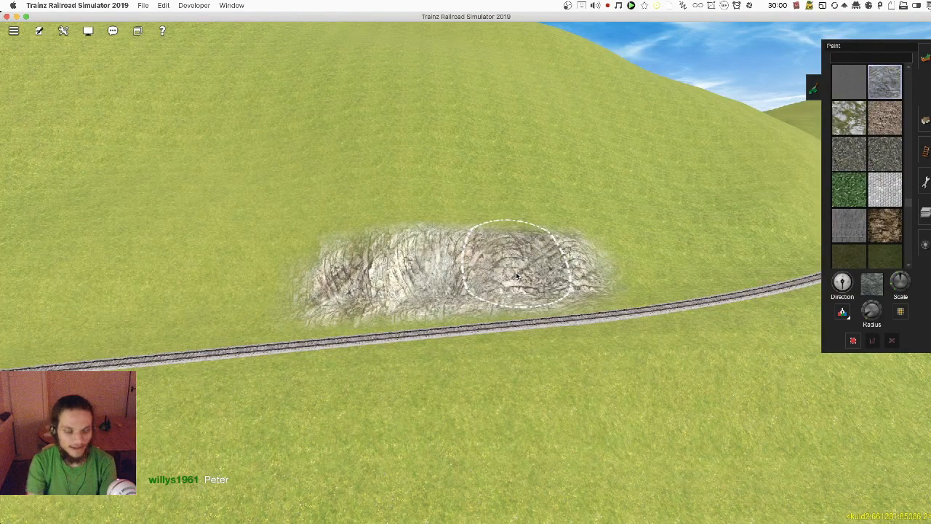
key("Right")
key("Right")
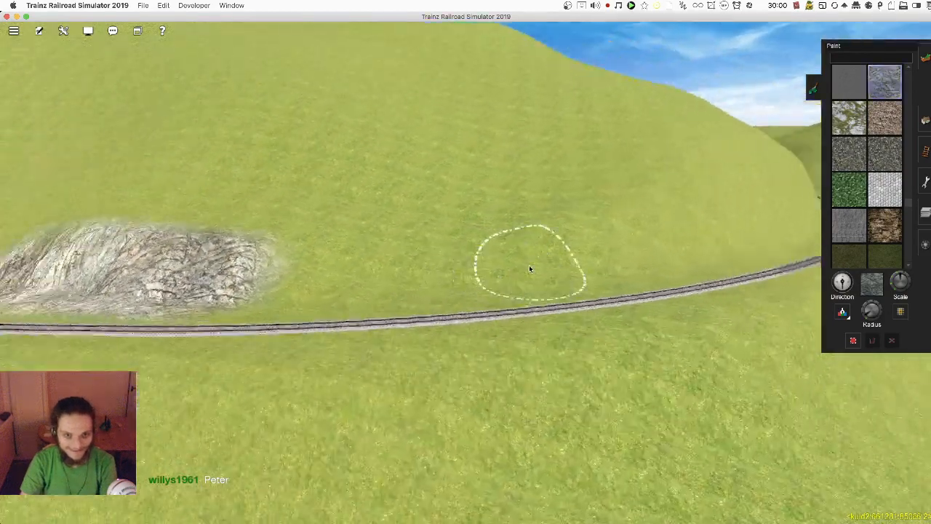
left_click_drag(547, 252, 754, 216)
key("Left")
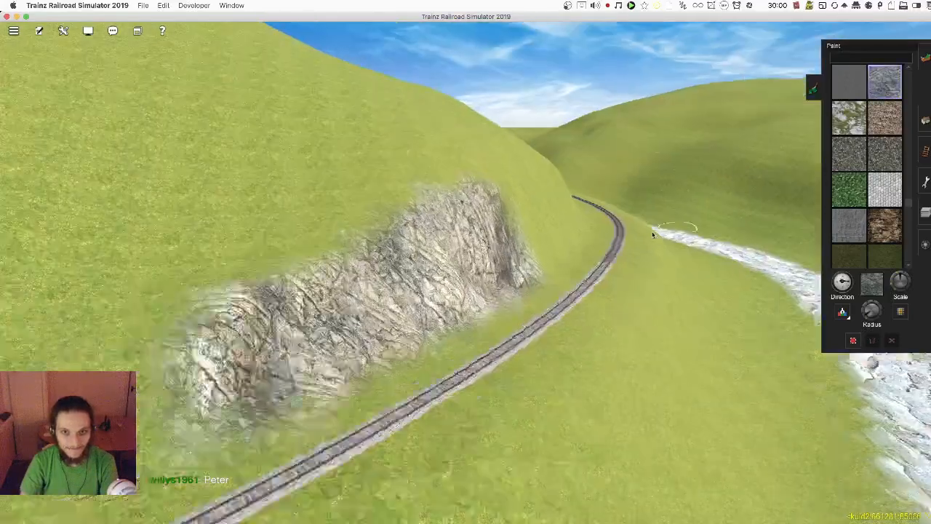
left_click_drag(415, 271, 494, 235)
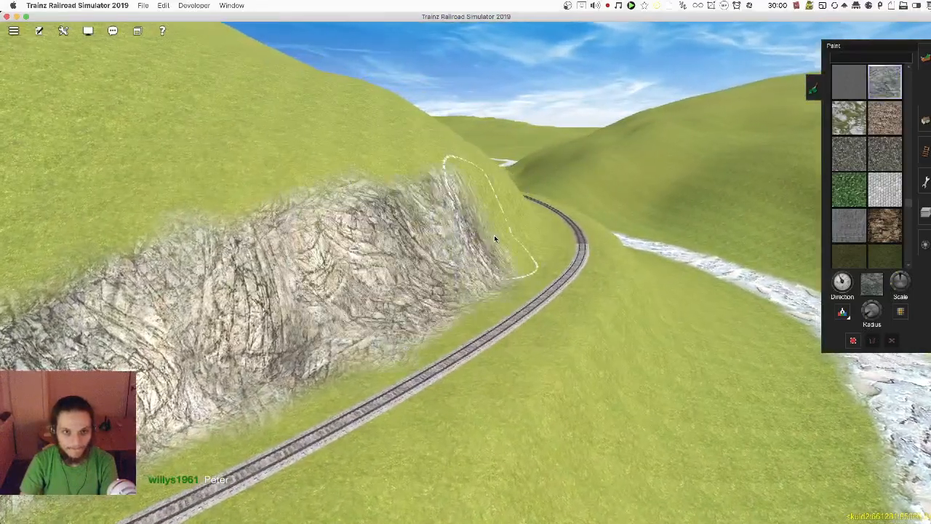
Step: Carry the rock face around the nose of the hill above the bend, undoing one stroke and repainting it
key("Right")
key("Left")
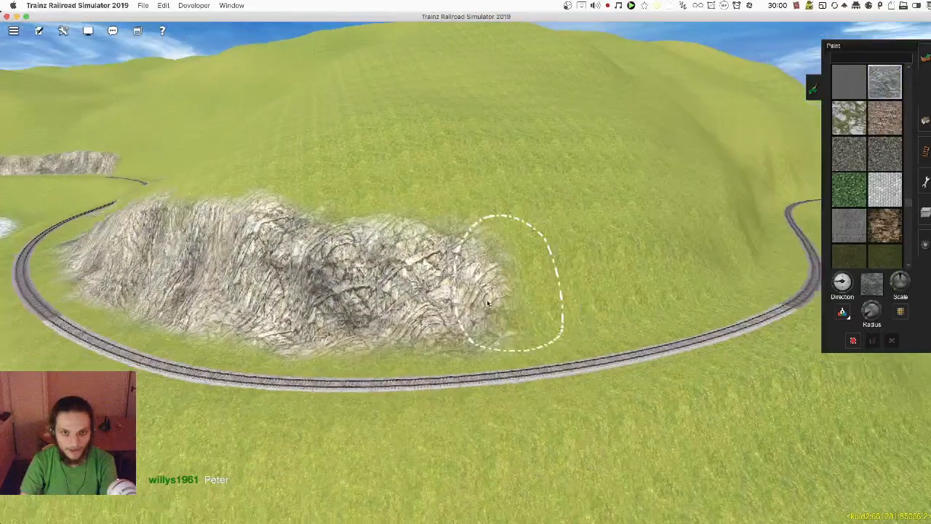
mouse_move(487, 303)
left_mouse_down()
mouse_move(689, 272)
mouse_move(667, 248)
left_mouse_up()
key("Right")
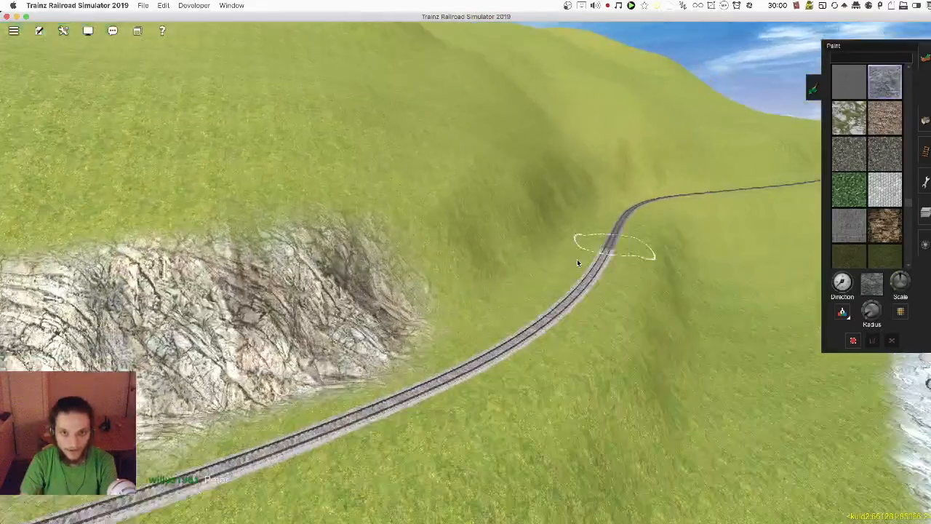
key("super+z")
left_click_drag(441, 258, 609, 186)
right_click(612, 185)
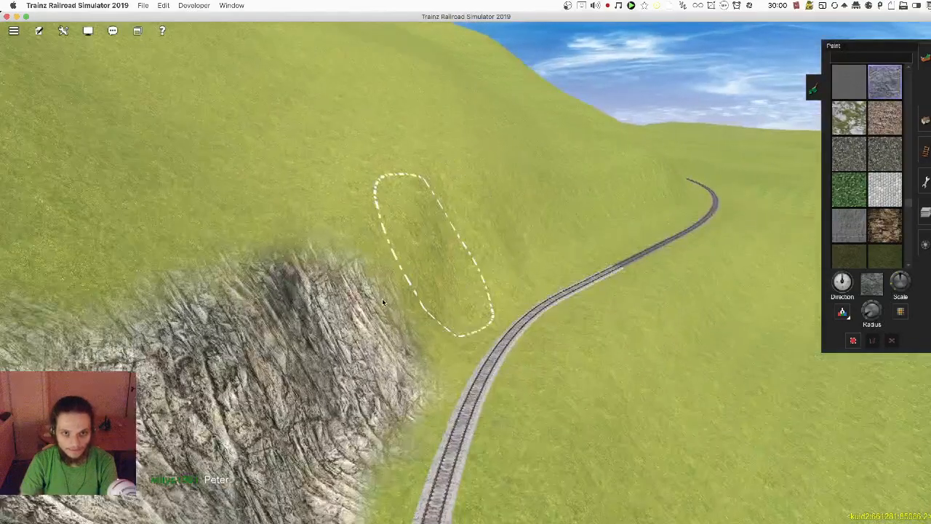
Step: Continue the rock face in varied directions along the steep cut beyond the bend, keeping it beside the track
key("bracketleft")
left_click_drag(374, 270, 441, 252)
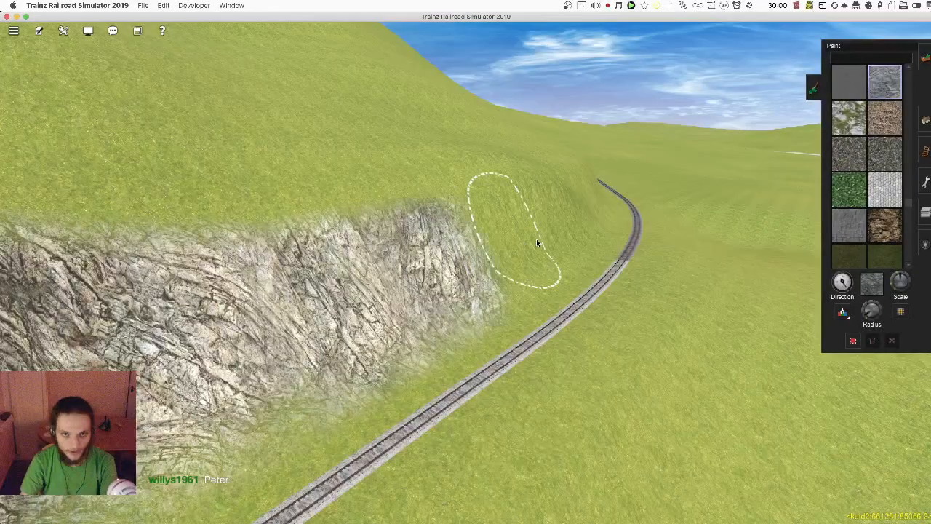
mouse_move(536, 240)
left_mouse_down()
mouse_move(585, 220)
mouse_move(572, 214)
left_mouse_up()
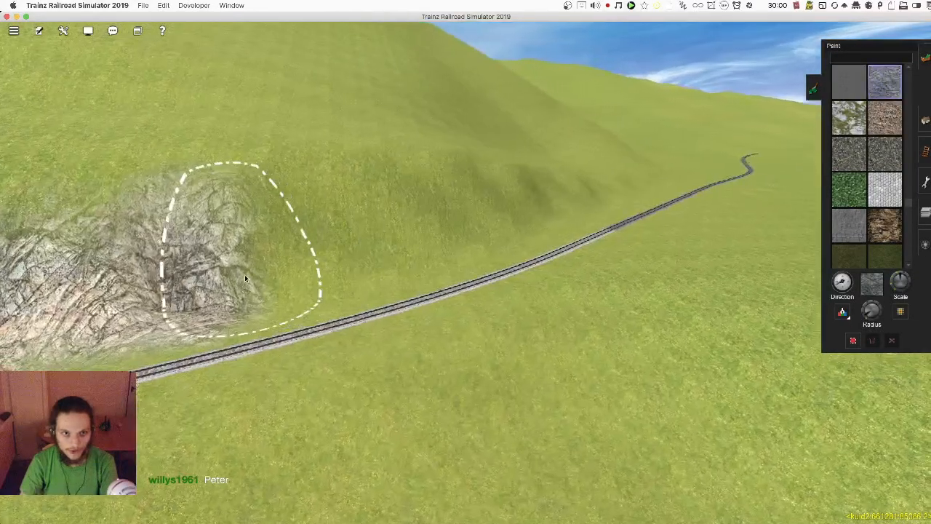
mouse_move(244, 275)
left_mouse_down()
mouse_move(507, 194)
mouse_move(607, 188)
left_mouse_up()
key("Left")
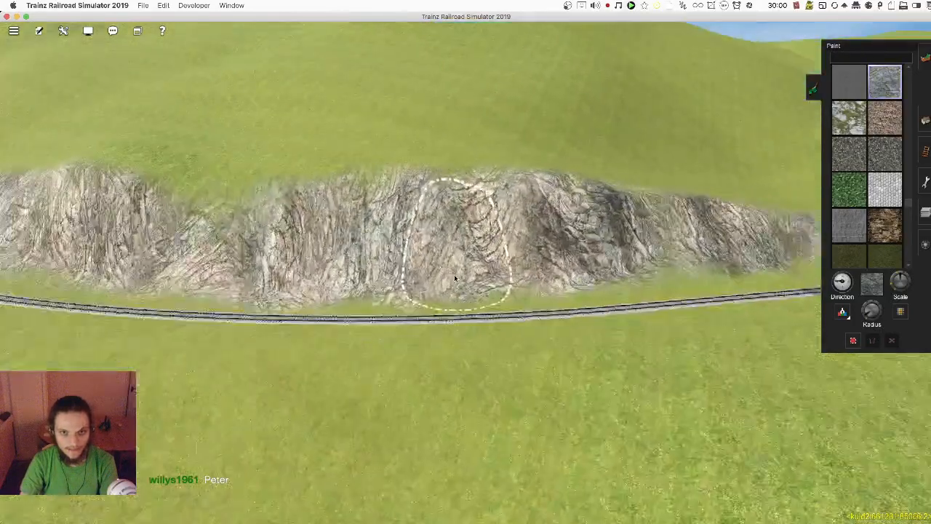
Step: Paint the first section of a grey rock face on the steep embankment below the track, on the river side
key("Left")
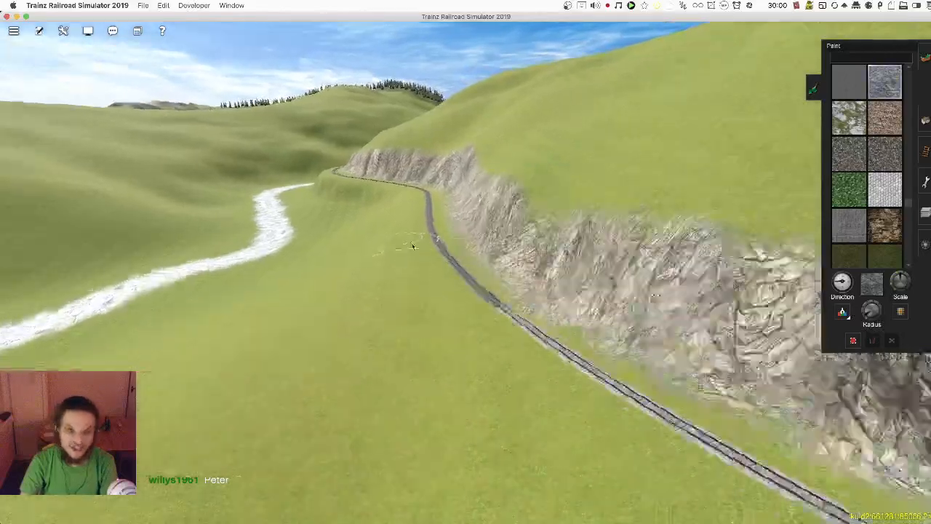
key("Right")
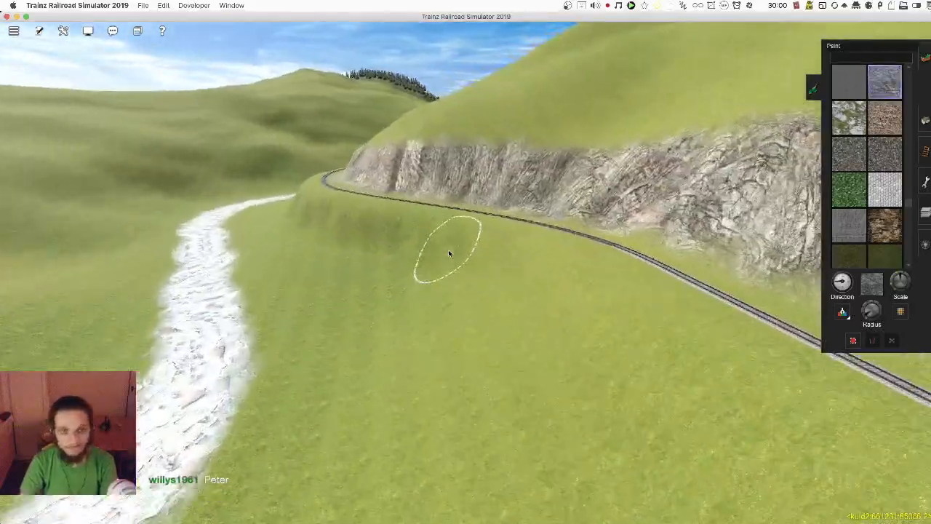
scroll(451, 256, "up", 3)
key("Right")
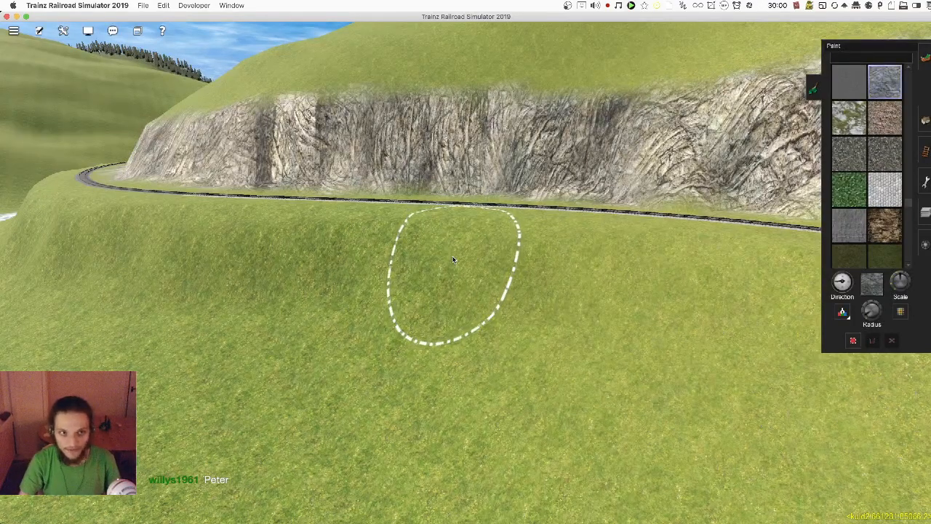
key("Left")
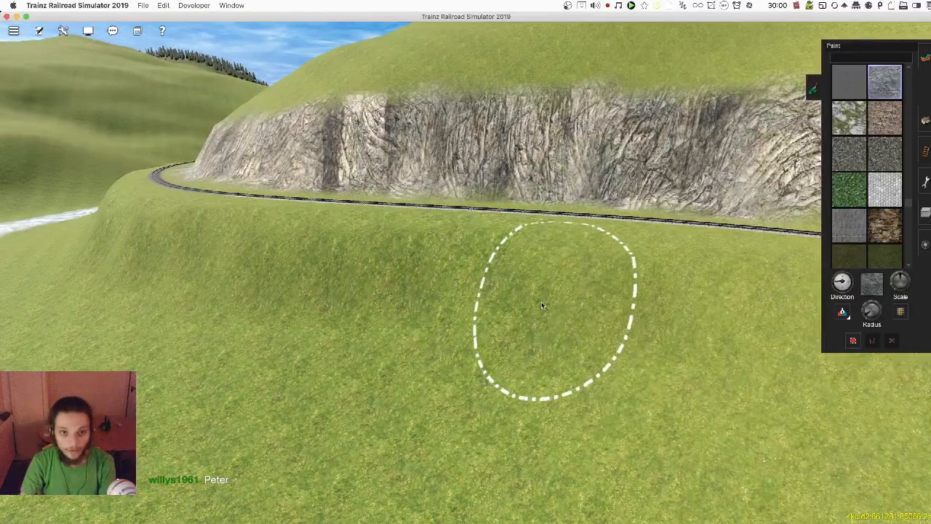
key("Left")
key("Up")
key("Left")
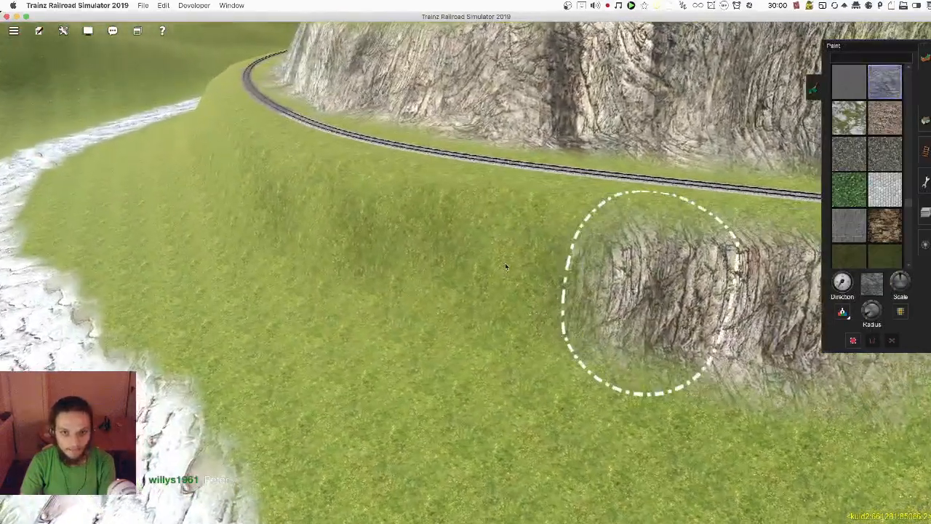
Step: Extend the rock face below the track around the embankment toward the river, varying the texture direction
key("bracketright")
mouse_move(507, 267)
left_mouse_down()
mouse_move(291, 218)
mouse_move(345, 224)
mouse_move(555, 283)
mouse_move(408, 227)
left_mouse_up()
key("Left")
key("Left")
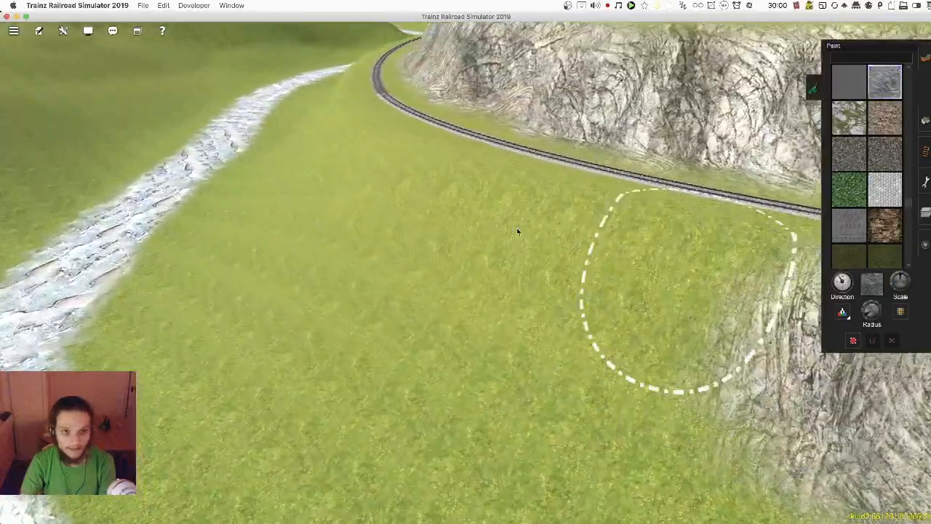
key("Left")
mouse_move(347, 181)
left_mouse_down()
mouse_move(470, 251)
mouse_move(456, 275)
mouse_move(263, 150)
mouse_move(350, 191)
left_mouse_up()
key("bracketright")
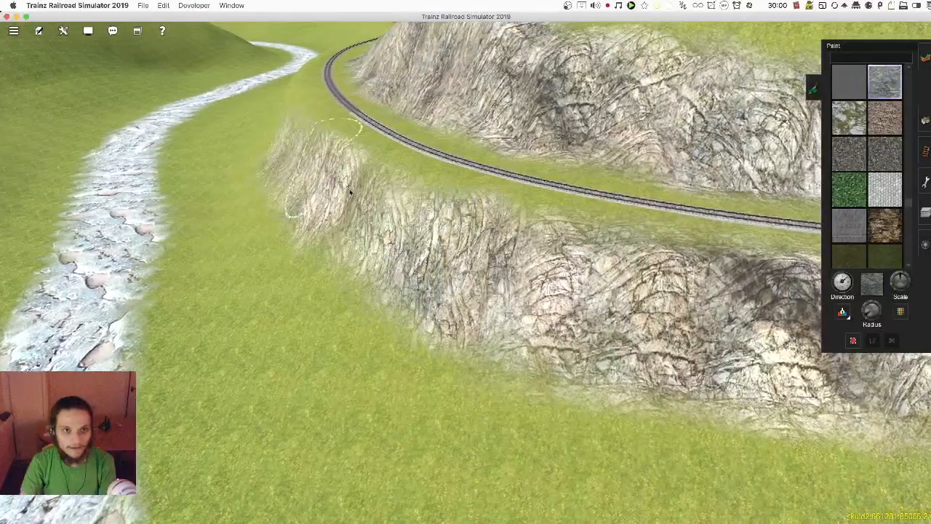
Step: Extend the rock face below the track along the river-side embankment to its far end near the rails, varying the texture direction
key("Right")
key("Left")
key("bracketright")
mouse_move(418, 253)
left_mouse_down()
mouse_move(585, 354)
mouse_move(291, 326)
mouse_move(250, 305)
left_mouse_up()
key("Left")
key("bracketright")
left_click_drag(488, 301, 393, 249)
left_click_drag(341, 180, 338, 169)
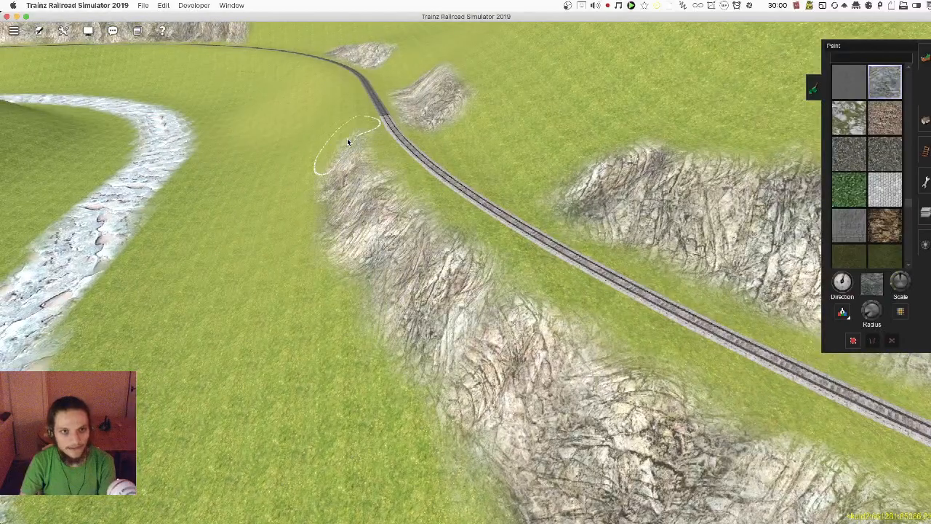
right_click(349, 145)
Step: Examine the painted rock faces above and below the track from several angles around the bend and along the next stretch
key("Left")
key("bracketright")
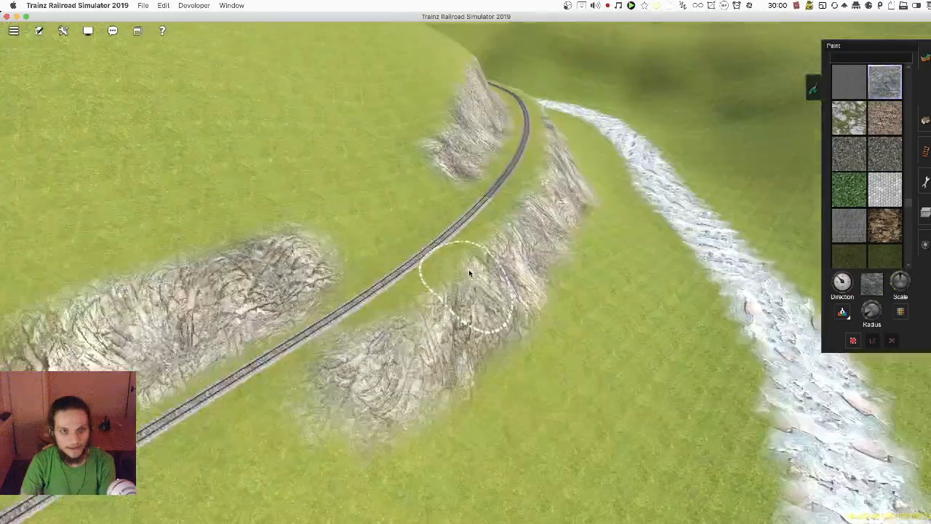
key("Down")
key("Left")
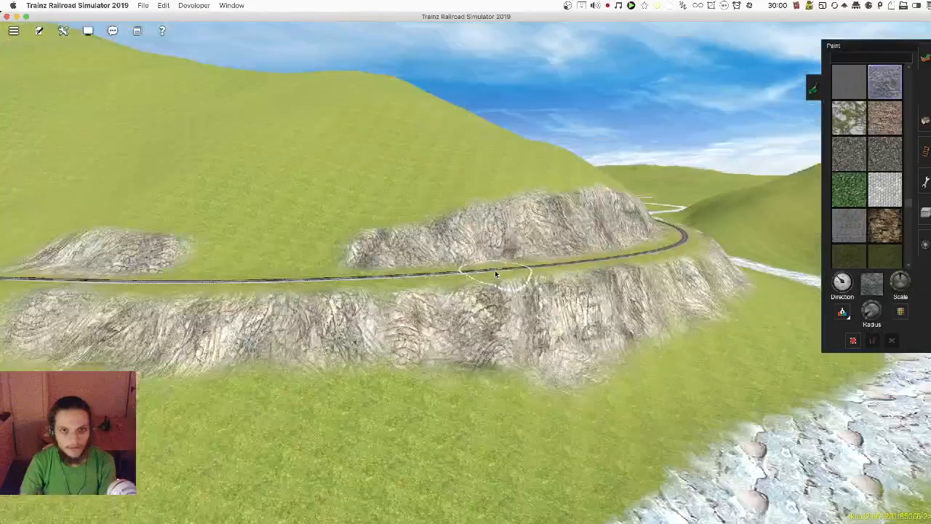
key("Up")
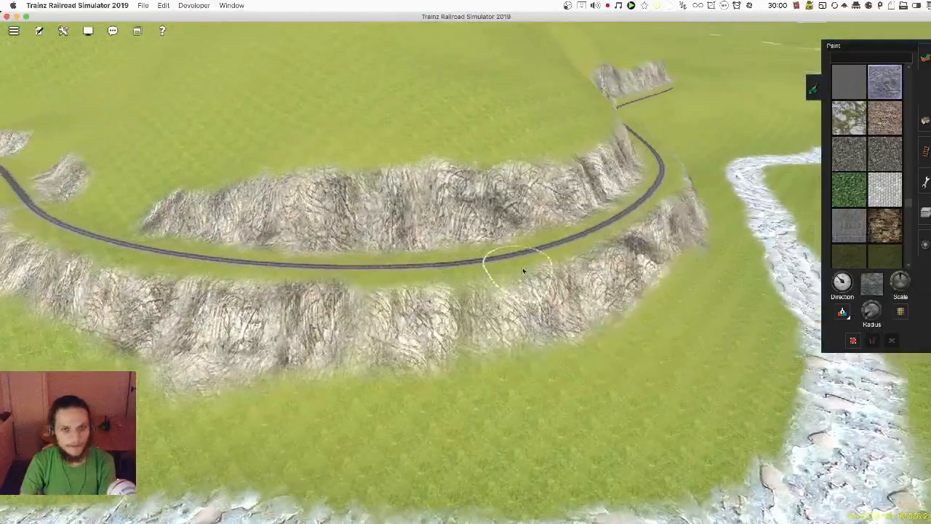
key("Left")
key("Down")
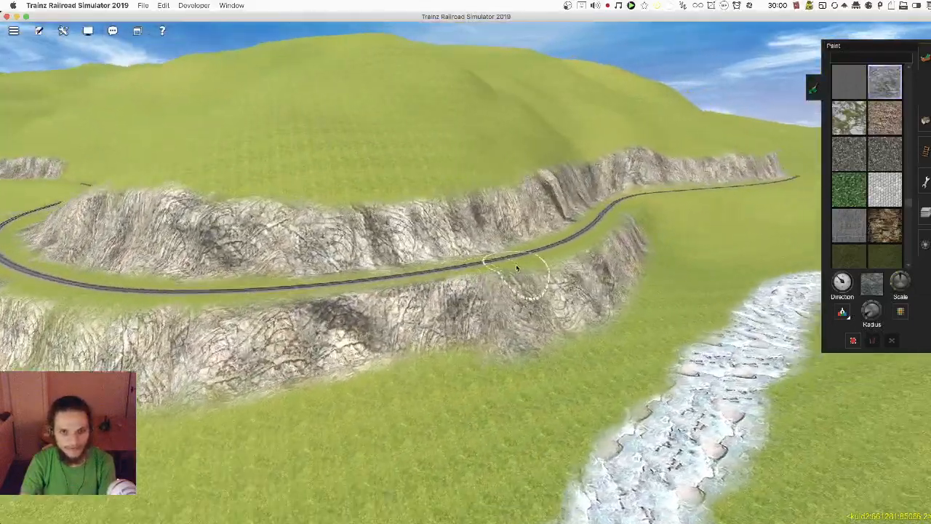
scroll(516, 264, "up", 5)
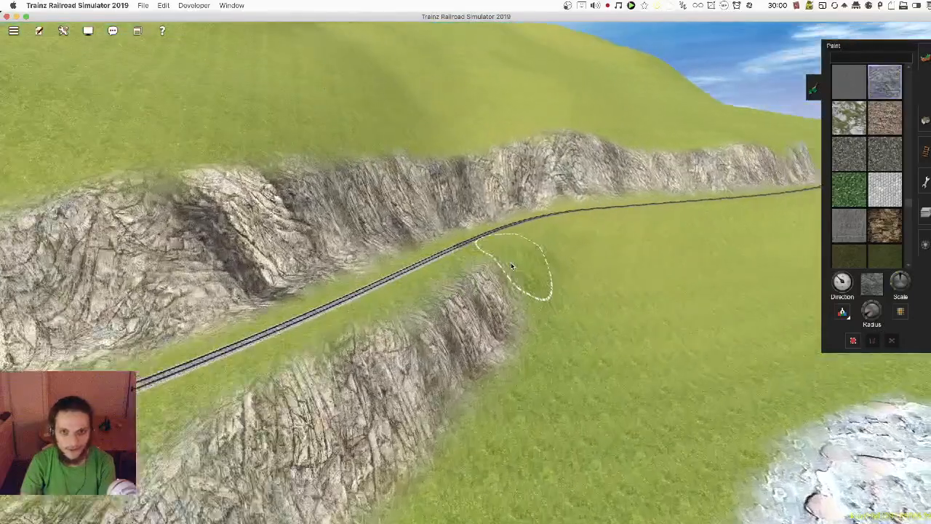
scroll(514, 259, "up", 3)
mouse_move(568, 255)
left_mouse_down()
mouse_move(473, 327)
mouse_move(511, 233)
left_mouse_up()
key("Left")
key("Left")
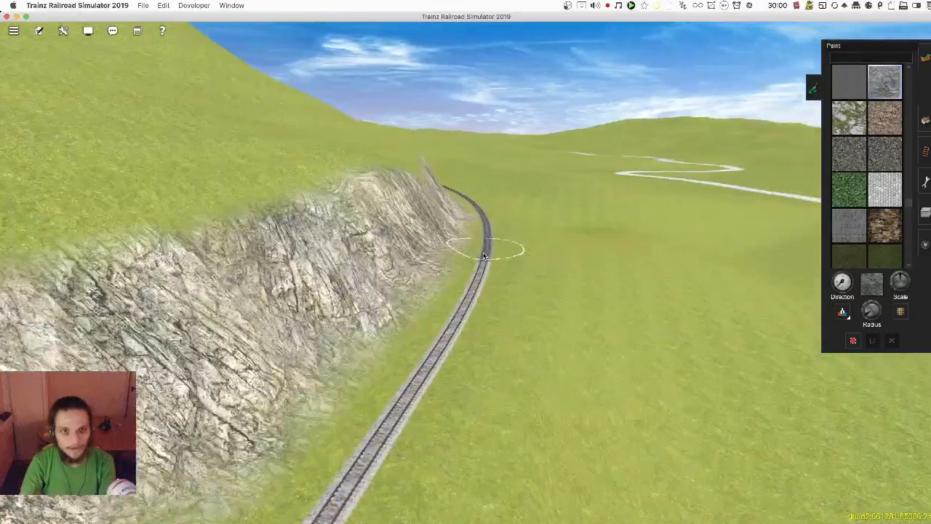
Step: Paint a patch of the selected rock texture on the grass slope below the track, opposite the existing cliff
key("Left")
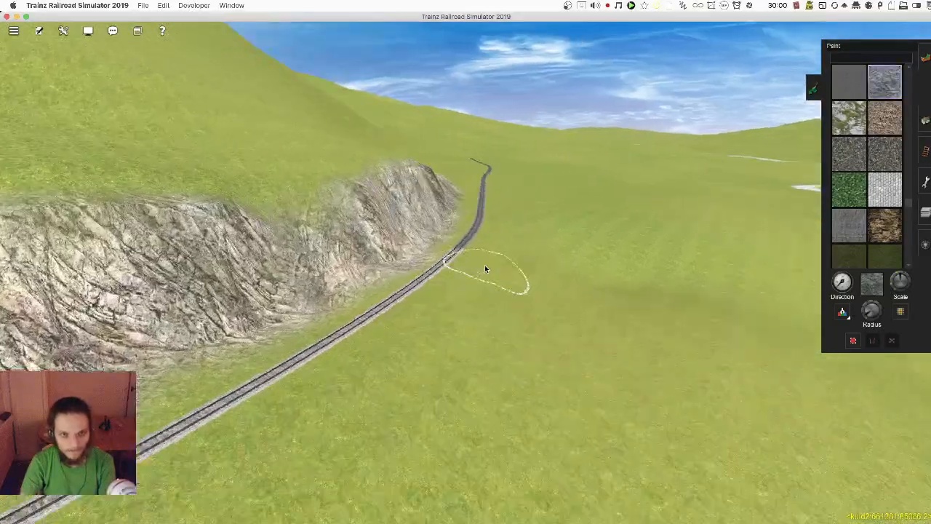
key("Left")
left_click_drag(567, 258, 642, 233)
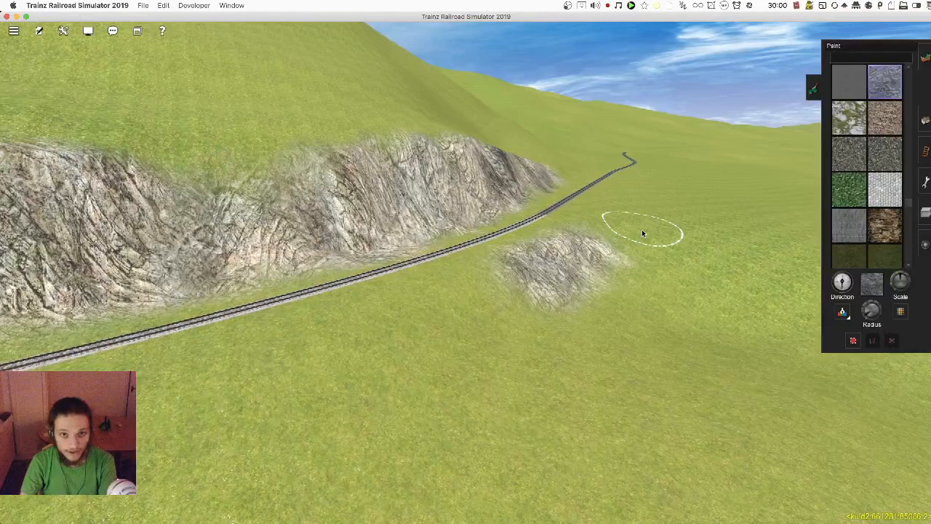
key("Left")
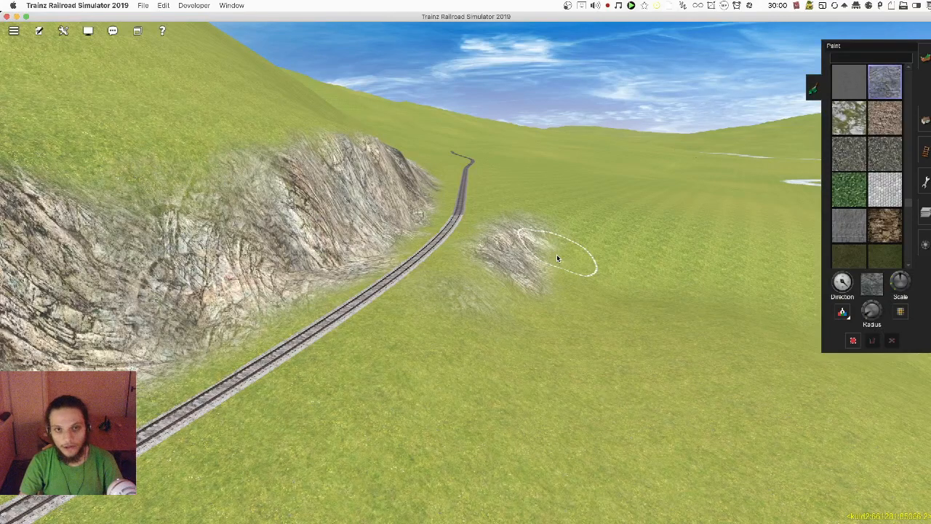
Step: Extend the rock texture from the end of the uphill cliff along the foot of the hillside beside the straight track
right_click_drag(558, 255, 444, 264)
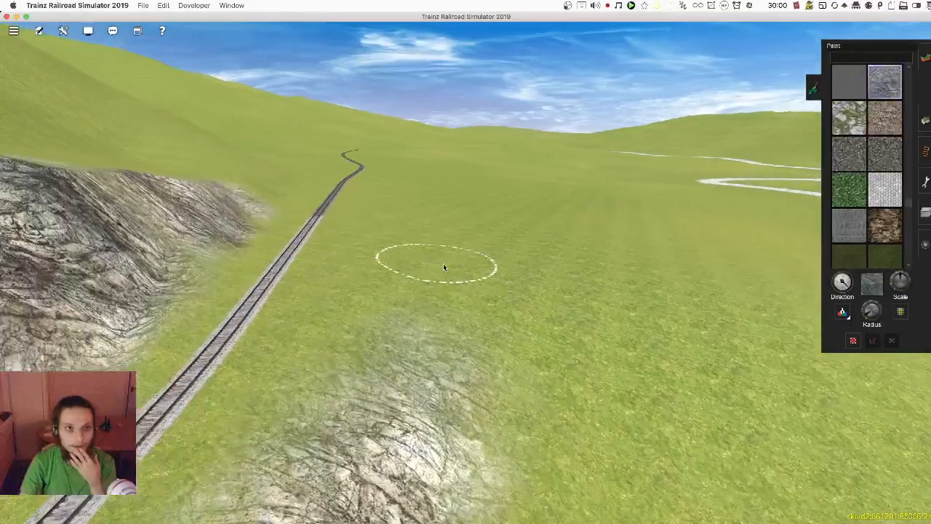
key("Up")
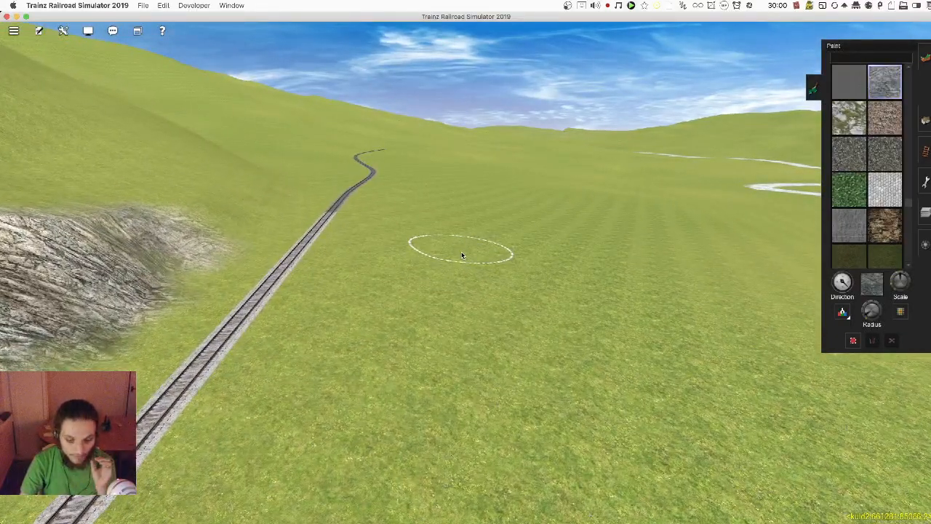
key("Left")
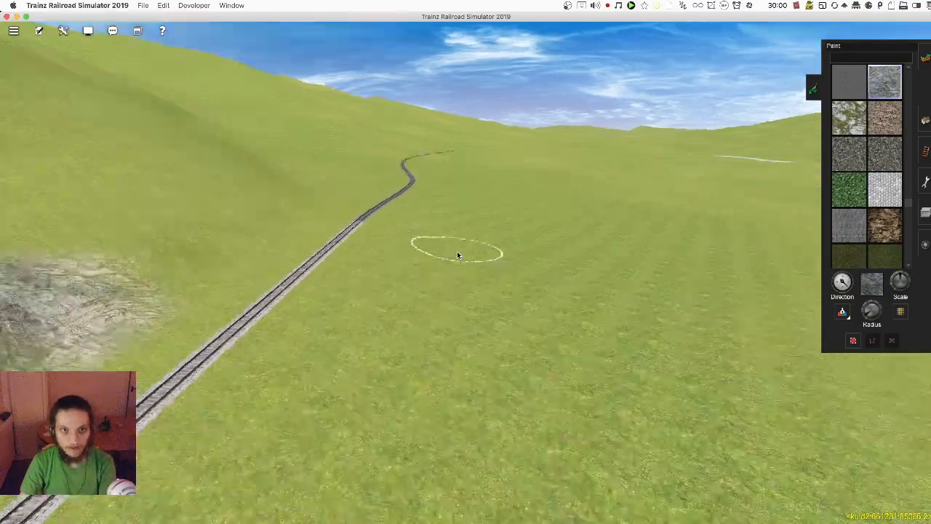
key("Left")
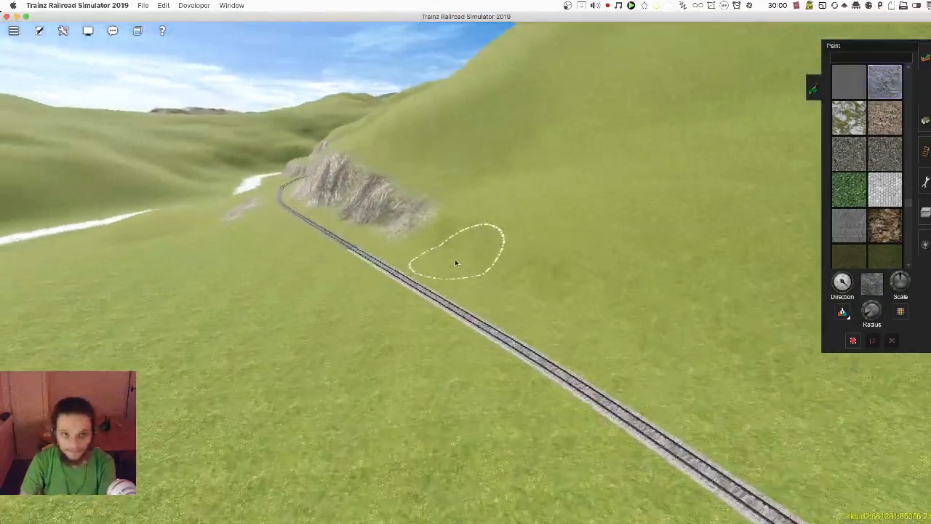
key("Left")
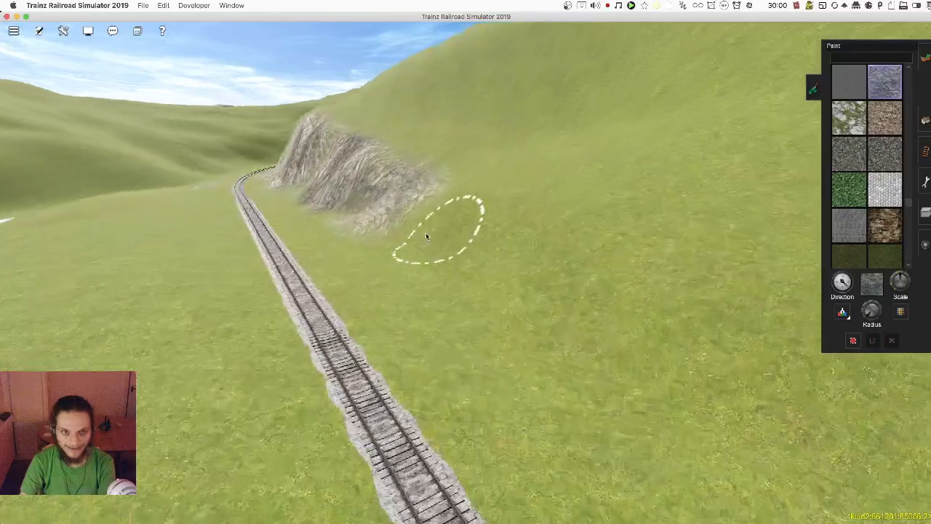
key("Left")
mouse_move(526, 293)
left_mouse_down()
mouse_move(728, 408)
mouse_move(708, 387)
left_mouse_up()
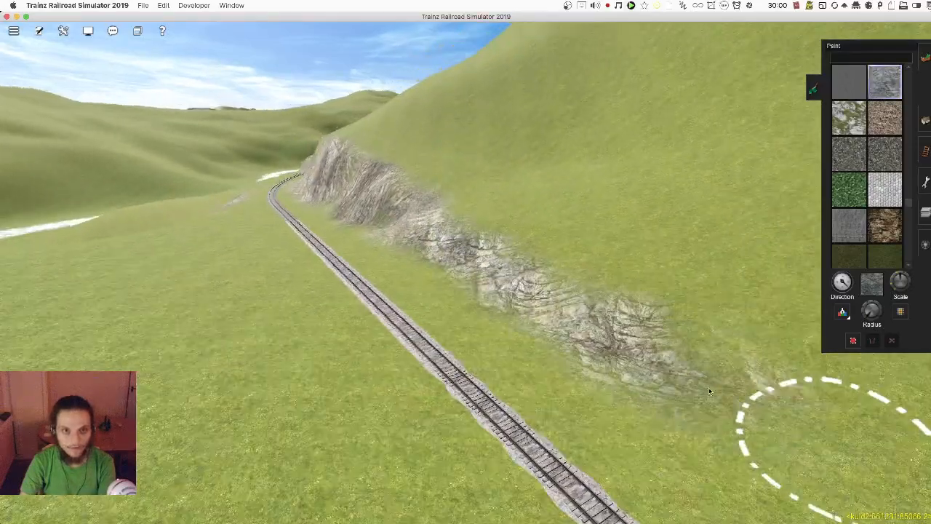
Step: Widen the isolated rock patch below the track into a long rocky band running parallel to the rails
key("Left")
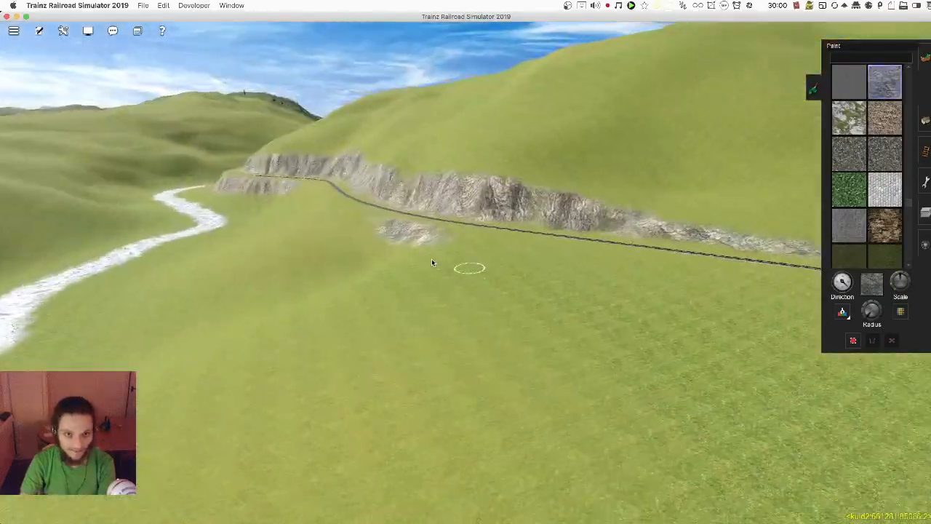
scroll(432, 262, "up", 3)
mouse_move(431, 263)
left_mouse_down()
mouse_move(415, 241)
mouse_move(490, 272)
mouse_move(663, 298)
mouse_move(577, 275)
left_mouse_up()
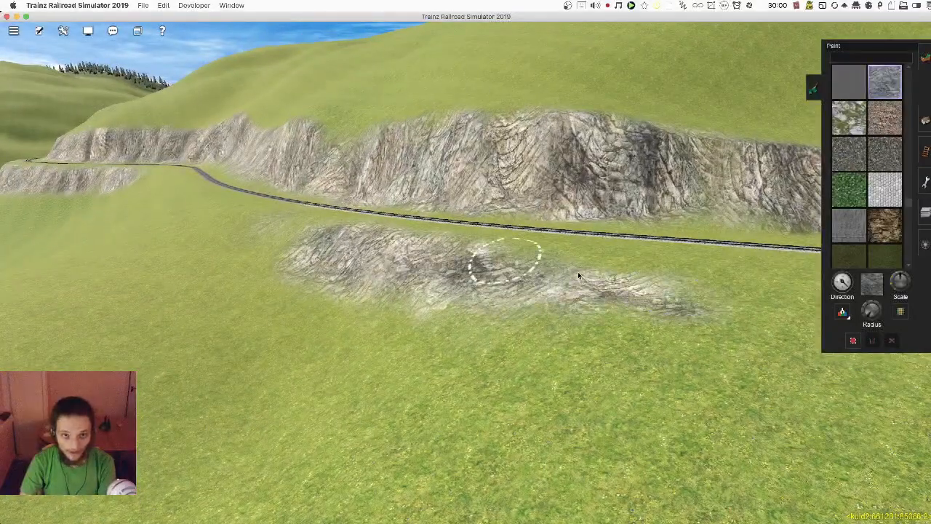
key("Left")
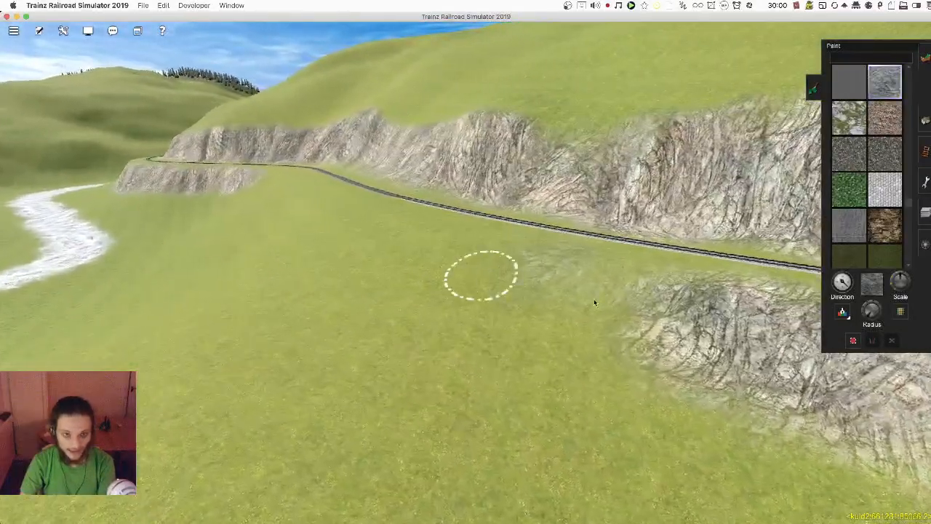
mouse_move(682, 294)
left_mouse_down()
mouse_move(532, 254)
mouse_move(509, 257)
mouse_move(623, 312)
mouse_move(547, 267)
left_mouse_up()
Step: Continue the lower rock face above the river by painting rock onto the adjoining grass slope below the track
key("Left")
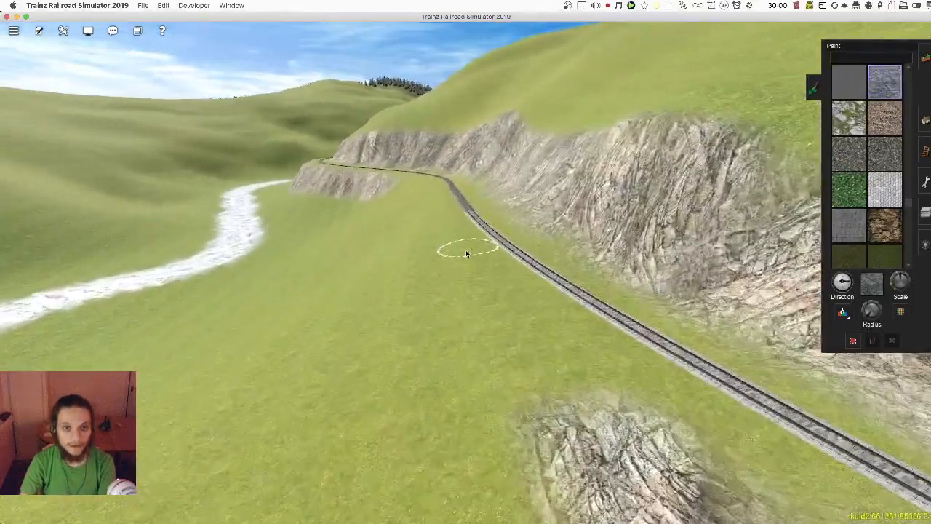
key("Left")
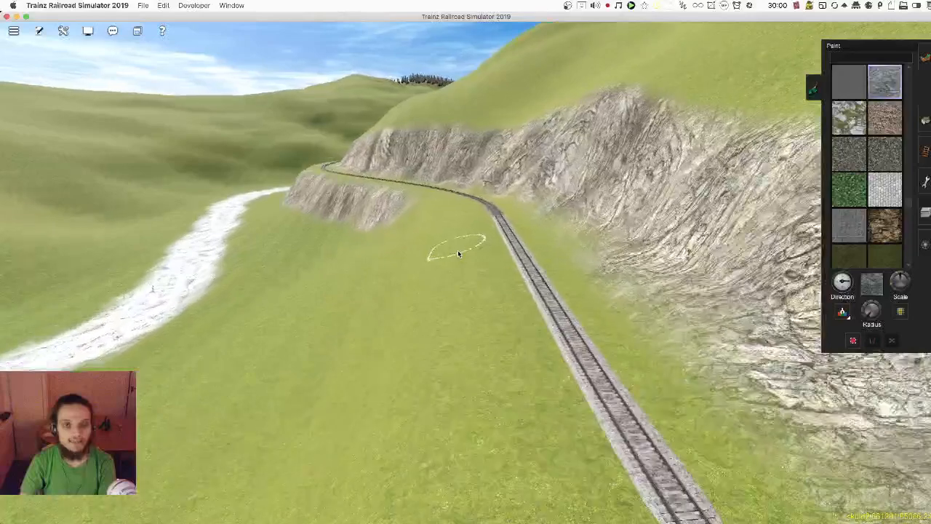
key("Left")
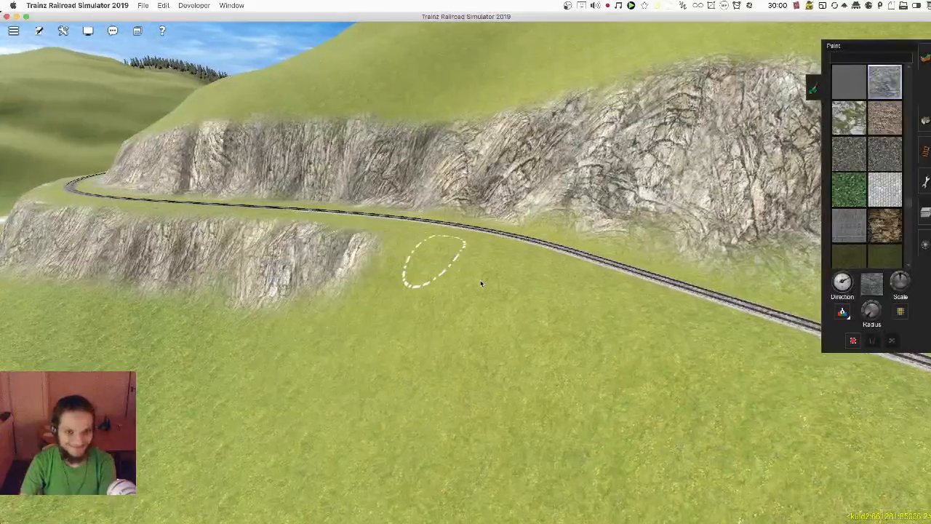
mouse_move(359, 275)
left_mouse_down()
mouse_move(276, 273)
mouse_move(405, 268)
mouse_move(364, 251)
left_mouse_up()
key("Left")
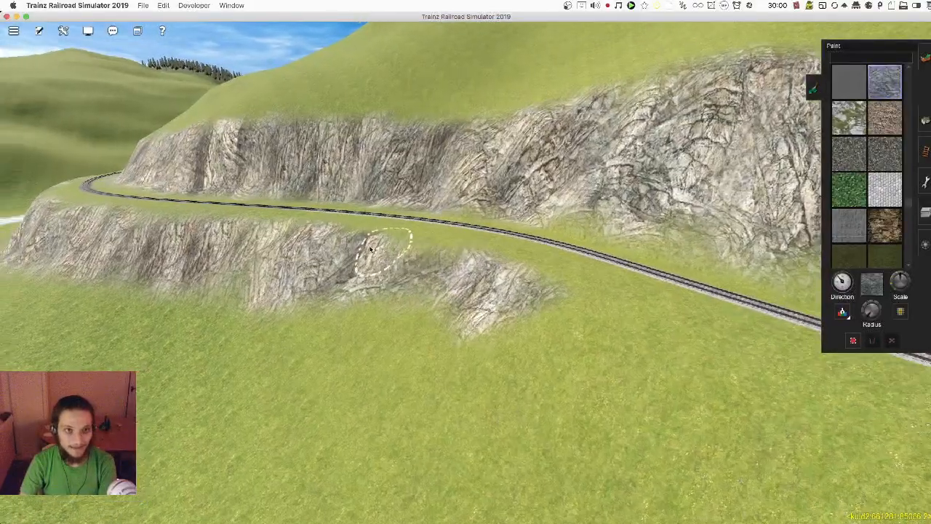
Step: Adjust the brush radius and touch up the river-side edge of the rock band below the track near the curve
key("Left")
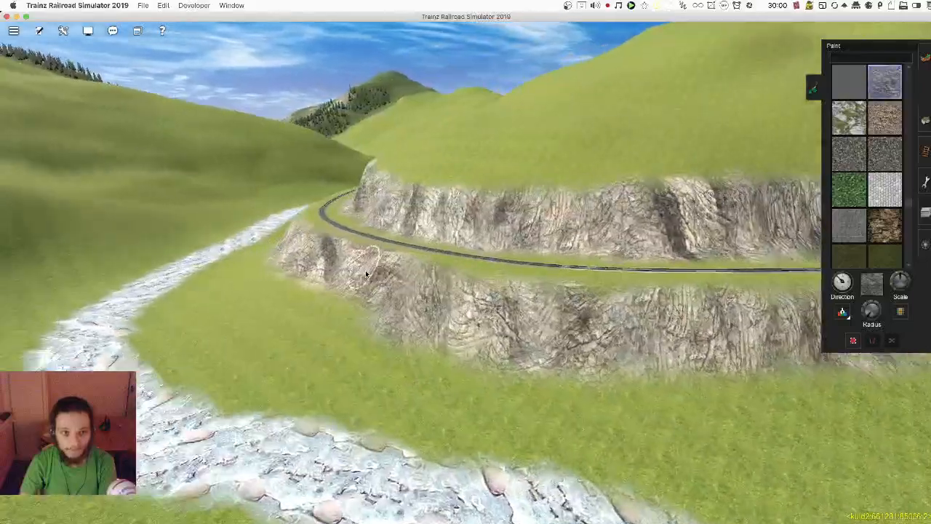
key("Right")
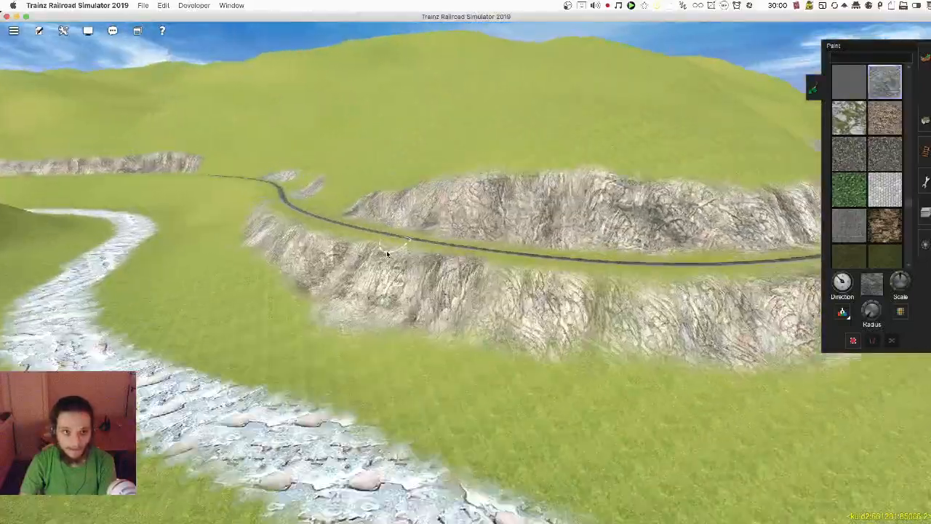
key("Left")
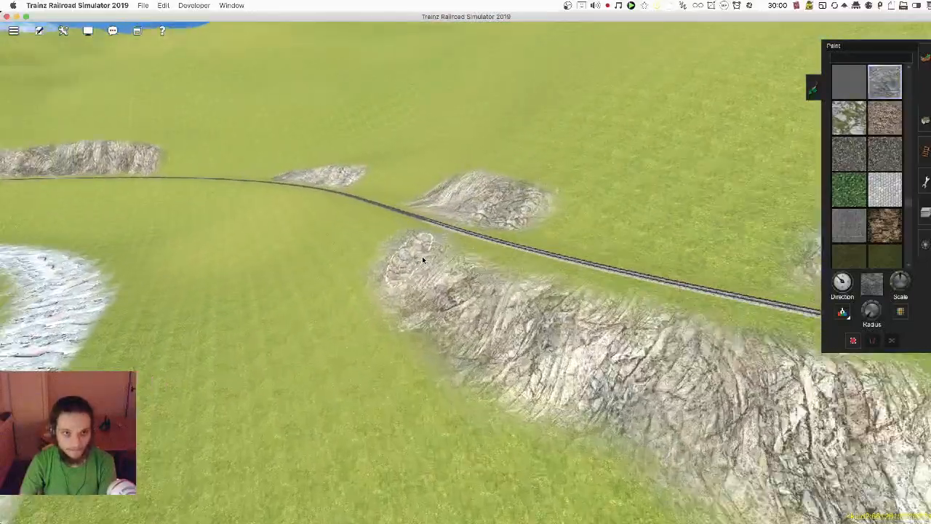
key("Up")
key("bracketleft")
mouse_move(461, 272)
left_mouse_down()
mouse_move(491, 278)
mouse_move(391, 201)
mouse_move(452, 327)
left_mouse_up()
scroll(453, 328, "down", 3)
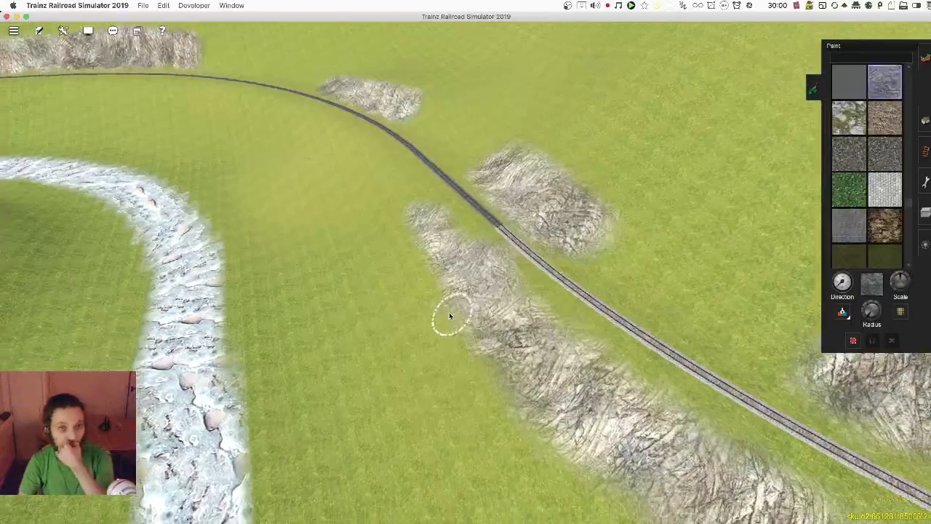
scroll(449, 312, "up", 2)
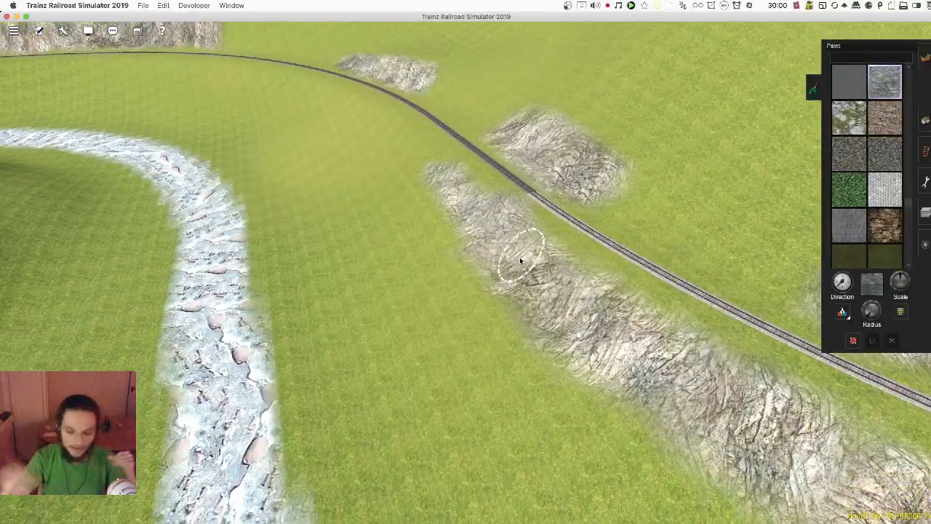
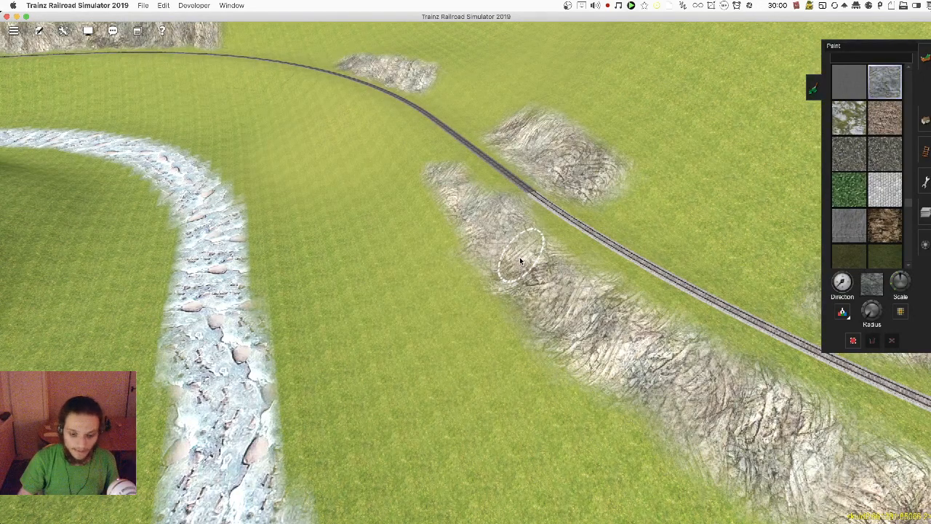
Step: Lengthen the rock patch on the uphill side of the track toward the neighbouring cliff and blend its texture
right_click(630, 150)
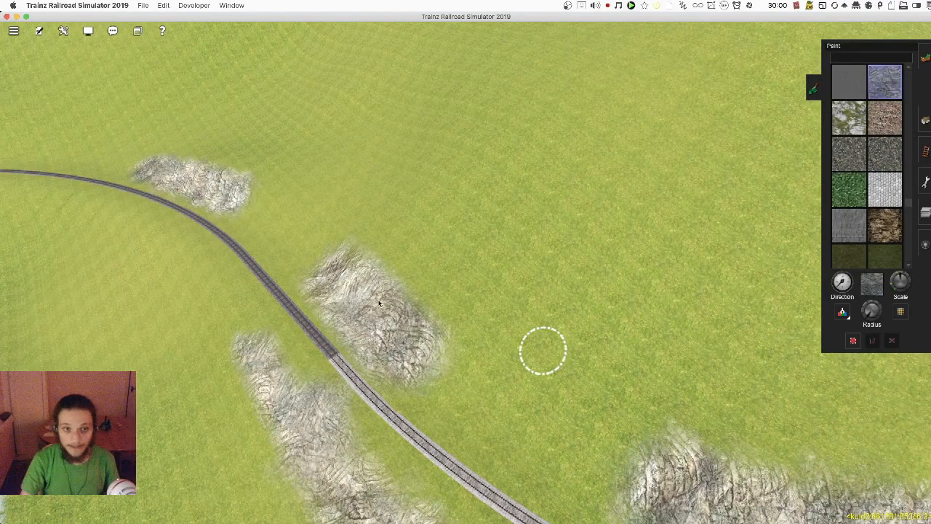
right_click(366, 400)
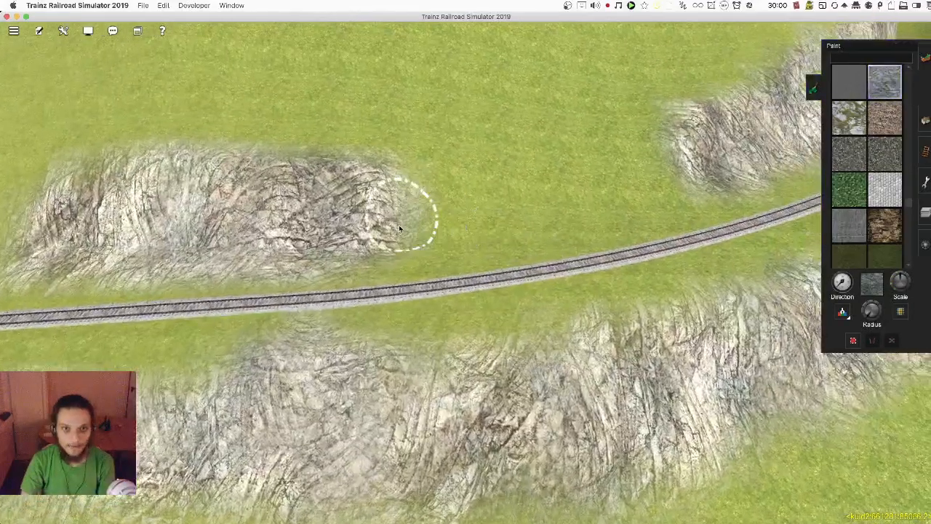
mouse_move(399, 220)
left_mouse_down()
mouse_move(530, 187)
mouse_move(302, 209)
left_mouse_up()
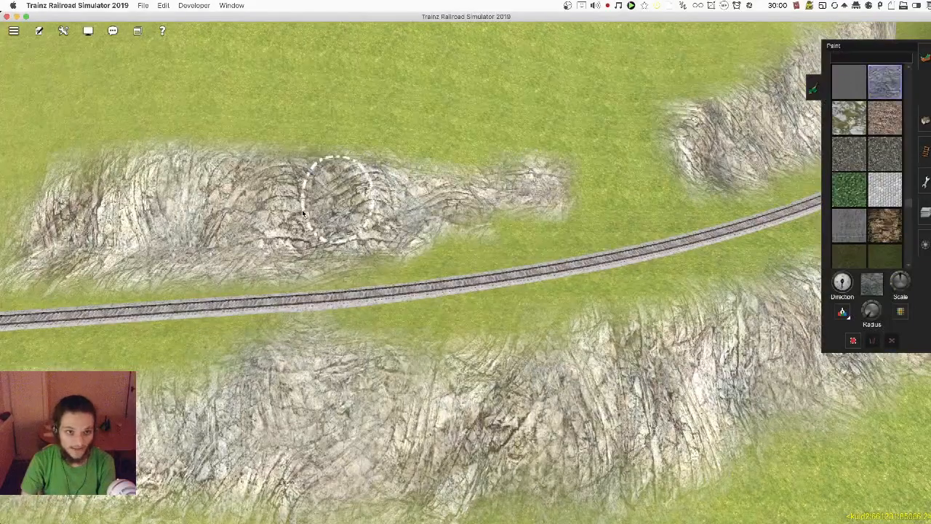
right_click(302, 209)
mouse_move(431, 270)
left_mouse_down()
mouse_move(310, 256)
mouse_move(297, 273)
mouse_move(378, 302)
mouse_move(393, 291)
left_mouse_up()
Step: Paint more rock texture on the uphill bank around the curve, building up the gap between the small patch and the larger cliff
right_click(157, 291)
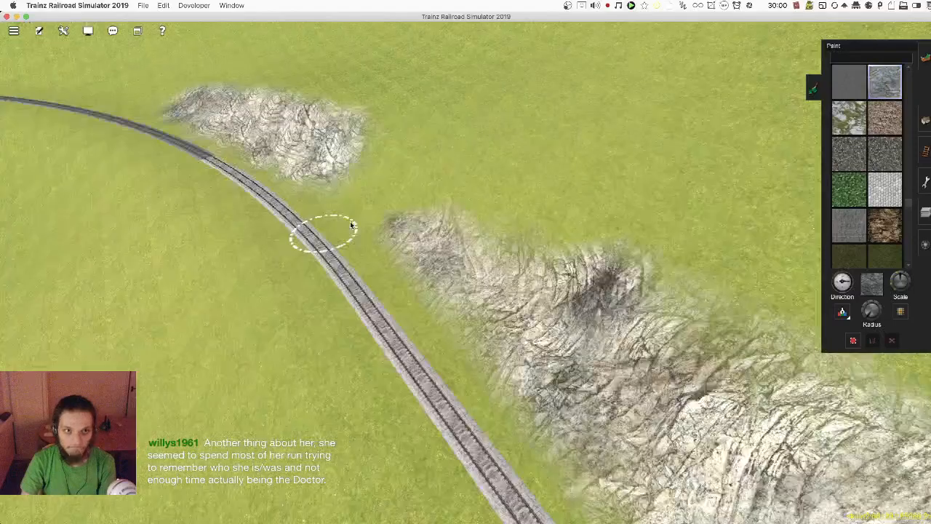
mouse_move(597, 271)
left_mouse_down()
mouse_move(633, 328)
mouse_move(609, 197)
mouse_move(530, 206)
mouse_move(556, 256)
left_mouse_up()
right_click(399, 179)
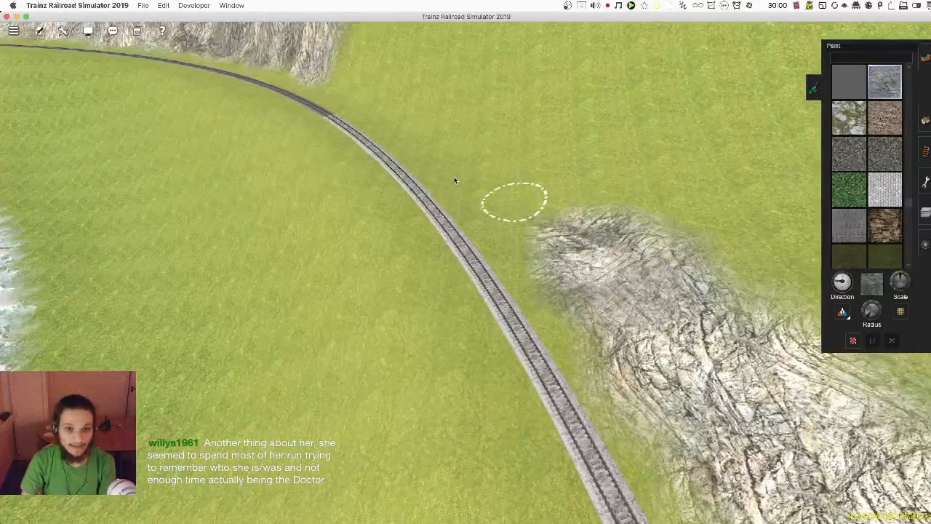
right_click(436, 164)
mouse_move(441, 249)
left_mouse_down()
mouse_move(527, 382)
mouse_move(418, 260)
mouse_move(385, 240)
mouse_move(420, 228)
mouse_move(442, 270)
left_mouse_up()
Step: Extend the next uphill rock patch with a long strip of rock following the curve of the track
right_click(315, 182)
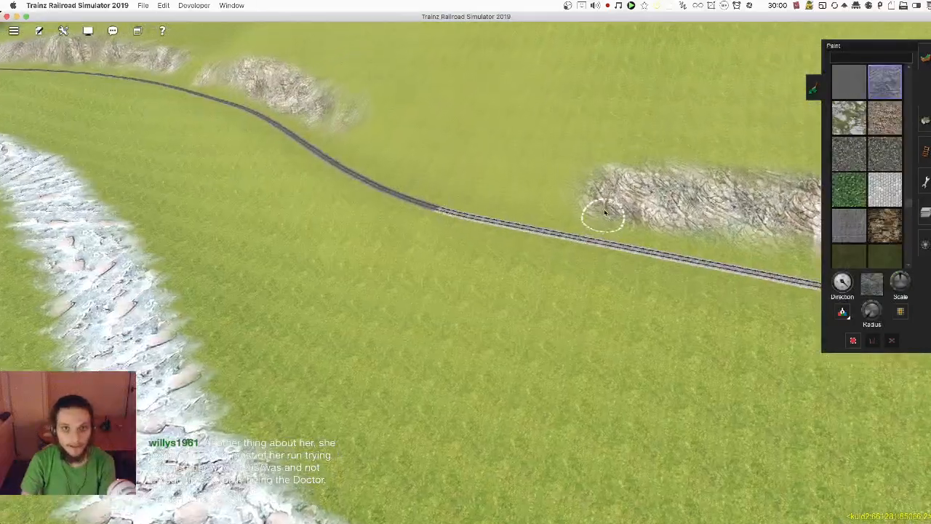
mouse_move(564, 198)
left_mouse_down()
mouse_move(520, 192)
mouse_move(530, 202)
left_mouse_up()
right_click(366, 188)
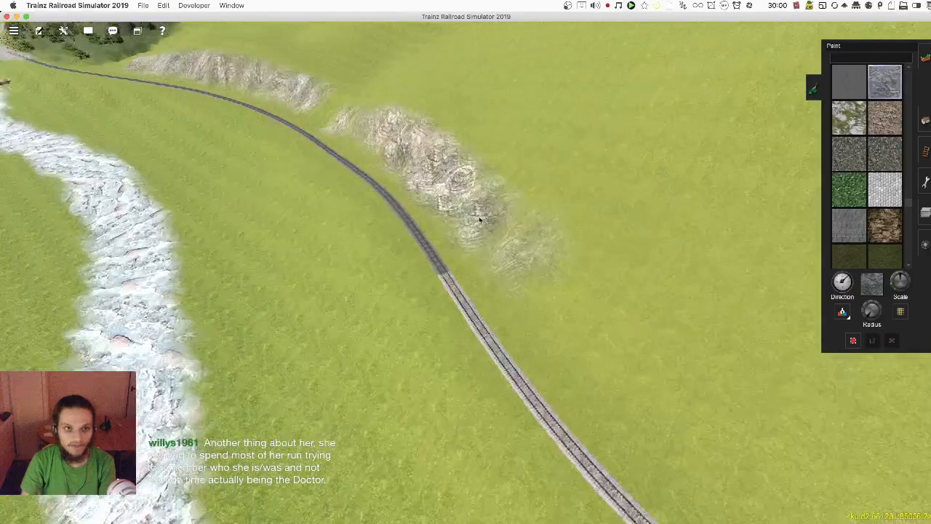
left_click_drag(513, 232, 589, 336)
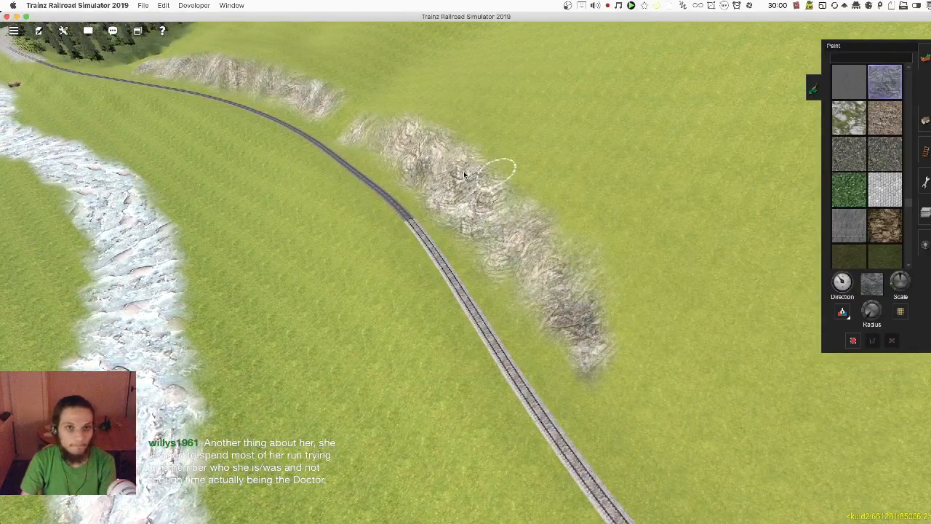
Step: Fill the grassy gap between the two uphill rock patches so they form one continuous cliff beside the track
right_click(487, 172)
key("Left")
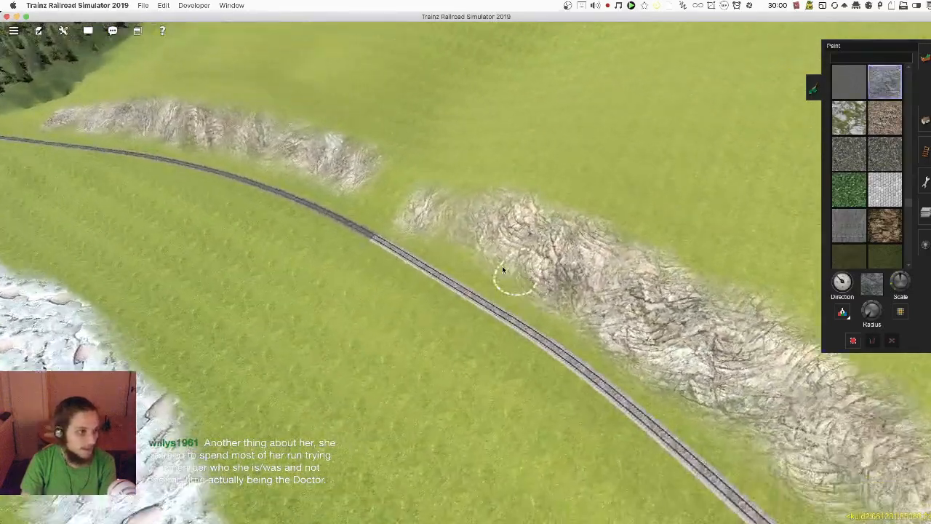
right_click(401, 248)
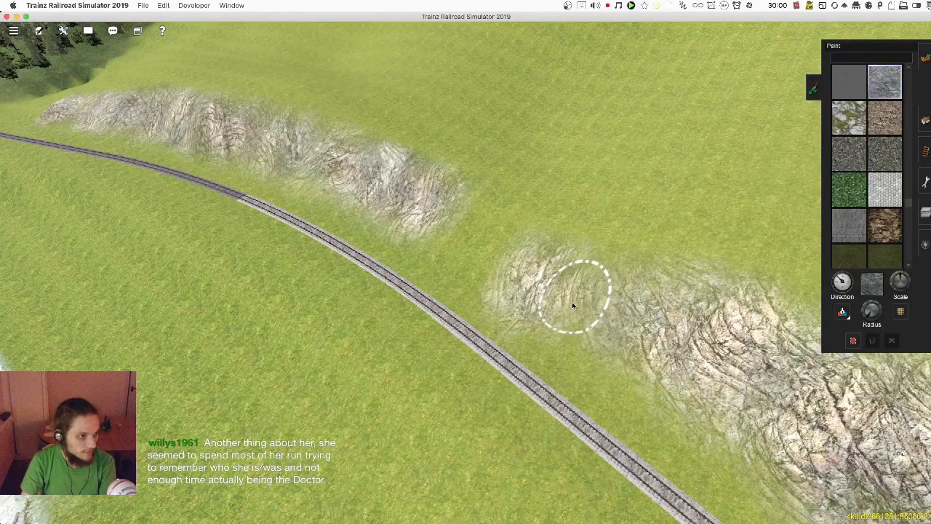
left_click_drag(548, 292, 557, 292)
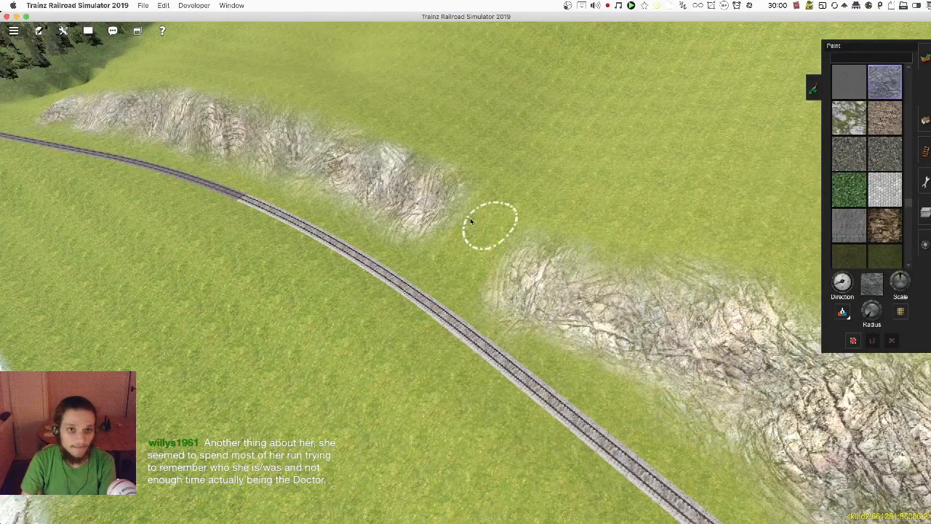
left_click_drag(467, 259, 402, 217)
right_click(288, 145)
key("Left")
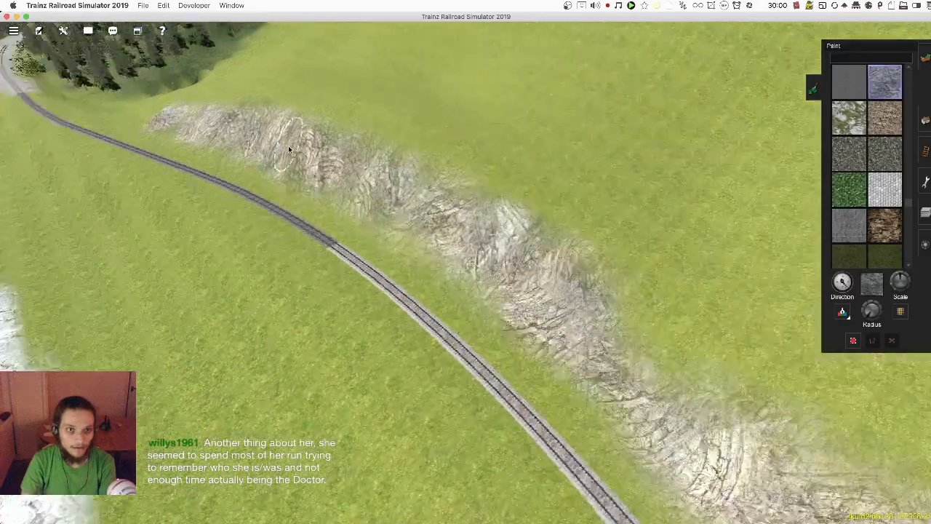
key("Right")
key("Right")
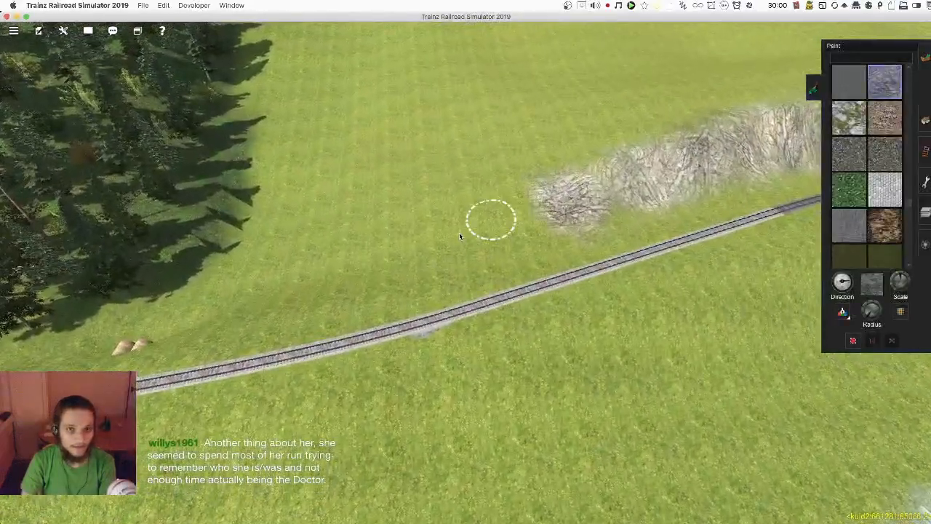
Step: Extend the uphill cliff beside the track with a strip of rock texture reaching toward the conifer trees
mouse_move(451, 237)
left_mouse_down()
mouse_move(577, 221)
mouse_move(668, 188)
left_mouse_up()
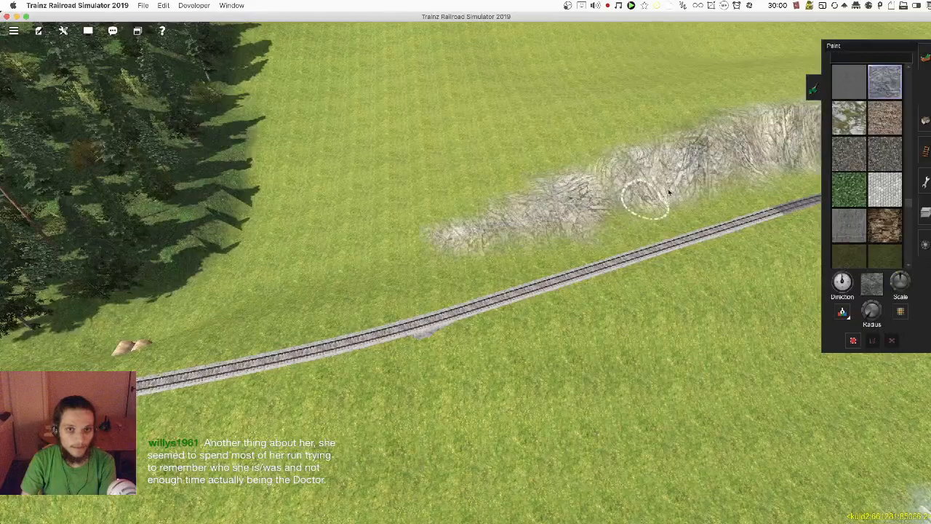
right_click(586, 234)
key("Right")
key("Down")
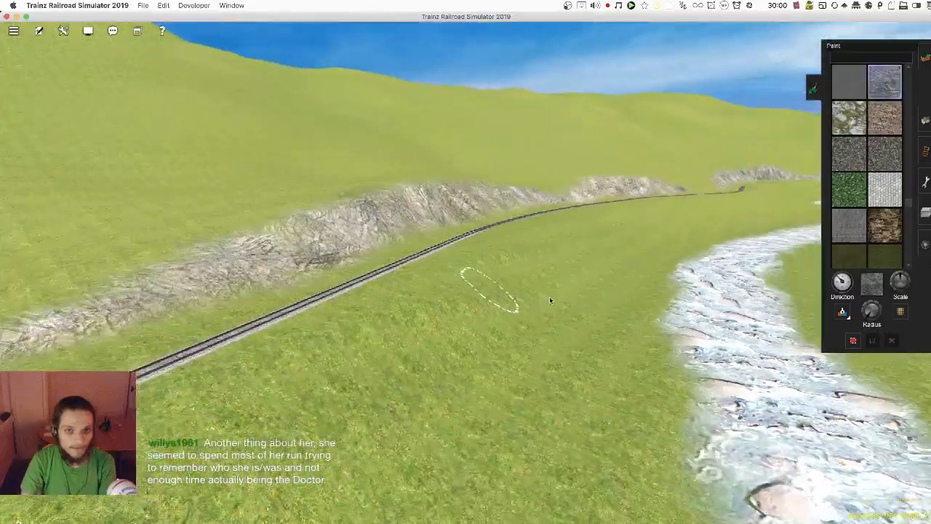
Step: Paint a long band of rock texture on the downhill bank between the railway track and the river
key("Right")
key("Up")
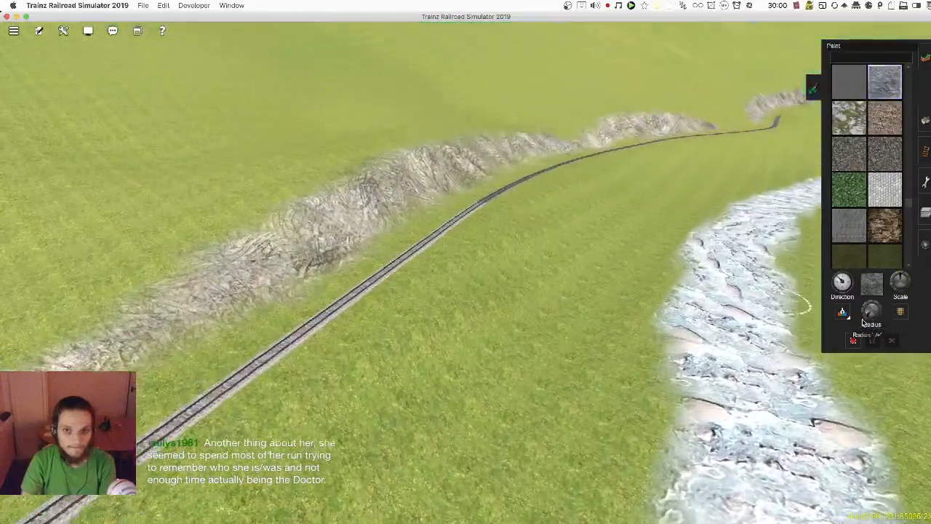
left_click_drag(469, 316, 574, 209)
right_click(405, 337)
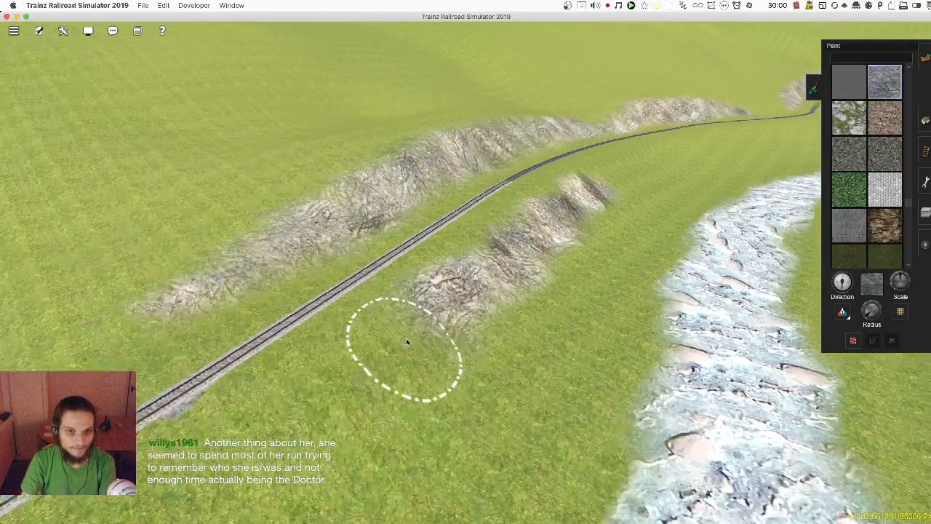
key("bracketleft")
left_click_drag(437, 280, 380, 357)
right_click(248, 389)
key("bracketleft")
Step: Examine the painted rock cliffs above and below the track from several viewpoints along the river valley
scroll(254, 374, "down", 5)
key("Left")
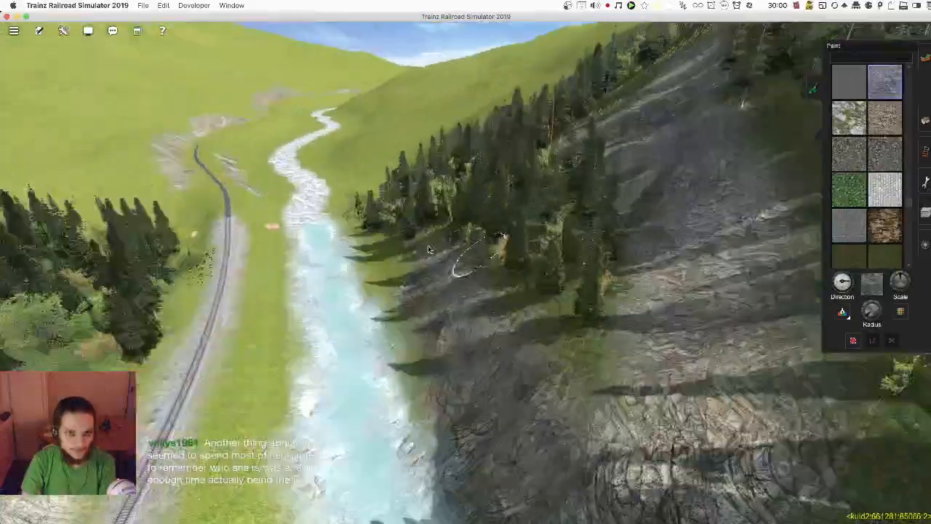
right_click(429, 249)
key("Left")
right_click(368, 243)
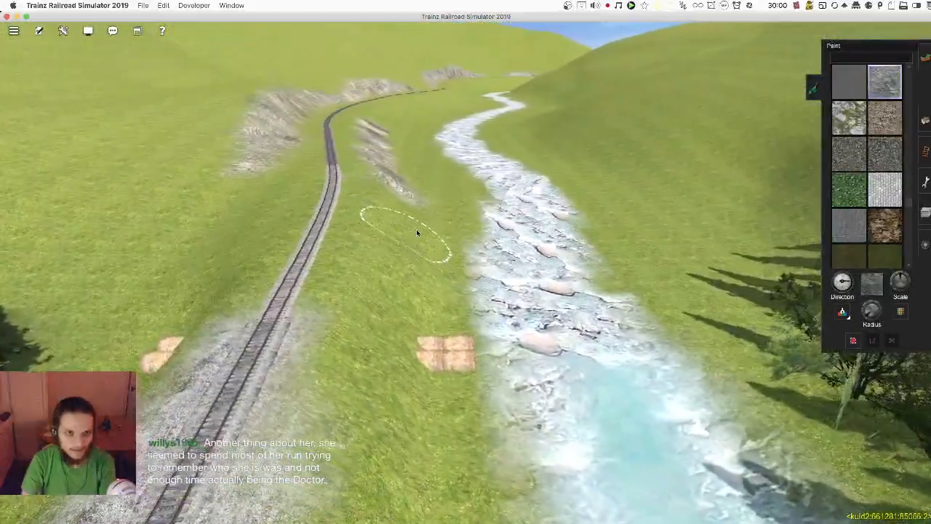
right_click(418, 235)
right_click(414, 227)
key("Down")
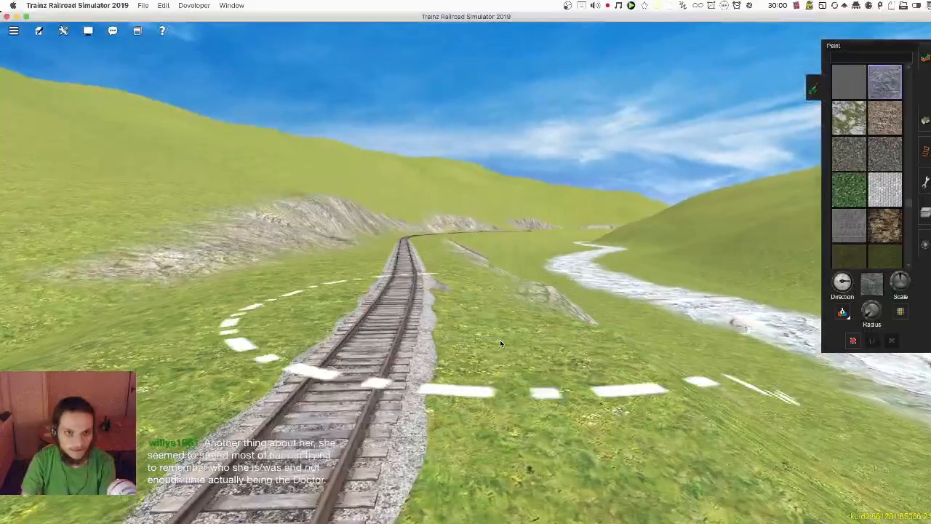
key("Up")
right_click(480, 230)
key("Left")
key("Left")
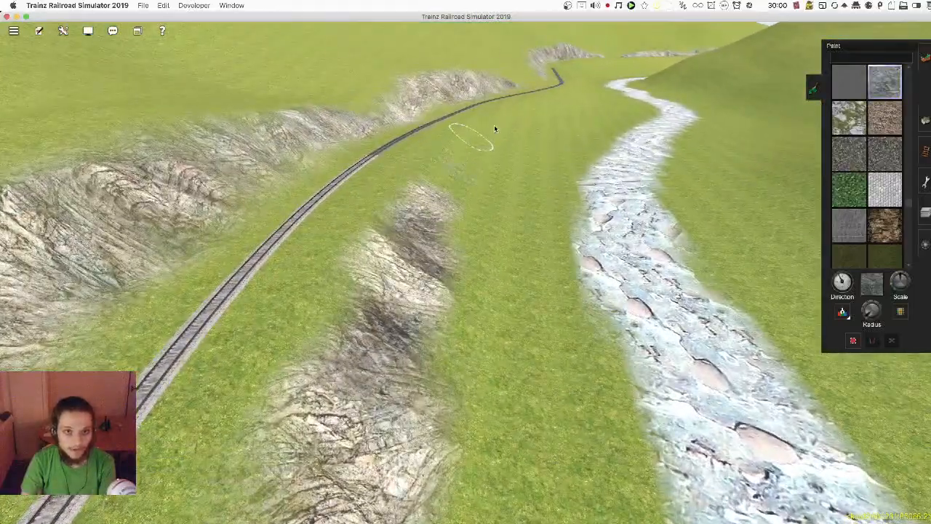
scroll(494, 306, "down", 3)
key("Right")
right_click(475, 360)
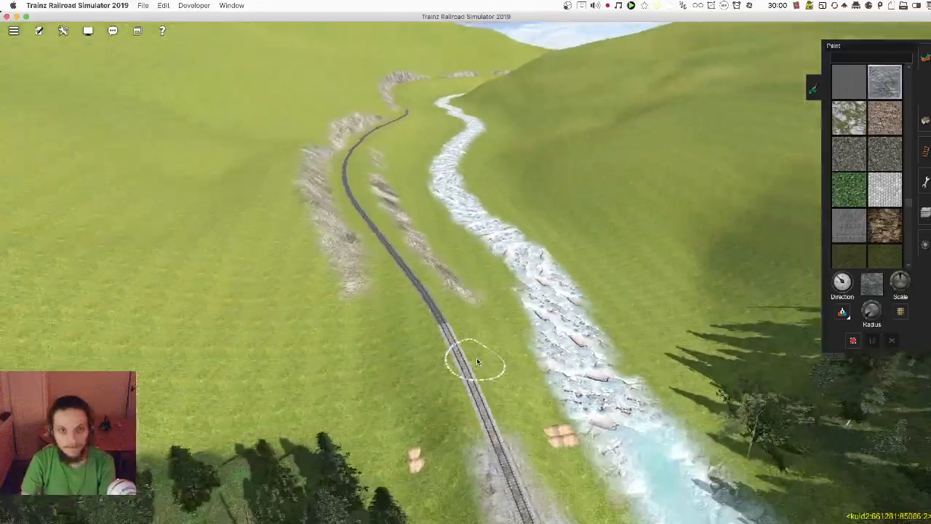
key("Down")
scroll(485, 356, "up", 3)
key("Up")
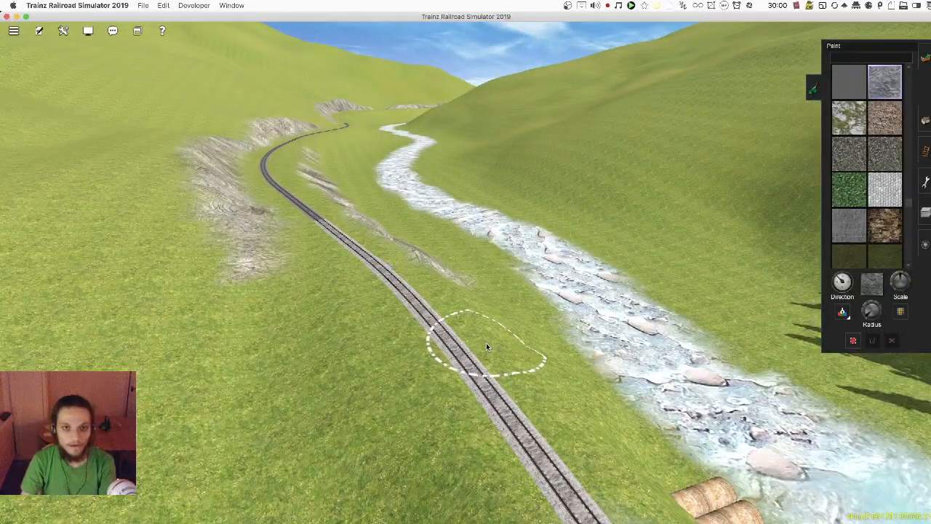
scroll(469, 307, "down", 3)
key("Right")
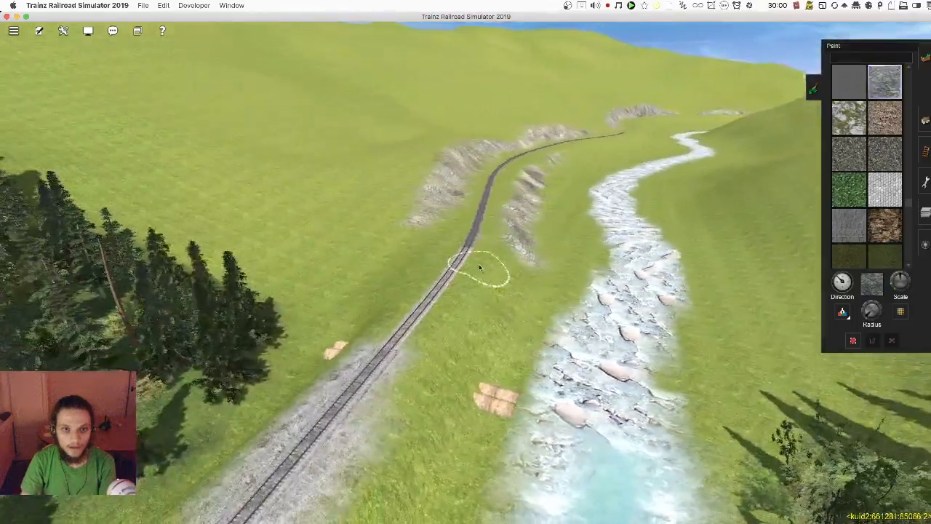
Step: Extend the small rock patch on the downhill bank further along the track's curve
scroll(479, 242, "up", 5)
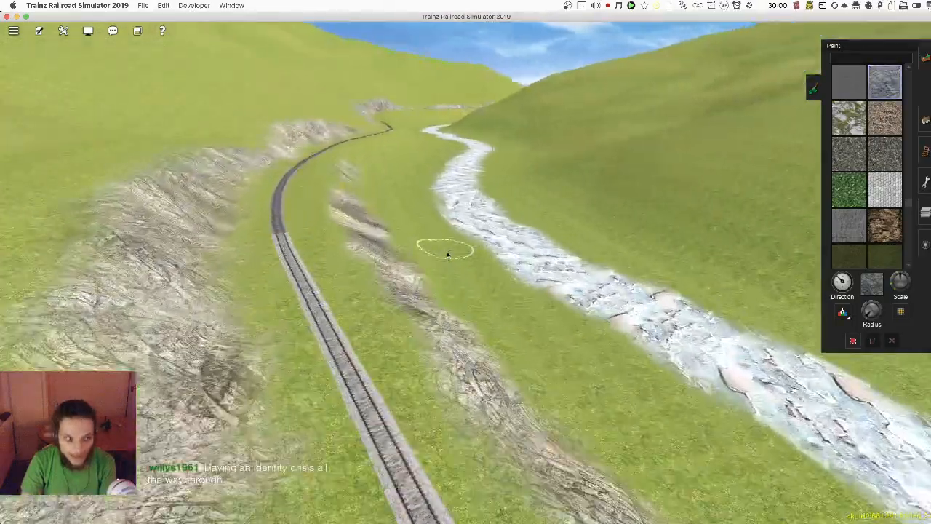
key("Up")
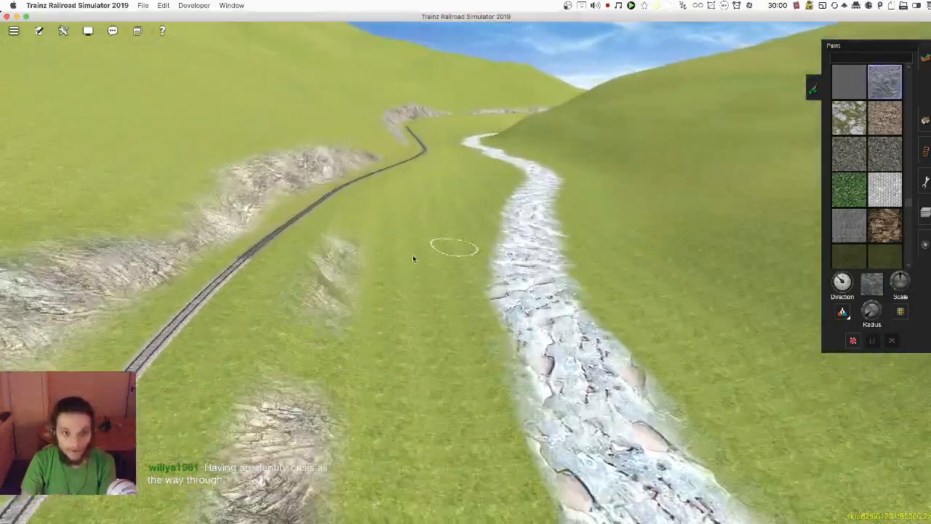
left_click_drag(335, 268, 451, 202)
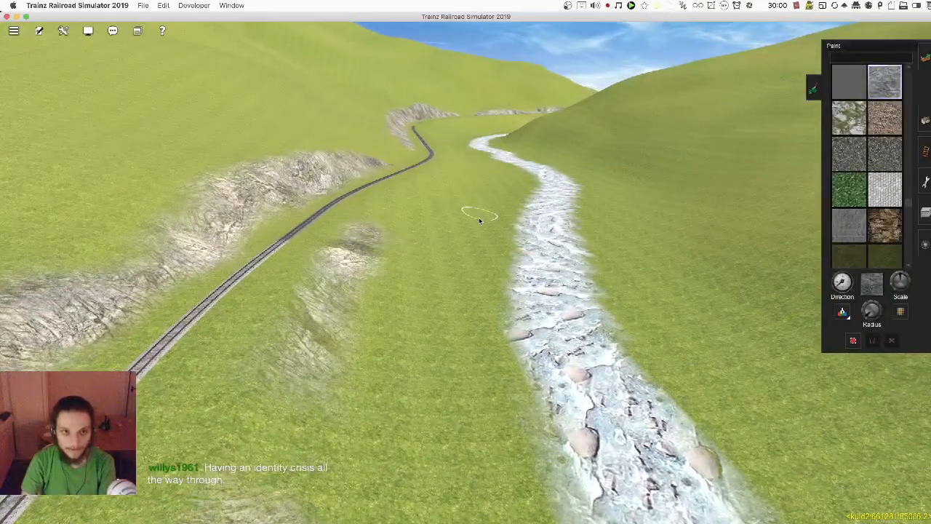
key("Up")
key("Left")
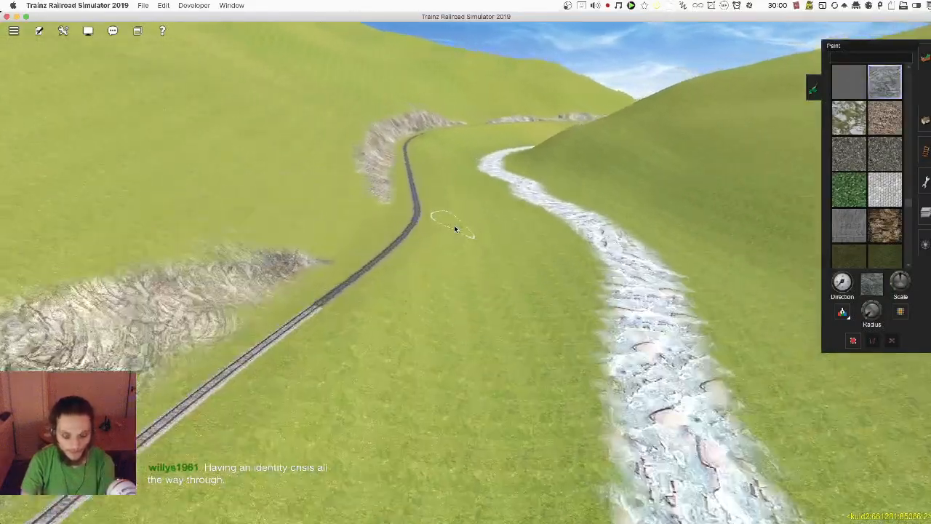
Step: Paint a broad rock patch at the foot of the hillside across the river from the track
key("Right")
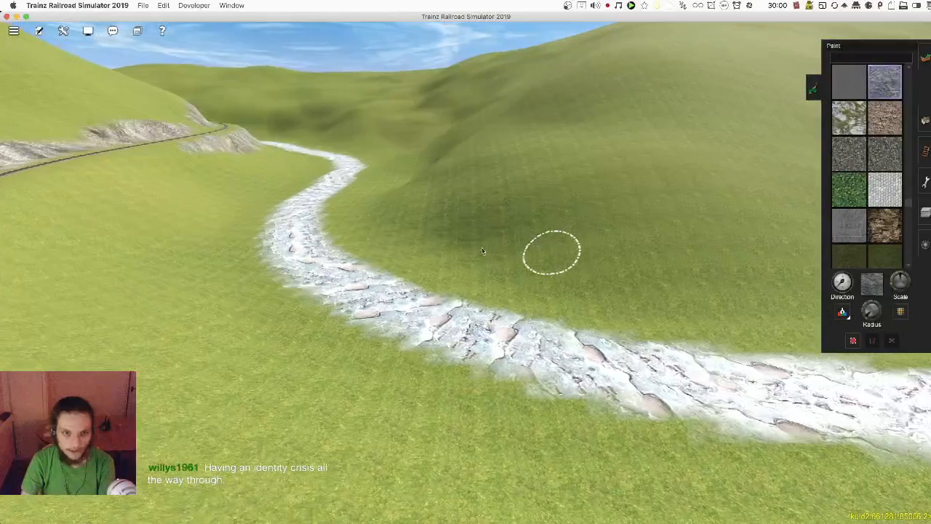
left_click_drag(545, 249, 440, 224)
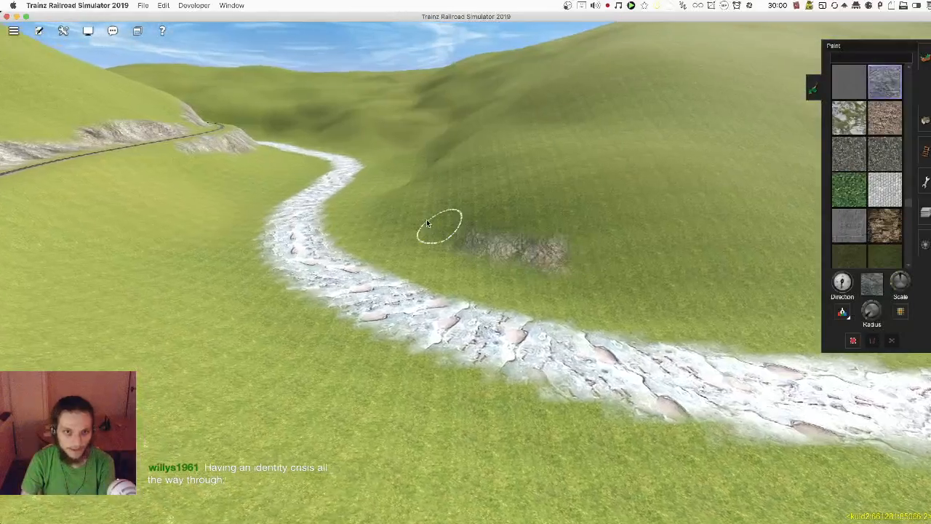
mouse_move(635, 238)
left_mouse_down()
mouse_move(617, 270)
mouse_move(755, 273)
left_mouse_up()
key("Left")
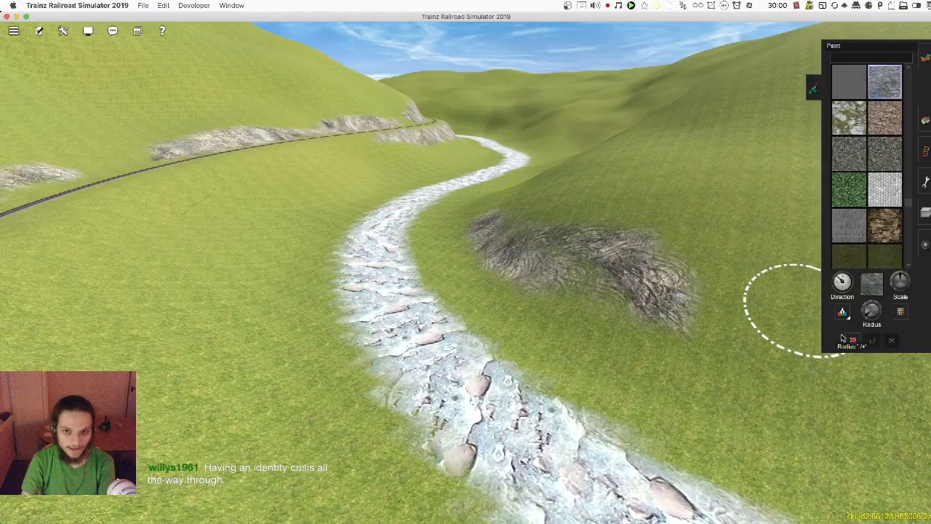
mouse_move(549, 296)
left_mouse_down()
mouse_move(677, 342)
mouse_move(827, 368)
mouse_move(728, 347)
mouse_move(486, 230)
left_mouse_up()
key("Right")
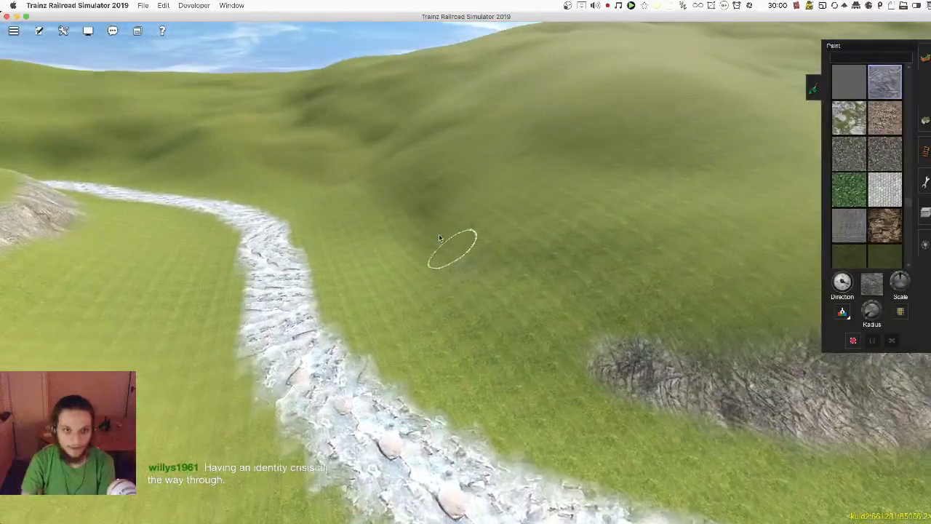
Step: Paint a separate rock outcrop in the next fold of the hillside across the river
left_click_drag(465, 267, 425, 186)
mouse_move(378, 225)
left_mouse_down()
mouse_move(418, 244)
mouse_move(440, 231)
mouse_move(407, 208)
mouse_move(455, 266)
mouse_move(430, 261)
left_mouse_up()
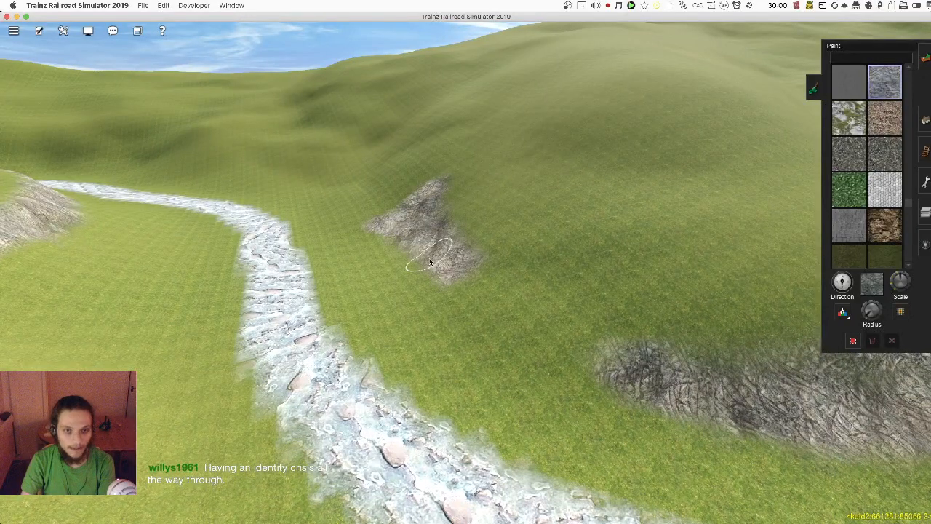
key("Left")
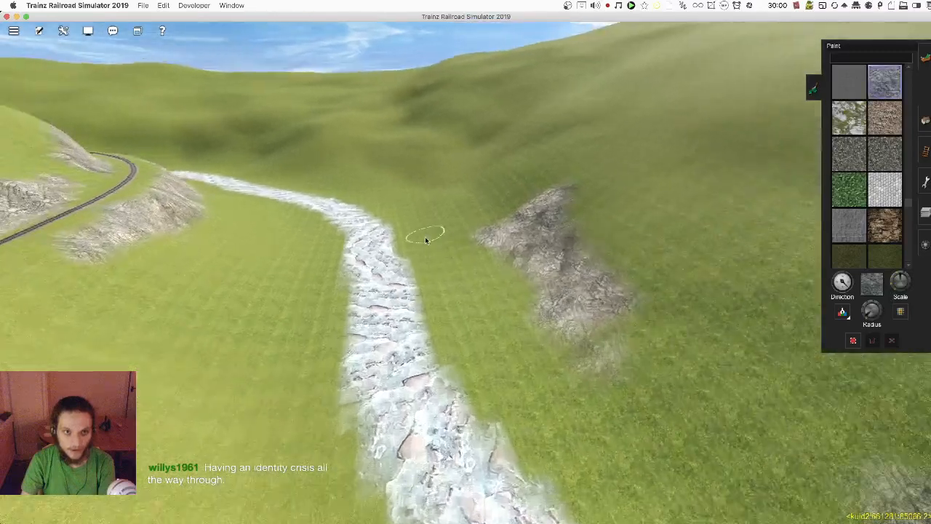
Step: Cover the hillside further along the river with a large rock face opposite the track's cliffs
right_click(426, 241)
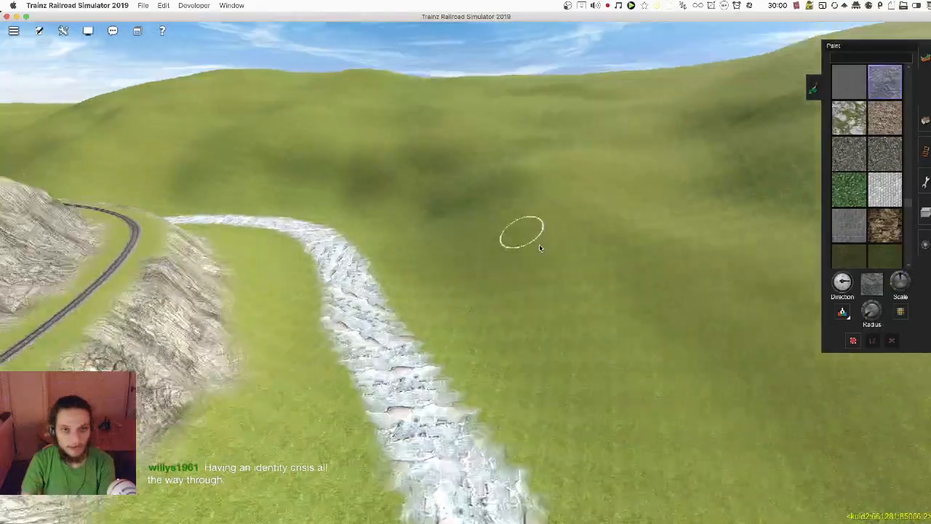
mouse_move(529, 301)
left_mouse_down()
mouse_move(472, 279)
mouse_move(471, 258)
mouse_move(434, 258)
mouse_move(458, 216)
mouse_move(400, 213)
mouse_move(447, 256)
mouse_move(497, 251)
mouse_move(522, 320)
mouse_move(538, 333)
left_mouse_up()
left_click_drag(569, 366, 553, 349)
key("Left")
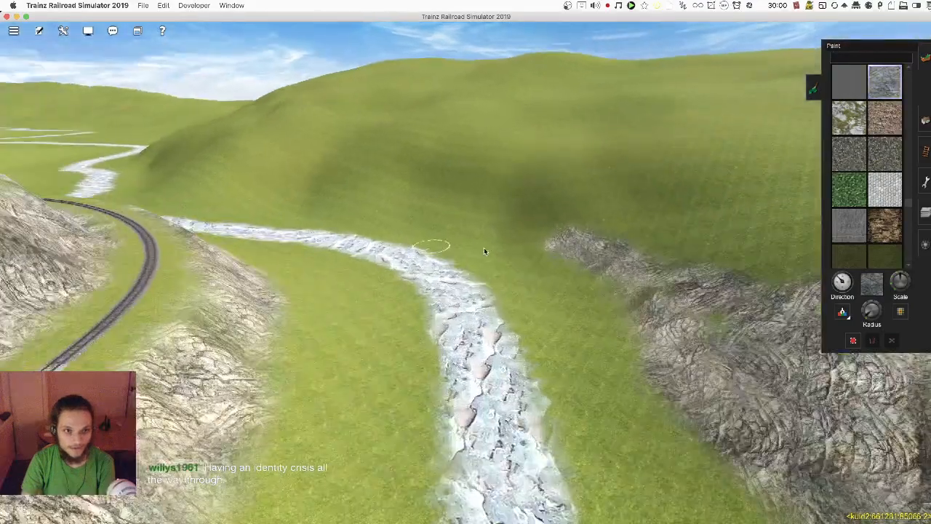
Step: Continue the rock face across the river along the curved slope toward the next spur of the hill
key("Left")
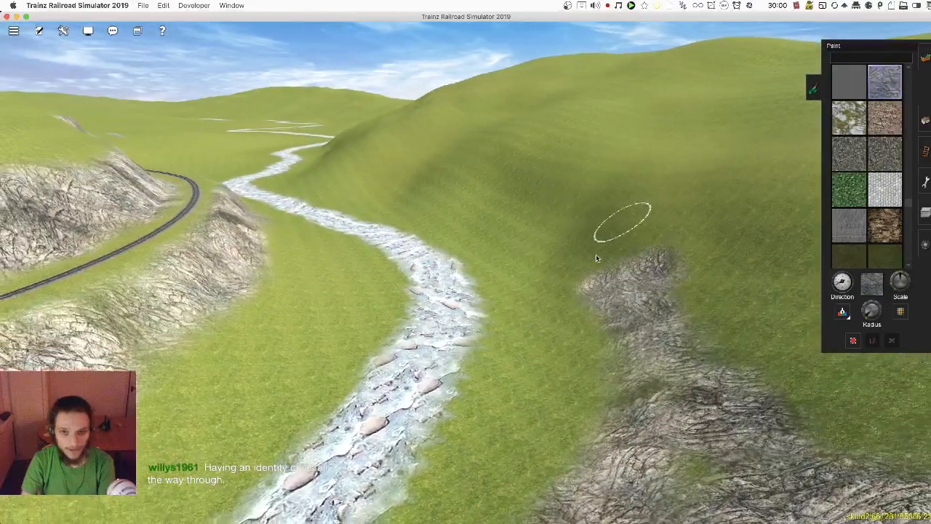
mouse_move(571, 285)
left_mouse_down()
mouse_move(587, 211)
mouse_move(552, 262)
mouse_move(589, 191)
mouse_move(521, 186)
mouse_move(550, 197)
mouse_move(492, 185)
left_mouse_up()
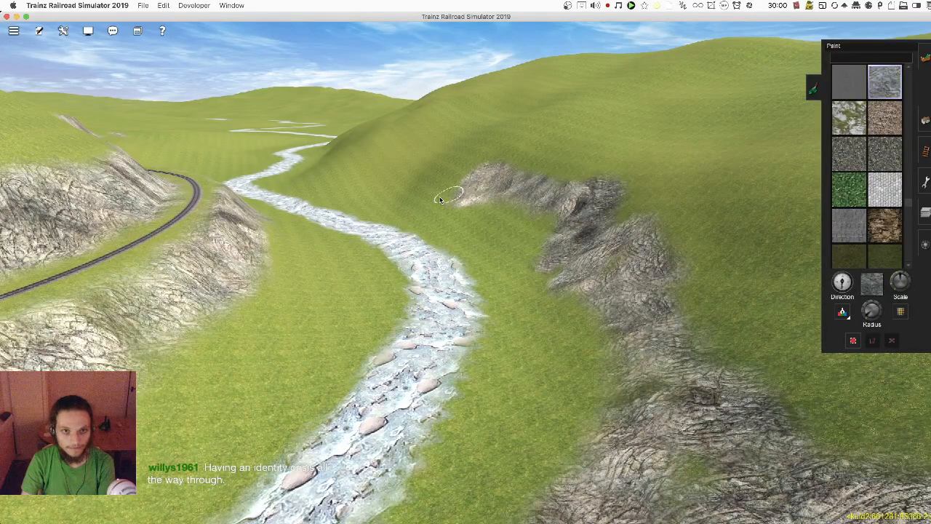
left_click_drag(439, 199, 407, 173)
Step: Rotate the texture direction and fill the grassy hole near the end of the hillside rock face
right_click(407, 173)
key("Right")
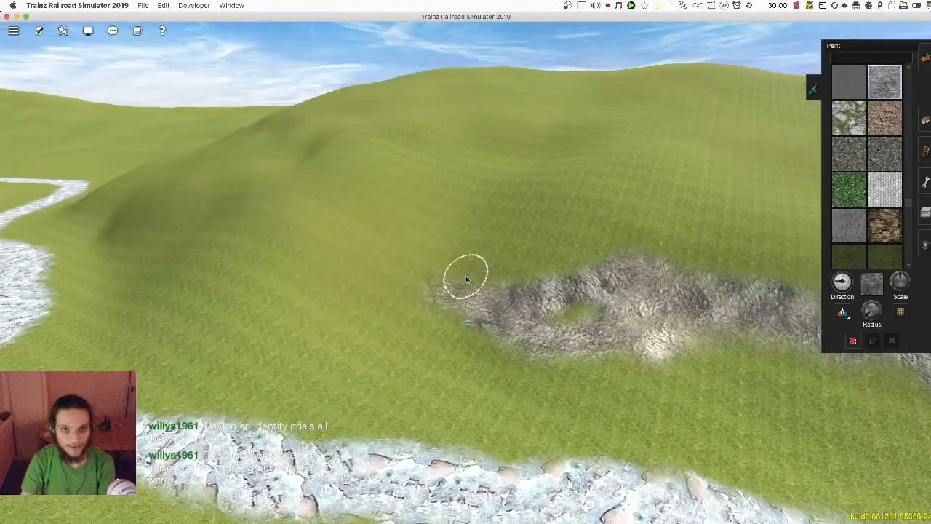
key("bracketright")
mouse_move(466, 278)
left_mouse_down()
mouse_move(592, 297)
mouse_move(587, 305)
mouse_move(500, 296)
left_mouse_up()
Step: Paint a new rock band along the foot of the next hill beside the river bend, varying the texture direction, and save the route
right_click(389, 282)
key("Left")
scroll(407, 273, "down", 3)
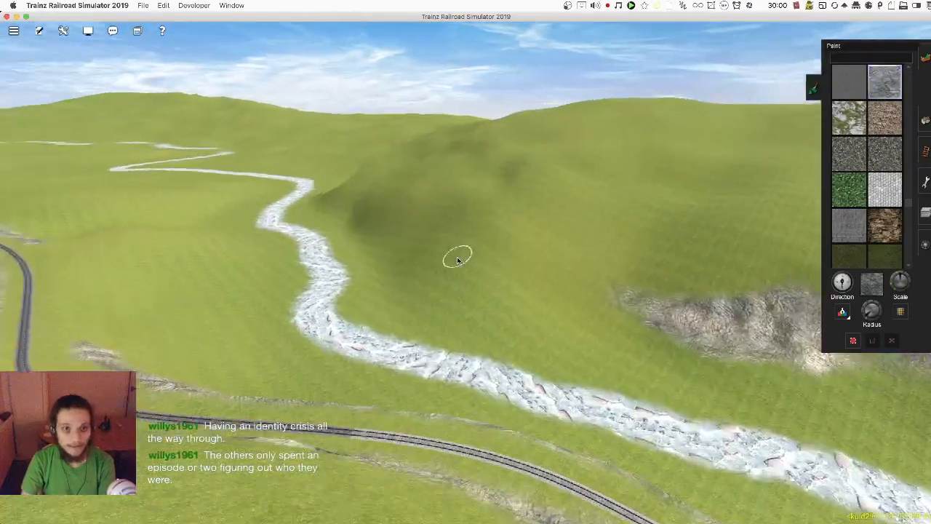
right_click(436, 265)
key("Right")
key("bracketright")
mouse_move(439, 273)
left_mouse_down()
mouse_move(355, 254)
mouse_move(337, 230)
mouse_move(395, 254)
mouse_move(492, 266)
mouse_move(432, 269)
mouse_move(551, 287)
mouse_move(618, 310)
mouse_move(599, 301)
mouse_move(493, 310)
mouse_move(380, 223)
mouse_move(332, 211)
left_mouse_up()
key("bracketright")
key("Left")
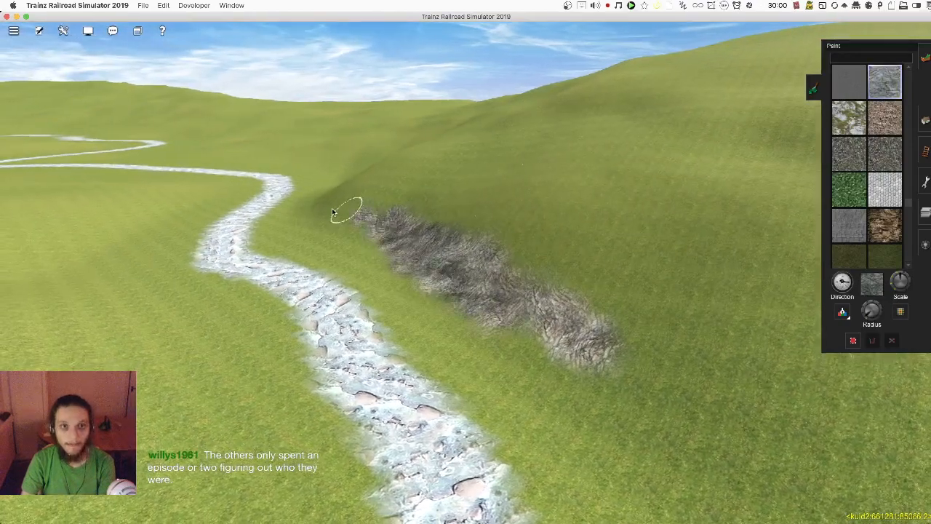
scroll(499, 274, "down", 10)
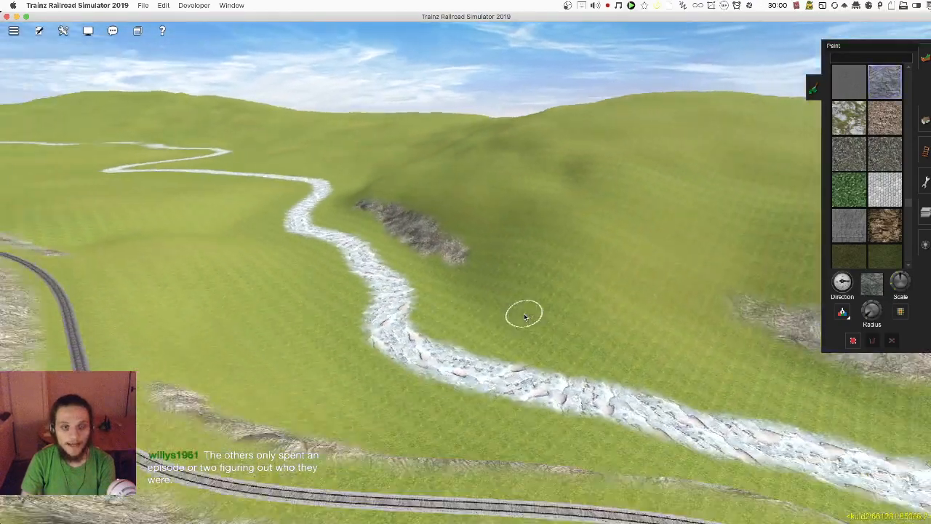
key("super+s")
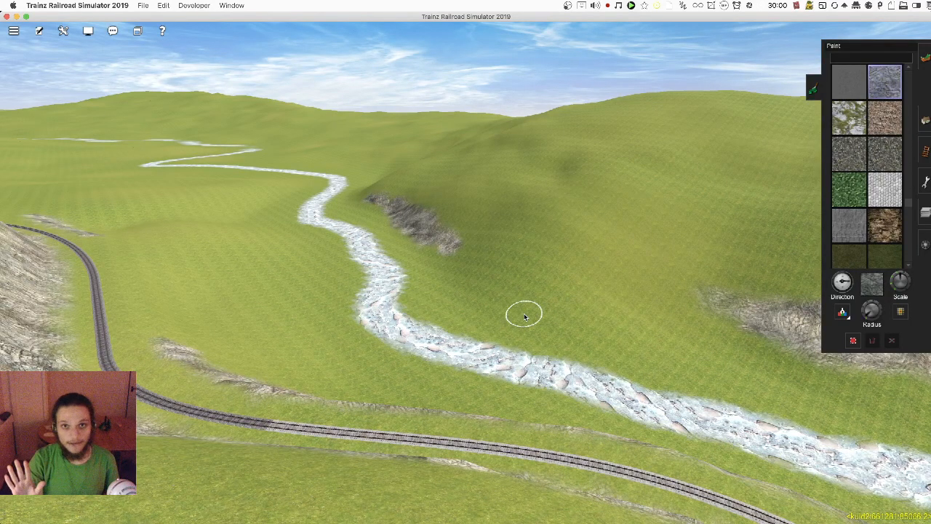
Step: Lengthen the rock band at the foot of the hill, tapering it into the grass along the river
scroll(460, 287, "up", 10)
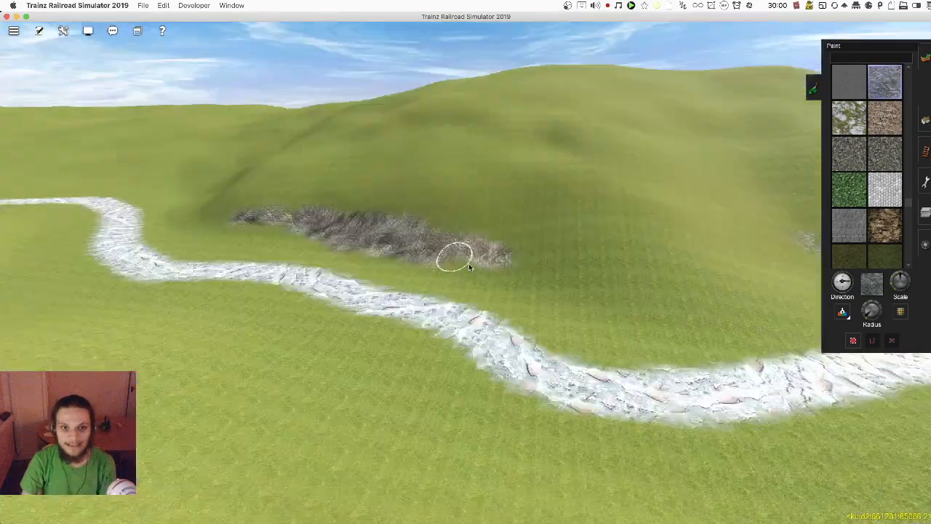
scroll(471, 267, "up", 5)
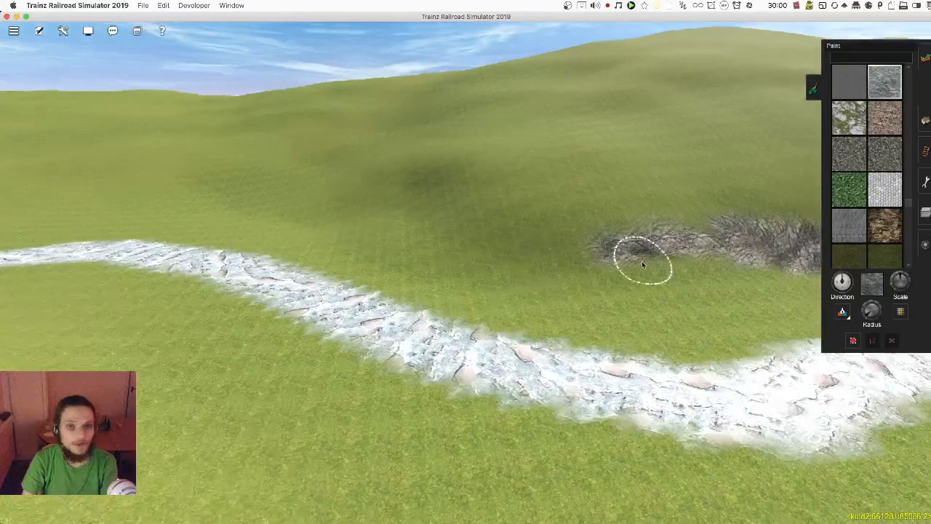
mouse_move(641, 260)
left_mouse_down()
mouse_move(640, 247)
mouse_move(560, 251)
left_mouse_up()
left_click_drag(403, 233, 378, 228)
right_click(623, 285)
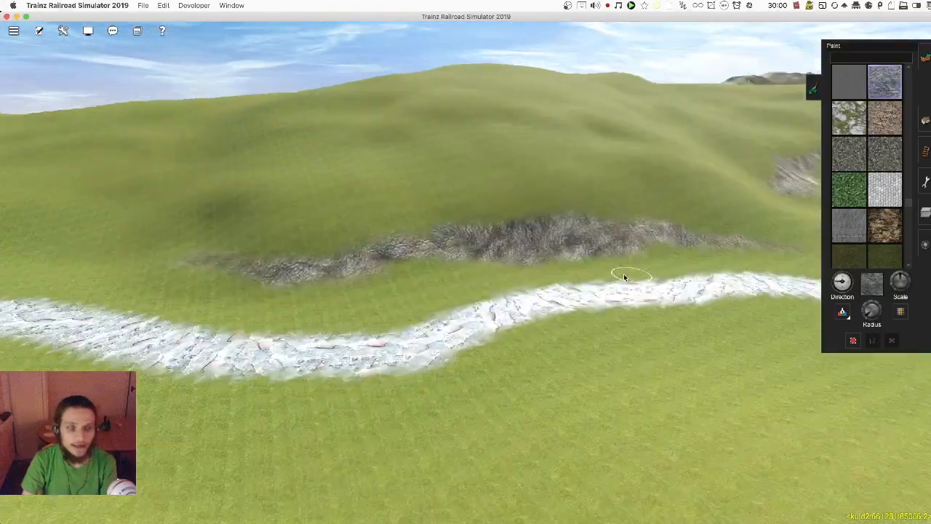
right_click_drag(622, 284, 622, 284)
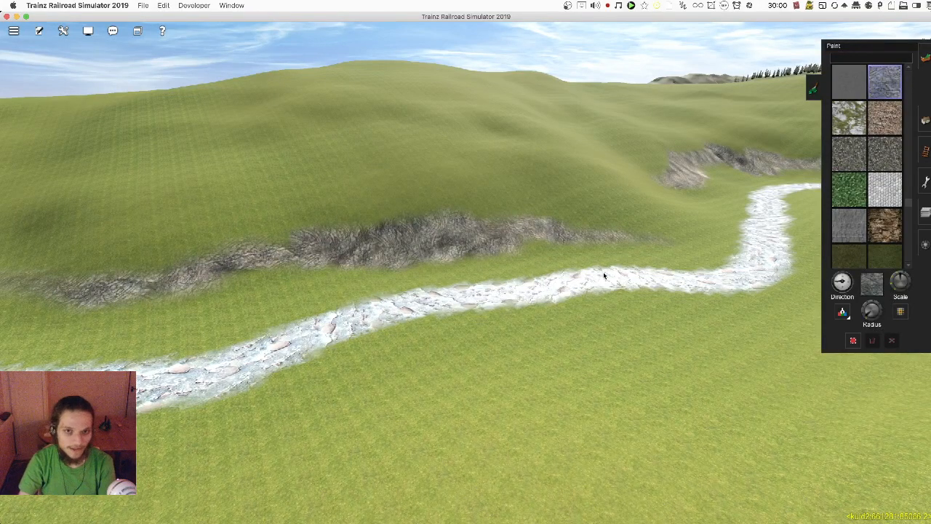
scroll(604, 277, "down", 3)
right_click_drag(534, 258, 518, 249)
scroll(509, 255, "up", 8)
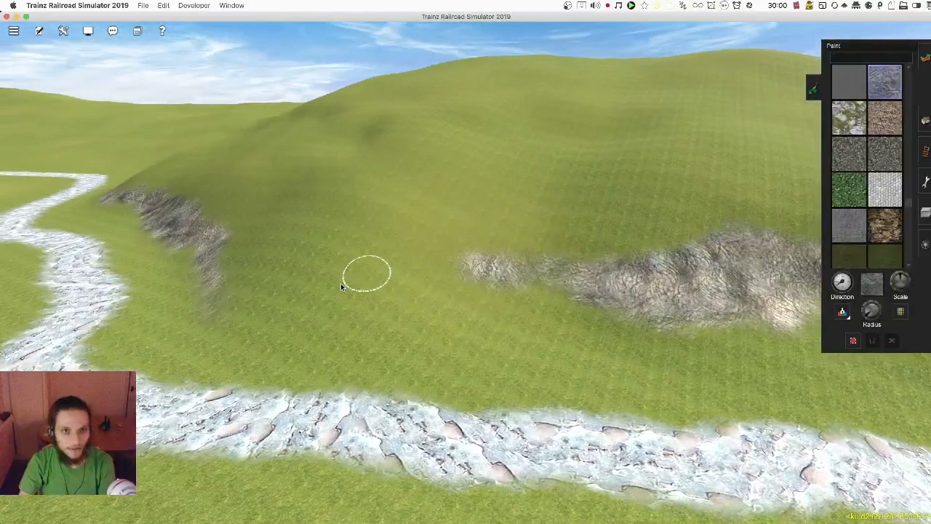
Step: Extend the narrow end of the rock band across the grass toward the small rock patch at the river bend
left_click_drag(342, 286, 344, 301)
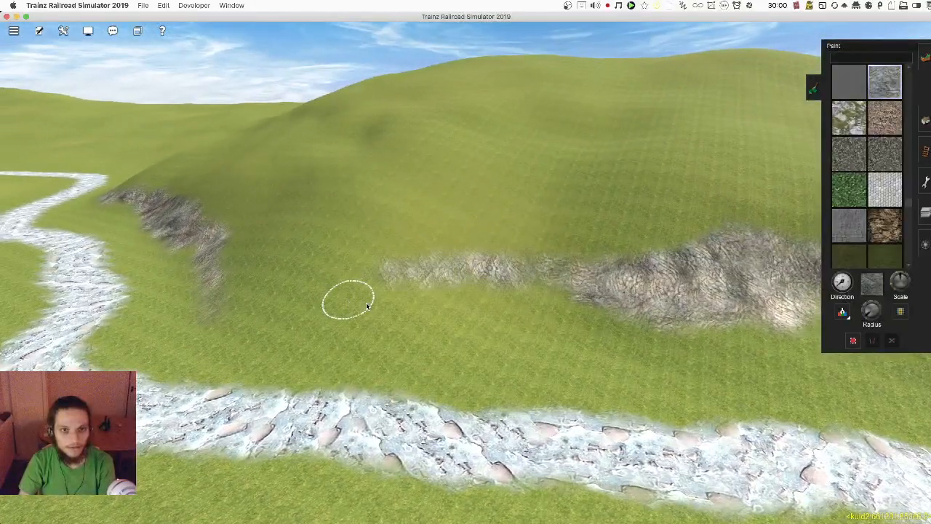
scroll(366, 302, "down", 4)
Step: Review the painted cliffs along the railway and river up to where the bare hills meet the finished forest
right_click_drag(380, 291, 473, 266)
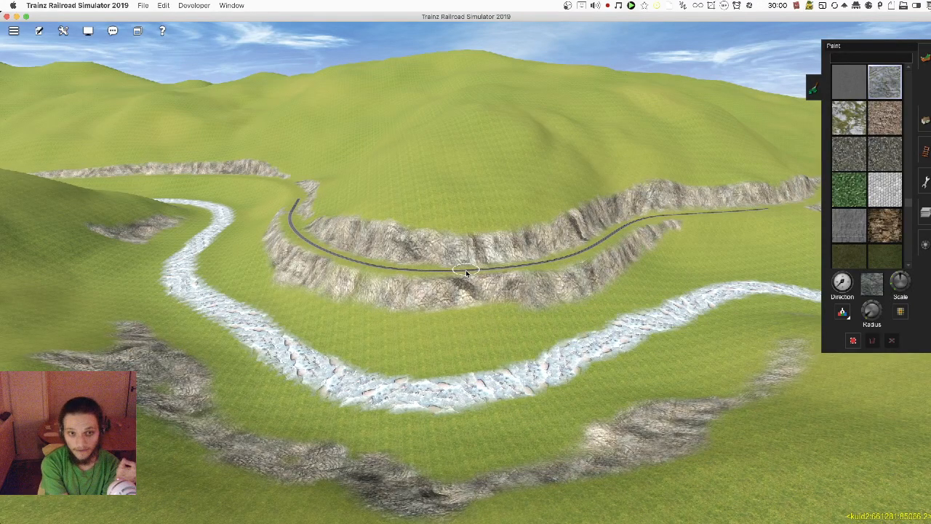
right_click(526, 251)
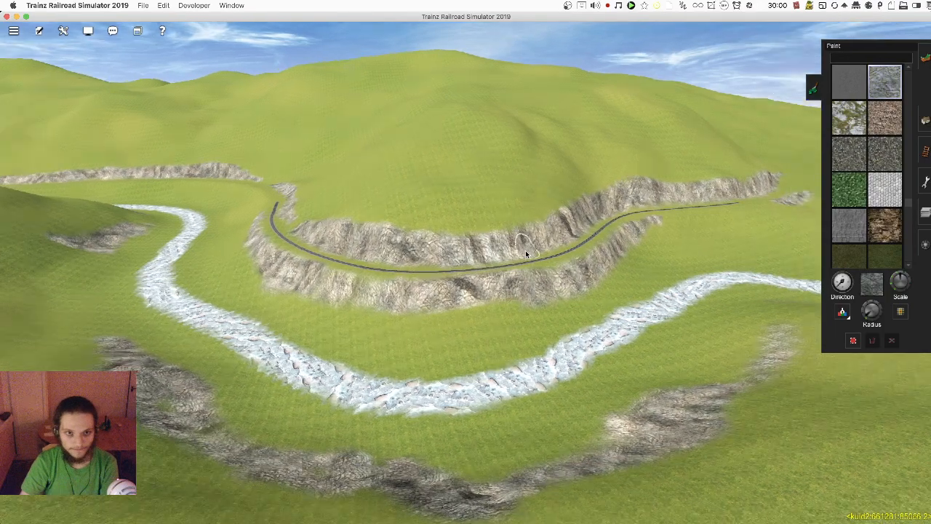
key("Right")
key("Up")
right_click(492, 216)
key("Down")
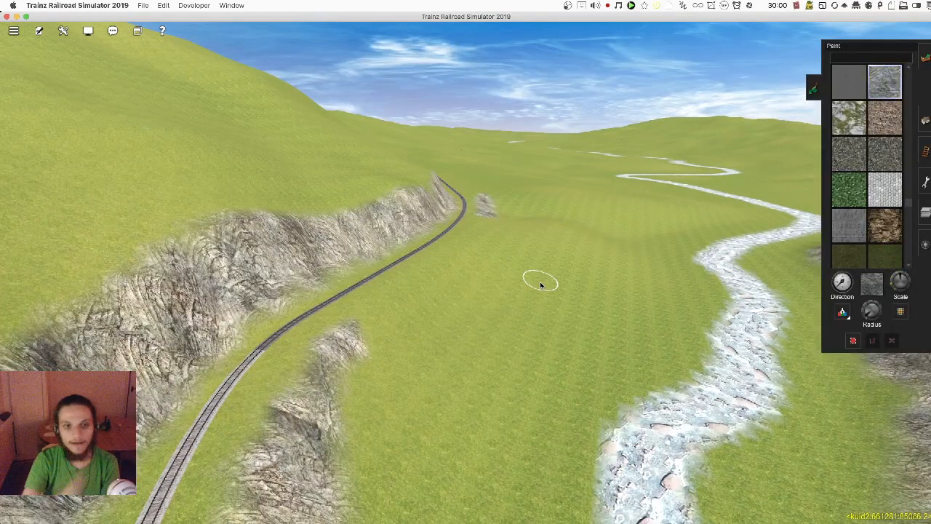
key("Right")
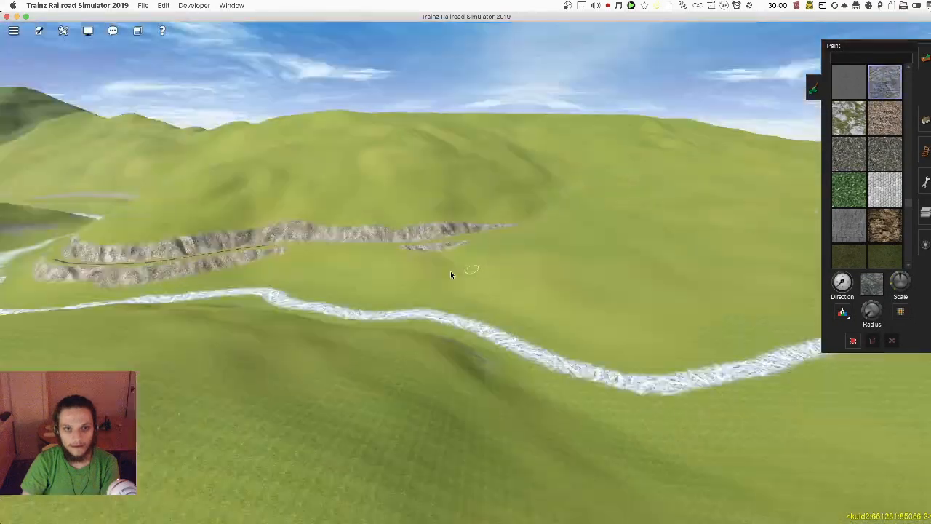
key("Left")
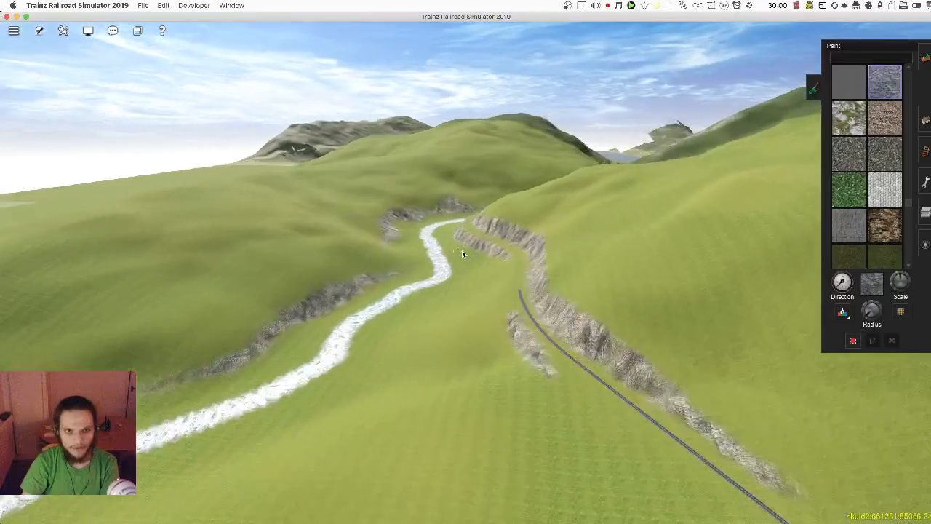
key("Up")
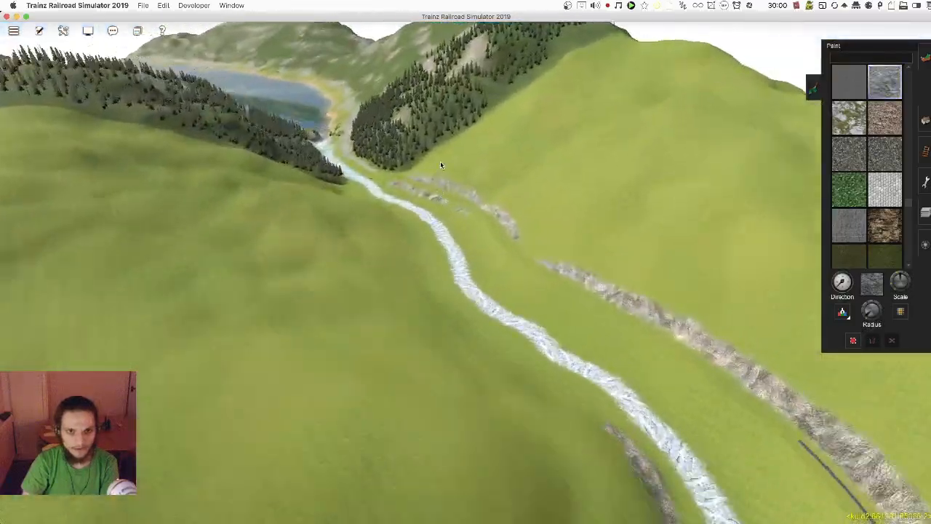
right_click(440, 165)
key("Right")
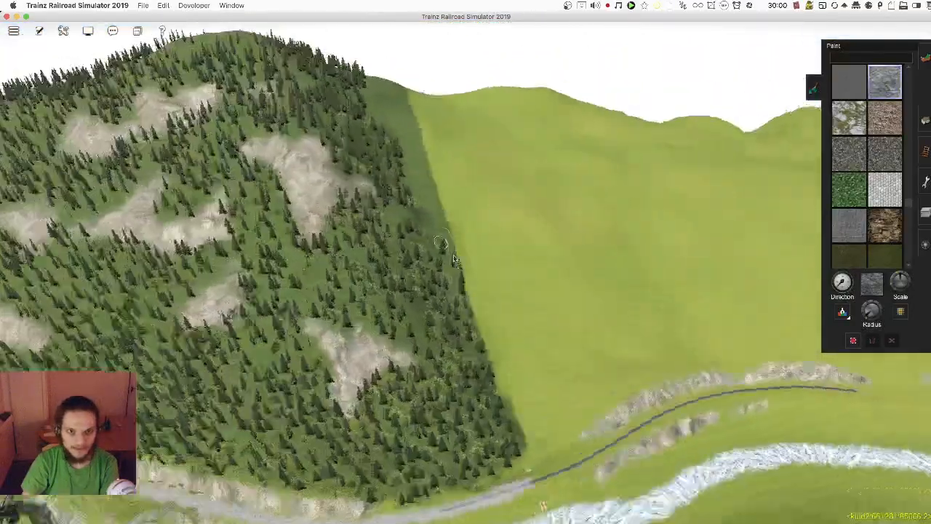
key("Right")
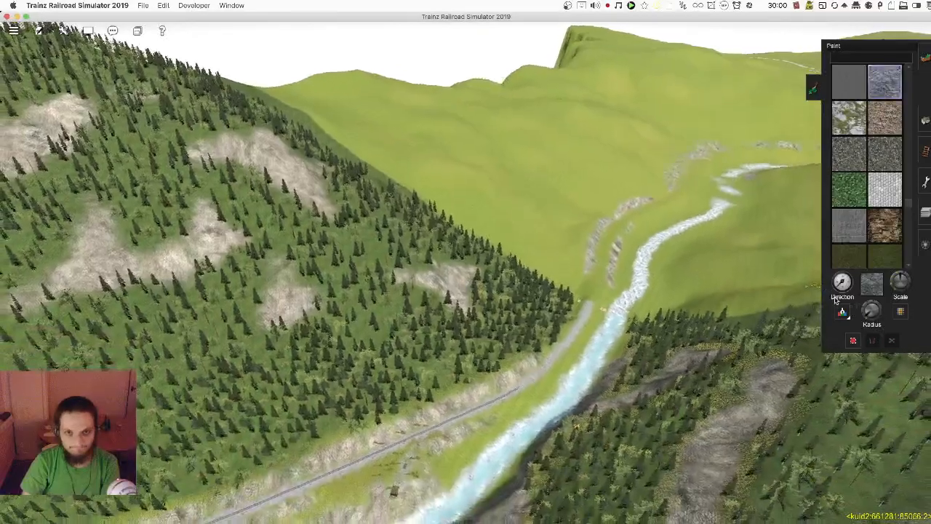
key("Left")
Step: Go to the forest beyond the lake through the map and select a roughly square area of mixed trees beside the railway
left_click(925, 212)
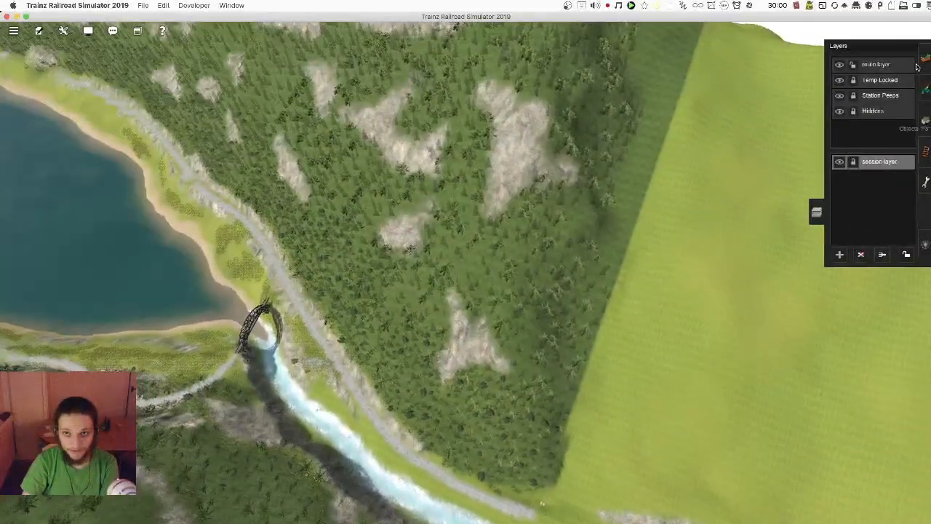
left_click(925, 58)
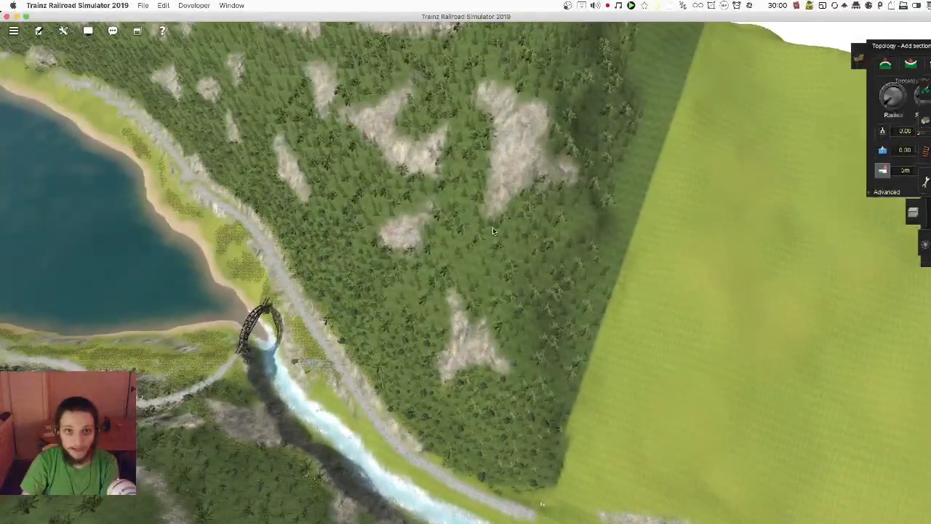
key("Up")
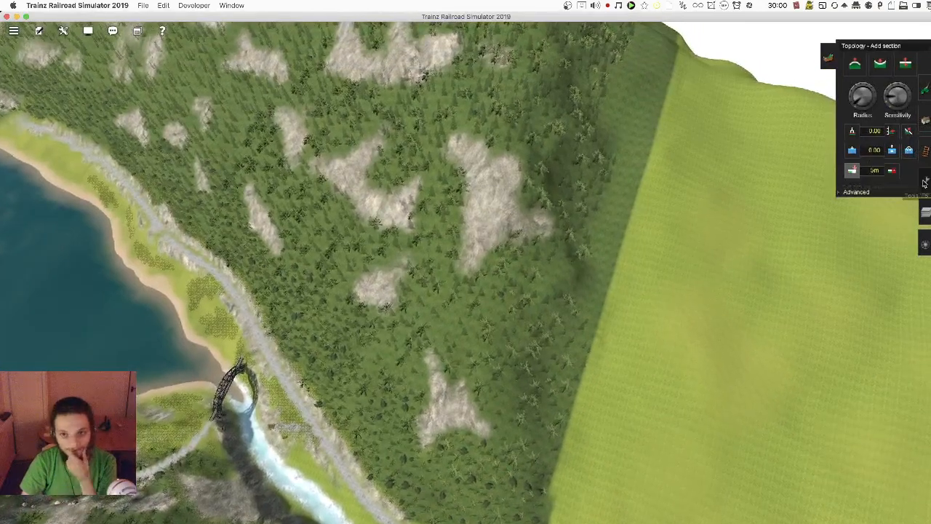
left_click(924, 182)
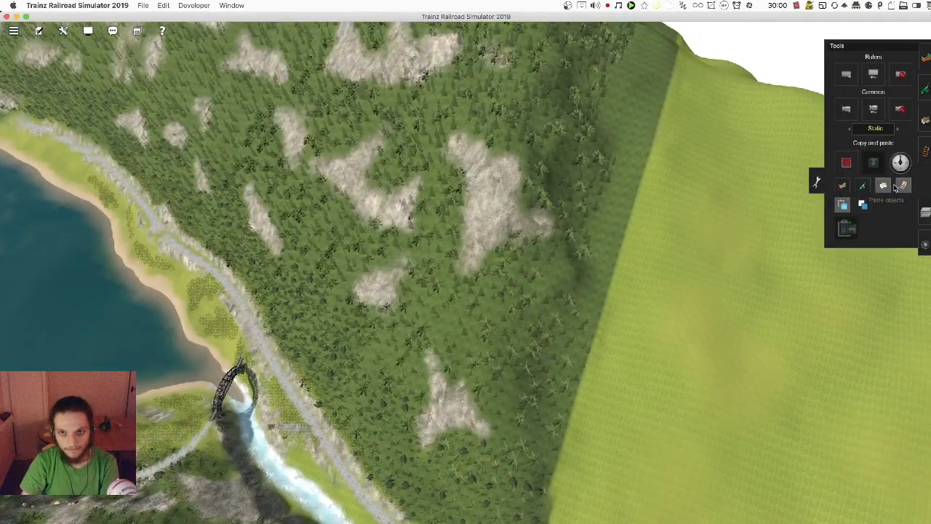
key("m")
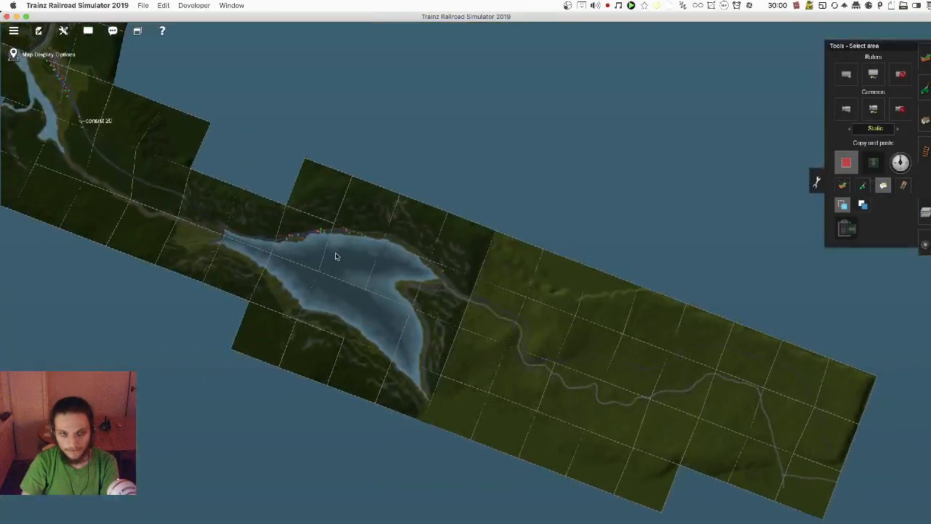
left_click(221, 175)
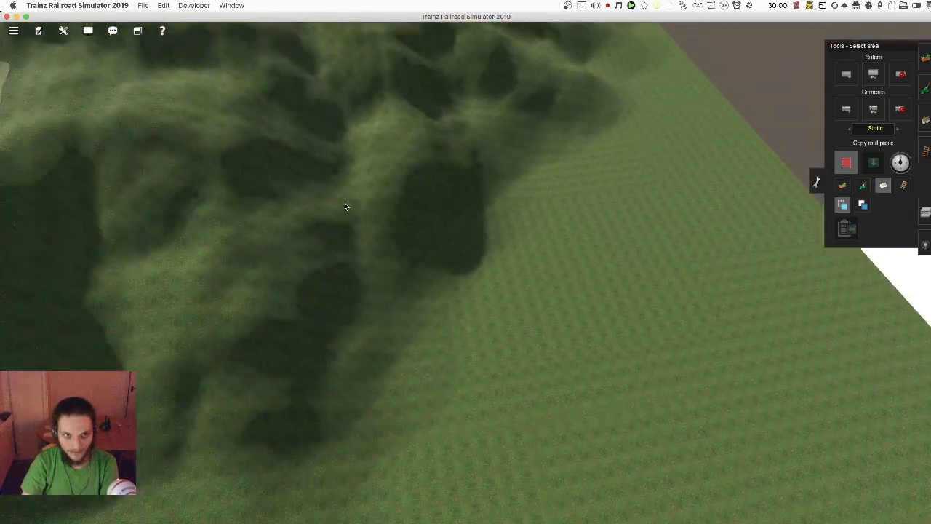
mouse_move(345, 207)
right_mouse_down()
mouse_move(403, 191)
mouse_move(418, 200)
mouse_move(403, 238)
mouse_move(444, 266)
mouse_move(461, 254)
mouse_move(378, 158)
right_mouse_up()
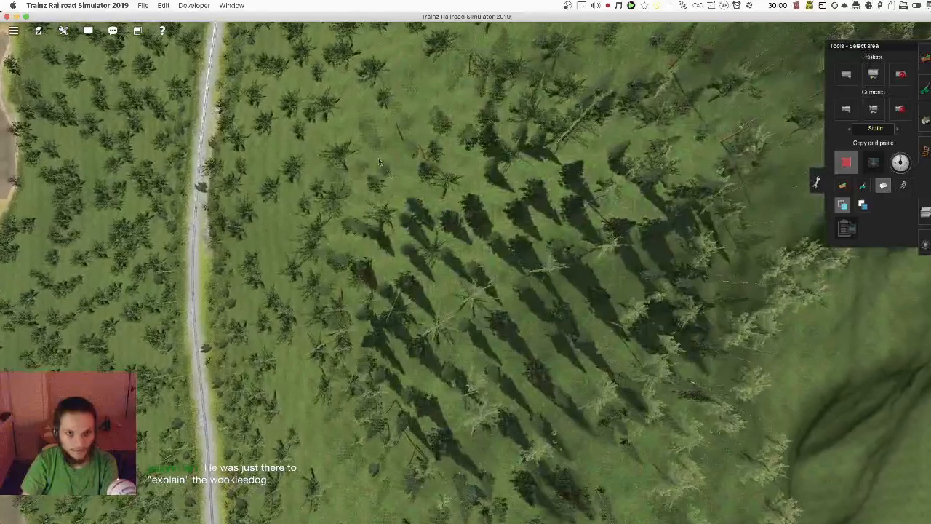
left_click_drag(378, 158, 607, 470)
right_click_drag(607, 470, 744, 483)
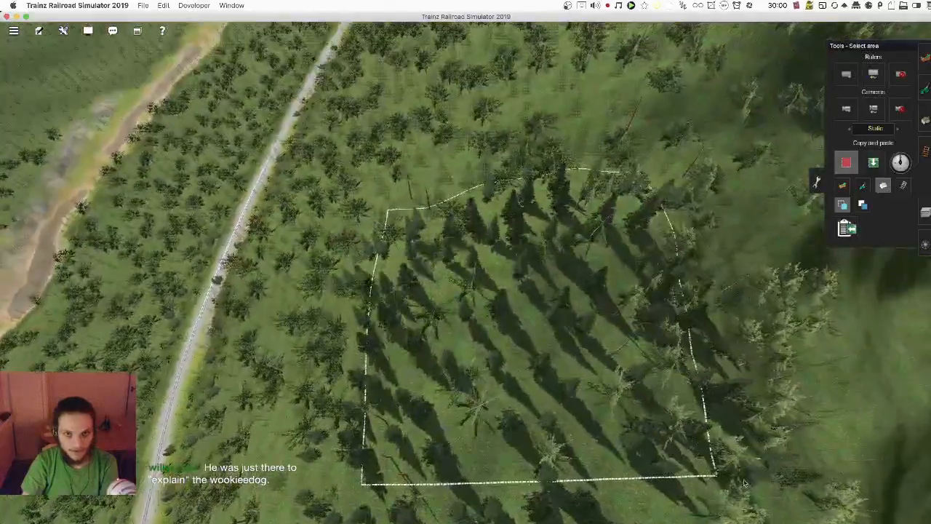
left_click_drag(744, 483, 766, 488)
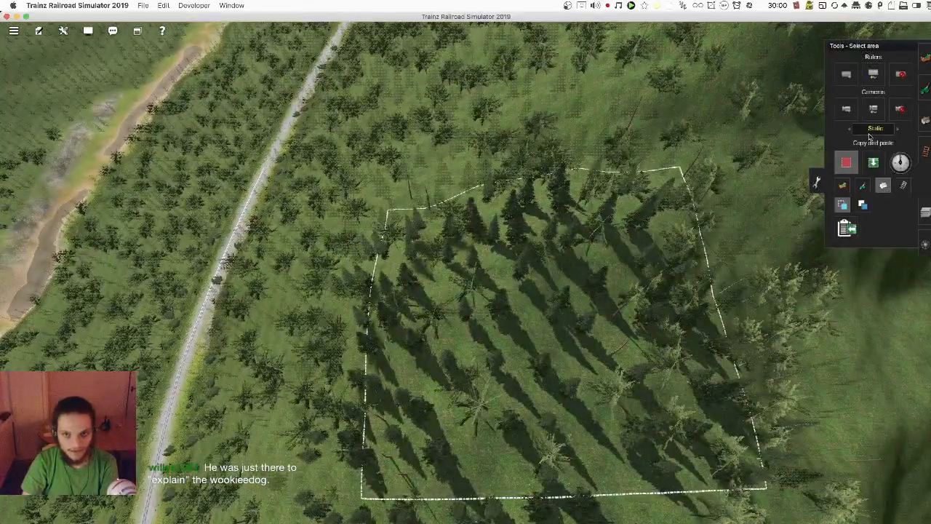
Step: Paste the copied trees onto the bare hillside above the railway, directly beside the edge of the existing forest
key("Right")
left_click(871, 160)
key("Right")
key("Down")
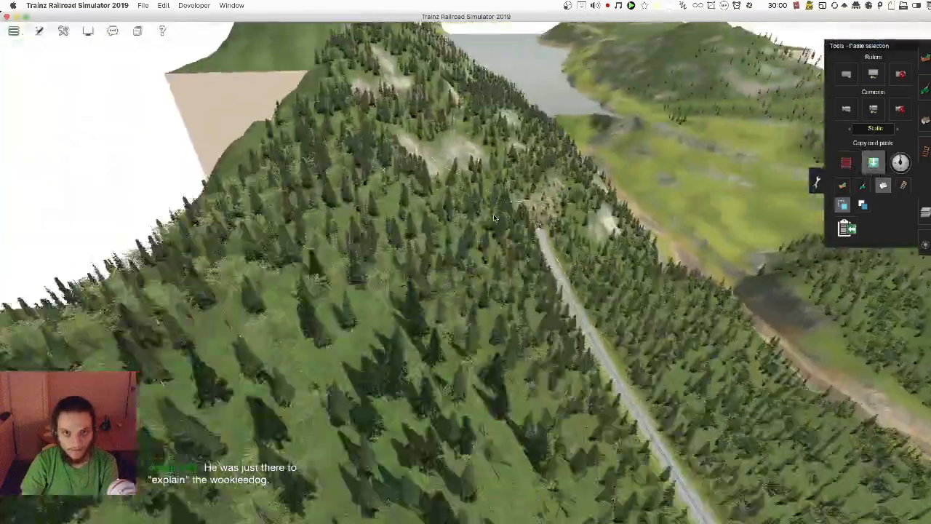
right_click_drag(486, 189, 553, 267)
key("Down")
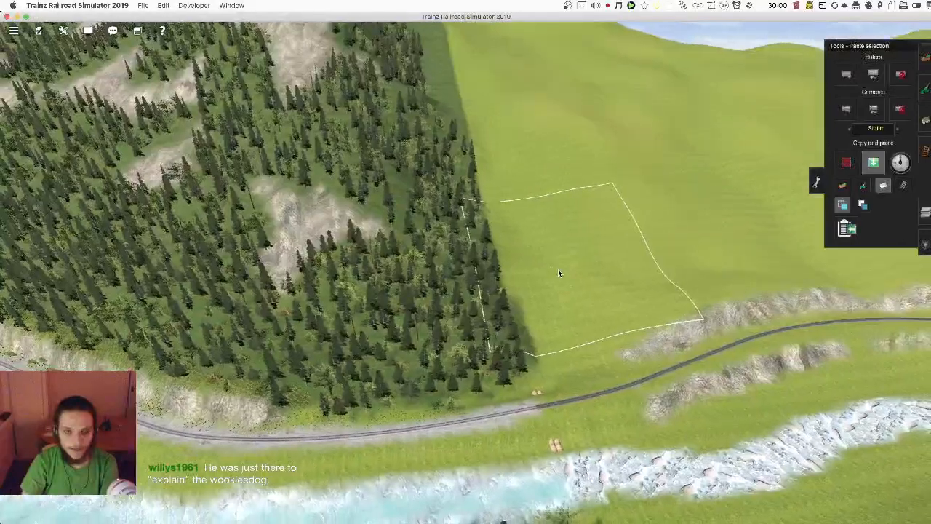
left_click(558, 269)
left_click(535, 301)
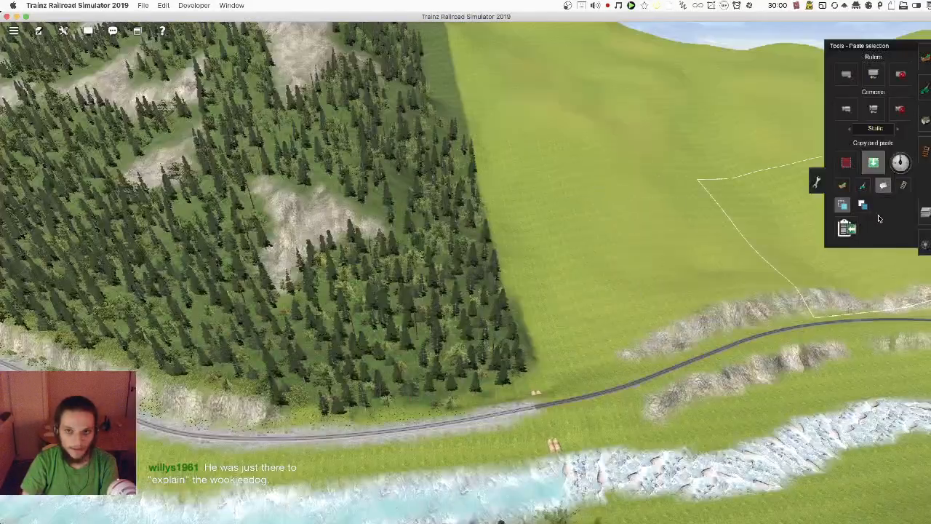
left_click(924, 211)
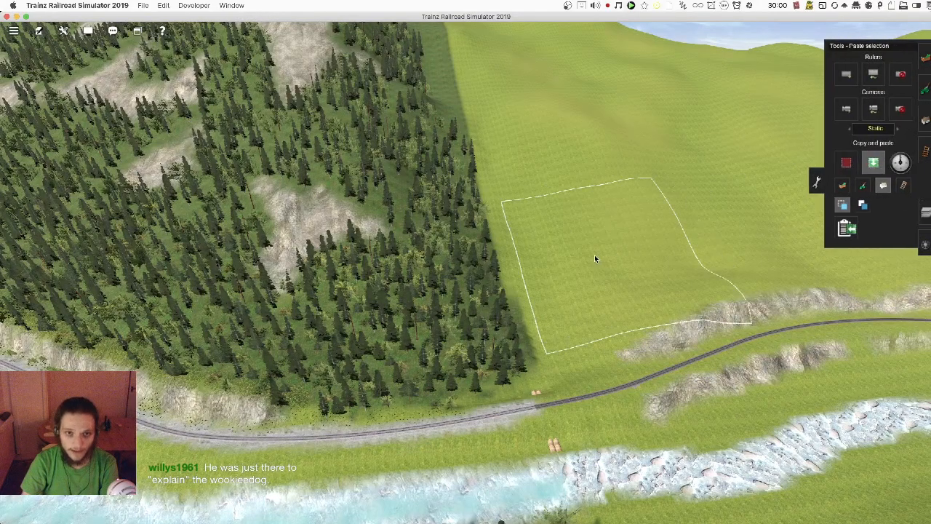
left_click(531, 223)
Step: Paste rotated copies of the tree patch up the bare slope along the old forest boundary
scroll(458, 230, "up", 5)
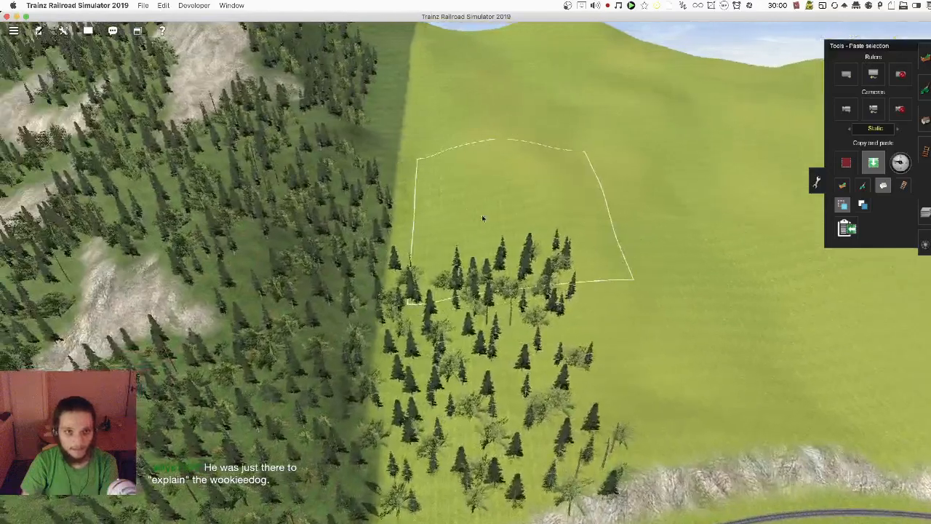
left_click(482, 219)
key("Up")
left_click(429, 185)
left_click(414, 117)
left_click(411, 67)
key("Down")
left_click(378, 250)
Step: Paste more rotated tree patches across the upper hillside near the ridge, filling the bare gap between the planted areas
key("Left")
key("Up")
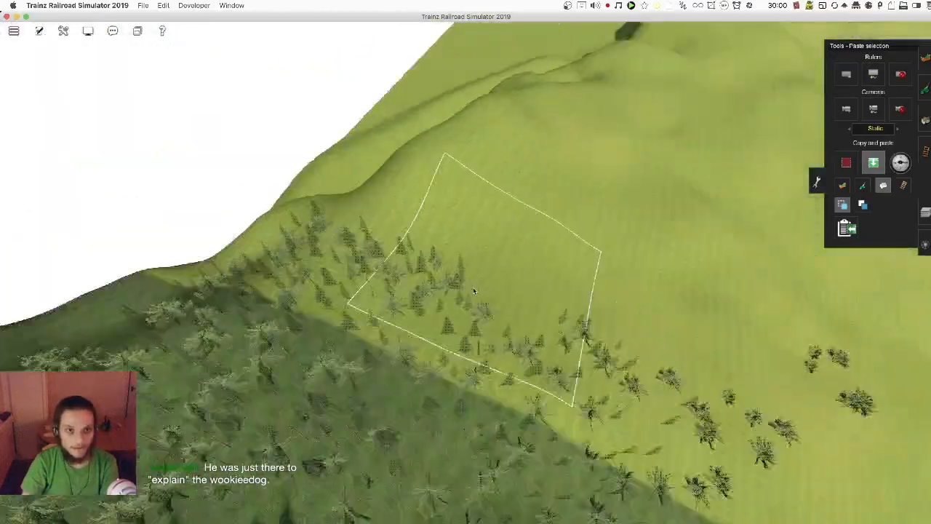
left_click(443, 212)
left_click(476, 148)
key("Left")
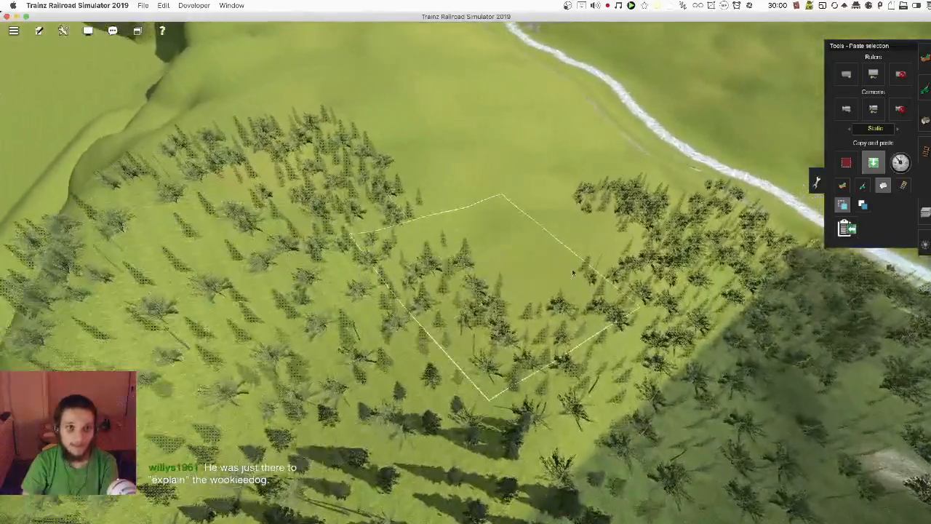
left_click(572, 272)
Step: Extend the new forest down the lower slope and along the hillside above the trackside rocks, varying each patch's rotation
key("Left")
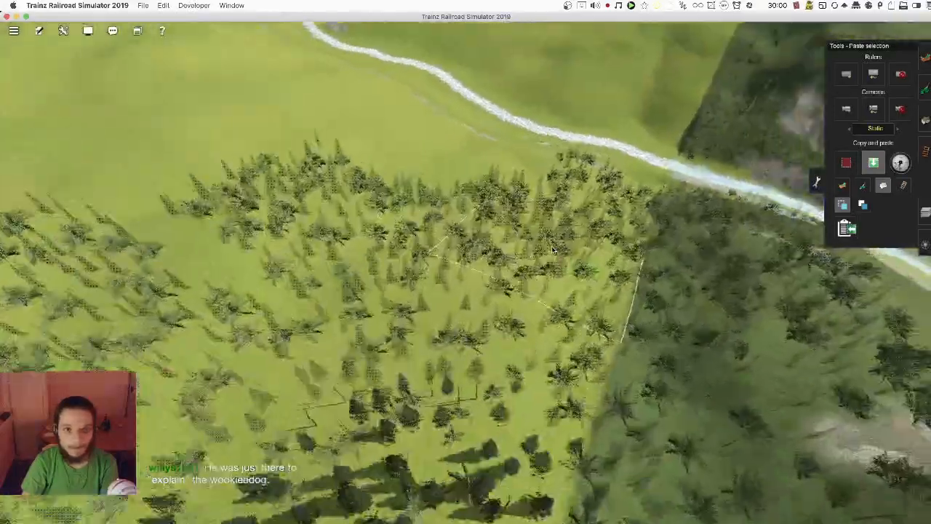
key("Down")
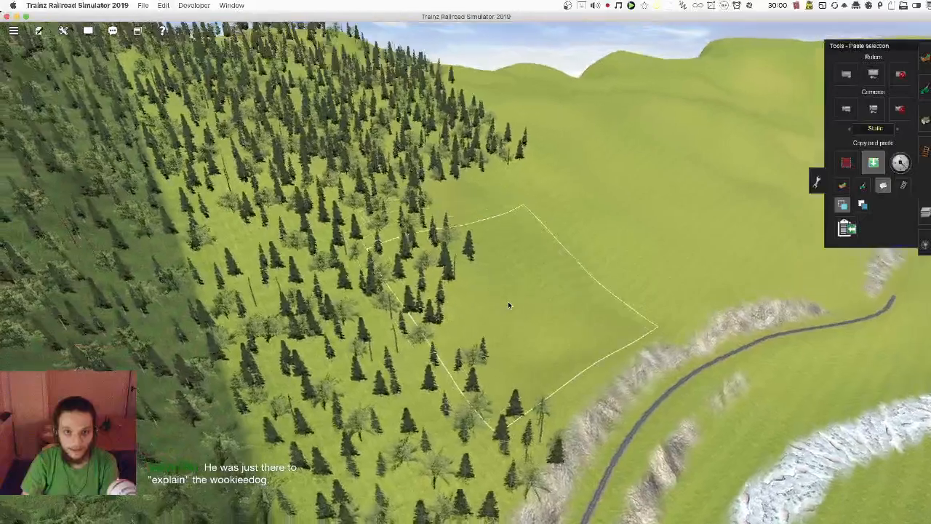
left_click(515, 312)
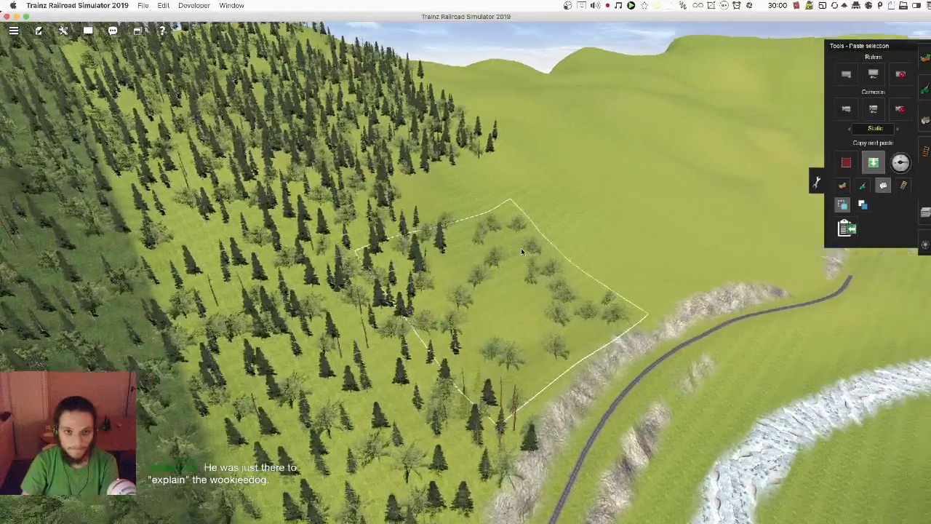
key("Left")
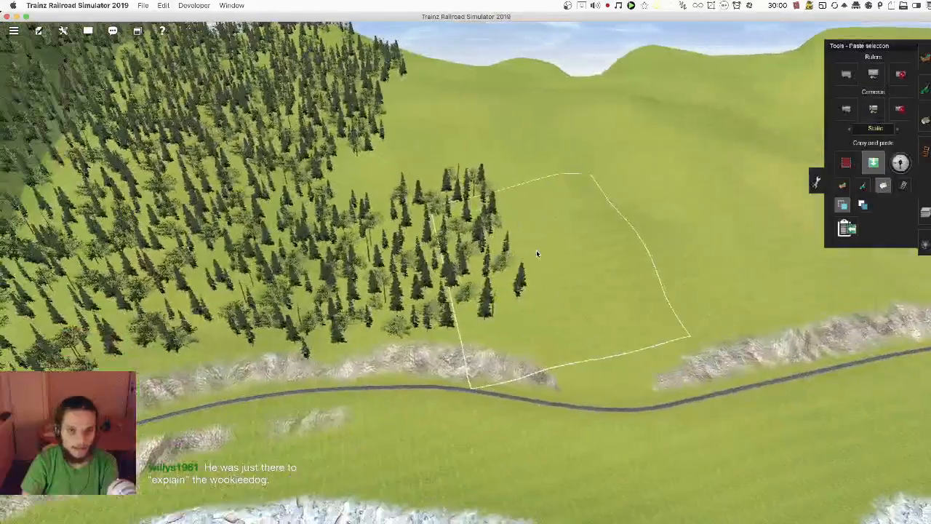
left_click(602, 258)
left_click(603, 259)
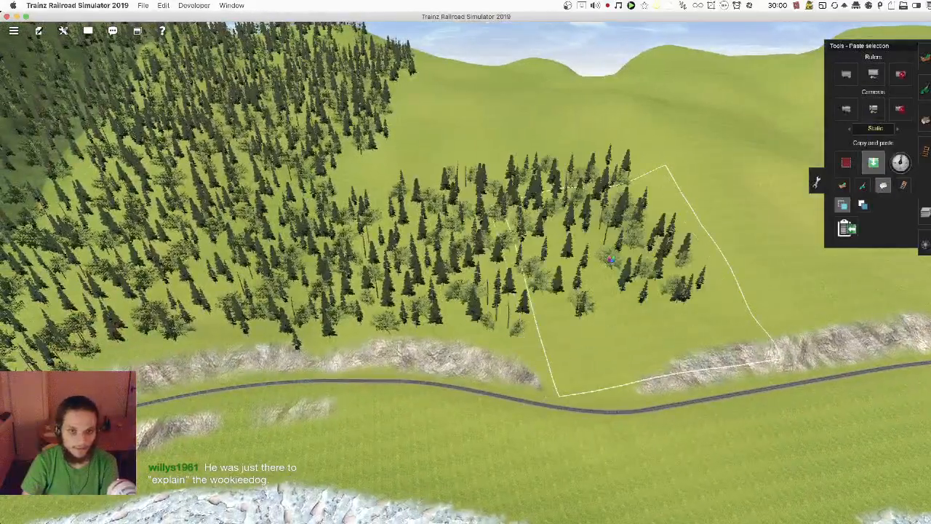
Step: Continue the tree cover above the rock face along the railway's next curve with overlapping patches at varied rotations
right_click(611, 259)
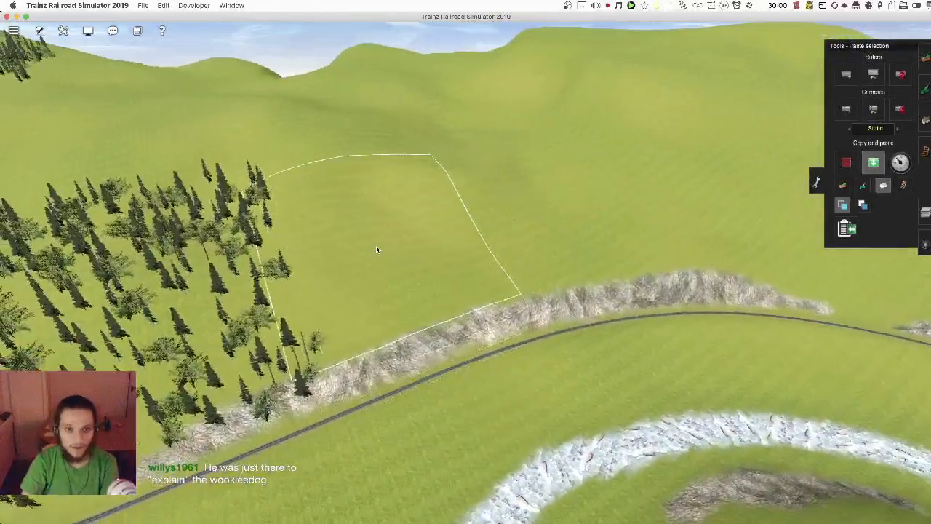
left_click(376, 250)
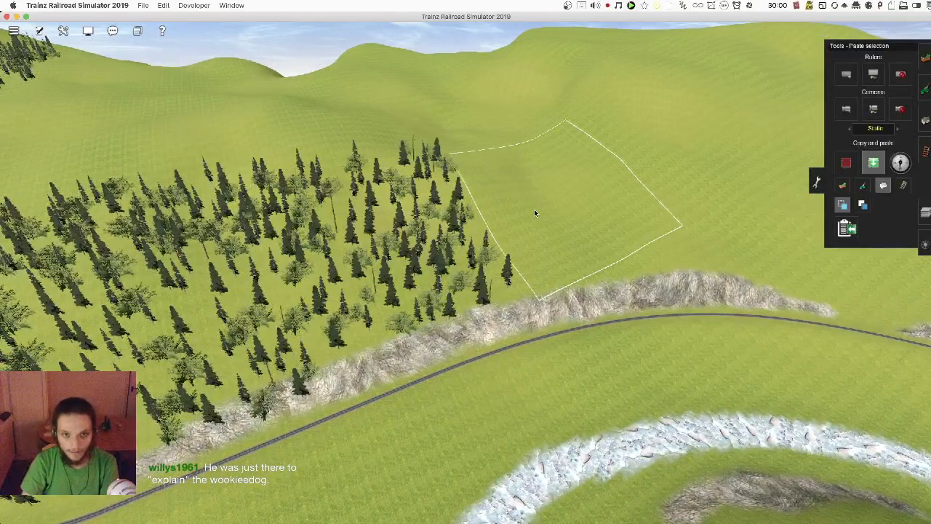
right_click(577, 229)
left_click(578, 229)
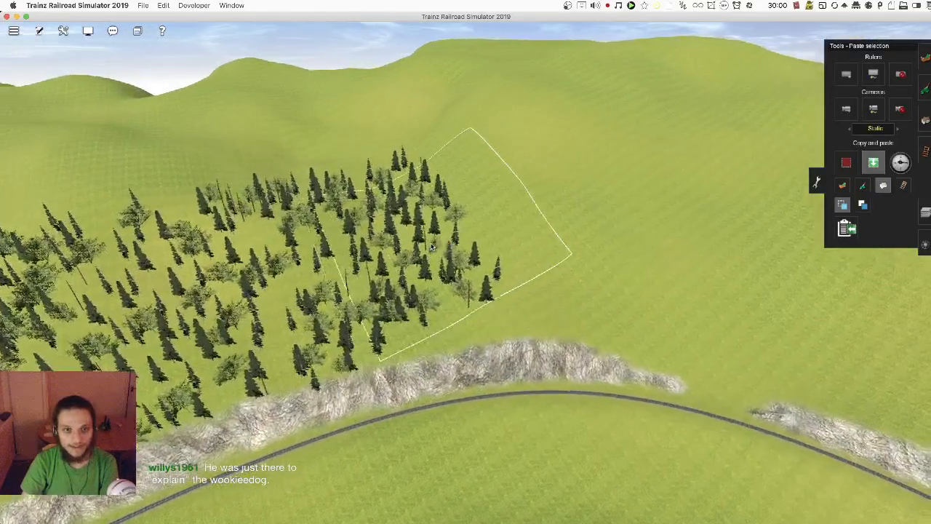
left_click(477, 232)
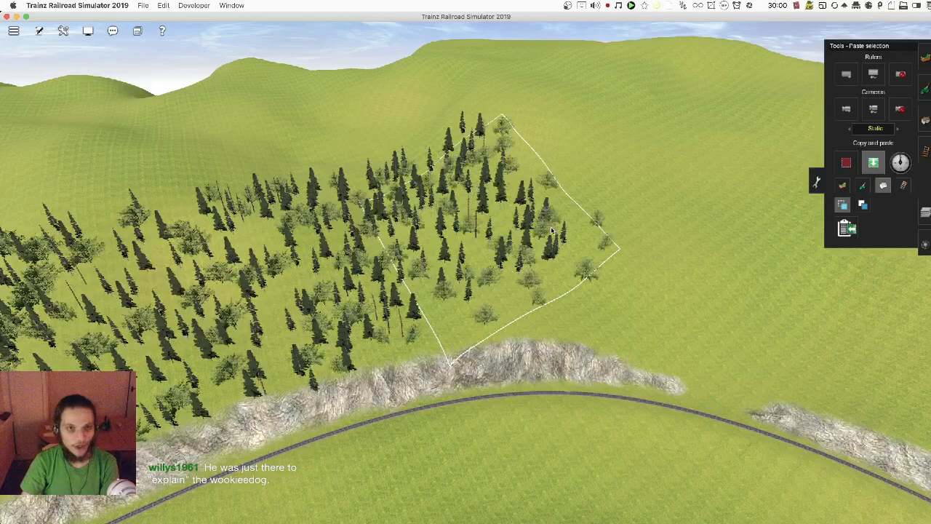
left_click(589, 232)
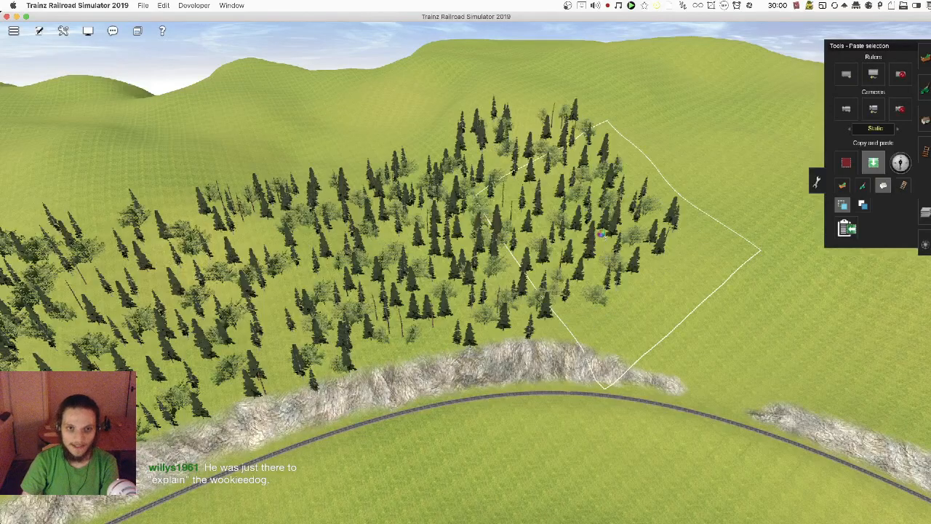
Step: Continue the forest along the slope above the trackside rocks with overlapping tree patches at varied rotations
left_click(601, 234)
right_click(601, 234)
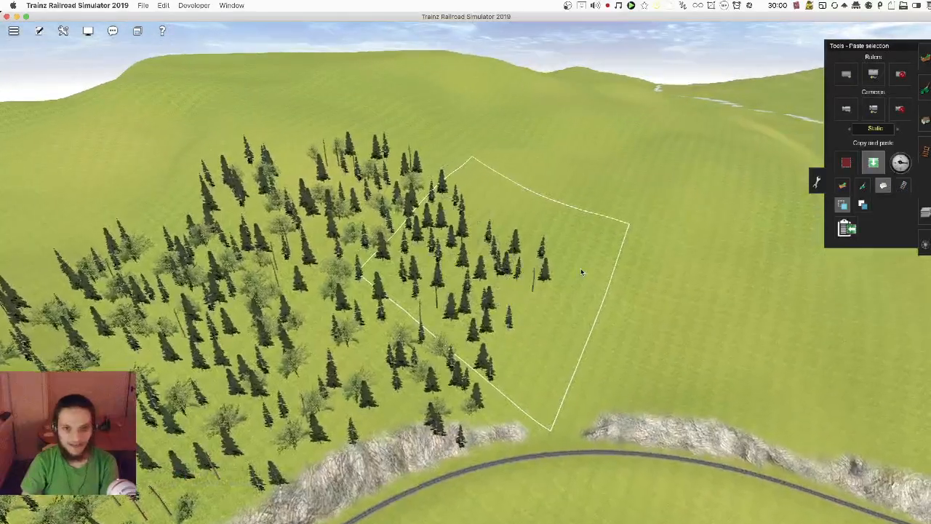
left_click(581, 272)
right_click_drag(581, 272, 541, 275)
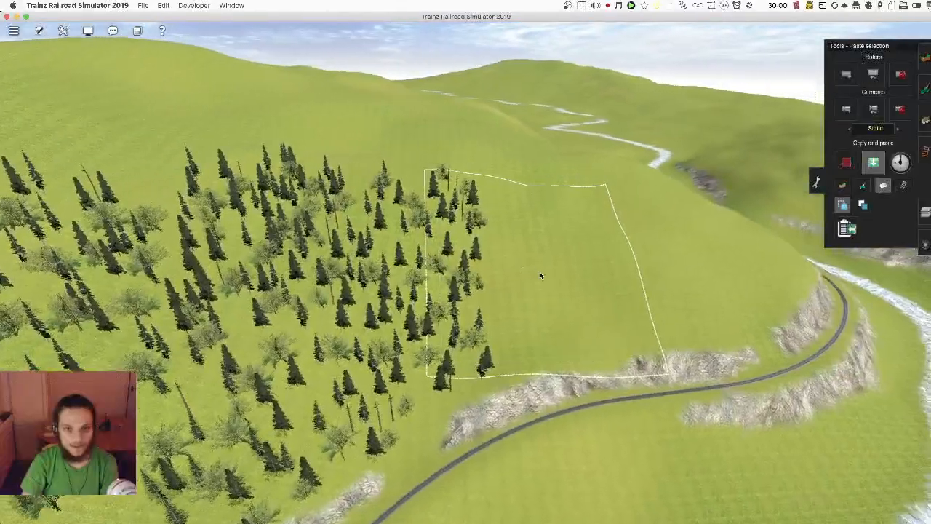
left_click(551, 275)
right_click(551, 275)
key("Right")
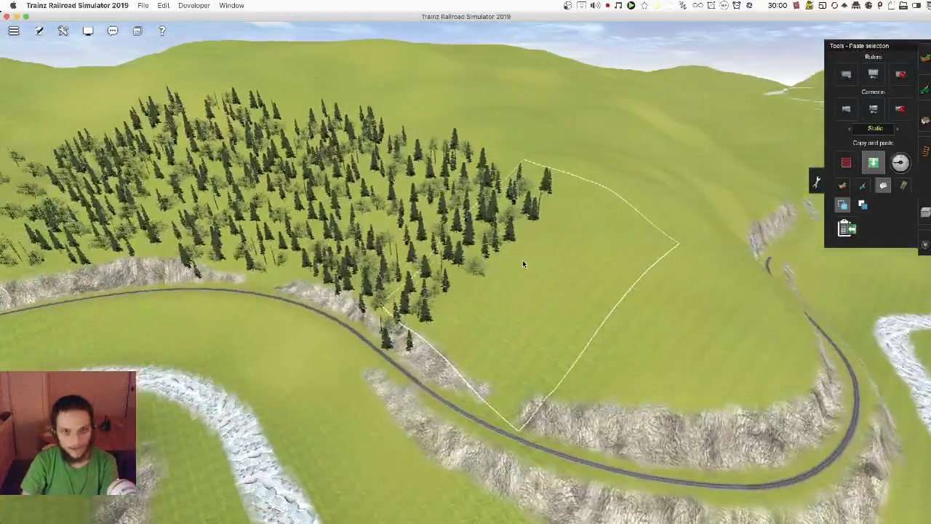
Step: Carry the tree patches around the hillside above the tight railway bend, down to the rock face
left_click(614, 275)
right_click(610, 274)
right_click_drag(609, 274, 533, 264)
left_click(480, 270)
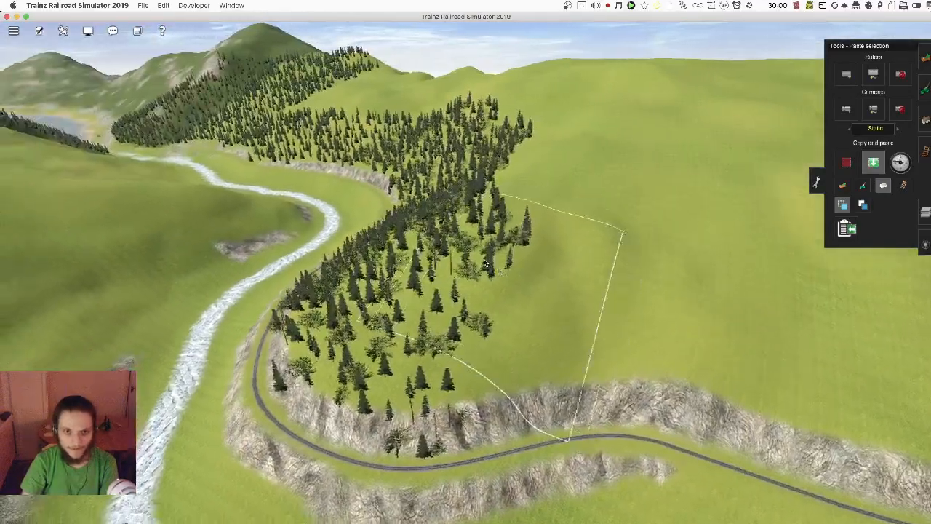
left_click(484, 264)
right_click_drag(589, 258, 437, 254)
left_click(476, 231)
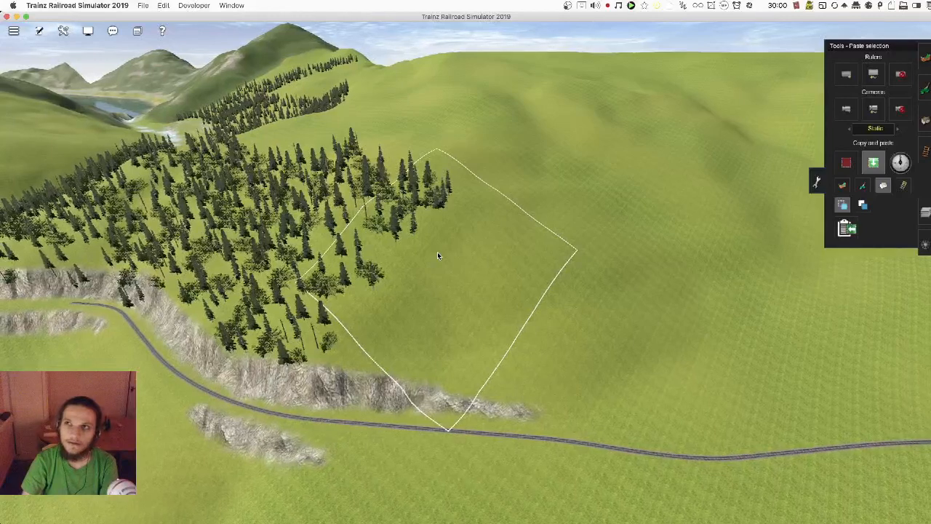
Step: Paste rotated tree patches over the slope above the far end of the trackside rock face
left_click(431, 255)
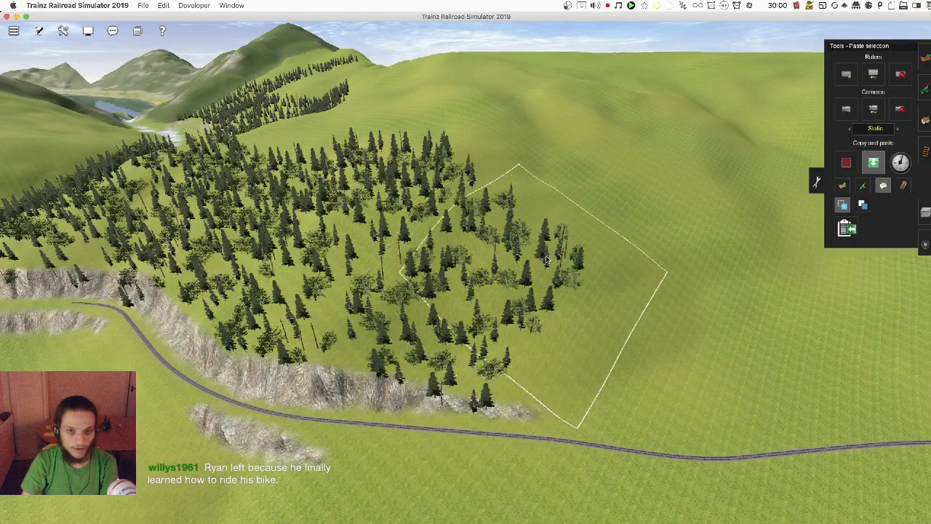
right_click_drag(539, 256, 509, 283)
left_click(513, 282)
right_click_drag(570, 277, 481, 249)
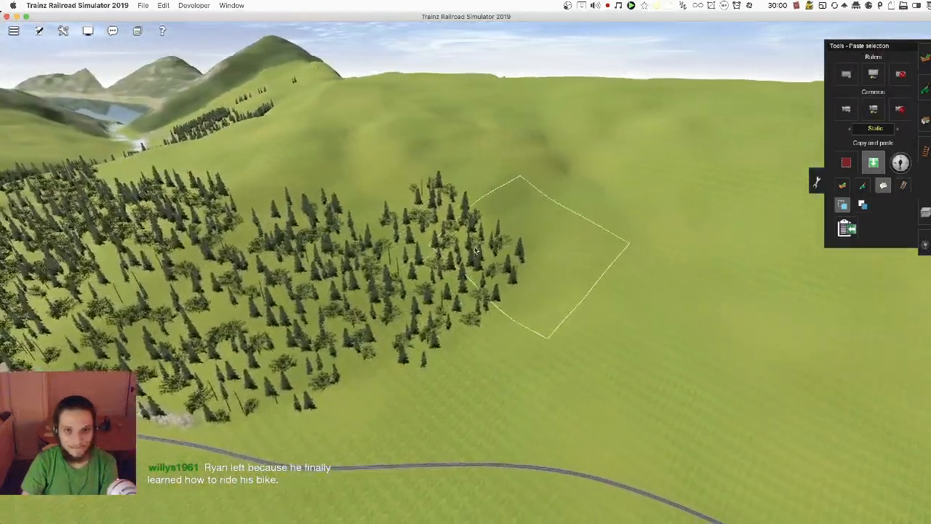
Step: Extend the forest from the end of the rocks up the open hillside, away from the track
right_click_drag(518, 220, 451, 250)
right_click_drag(528, 248, 414, 226)
left_click(416, 228)
left_click(486, 207)
right_click_drag(487, 207, 442, 230)
left_click(463, 180)
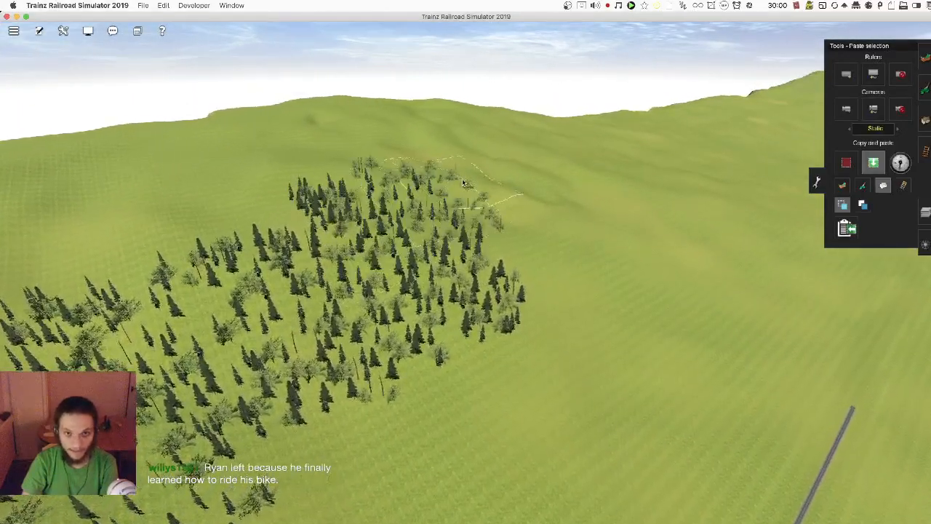
right_click_drag(494, 187, 437, 232)
Step: Spread overlapping tree patches across the bare upland beyond the hillside, turning the selection between pastes
left_click(437, 232)
right_click_drag(508, 209, 342, 239)
right_click_drag(630, 252, 505, 258)
right_click_drag(582, 245, 493, 245)
mouse_move(493, 246)
left_mouse_down()
mouse_move(510, 194)
mouse_move(530, 177)
mouse_move(522, 207)
left_mouse_up()
right_click_drag(530, 208, 532, 284)
left_click(463, 247)
left_click(532, 284)
right_click_drag(596, 218, 416, 261)
left_click(578, 254)
right_click_drag(577, 254, 491, 260)
Step: Lengthen the forest belt over the open ridge with a run of closely spaced tree patches
left_click(525, 274)
left_click(599, 261)
left_click(518, 284)
left_click(571, 219)
left_click(561, 239)
left_click(565, 220)
left_click(478, 227)
left_click(514, 233)
left_click(491, 260)
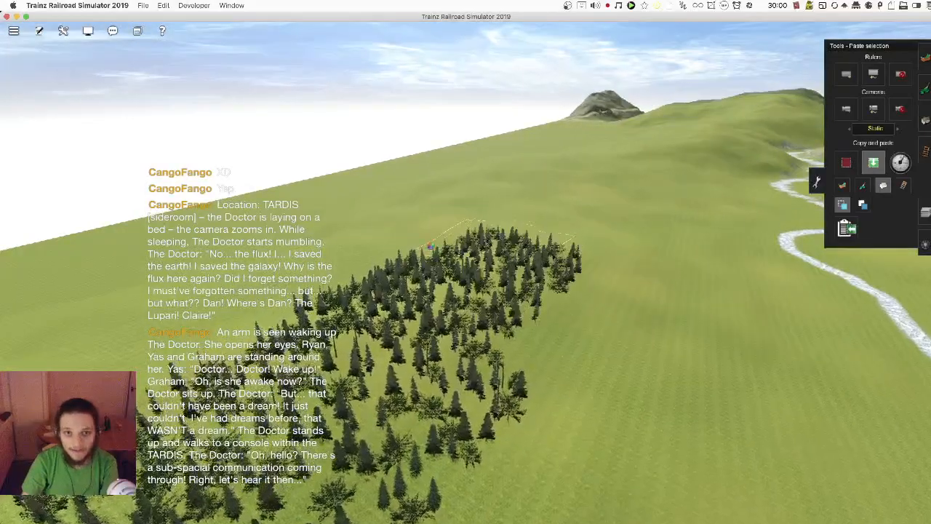
Step: Fill the clearing inside the new forest near the map edge with tree patches
right_click_drag(503, 229, 626, 252)
left_click(650, 201)
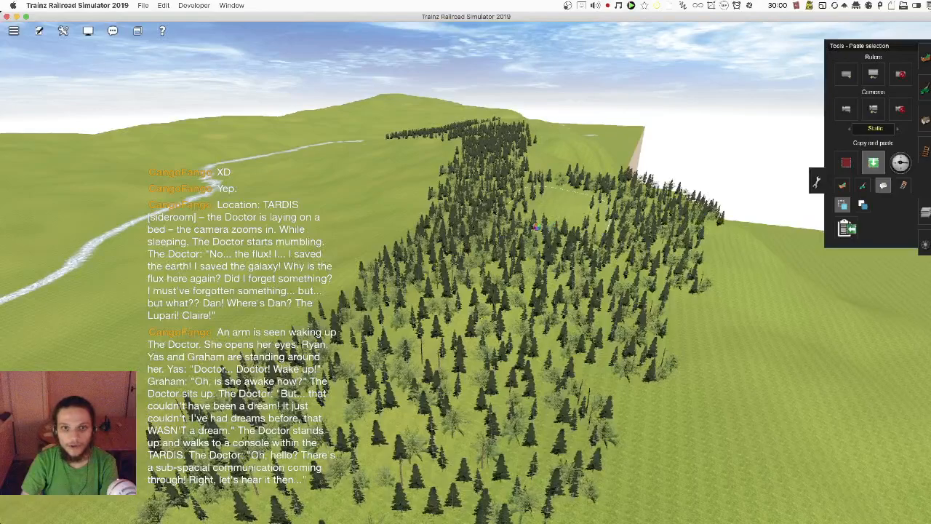
scroll(519, 209, "up", 4)
right_click_drag(494, 209, 434, 153)
left_click(556, 219)
left_click(434, 153)
right_click(392, 182)
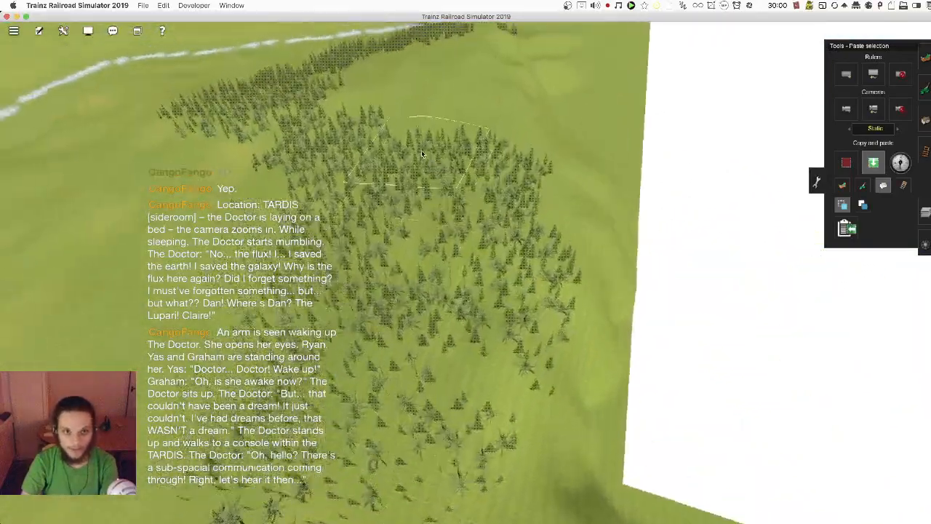
left_click(421, 151)
Step: Paste tree patches over the bare strip between the forest and the map edge
left_click(375, 84)
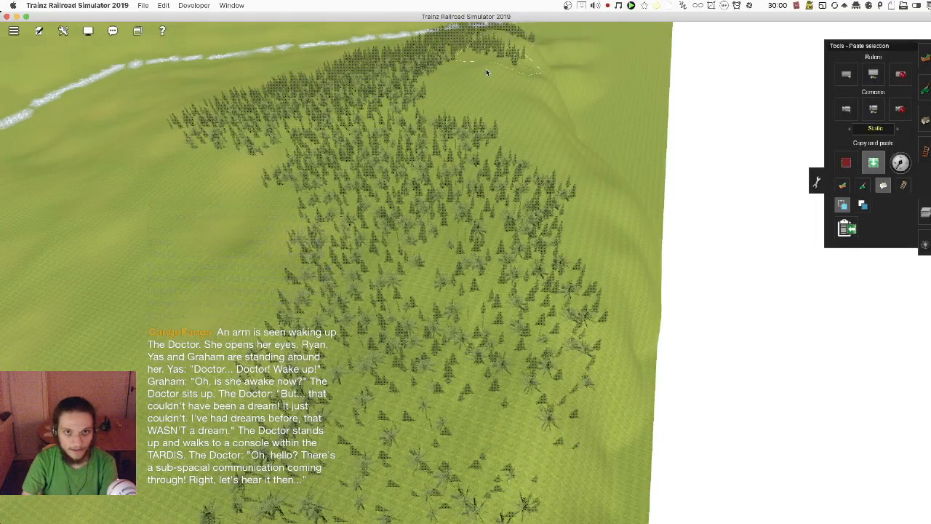
left_click(539, 138)
left_click(433, 105)
right_click(536, 397)
key("Left")
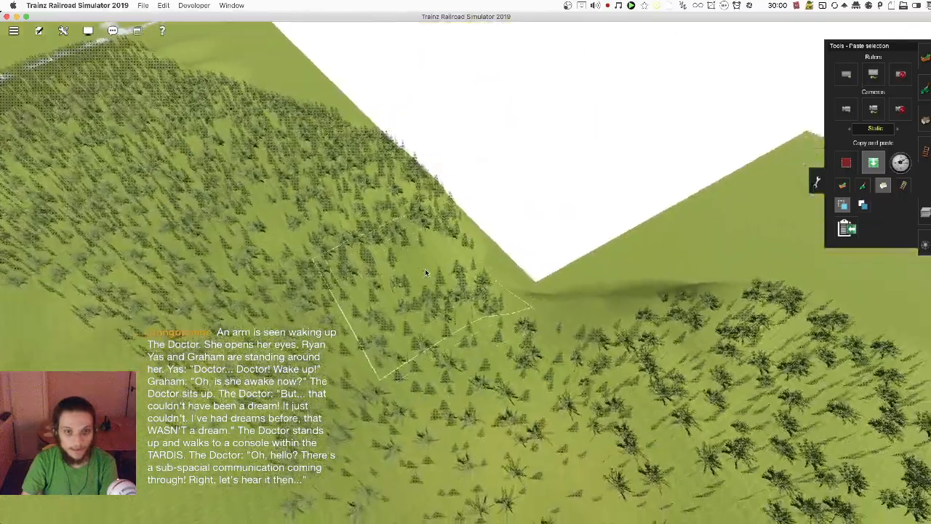
Step: Run a line of tree patches up the bare ridge beside the river from the existing forest's end
key("Left")
key("Left")
key("Up")
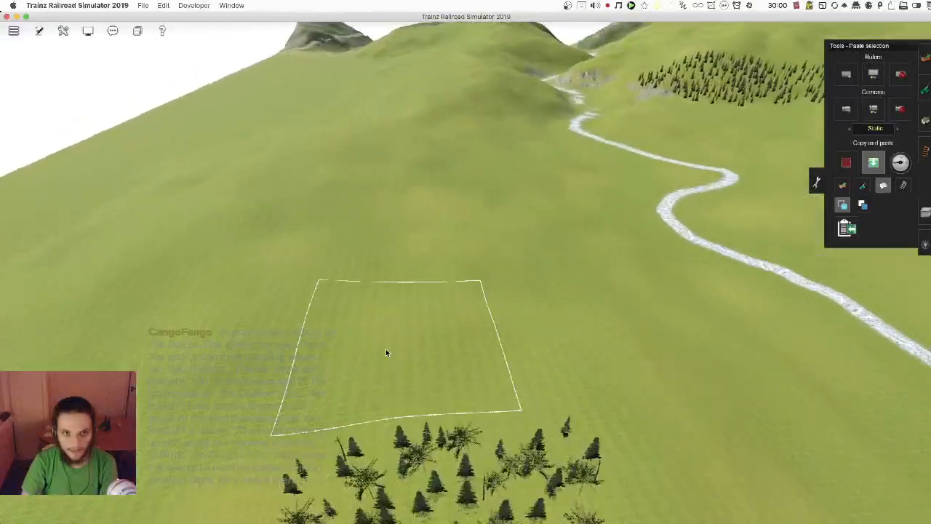
left_click(391, 355)
key("Left")
left_click(407, 328)
left_click(408, 312)
left_click(429, 234)
left_click(442, 187)
key("Up")
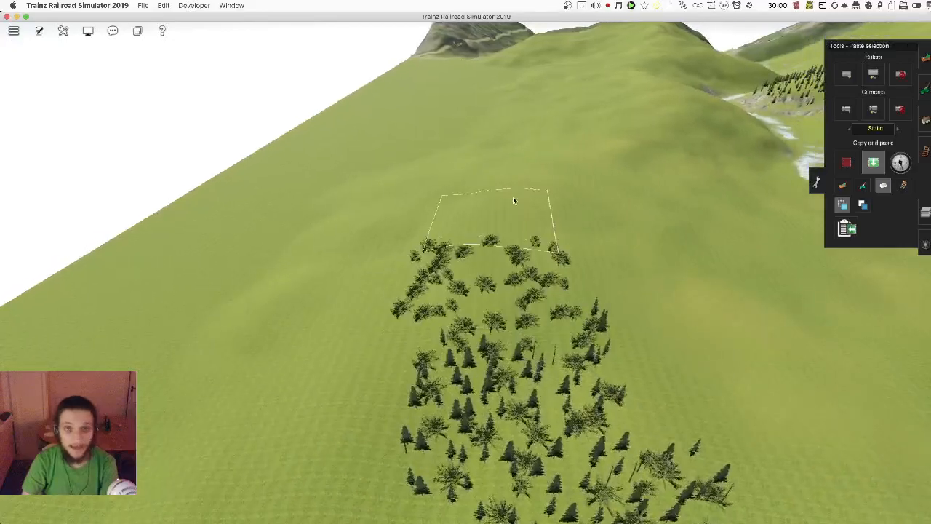
Step: Widen the ridge forest toward the river, pasting patches down to the first riverside rocks
key("Right")
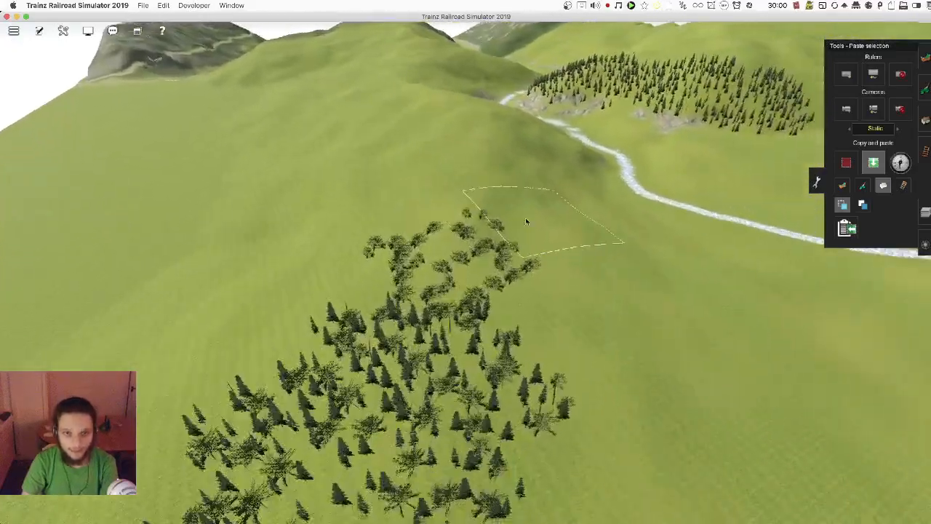
key("Down")
left_click(533, 227)
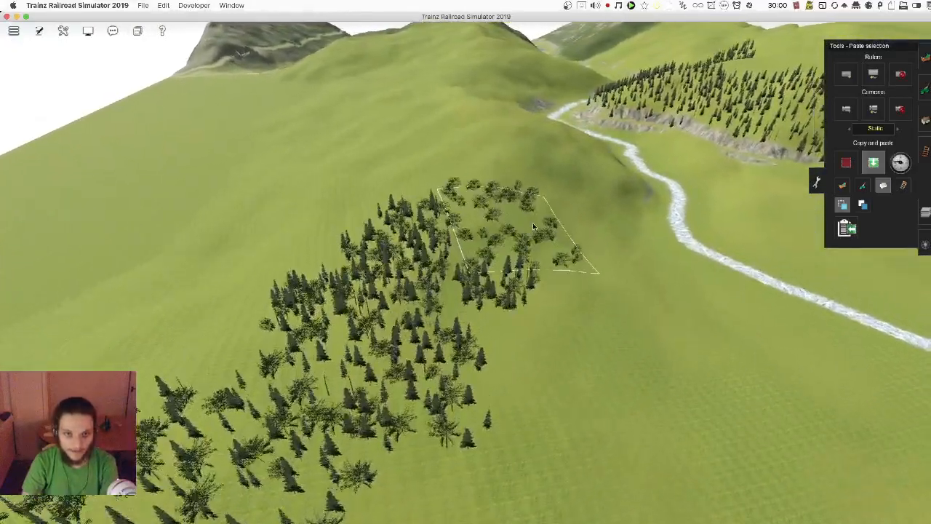
key("Right")
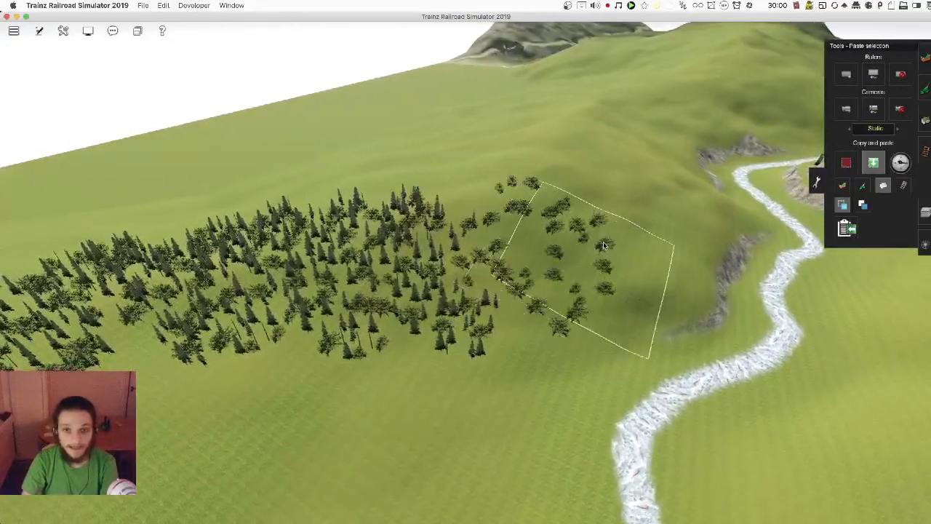
key("Right")
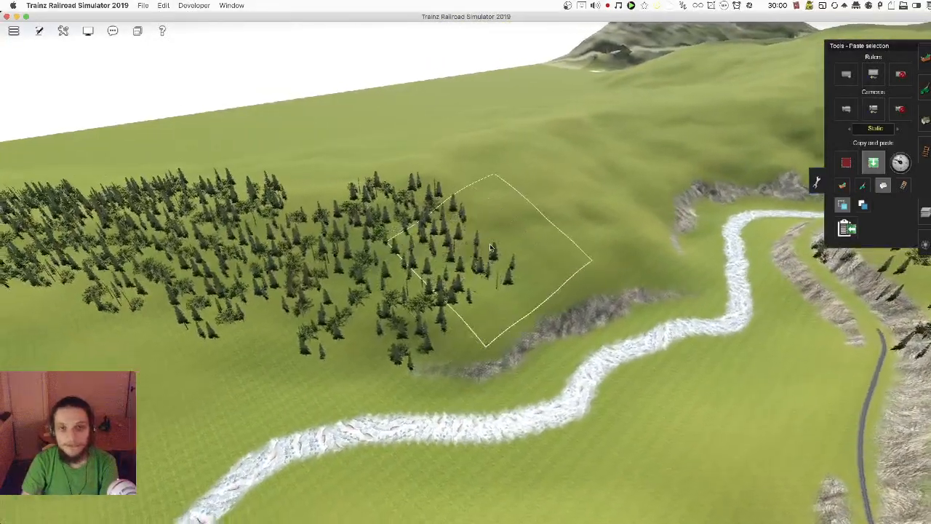
Step: Continue the forest along the slope above the riverside rock outcrops, opposite the railway
key("Right")
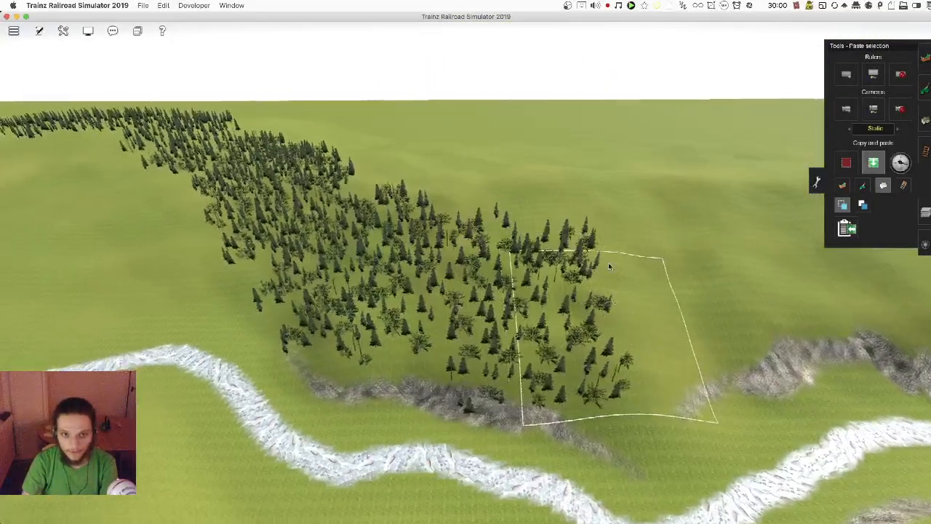
key("Right")
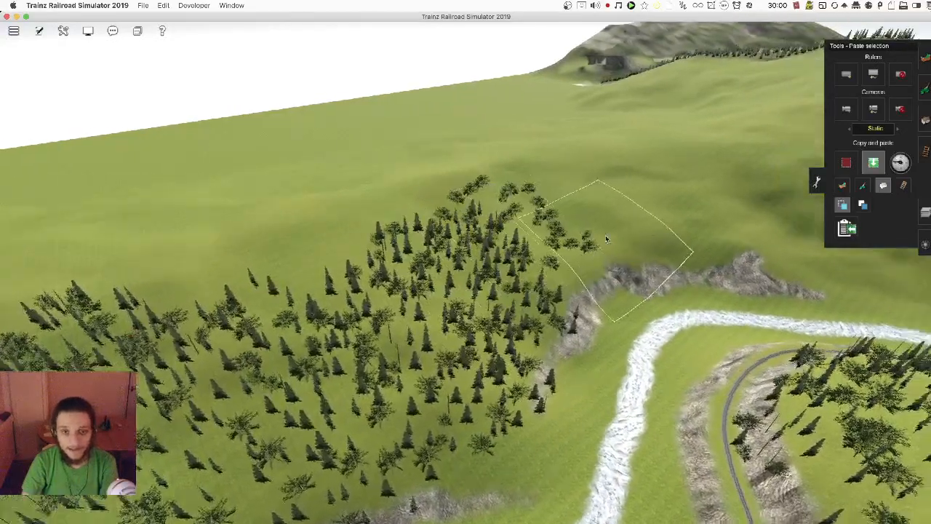
key("Right")
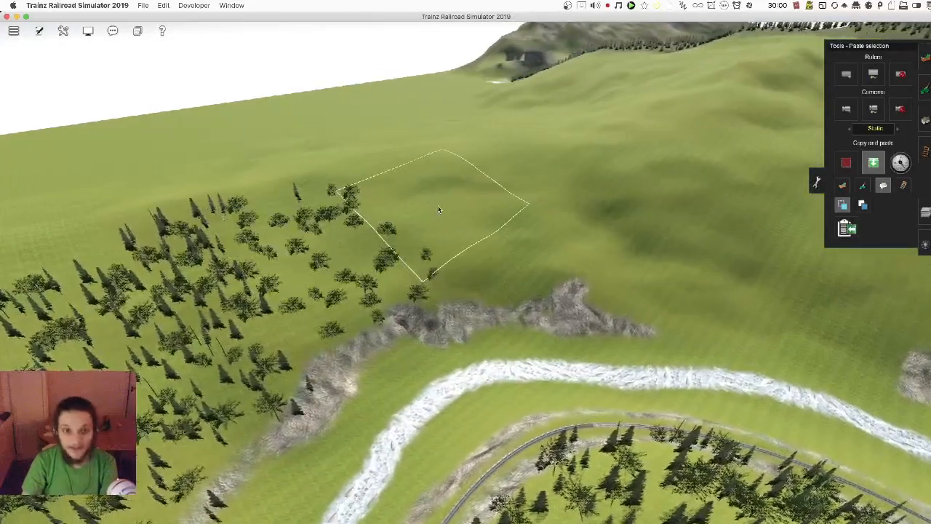
key("Right")
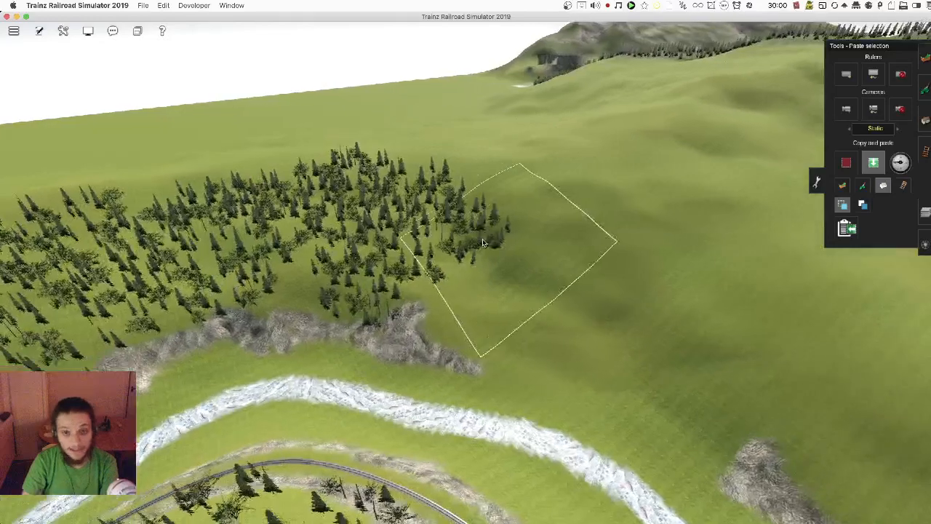
key("Right")
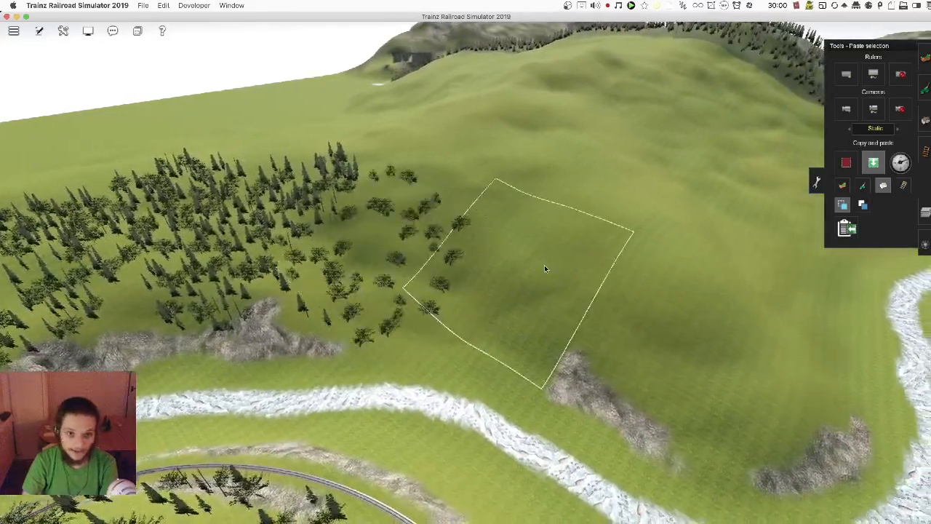
key("Right")
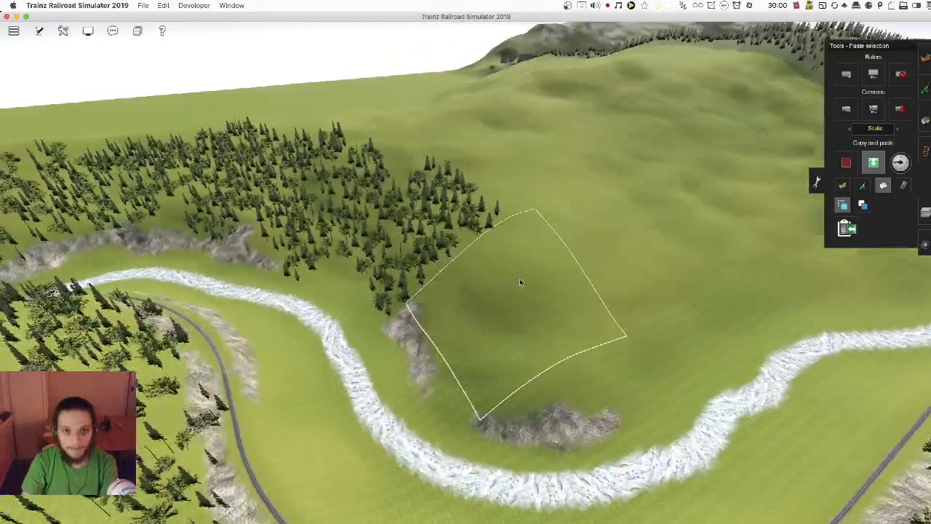
Step: Plant the hillside around the river bend and up to the existing dark mountain forest
left_click(582, 293)
key("Right")
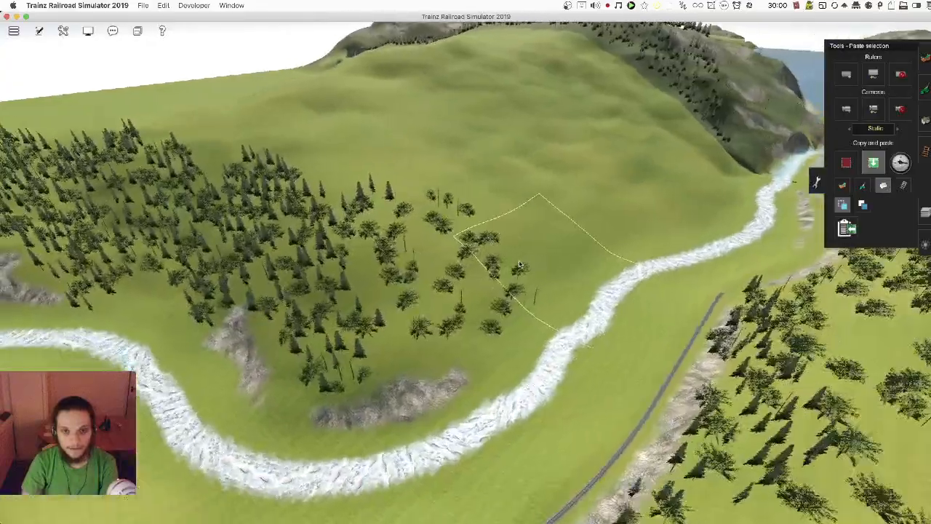
left_click(553, 226)
key("Right")
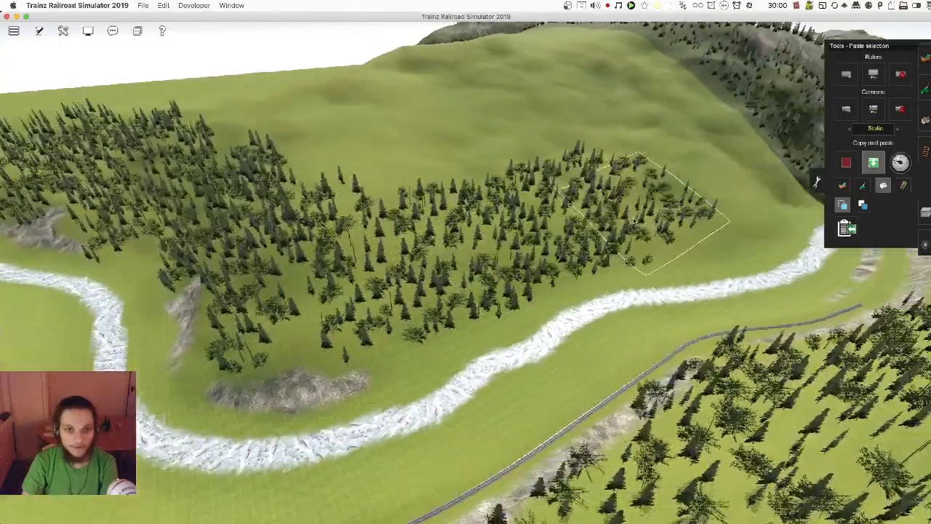
key("Right")
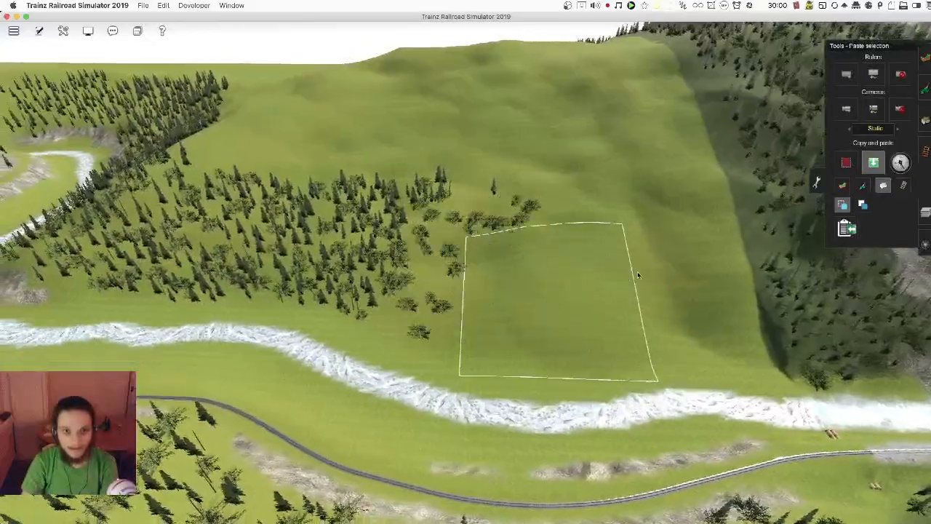
left_click(637, 273)
key("Right")
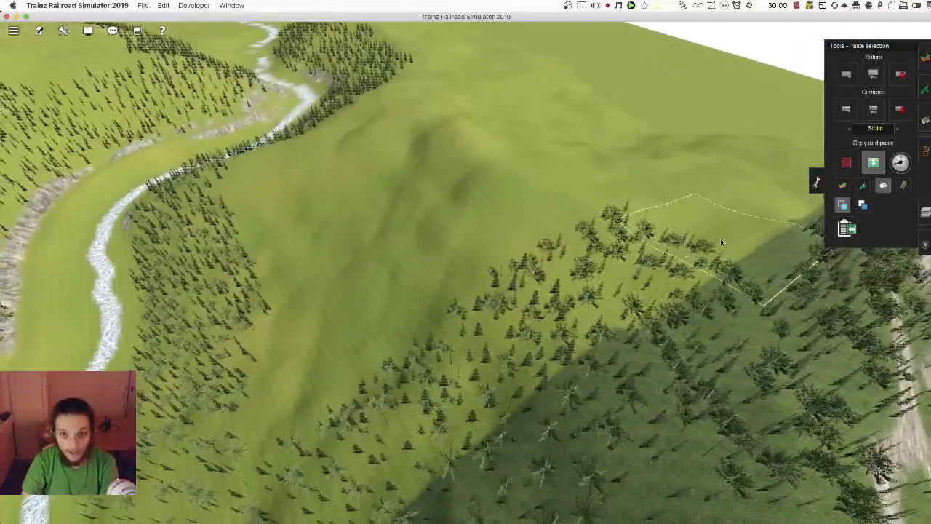
Step: Paste tree patches along the hill crest above the river, back from the mountain forest
left_click(726, 242)
left_click(482, 155)
left_click(426, 126)
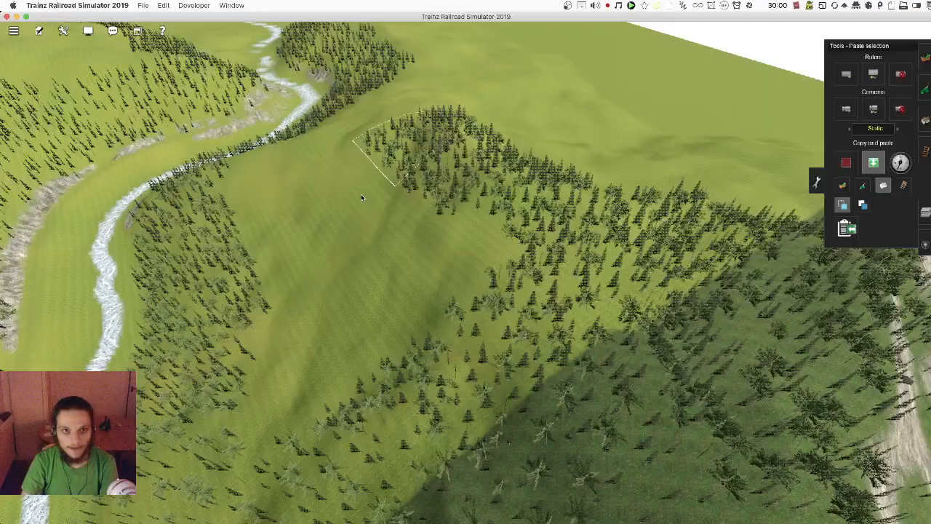
left_click(429, 280)
Step: Fill the bare hollow between the crest forest and the riverside trees with rotated patches
key("Up")
key("Right")
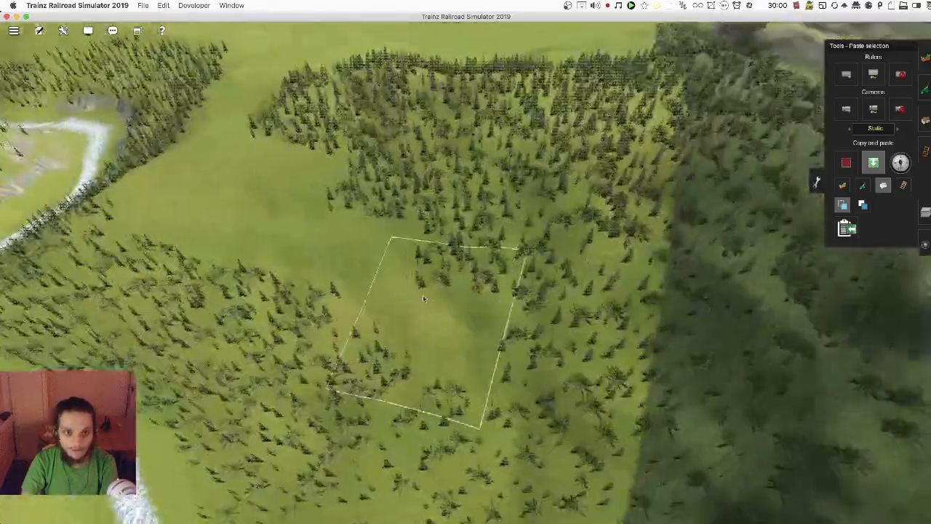
key("Right")
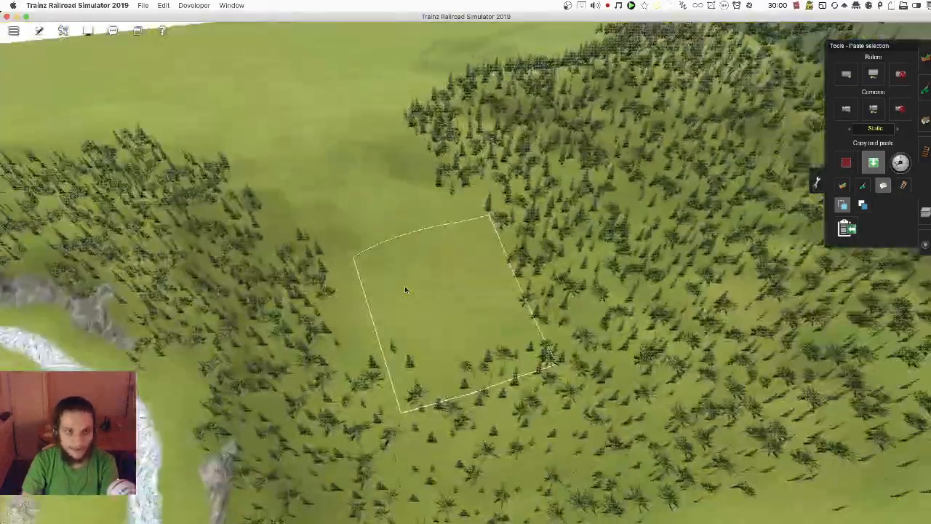
left_click(406, 290)
key("Right")
key("Right")
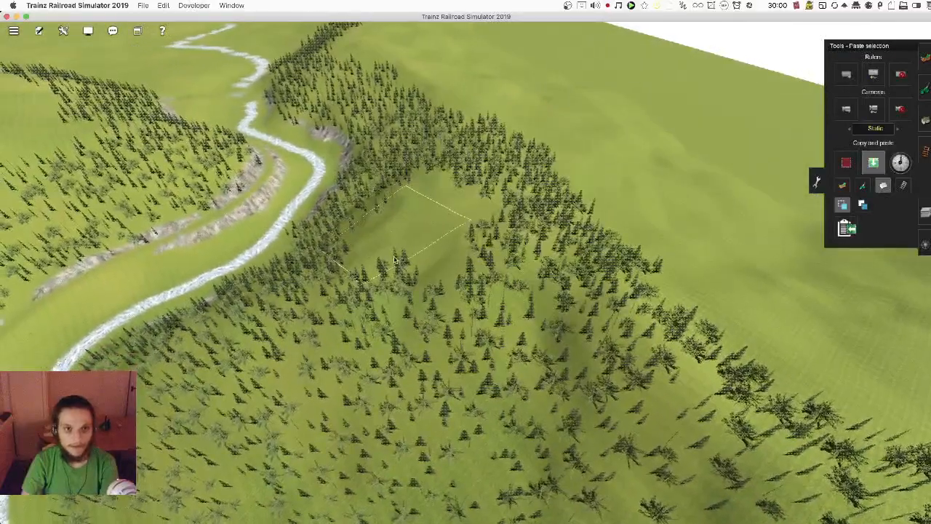
Step: Finish filling the bare hollow and widen the forest along its outer edge, away from the river, with rotated tree patches
left_click(390, 248)
key("Right")
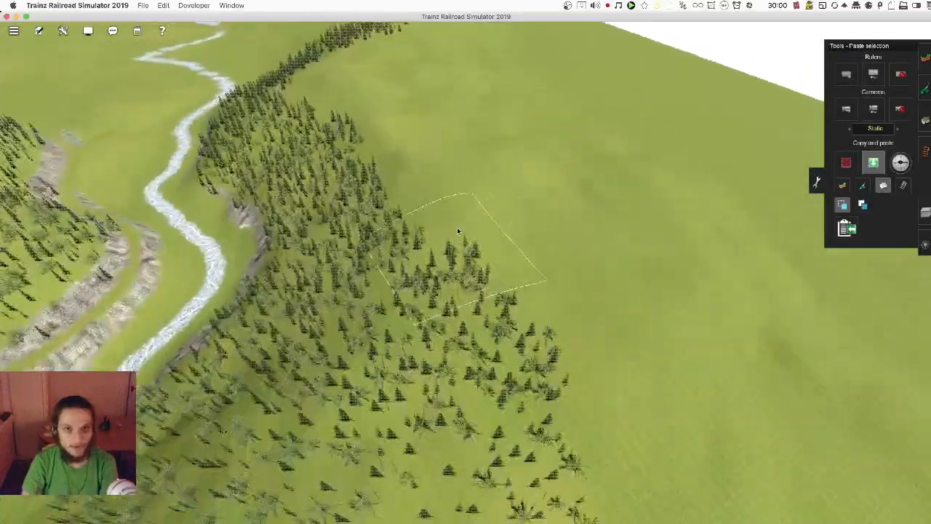
left_click(439, 212)
key("Right")
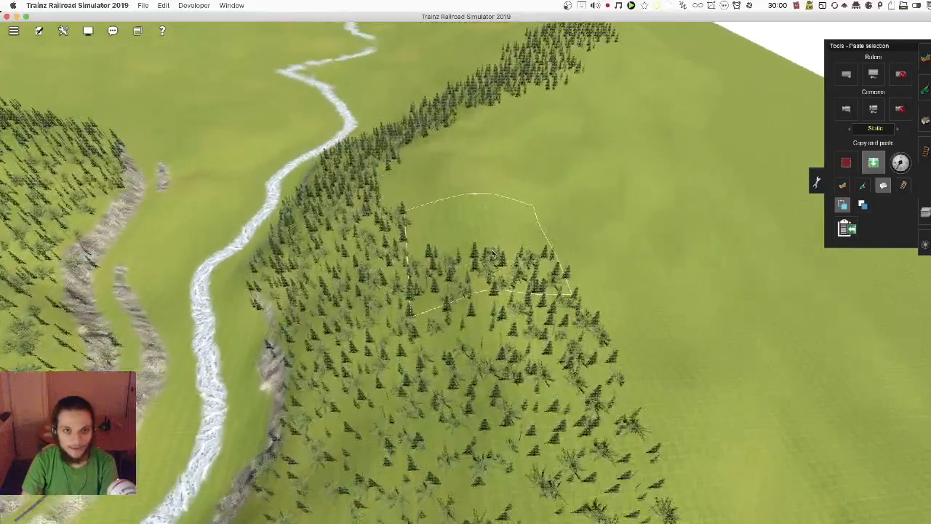
left_click(487, 158)
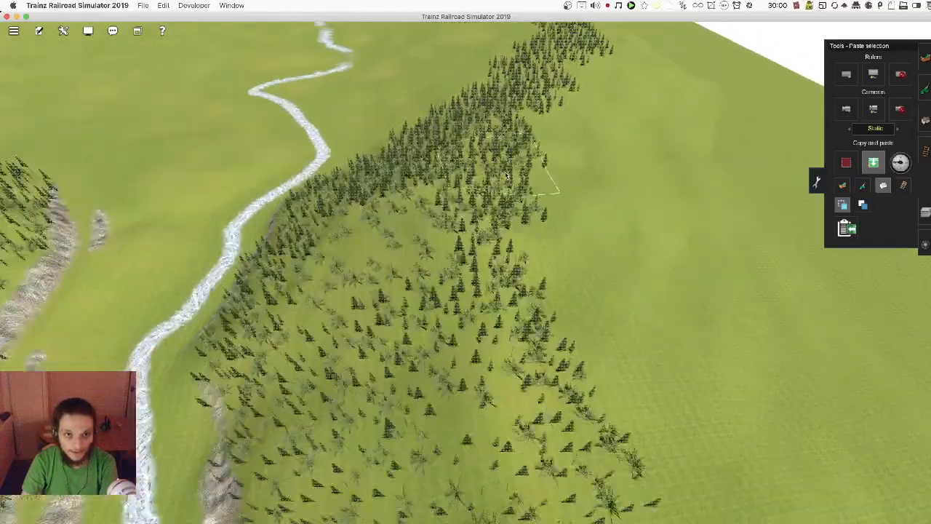
Step: Thicken the forest strip along the ridge crest with rotated patches up to the mountain forest
key("Right")
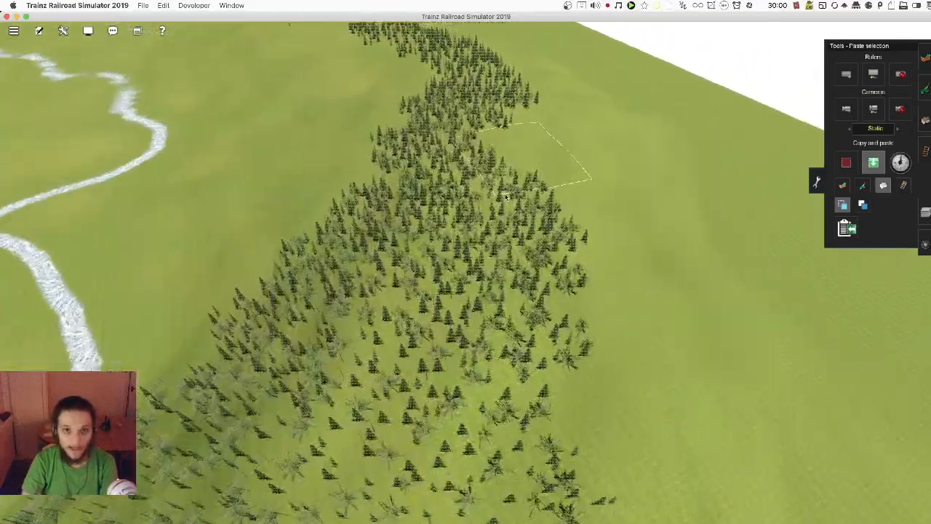
key("Right")
left_click(491, 291)
key("Right")
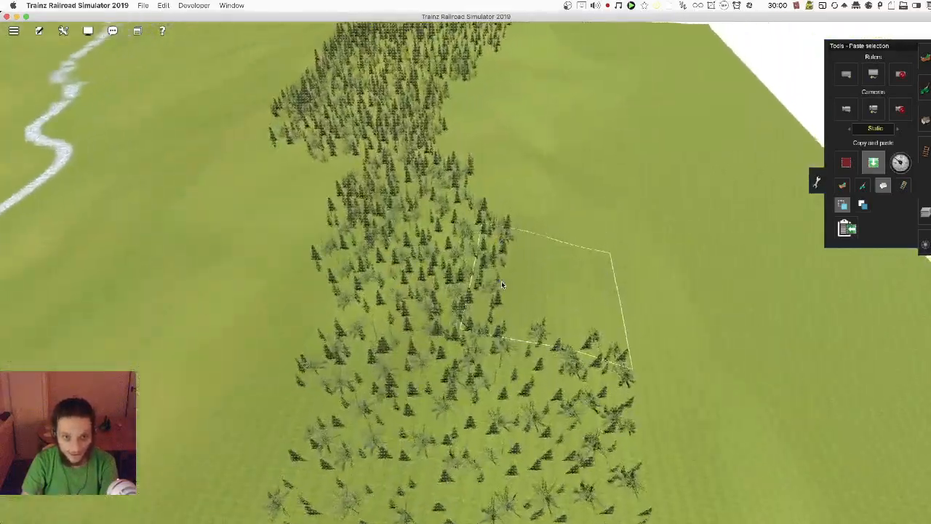
key("Right")
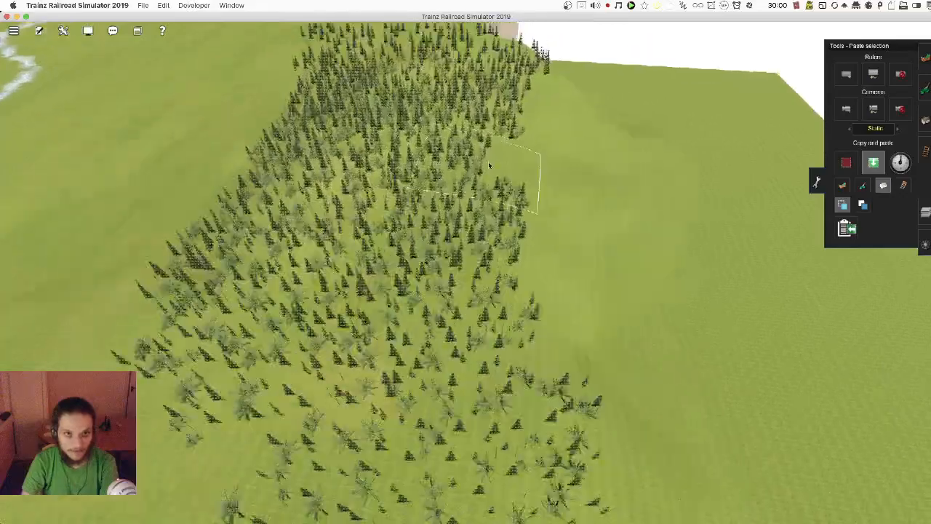
key("Right")
Step: Survey the bare valley along the railway and the river for the next hillside to plant
key("Up")
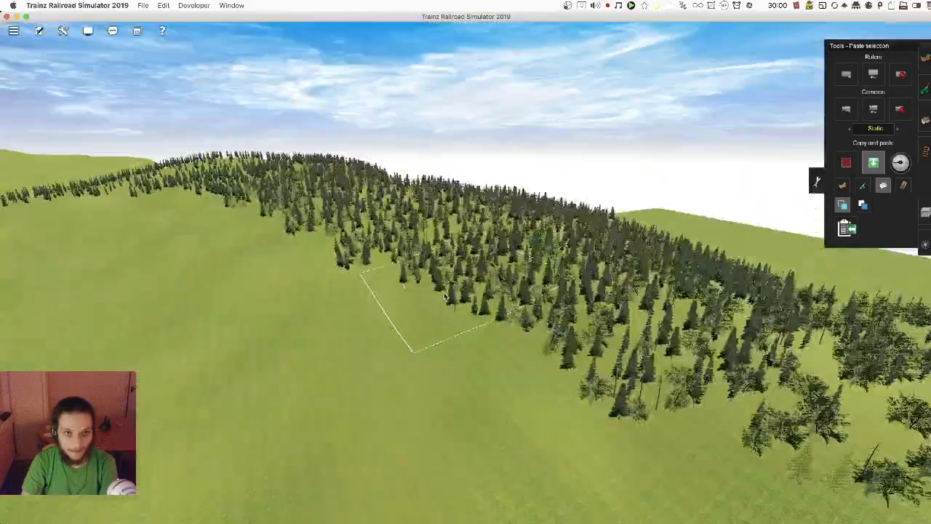
key("Right")
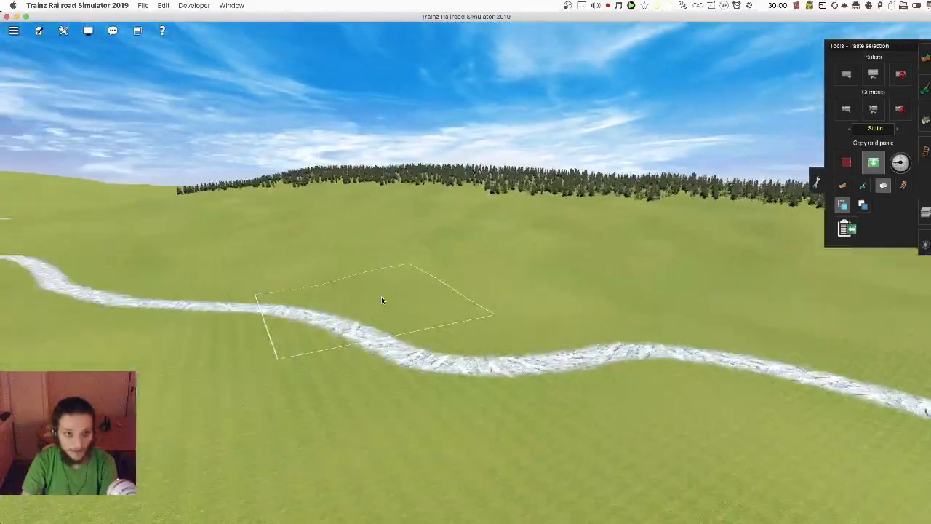
key("Right")
key("Down")
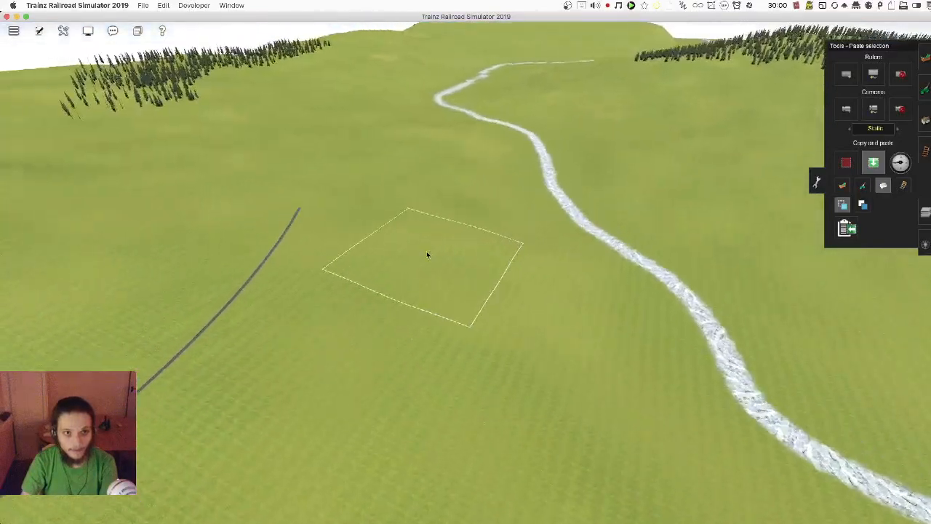
key("Up")
scroll(407, 263, "up", 3)
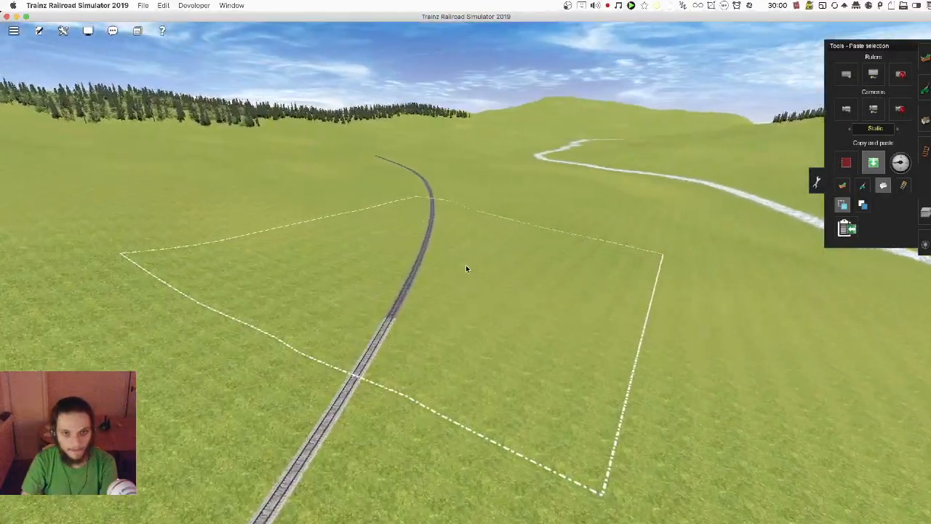
right_click(550, 225)
key("Right")
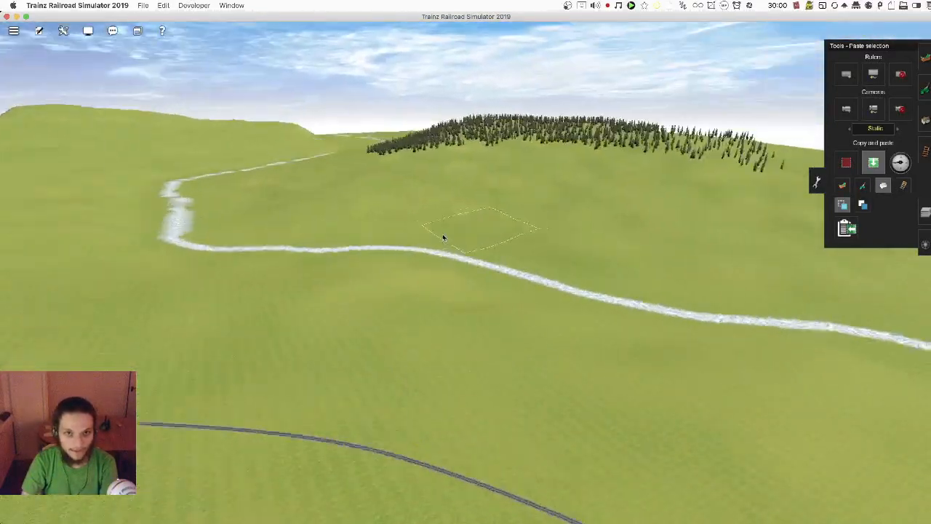
key("Up")
key("Left")
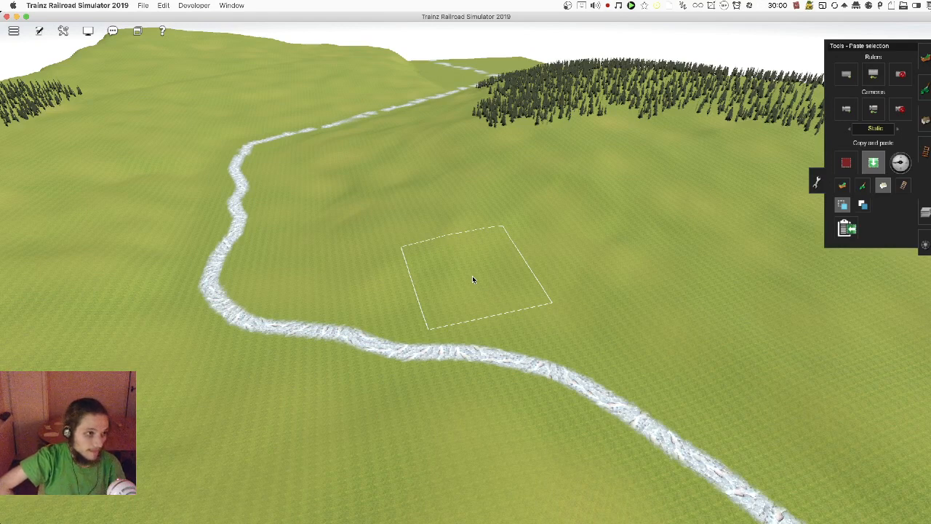
scroll(450, 250, "up", 5)
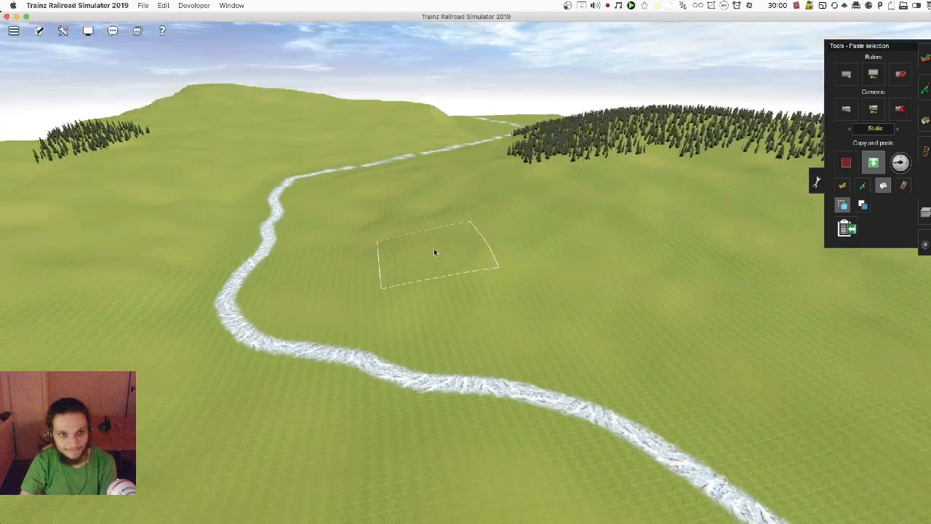
scroll(447, 309, "down", 5)
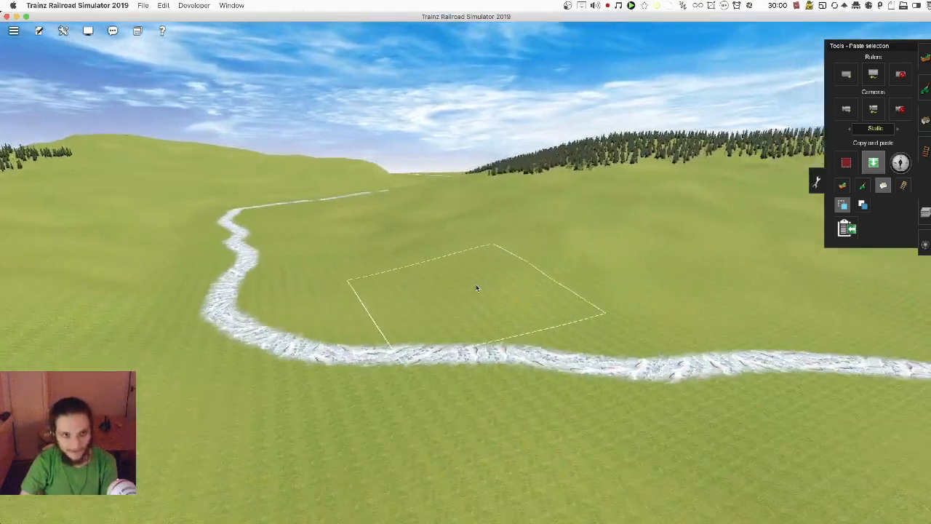
Step: Paste rotated tree patches inside the river bend and up the slope toward the crest forest
left_click(507, 263)
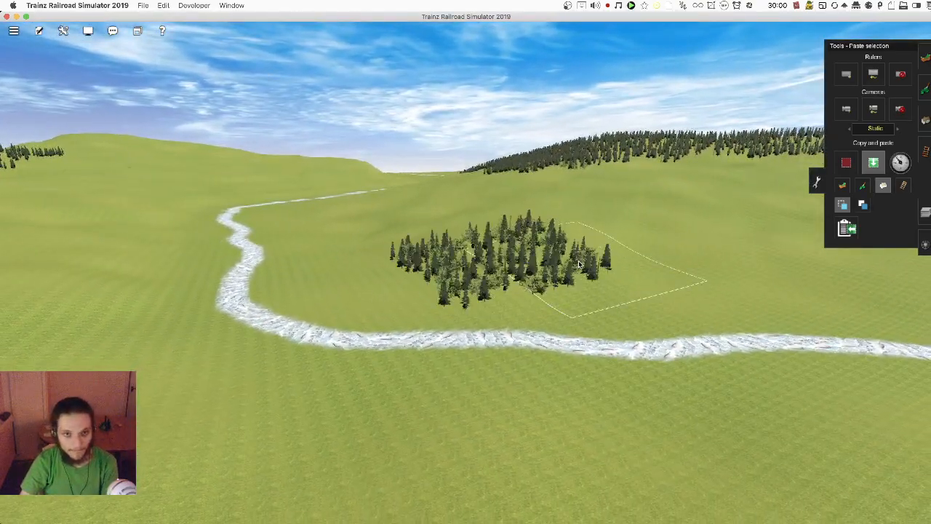
left_click(579, 264)
left_click(605, 242)
left_click(567, 224)
key("Left")
key("Up")
left_click(525, 320)
left_click(404, 227)
left_click(426, 197)
left_click(385, 155)
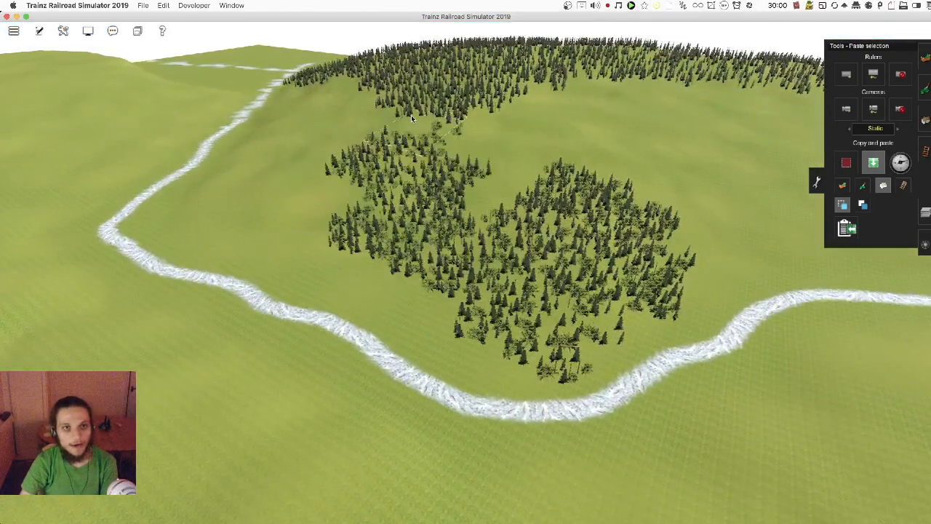
Step: Extend the river-bend forest sideways and run a second band of patches uphill to the crest forest
right_click(581, 237)
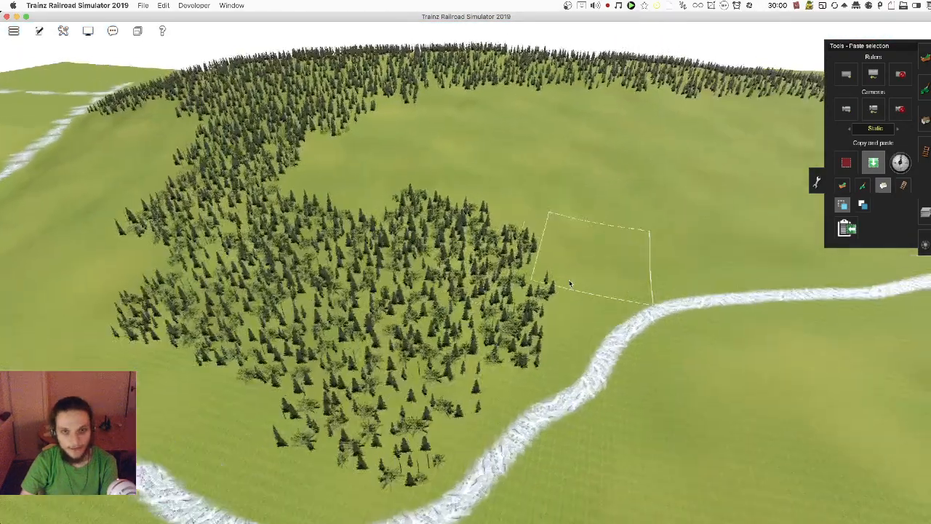
left_click(529, 313)
left_click(492, 218)
left_click(529, 157)
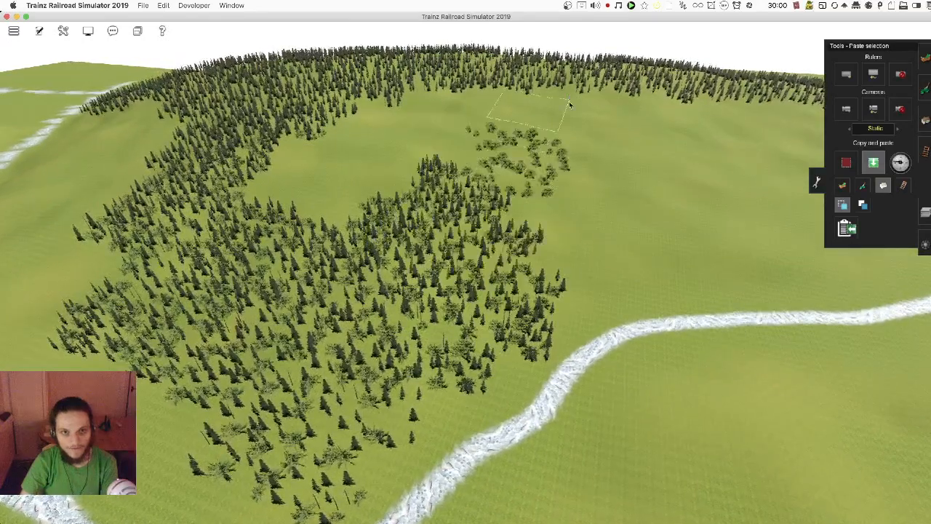
left_click(553, 116)
left_click(538, 94)
left_click(432, 131)
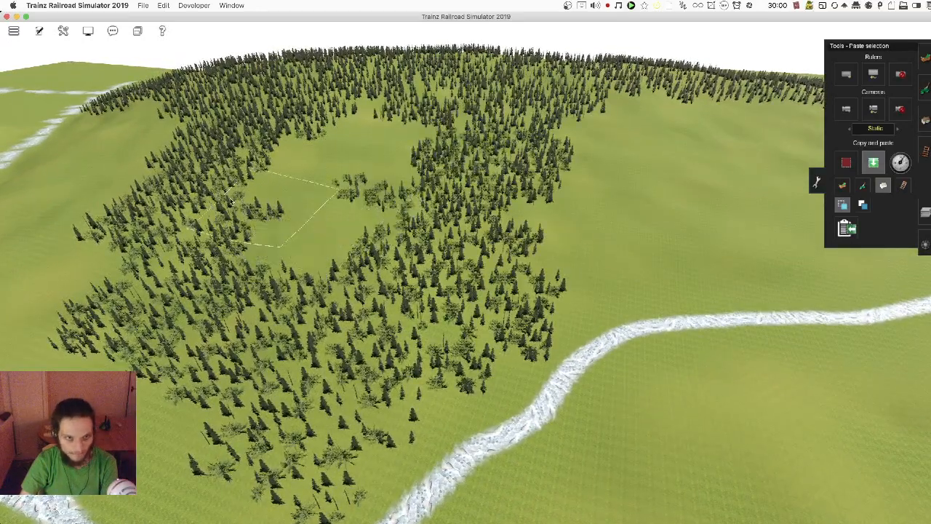
Step: Fill the clearing enclosed between the two forest bands with rotated tree patches
left_click(299, 208)
left_click(283, 164)
left_click(356, 142)
left_click(375, 109)
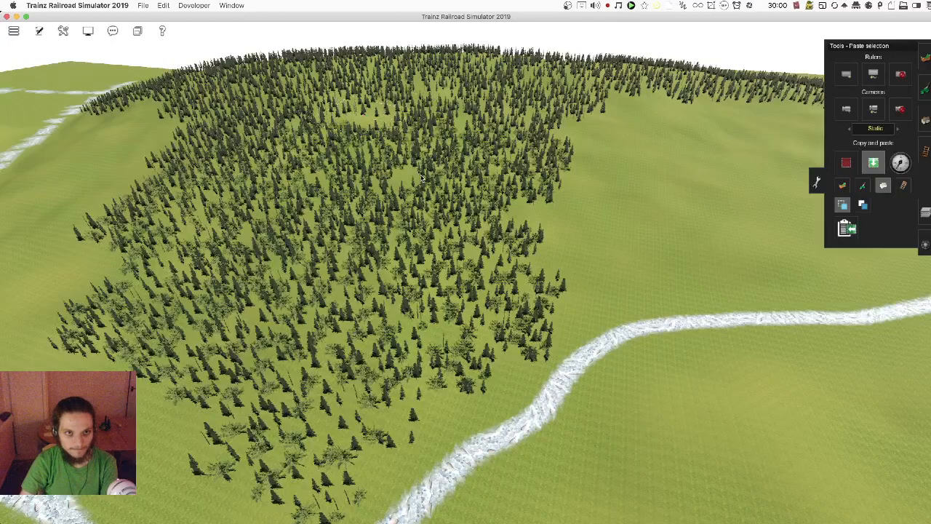
Step: Plant tree patches down the bare slope from the ridge forest, farther along the river
key("Down")
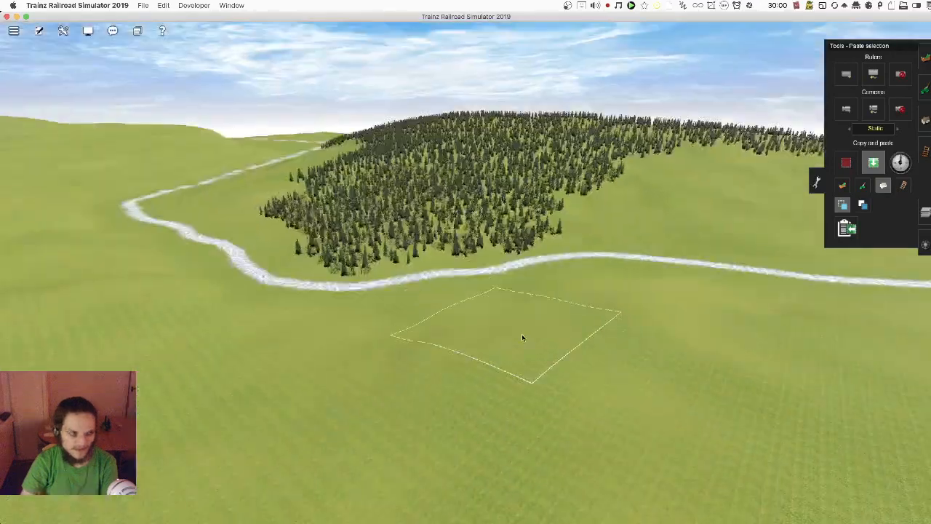
key("Up")
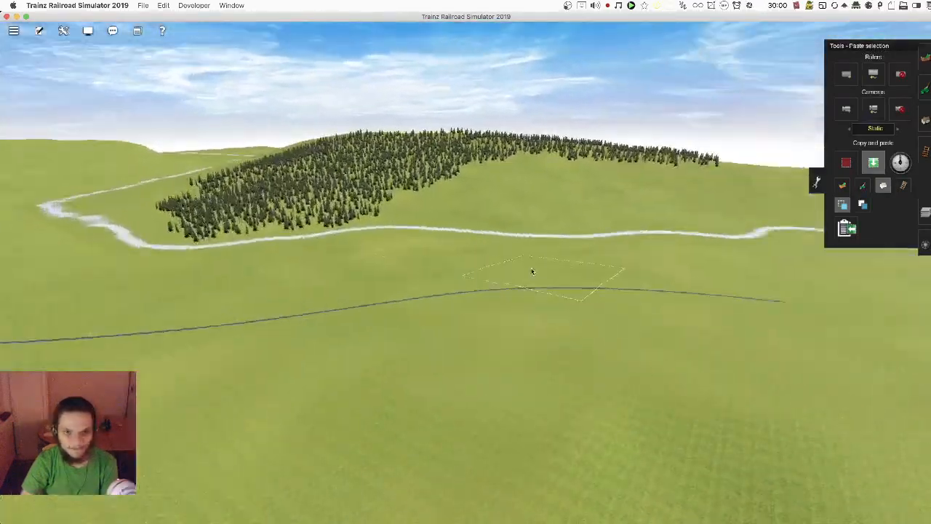
key("Up")
key("Right")
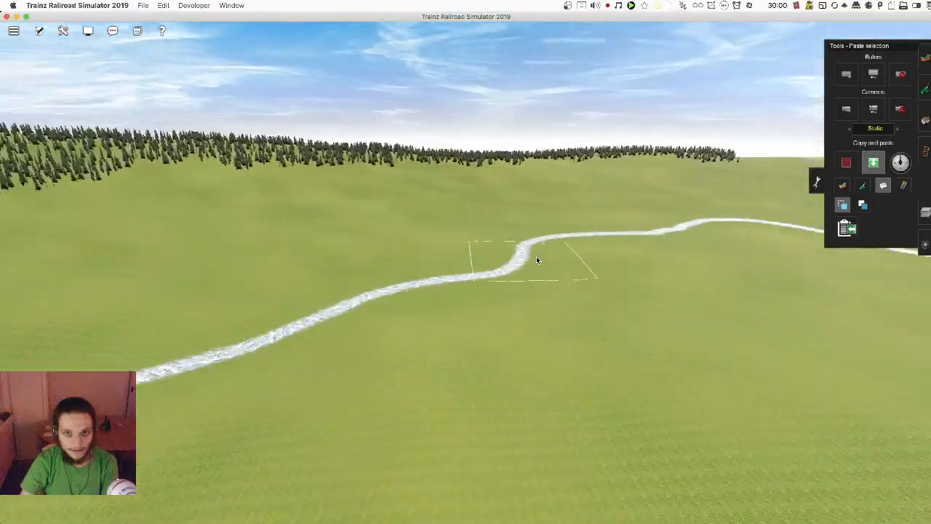
key("Left")
key("Left")
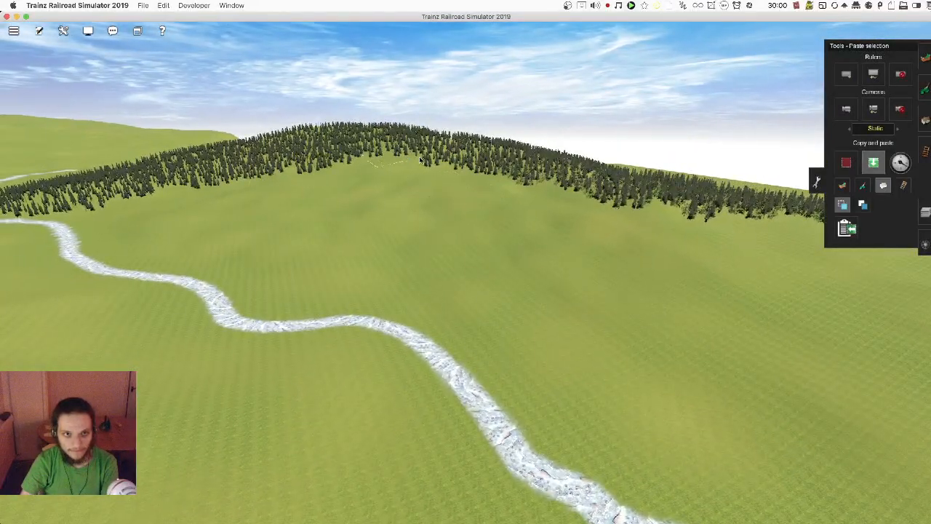
key("Left")
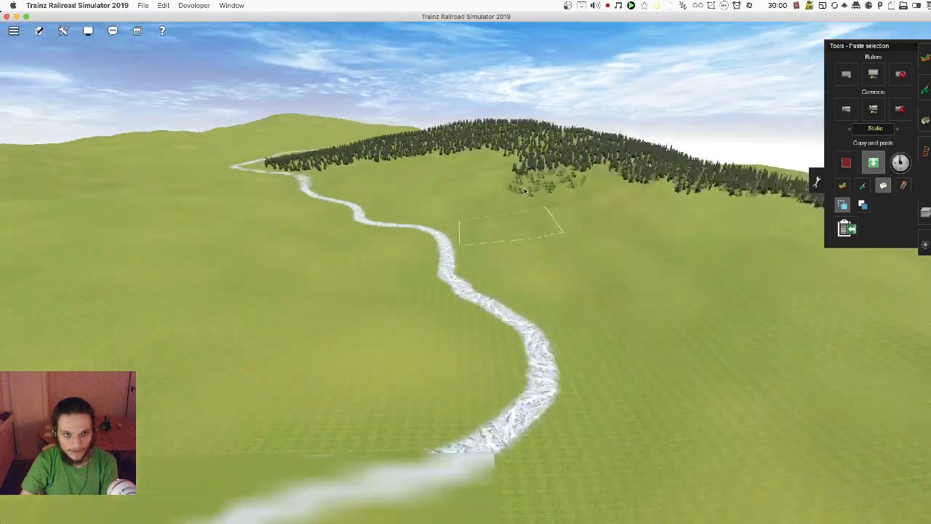
left_click(699, 181)
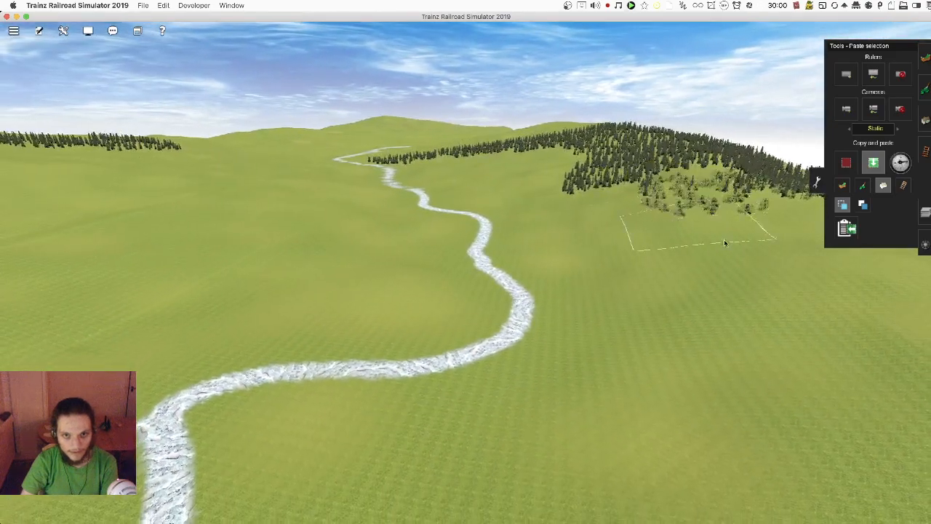
key("Right")
key("Left")
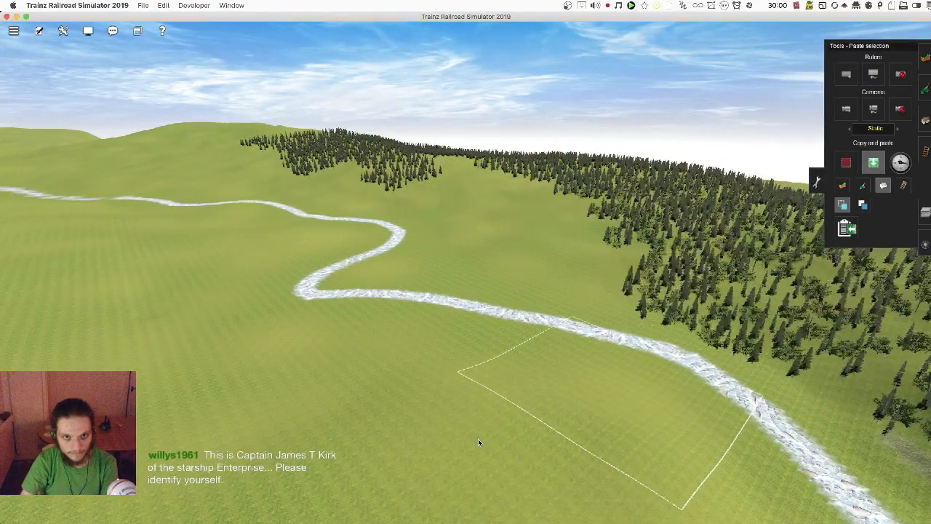
Step: Paste a band of tree patches from the hillside forest across the lower slope beside the river
key("Left")
key("Left")
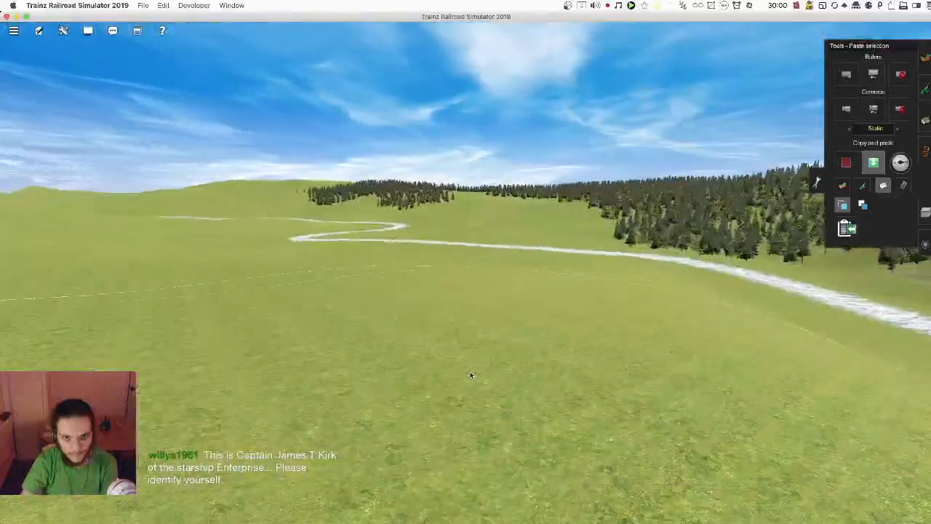
key("Up")
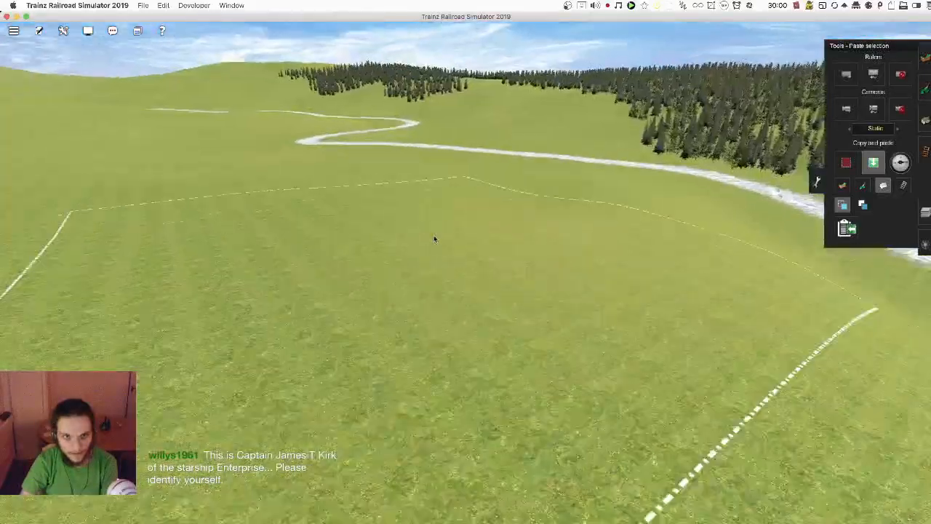
key("w")
key("Right")
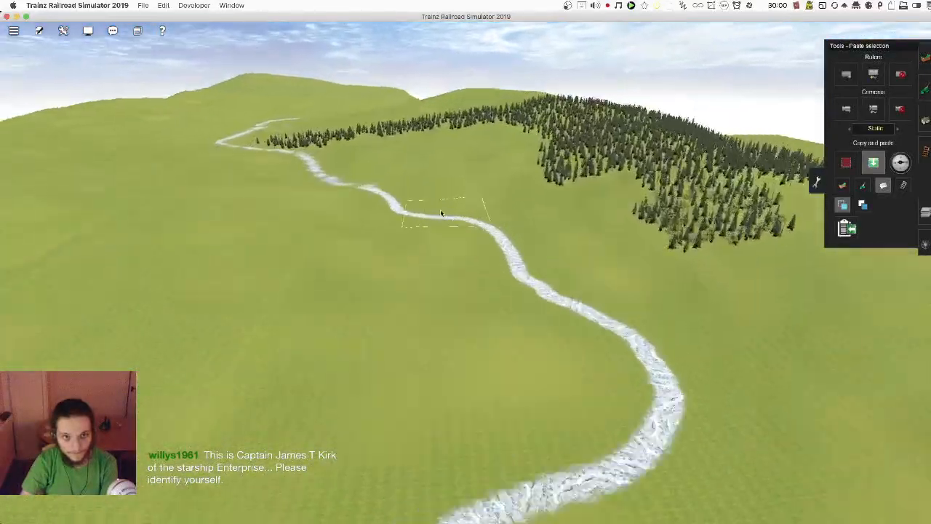
right_click_drag(452, 200, 430, 239)
key("Left")
key("Down")
key("Right")
left_click(732, 250)
left_click(630, 232)
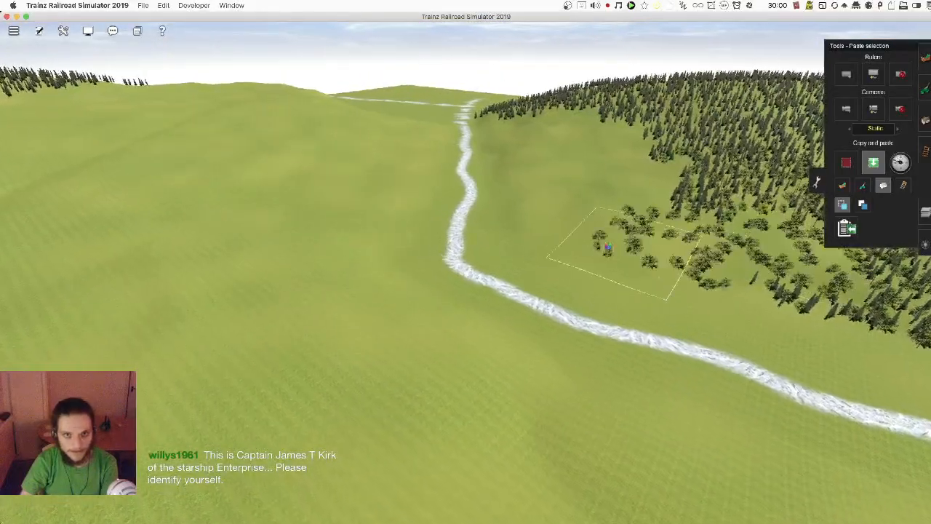
left_click(572, 217)
left_click(539, 190)
right_click(494, 171)
Step: Fill the bare ground between the riverside band and the mountain forest with rotated tree patches
key("Right")
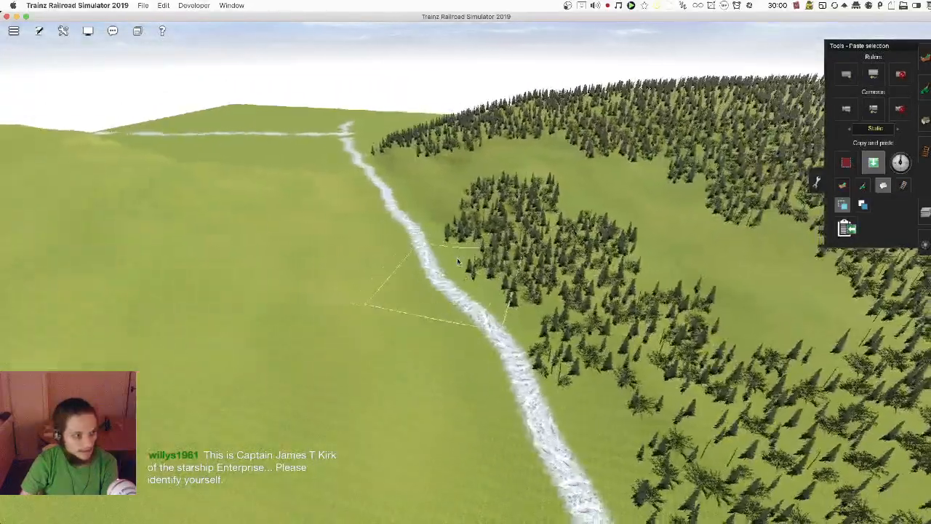
key("Right")
key("Left")
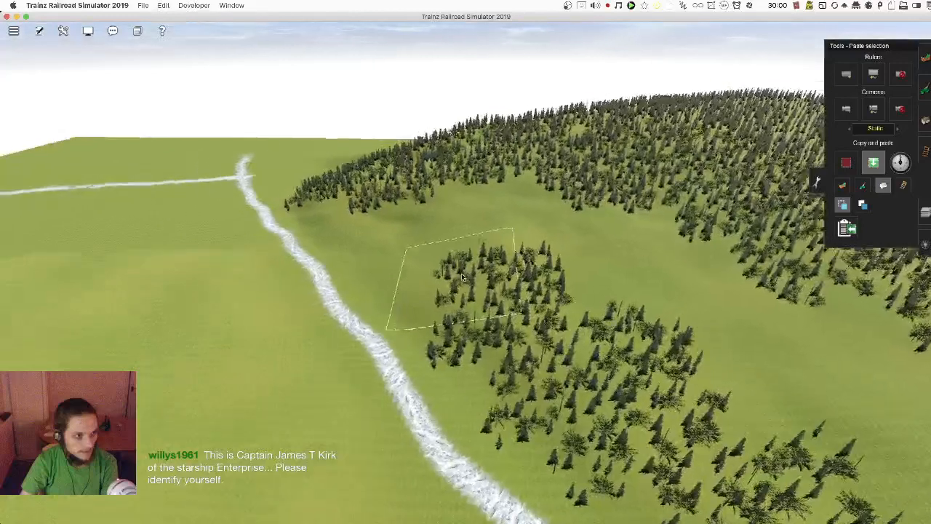
mouse_move(458, 271)
left_mouse_down()
mouse_move(388, 203)
mouse_move(456, 185)
mouse_move(611, 226)
mouse_move(633, 276)
left_mouse_up()
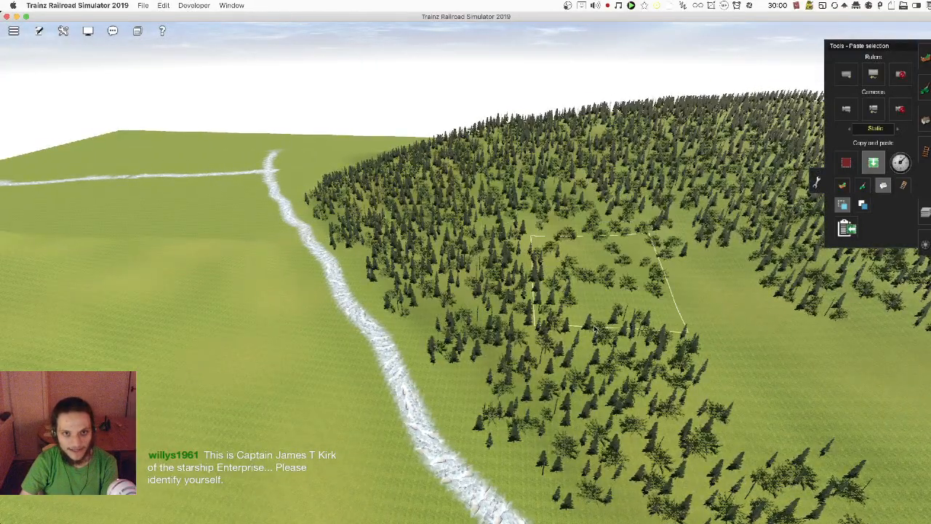
key("Left")
mouse_move(582, 306)
left_mouse_down()
mouse_move(646, 369)
mouse_move(546, 309)
mouse_move(556, 309)
left_mouse_up()
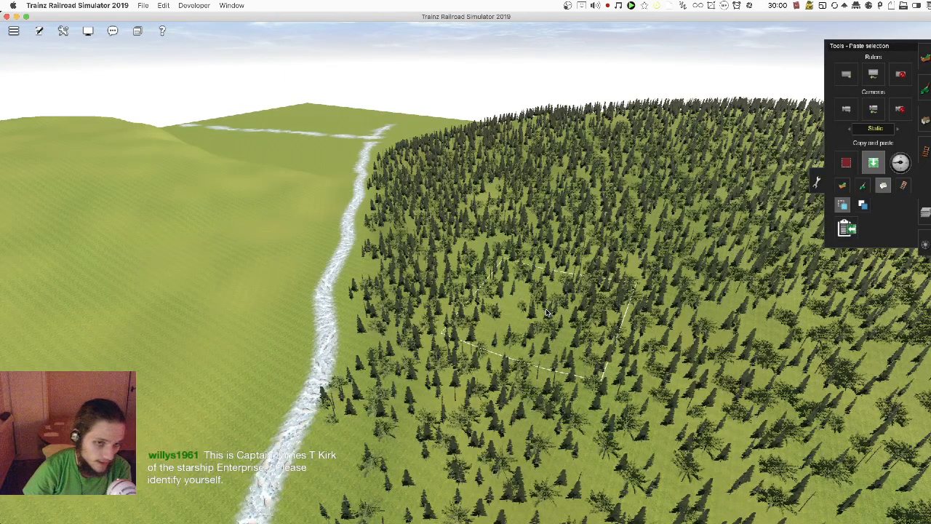
Step: Paste tree patches across the bare slope from the hillside forest to the end of the railway track
right_click_drag(537, 312, 511, 278)
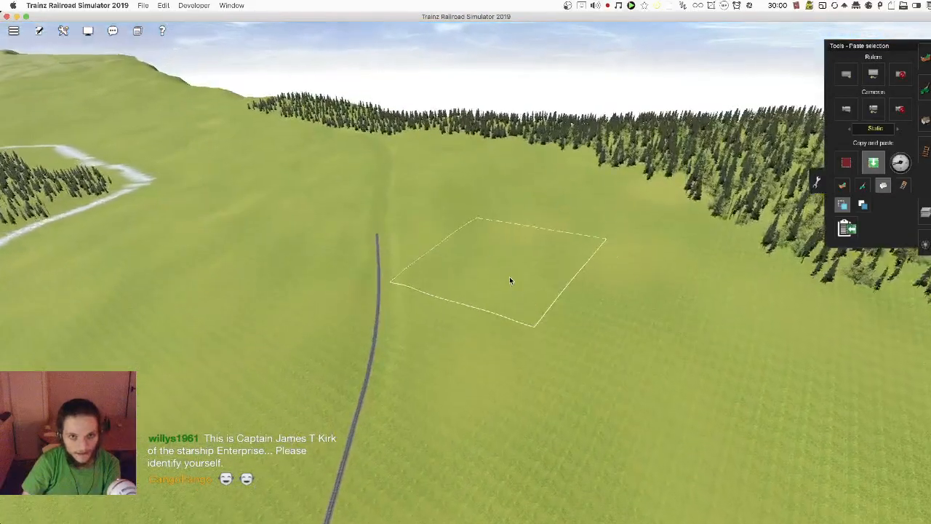
left_click(511, 279)
left_click(761, 267)
left_click(429, 211)
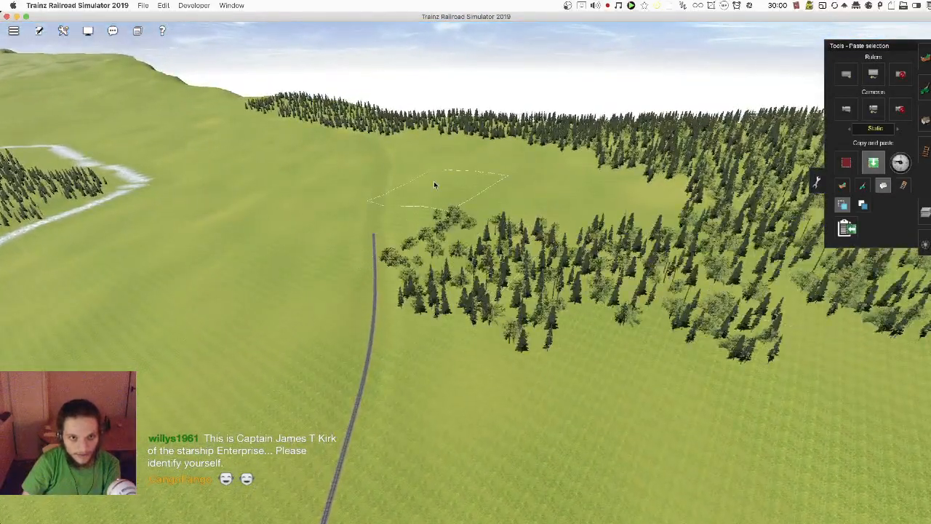
left_click(439, 218)
left_click(440, 226)
left_click(434, 164)
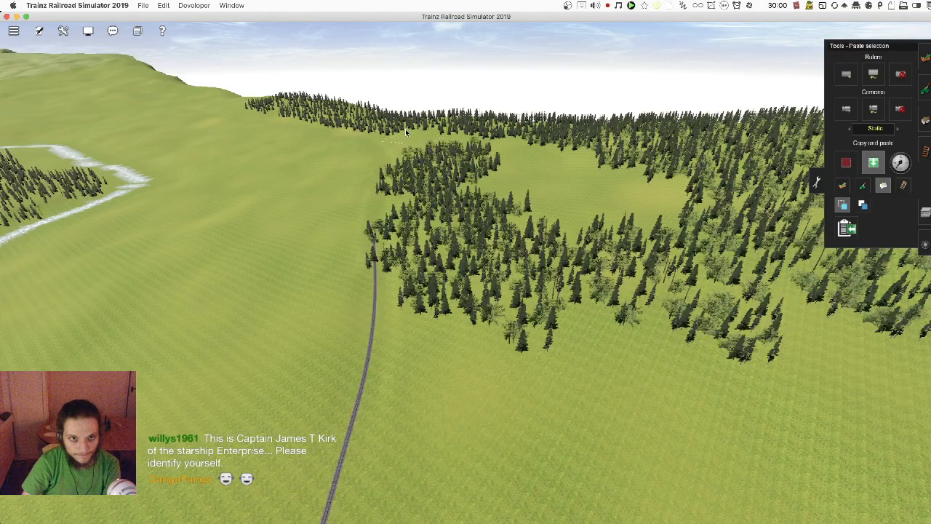
Step: Fill the clearing enclosed between the new trackside trees and the hillside forest with tree patches
left_click(561, 157)
right_click_drag(561, 157, 615, 194)
left_click(615, 194)
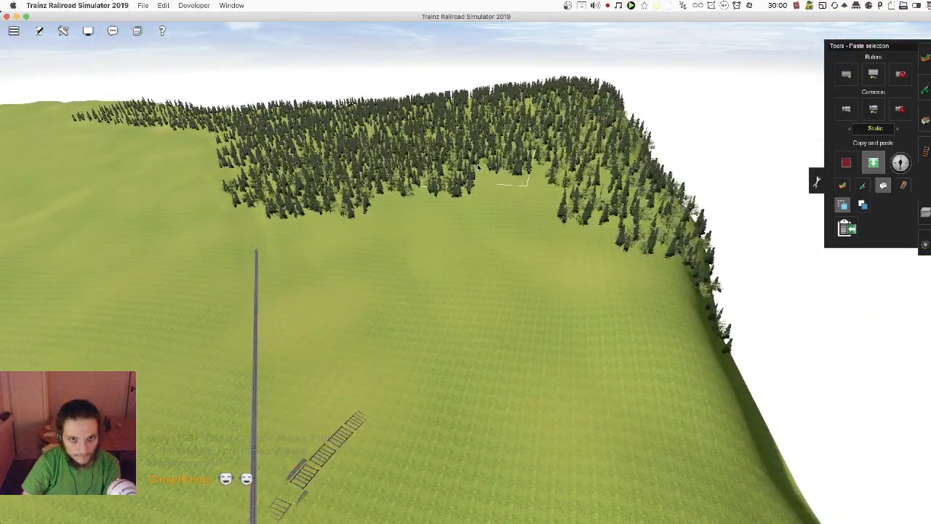
Step: Check the draw distance and detail levels in the video settings
right_click_drag(448, 345, 2, 5)
scroll(435, 273, "up", 2)
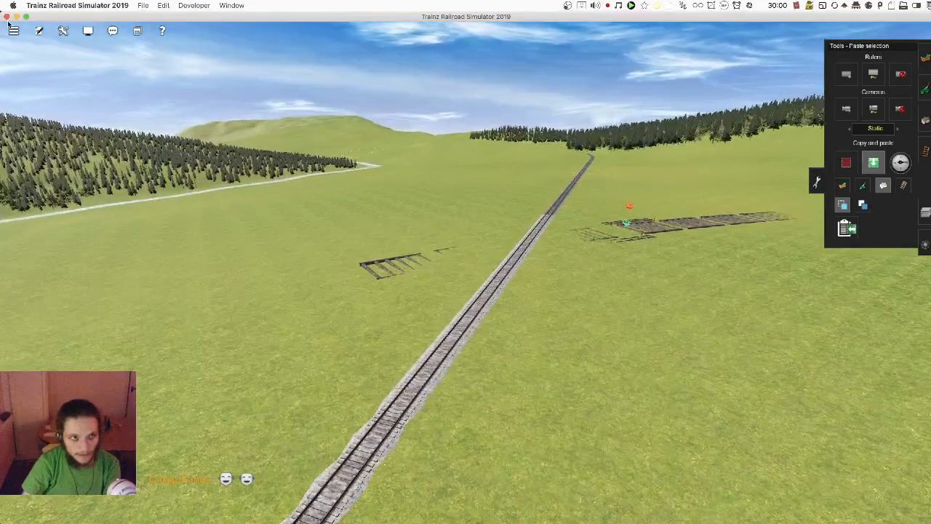
left_click(14, 31)
left_click(23, 55)
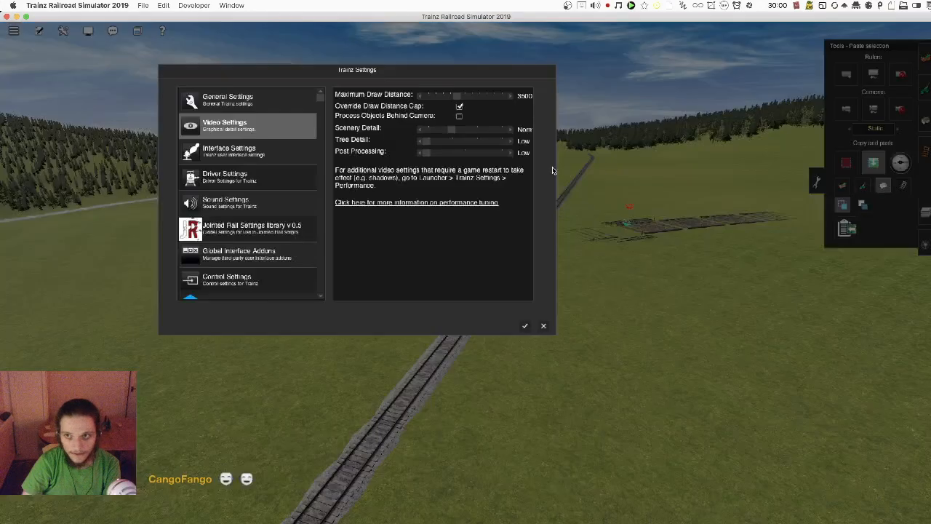
left_click(527, 327)
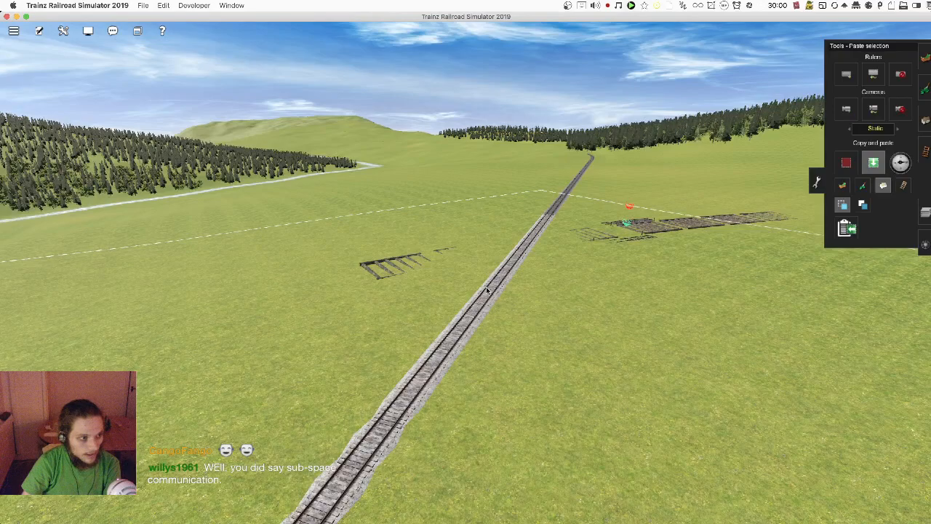
Step: Paste tree patches over the railway track and the open ground below the hillside forest
right_click_drag(399, 312, 515, 262)
left_click(515, 262)
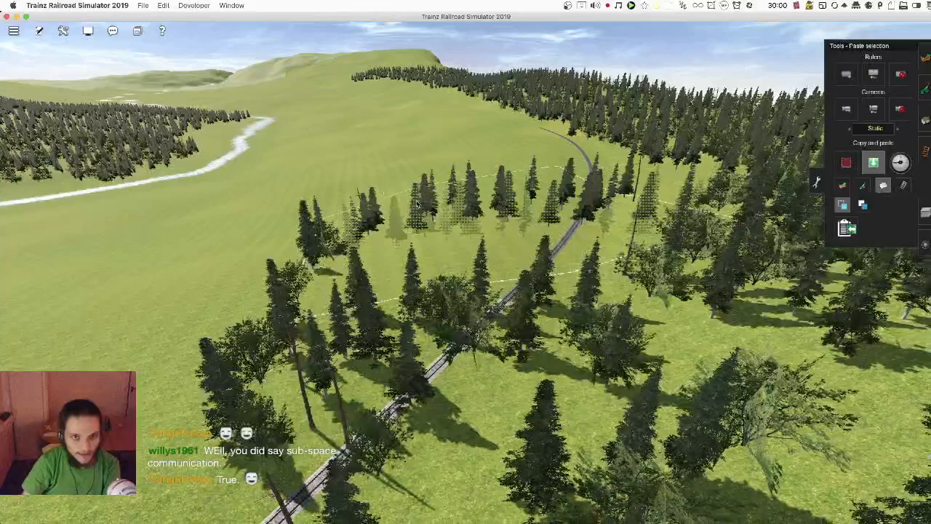
left_click(513, 172)
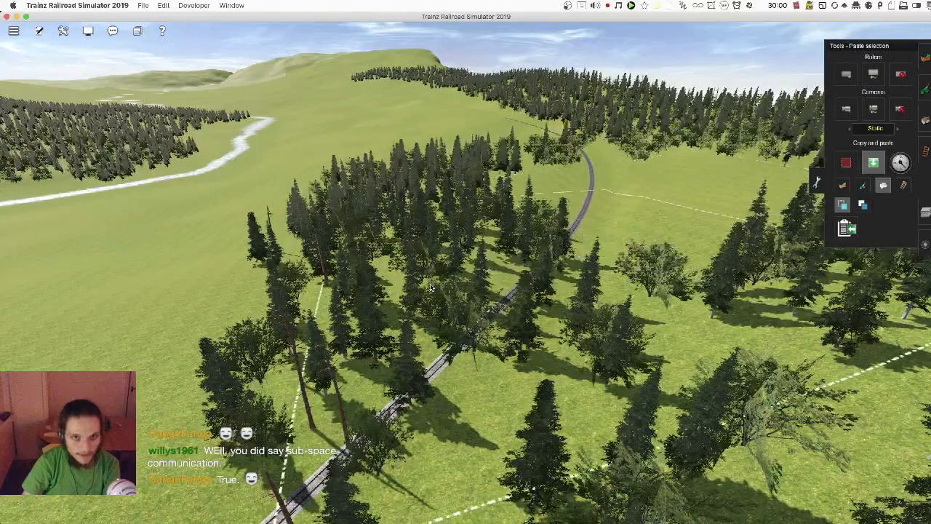
Step: Extend the trackside forest toward the river and fill the gaps around the track with rotated tree patches
scroll(393, 292, "down", 5)
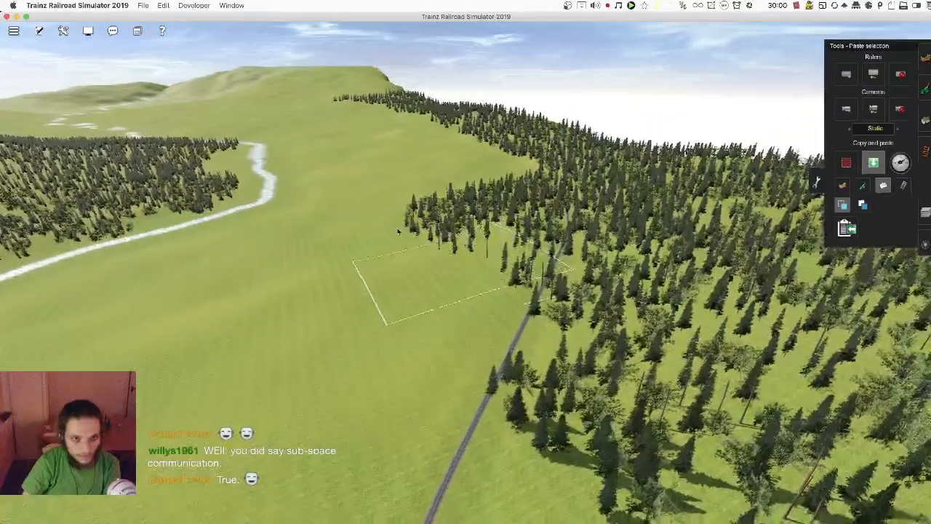
left_click(450, 279)
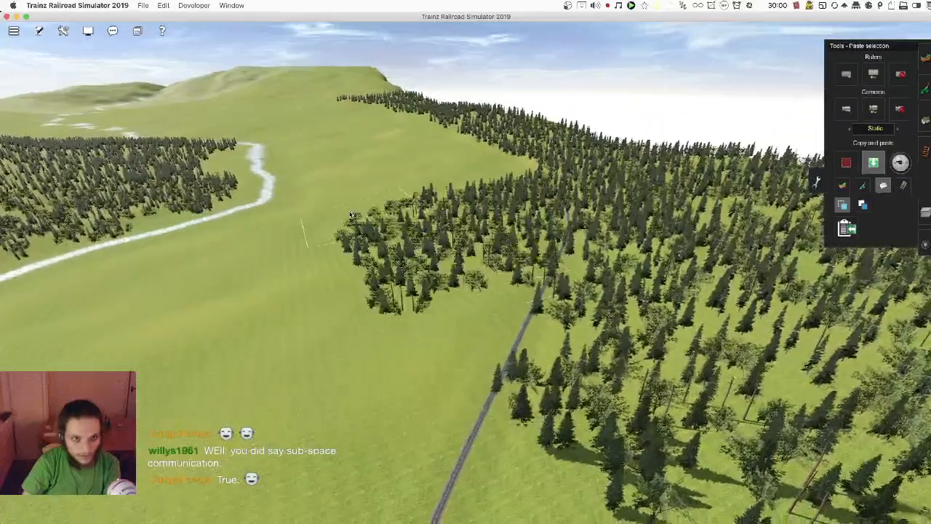
left_click(323, 191)
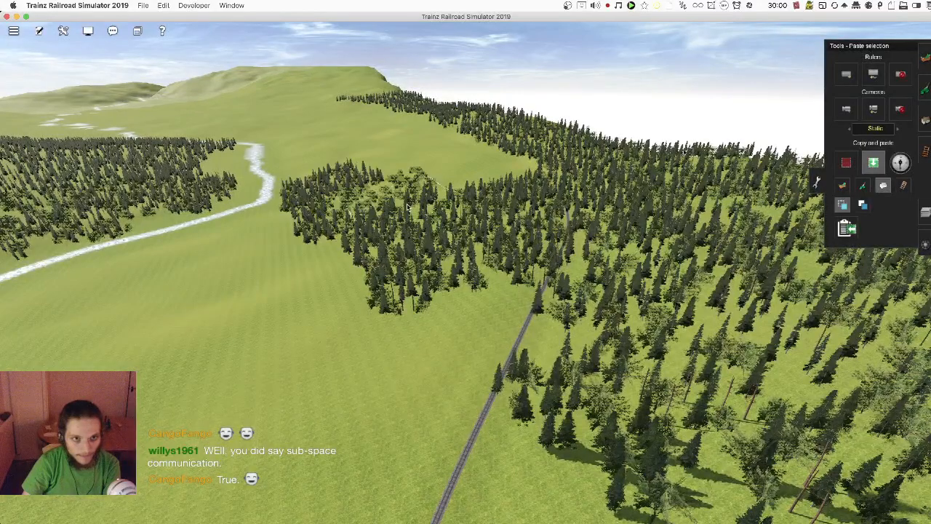
left_click(579, 337)
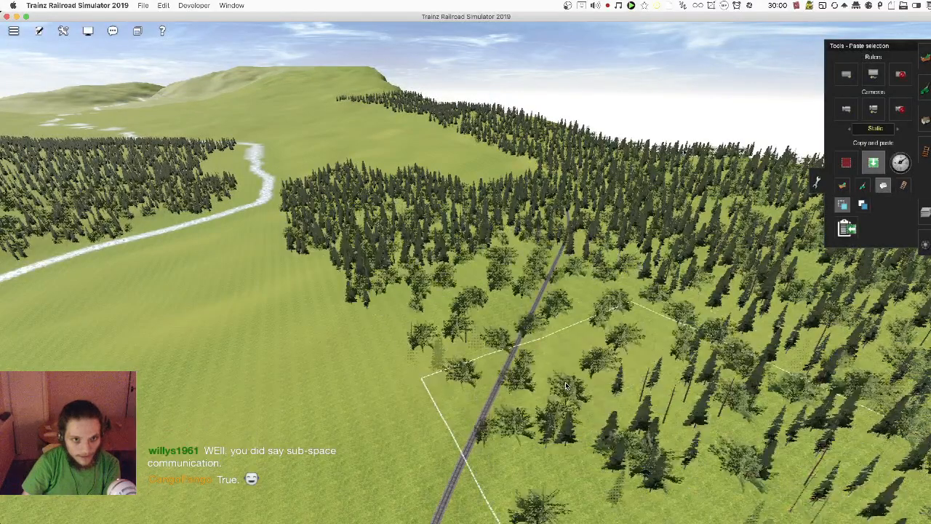
key("Right")
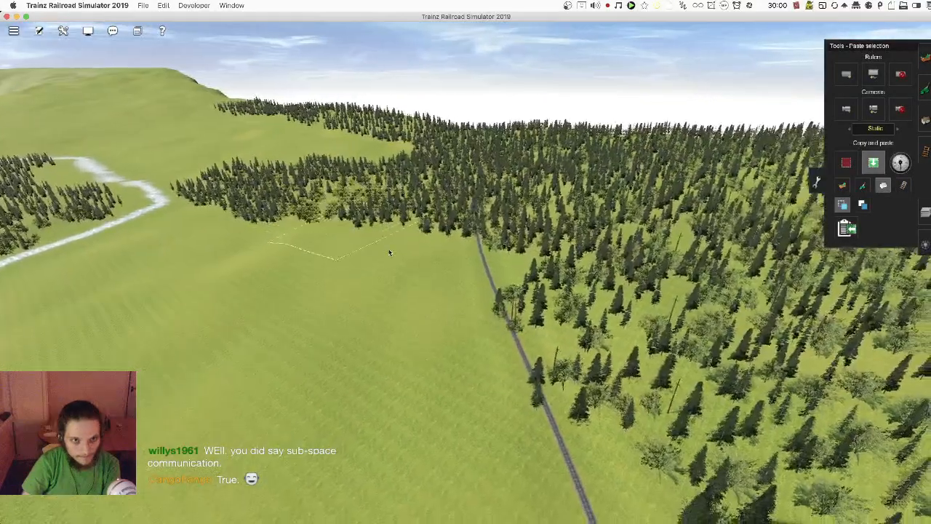
left_click(520, 332)
Step: Travel along the railway track into the forest to examine the tree cover beside the line
right_click(466, 358)
key("Left")
key("Up")
right_click(461, 253)
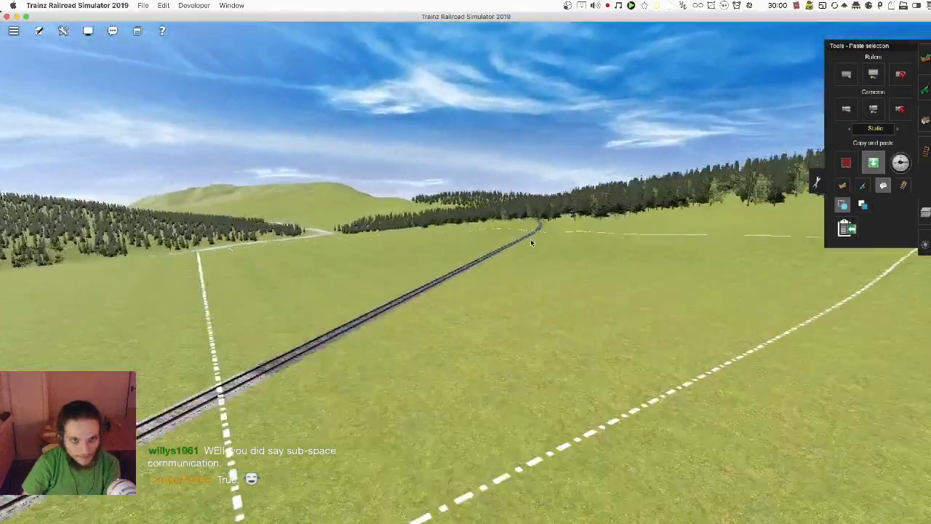
key("Right")
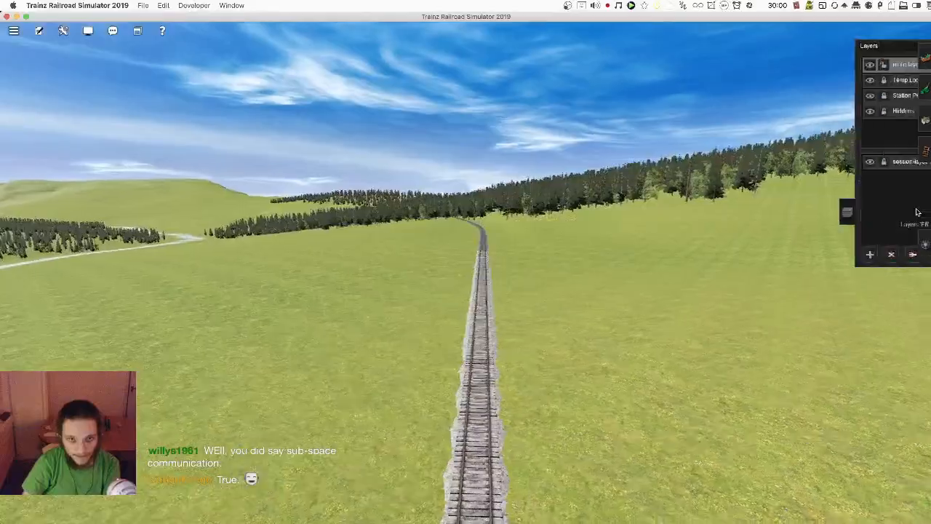
right_click(524, 291)
key("Left")
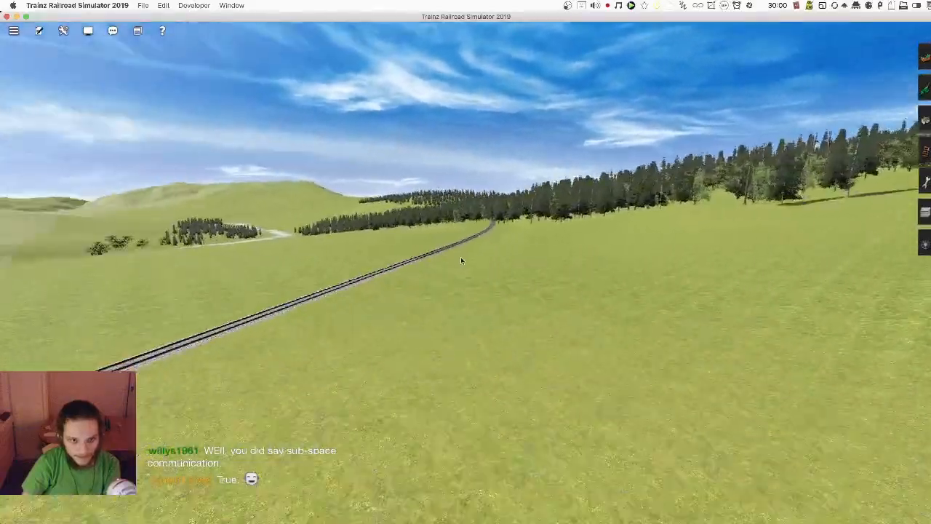
right_click(460, 257)
key("Up")
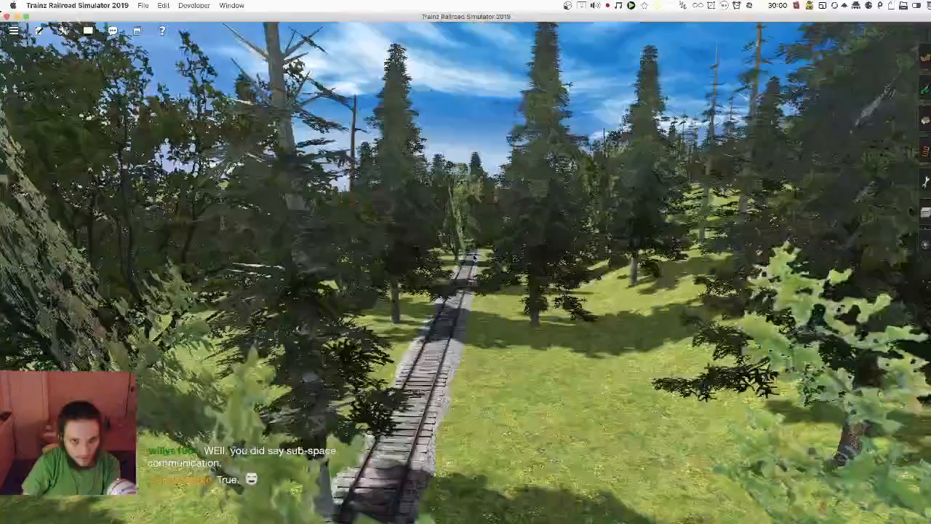
Step: Plant a continuous band of rotated tree patches on the hillside next to the curving railway track
right_click_drag(474, 257, 902, 171)
left_click(922, 179)
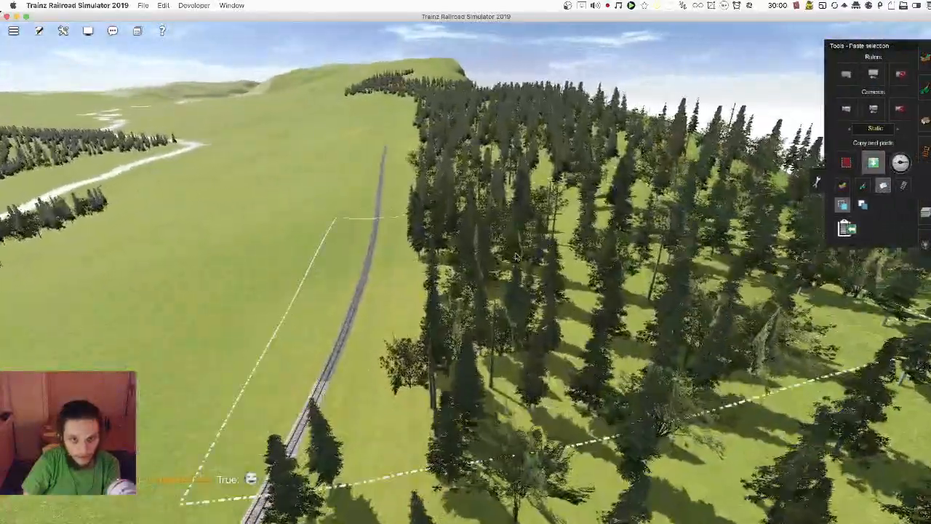
left_click(488, 222)
right_click(484, 184)
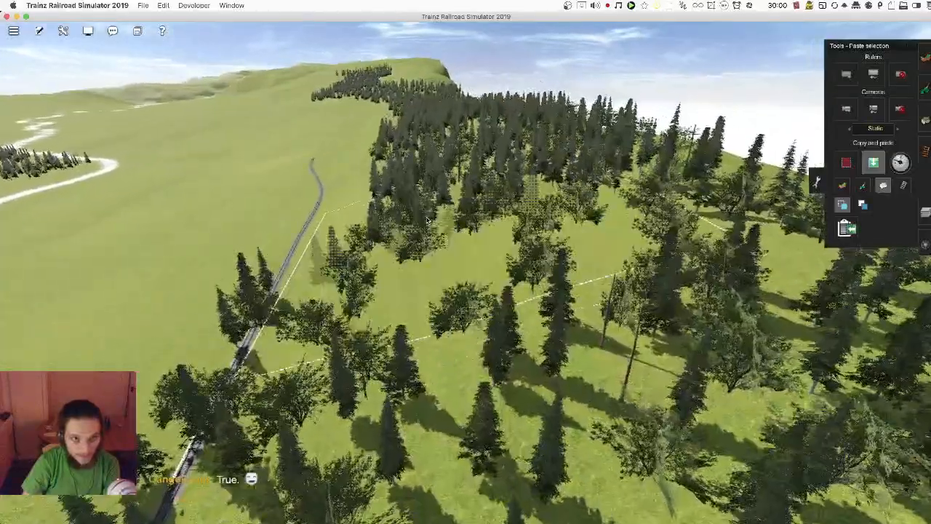
left_click(481, 209)
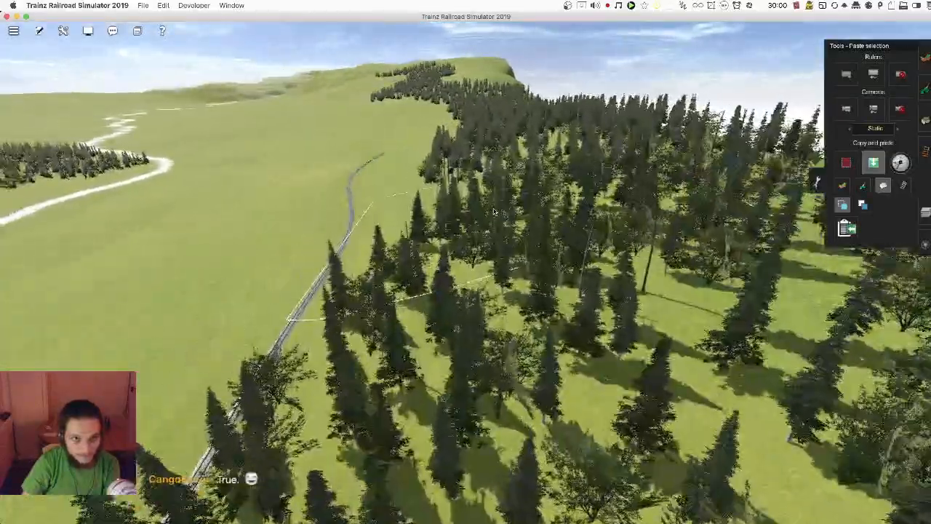
left_click(457, 169)
right_click(454, 182)
left_click(470, 254)
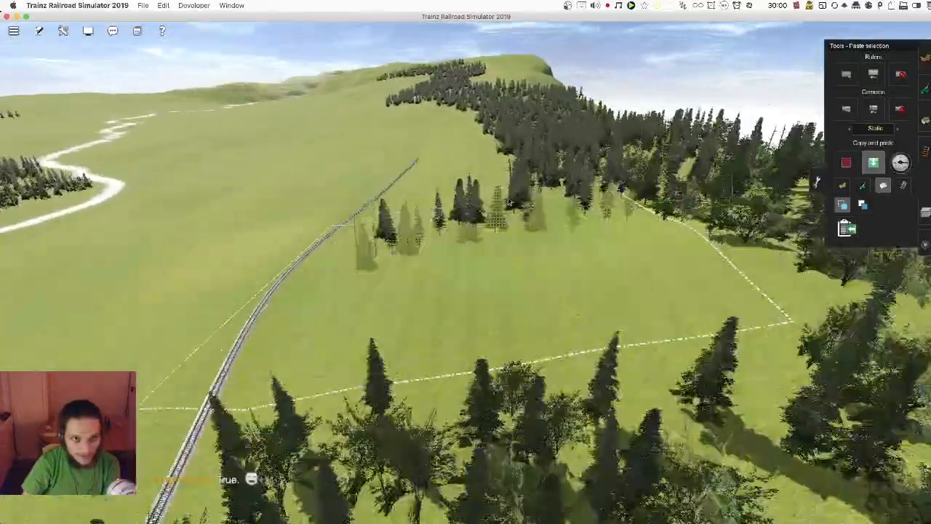
right_click(495, 176)
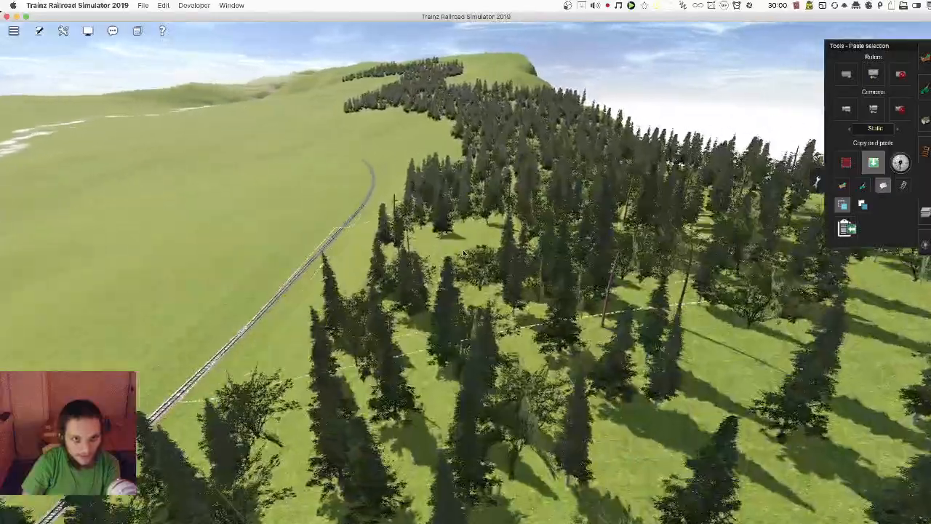
left_click(473, 240)
right_click(454, 135)
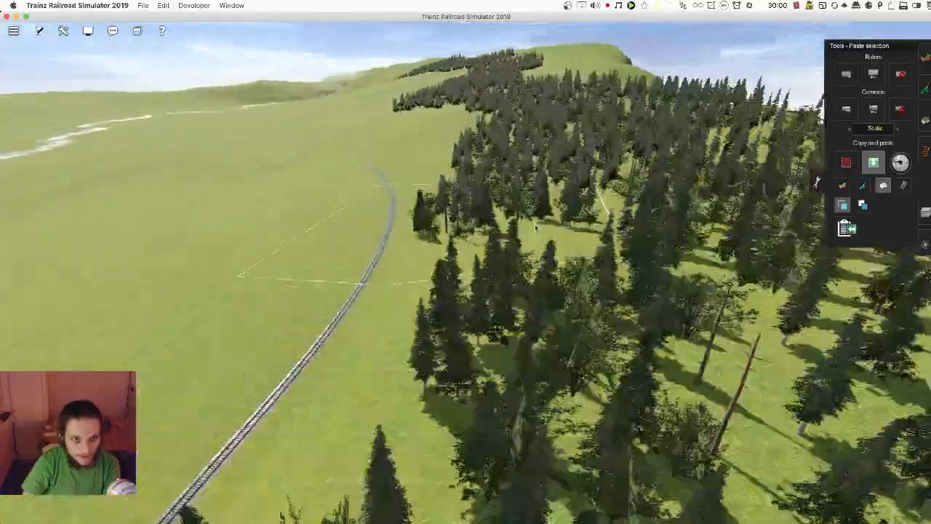
scroll(544, 253, "down", 5)
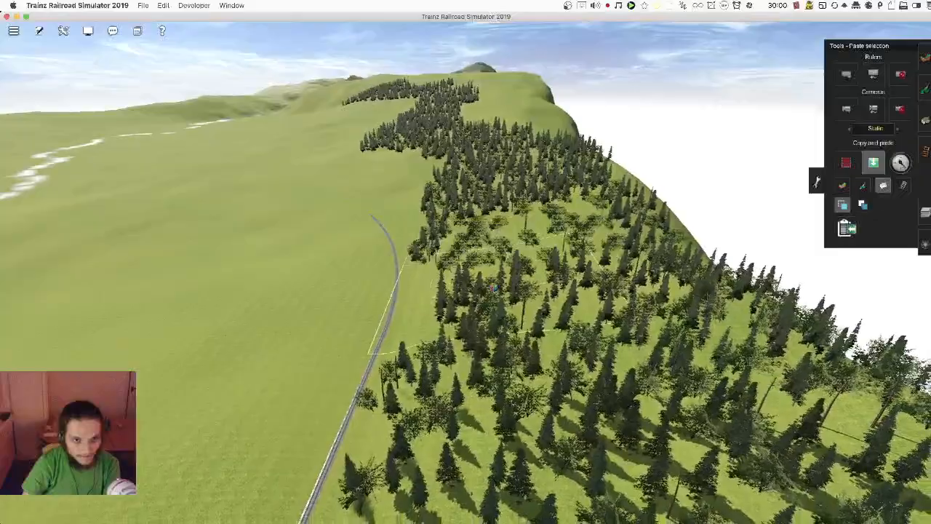
Step: Cover the bare slope between the track bend and the hillside forest with more tree patches
right_click(403, 228)
key("Down")
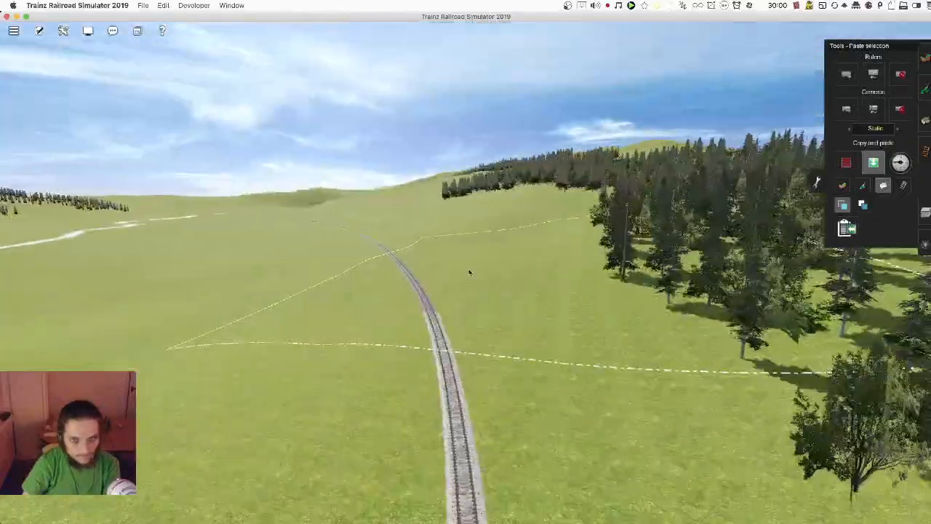
key("Up")
right_click(422, 264)
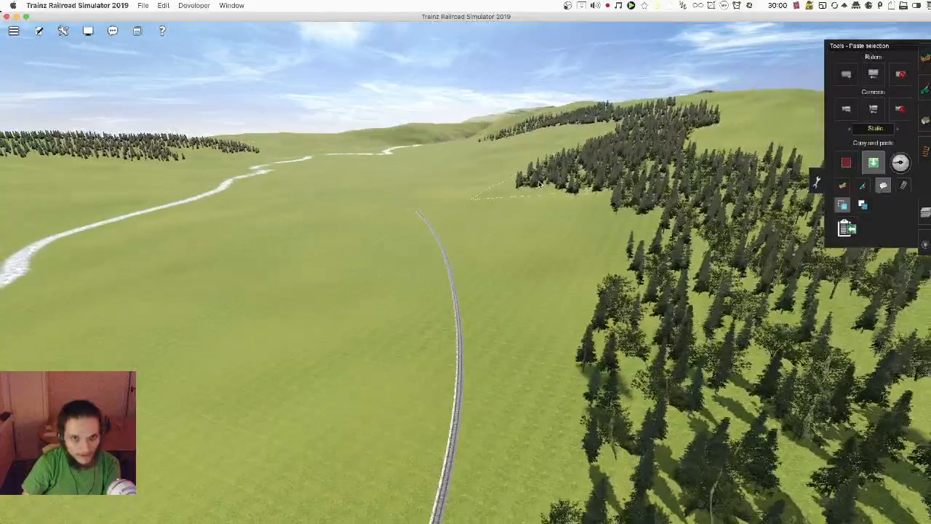
left_click(553, 249)
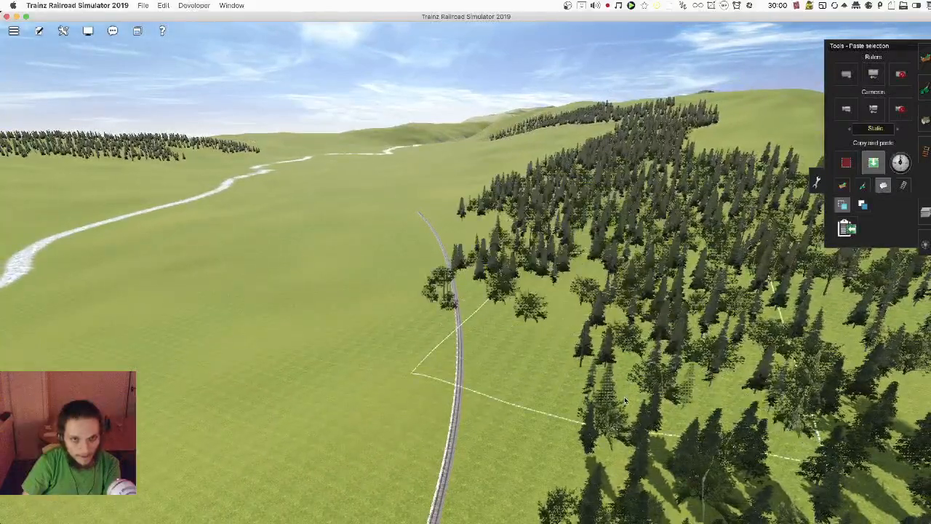
key("Right")
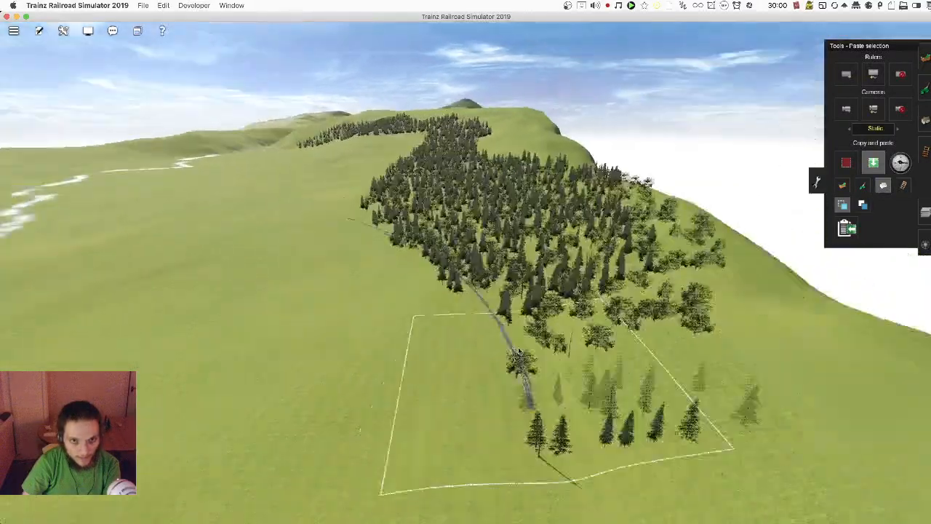
Step: Paste a block of tree patches over the track and adjacent slope farther along the open valley
key("Left")
key("w")
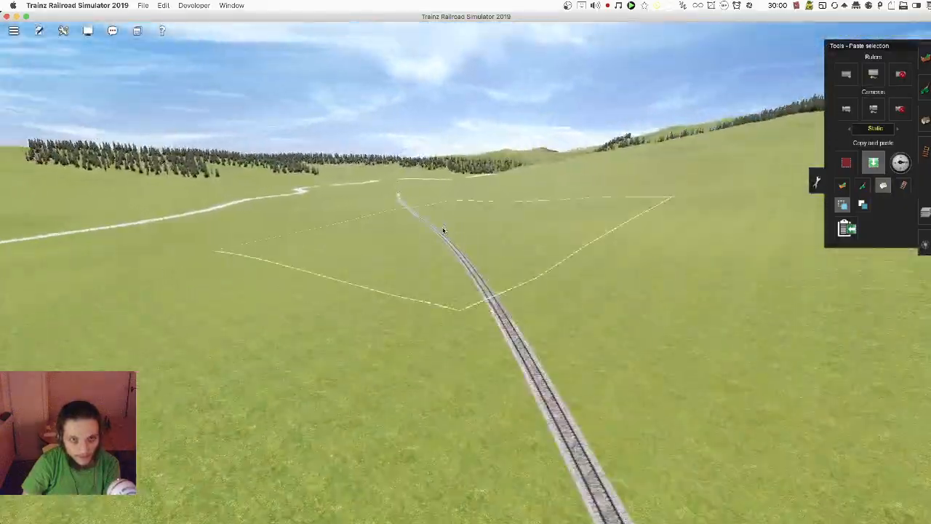
key("w")
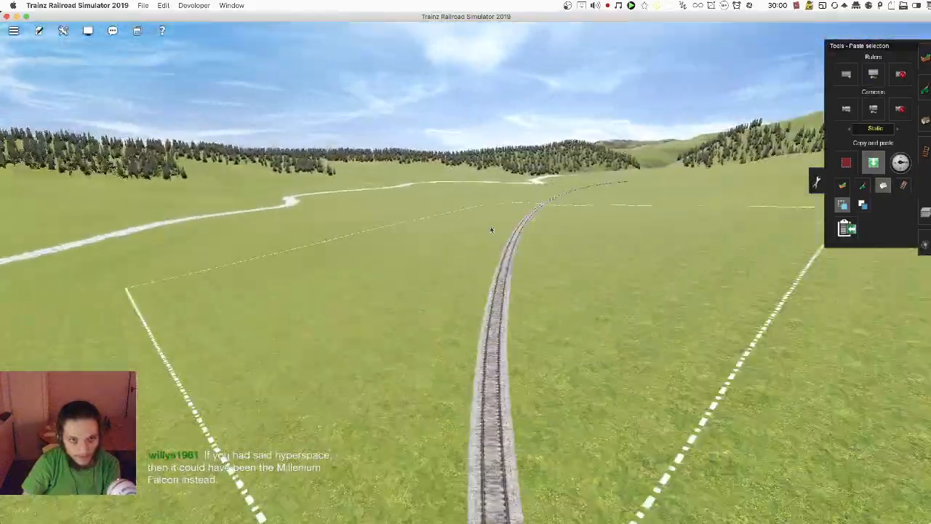
key("w")
key("Right")
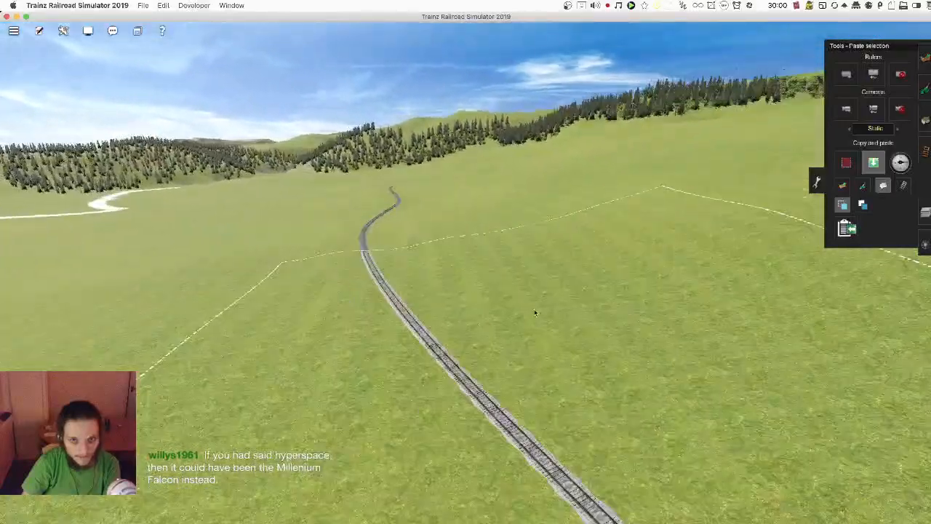
key("Right")
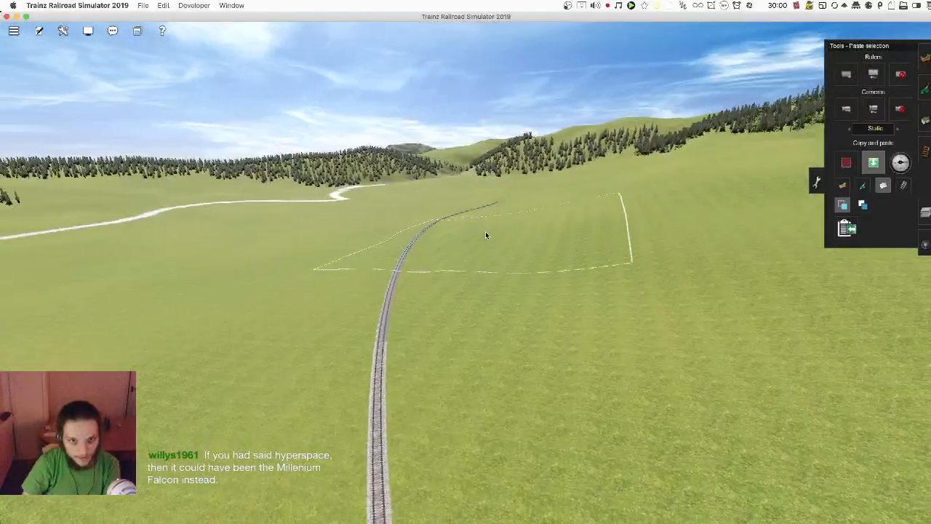
left_click(517, 218)
left_click(459, 290)
scroll(489, 288, "down", 3)
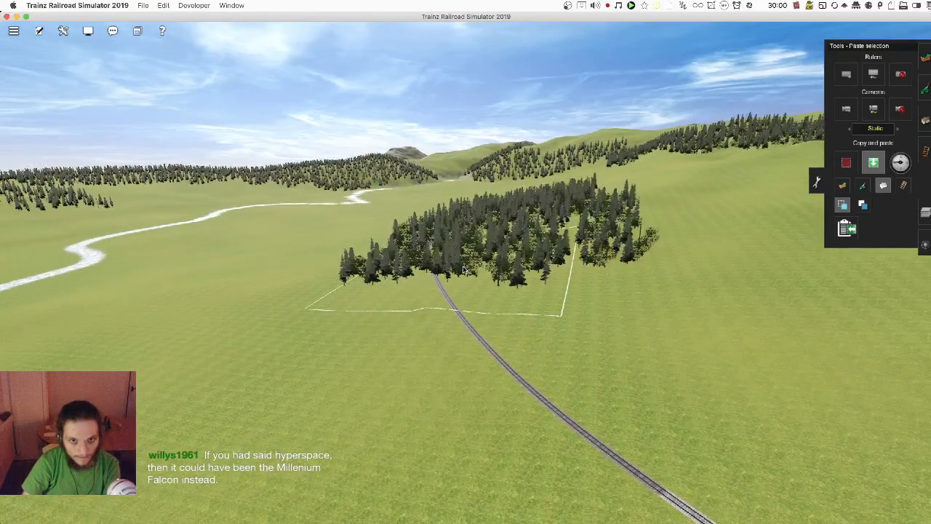
scroll(453, 248, "up", 5)
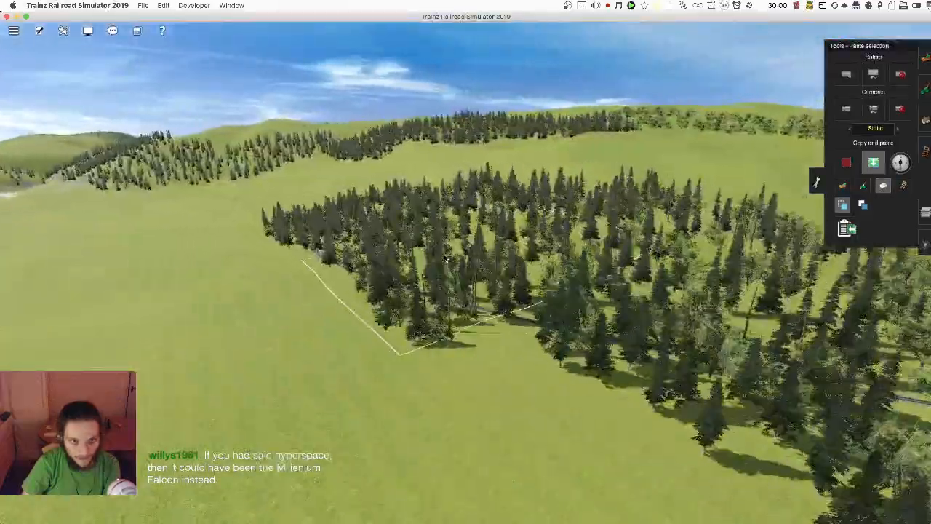
Step: Extend the mixed forest with rotated tree patches across the bare hillside above the open railway valley, and save the route
right_click(399, 260)
scroll(387, 277, "up", 5)
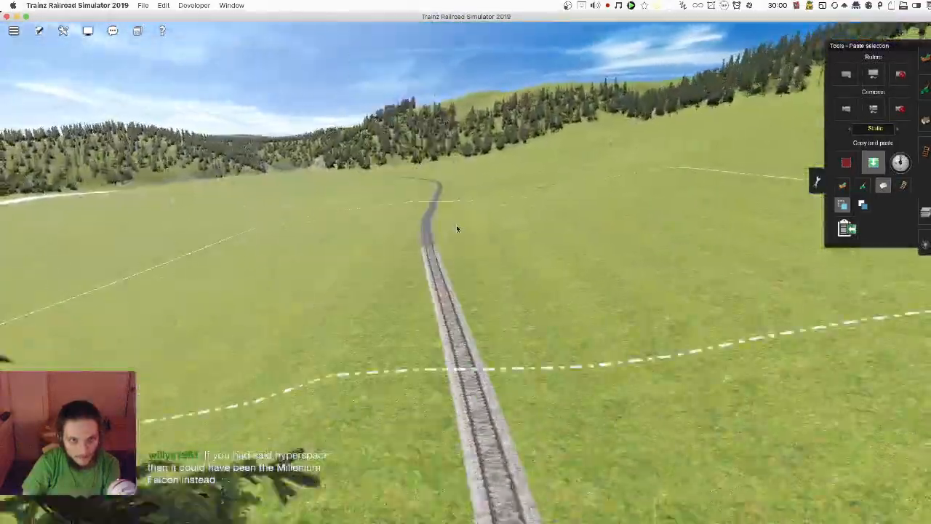
scroll(479, 222, "down", 5)
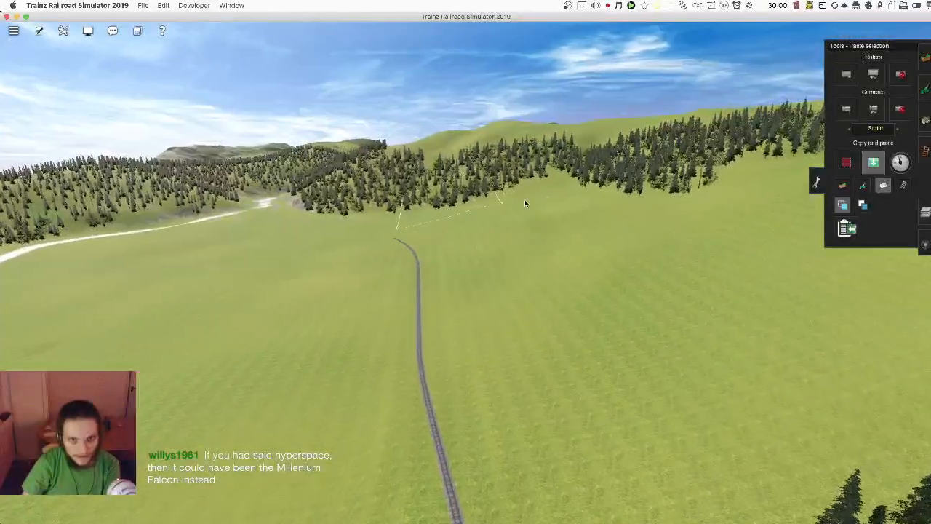
scroll(566, 265, "down", 5)
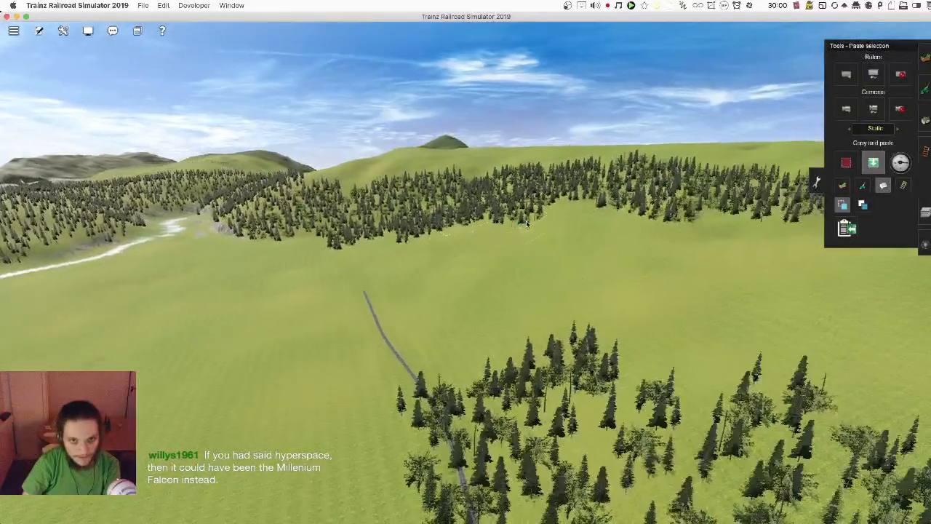
key("Left")
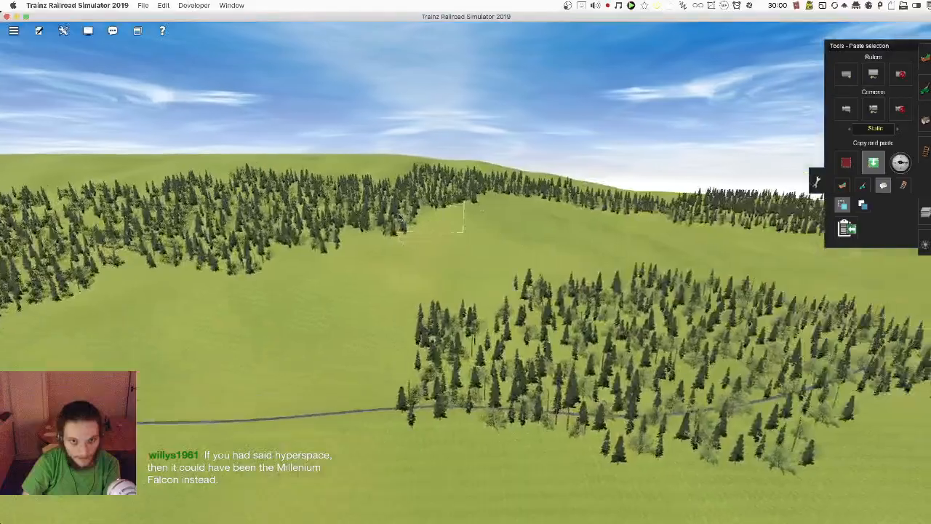
key("Up")
key("Left")
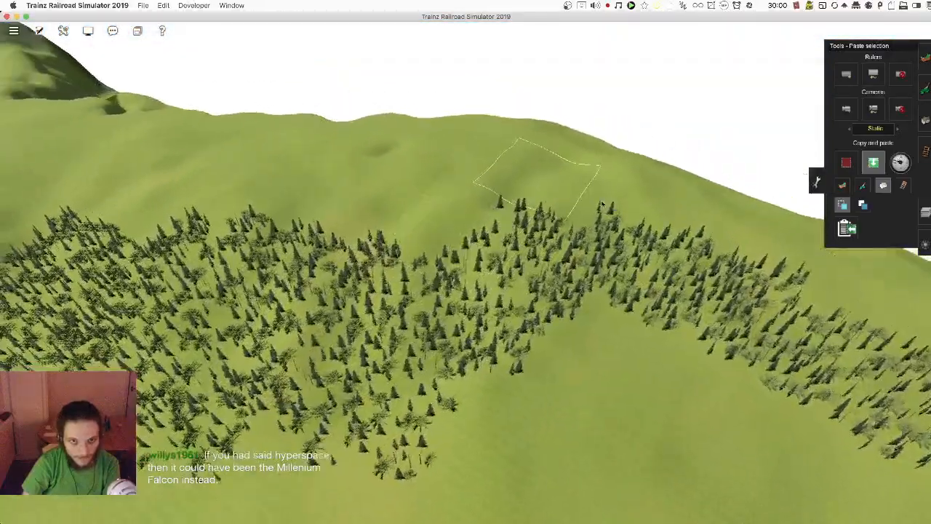
left_click(541, 182)
key("Right")
key("super+s")
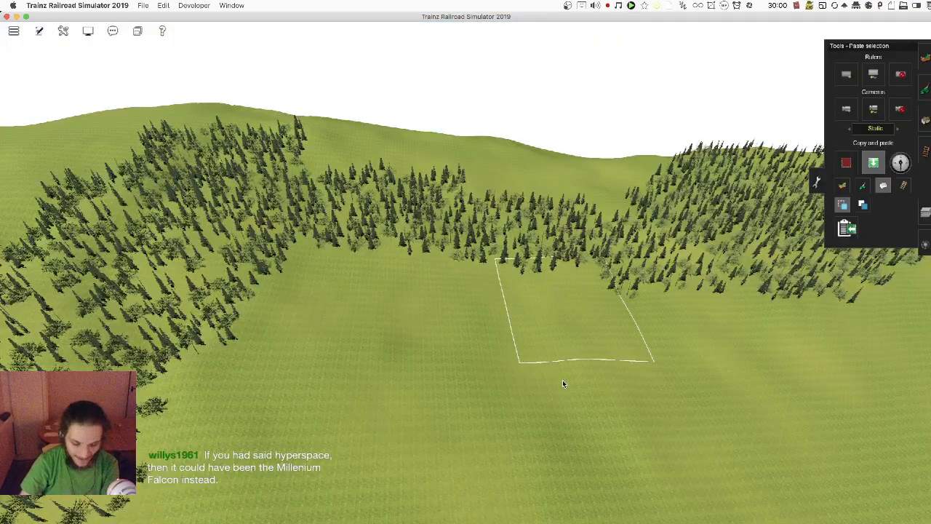
Step: Cover the bare strip between the hillside forest and the steep terrain edge with rotated tree patches
key("Right")
key("Left")
key("Left")
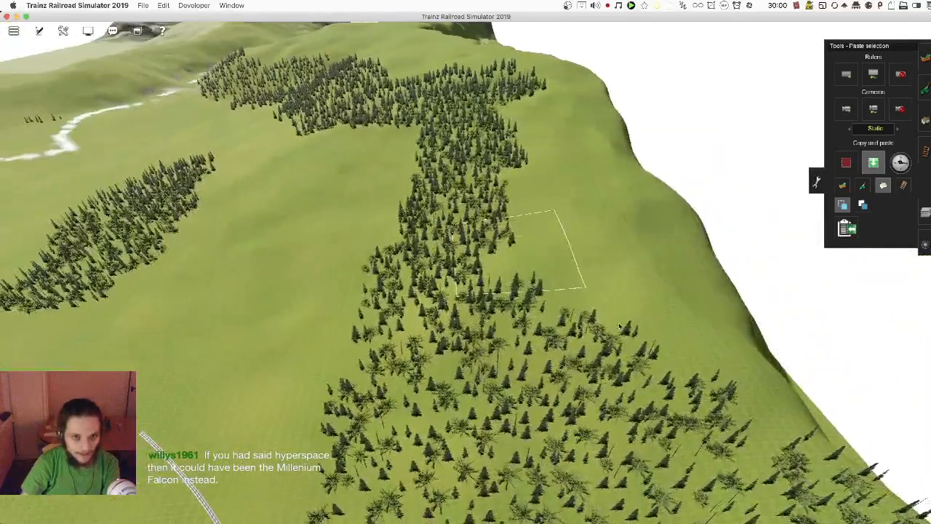
left_click(619, 327)
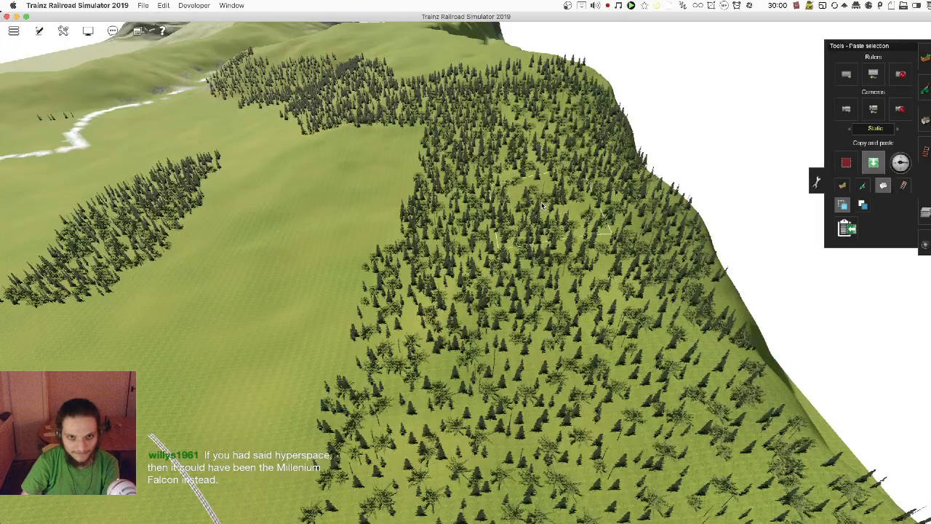
Step: Extend the tree patches along the terrain edge onto the bare plateau overlooking the river valley
right_click(537, 129)
key("Left")
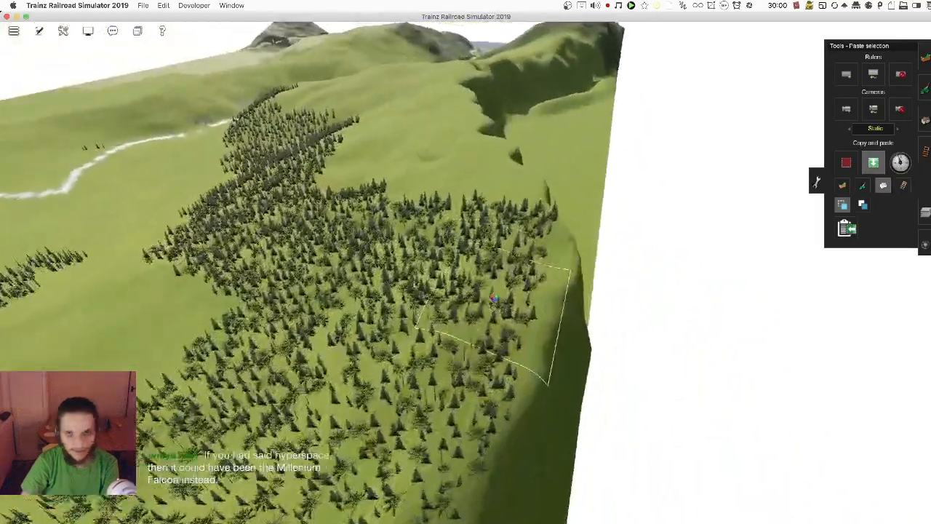
right_click(419, 175)
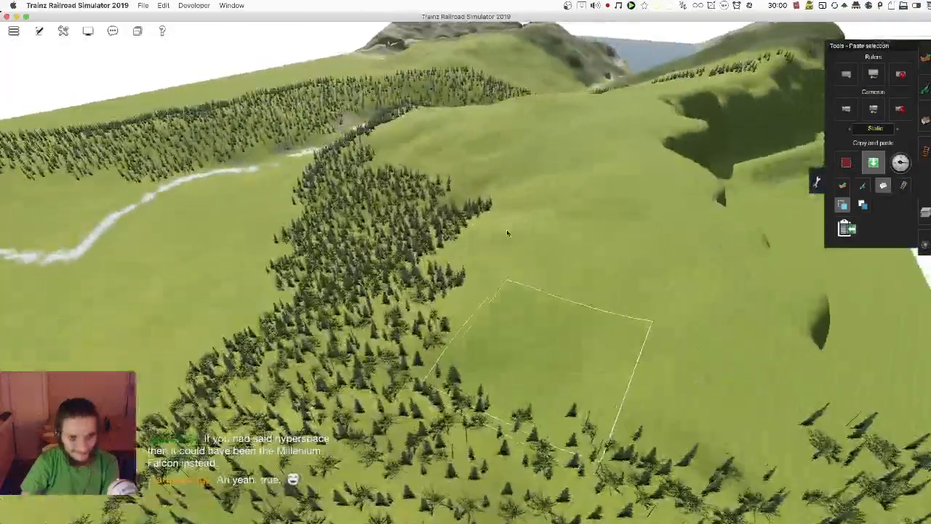
right_click(458, 171)
key("Left")
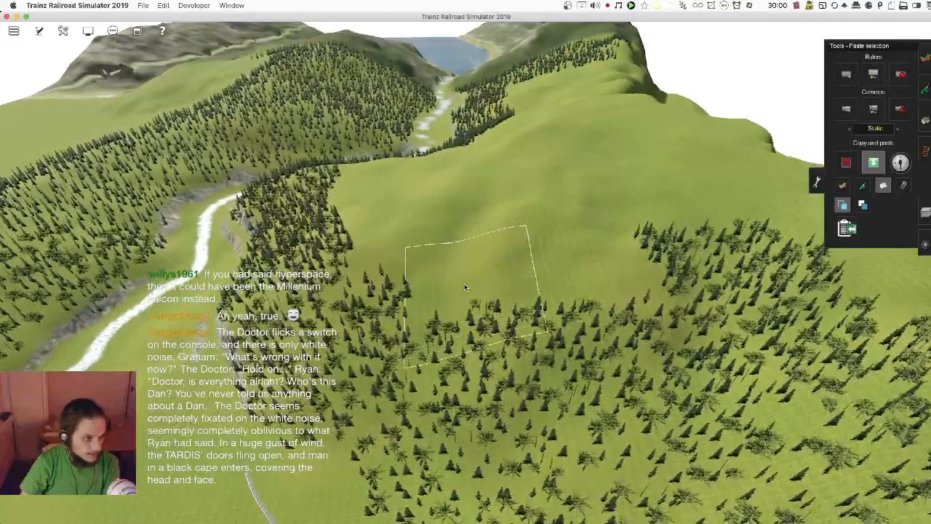
Step: Plant rotated tree patches over the bare slope above the river bend, up to the crest of the hill
left_click(524, 289)
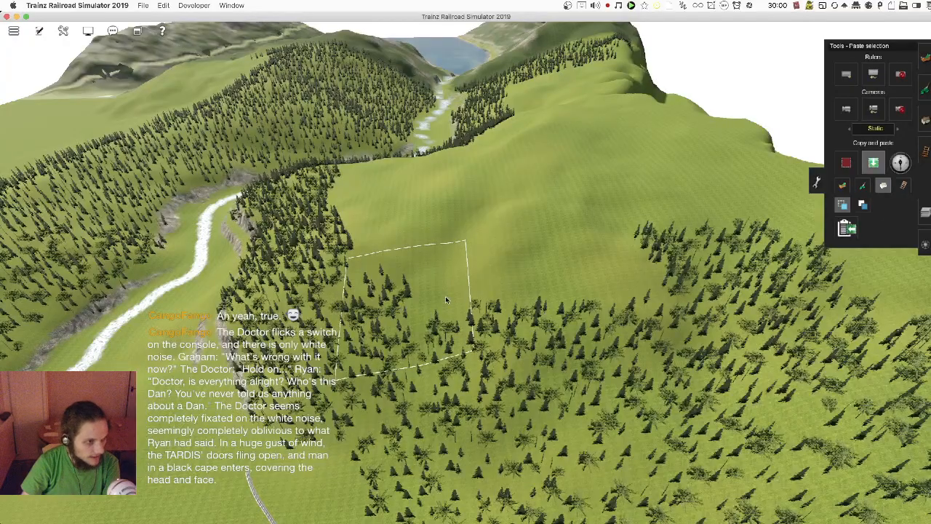
key("Right")
key("Right")
key("Right")
key("Right")
key("Right")
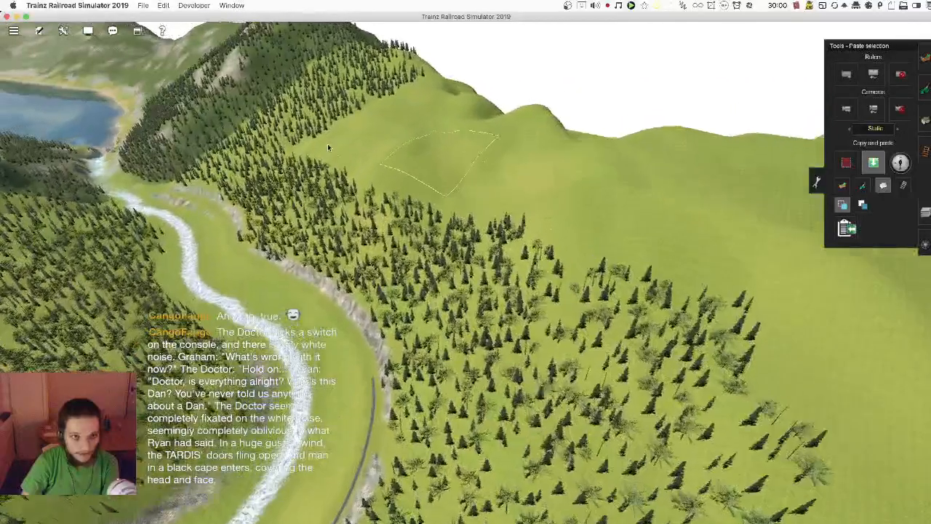
key("Right")
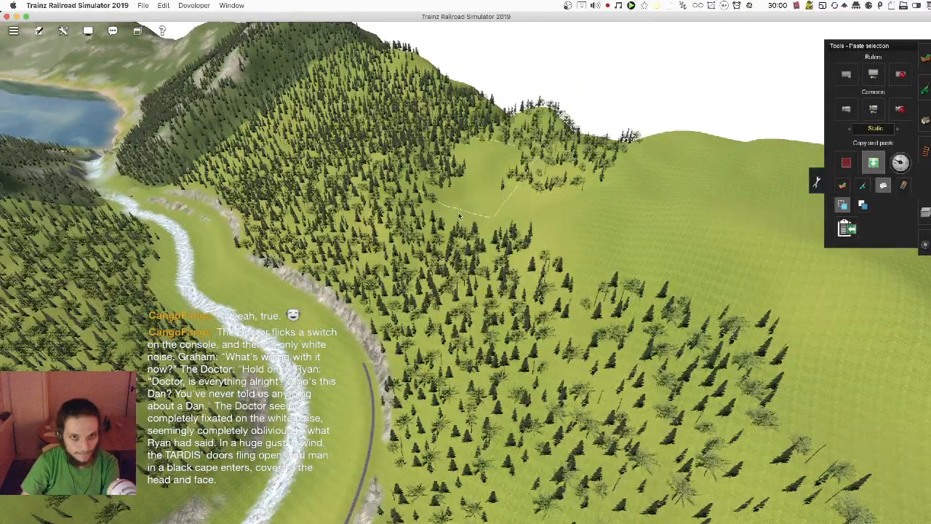
Step: Fill the bare plateau between the riverside forest and the steep terrain edge with rotated tree patches, including its central clearing
key("Right")
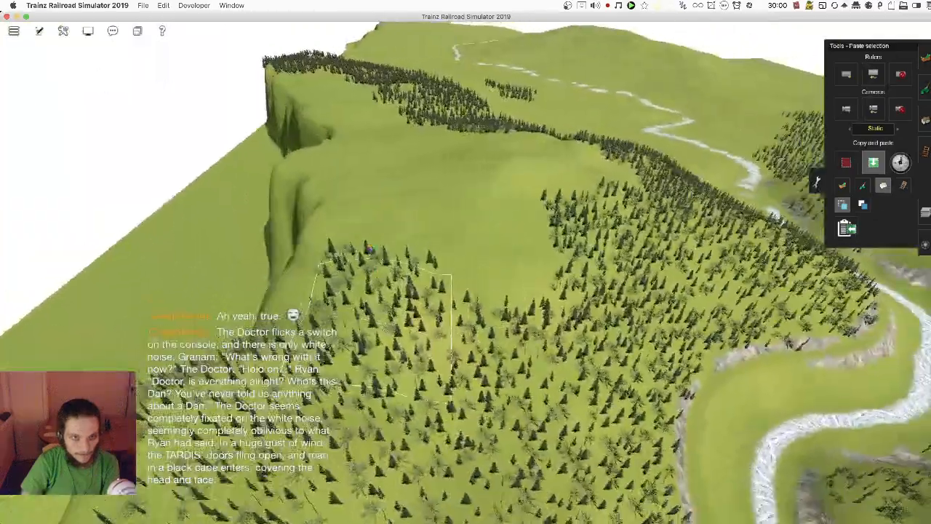
key("Right")
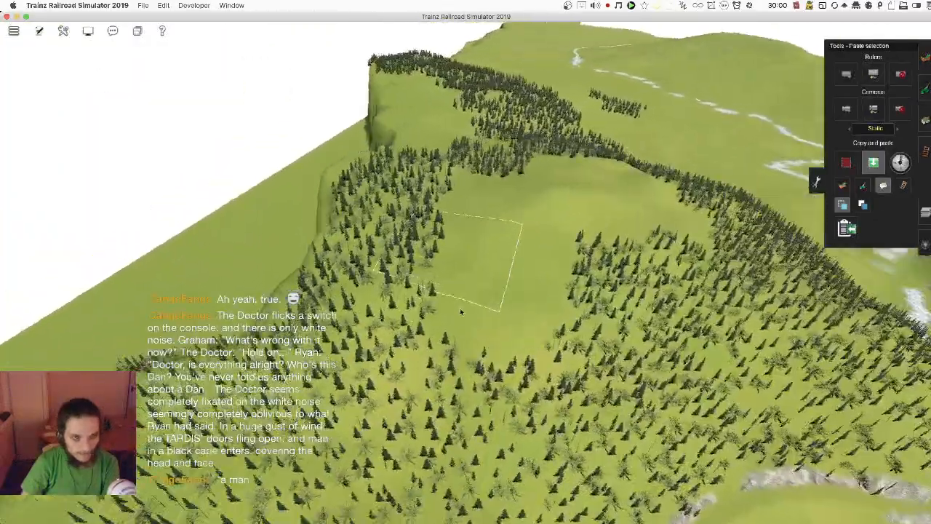
key("Right")
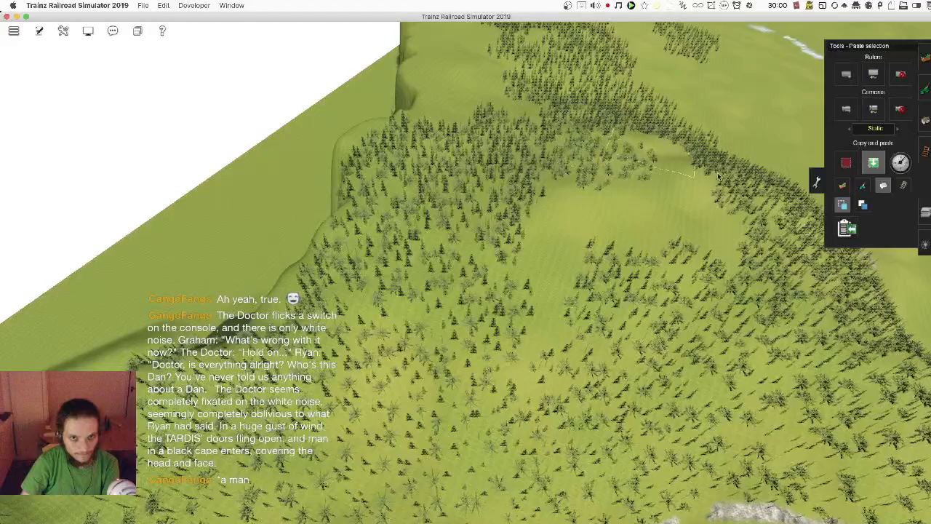
key("Right")
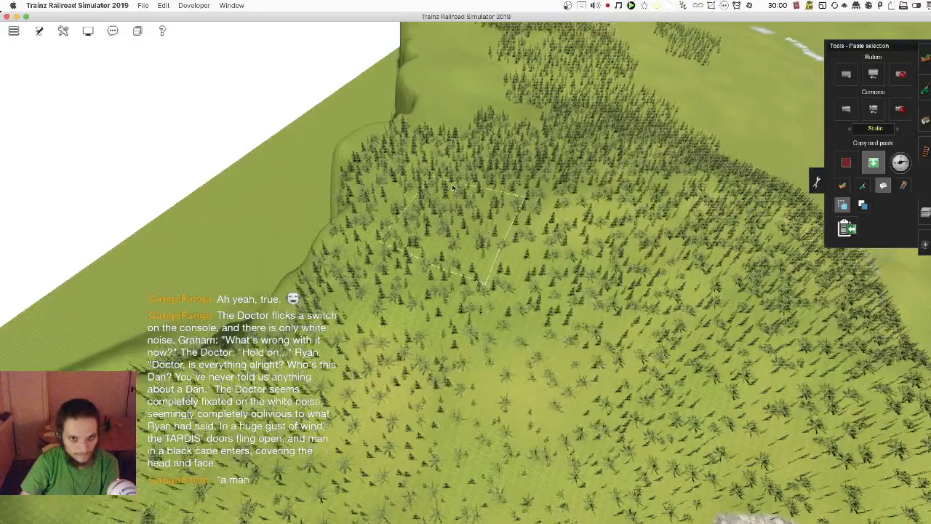
key("Right")
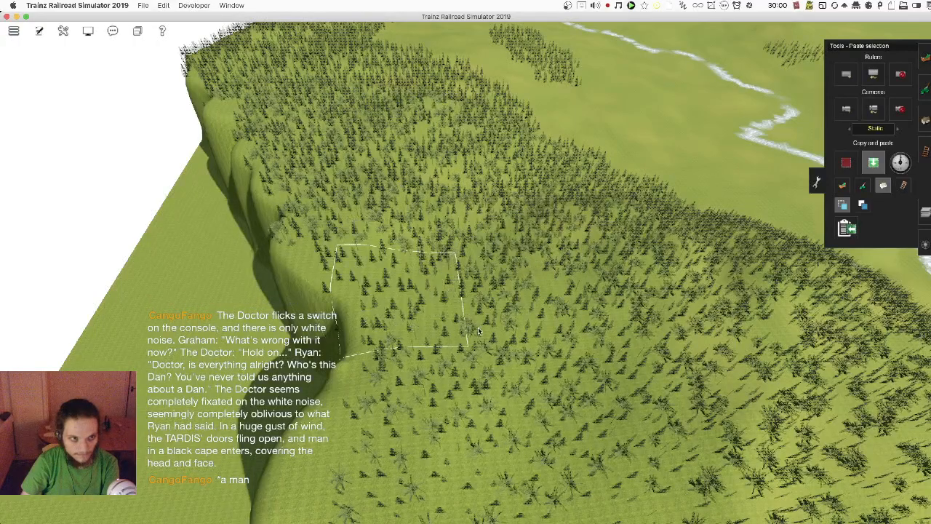
key("Right")
key("Down")
key("Right")
key("Up")
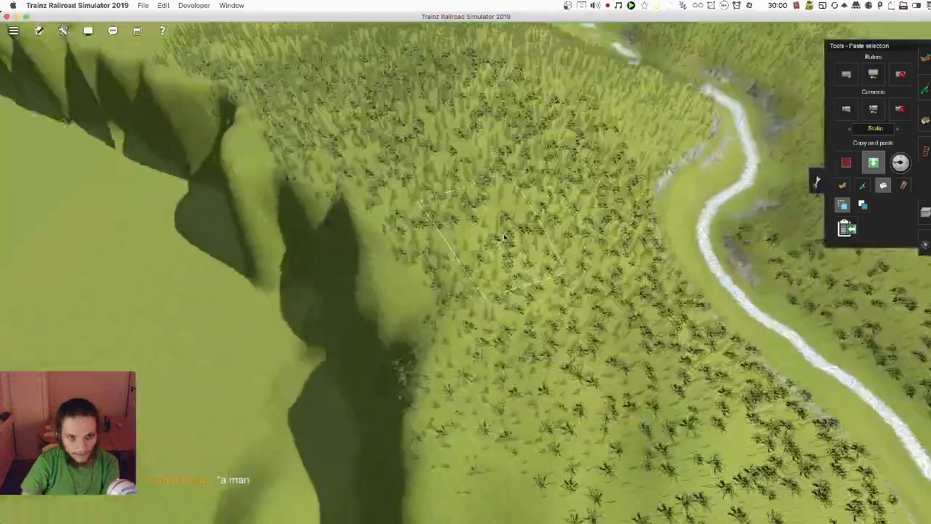
Step: Examine the forest cover on both sides of the river, following the railway track past the painted rock cliffs
key("Right")
key("Down")
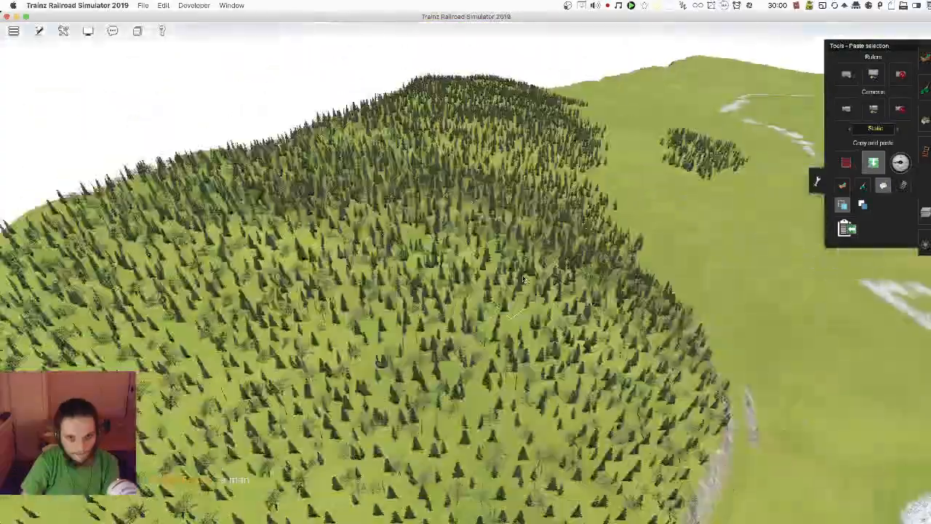
key("Right")
key("Down")
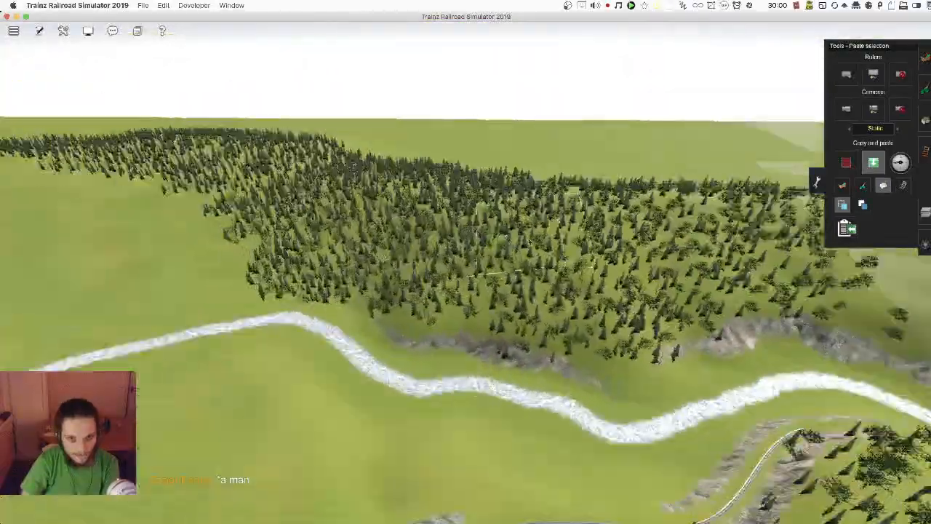
key("Right")
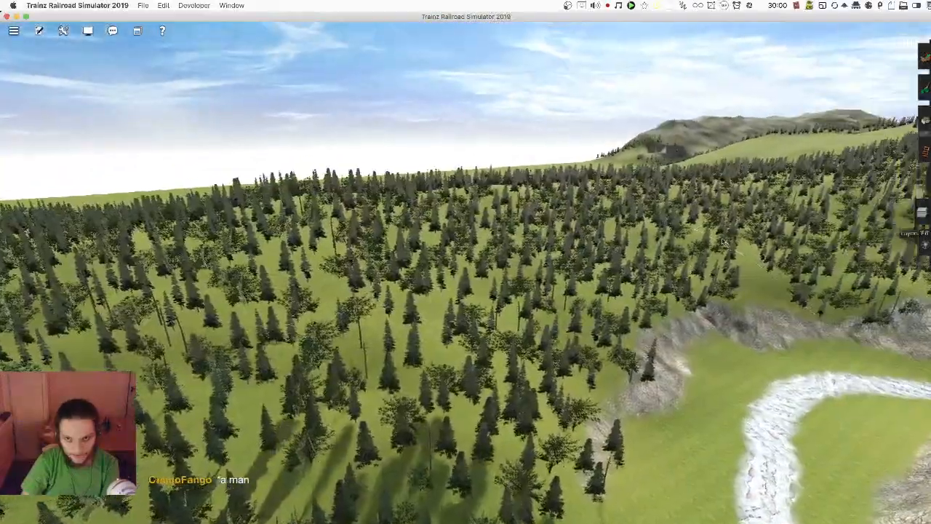
key("Right")
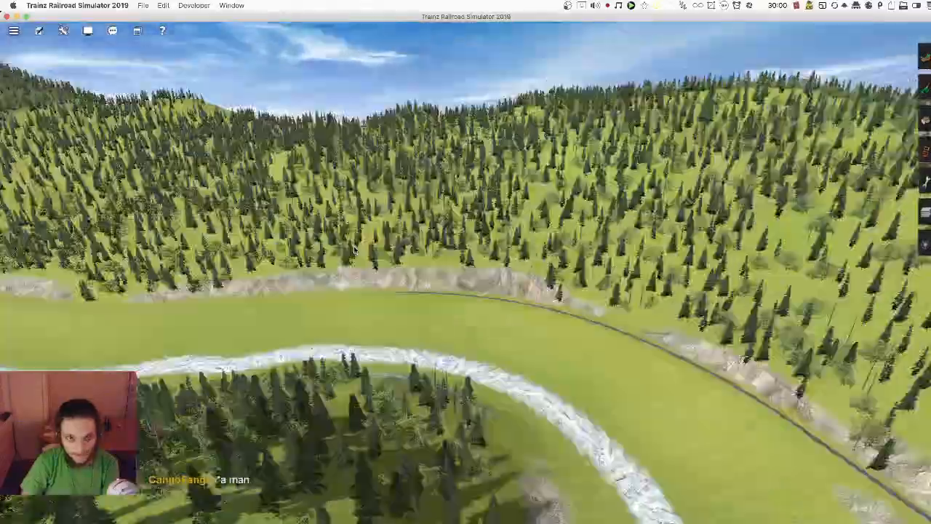
key("Up")
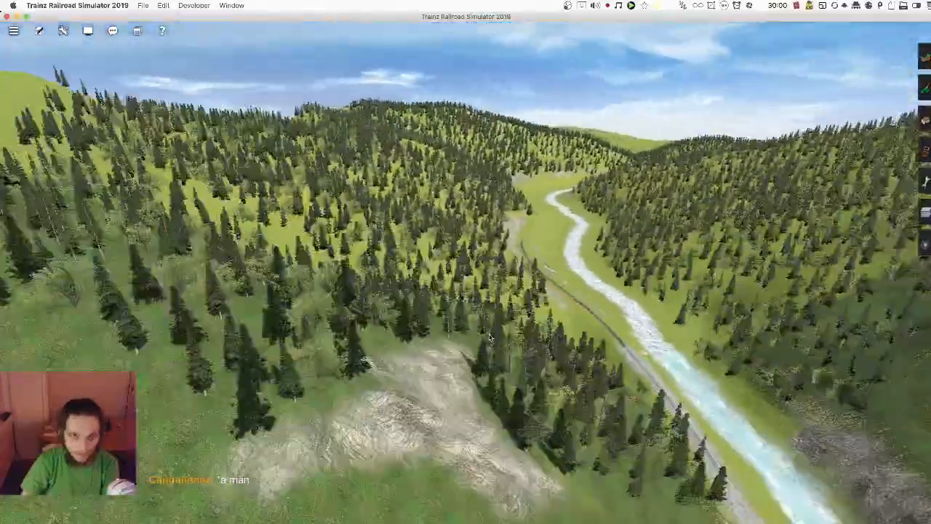
key("Up")
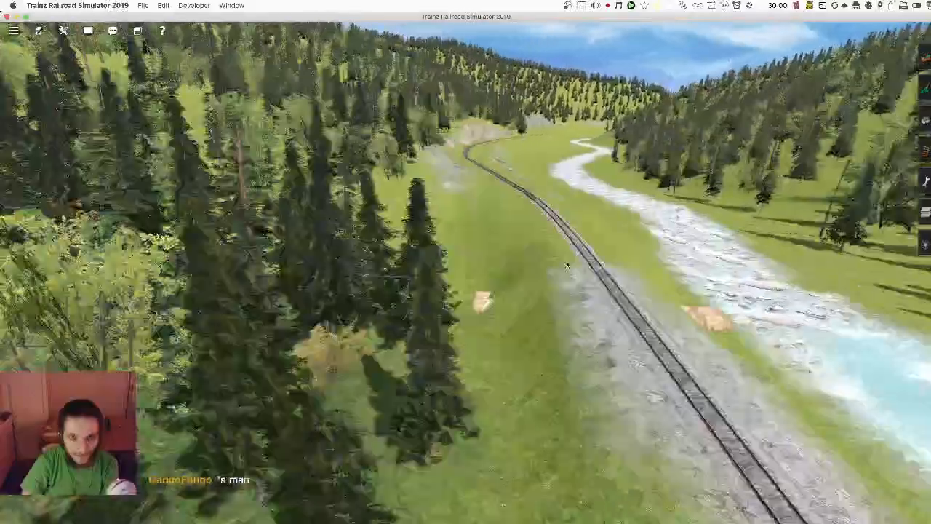
key("Up")
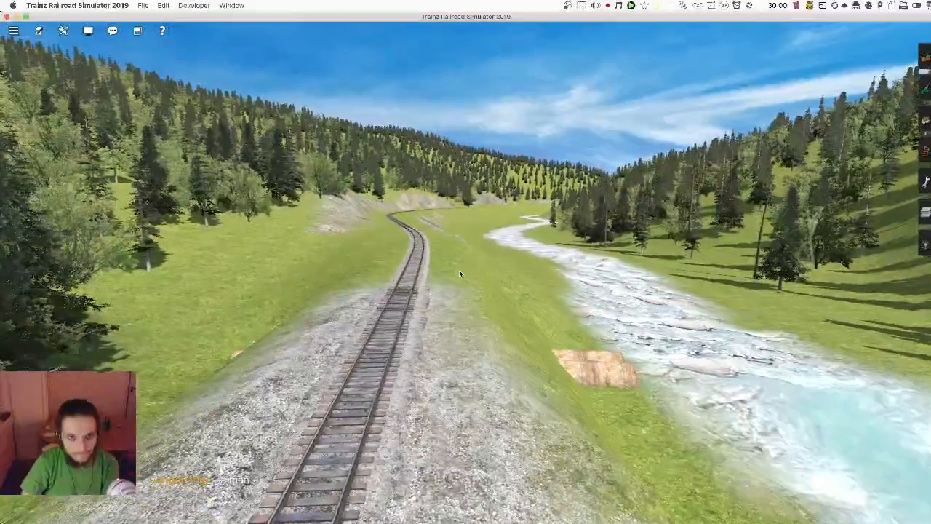
key("Up")
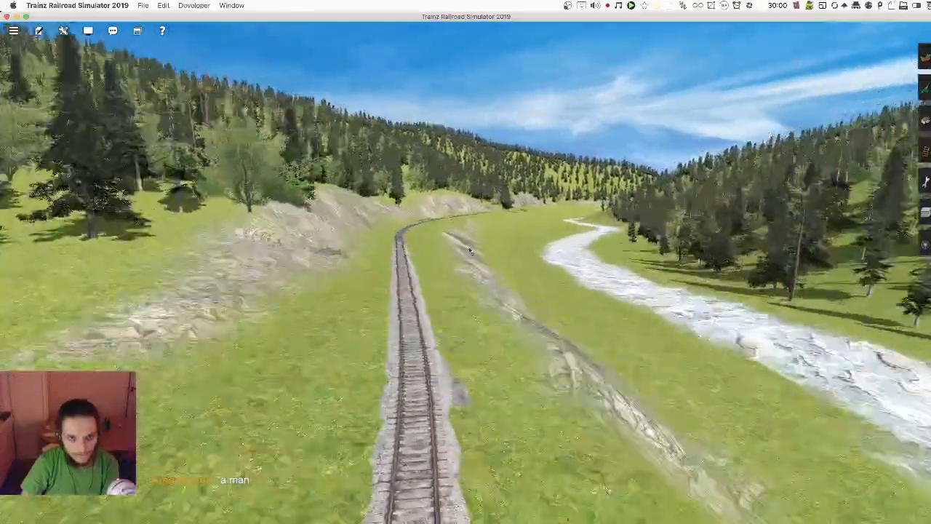
key("Up")
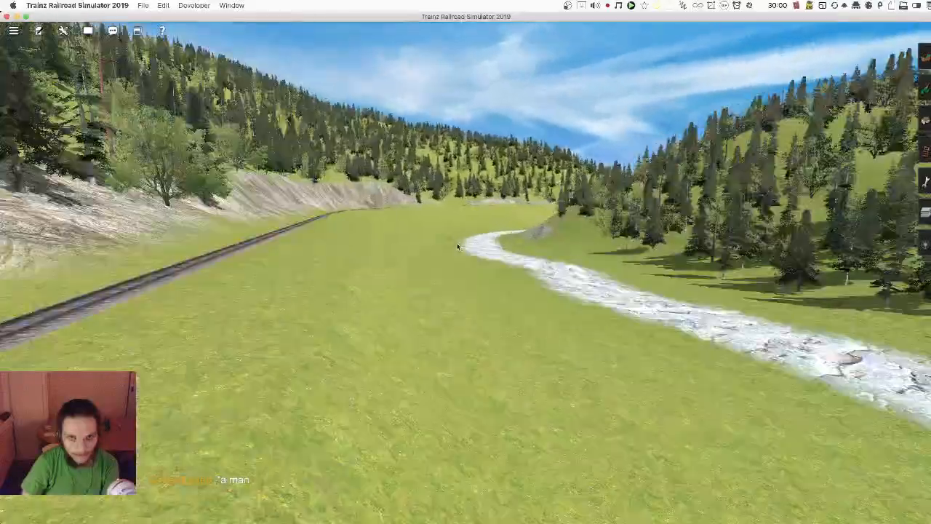
key("Up")
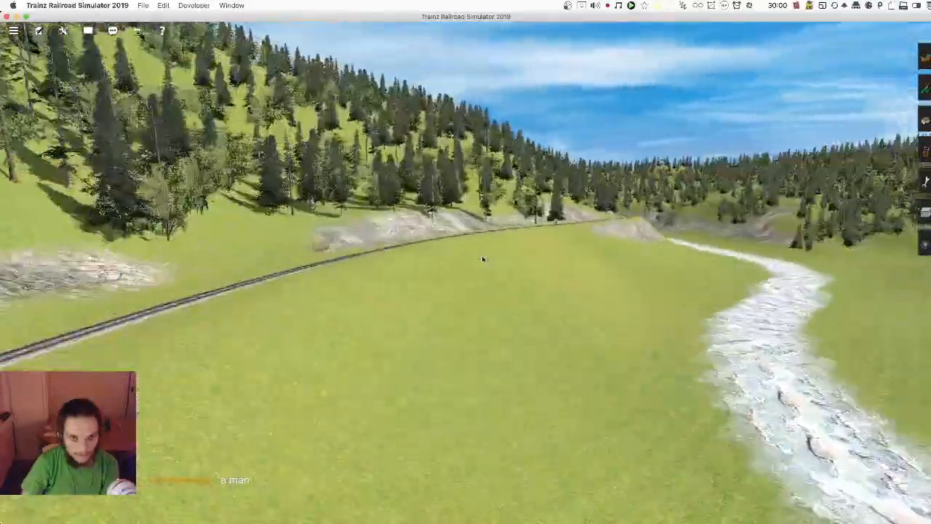
key("Up")
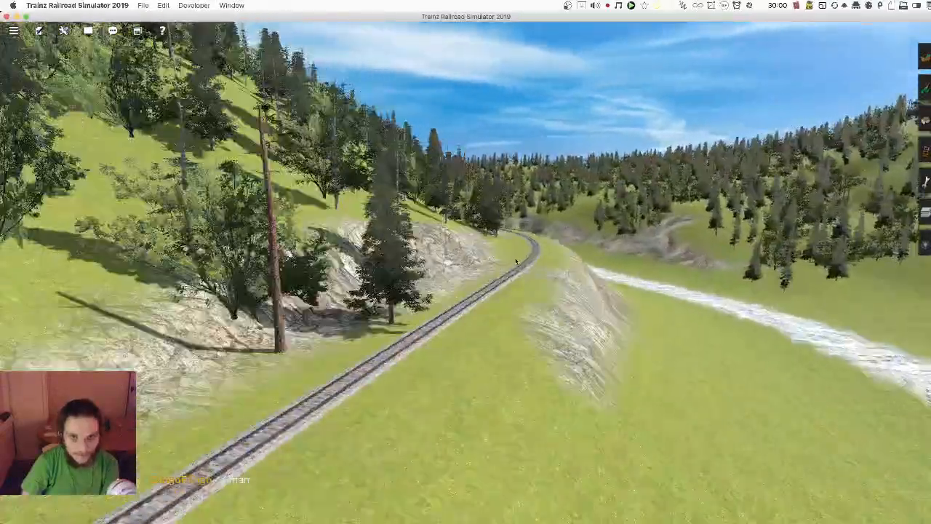
key("Up")
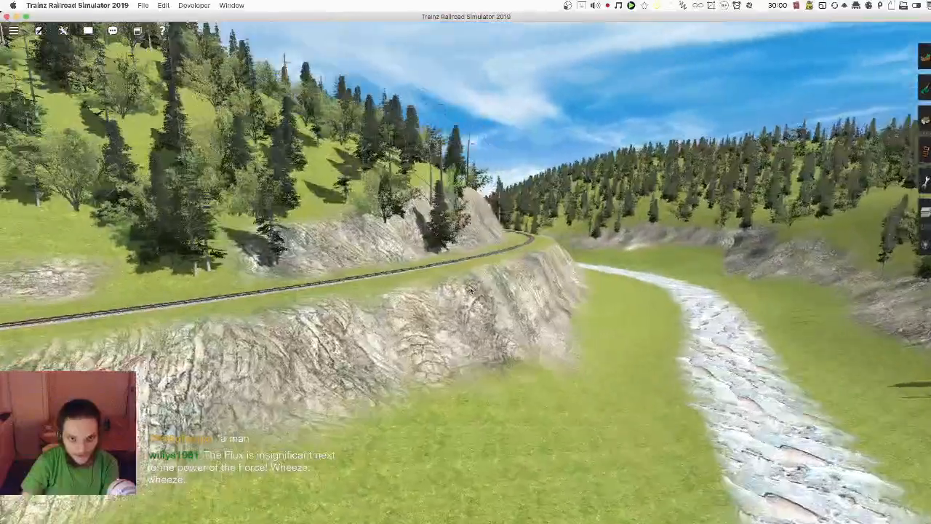
scroll(592, 244, "down", 5)
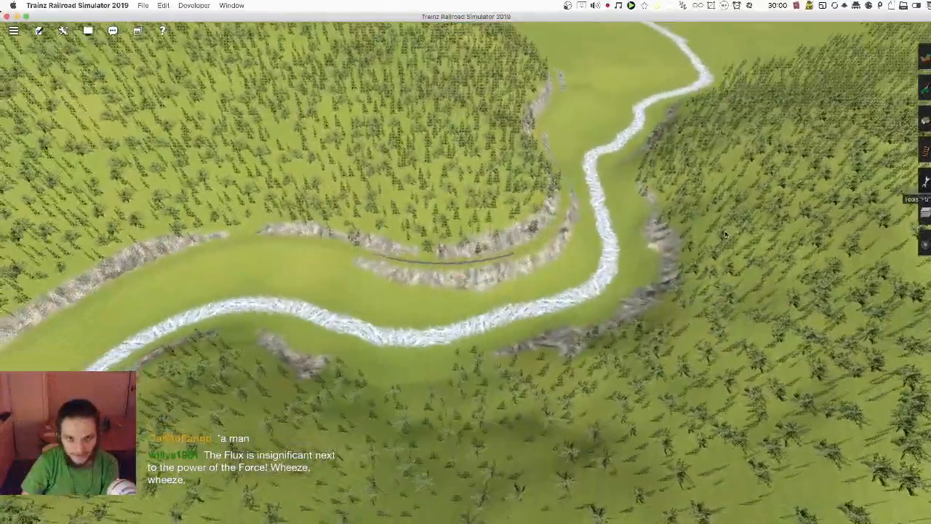
scroll(725, 234, "up", 5)
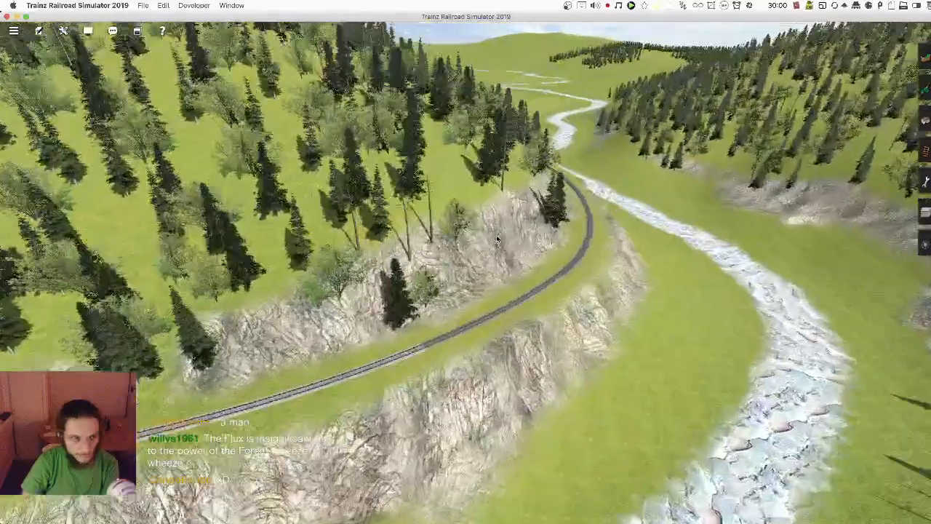
key("Down")
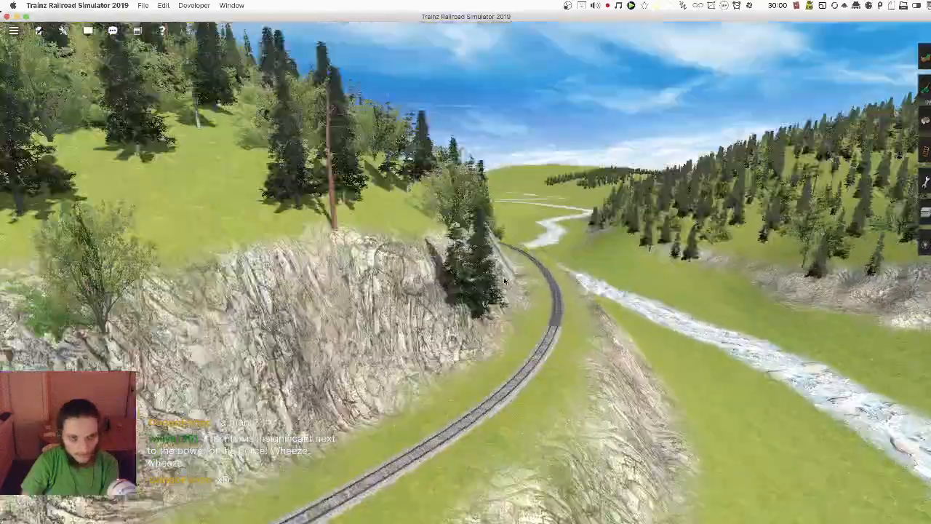
Step: Examine the railway route from the rock cliffs and river valley out across the open meadow
key("Left")
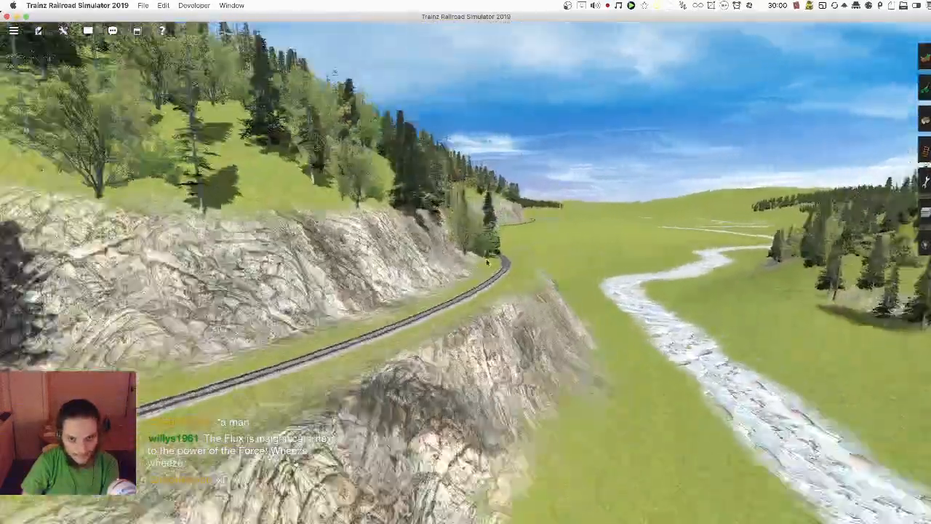
key("Left")
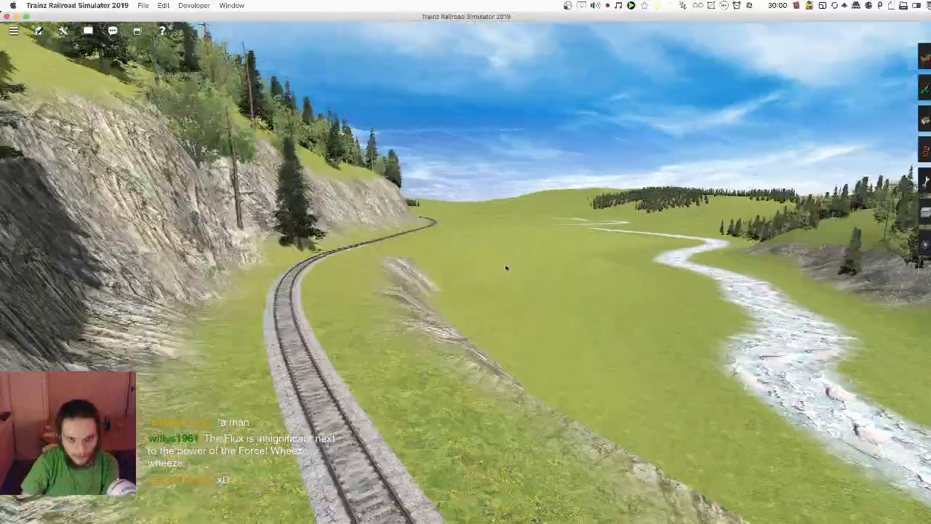
key("Left")
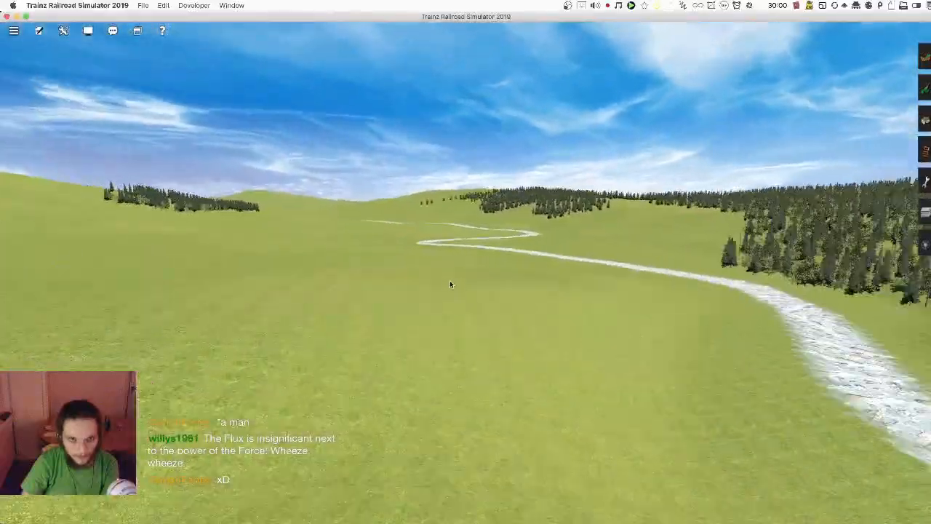
key("Left")
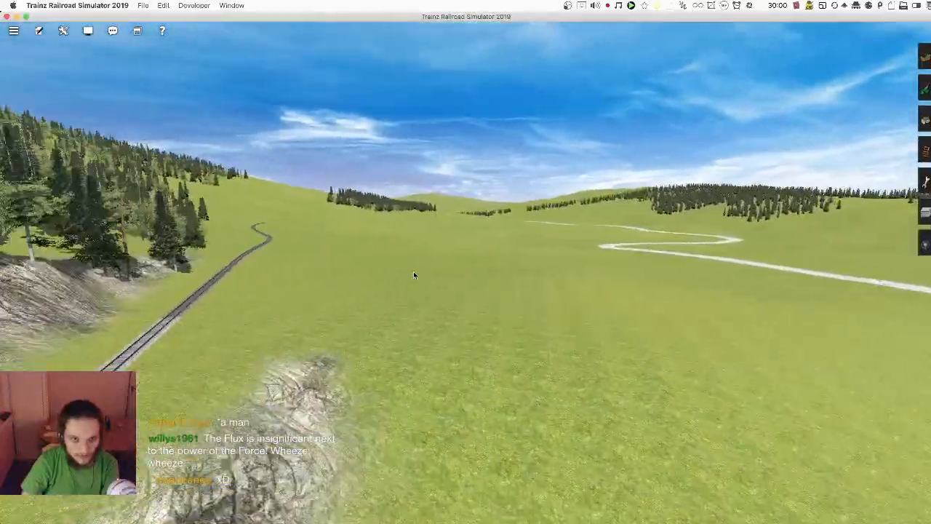
key("Left")
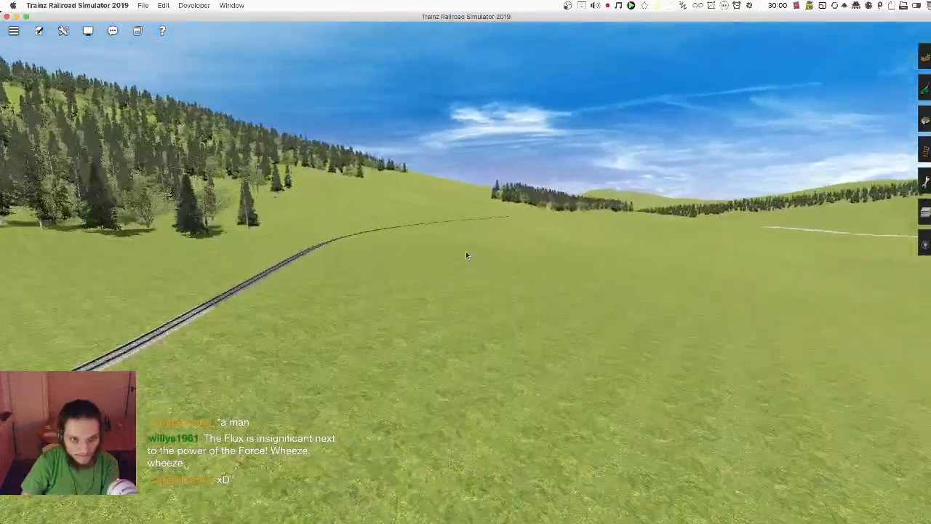
key("Left")
key("Left")
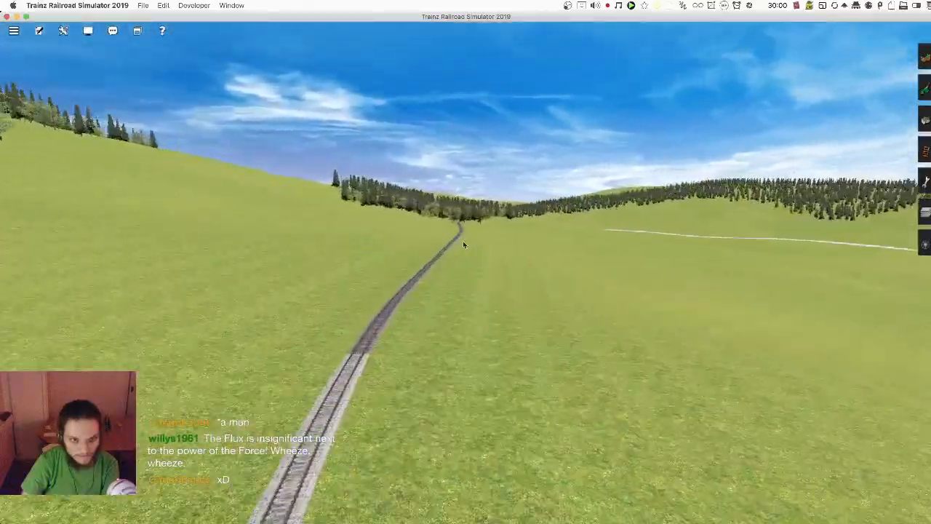
right_click_drag(458, 246, 397, 240)
key("Up")
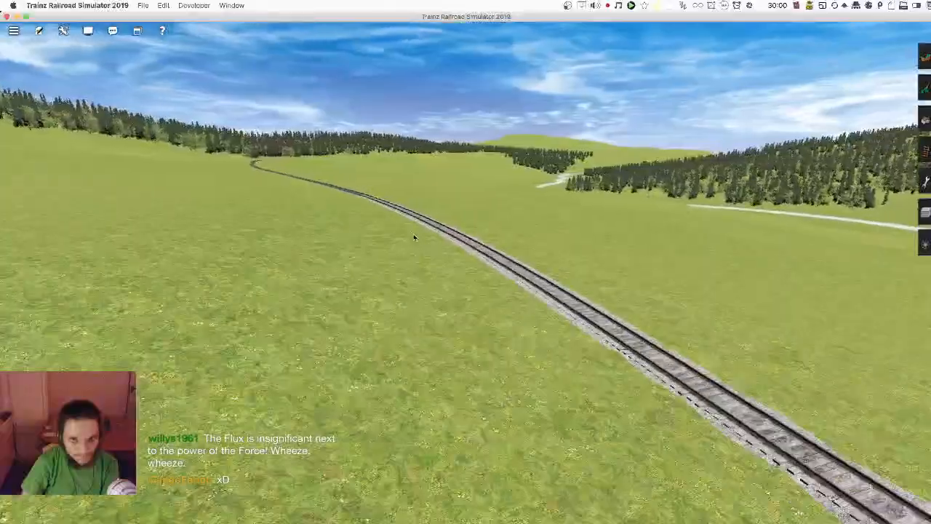
right_click_drag(413, 238, 404, 233)
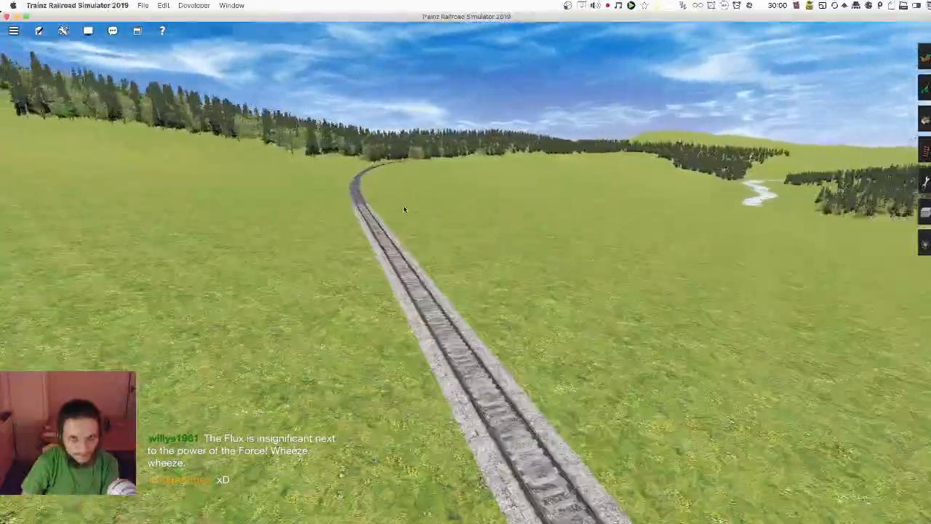
Step: Follow the track along the forest edge and inspect the tree cover beside the rails and across the river
key("Up")
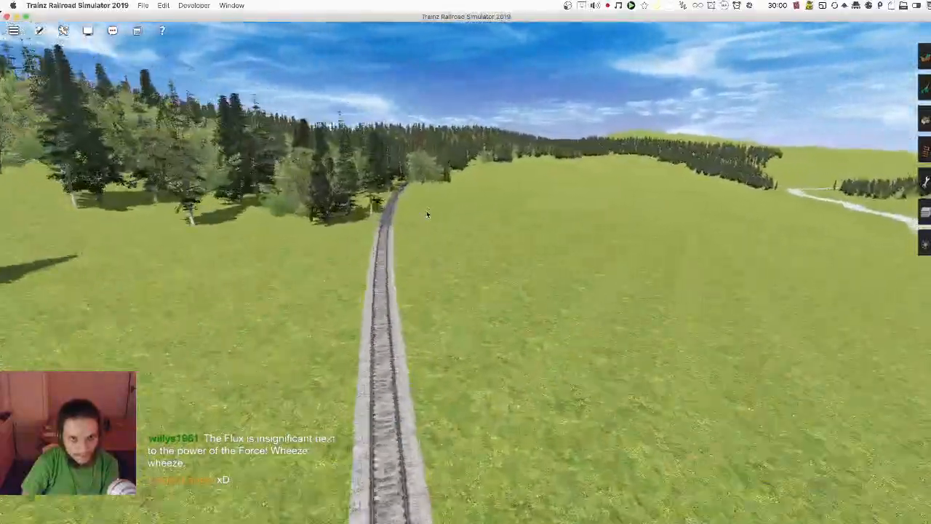
key("Up")
right_click_drag(426, 211, 457, 245)
key("Right")
key("Left")
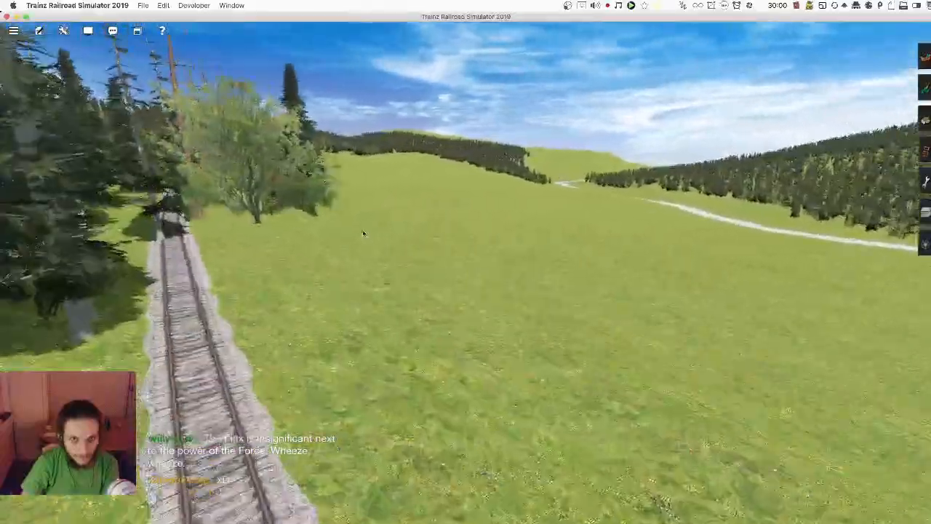
key("Up")
right_click_drag(363, 232, 352, 220)
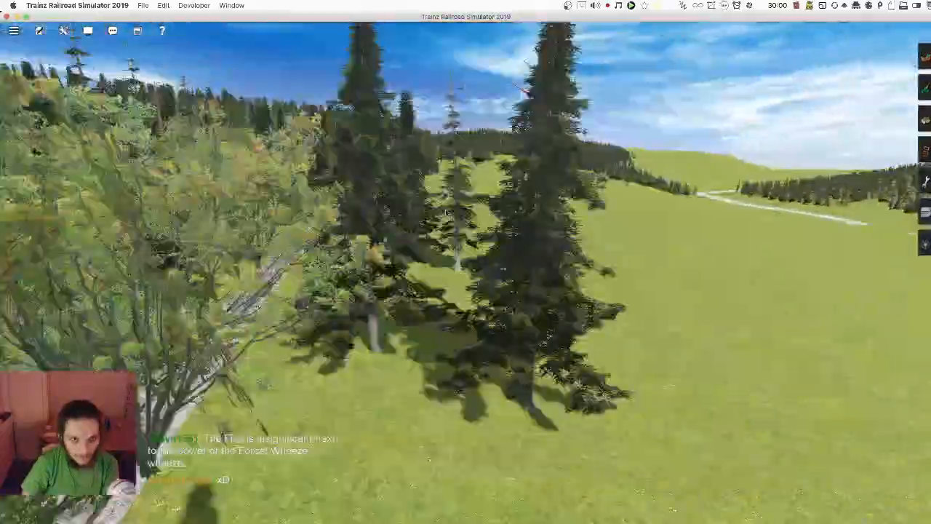
key("Up")
key("Right")
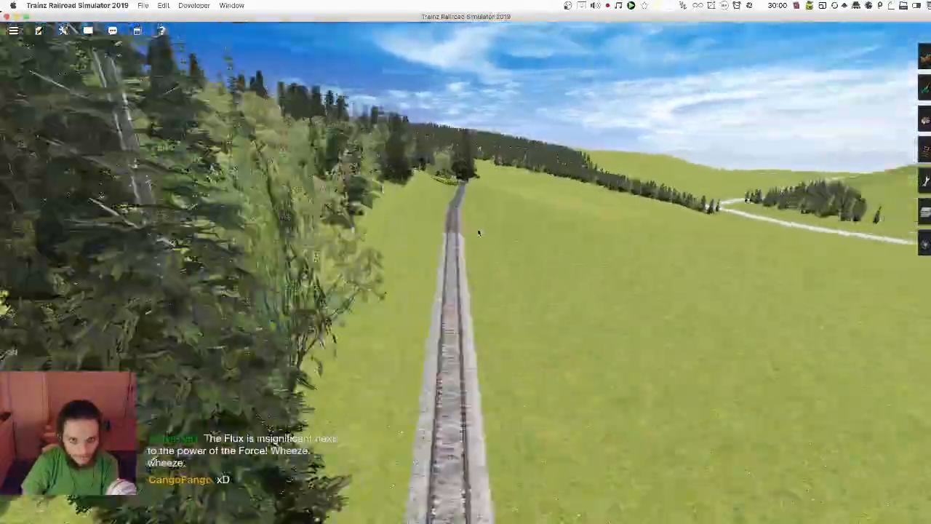
key("Up")
key("Right")
right_click_drag(458, 253, 638, 204)
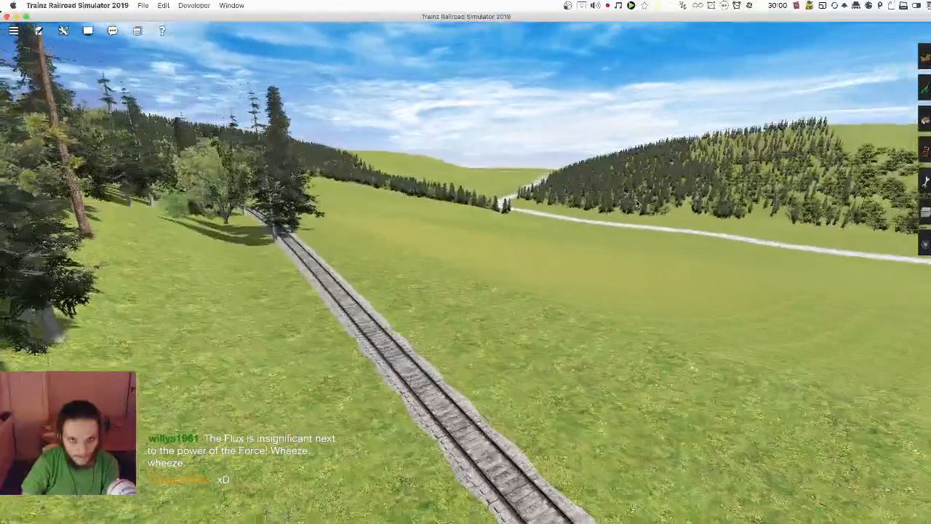
Step: Paste rotated tree patches over the bare riverbank inside the river bend, extending the forest to the water
scroll(442, 220, "up", 3)
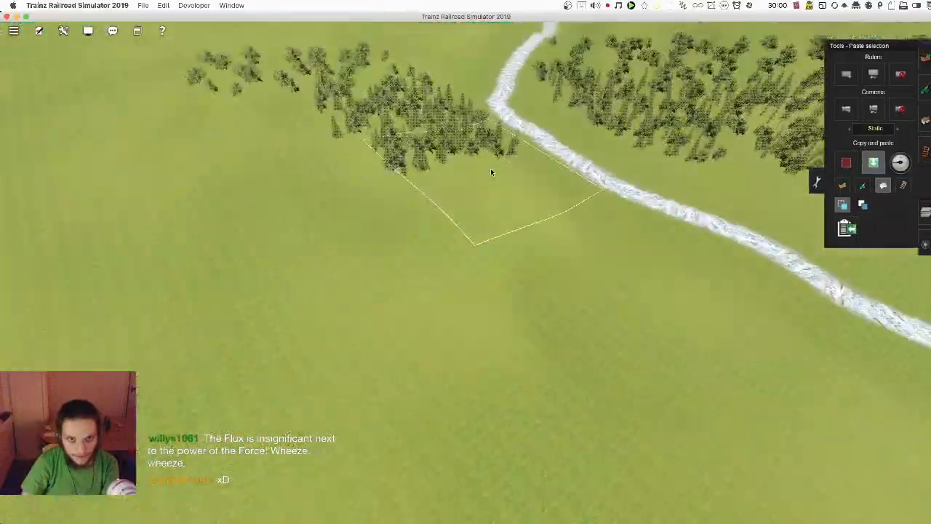
right_click_drag(490, 168, 562, 259)
left_click(509, 191)
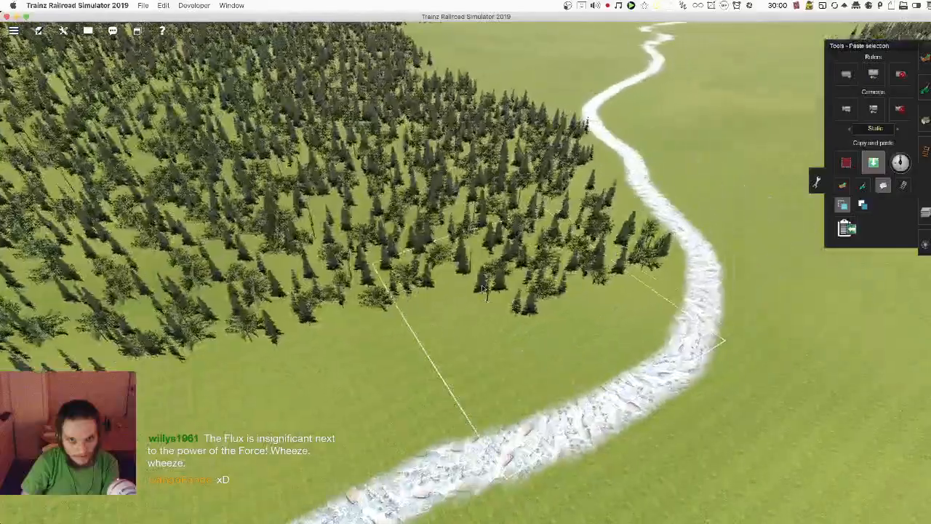
left_click(402, 298)
left_click(550, 252)
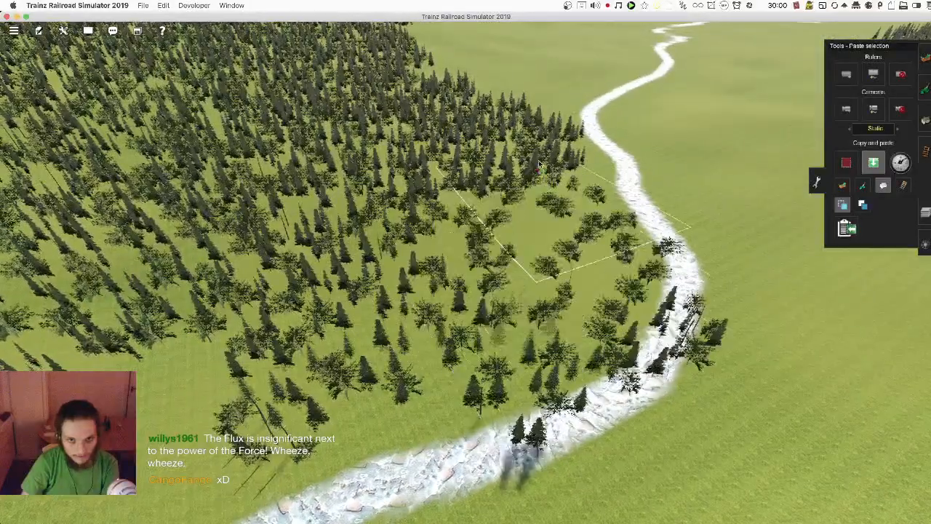
right_click_drag(426, 342, 367, 291)
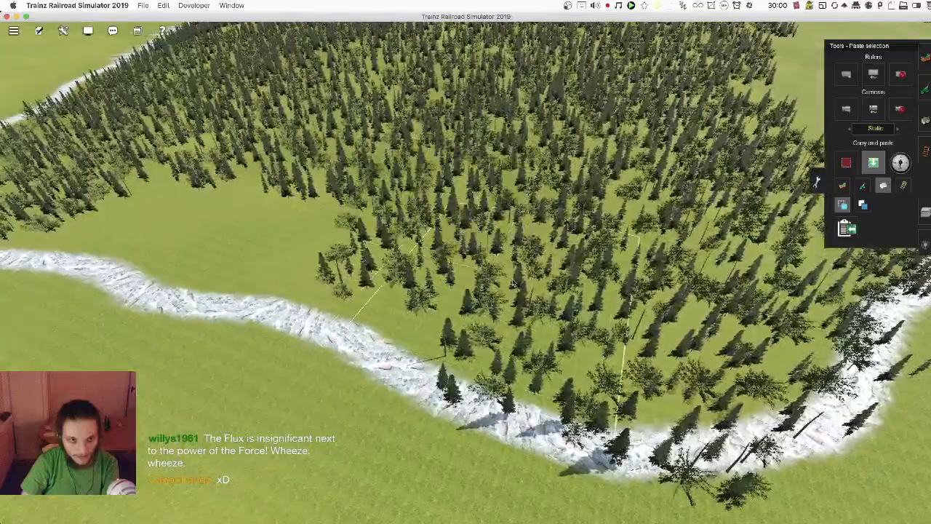
right_click_drag(513, 283, 381, 303)
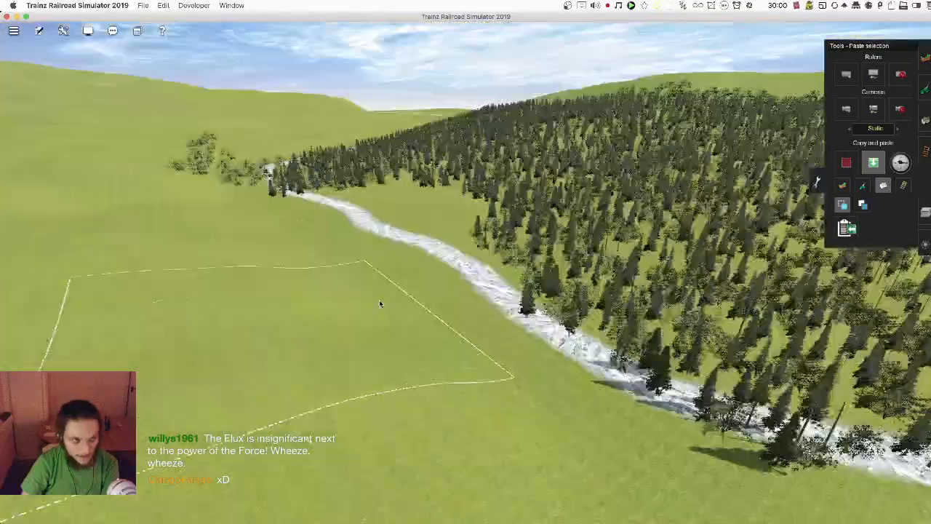
Step: Examine the bare meadow beside the river and follow the track from its open end into the dense forest
left_click(926, 212)
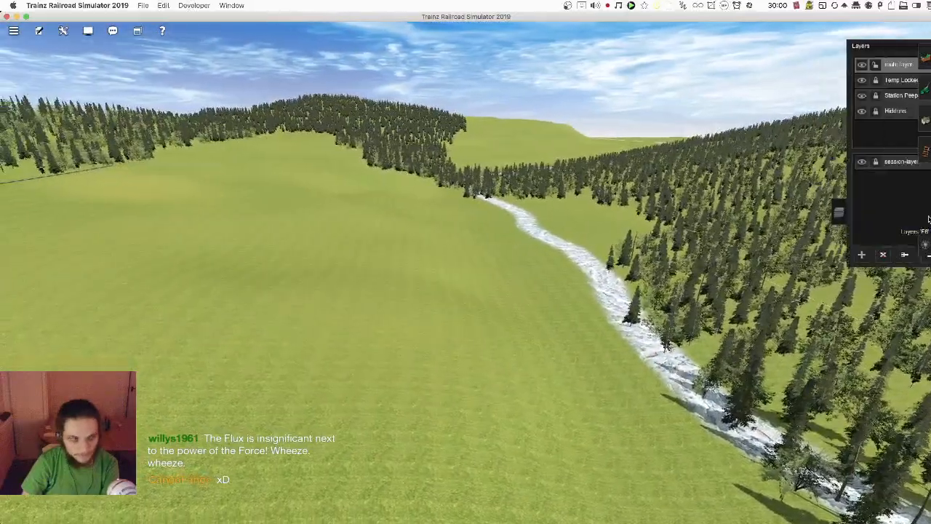
right_click_drag(305, 281, 402, 269)
key("Up")
right_click_drag(392, 195, 474, 233)
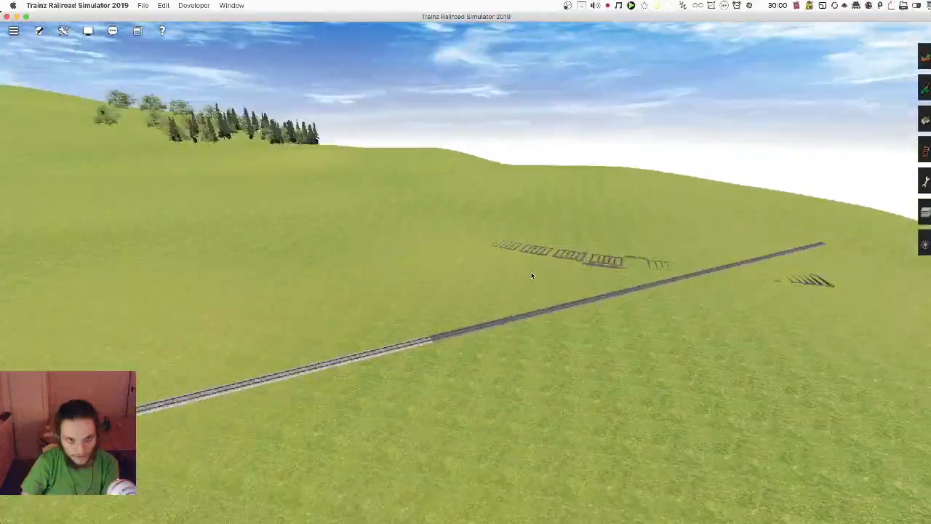
right_click_drag(532, 275, 685, 300)
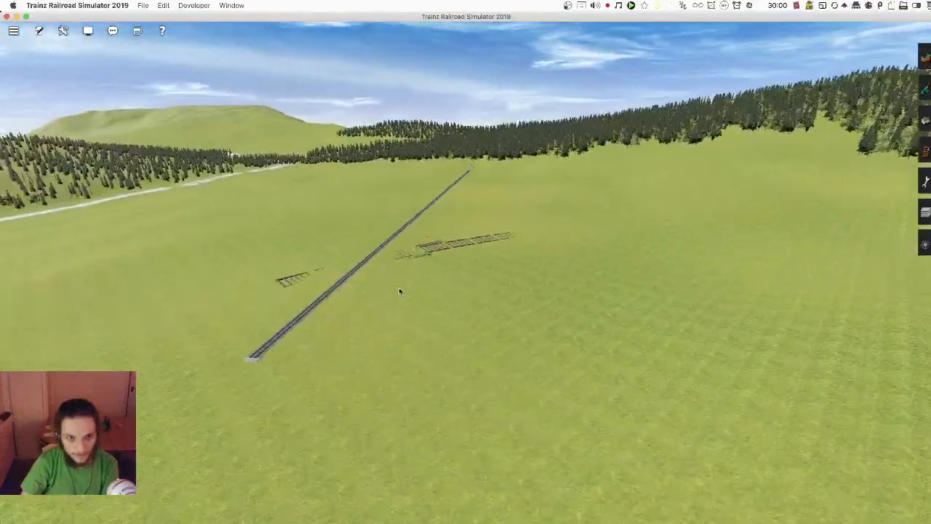
scroll(382, 278, "up", 5)
right_click_drag(426, 269, 526, 219)
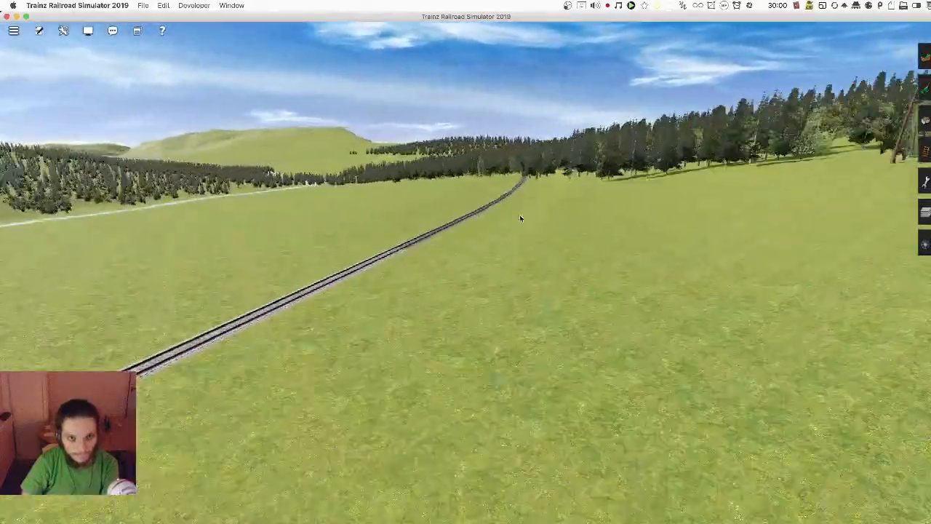
key("Up")
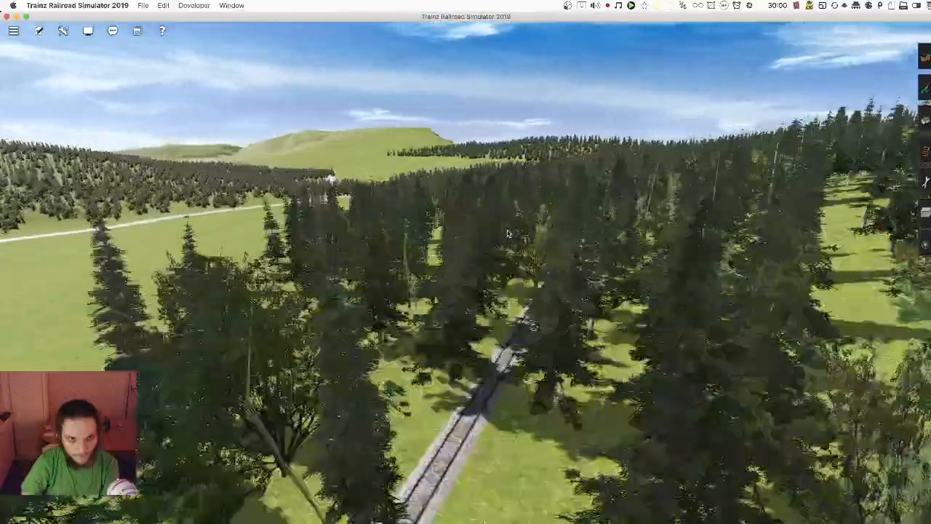
key("Up")
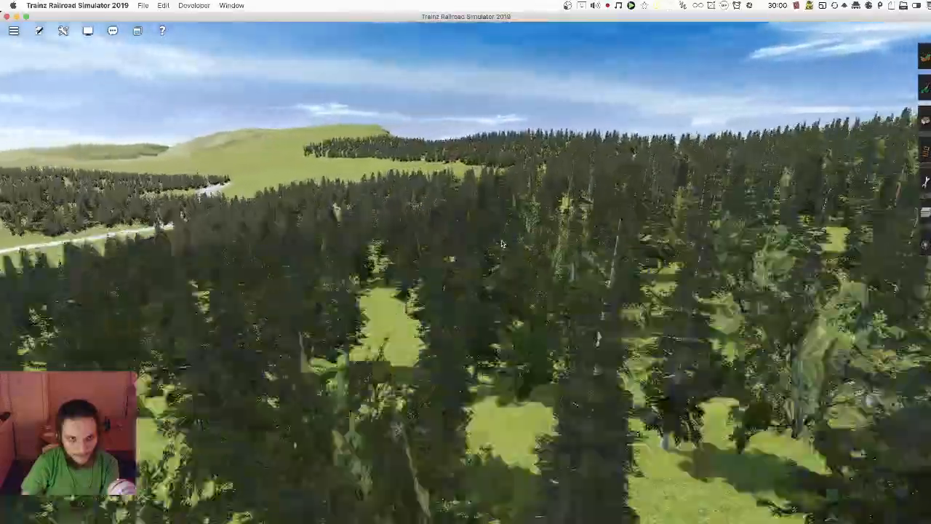
key("Up")
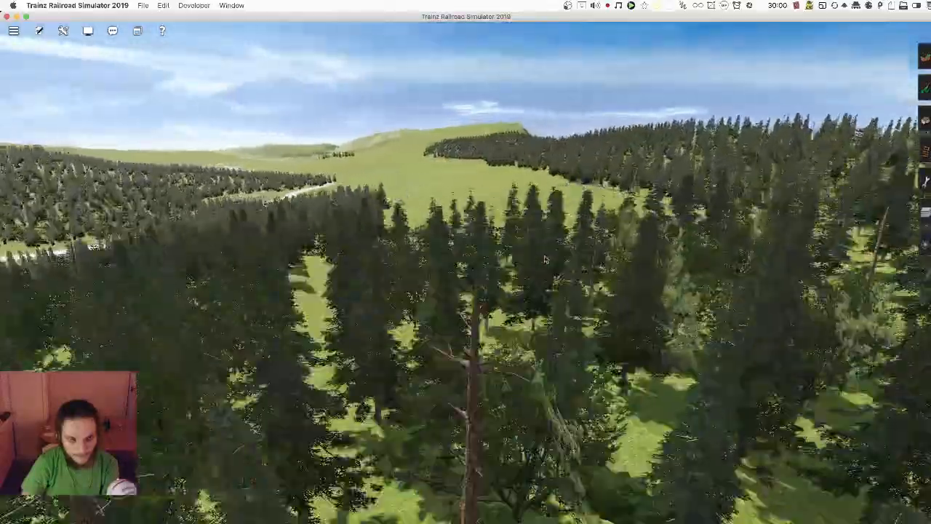
Step: Survey the bare grassland between the trackside forest and the riverside trees from ground level and from above
key("Left")
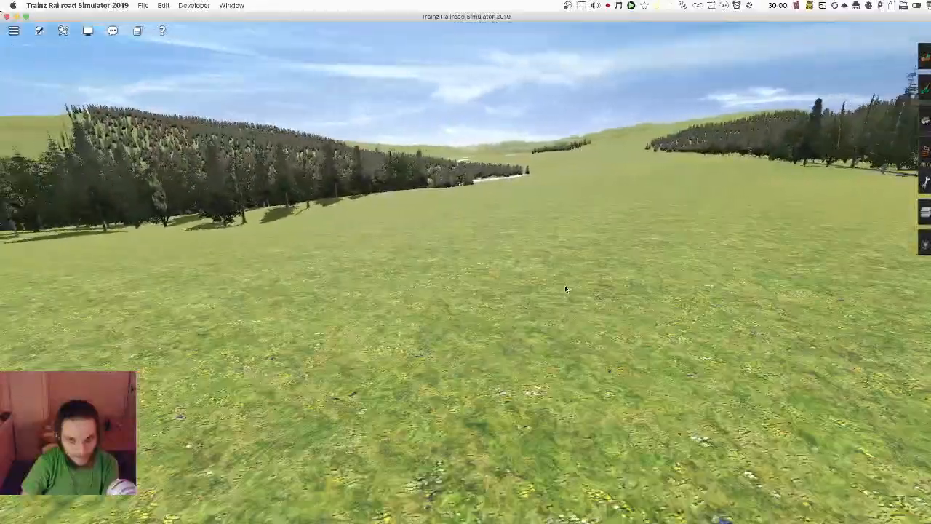
key("Right")
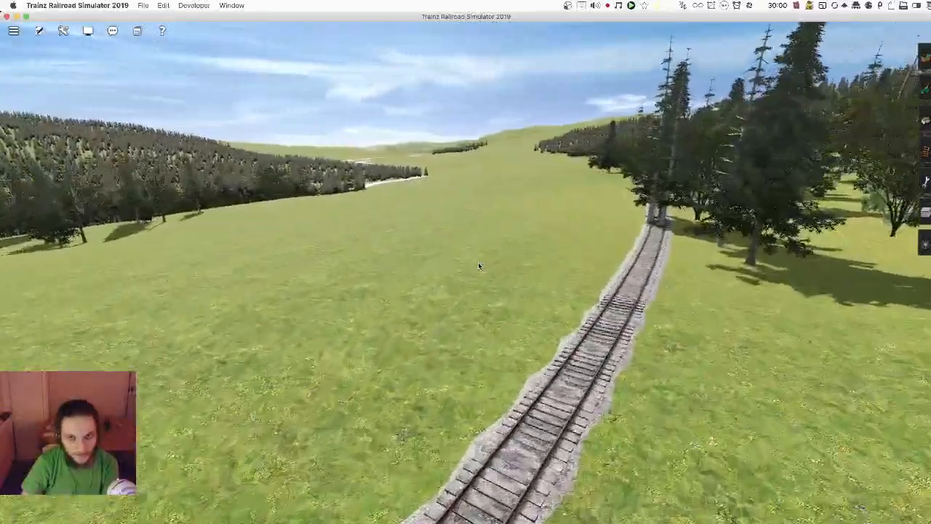
key("Up")
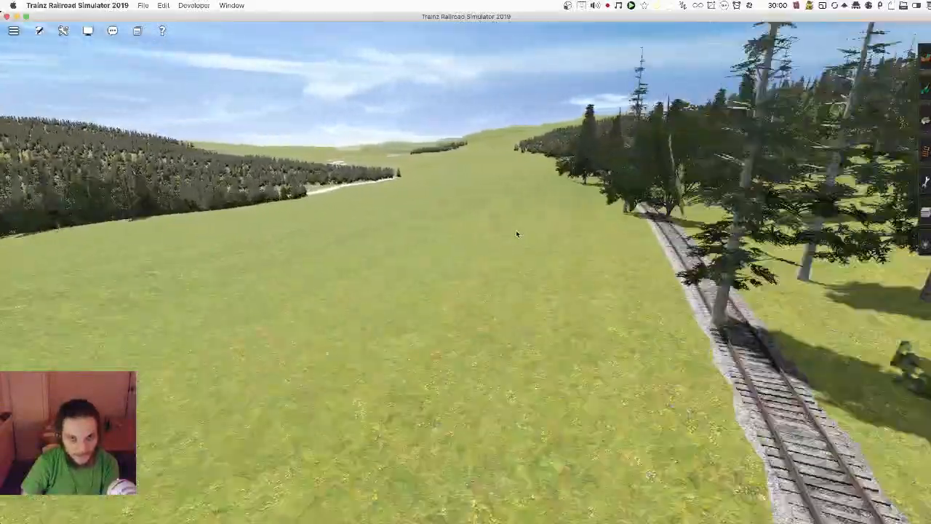
key("Left")
key("Up")
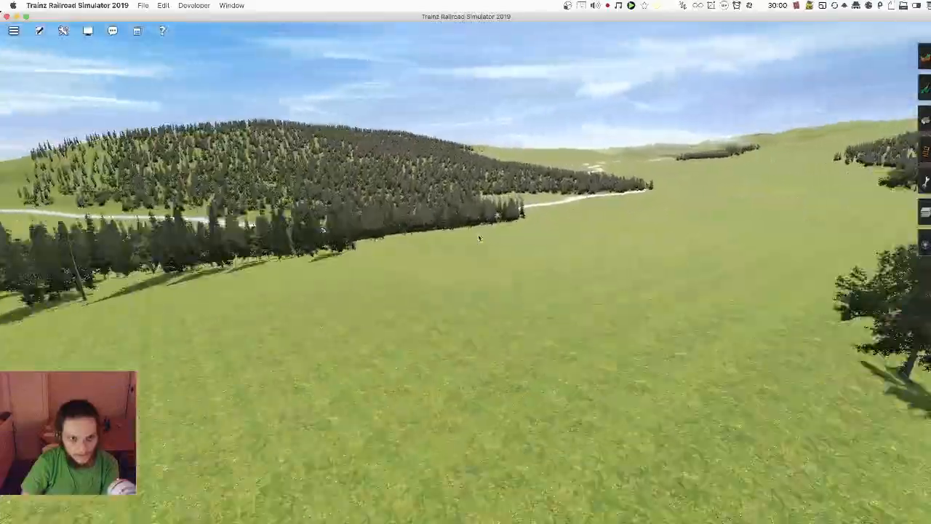
key("Up")
key("Down")
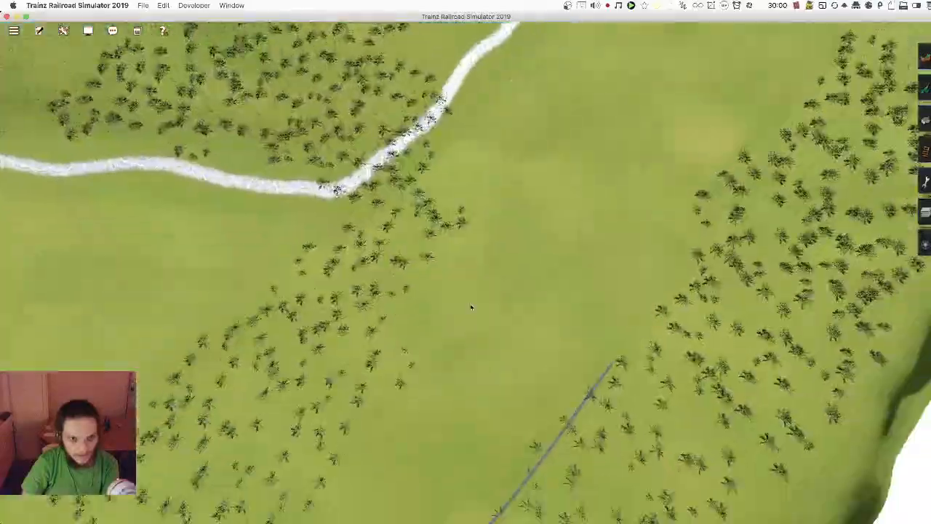
key("Up")
key("Up")
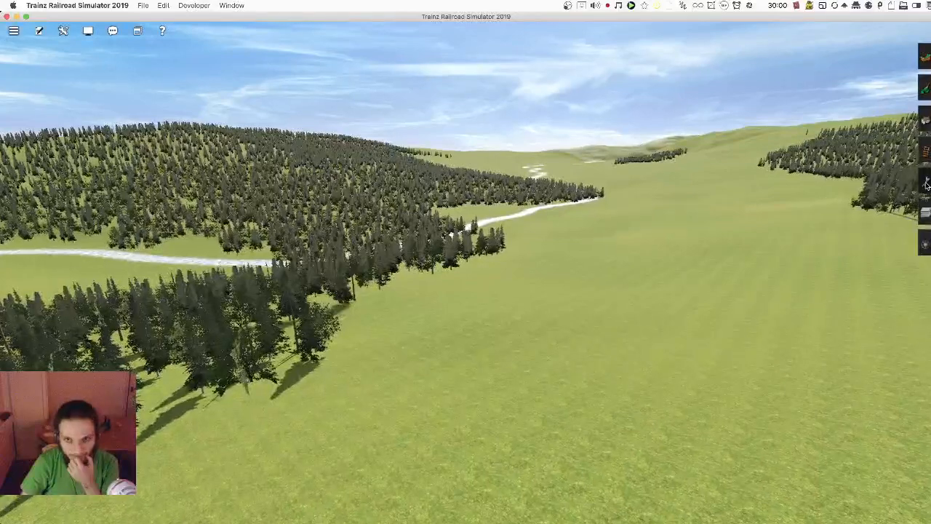
Step: Select a new rectangular area as the copy source and bring up its paste outline over the meadow between river and track
left_click(847, 162)
key("Down")
left_click_drag(707, 202, 584, 423)
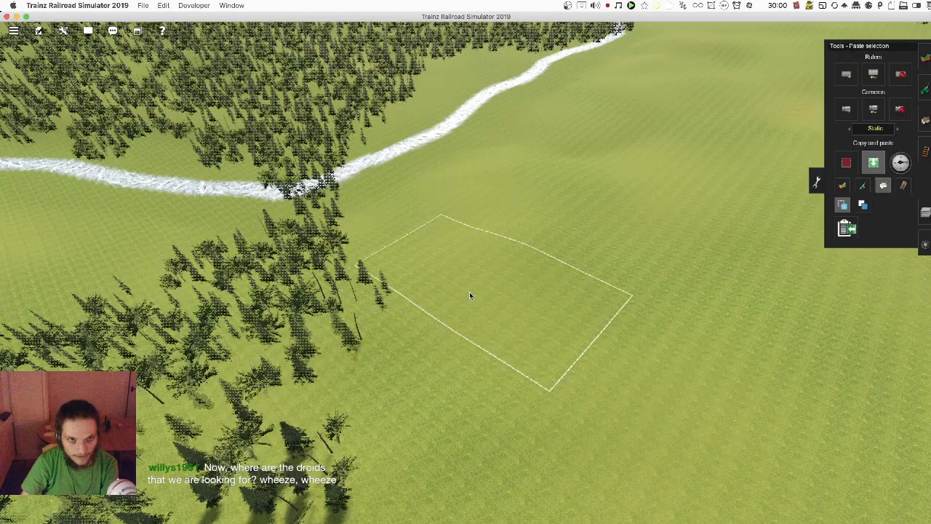
right_click_drag(483, 404, 500, 279)
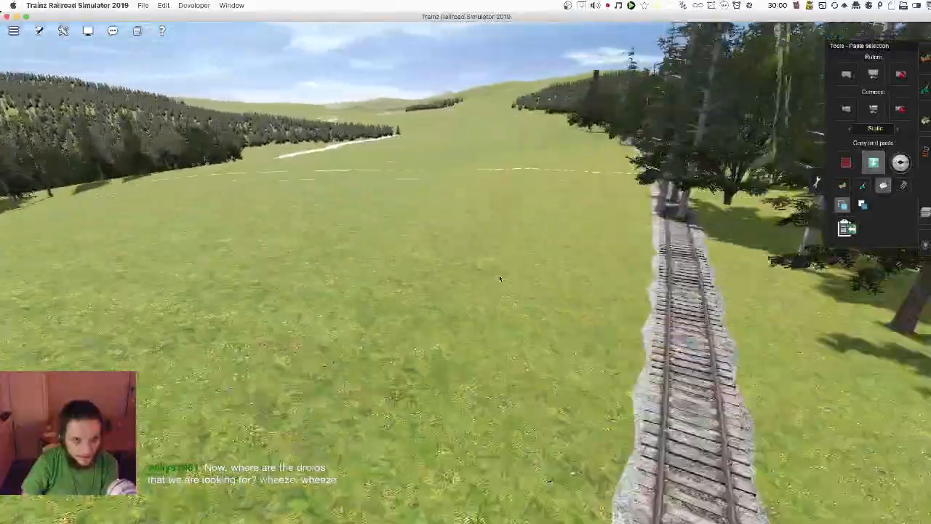
key("Right")
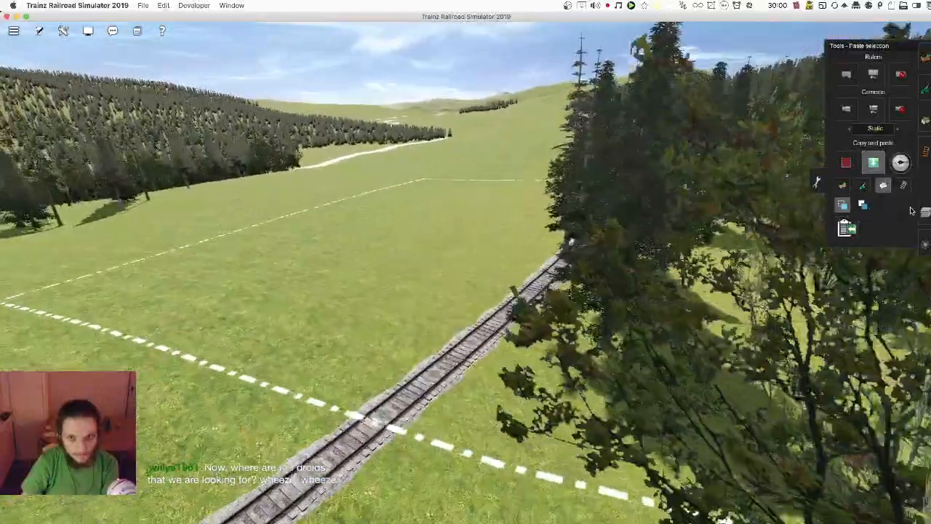
left_click(818, 182)
key("Left")
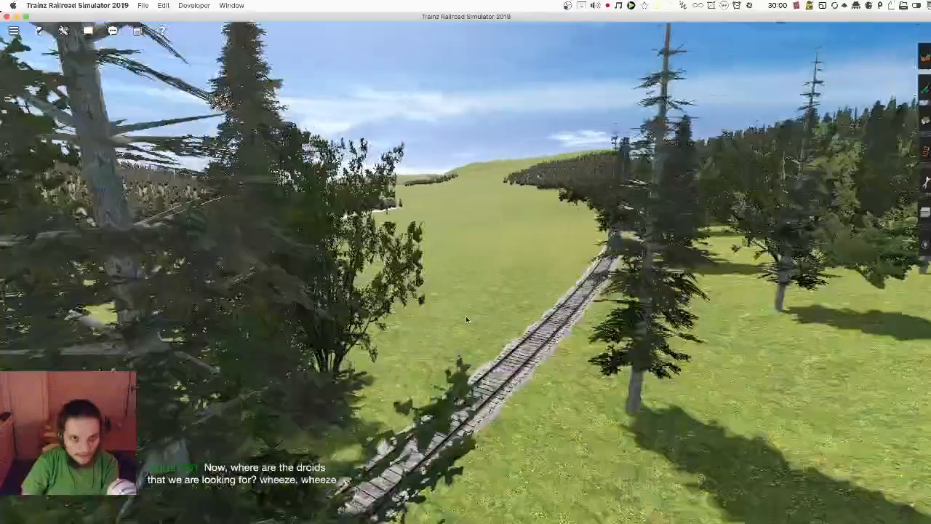
Step: Follow the track along the forest edge and examine the bare meadow between the track and the river
key("Left")
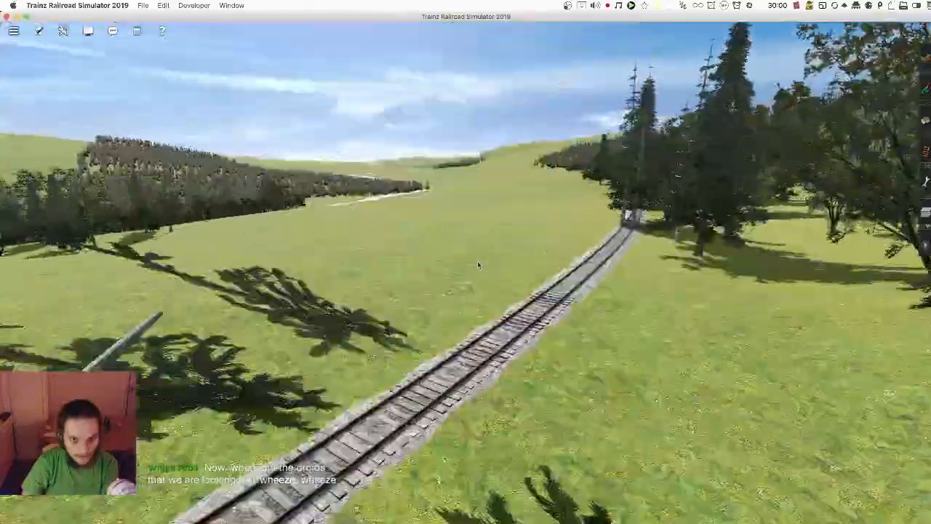
key("Left")
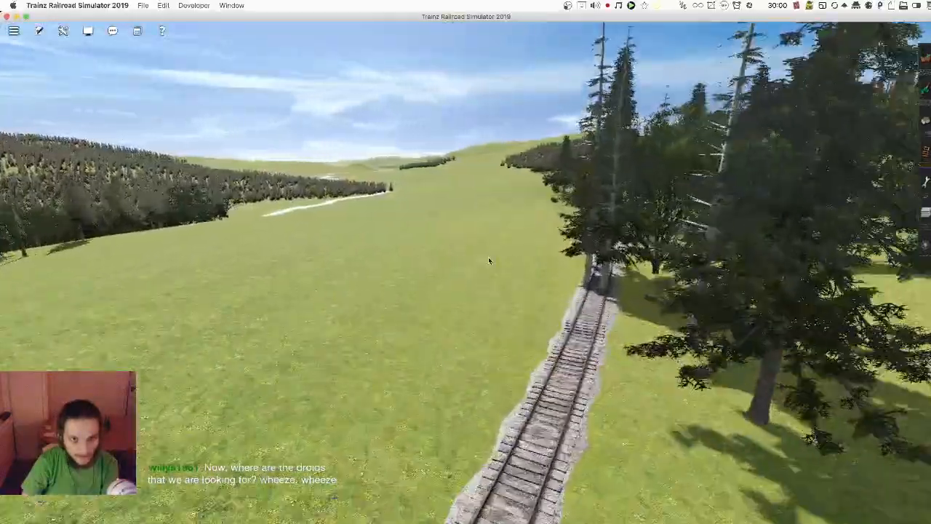
key("Left")
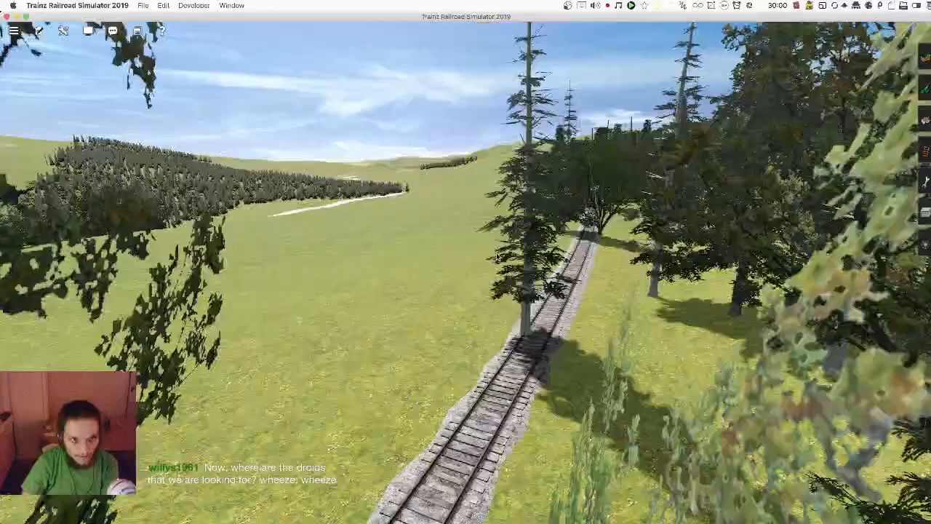
key("Left")
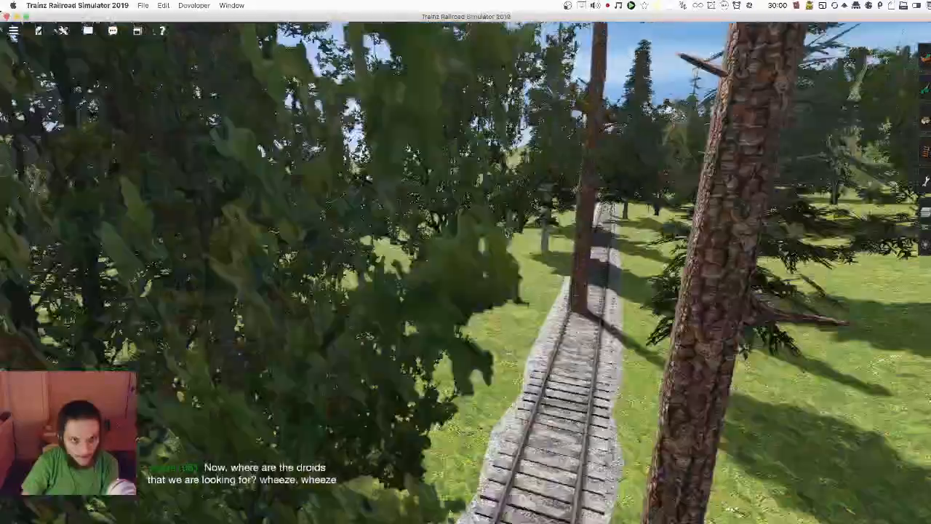
key("Left")
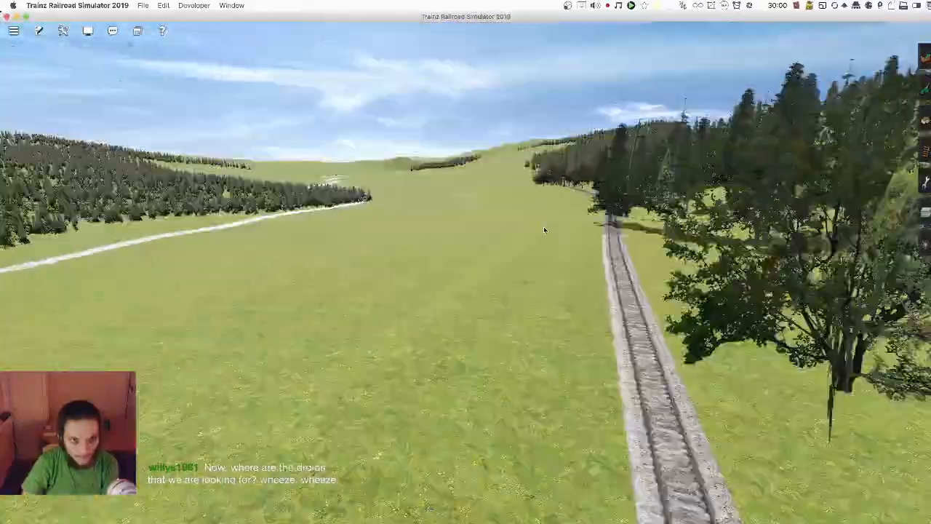
key("Up")
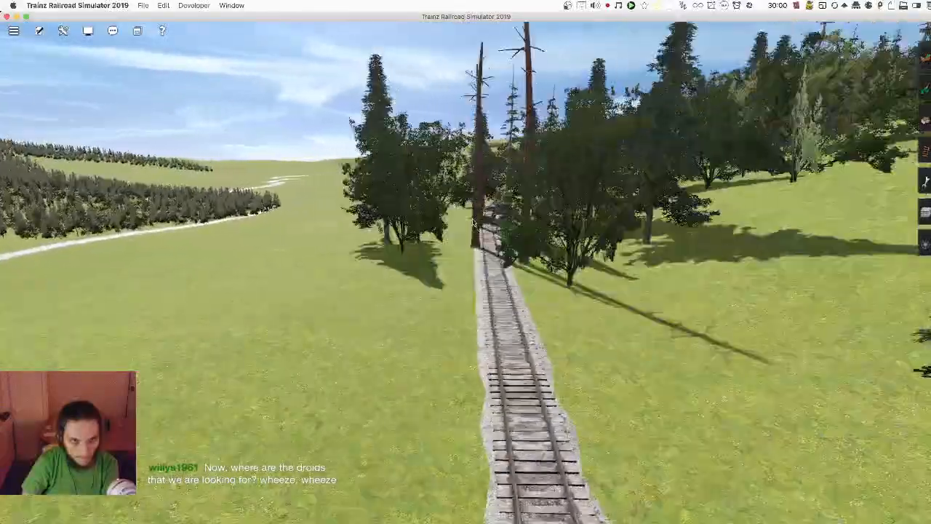
key("Left")
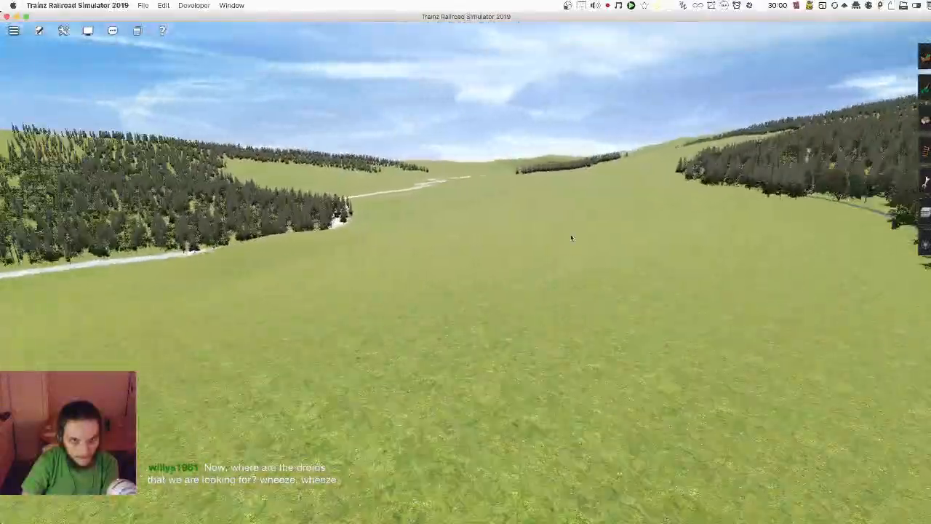
key("Right")
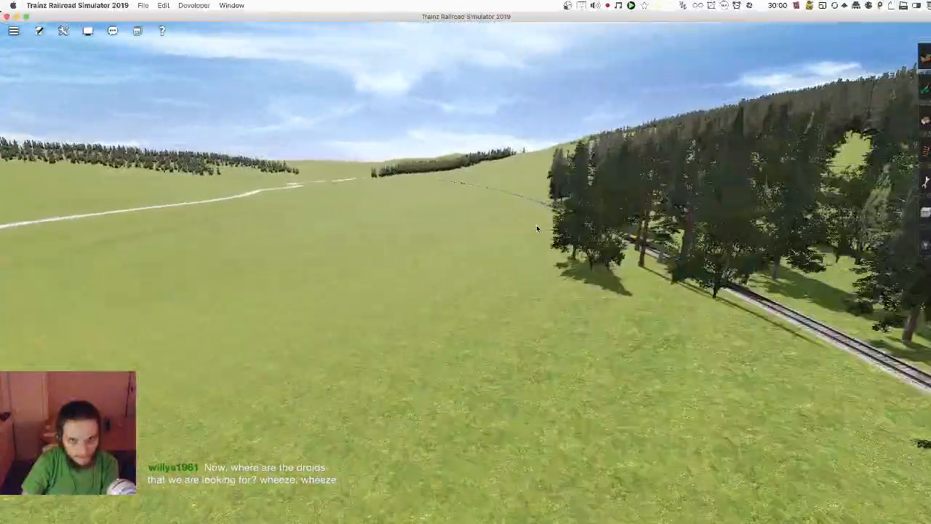
key("Up")
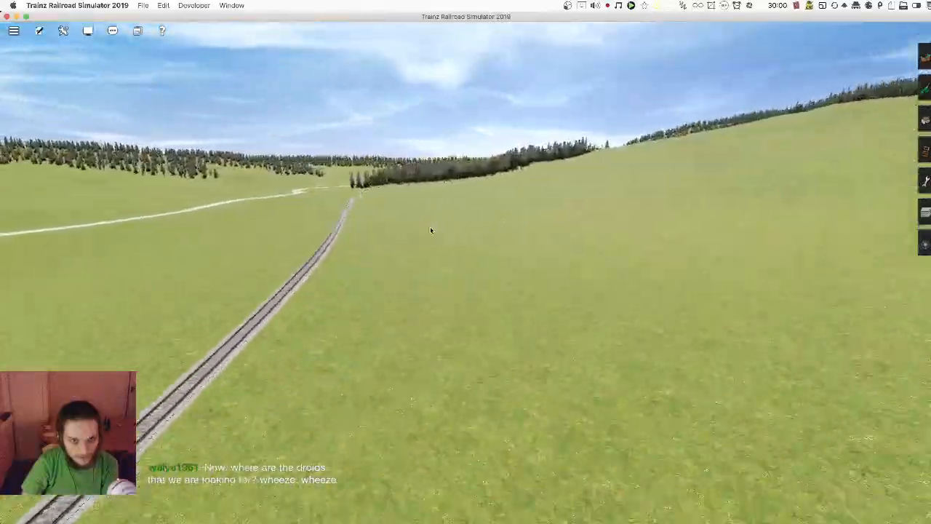
Step: Survey the curved track beyond the dense forest and the open grassland reaching down to the river bend
key("Up")
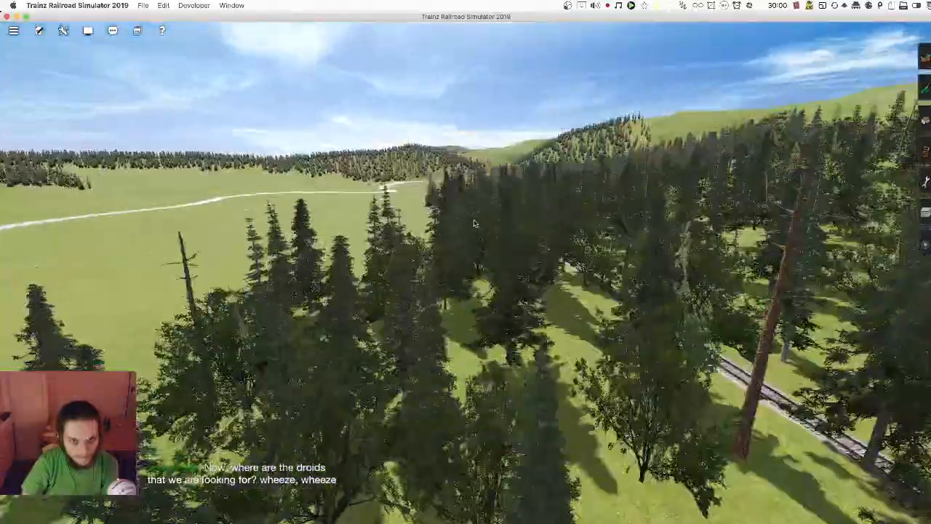
key("Right")
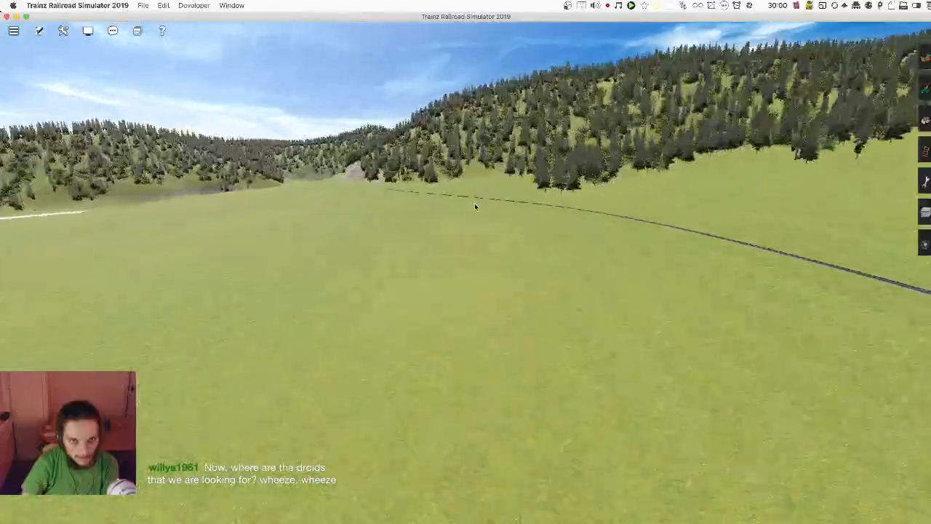
key("Right")
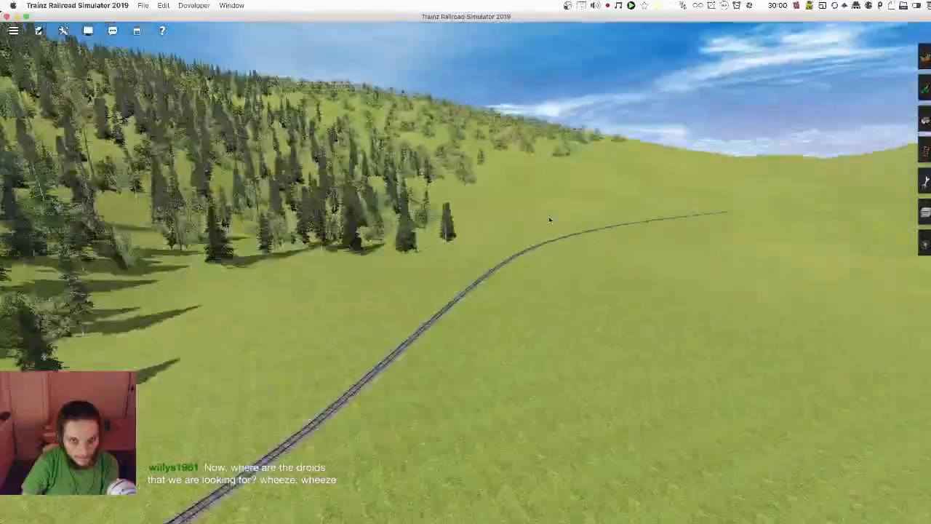
key("Up")
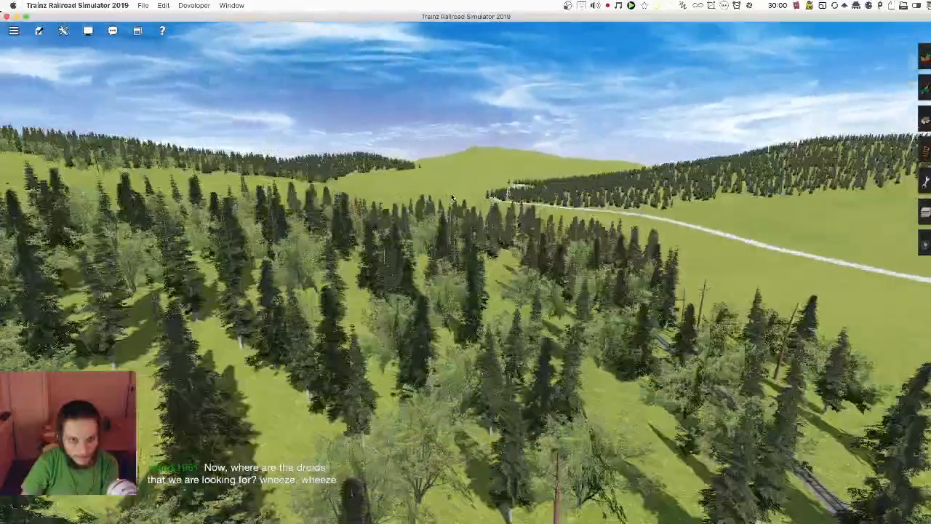
key("Left")
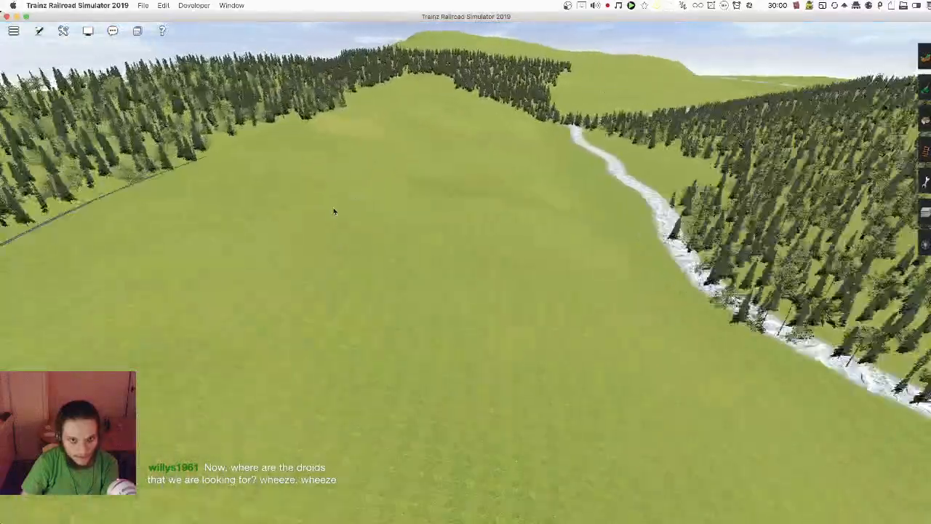
key("Right")
key("Down")
key("Left")
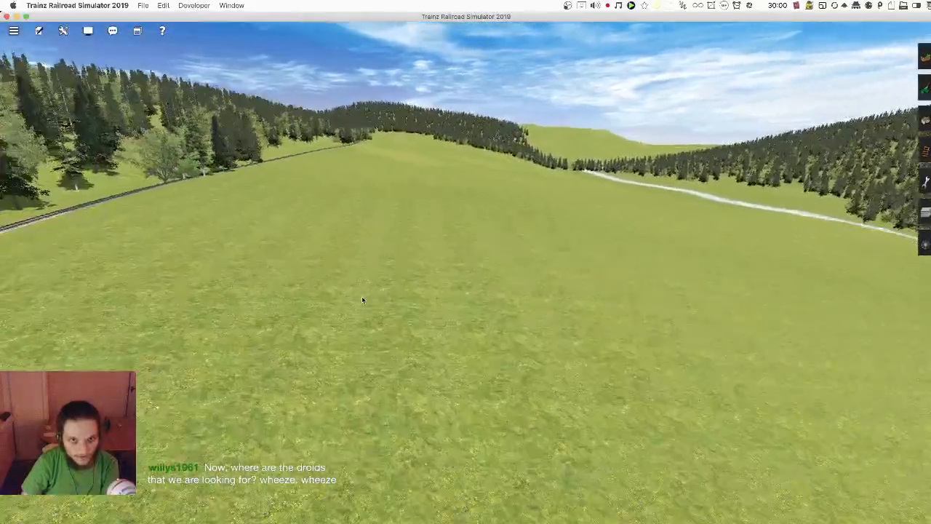
key("Left")
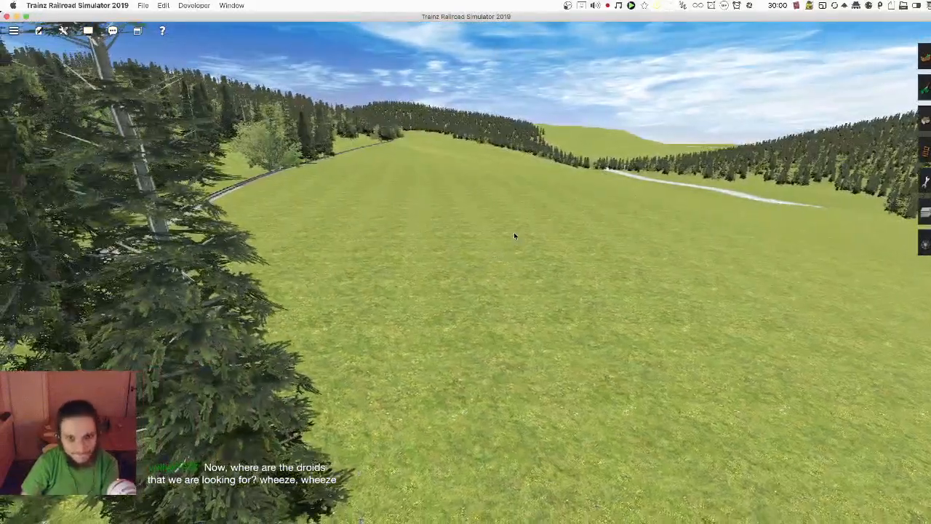
key("Right")
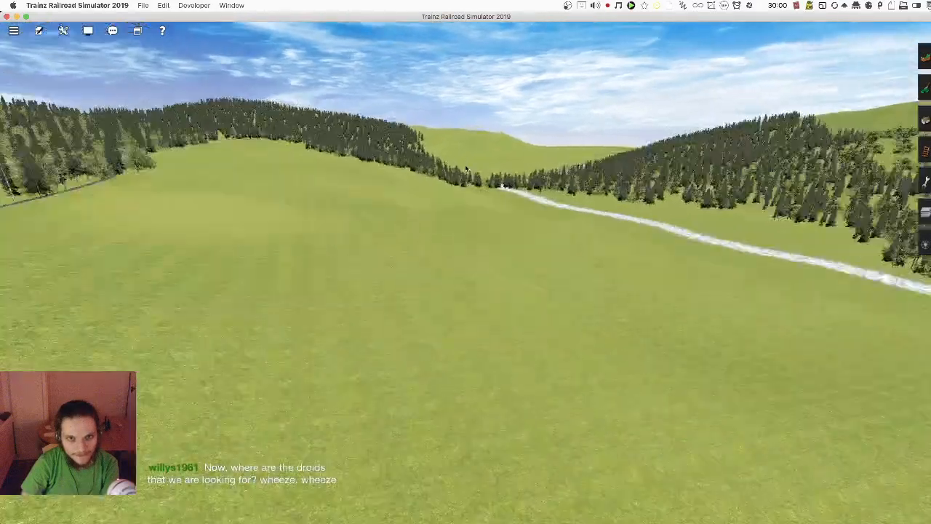
Step: Paste copied tree patches over the bare slope beside the river bend, extending the hillside forest towards the water
right_click_drag(471, 193, 924, 177)
left_click(923, 177)
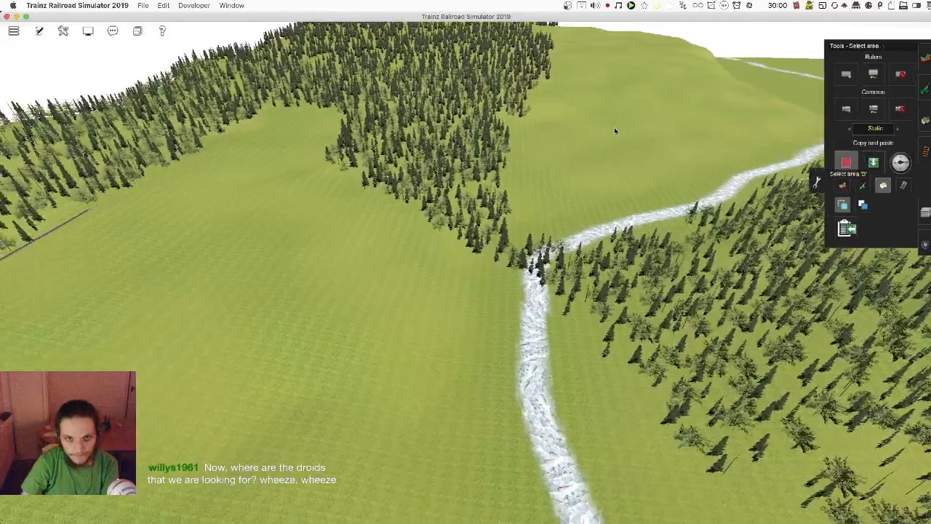
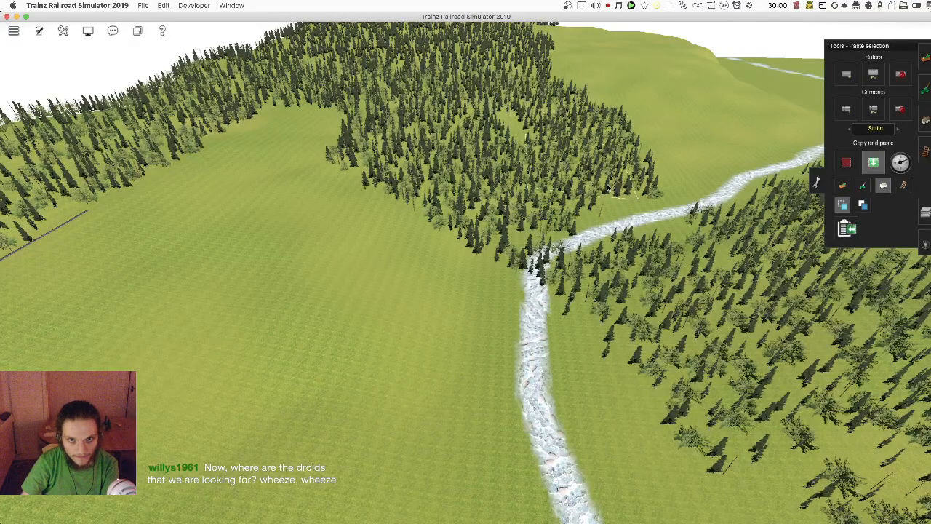
key("Down")
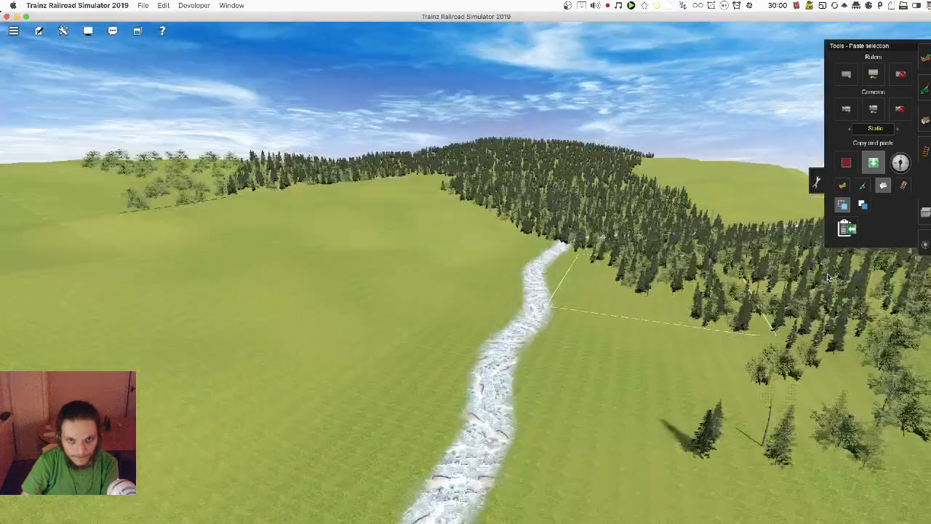
key("Left")
left_click(922, 213)
key("Left")
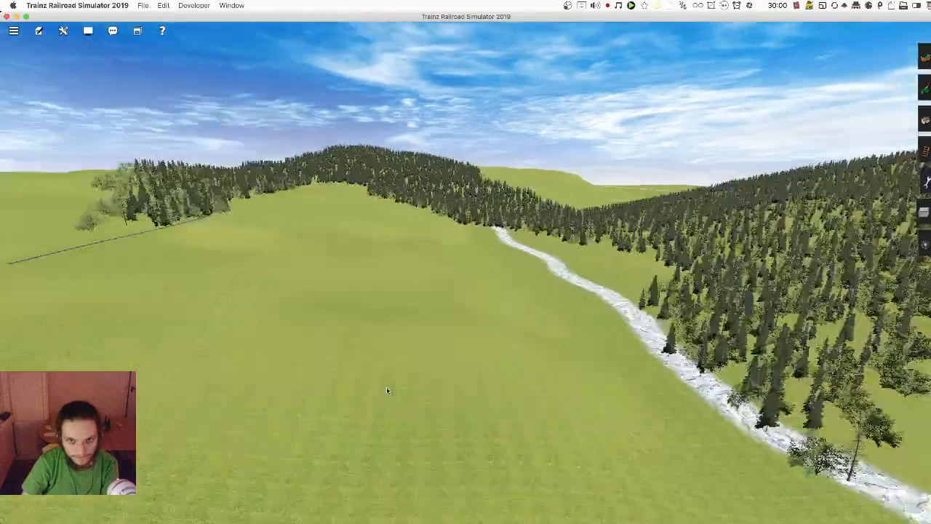
Step: Inspect the extended hillside forest and the remaining bare slope between the trackside trees and the river
right_click(372, 368)
key("Right")
key("Up")
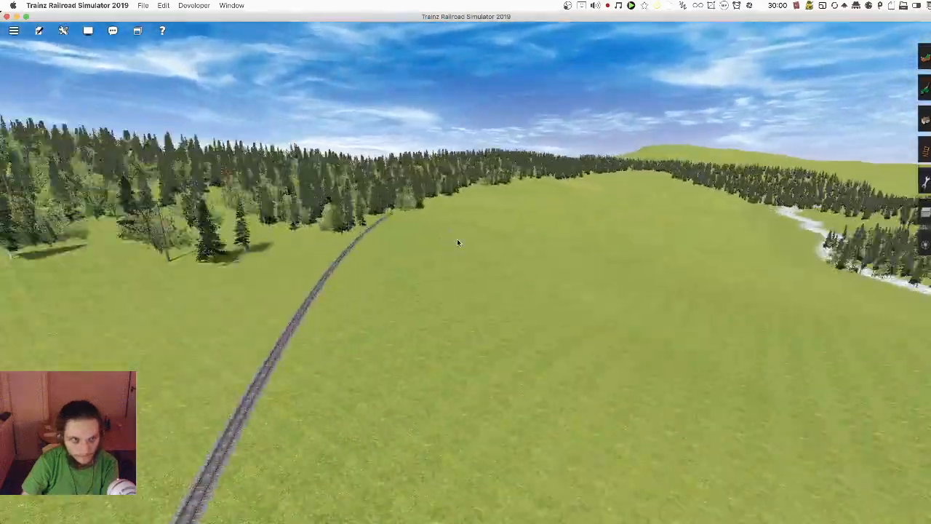
key("Right")
key("Left")
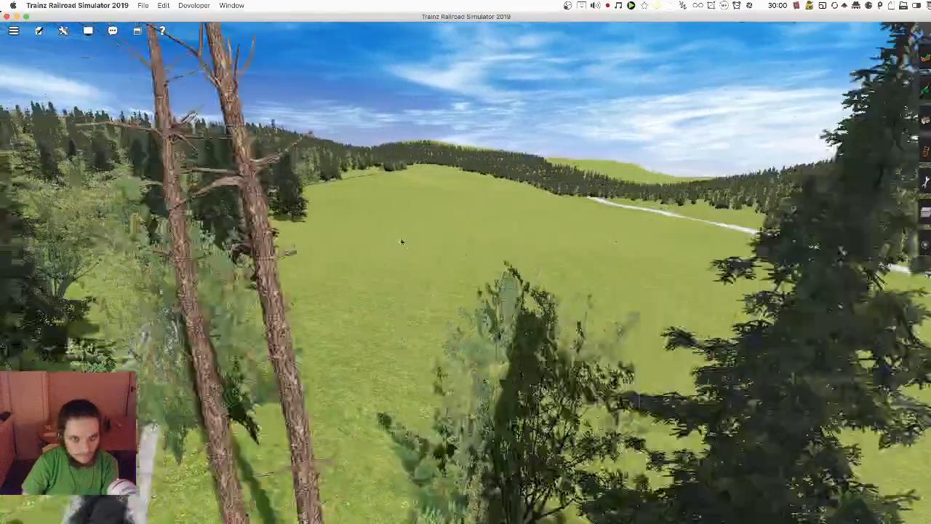
key("Up")
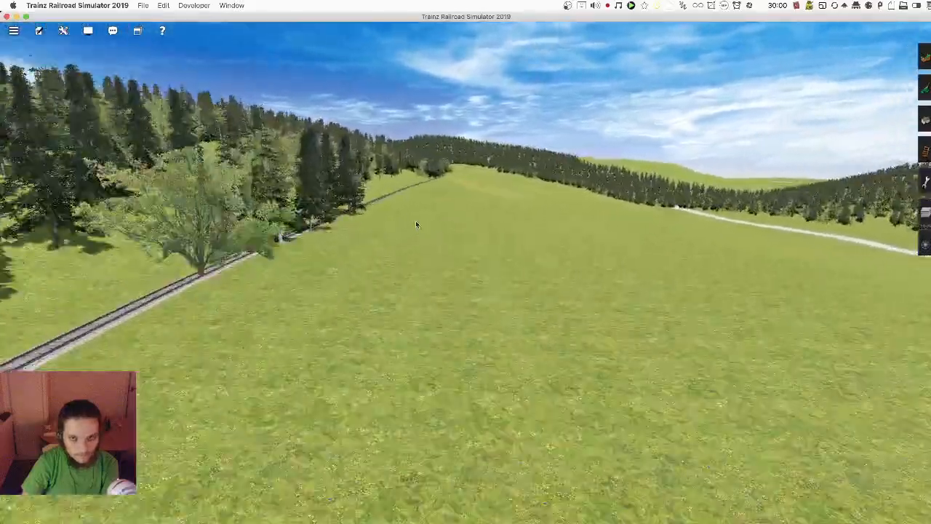
key("Up")
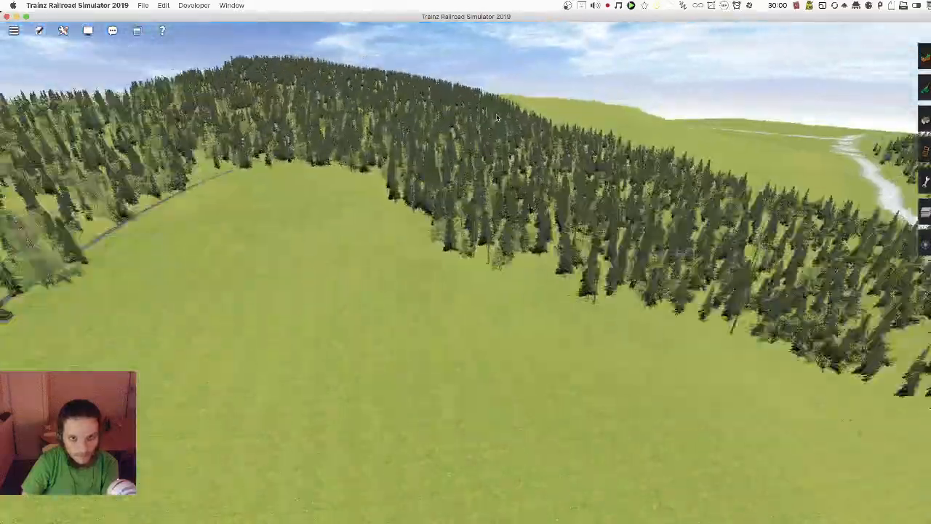
key("Up")
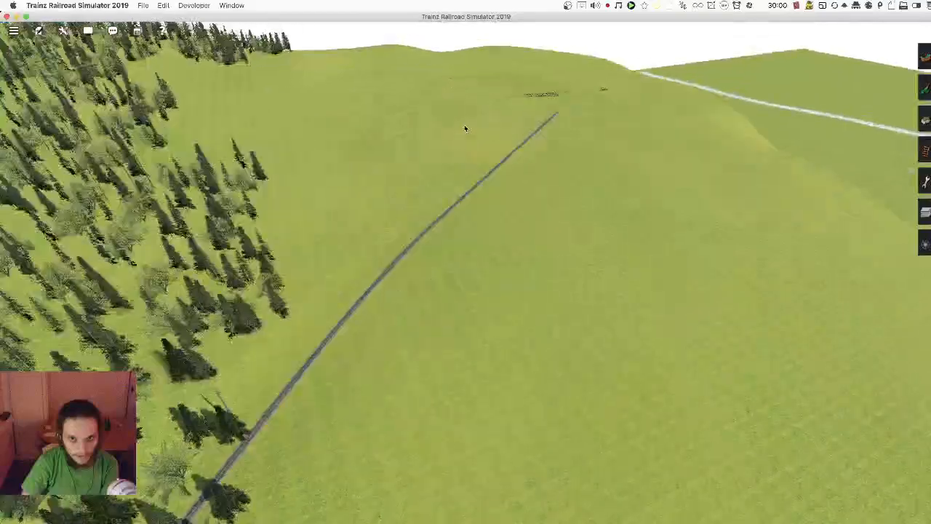
Step: Turn back along the open track and review the planted forest and the bare meadow from above
key("Right")
right_click_drag(479, 238, 608, 282)
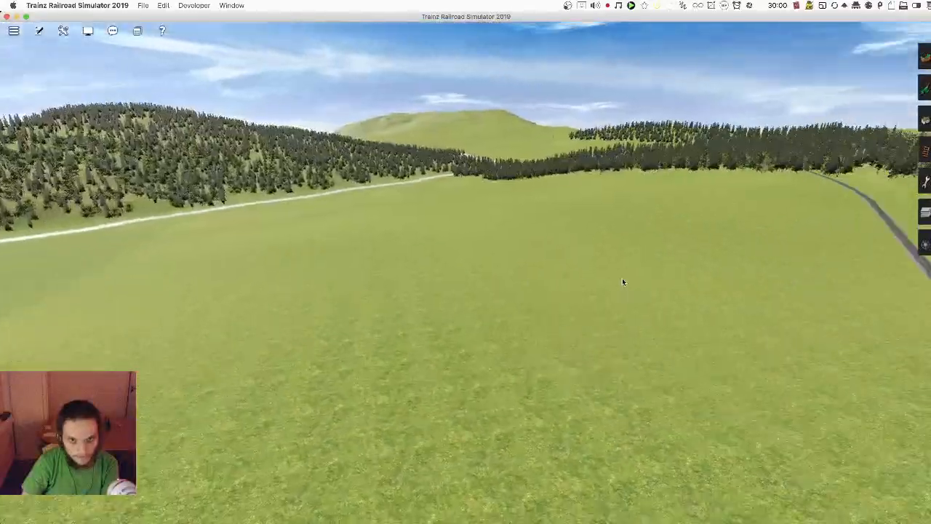
key("Up")
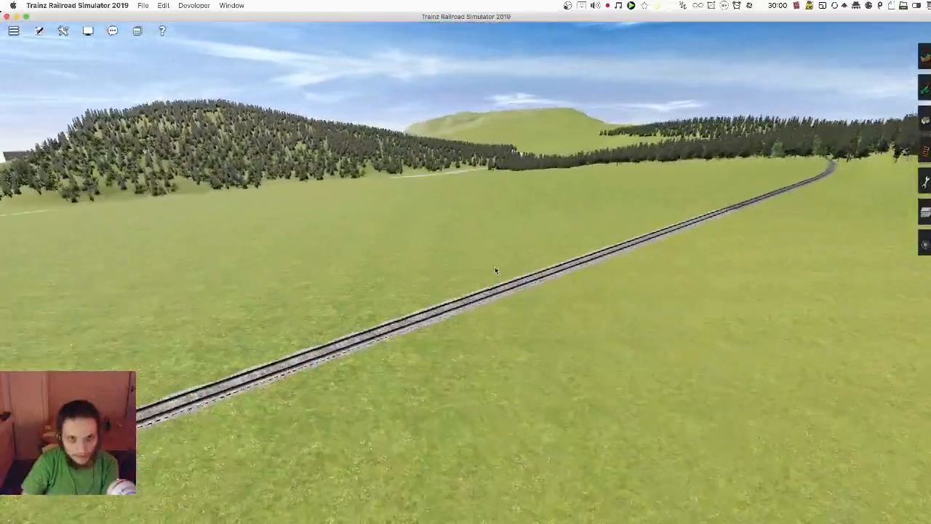
key("Left")
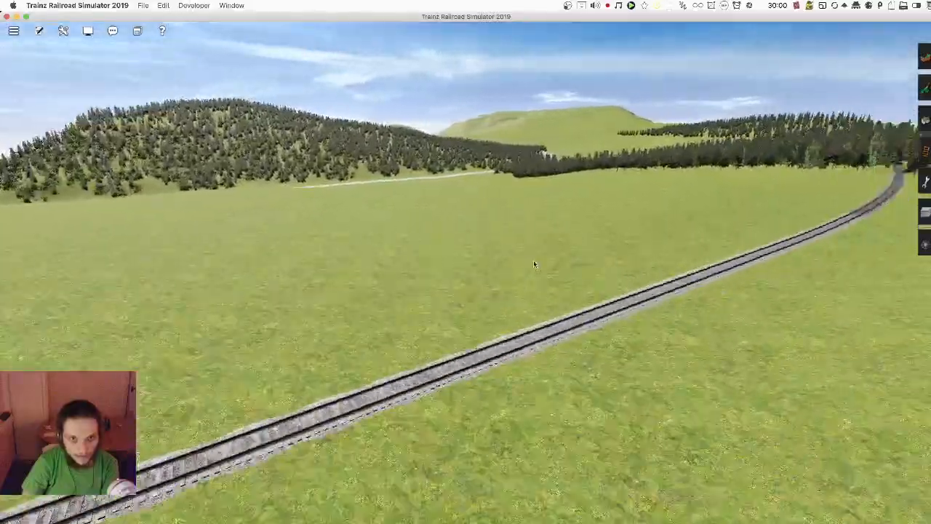
key("Up")
key("Right")
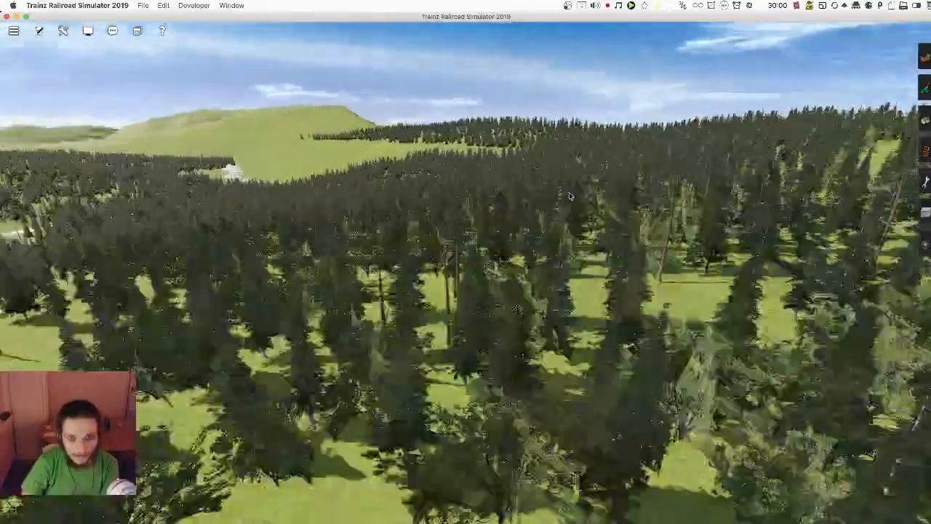
key("Left")
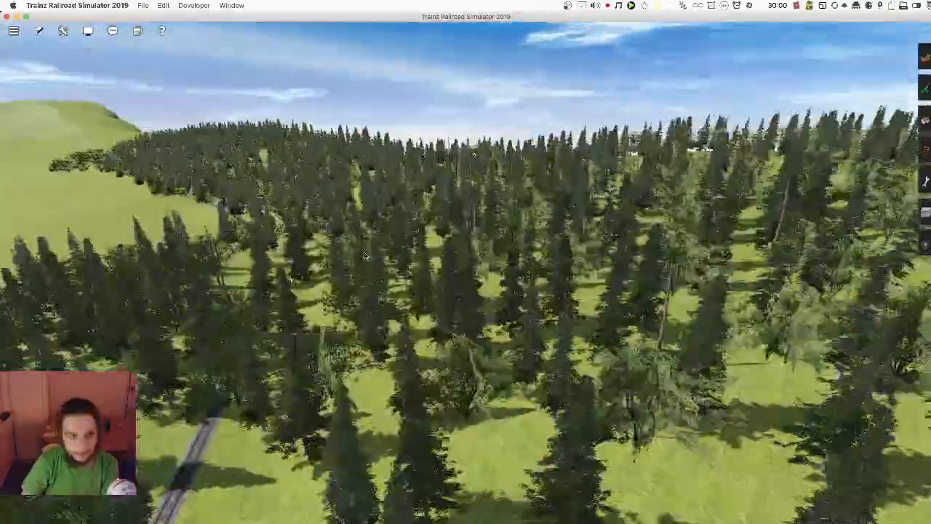
key("Up")
key("Left")
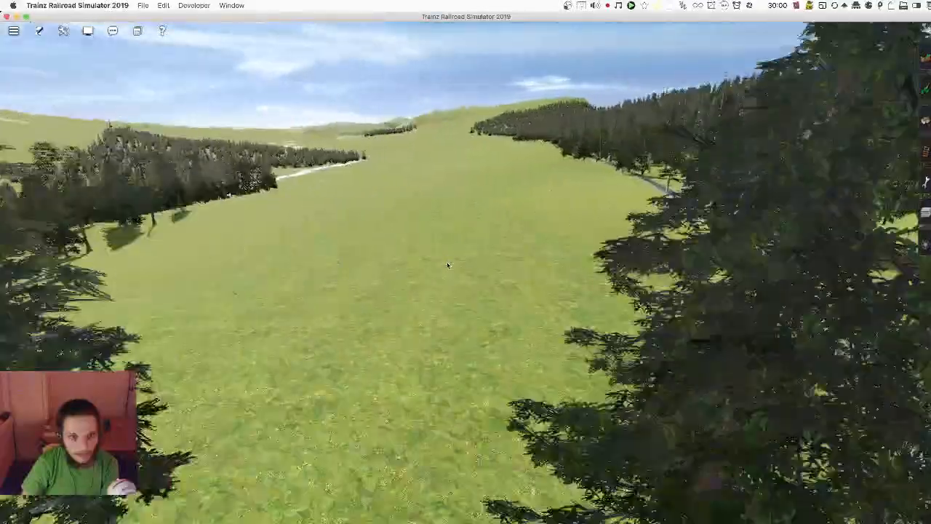
Step: View the meadow from ground level and increase the maximum draw distance in the video settings
key("Up")
key("Down")
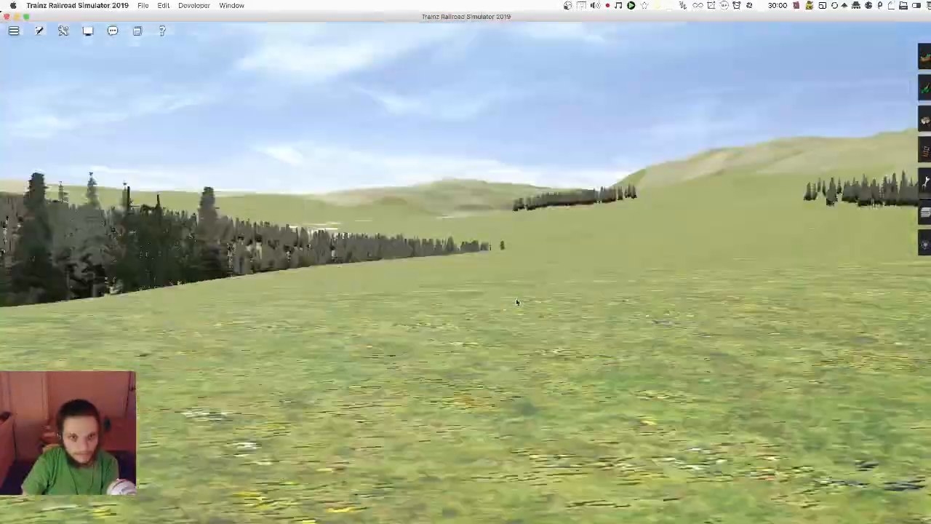
left_click(24, 55)
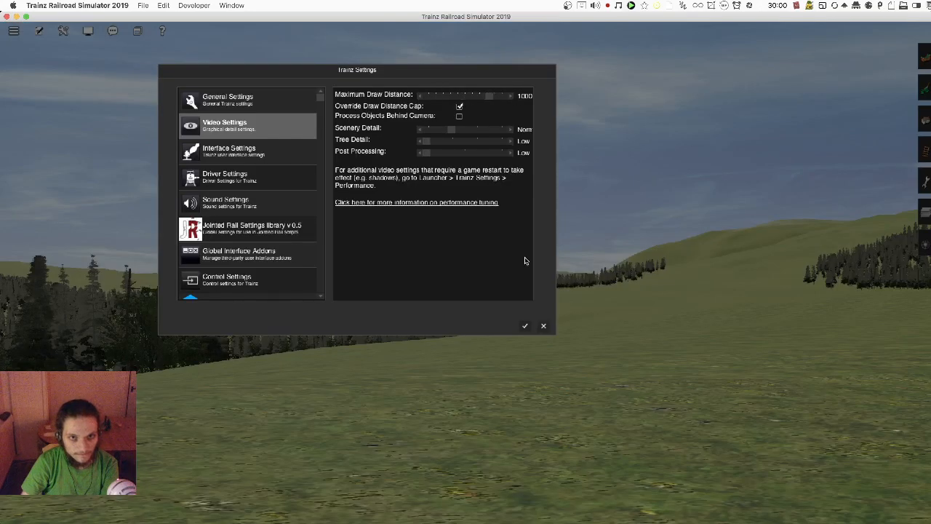
left_click(524, 327)
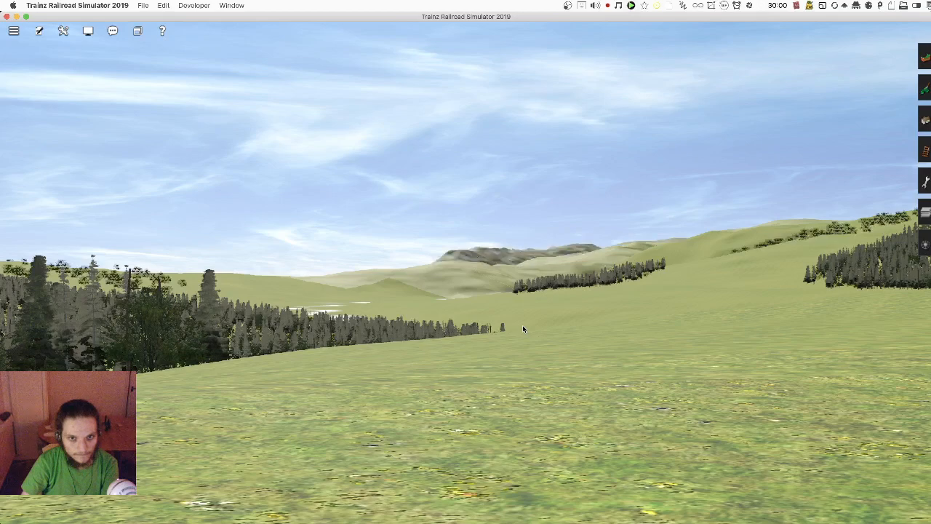
Step: Fly the free camera over the meadow and back beside the track to view the distant forested hills
key("alt+y")
key("w")
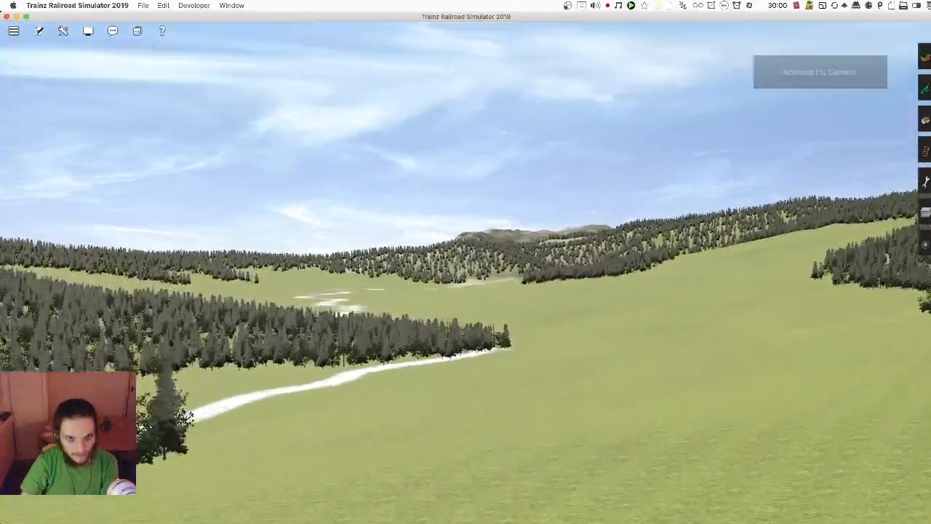
key("s")
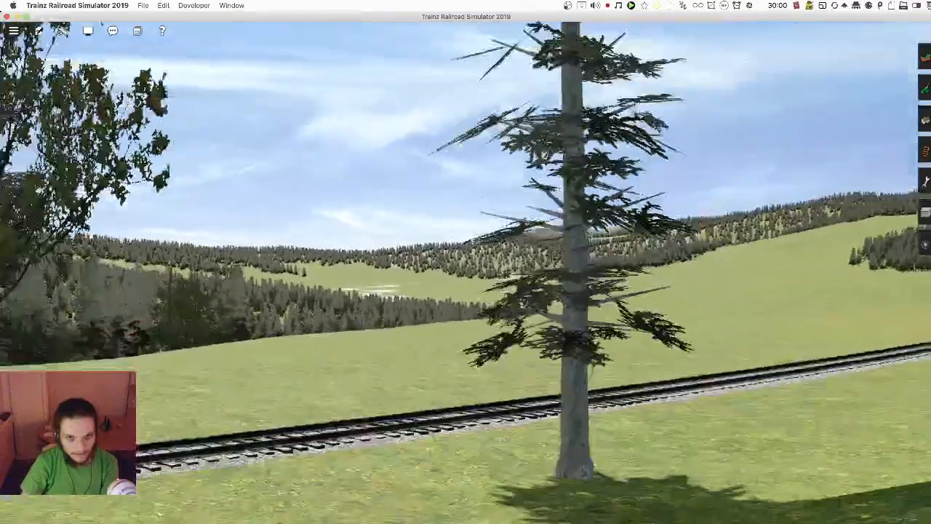
key("a")
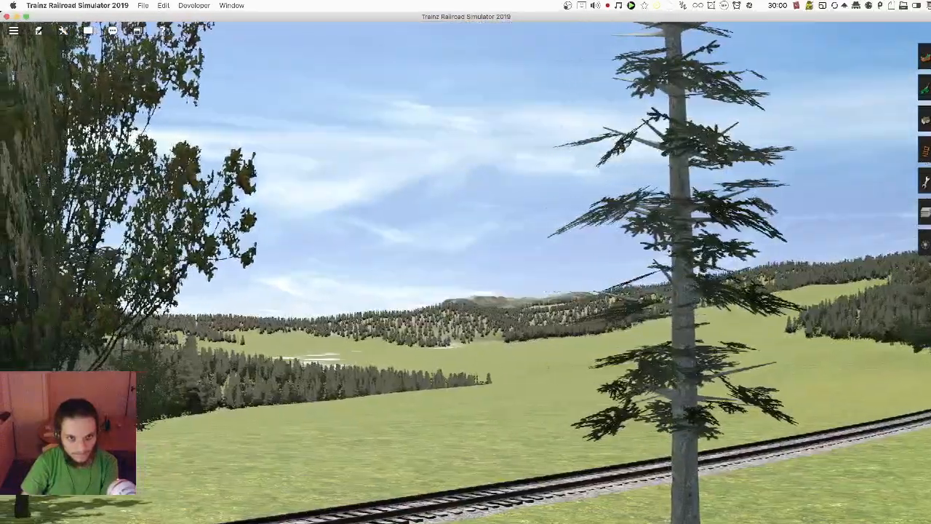
key("Down")
key("Down")
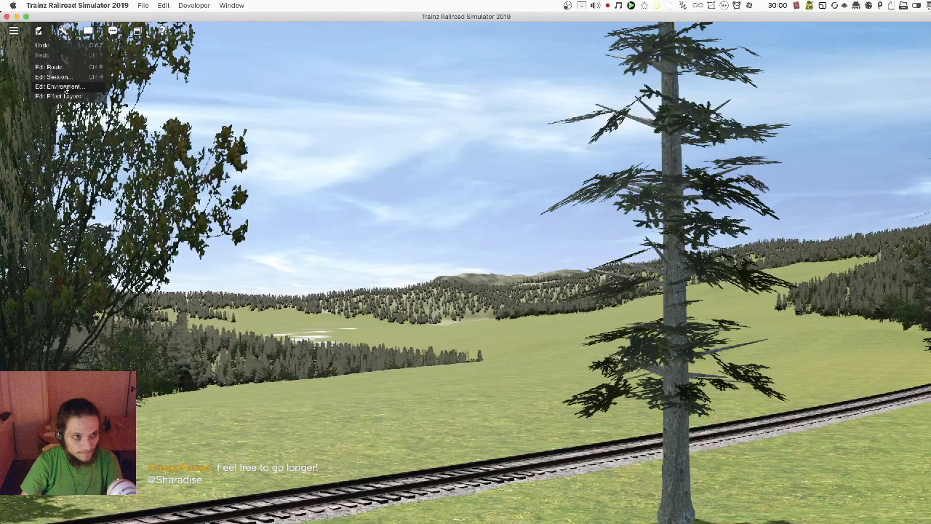
Step: Try an early-morning and an afternoon time of day in the environment lighting to compare the scenery
left_click(66, 86)
left_click_drag(216, 325, 221, 327)
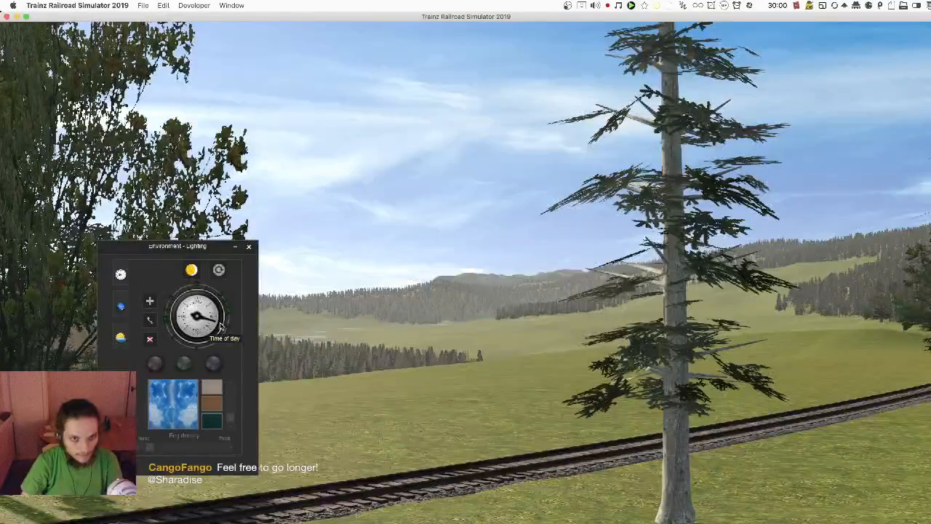
left_click(248, 249)
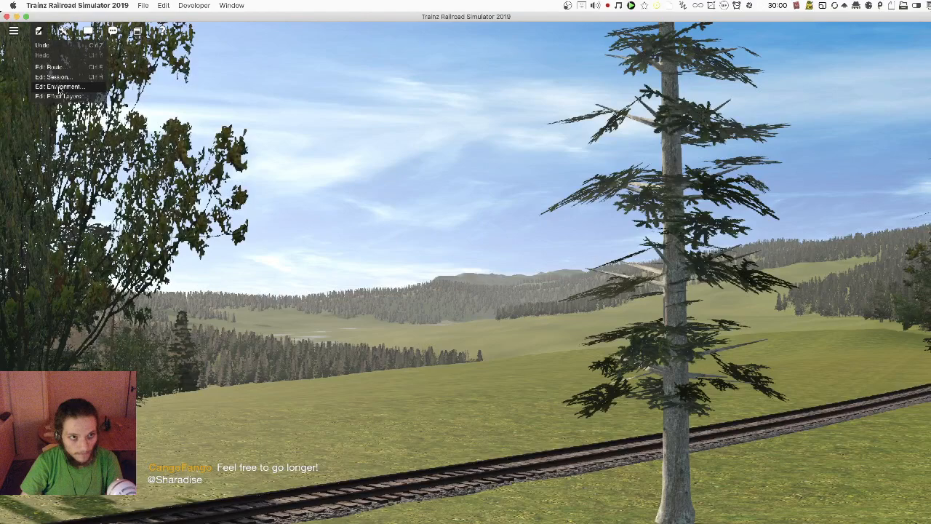
left_click(60, 87)
left_click_drag(193, 328, 168, 339)
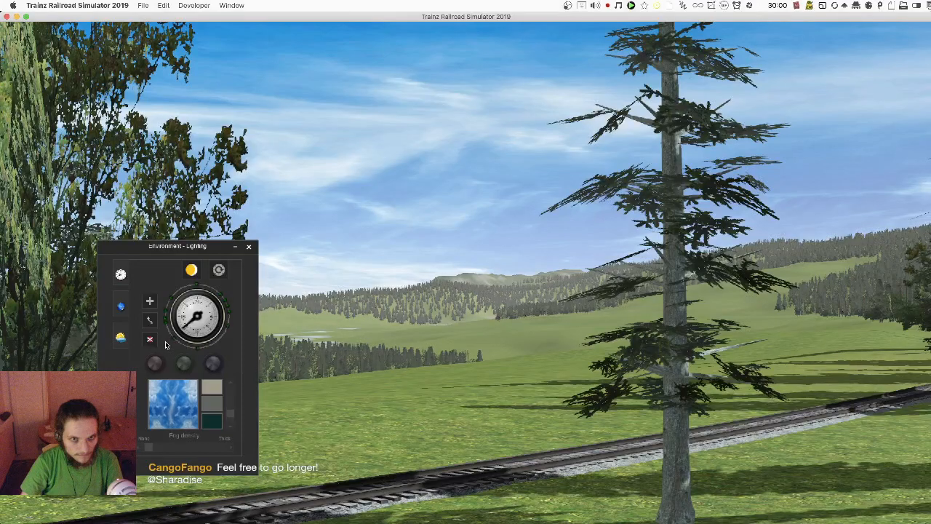
left_click(249, 248)
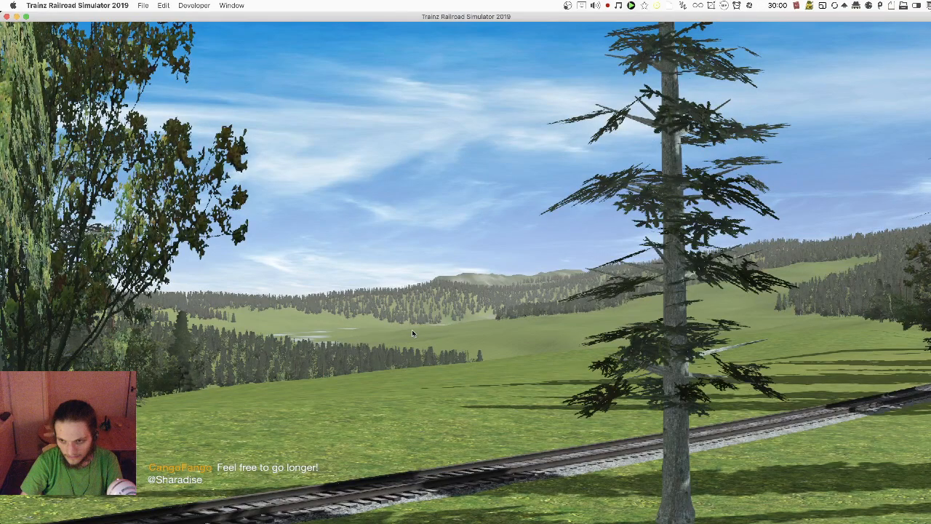
Step: Set the environment lighting's time of day to late morning while viewing the trackside forest from above
scroll(618, 302, "down", 3)
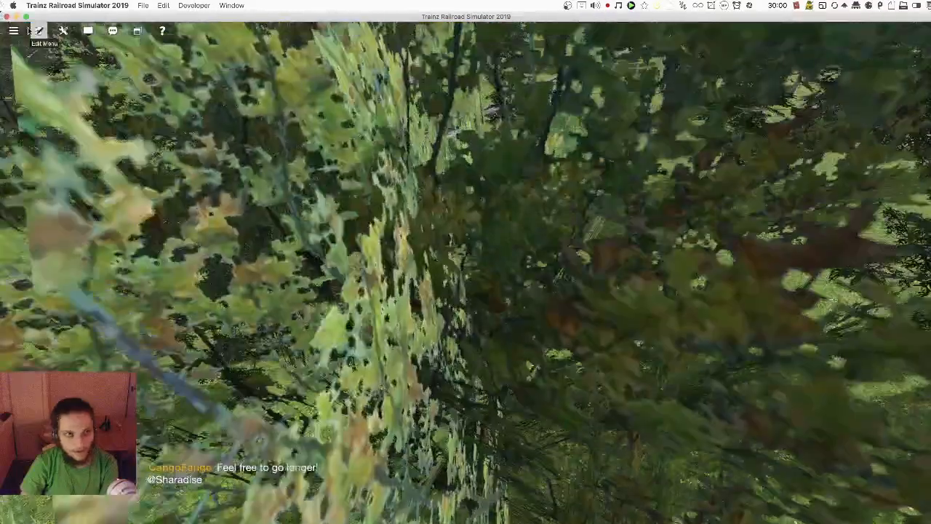
left_click(38, 31)
left_click(59, 87)
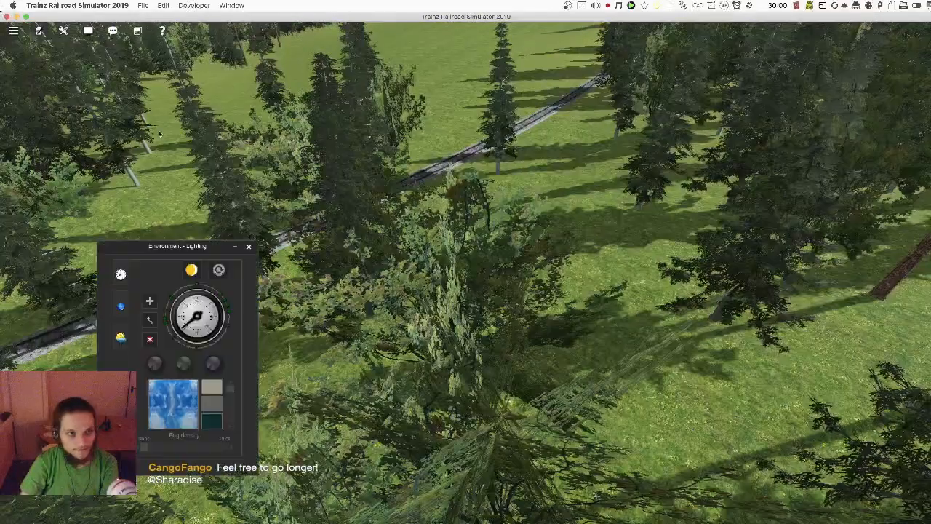
left_click_drag(214, 335, 213, 351)
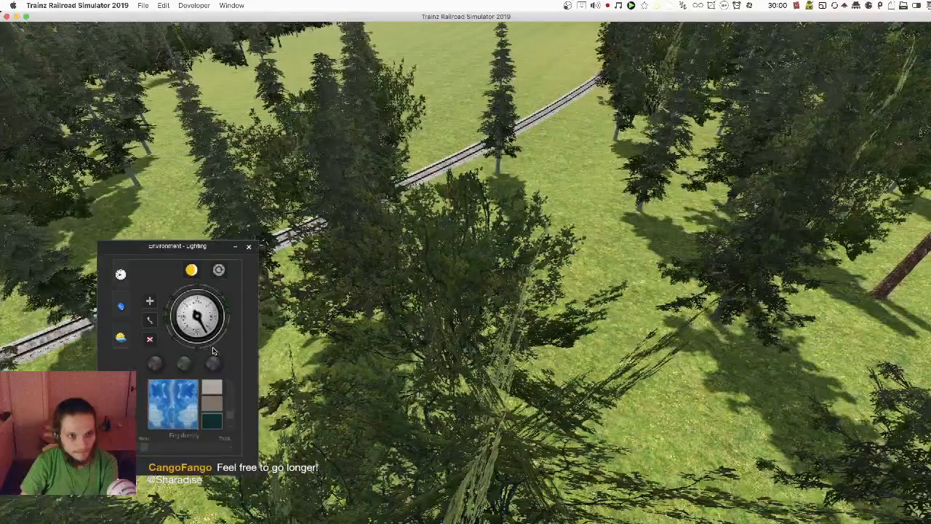
left_click(248, 245)
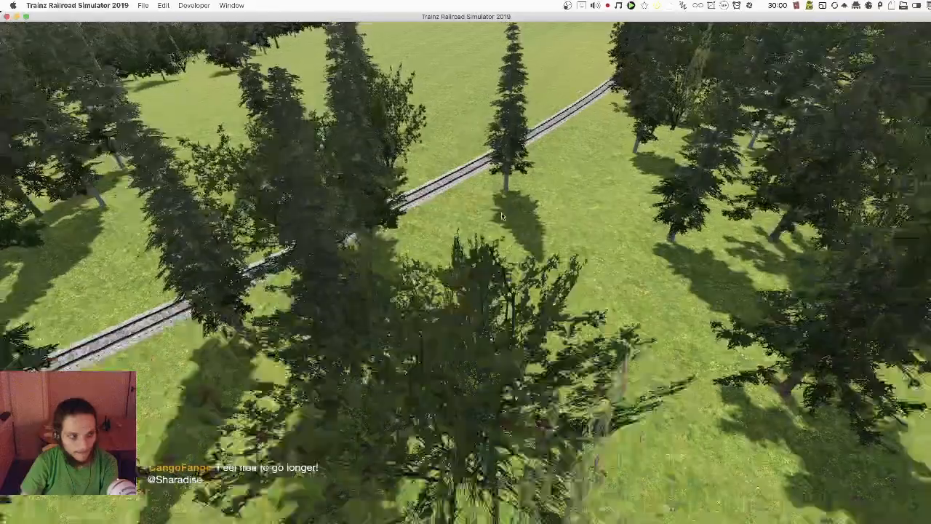
Step: Survey the forested railway line and use the map view to move to the lake's wooded shore
scroll(466, 273, "down", 4)
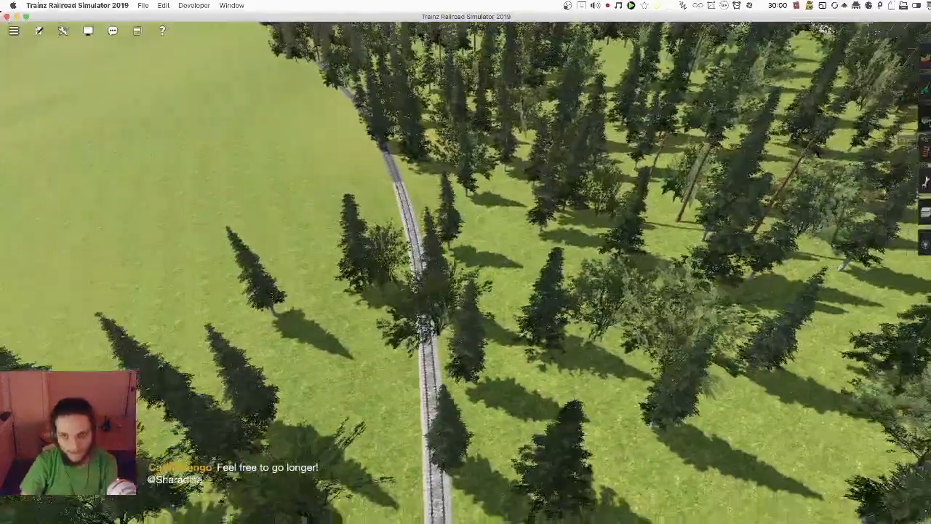
left_click(923, 119)
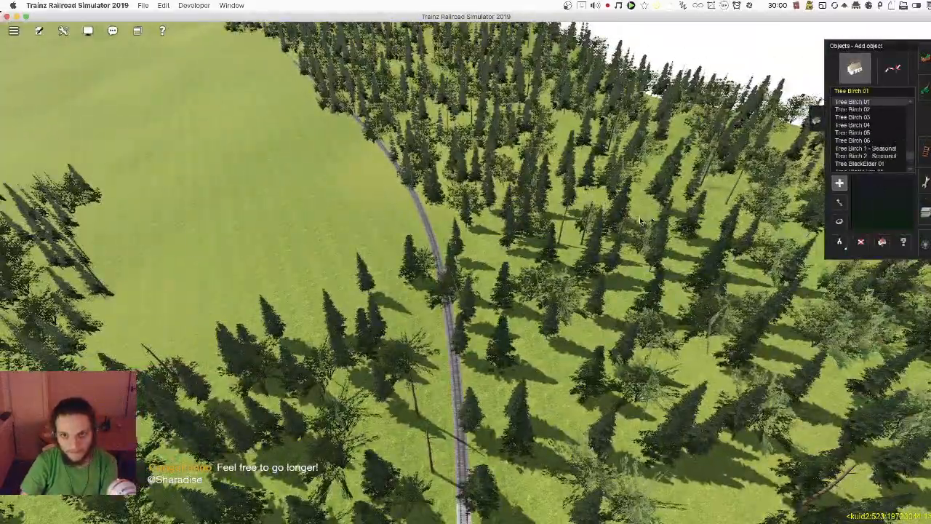
right_click_drag(541, 203, 493, 43)
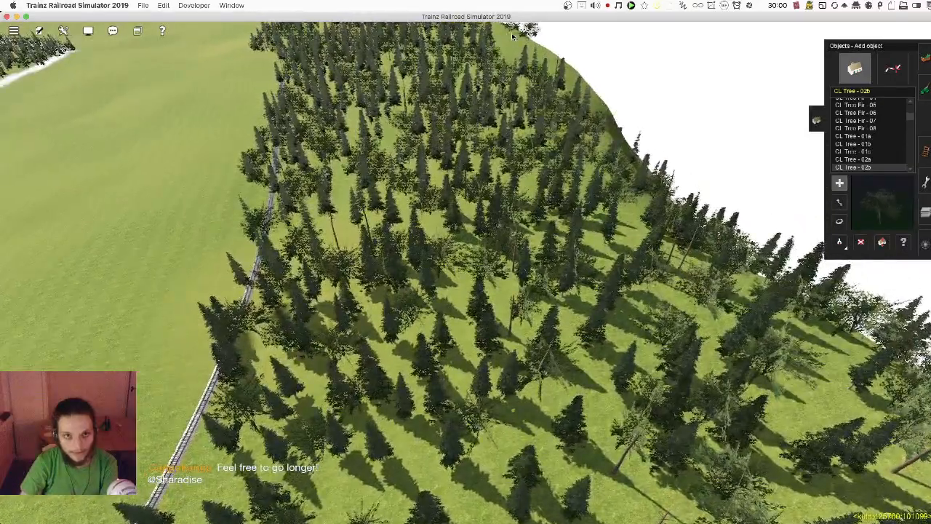
scroll(509, 160, "down", 10)
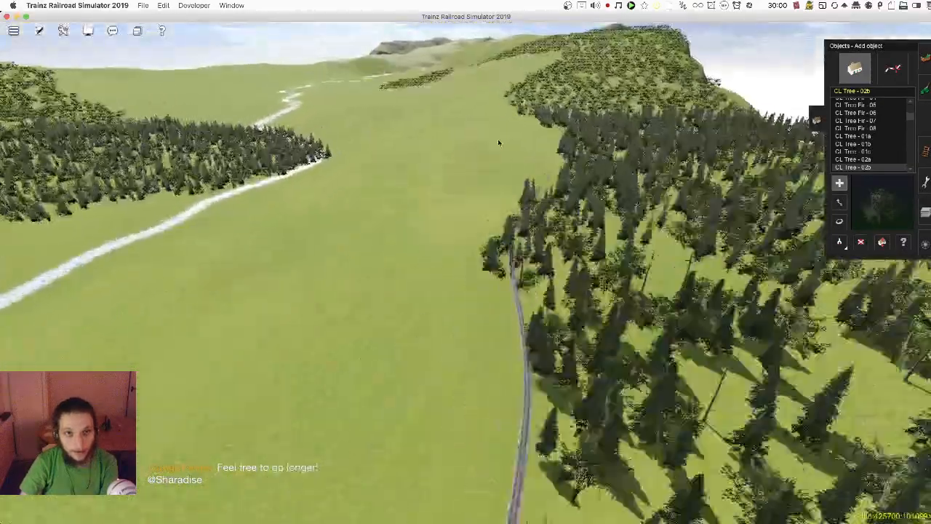
scroll(474, 122, "down", 3)
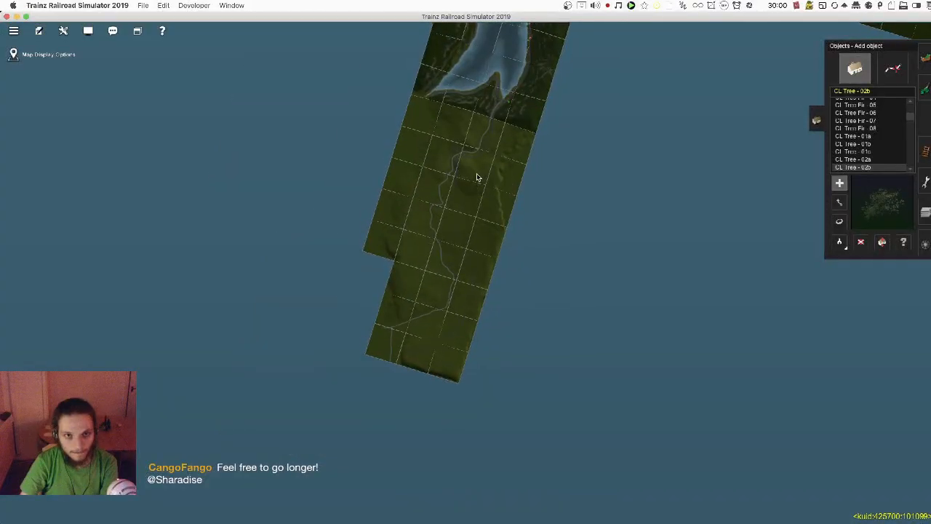
scroll(519, 149, "up", 3)
scroll(491, 215, "up", 5)
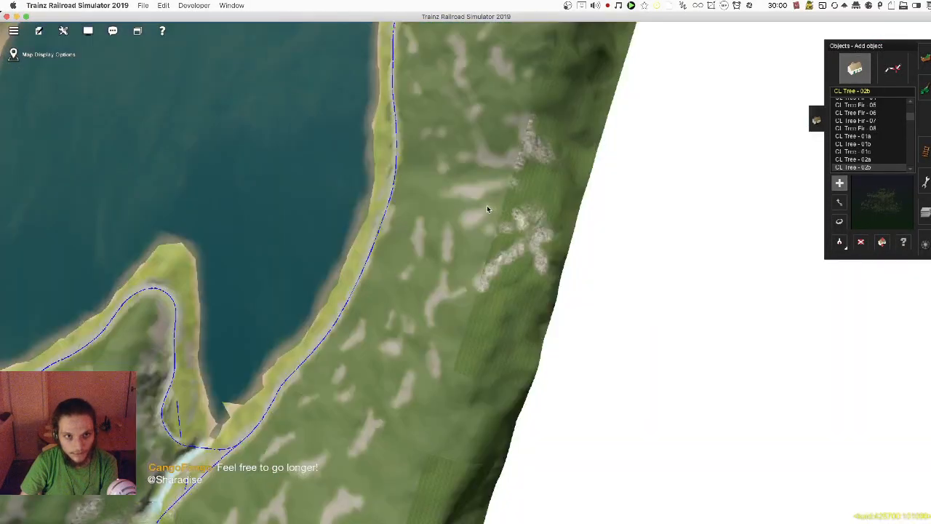
scroll(446, 288, "up", 5)
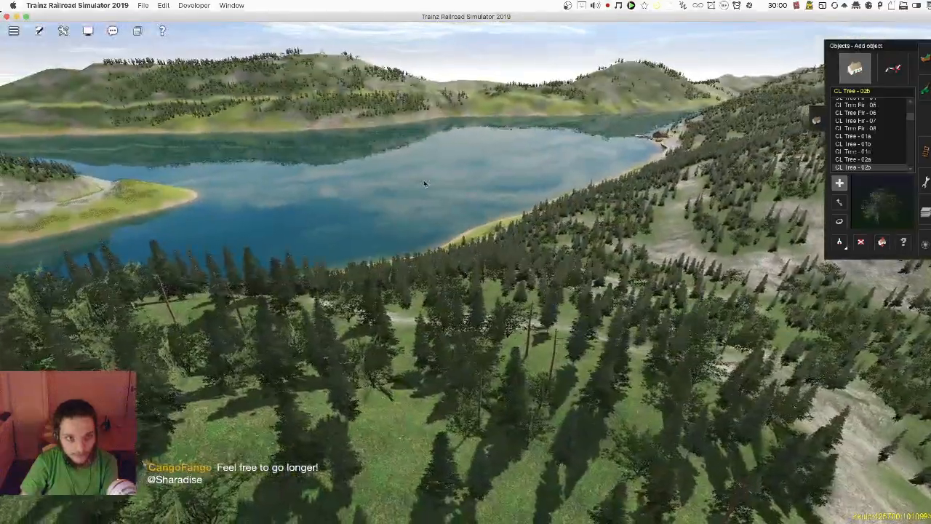
Step: Examine the lake's wooded shoreline and the hillside along the winding lakeside road
scroll(422, 181, "down", 3)
scroll(333, 146, "up", 5)
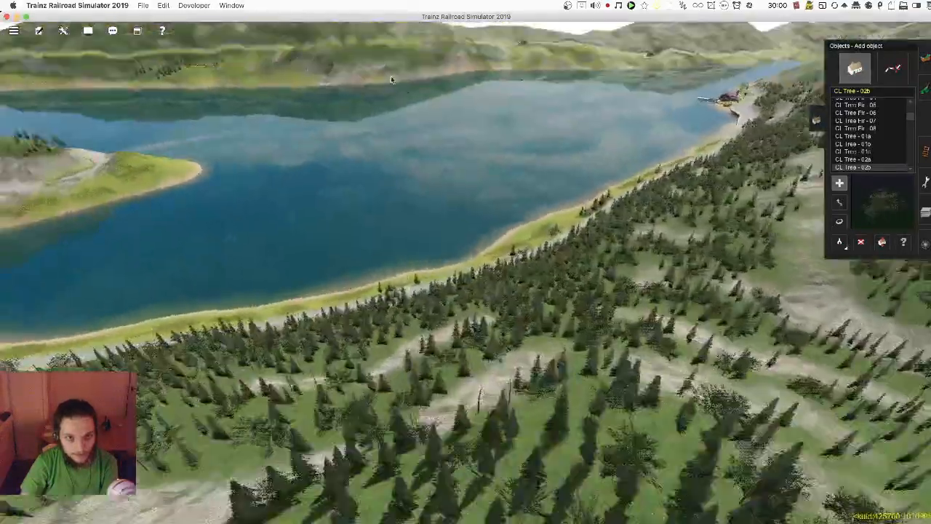
right_click(466, 97)
key("Right")
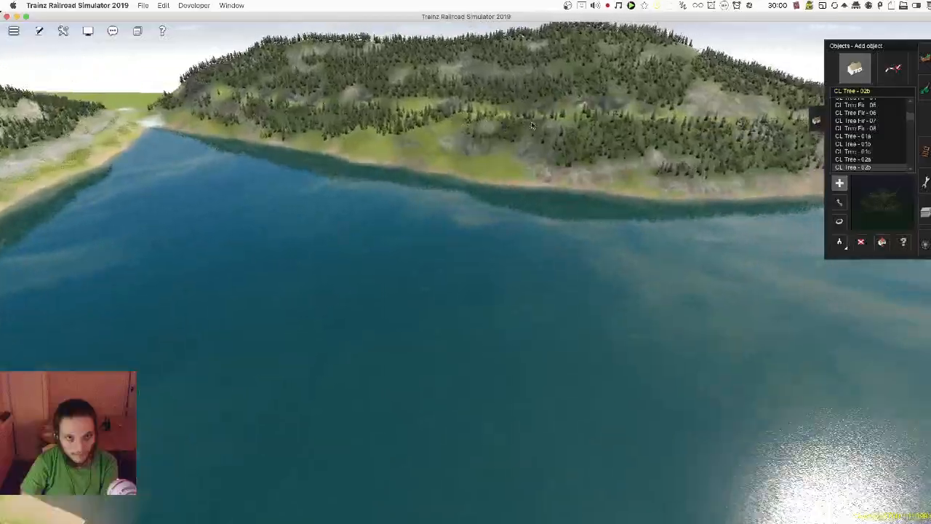
scroll(419, 266, "up", 6)
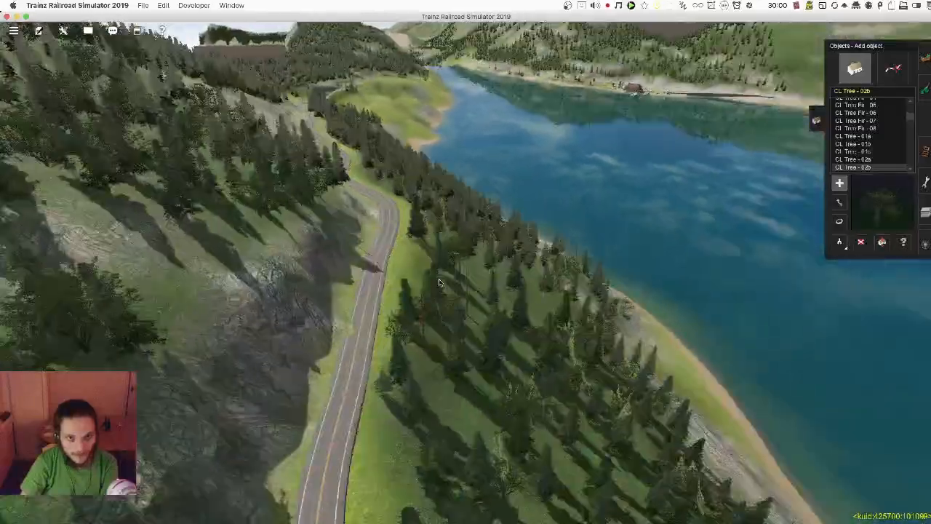
key("Right")
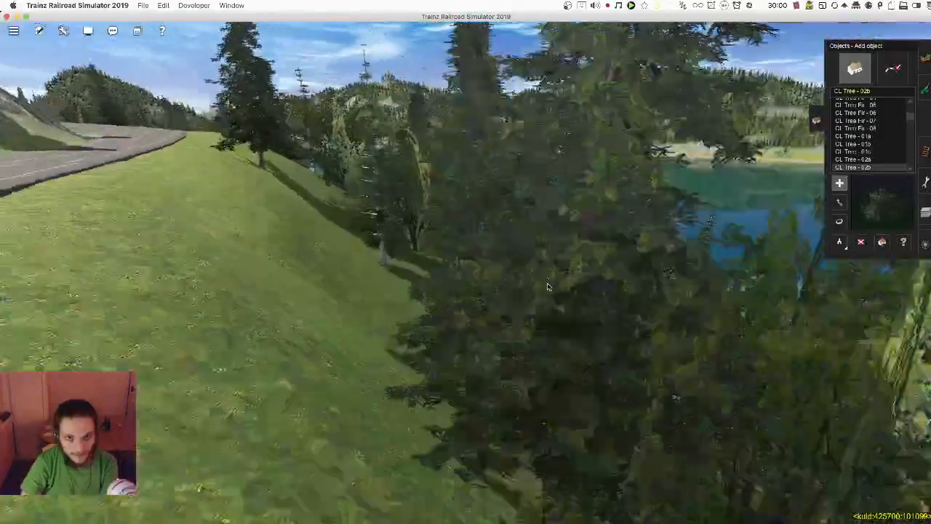
key("Right")
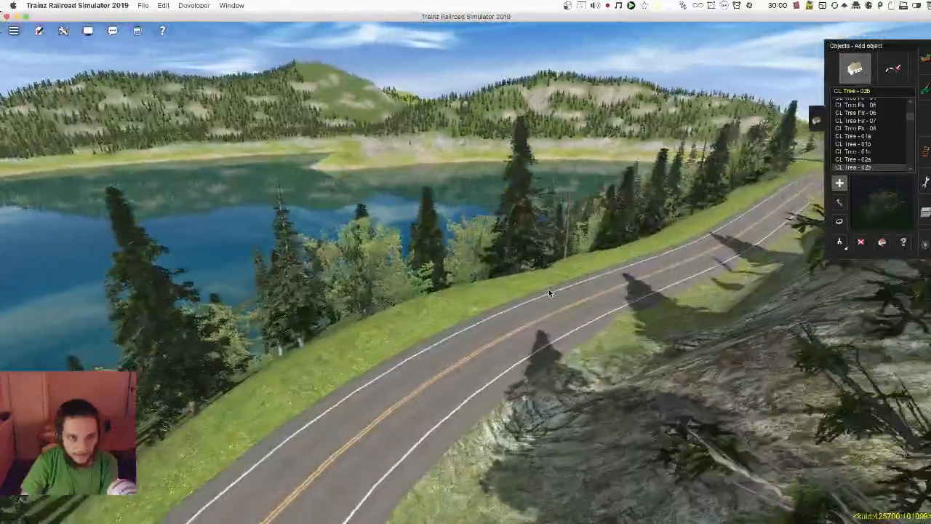
key("Up")
key("Right")
key("Down")
key("Left")
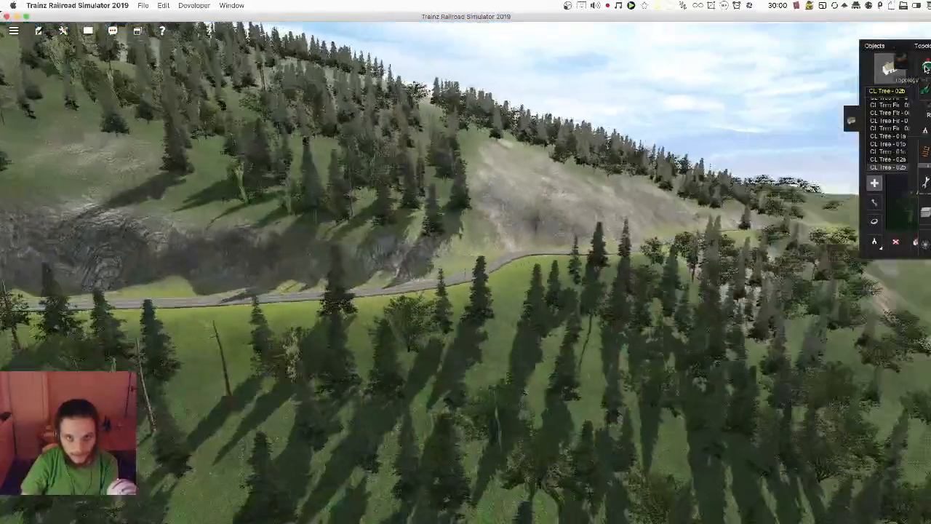
Step: Adjust the Plateau brush and level the ground along the top of the rocky bank above the lakeside road
left_click(923, 66)
key("Left")
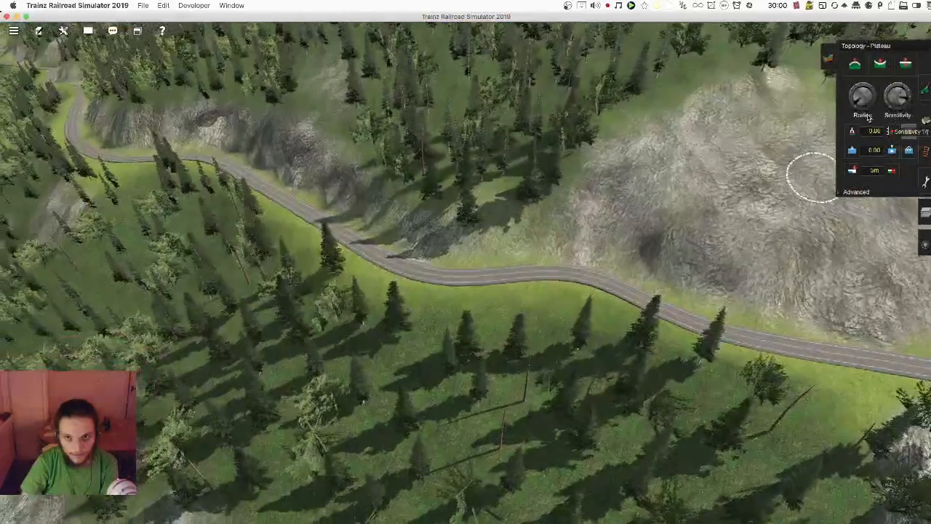
left_click_drag(856, 105, 849, 105)
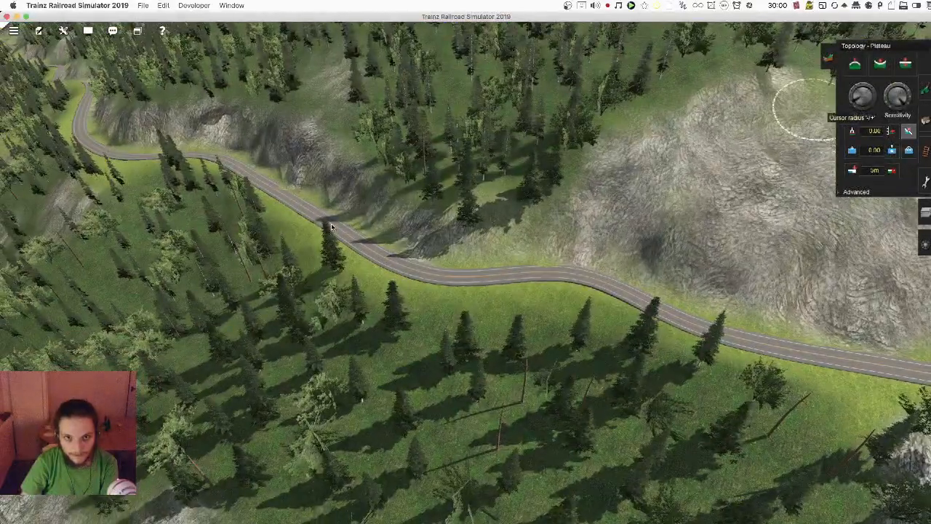
scroll(334, 224, "up", 6)
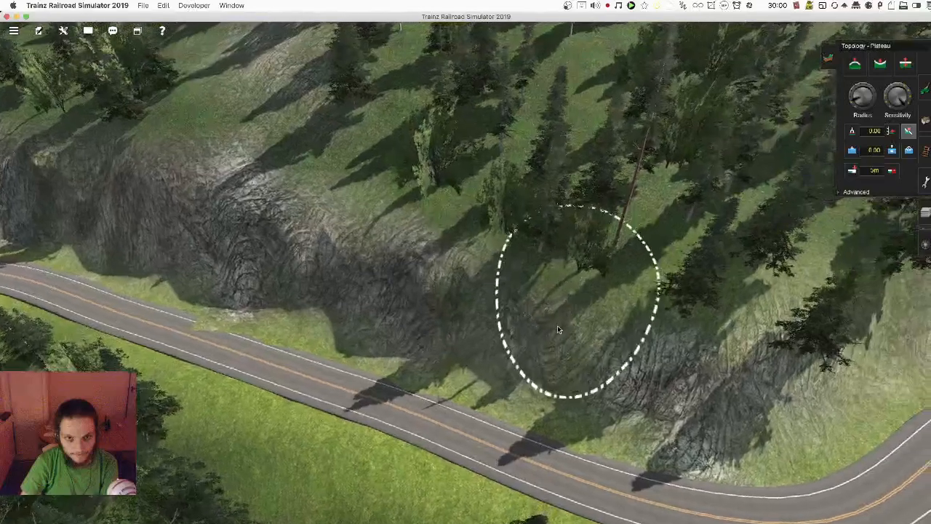
mouse_move(558, 329)
left_mouse_down()
mouse_move(565, 147)
mouse_move(507, 133)
mouse_move(438, 181)
mouse_move(528, 243)
mouse_move(596, 218)
mouse_move(560, 145)
mouse_move(472, 146)
mouse_move(499, 218)
mouse_move(531, 189)
mouse_move(442, 231)
left_mouse_up()
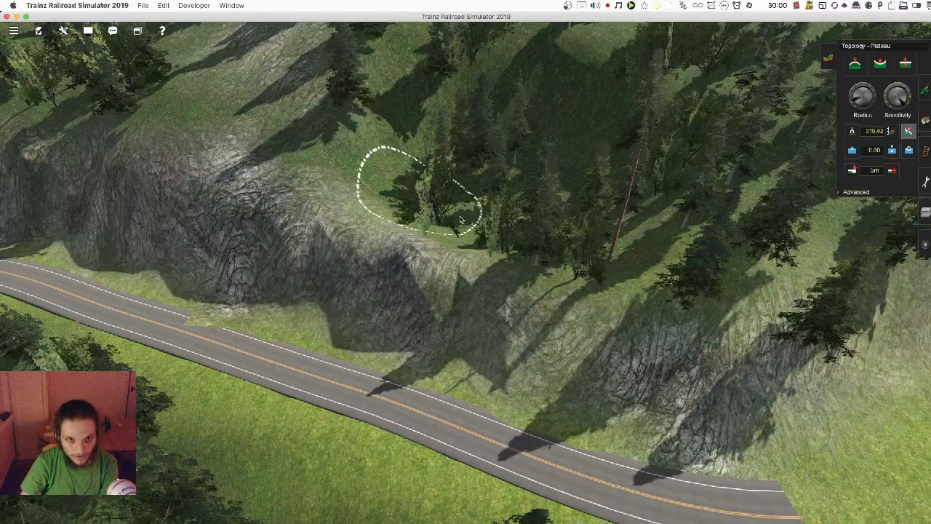
Step: Enlarge the Plateau brush radius and flatten more of the wooded slope behind the roadside bank
key("Up")
key("Page_Down")
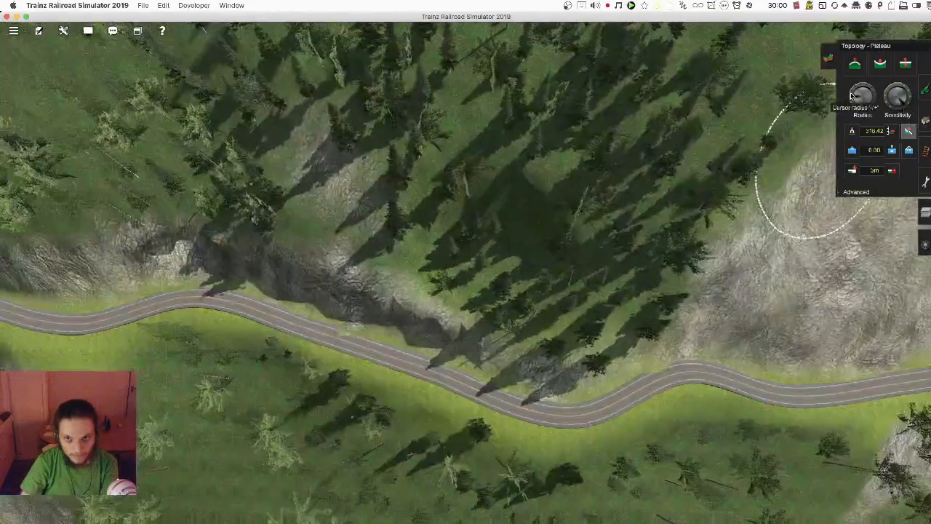
key("Page_Up")
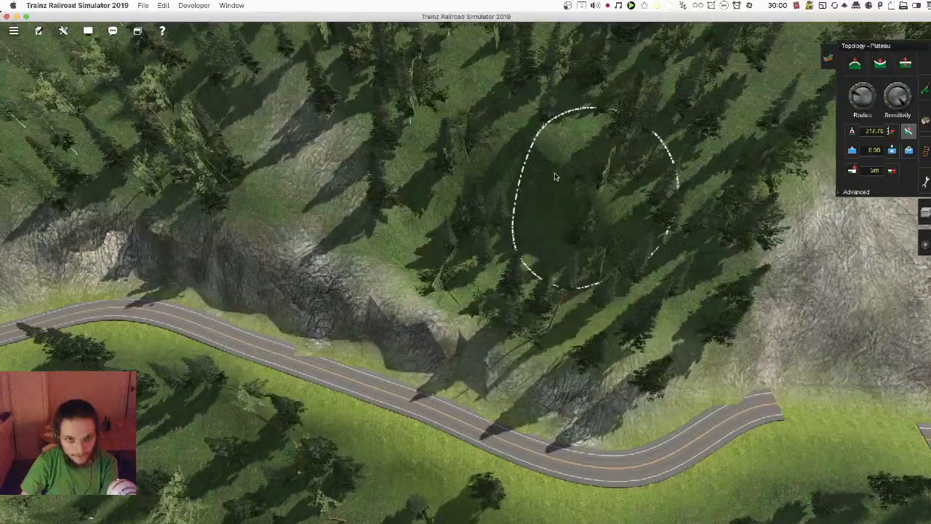
mouse_move(554, 177)
left_mouse_down()
mouse_move(494, 145)
mouse_move(417, 197)
mouse_move(546, 246)
left_mouse_up()
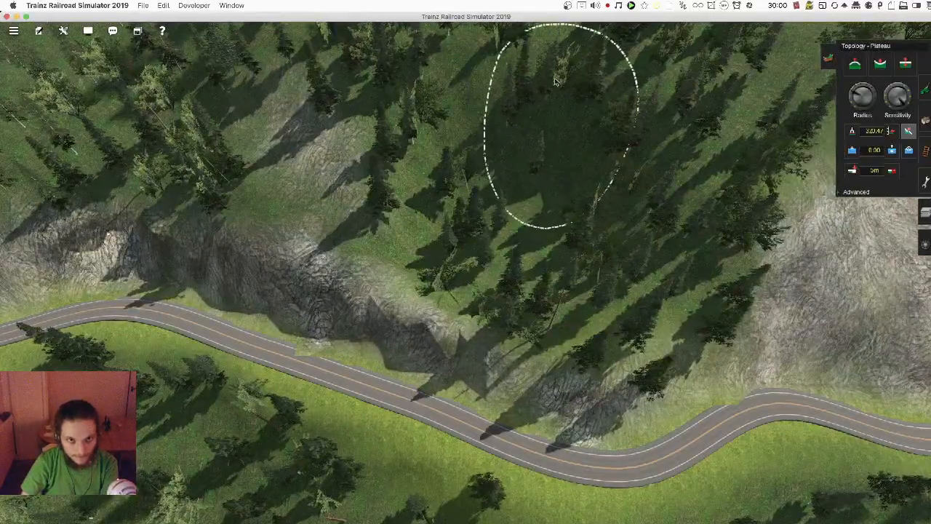
key("Page_Down")
left_click_drag(553, 219, 551, 143)
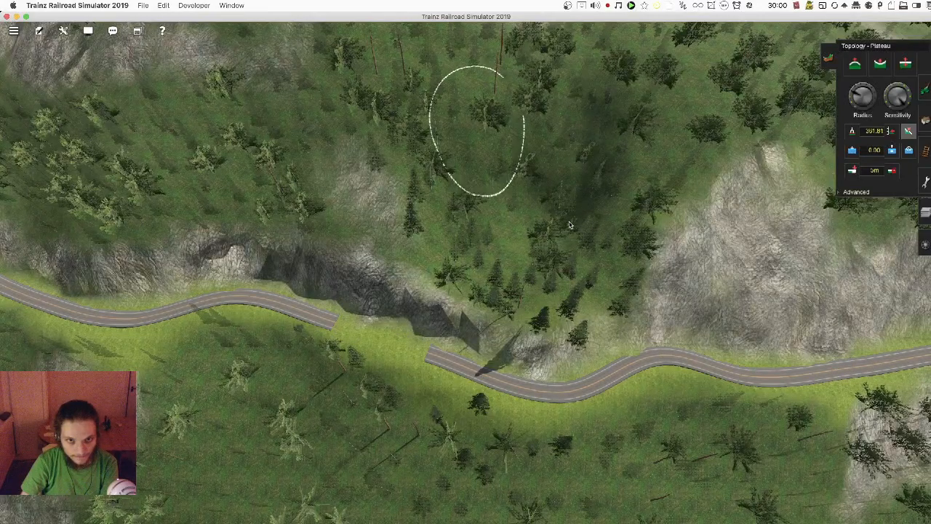
key("Down")
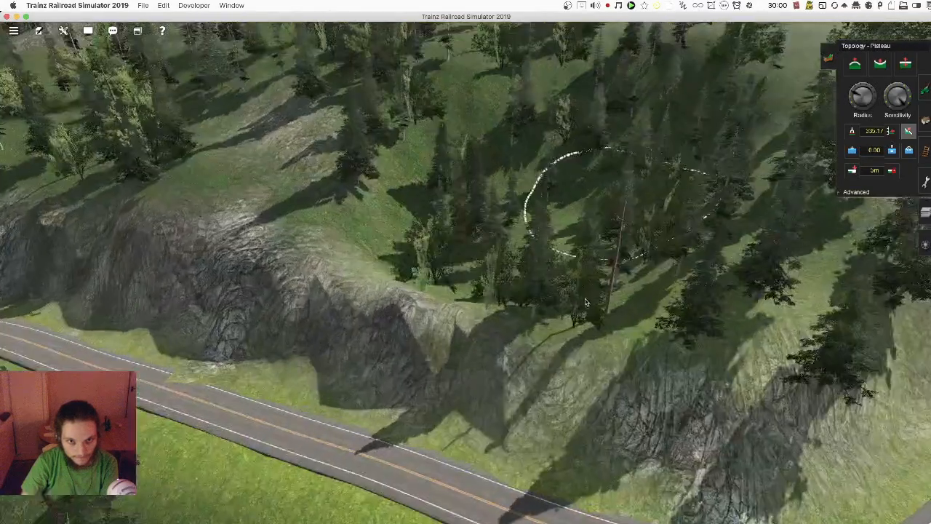
key("Up")
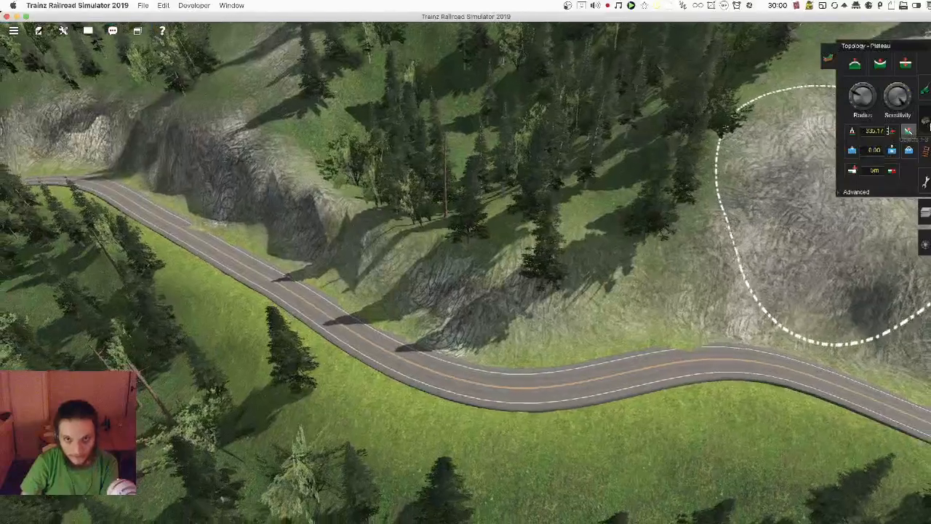
Step: Delete the trees standing near the front edge of the levelled area above the road
right_click(537, 198)
key("d")
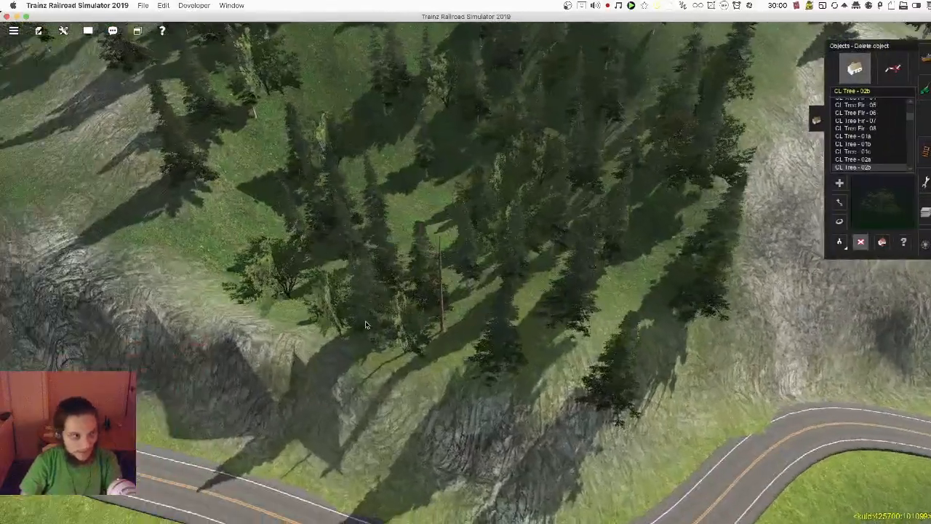
scroll(500, 210, "up", 3)
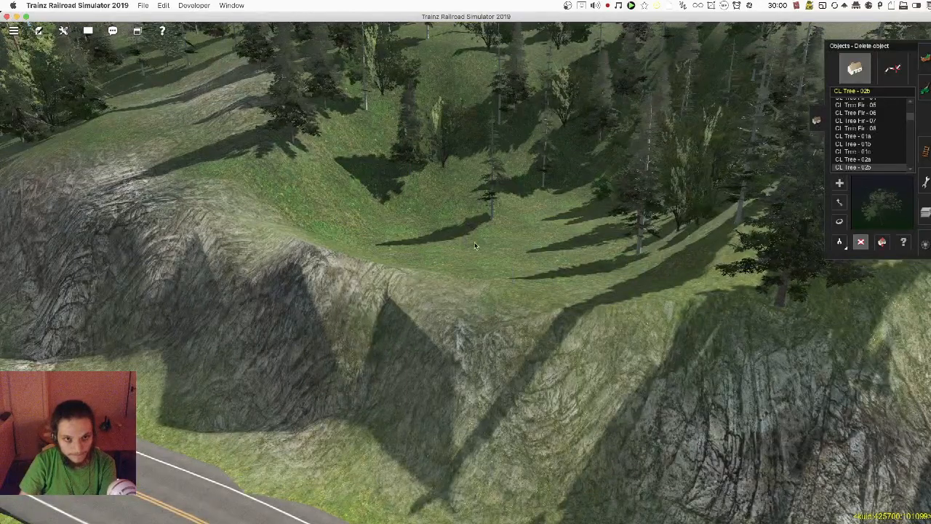
scroll(494, 254, "down", 3)
Step: Extend the plateau across the cleared ground and the adjoining slopes above the roadside bank
key("F1")
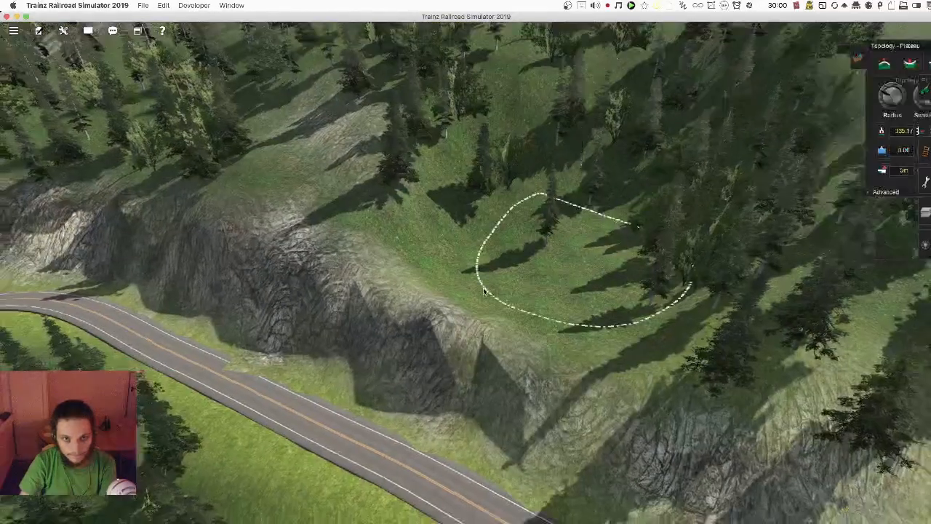
scroll(483, 287, "down", 3)
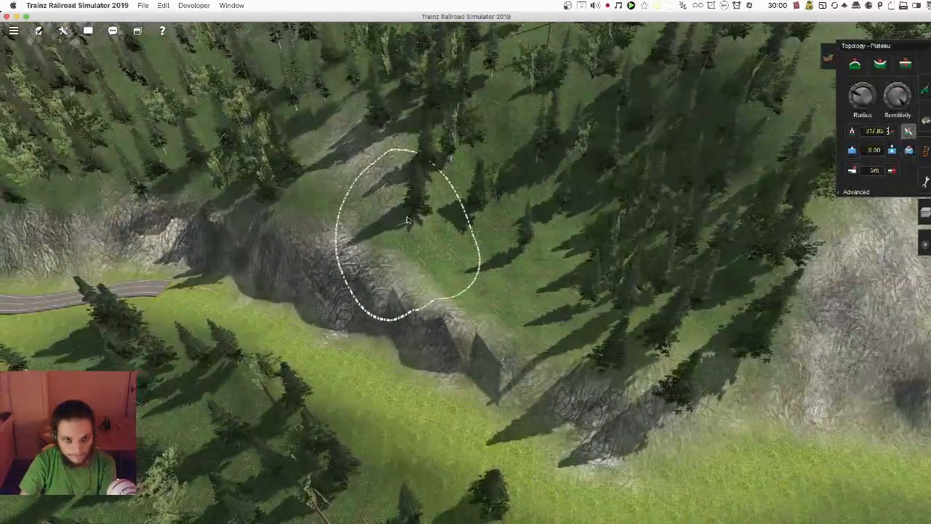
scroll(371, 218, "down", 3)
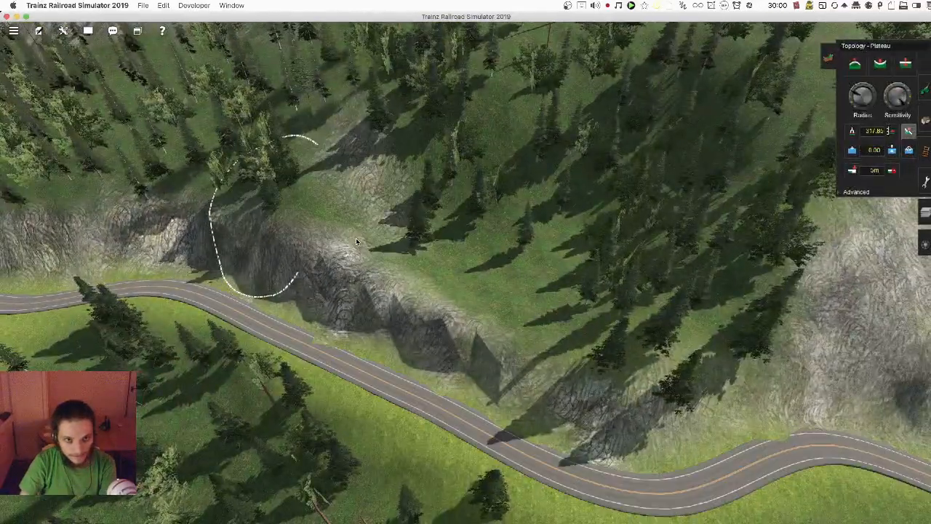
left_click(517, 128)
right_click(592, 353)
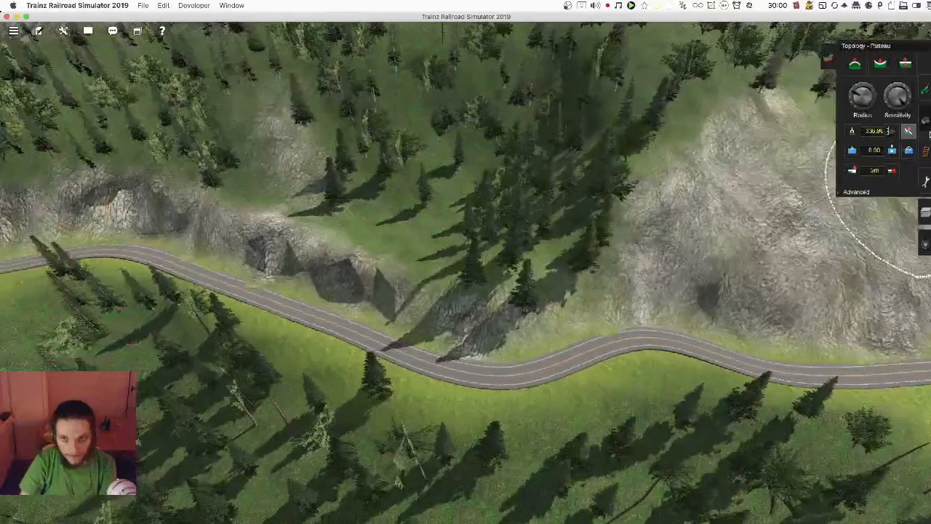
Step: Pick up the SAM Road Dirt 01 spline from the existing dirt lane between houses in the town near the railway
left_click(927, 122)
left_click(88, 31)
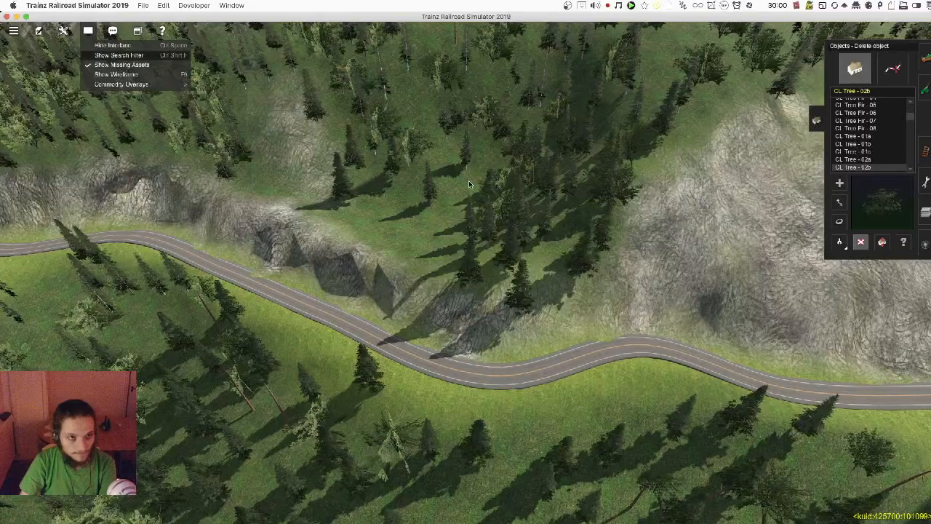
key("m")
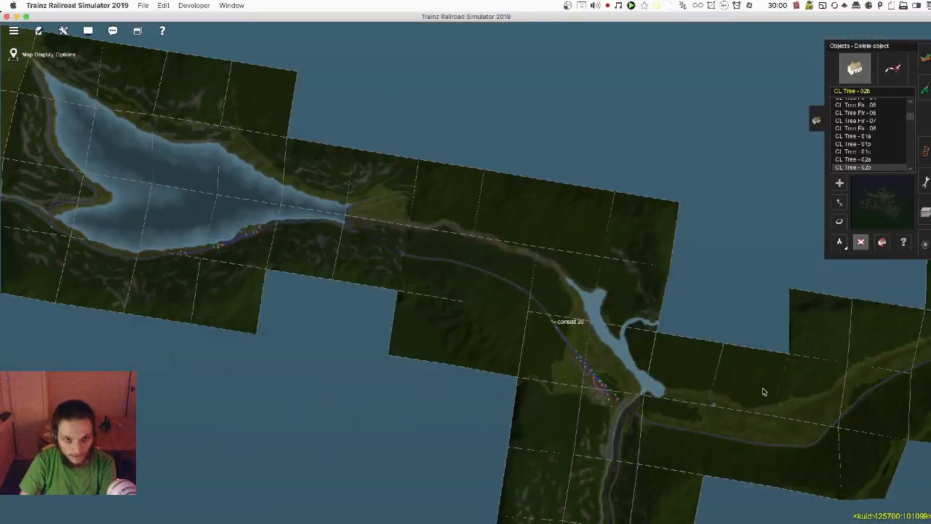
left_click(579, 374)
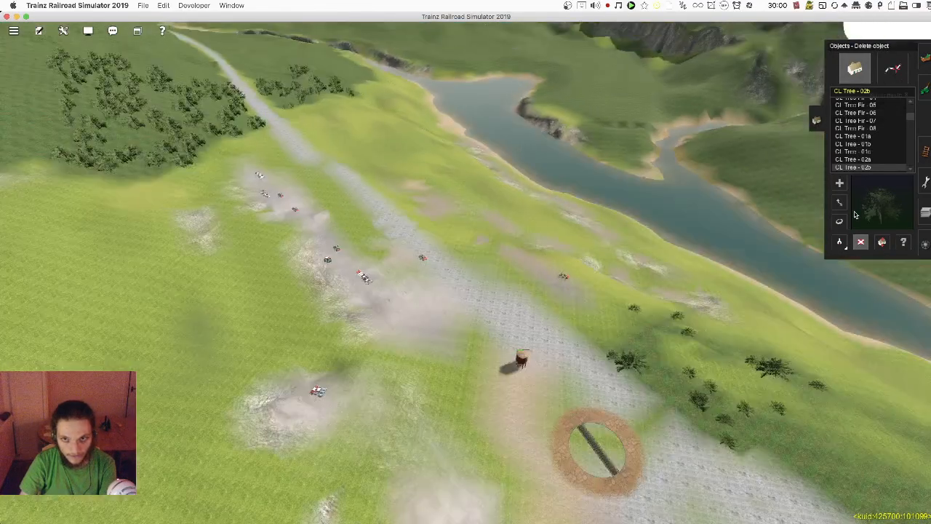
left_click(892, 68)
left_click(841, 242)
scroll(355, 246, "up", 10)
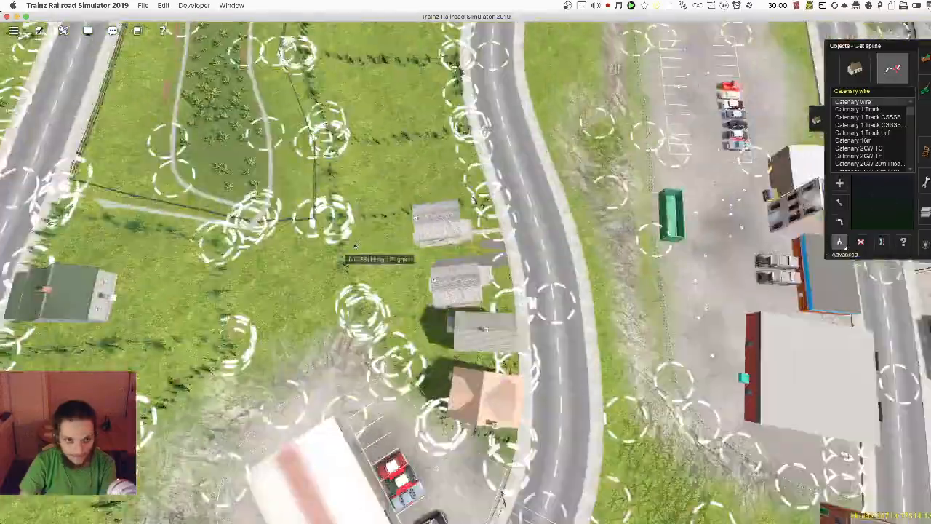
scroll(335, 247, "down", 4)
right_click_drag(355, 246, 405, 254)
key("Left")
scroll(436, 229, "up", 8)
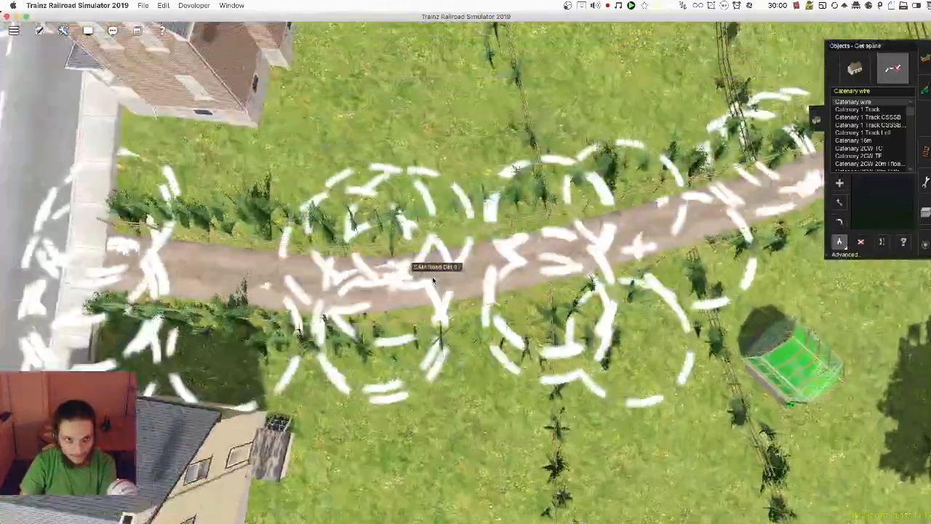
scroll(476, 324, "up", 4)
left_click(477, 324)
scroll(476, 324, "down", 15)
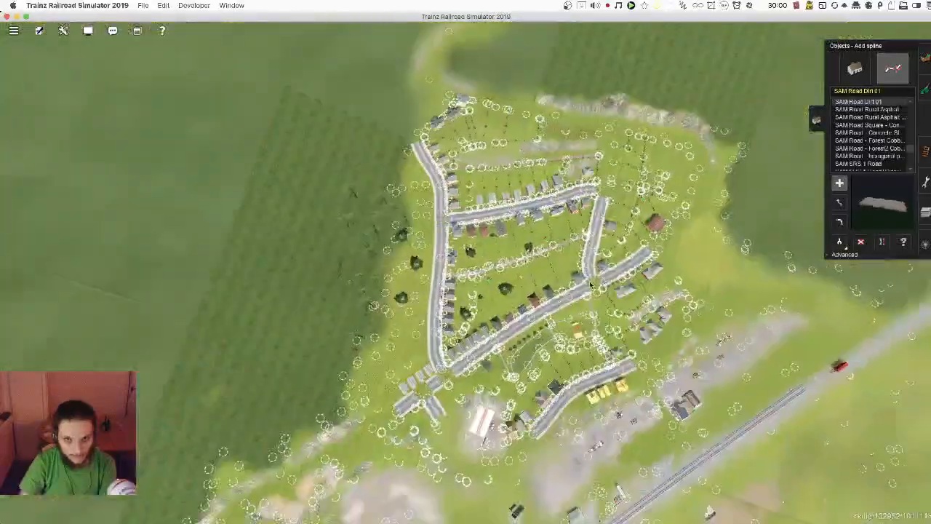
Step: Lay a SAM Road Dirt 01 spline from the bend of the lakeside road up onto the levelled area above the bank
right_click_drag(668, 248, 572, 232)
scroll(572, 232, "up", 5)
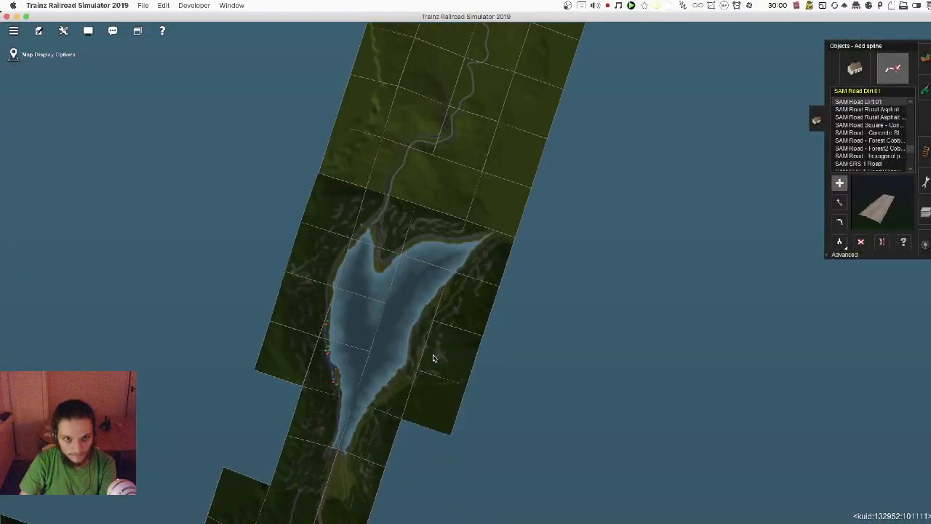
scroll(495, 289, "up", 12)
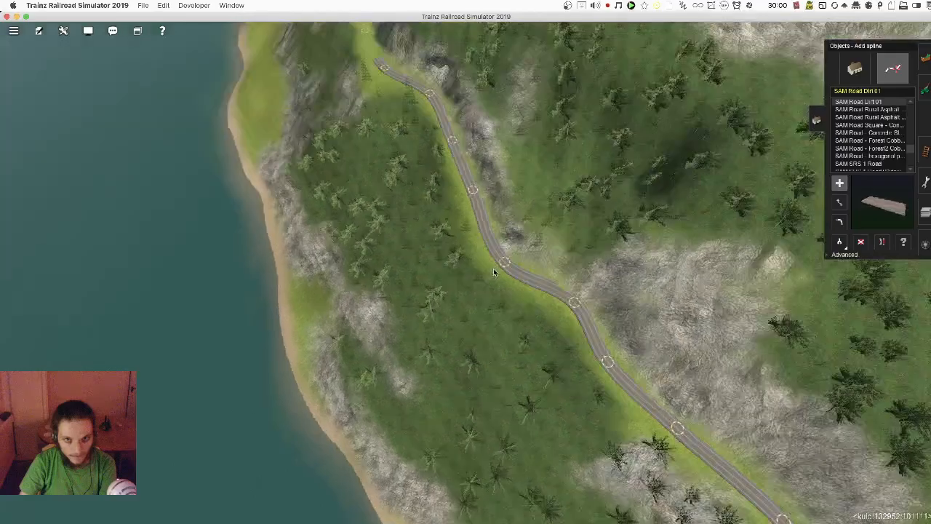
scroll(494, 273, "up", 8)
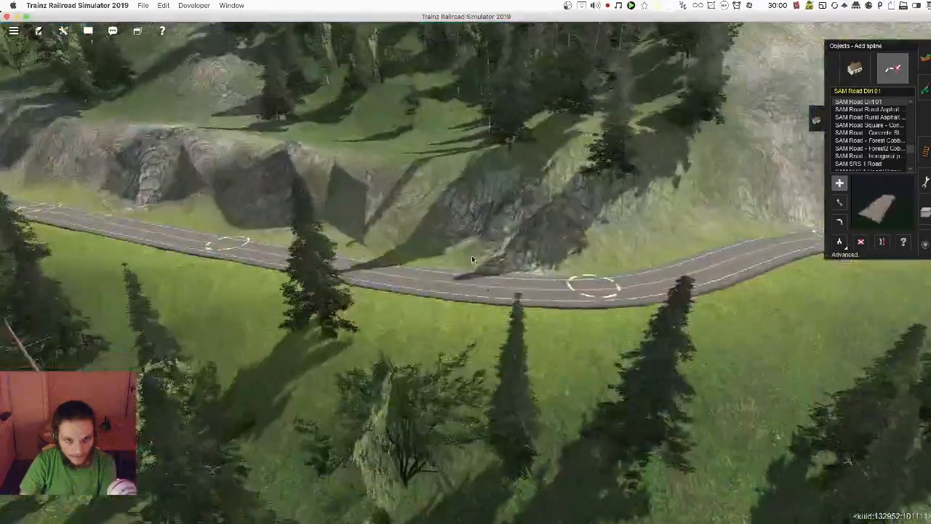
right_click_drag(472, 259, 318, 172)
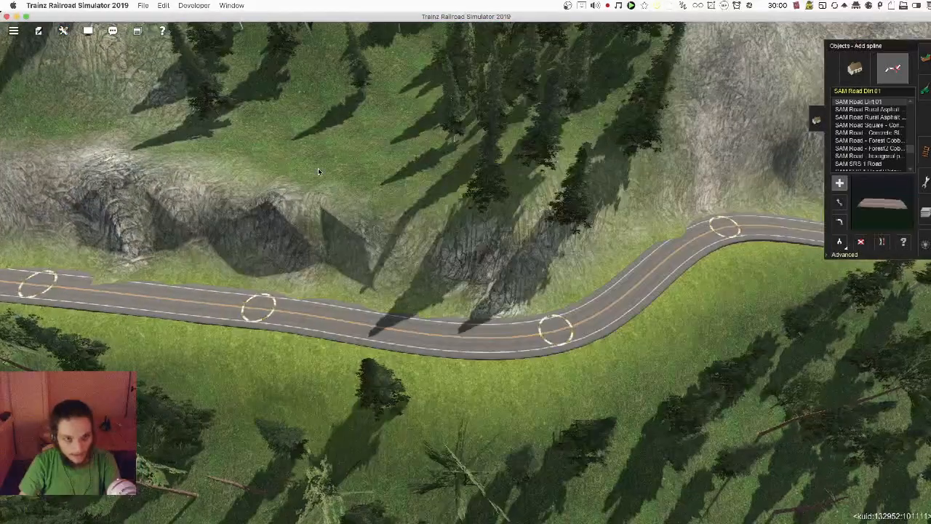
left_click(406, 178)
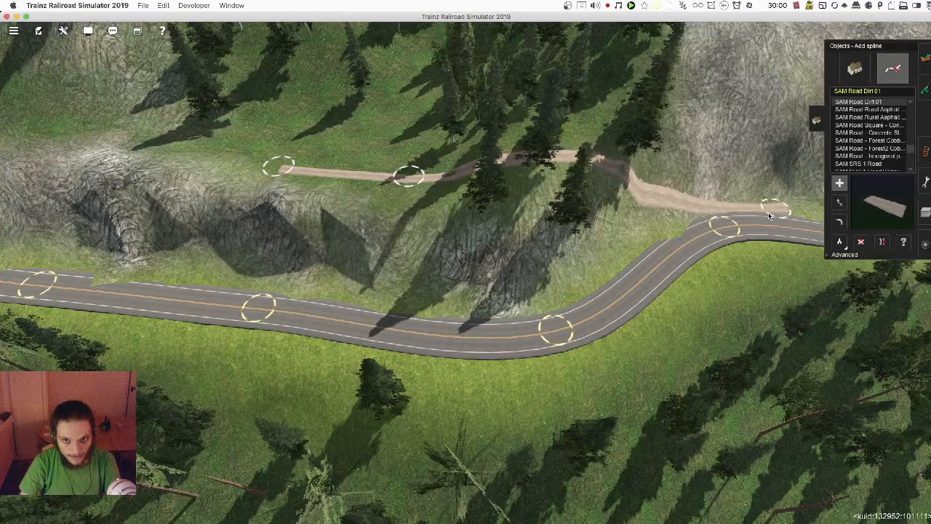
Step: Flatten the terrain to the new dirt road spline and to the adjoining stretch of paved road
key("Left")
left_click(844, 255)
key("Down")
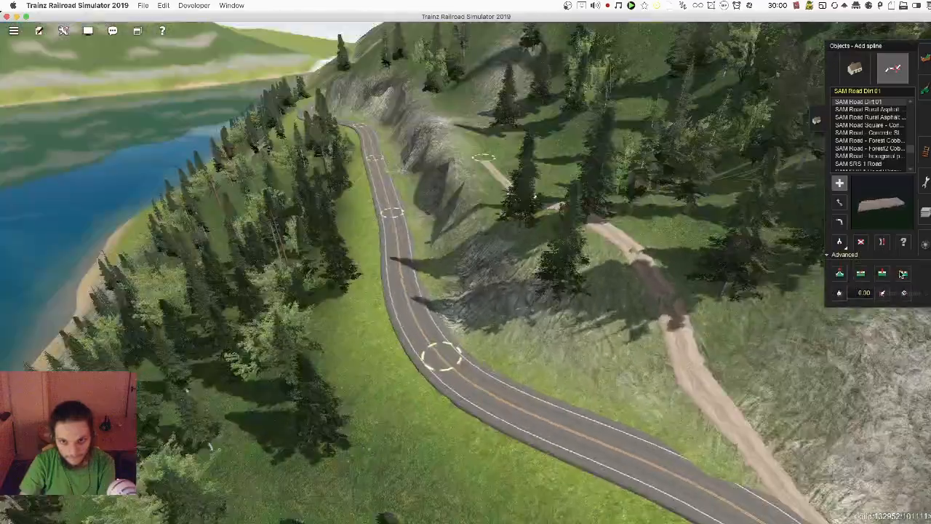
left_click(902, 274)
key("Up")
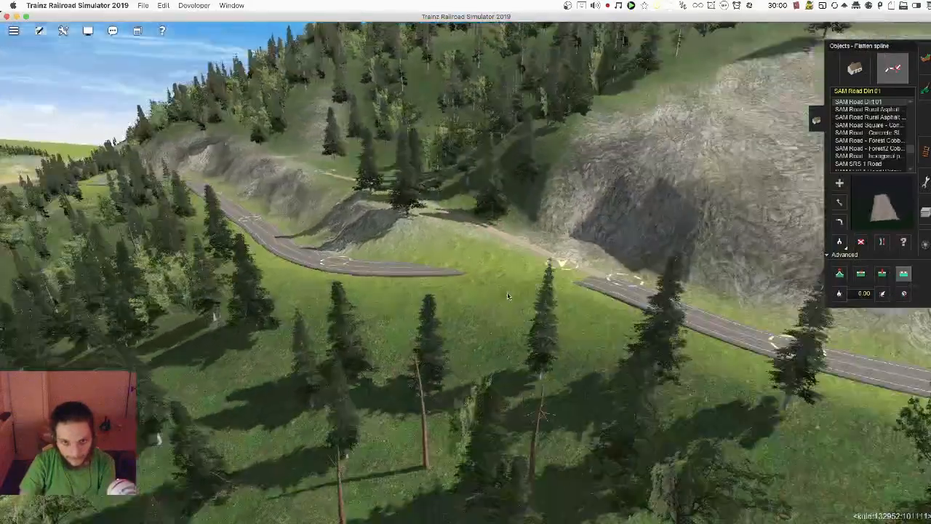
key("Up")
left_click(434, 245)
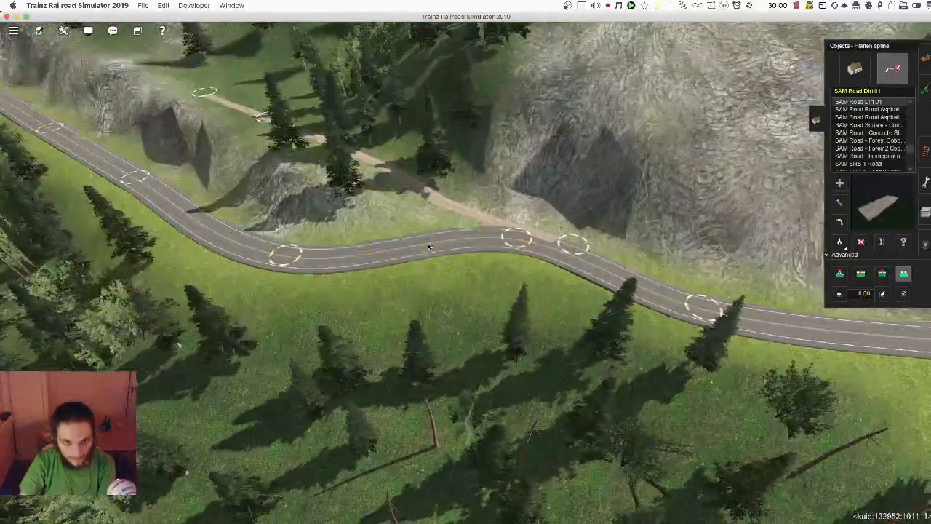
Step: Examine the dirt road, its junction with the paved road and the surrounding bank from several angles
key("Left")
key("w")
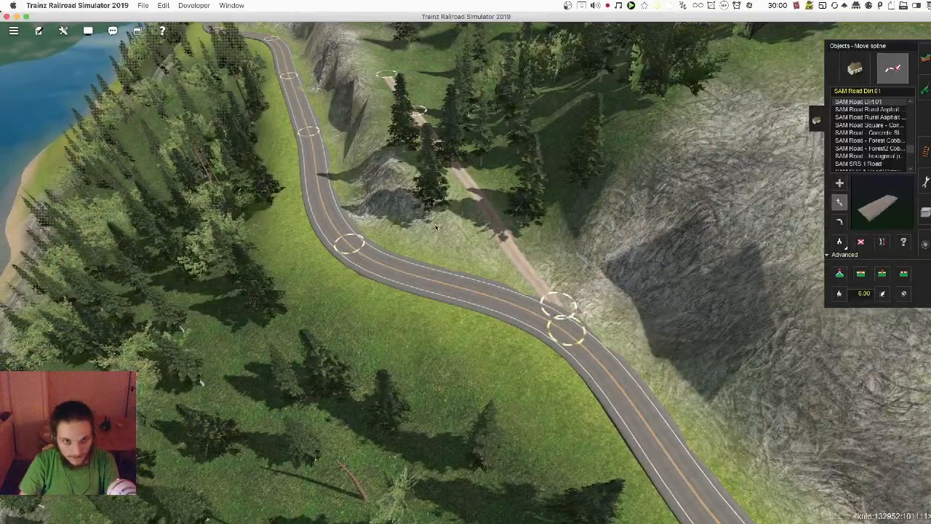
key("Up")
key("Down")
key("Left")
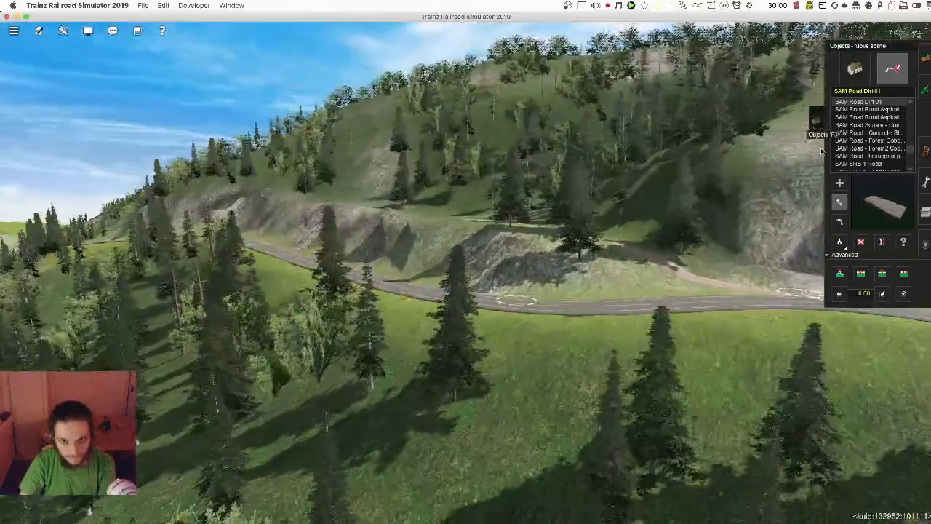
key("Up")
key("Left")
key("Page_Up")
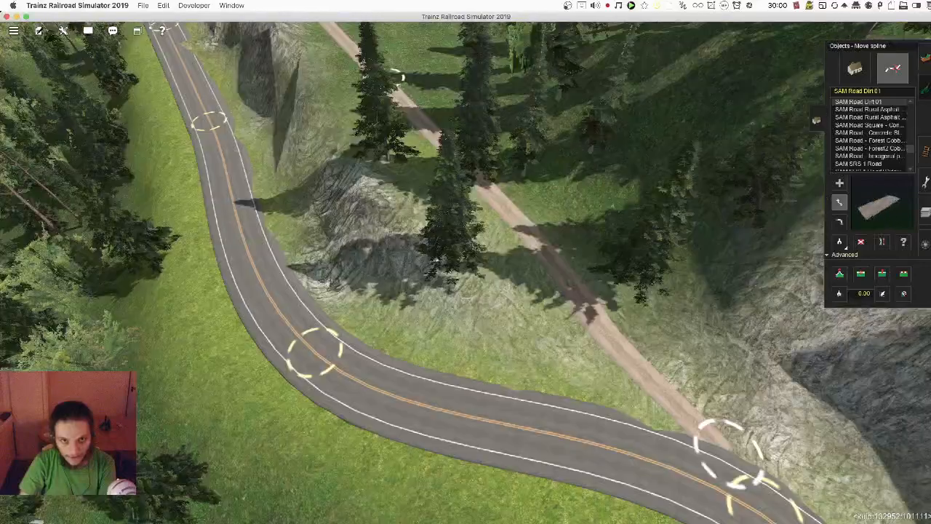
key("Down")
Step: Level the uneven ground alongside the dirt road above the paved bend with the Plateau brush
left_click(924, 58)
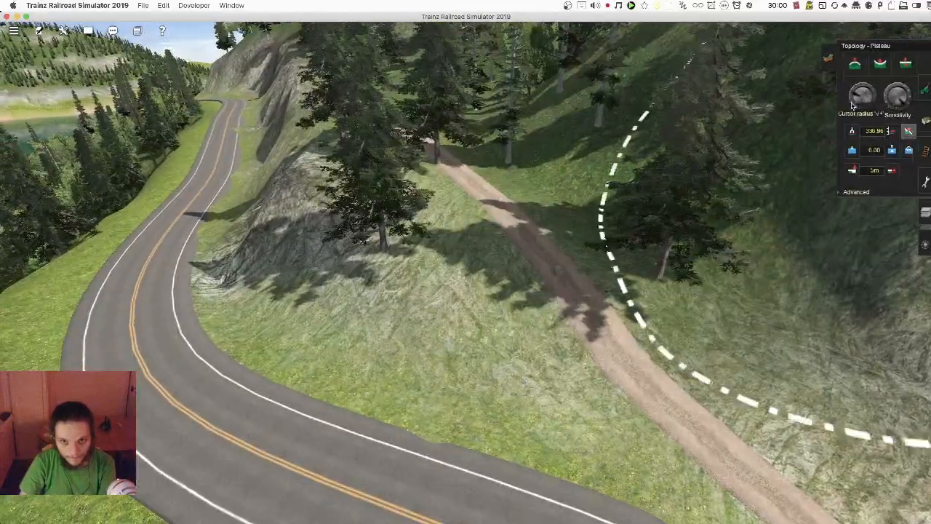
mouse_move(602, 413)
left_mouse_down()
mouse_move(498, 291)
mouse_move(498, 228)
mouse_move(426, 139)
left_mouse_up()
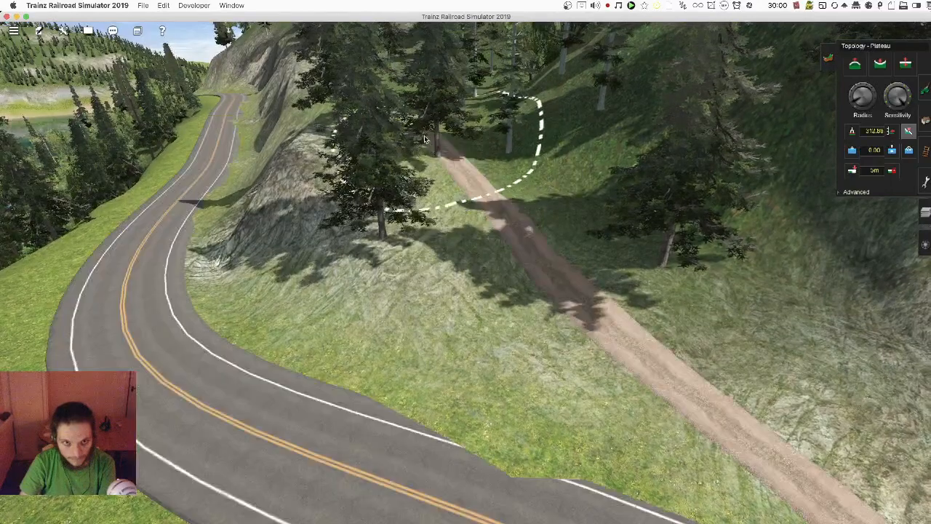
left_click_drag(547, 240, 386, 428)
key("Left")
left_click(536, 383)
right_click(219, 124)
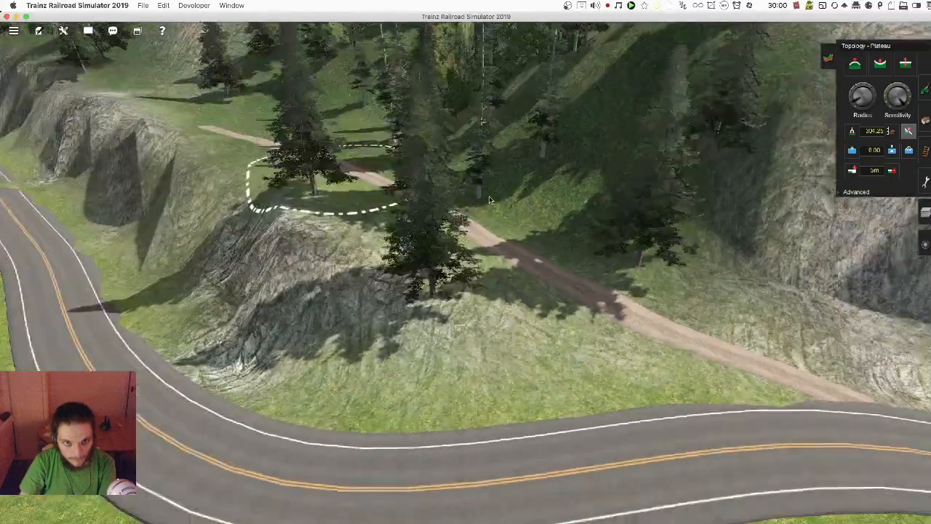
Step: Move the tree standing on the dirt road to the verge beside it
key("Right")
left_click(925, 120)
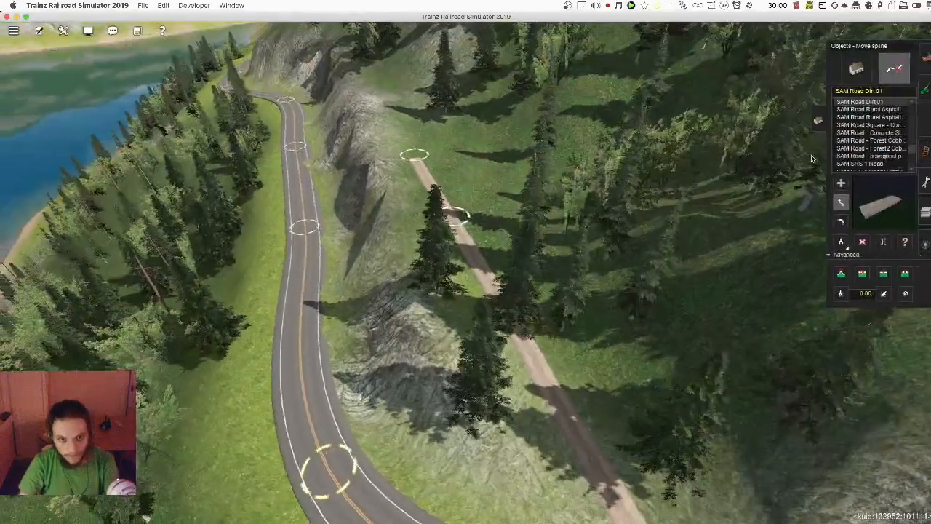
left_click(855, 67)
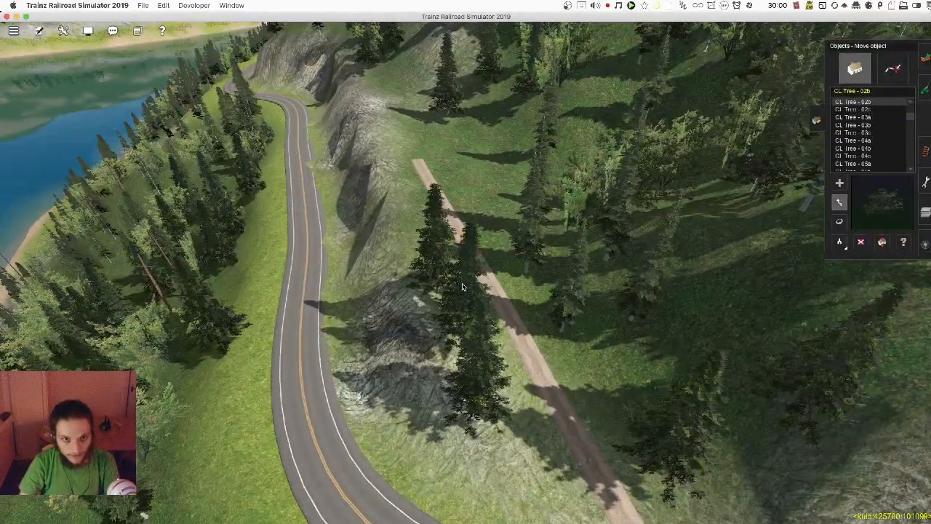
Step: Paint rock texture patches onto the steep wooded slope behind the levelled clearing
right_click(475, 168)
key("Left")
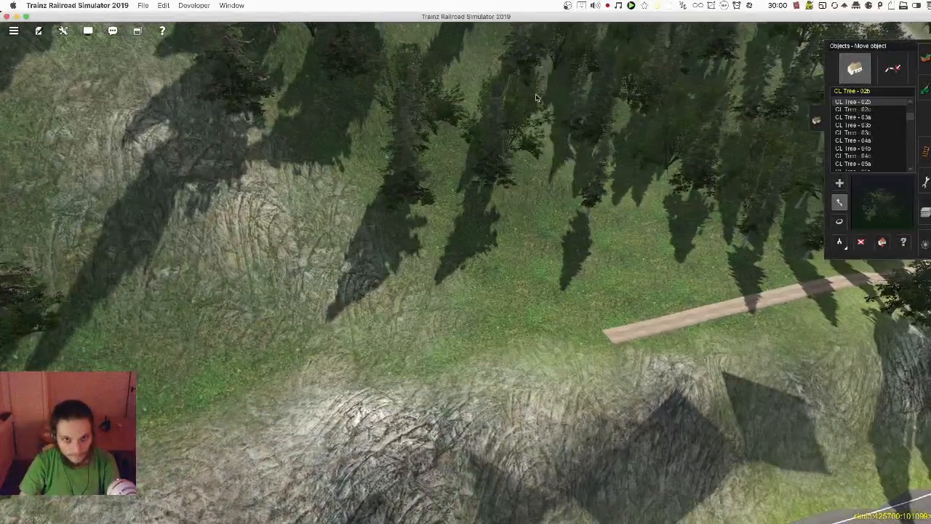
scroll(771, 94, "down", 3)
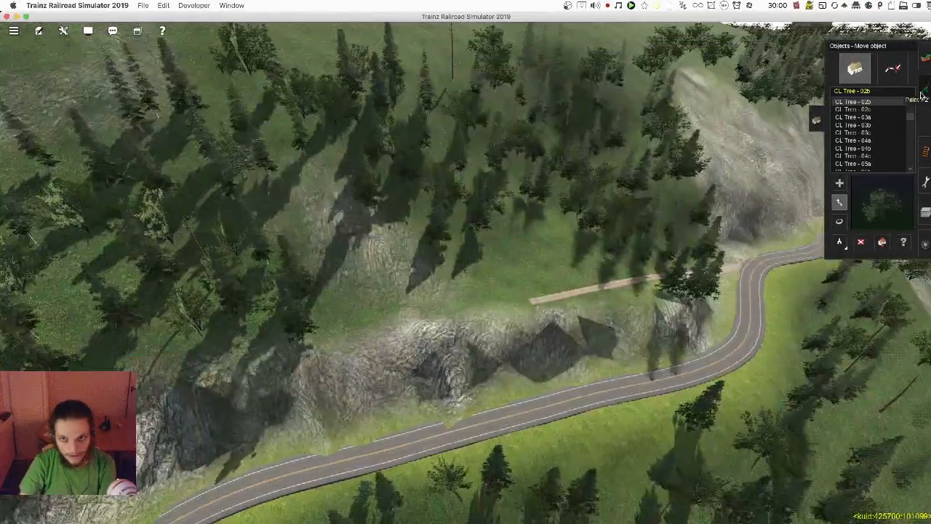
left_click(925, 88)
key("Left")
left_click(842, 314)
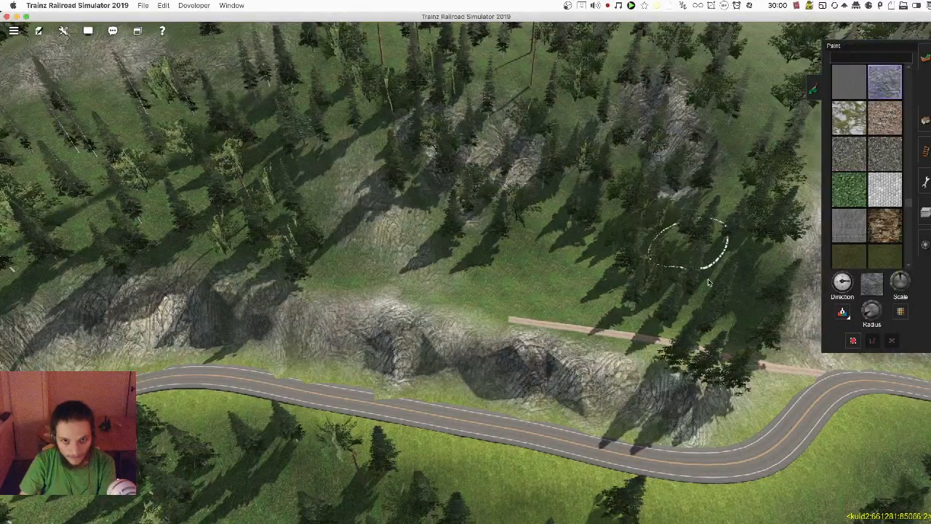
Step: Delete the trees growing on the rock patches behind the clearing
scroll(797, 270, "up", 3)
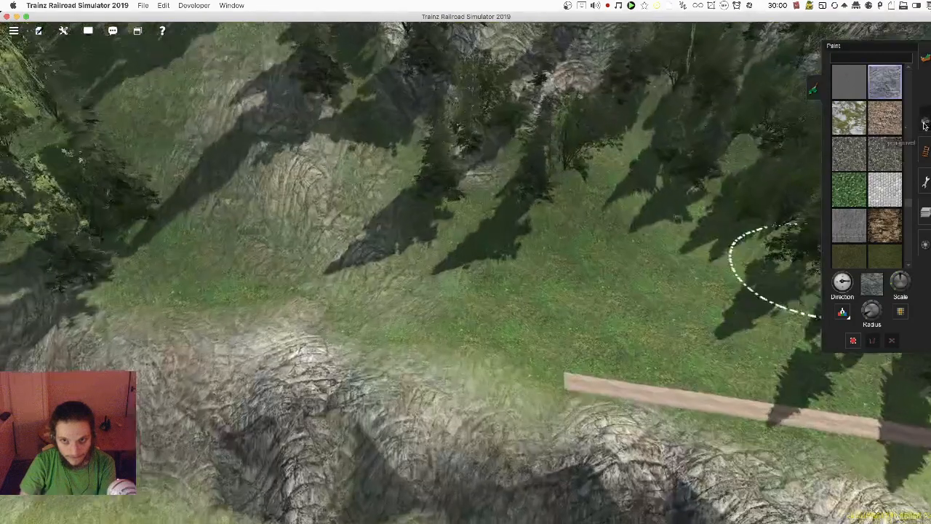
left_click(925, 120)
left_click(861, 242)
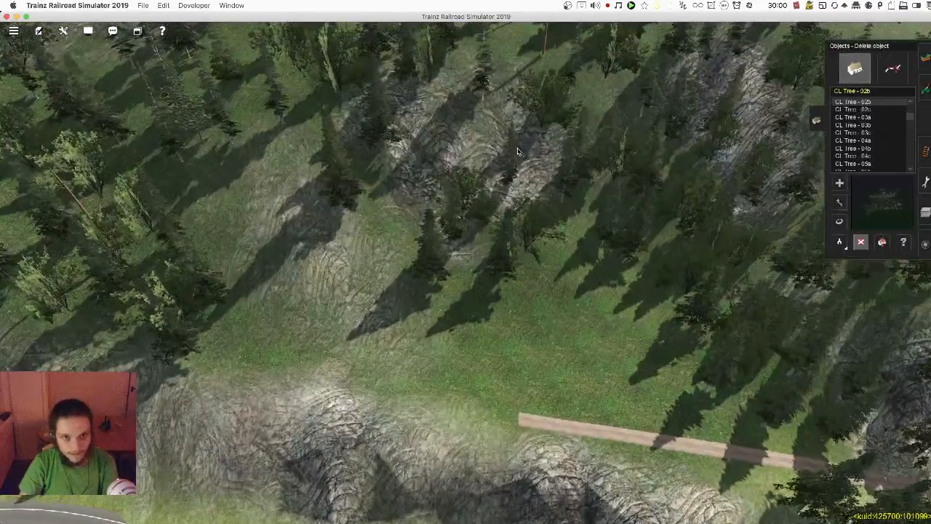
right_click(581, 192)
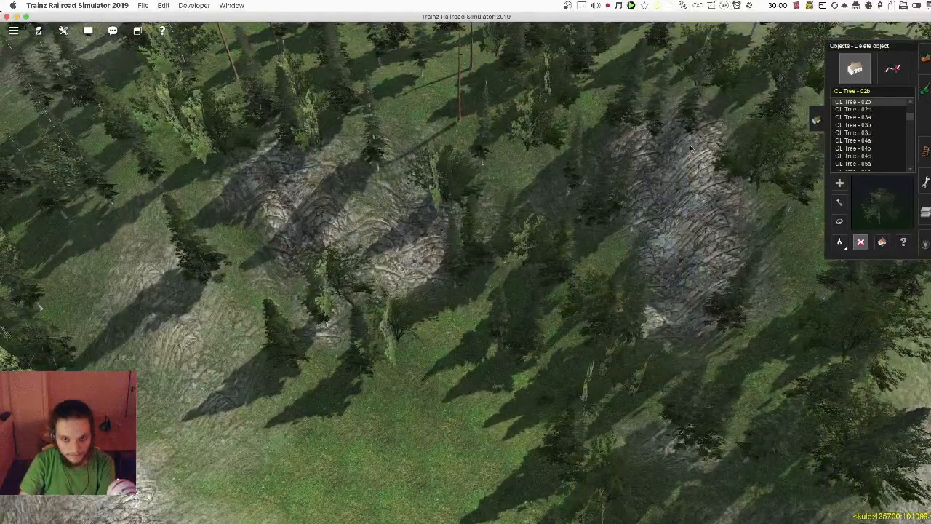
left_click(738, 282)
right_click(499, 444)
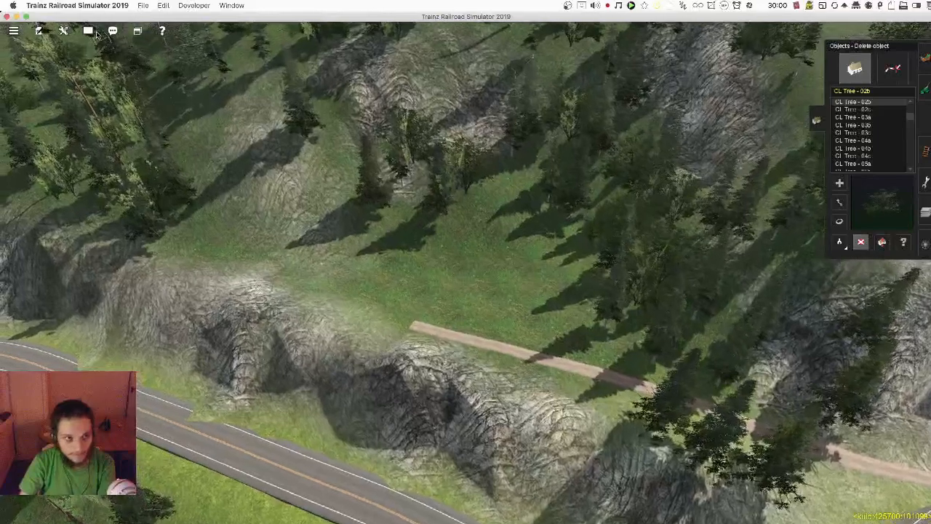
Step: Filter the object library for "lodge" with Payware set to False
left_click(88, 30)
left_click(98, 56)
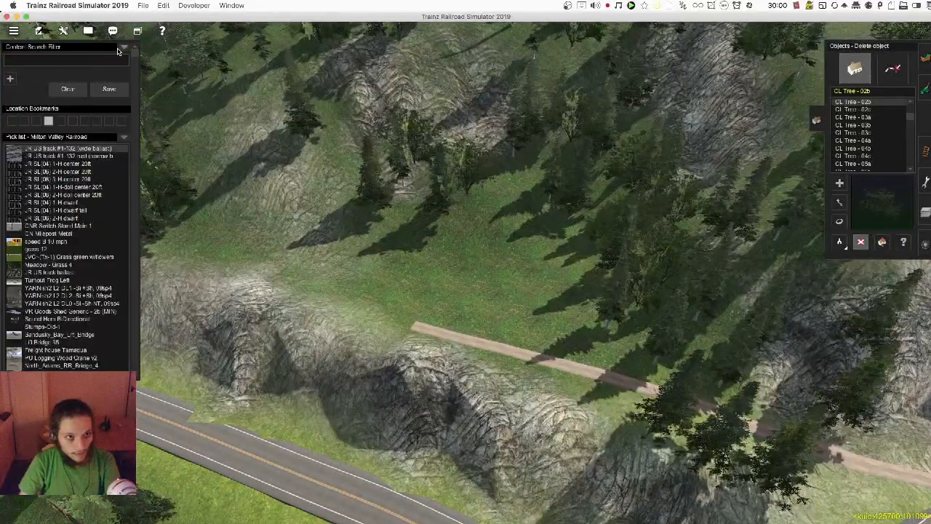
left_click(137, 95)
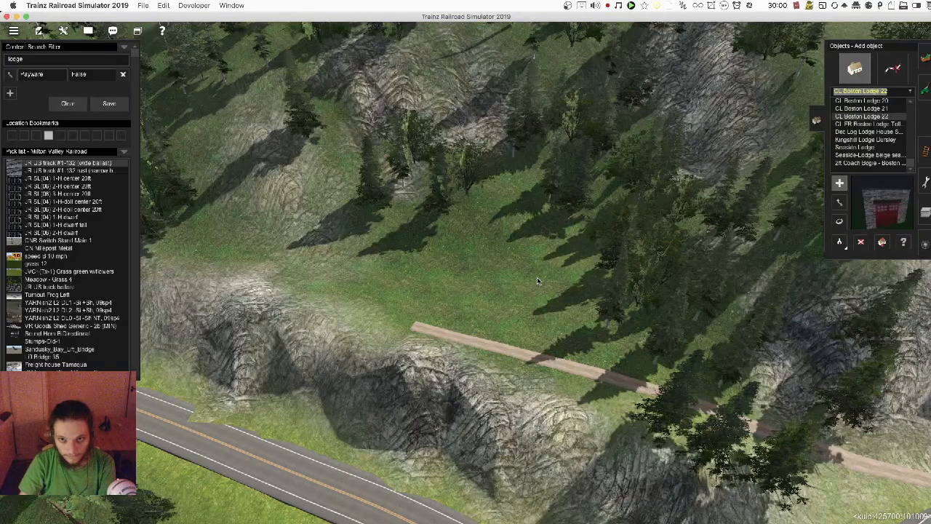
Step: Try the Dec Log Lodge House Smoke building beside the end of the dirt road and delete it
left_click(517, 339)
scroll(518, 339, "up", 6)
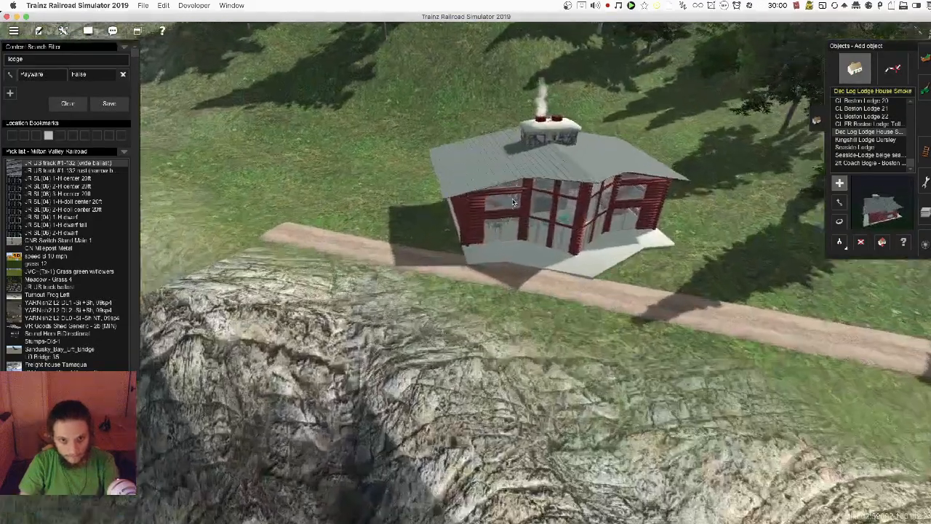
key("d")
left_click(513, 202)
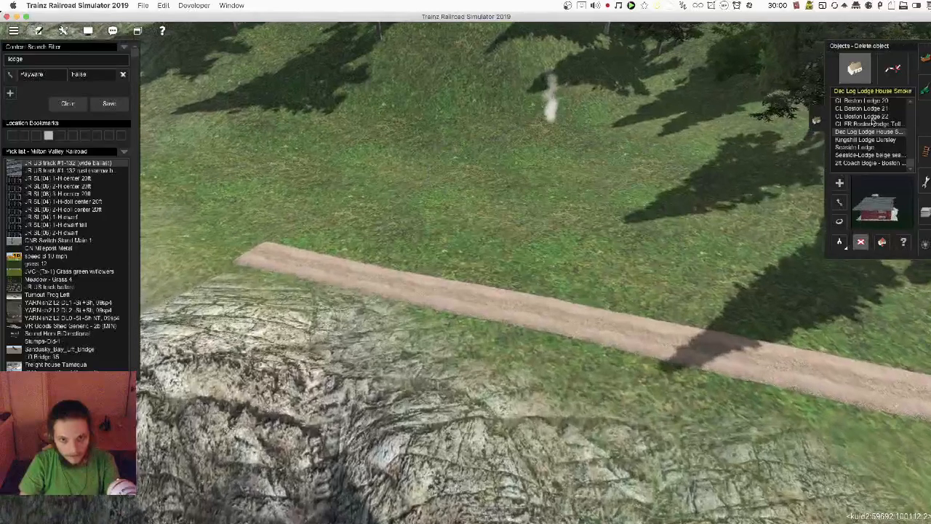
Step: Preview the other lodge models in the filtered object list for a suitable building
key("a")
key("Up")
key("Up")
key("Up")
key("Up")
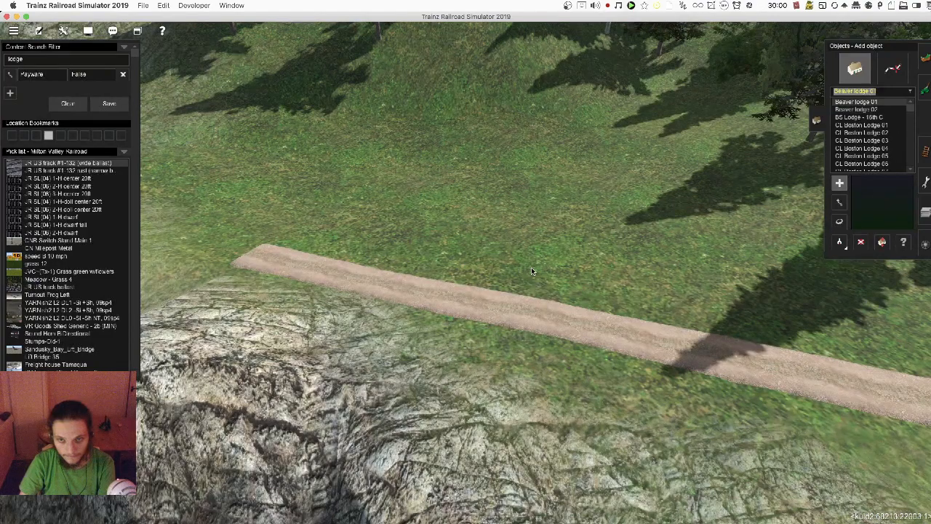
key("Up")
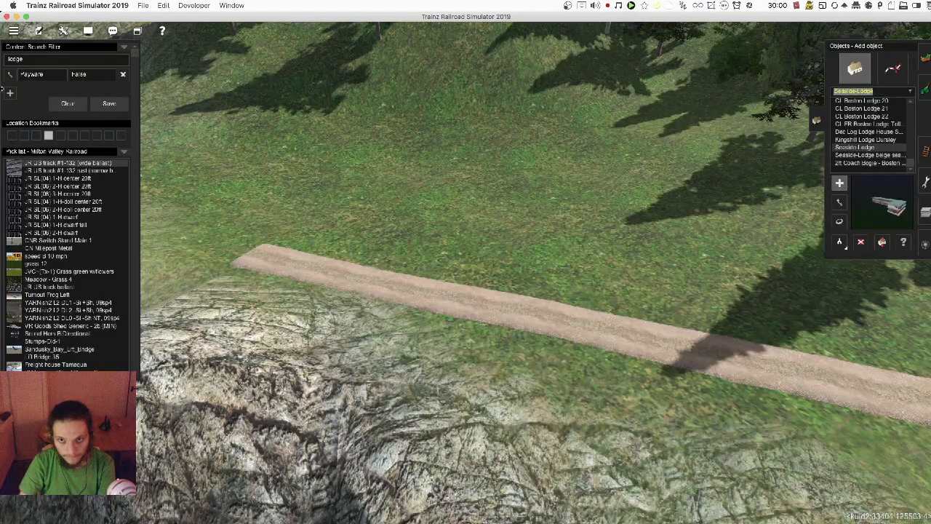
Step: Look through the object library's "hut" models and change the search to "cabin"
right_click(326, 247)
scroll(436, 281, "down", 5)
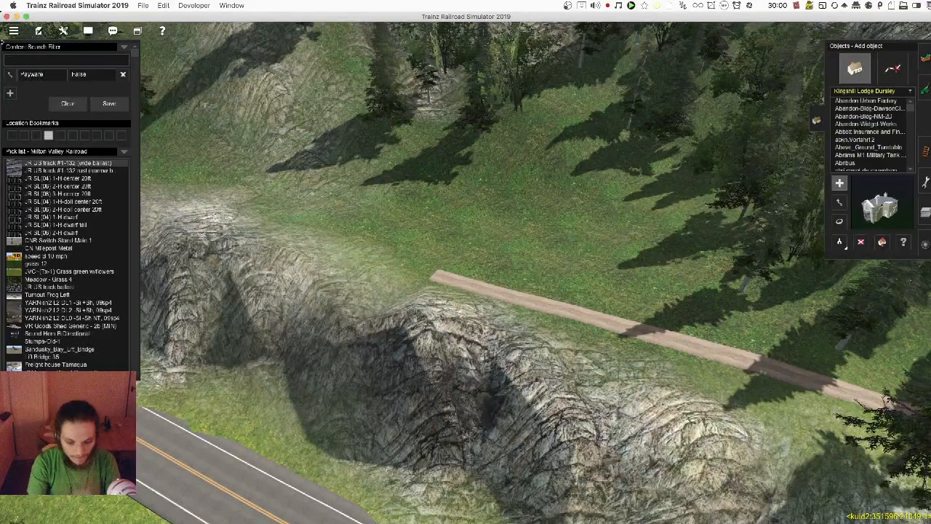
type("ut")
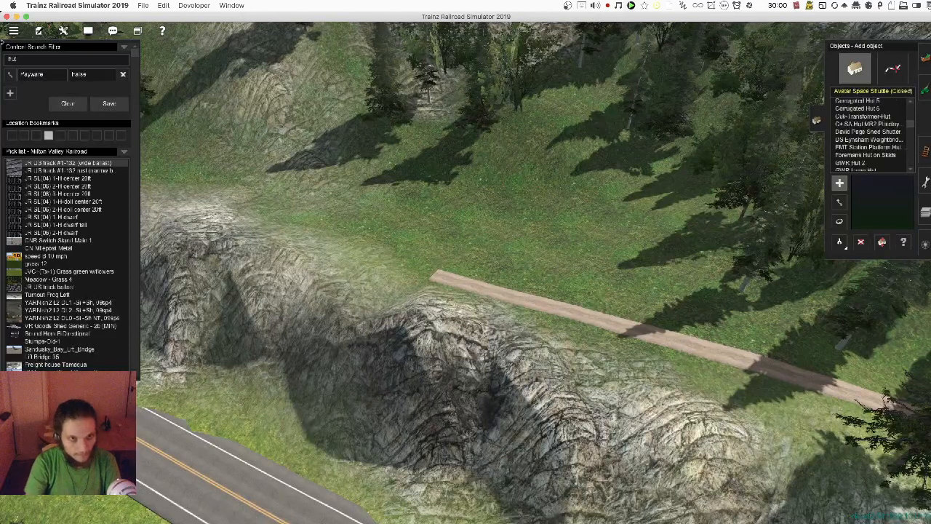
scroll(872, 151, "up", 3)
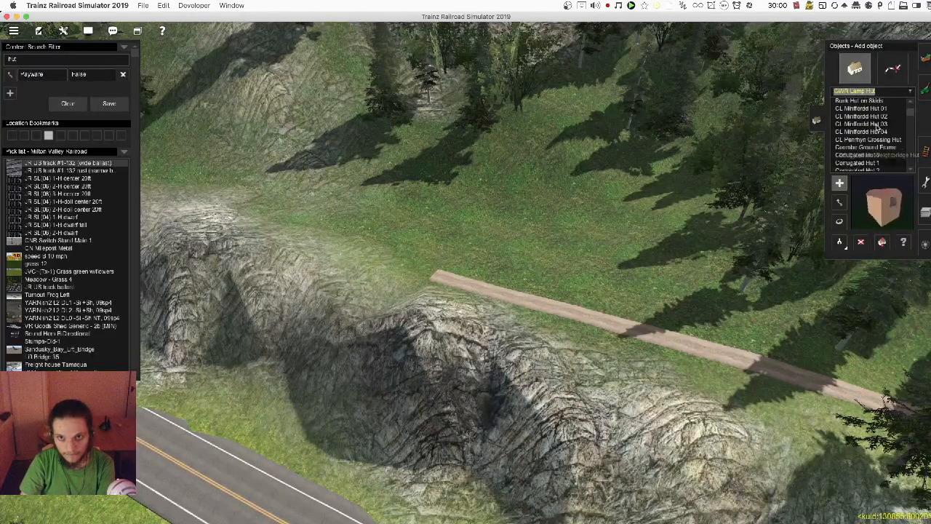
scroll(877, 125, "up", 1)
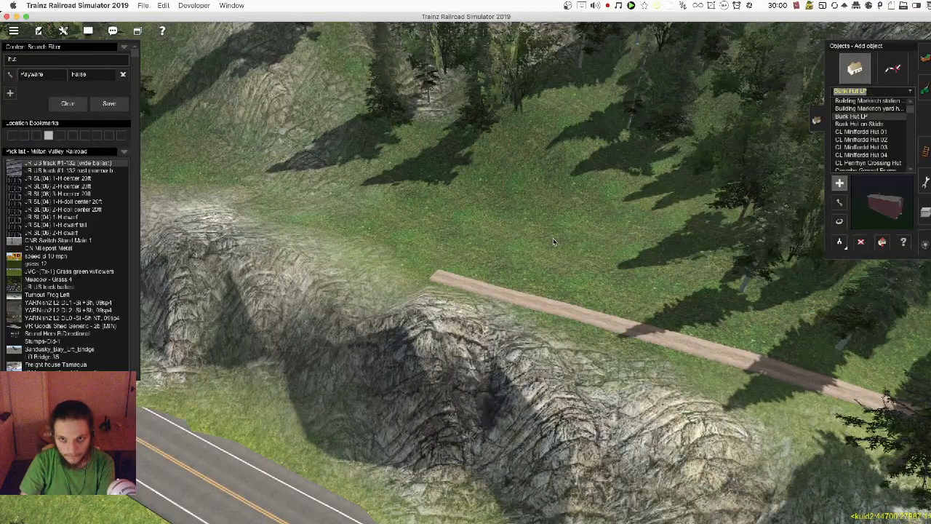
key("Up")
key("Up")
key("Up")
key("Up")
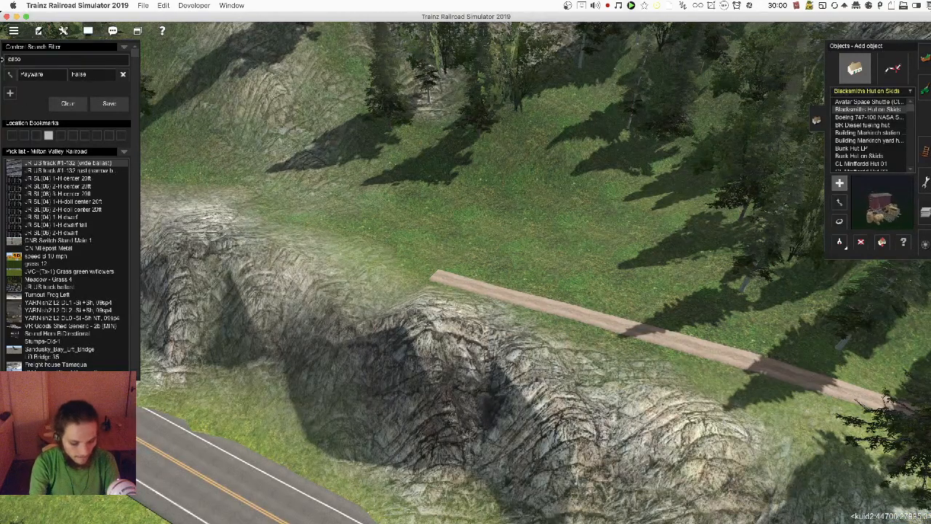
key("Return")
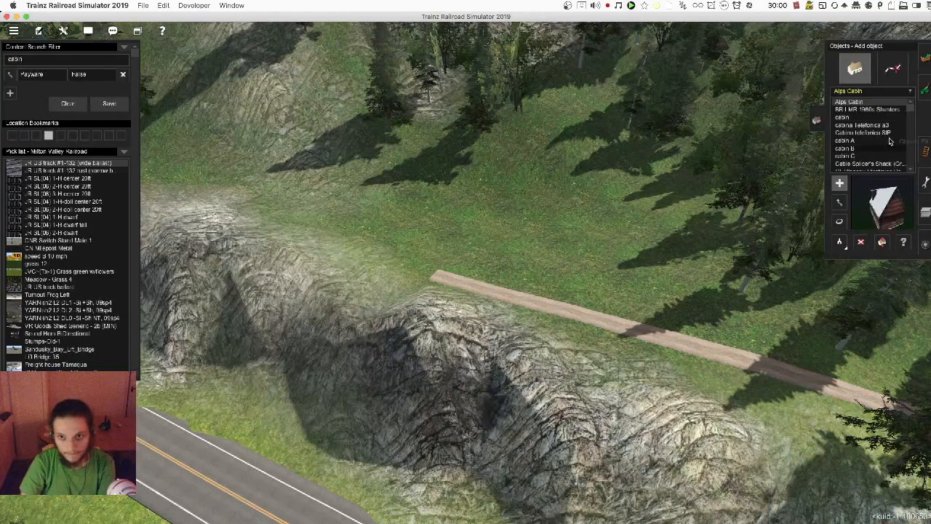
Step: Choose the EMT House - Wooden Cabin from the cabin models, place it beside the end of the dirt road and rotate it
left_click(885, 111)
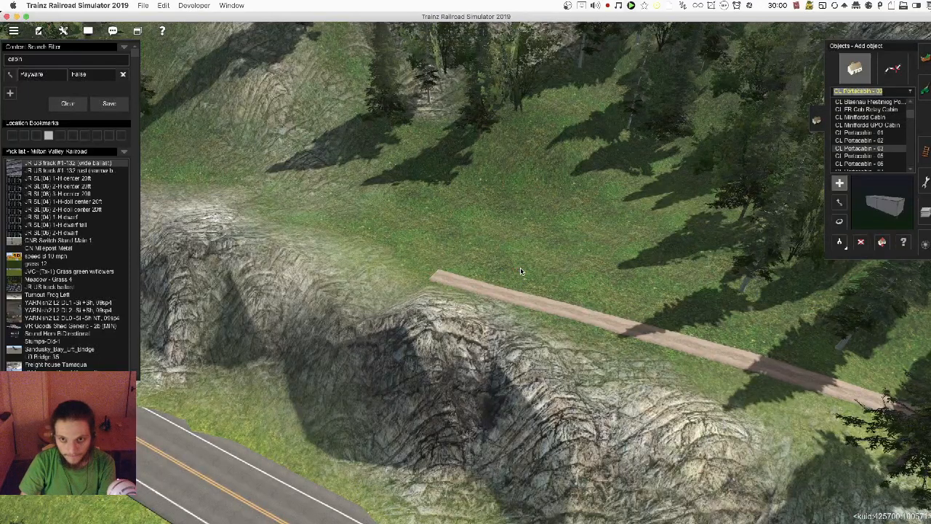
key("Down")
key("Down")
key("Down")
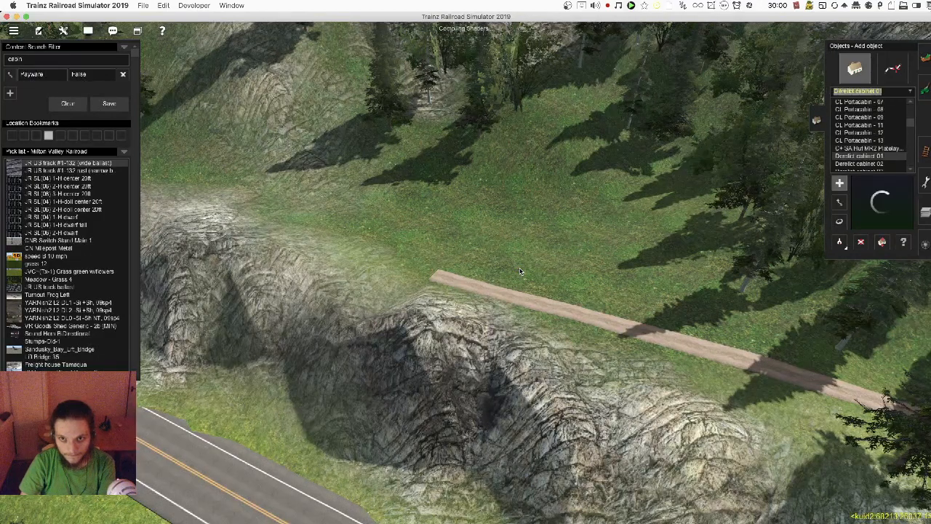
key("Down")
key("Down")
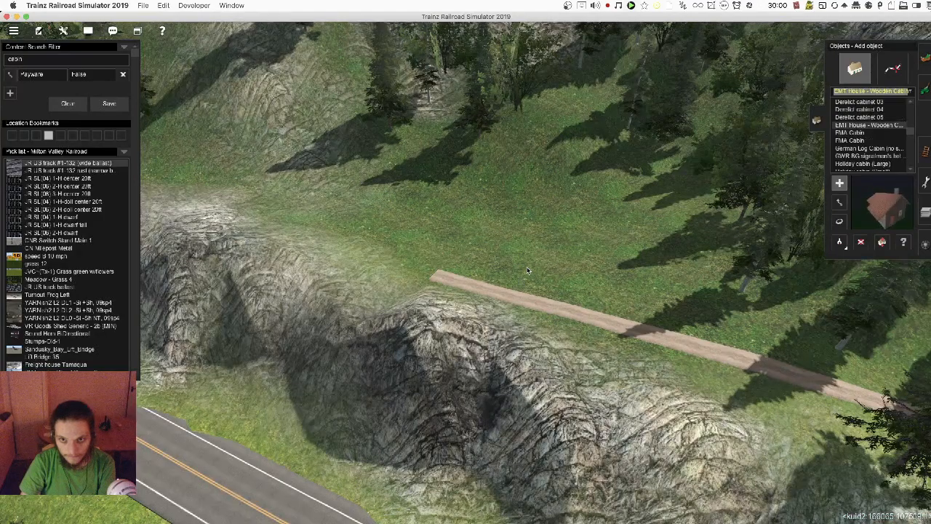
left_click(514, 267)
right_click(514, 265)
scroll(492, 261, "up", 3)
key("r")
left_click_drag(446, 264, 546, 273)
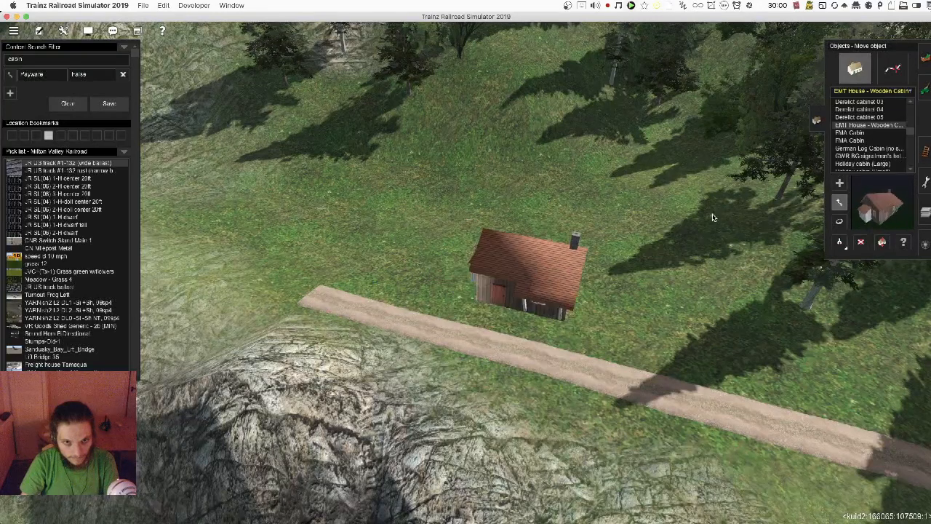
Step: Try the German Log Cabin beside the wooden cabin near the end of the dirt road and delete it
left_click(875, 132)
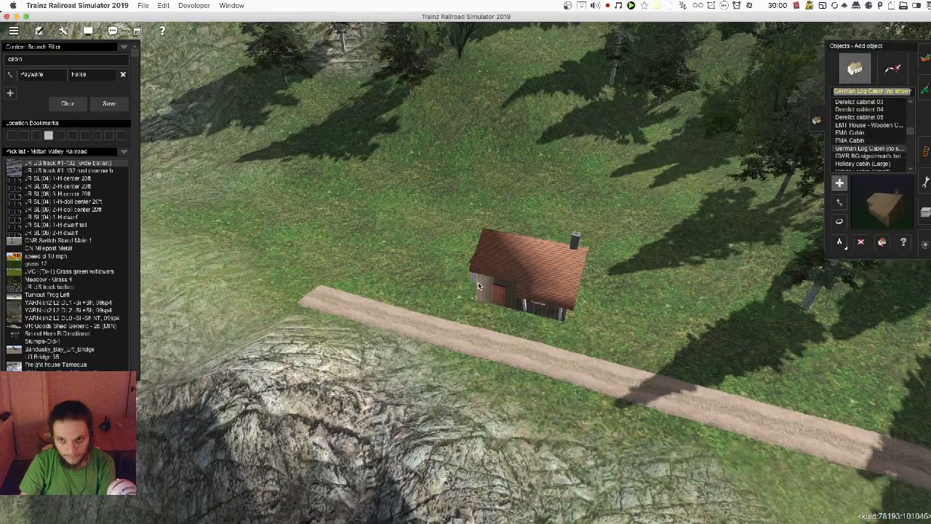
left_click(433, 271)
key("r")
left_click_drag(432, 270, 416, 263)
key("d")
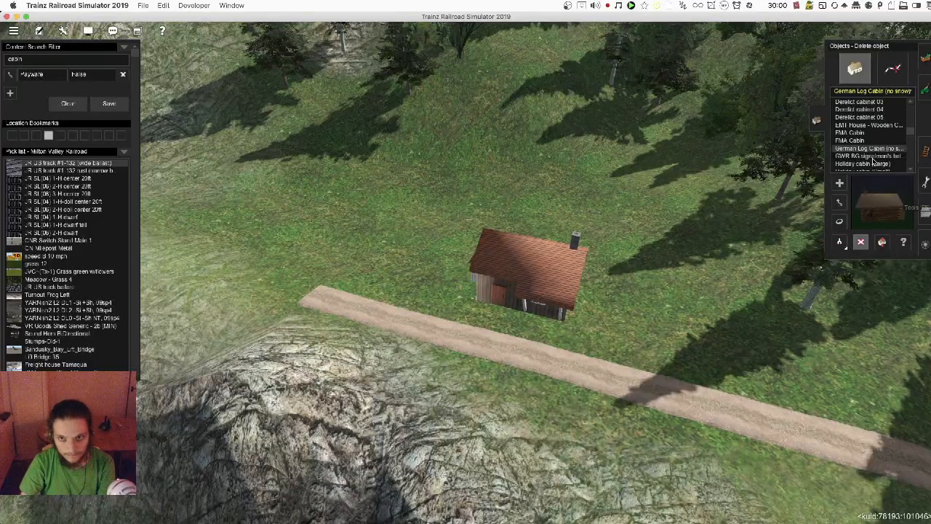
Step: Try the snow-roofed House Log Cabin near the end of the dirt road and delete it
left_click(873, 164)
key("Down")
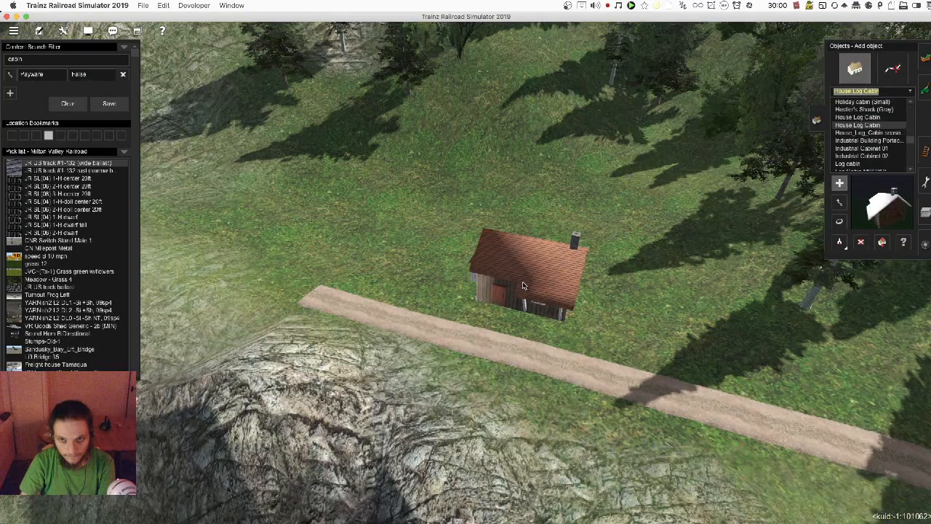
left_click(426, 293)
scroll(426, 293, "up", 3)
key("d")
left_click(407, 282)
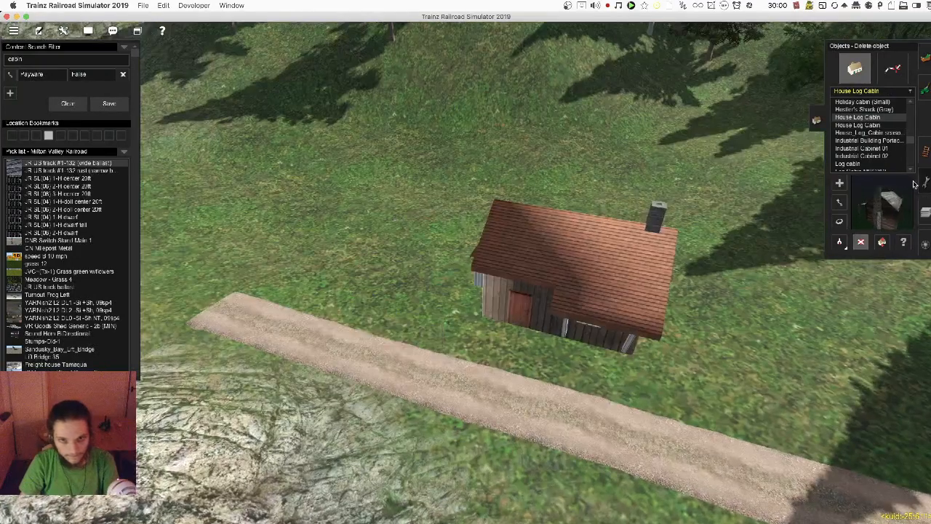
Step: Place and rotate the snow-free House Log Cabin near the dirt road's end, and shift the red-roofed cabin farther from it
left_click_drag(397, 264, 315, 224)
key("m")
key("r")
left_click_drag(315, 224, 649, 247)
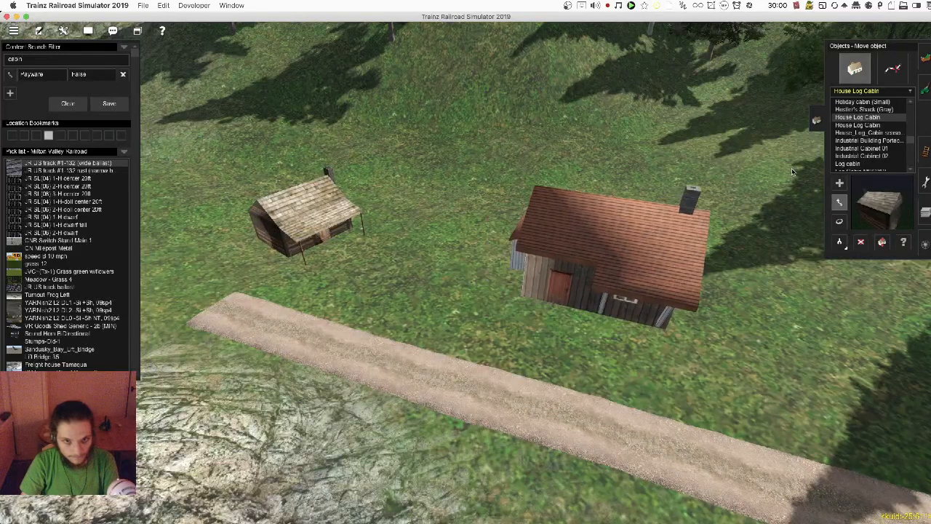
Step: Browse the remaining log cabin models in the filtered object list
left_click(872, 141)
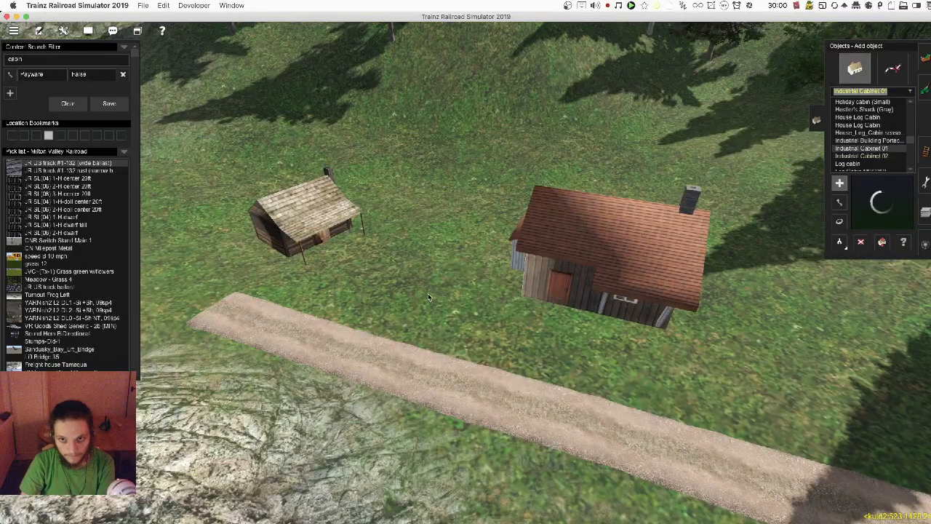
key("Down")
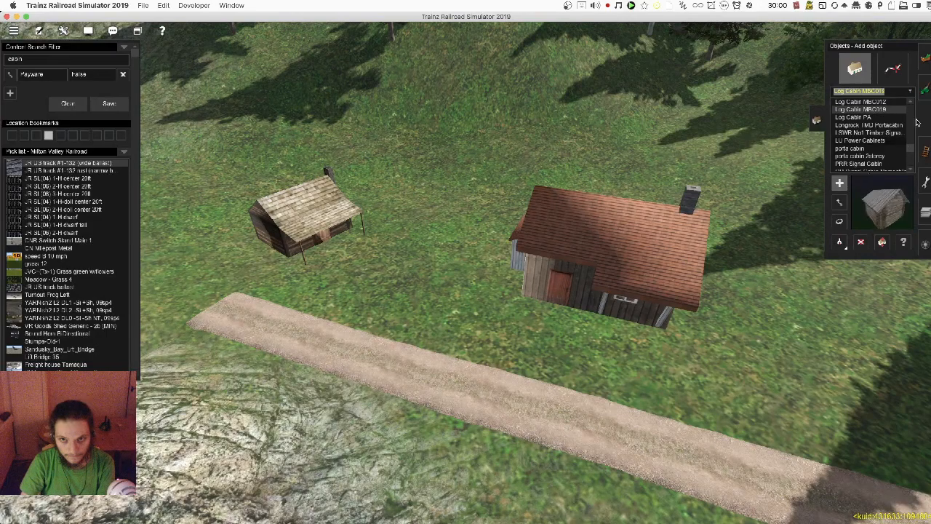
Step: Switch to terrain painting and examine the dirt ground texture around the caravan and wrecked vehicles beside the rail yard
left_click(922, 101)
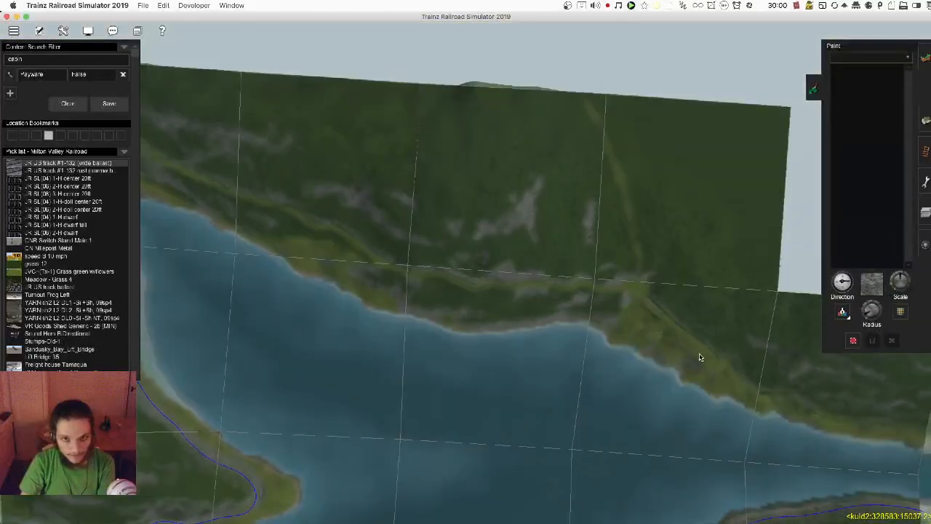
right_click(740, 417)
right_click(657, 458)
scroll(638, 314, "down", 5)
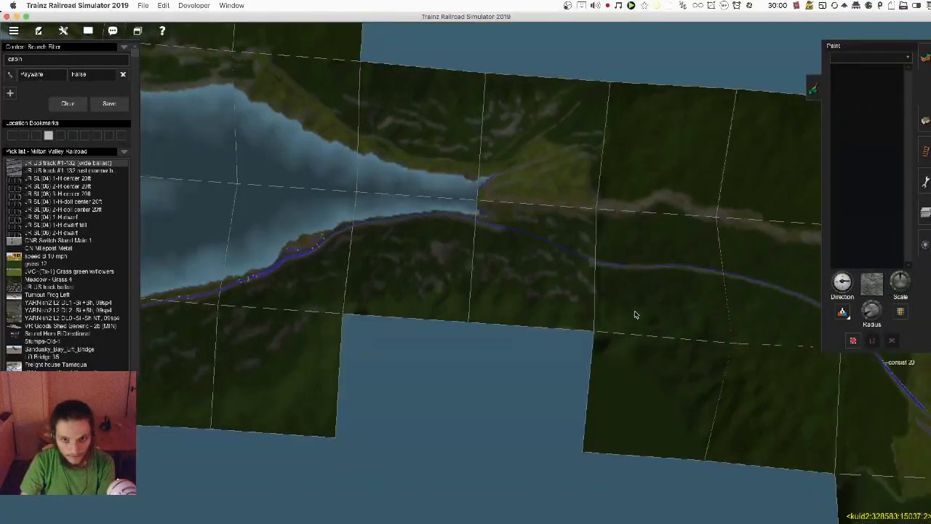
right_click(638, 314)
scroll(677, 389, "up", 5)
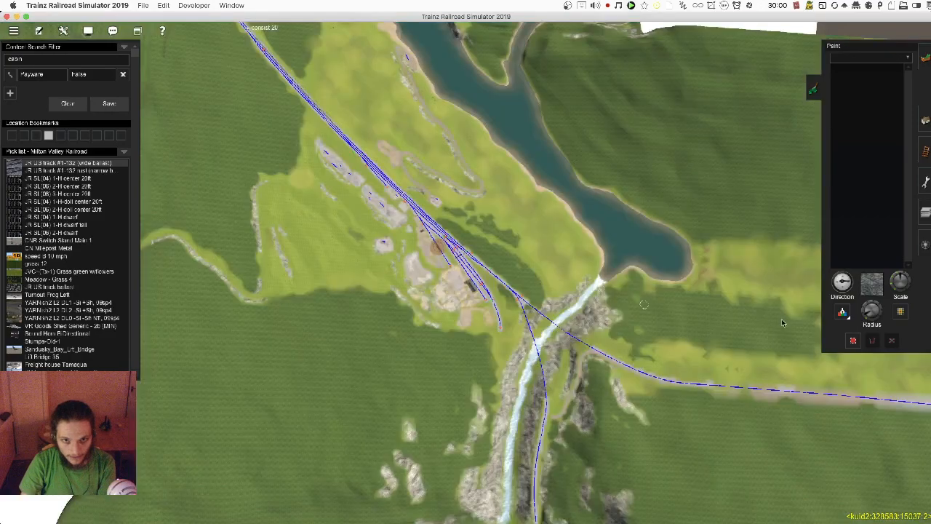
scroll(785, 319, "up", 5)
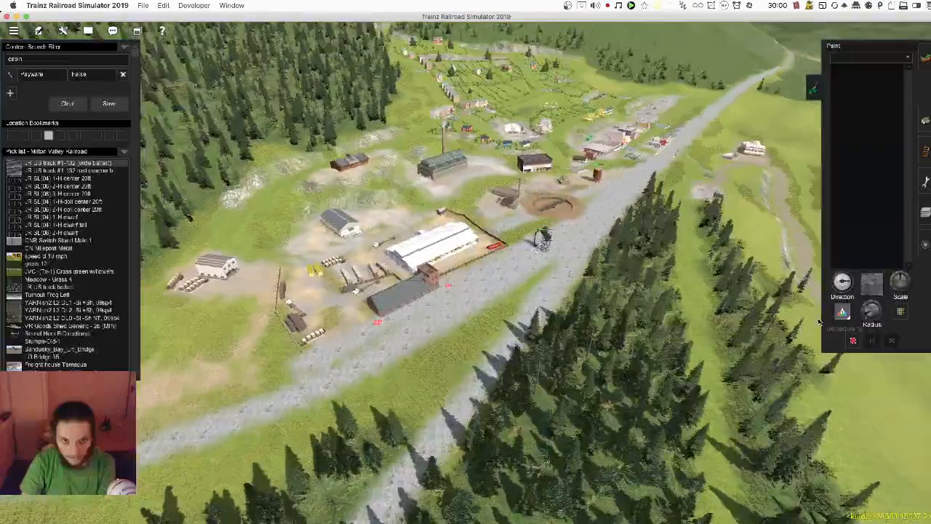
scroll(354, 336, "up", 8)
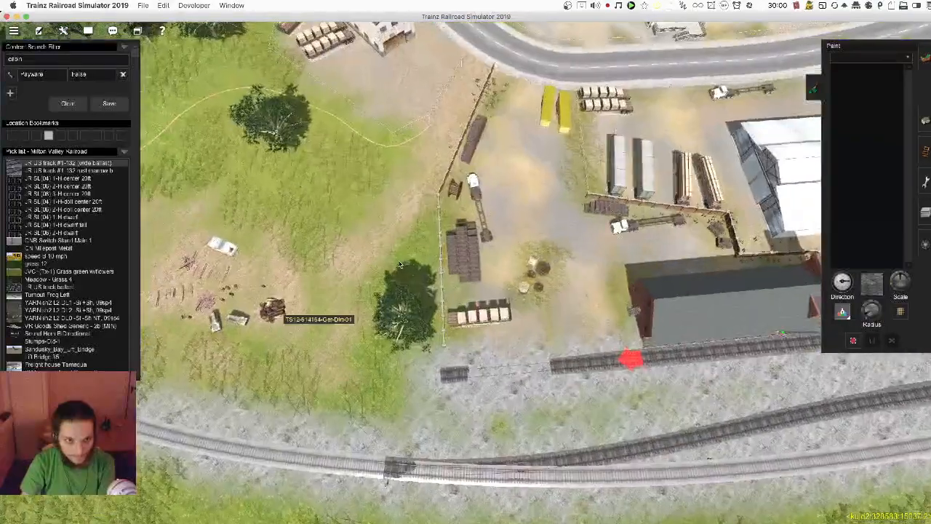
scroll(327, 286, "up", 8)
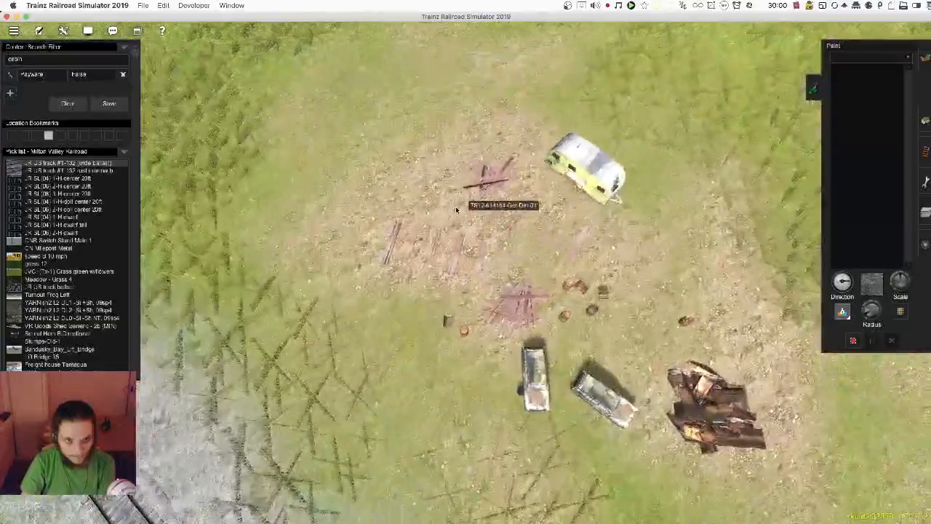
scroll(484, 213, "down", 10)
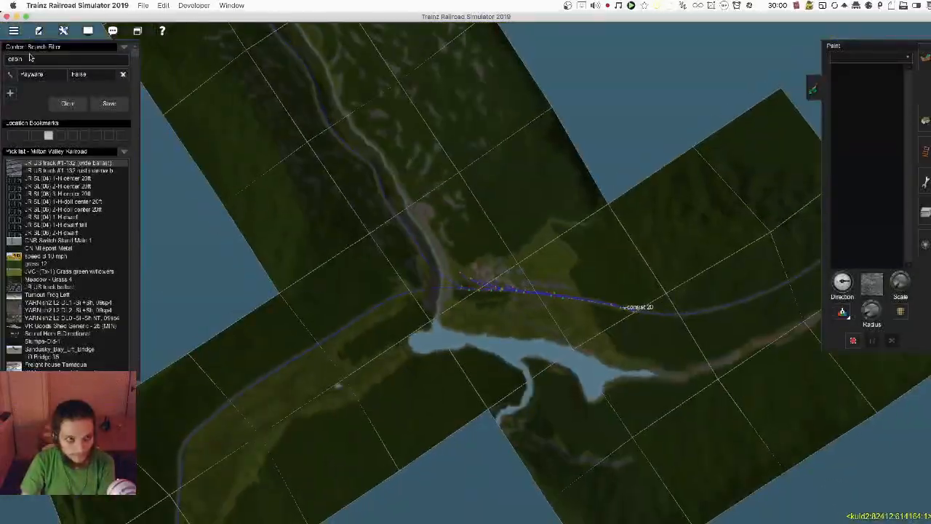
right_click(742, 300)
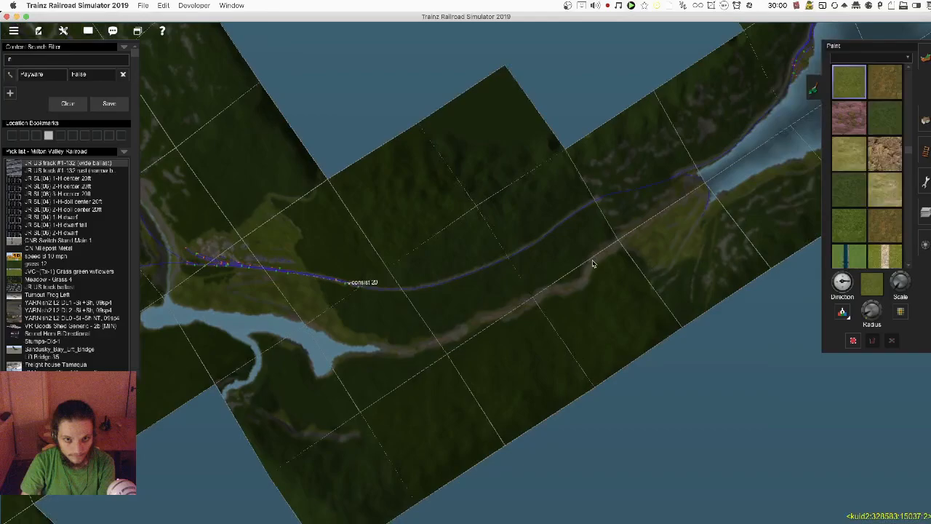
right_click(724, 267)
key("Left")
right_click(511, 196)
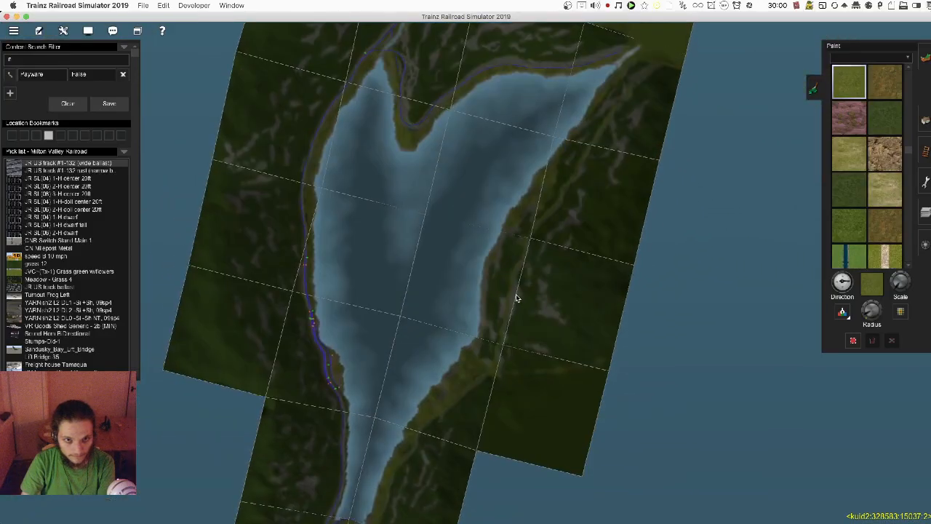
scroll(516, 297, "up", 10)
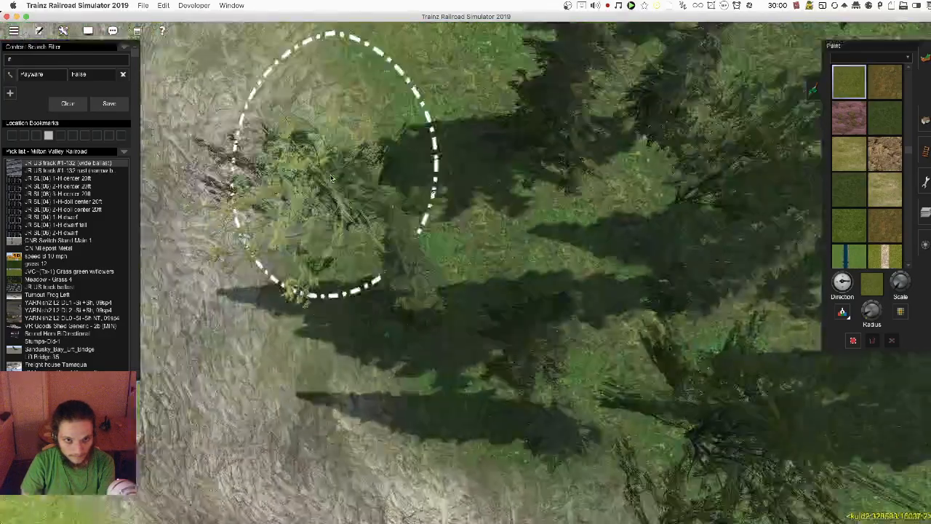
scroll(331, 178, "down", 10)
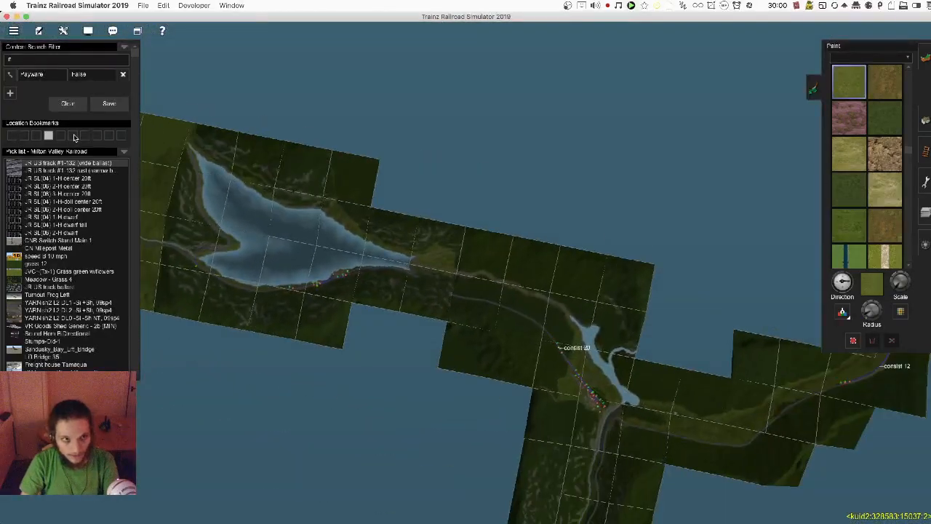
Step: Clear the content search text and pick the TS12-614164-Ger-Dirt-01 ground texture from the terrain beside the rail yard fence
right_click(630, 391)
scroll(867, 164, "up", 5)
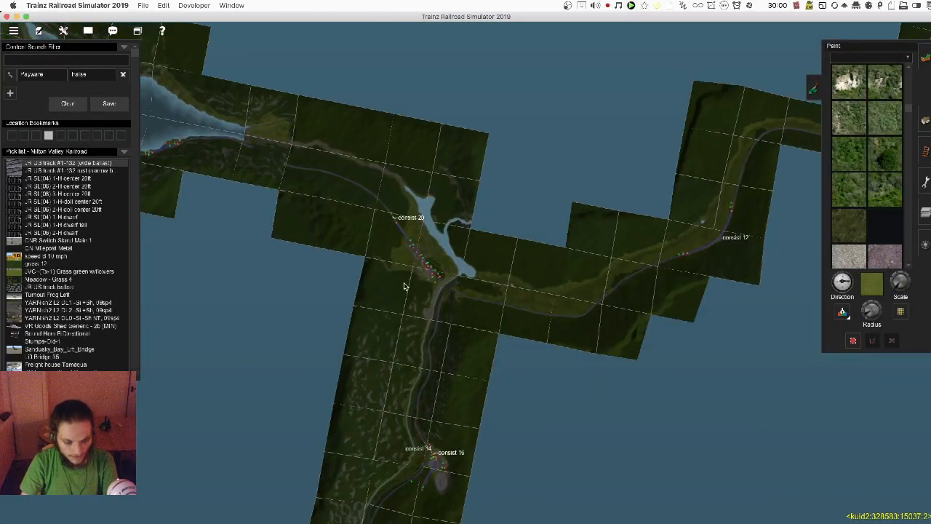
scroll(437, 275, "up", 10)
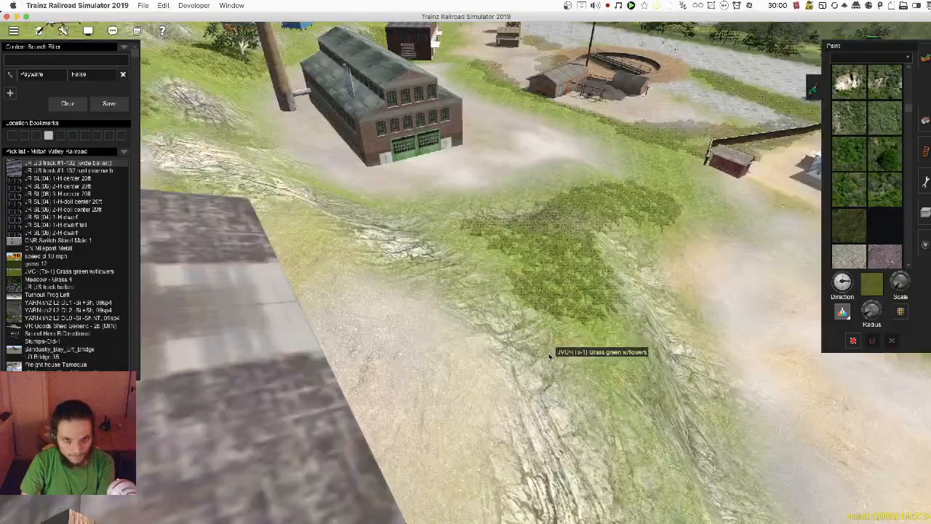
scroll(553, 353, "up", 10)
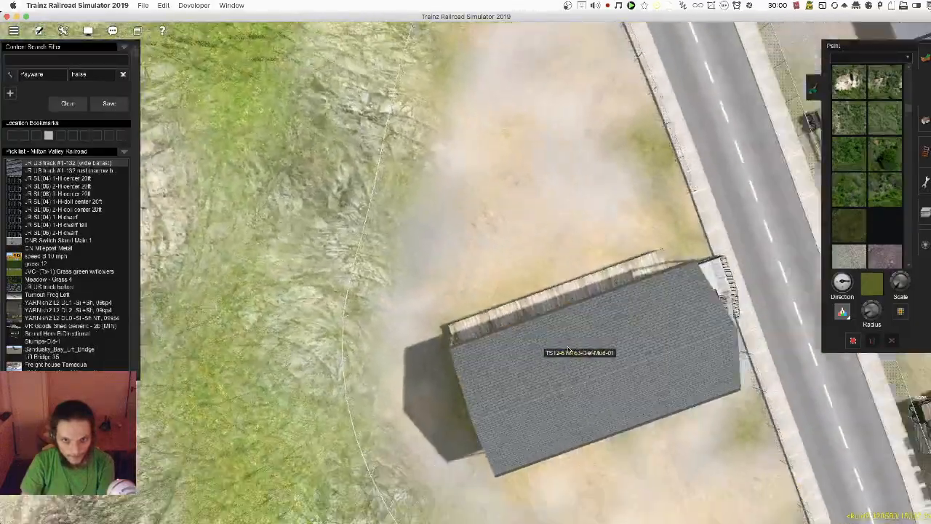
scroll(568, 349, "down", 3)
right_click(518, 379)
right_click(536, 342)
right_click(545, 301)
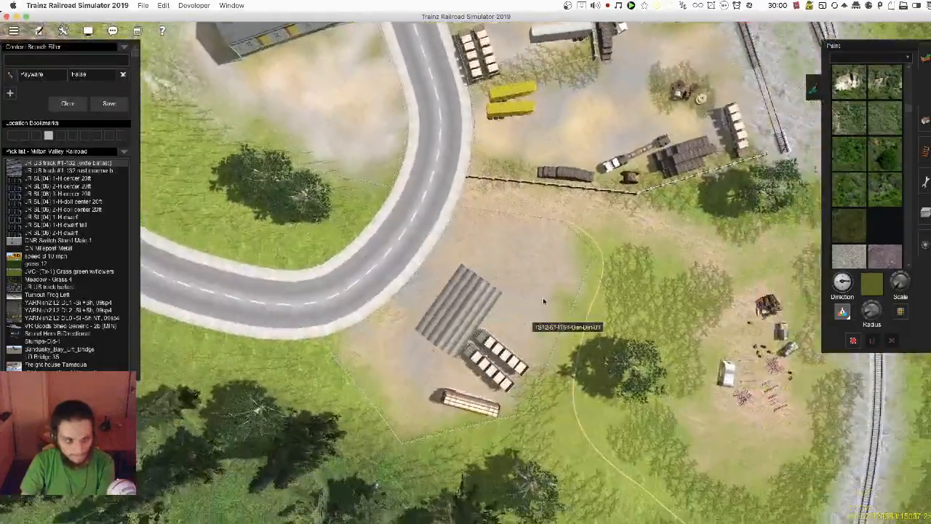
scroll(510, 291, "up", 3)
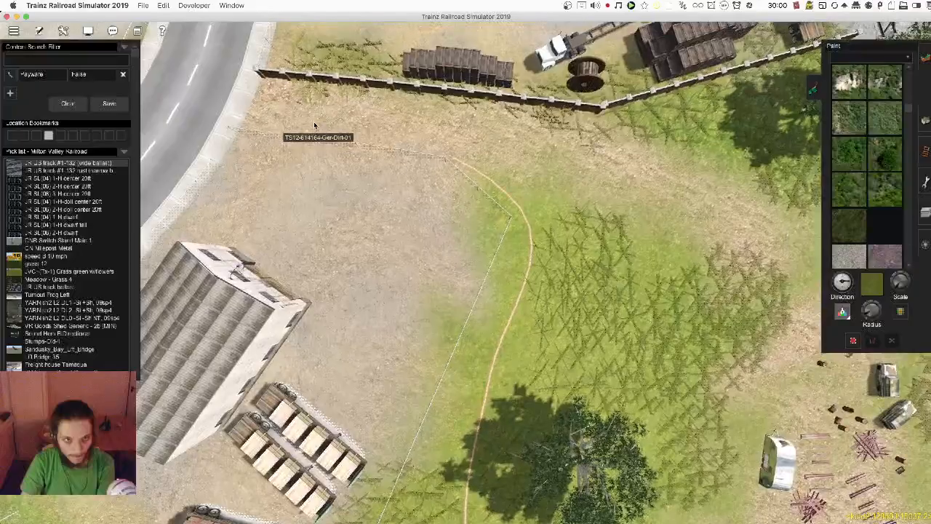
Step: Insert two spline points in the straight dirt road and move them to opposite sides to give the road an S-shaped curve
scroll(334, 146, "down", 15)
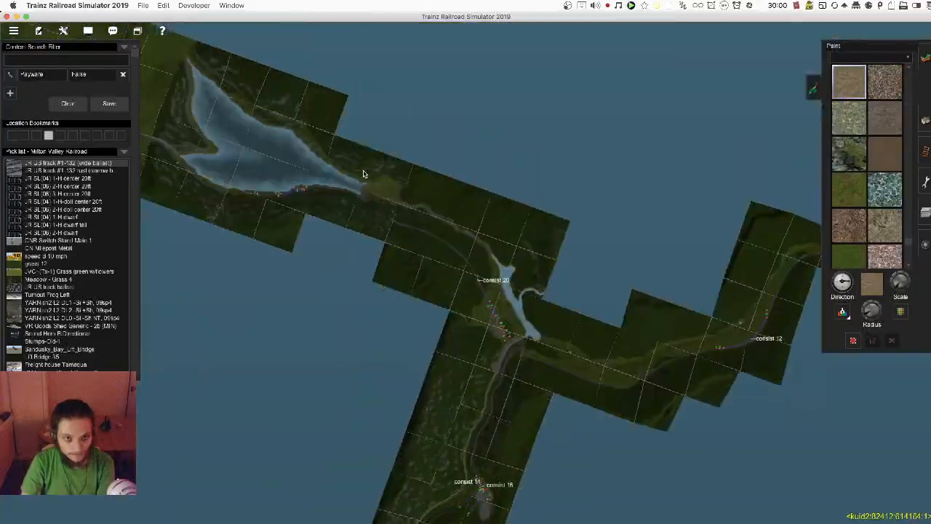
scroll(349, 197, "up", 12)
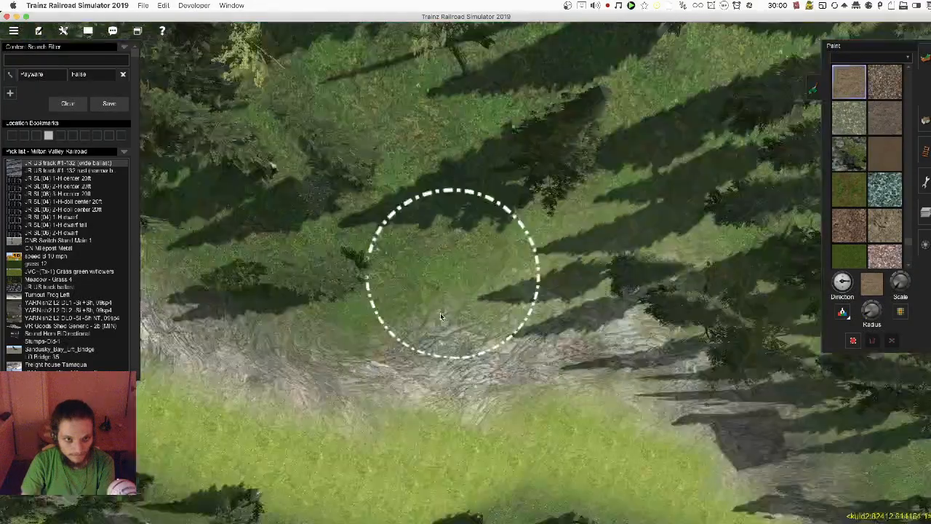
scroll(440, 312, "down", 8)
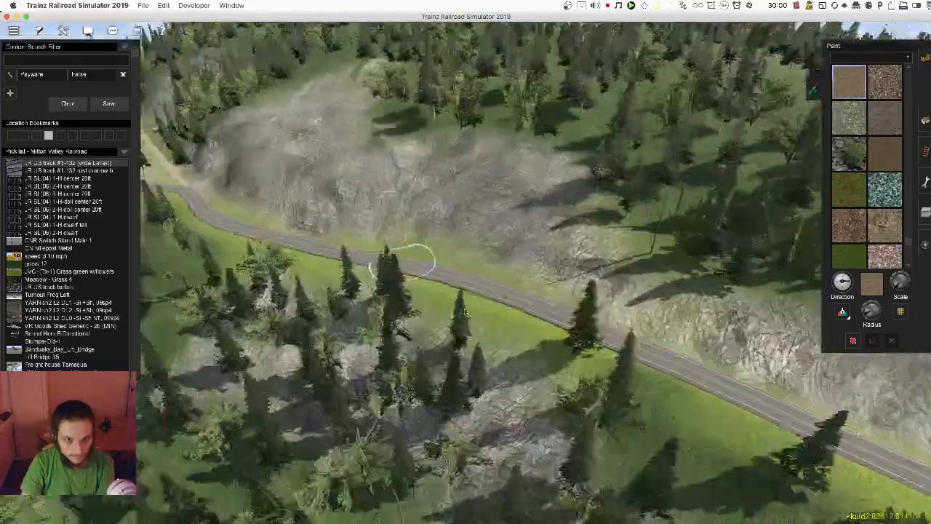
right_click_drag(465, 312, 284, 260)
scroll(349, 255, "up", 5)
mouse_move(414, 248)
right_mouse_down()
mouse_move(710, 233)
mouse_move(636, 344)
mouse_move(576, 303)
mouse_move(585, 334)
mouse_move(575, 241)
mouse_move(582, 135)
mouse_move(474, 354)
mouse_move(461, 156)
mouse_move(665, 155)
mouse_move(926, 124)
right_mouse_up()
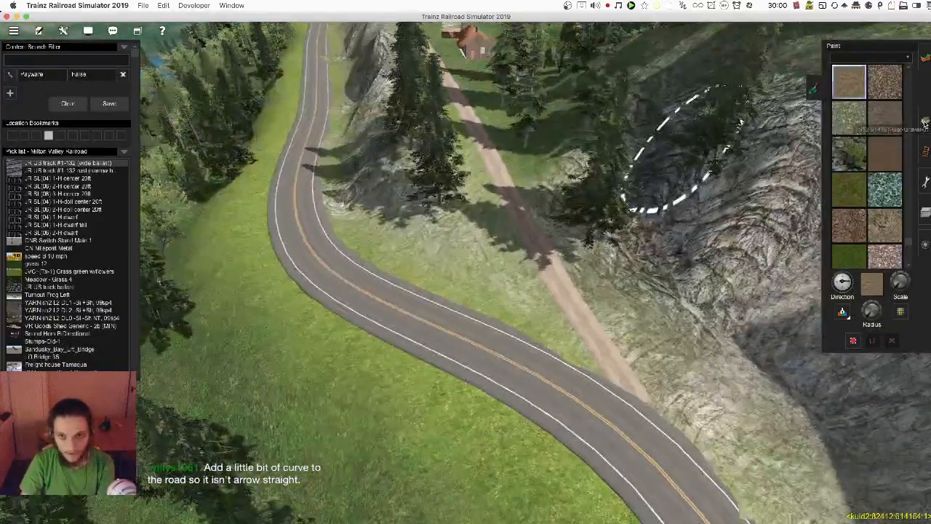
left_click(925, 123)
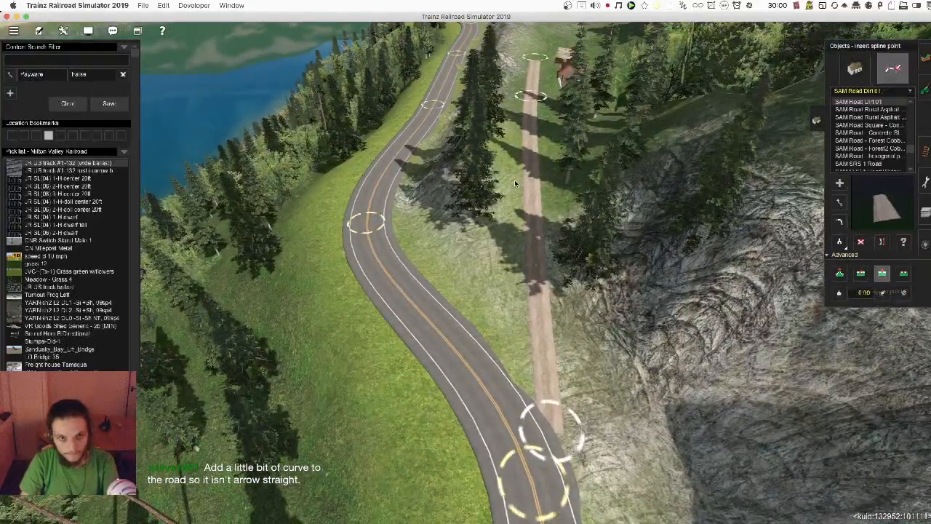
left_click(539, 276)
left_click_drag(540, 278, 608, 336)
left_click_drag(525, 177, 518, 204)
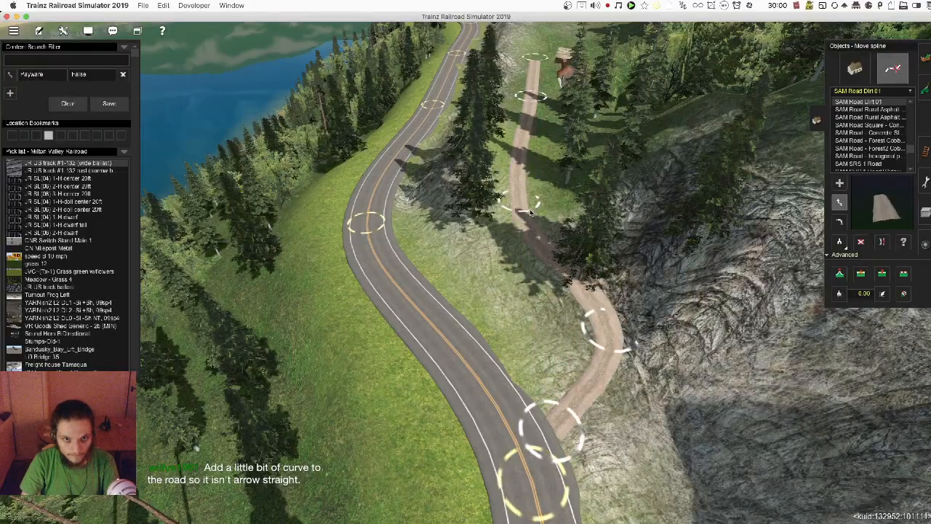
Step: Adjust the spline height of the dirt road at the bend nearest its junction with the paved road
scroll(758, 278, "down", 1)
key("Down")
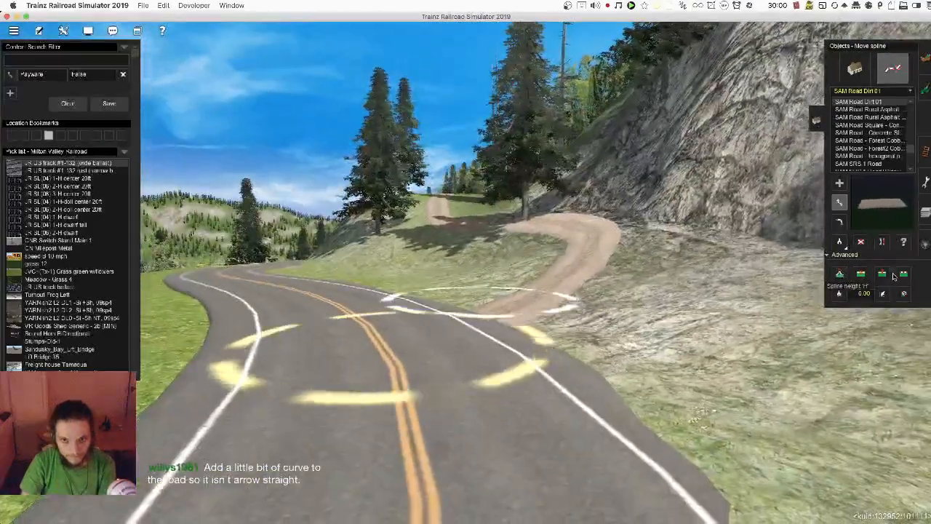
key("Up")
left_click(839, 274)
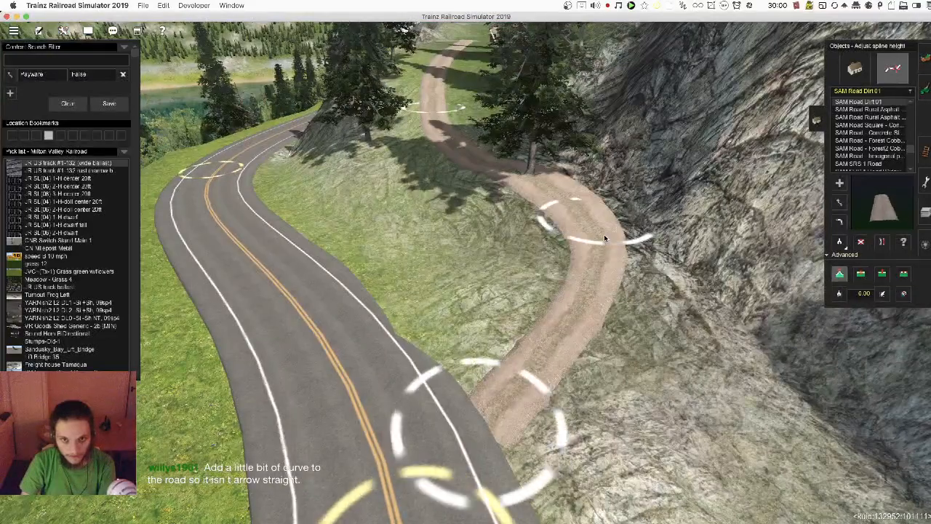
left_click_drag(607, 234, 596, 219)
Step: Lower the terrain along the inner side of the dirt road's lower bend with the Height down tool
left_click(924, 58)
key("Down")
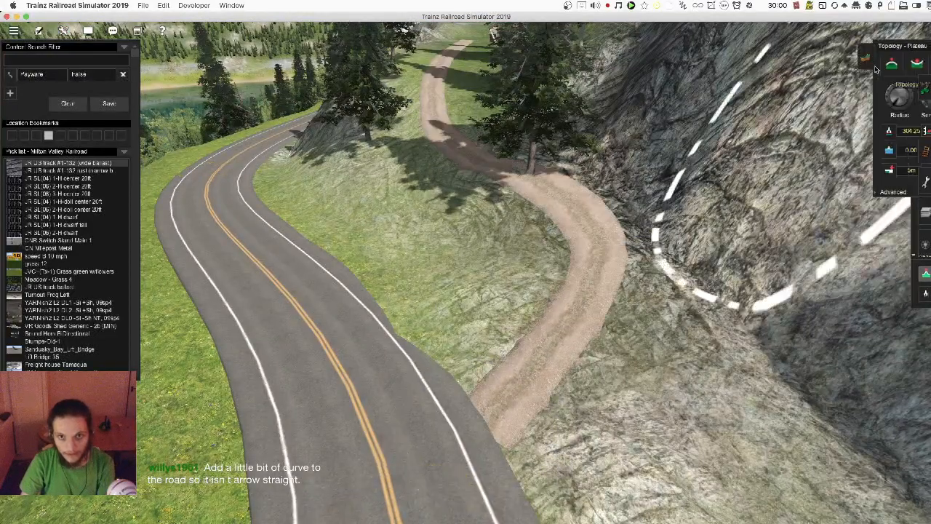
left_click(880, 64)
key("Up")
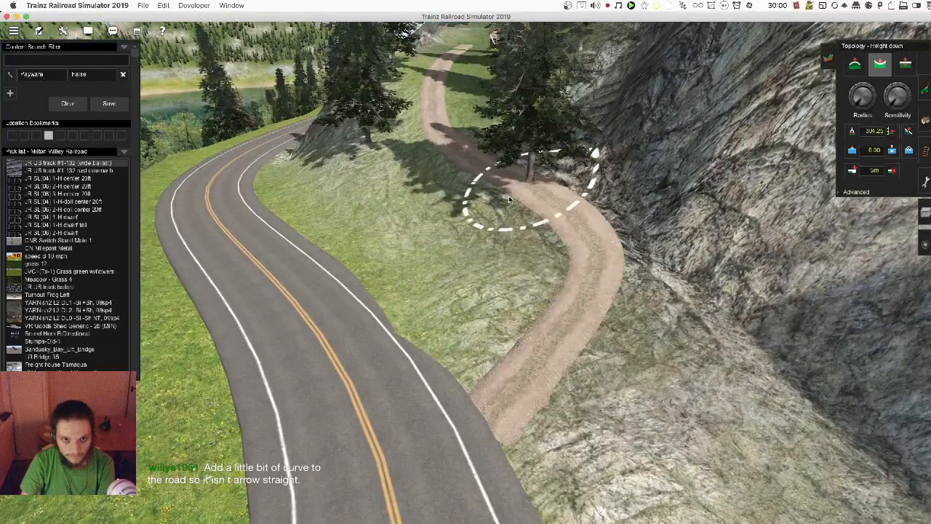
mouse_move(712, 189)
left_mouse_down()
mouse_move(698, 207)
mouse_move(516, 195)
mouse_move(505, 209)
left_mouse_up()
key("Left")
key("Down")
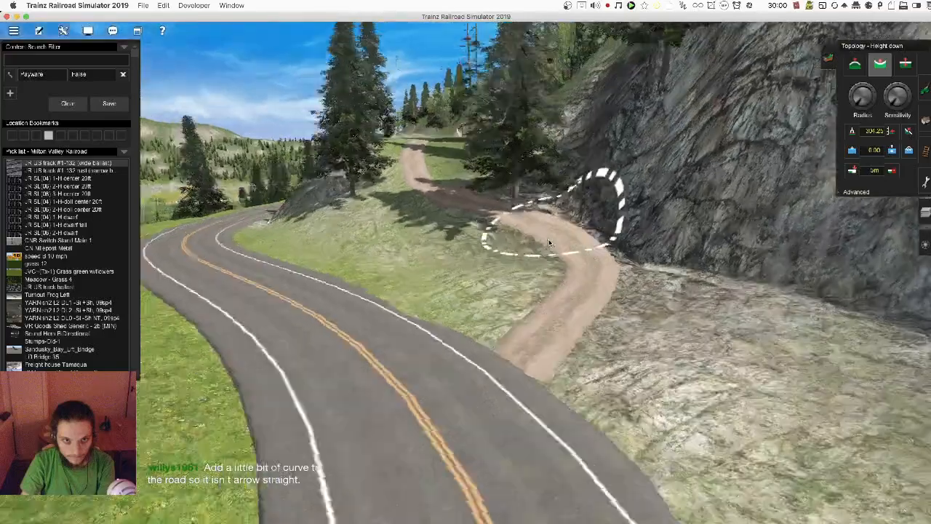
key("Up")
left_click_drag(510, 166, 492, 166)
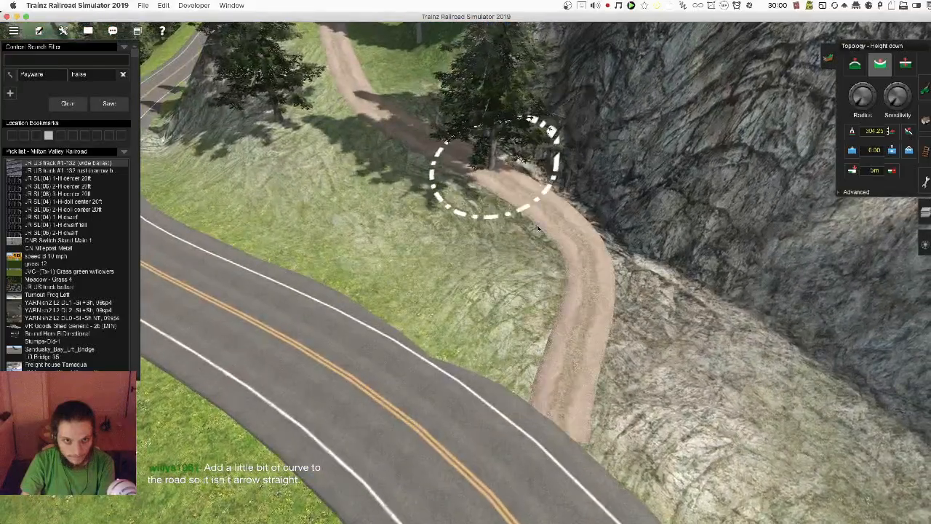
key("Down")
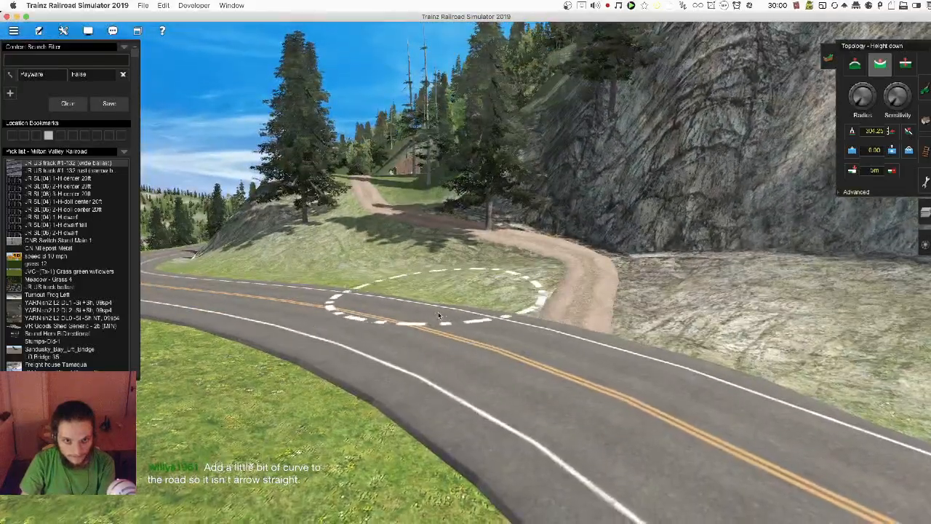
key("Up")
scroll(513, 216, "up", 5)
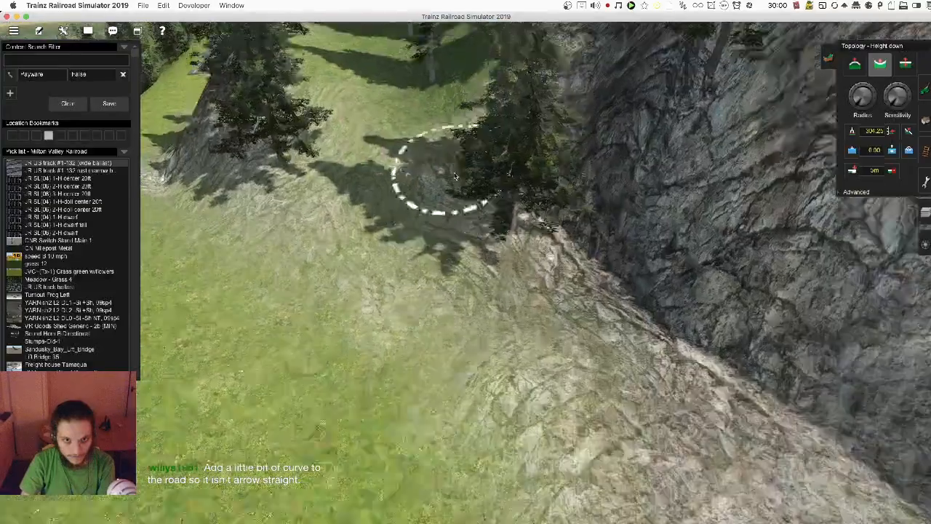
scroll(447, 262, "down", 5)
key("Down")
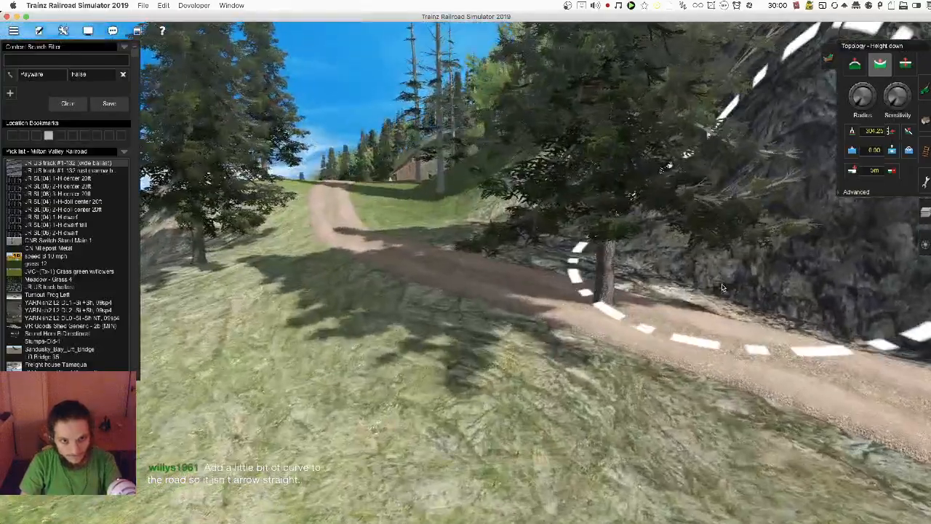
key("Up")
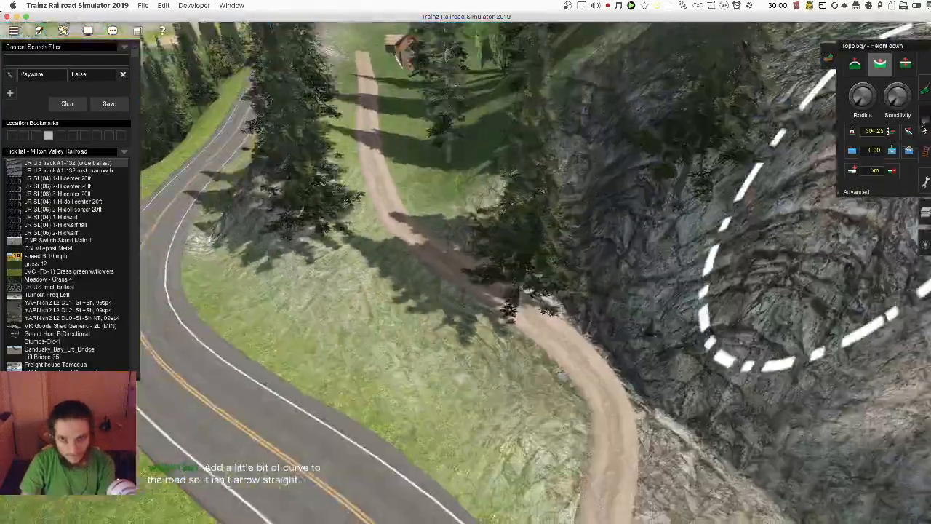
Step: Move the fir tree standing on the dirt road's bend onto the grass beside the road
left_click(872, 68)
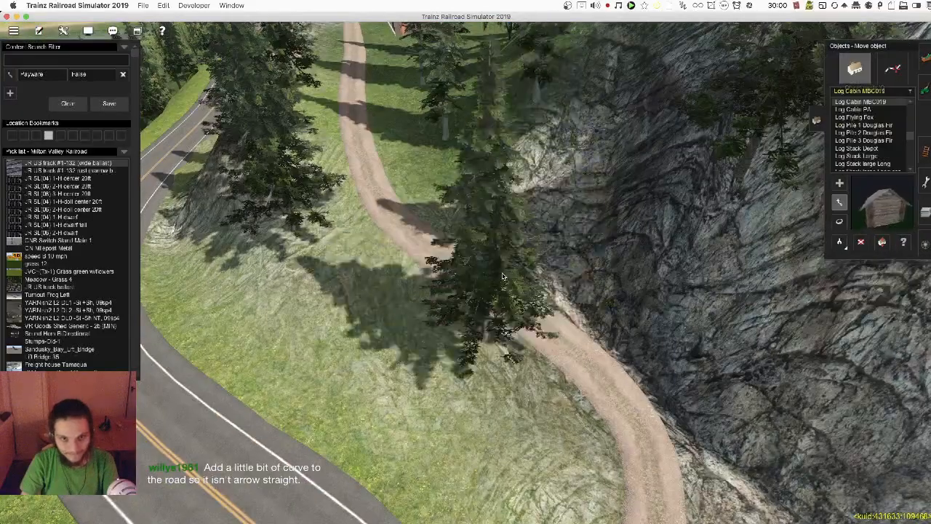
key("Down")
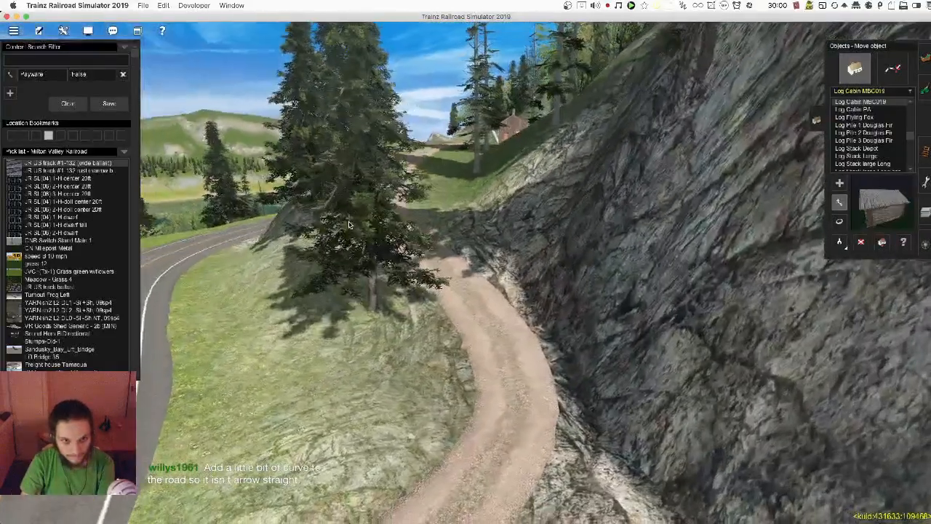
key("Up")
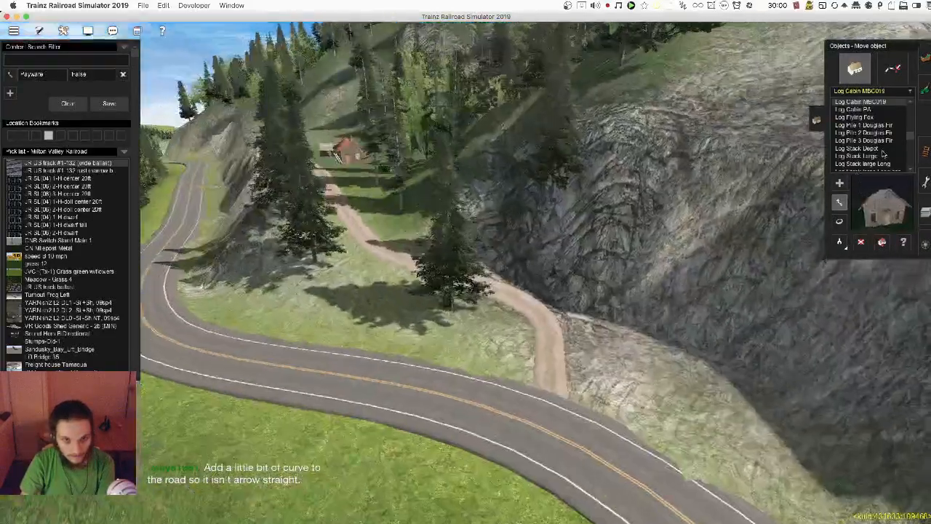
Step: Shift the dirt road's junction point and the bend point next to it slightly away from the rock slope
key("m")
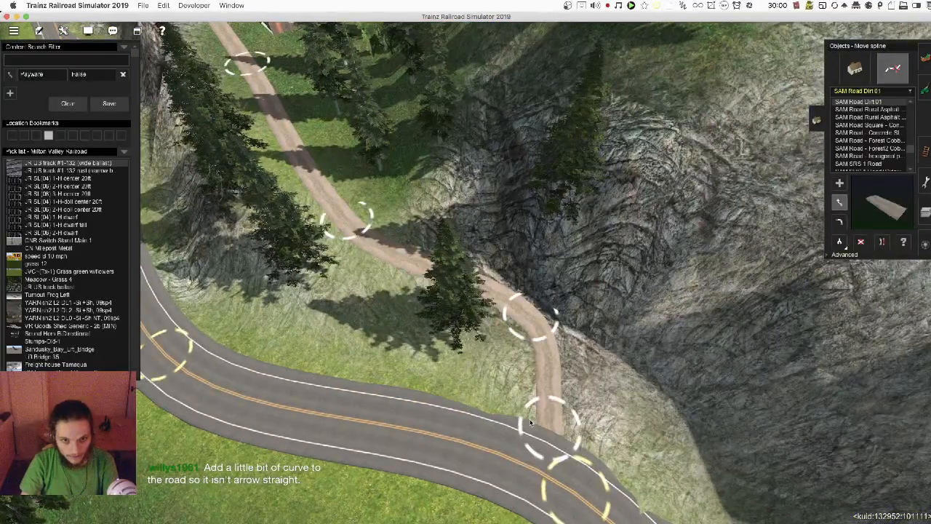
left_click_drag(531, 422, 530, 426)
left_click_drag(523, 332, 511, 317)
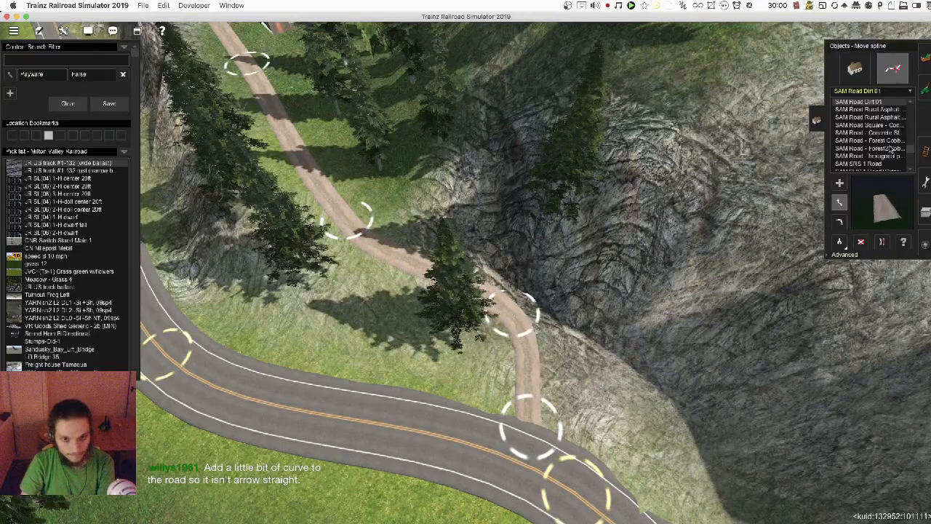
key("Right")
Step: Paint dirt between the two cabins and along the dirt road, and light green grass on the clearing around the cabins
left_click(923, 91)
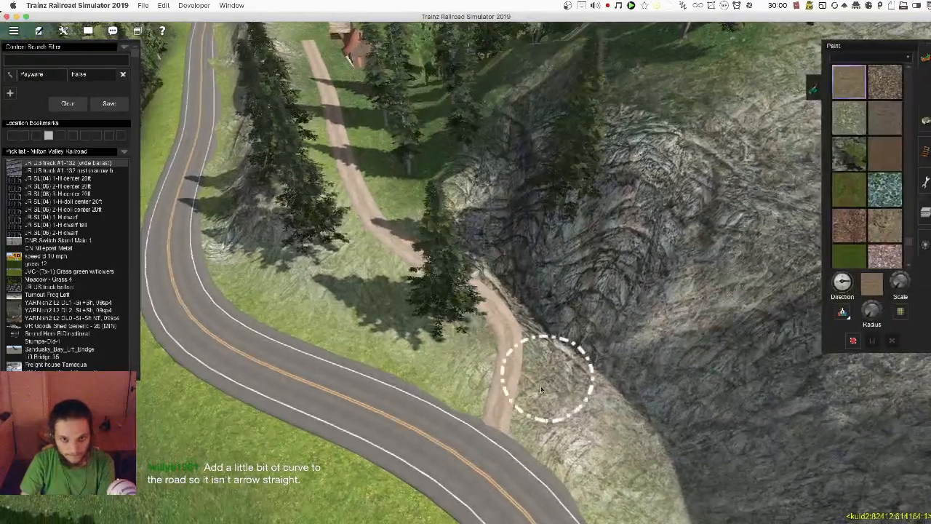
right_click(354, 180)
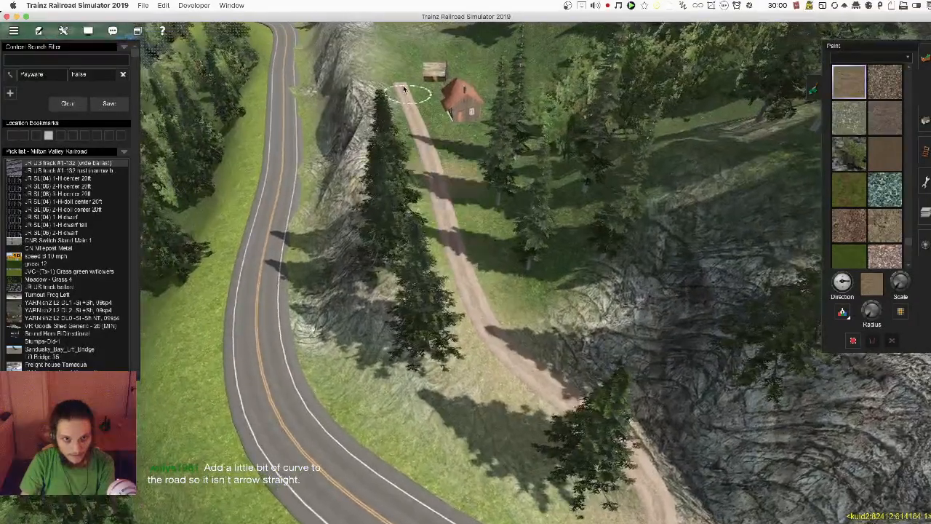
right_click(405, 88)
scroll(405, 88, "up", 3)
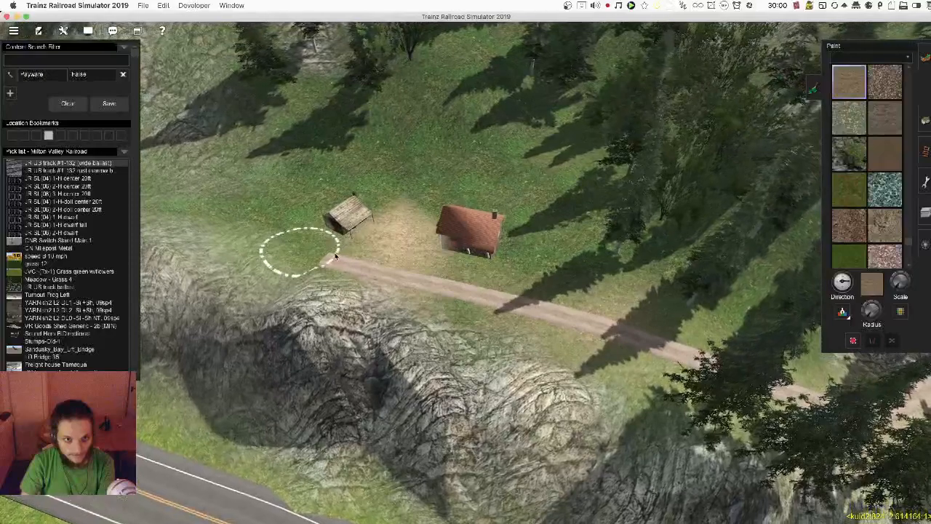
mouse_move(297, 250)
left_mouse_down()
mouse_move(462, 247)
mouse_move(472, 282)
left_mouse_up()
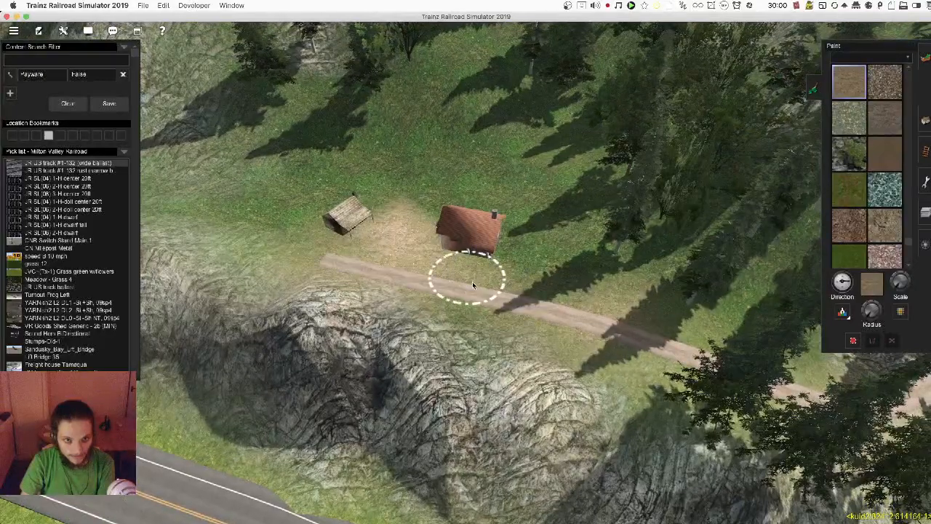
scroll(693, 298, "down", 5)
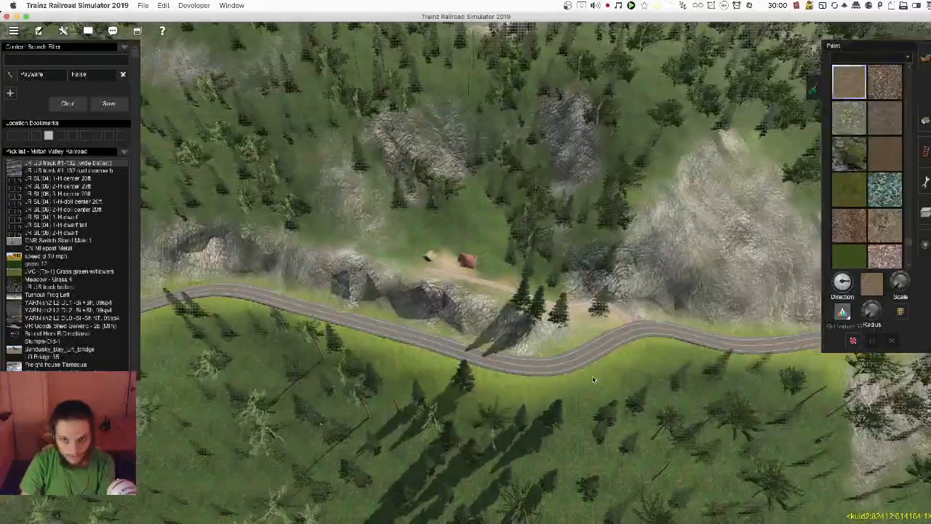
scroll(454, 274, "up", 4)
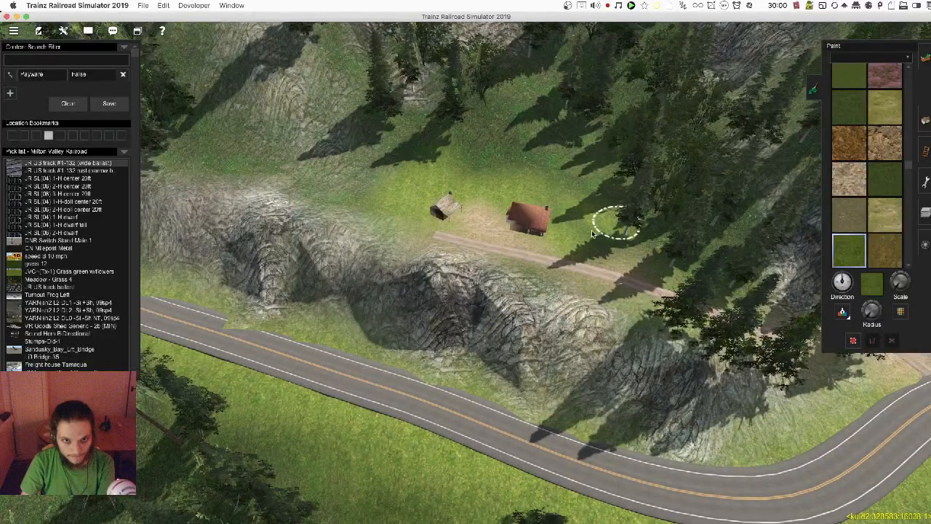
Step: Filter the content for "radio" and switch to adding scenery objects
type("radio")
key("super+Tab")
left_click(586, 112)
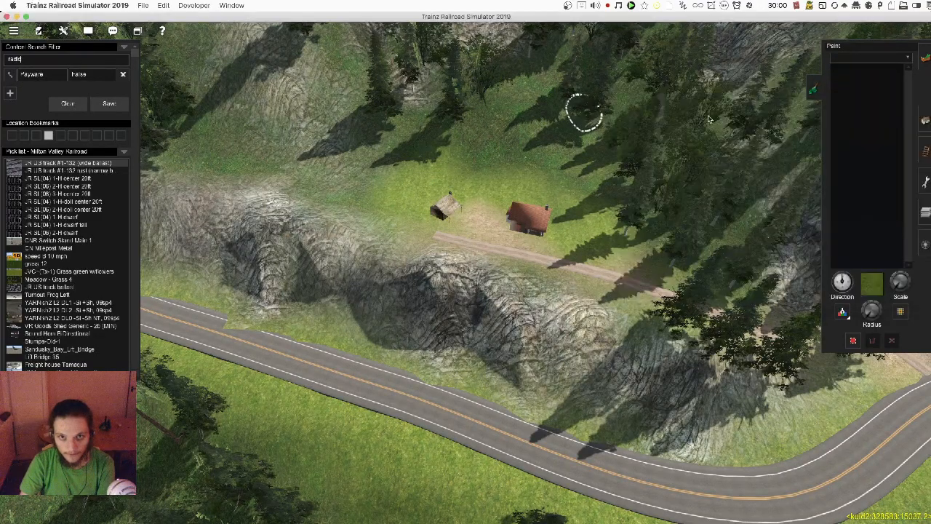
left_click(920, 116)
left_click(856, 68)
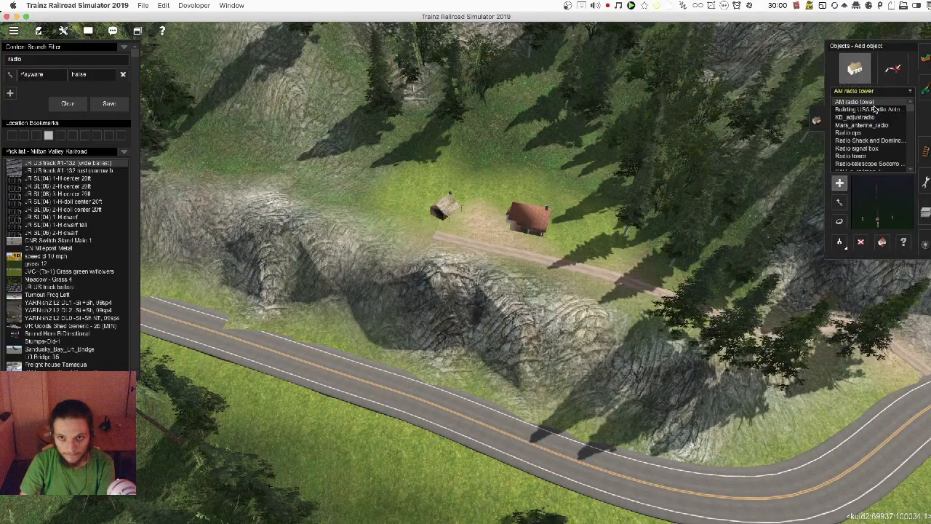
Step: Try placing the AM radio tower on the grass behind the cabins
left_click(888, 110)
left_click(854, 102)
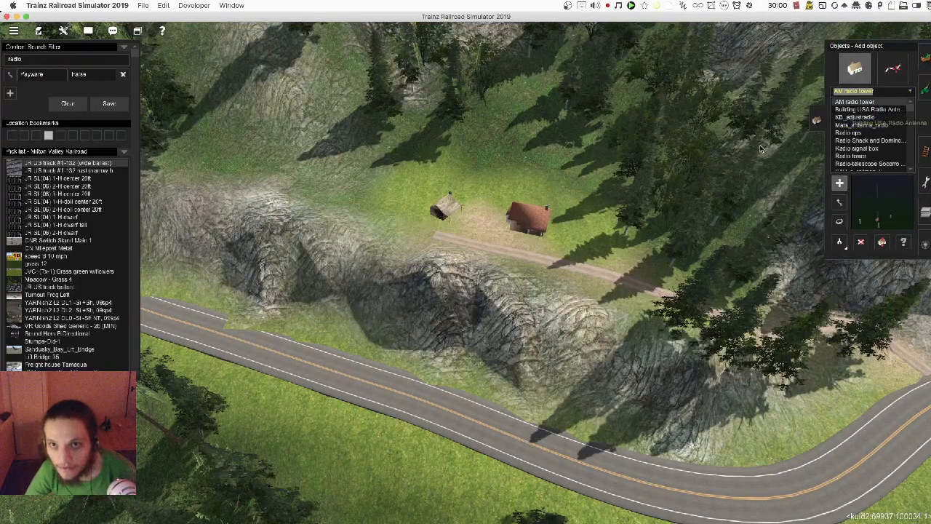
left_click(528, 144)
scroll(557, 276, "up", 2)
scroll(557, 277, "up", 3)
key("ctrl+z")
Step: Place the Radio ops building on the grass next to the small log cabin
key("Down")
key("Down")
key("Down")
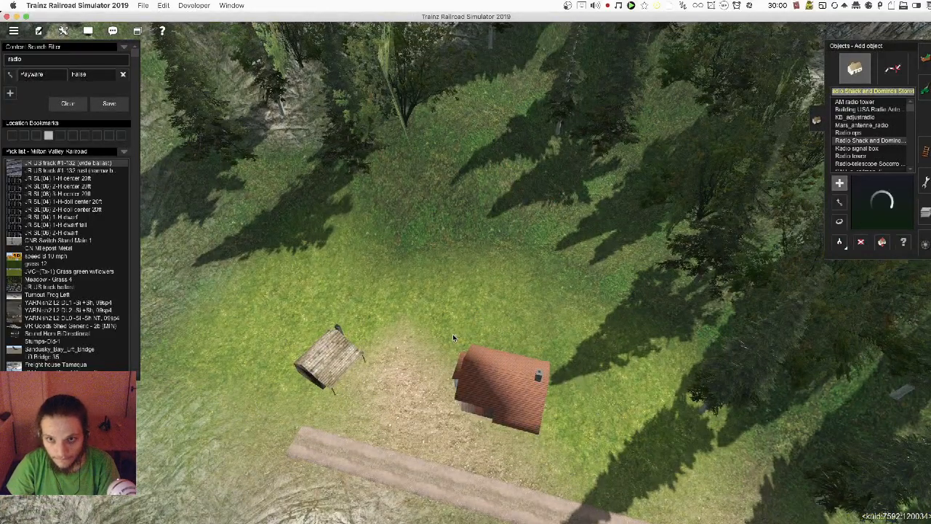
left_click(380, 332)
right_click(398, 305)
scroll(398, 306, "up", 3)
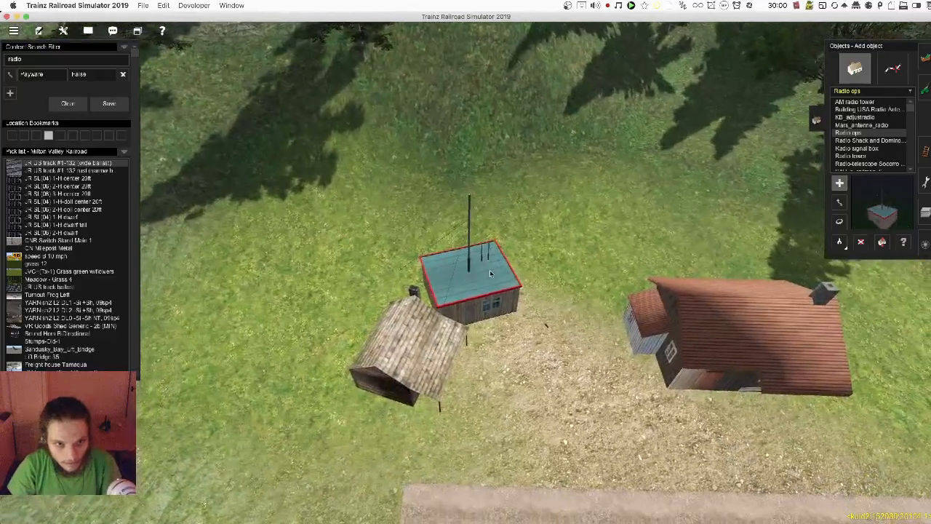
Step: Move the Radio ops building to the grass behind the gap between the two cabins
key("m")
left_click_drag(512, 267, 547, 250)
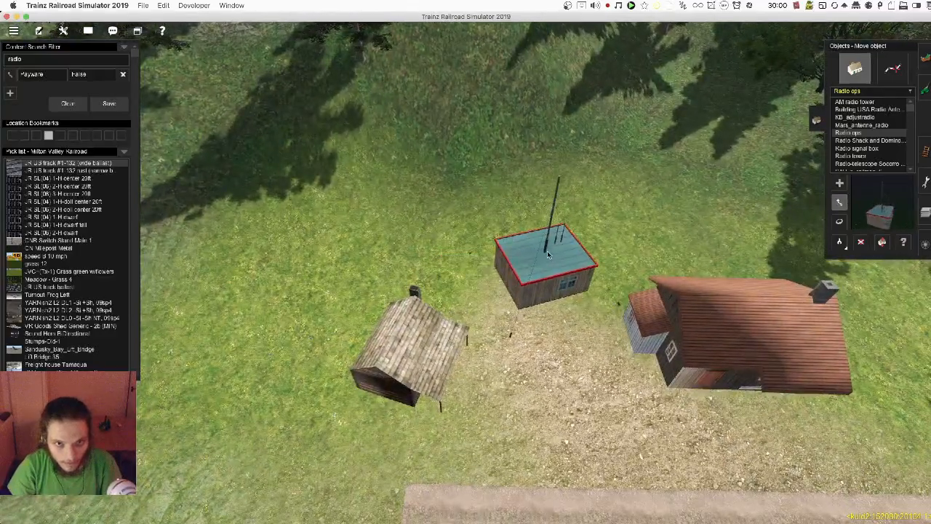
left_click_drag(526, 219, 557, 230)
Step: Sink the Radio ops building to a height of -5.00 m so only its antenna mast stands above the ground
key("h")
scroll(557, 218, "up", 2)
key("Down")
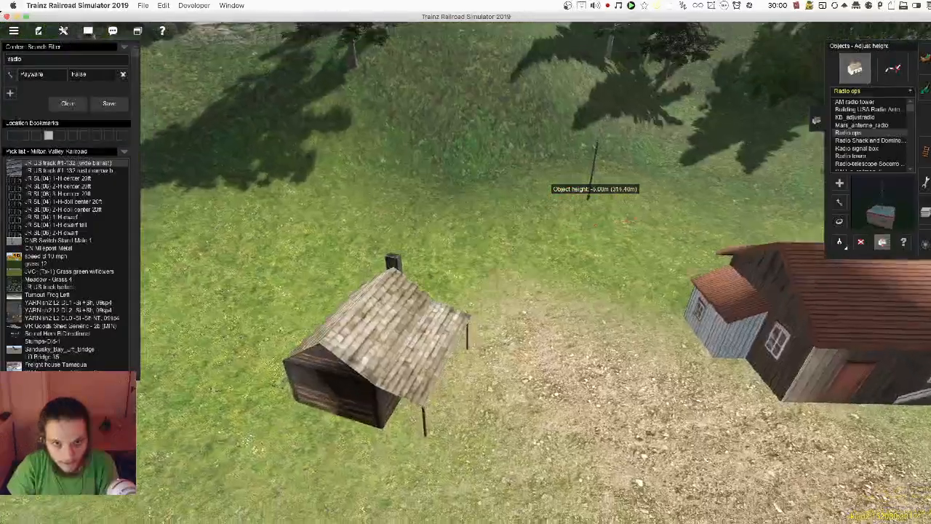
key("Right")
key("Down")
key("Right")
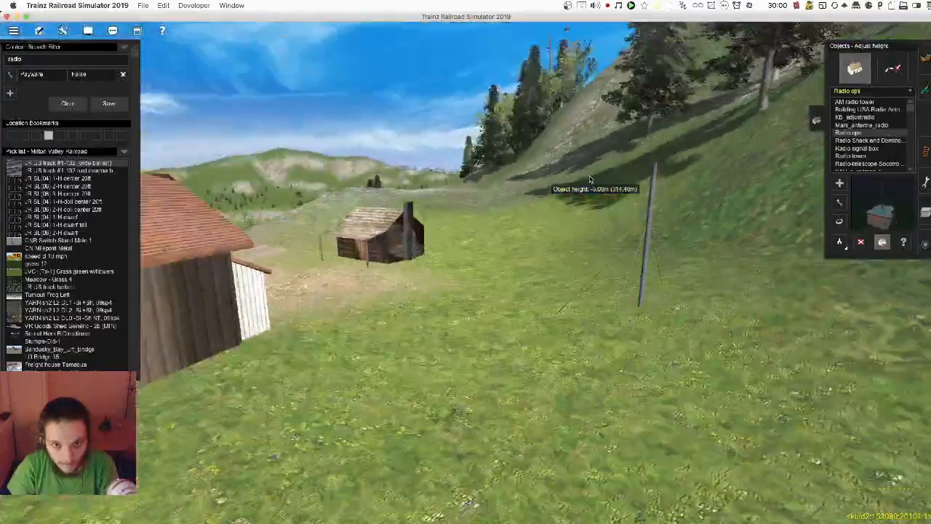
key("Up")
key("Up")
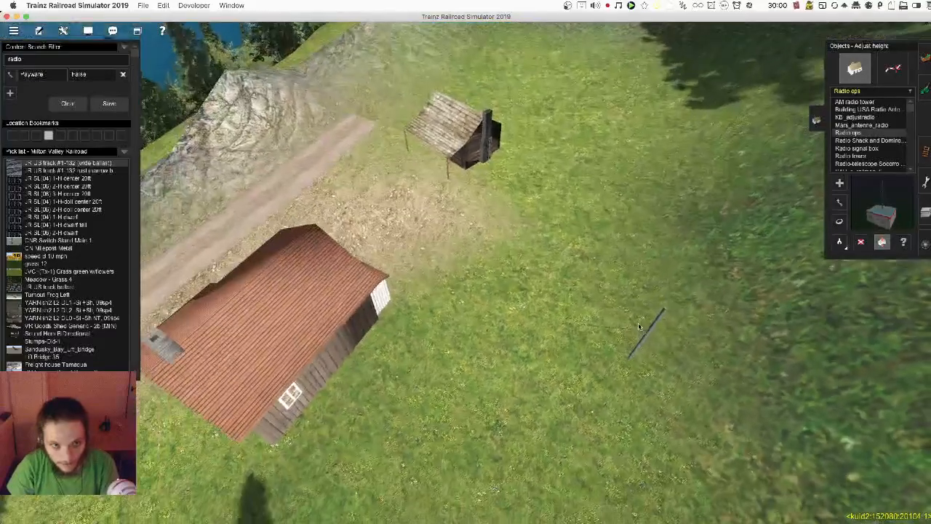
Step: Move the antenna mast against the back wall of the red-roofed cabin and raise it to about -3 m
key("m")
left_click_drag(490, 361, 416, 355)
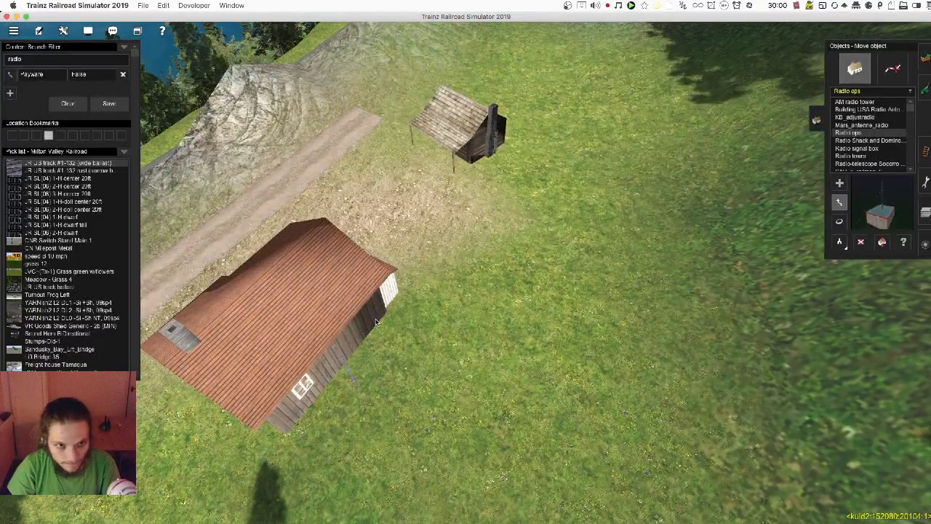
key("h")
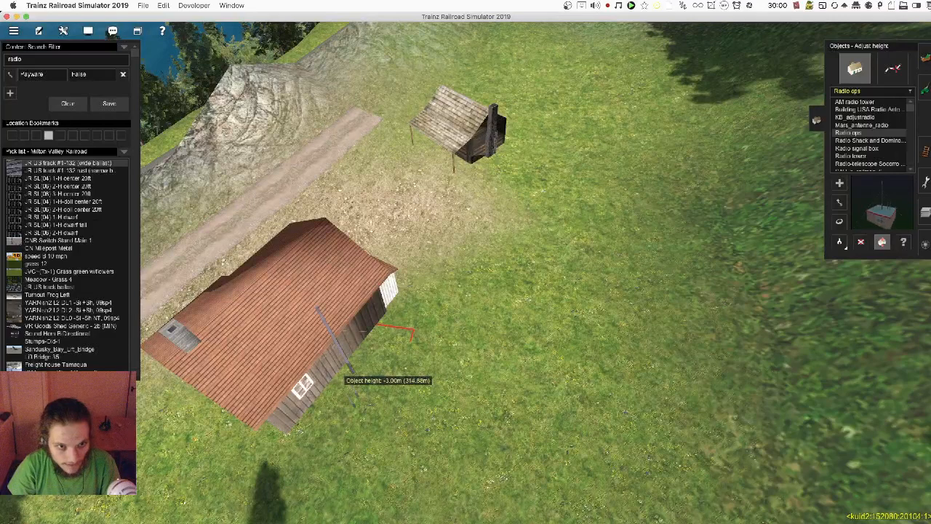
left_click_drag(378, 378, 308, 310)
Step: Try repositioning the antenna mast at the front roof edge of the red-roofed cabin and adjusting its height
key("r")
key("m")
key("h")
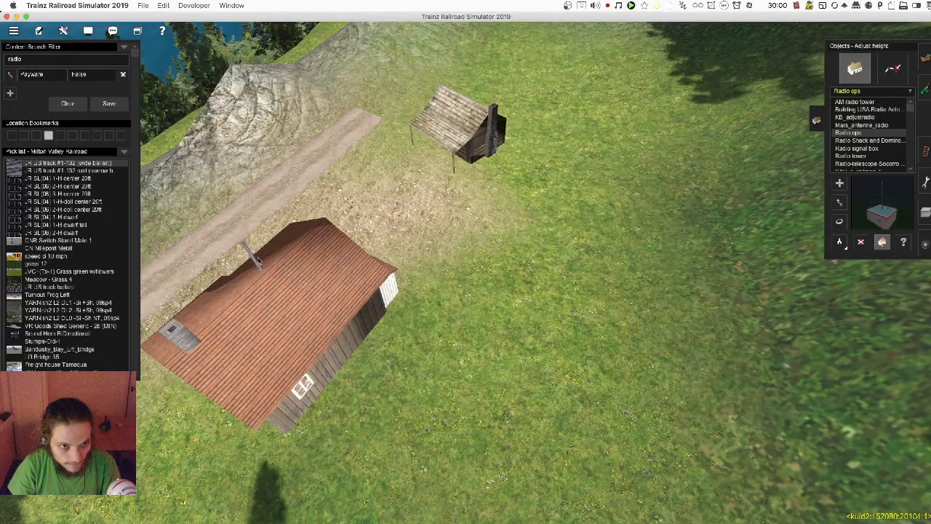
right_click_drag(255, 259, 437, 215)
Step: Undo the moves and height changes that brought the antenna mast to the red-roofed cabin
key("super+z")
key("super+z")
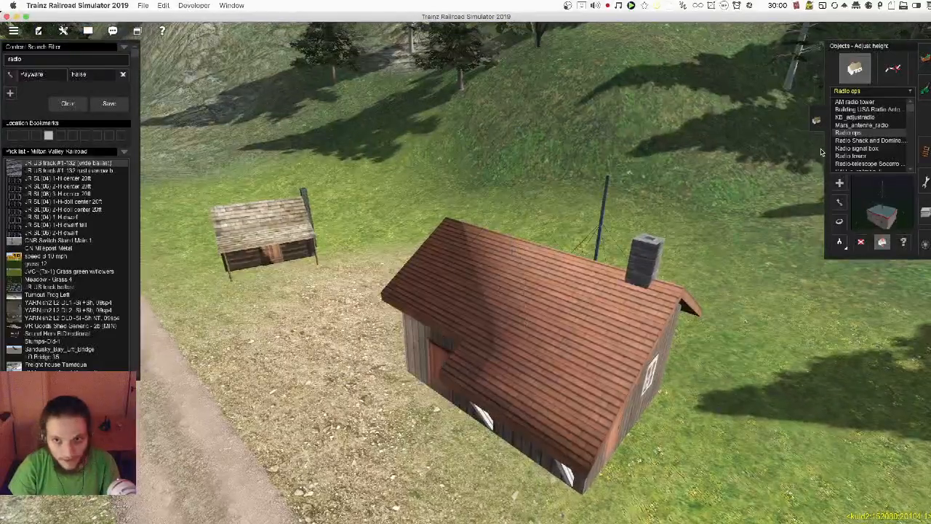
key("super+y")
key("super+z")
key("super+z")
key("super+z")
key("super+z")
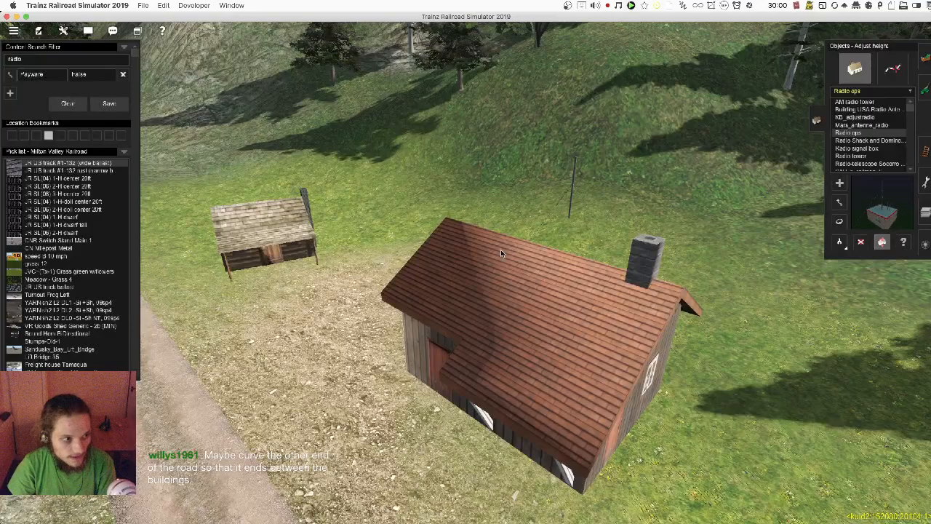
Step: Undo the latest changes to the Radio ops building behind the cabins
scroll(501, 254, "down", 5)
key("Left")
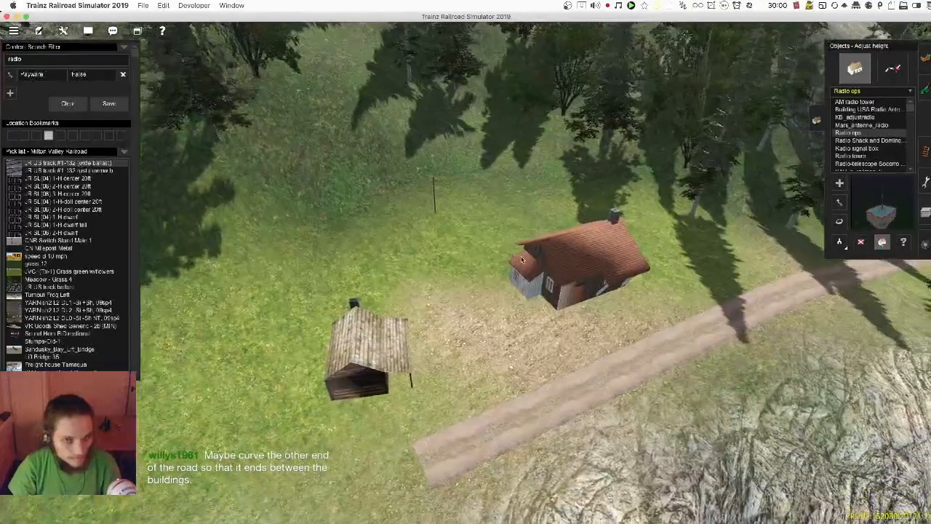
key("super+z")
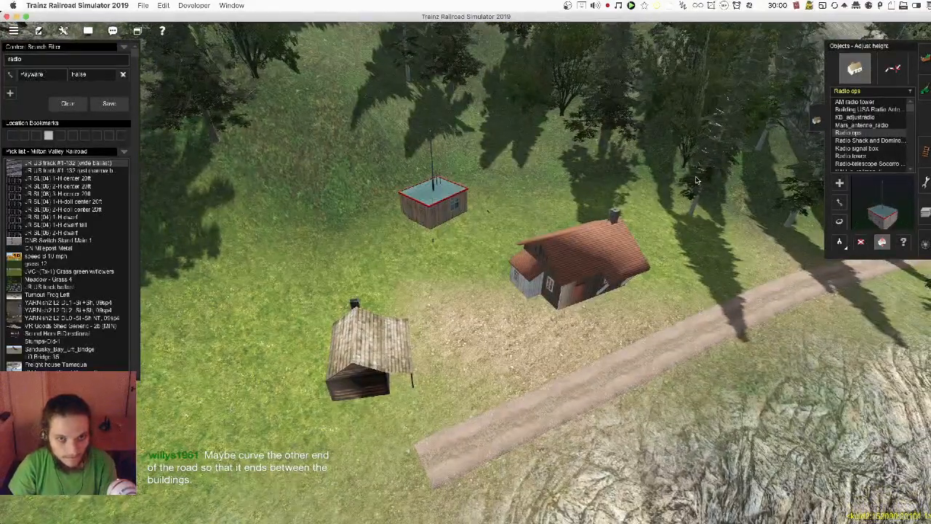
key("super+z")
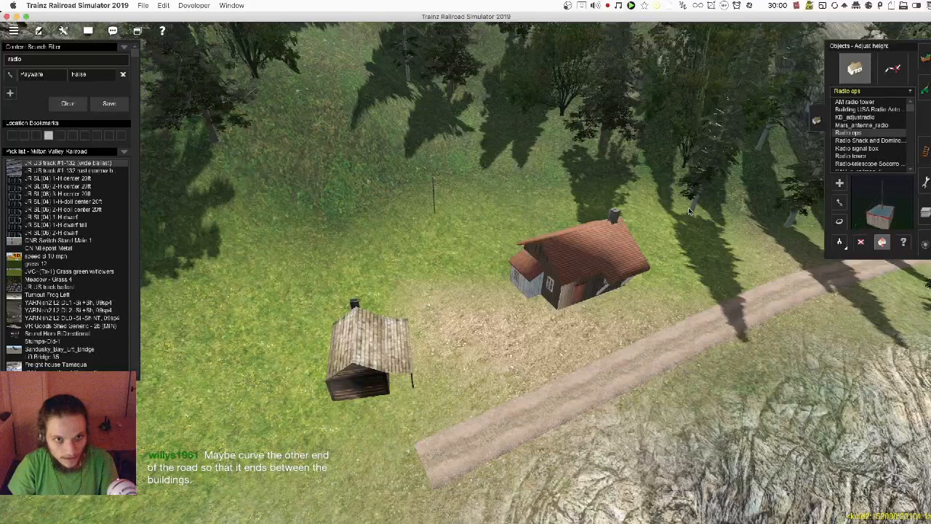
Step: Try placing the Radio tower on the dirt patch between the two cabins
left_click(859, 148)
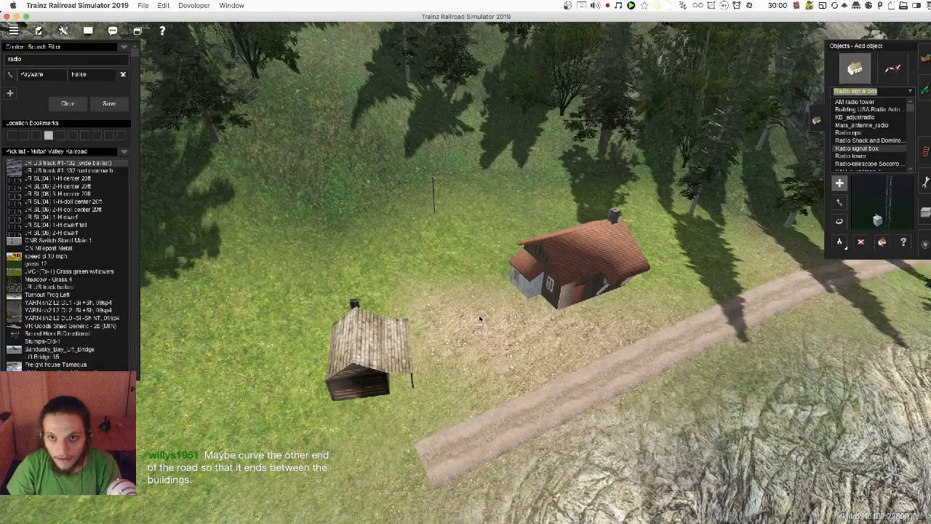
key("Down")
left_click(465, 334)
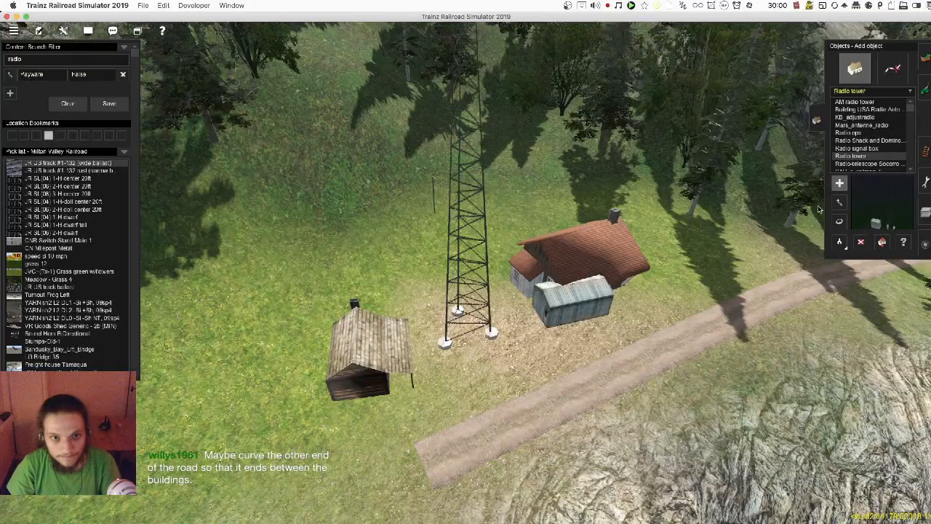
key("ctrl+z")
Step: Place a UHF radio cabinet on the dirt patch between the two cabins and rotate it
key("Down")
key("Down")
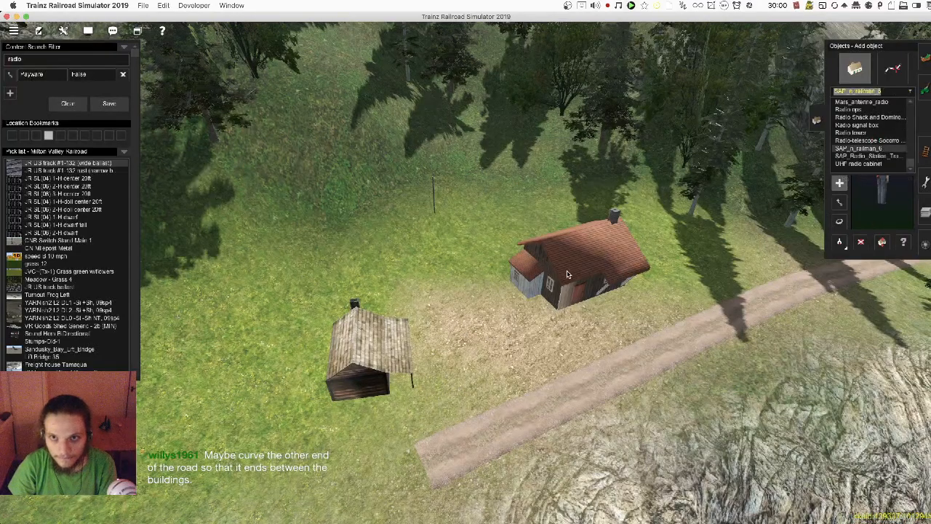
key("Down")
key("Down")
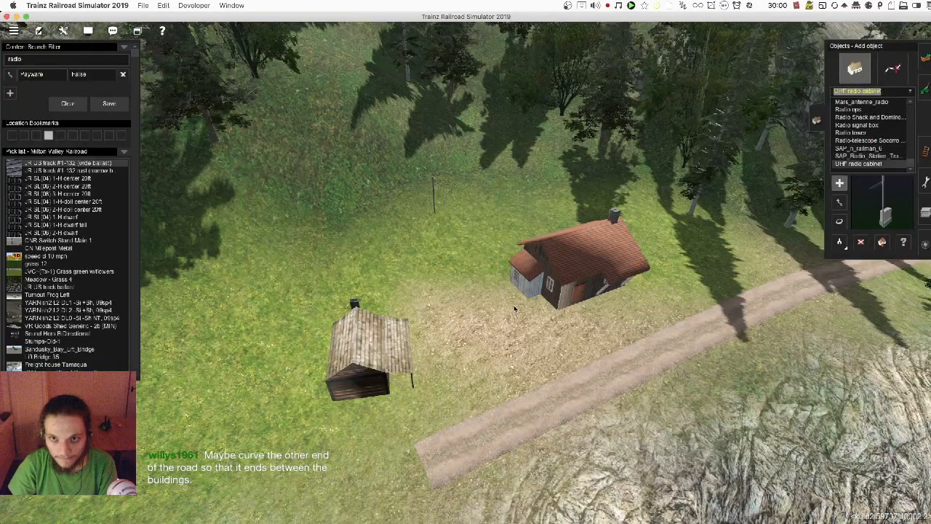
left_click(476, 326)
scroll(477, 327, "up", 5)
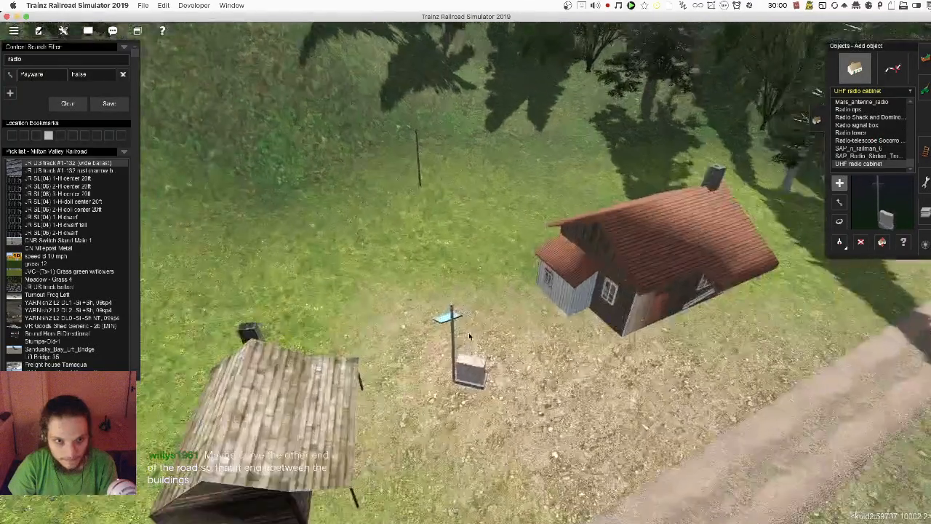
key("r")
left_click_drag(473, 375, 524, 375)
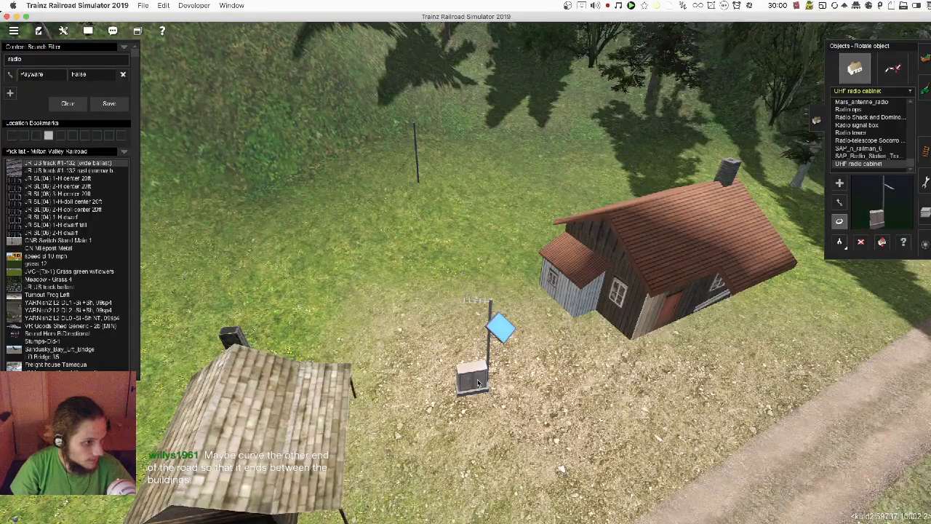
Step: Delete the Radio ops mast behind the cabins and move the UHF radio cabinet into the red-roofed cabin's lean-to
right_click_drag(478, 383, 488, 300)
scroll(461, 280, "up", 5)
scroll(488, 301, "down", 5)
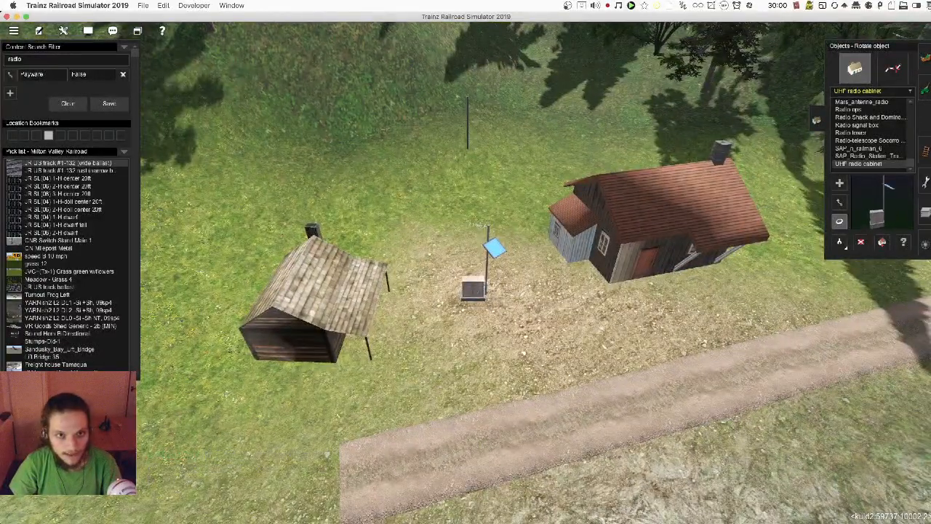
key("d")
key("m")
left_click_drag(476, 280, 566, 247)
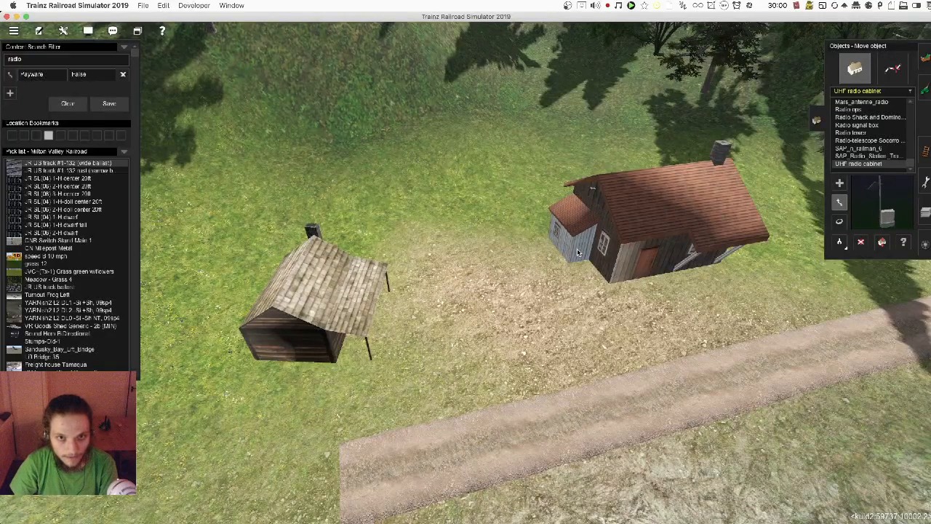
Step: Try rotating the UHF radio cabinet's antenna at the gable of the red-roofed cabin
scroll(566, 247, "up", 10)
key("r")
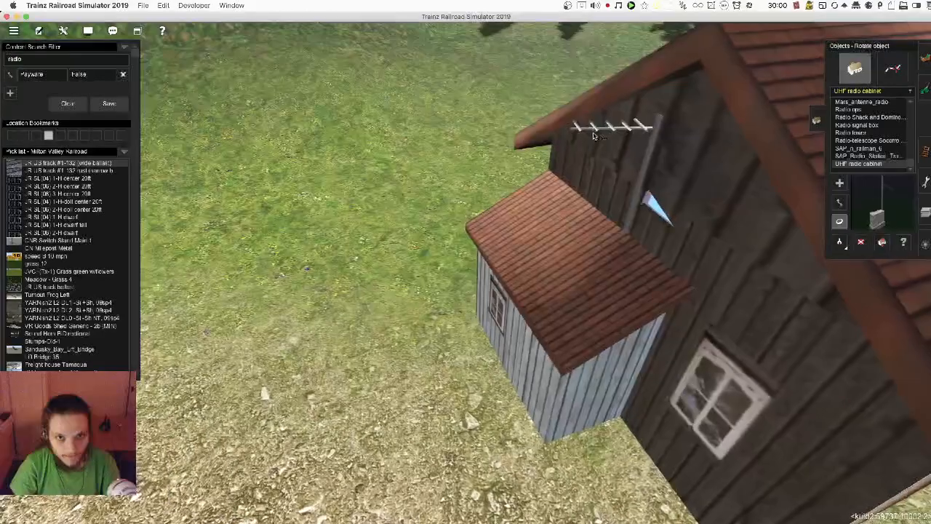
left_click_drag(593, 136, 607, 141)
key("super+z")
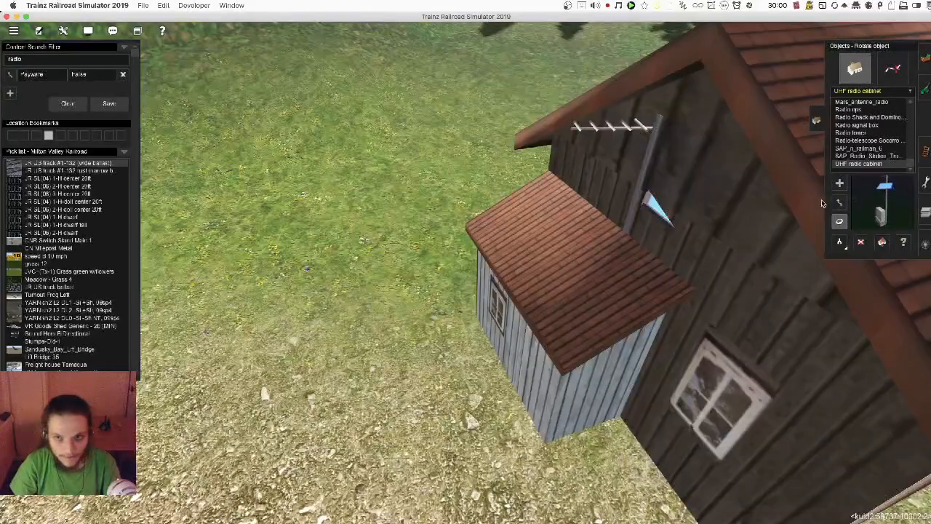
Step: Assign the red-roofed cabin to the Temp Locked layer in its properties
left_click(903, 241)
left_click(771, 280)
left_click(415, 67)
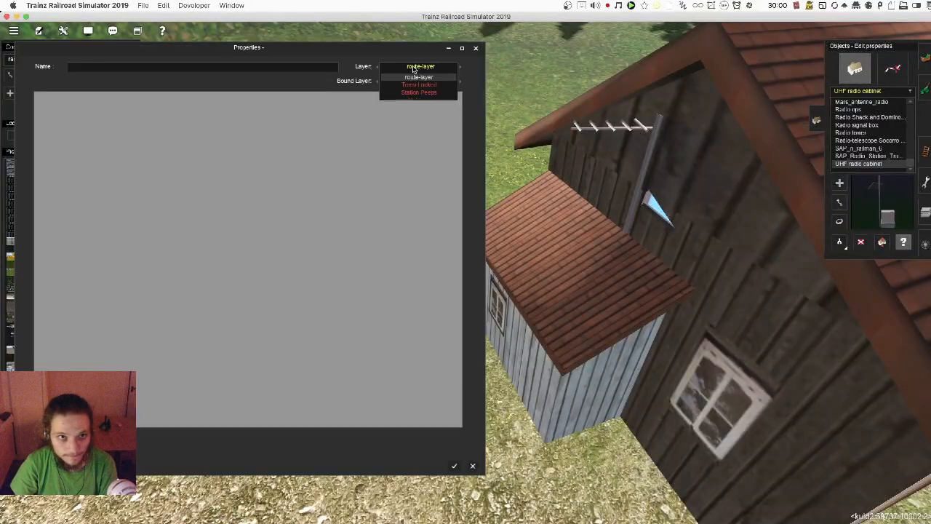
left_click(419, 85)
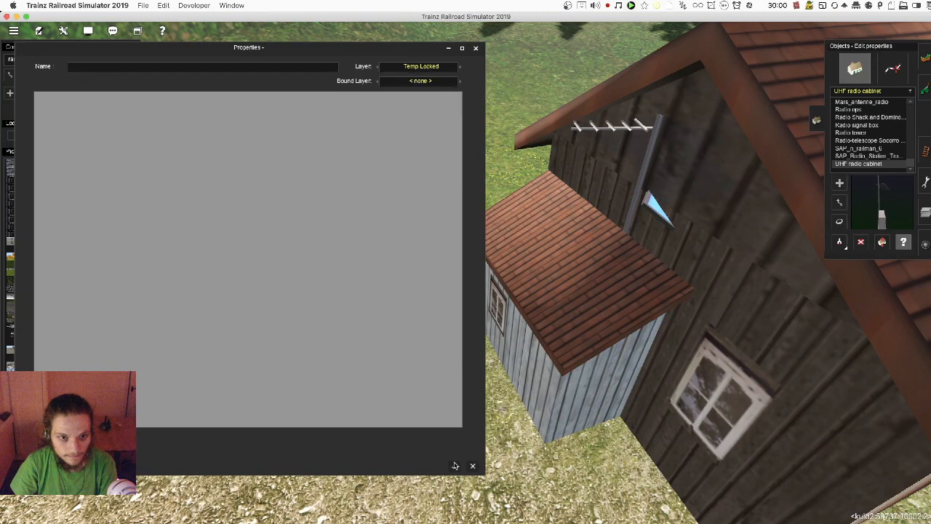
left_click(454, 465)
Step: Rotate the UHF radio cabinet at the gable wall and adjust its position and height
key("r")
left_click_drag(636, 179, 624, 198)
key("m")
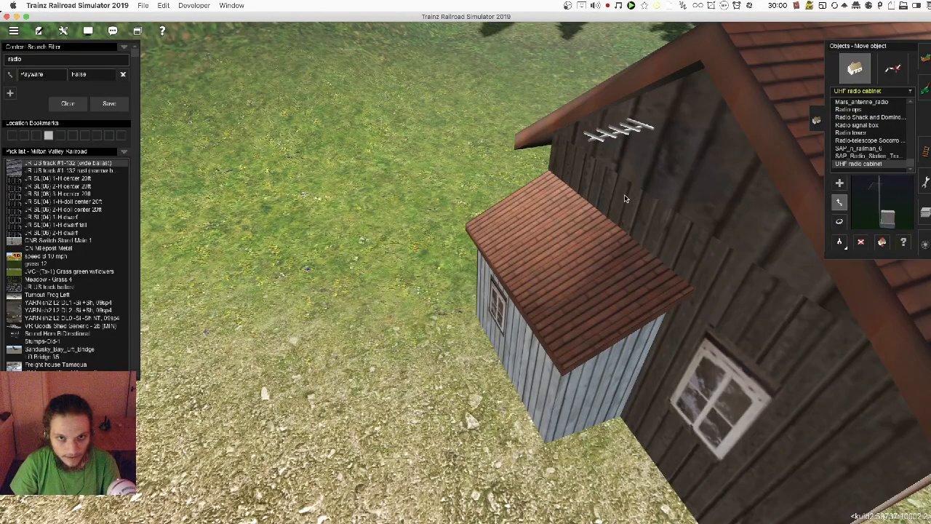
key("h")
left_click_drag(608, 149, 608, 109)
Step: Move the UHF radio cabinet so its antenna pokes through the main roof of the red-roofed cabin
right_click_drag(608, 150, 569, 226)
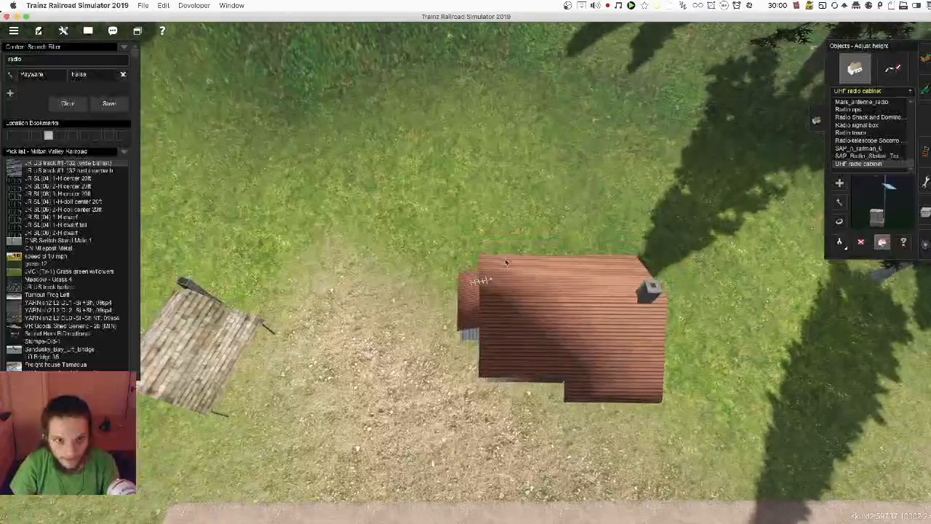
key("m")
left_click_drag(482, 297, 571, 304)
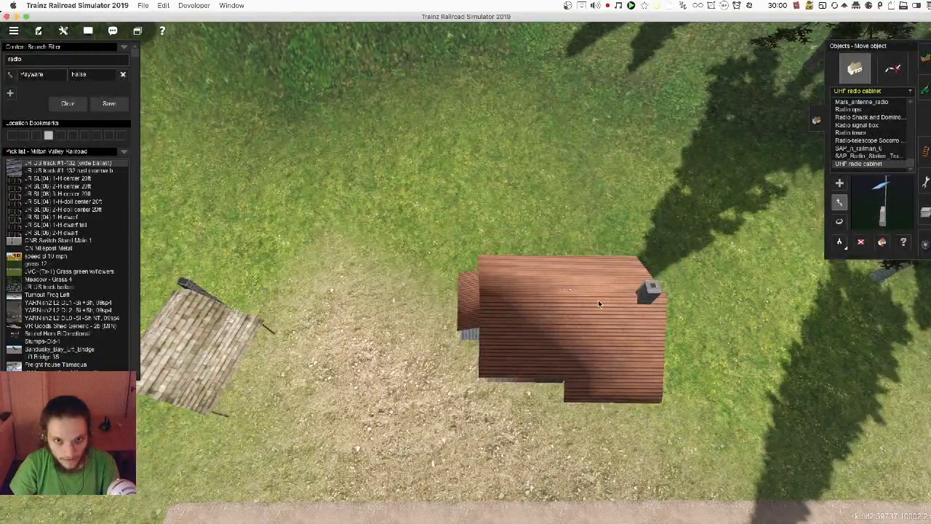
right_click_drag(492, 306, 556, 308)
scroll(583, 309, "up", 5)
left_click_drag(598, 319, 752, 156)
Step: Set the UHF radio cabinet's height to 1.00 m and move its antenna back to the gable wall above the lean-to
key("shift")
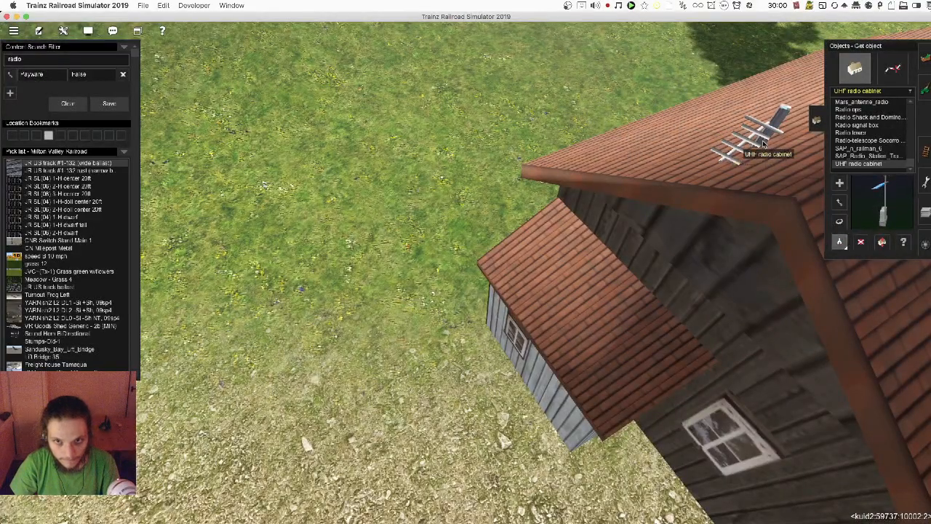
key("h")
left_click_drag(764, 139, 765, 139)
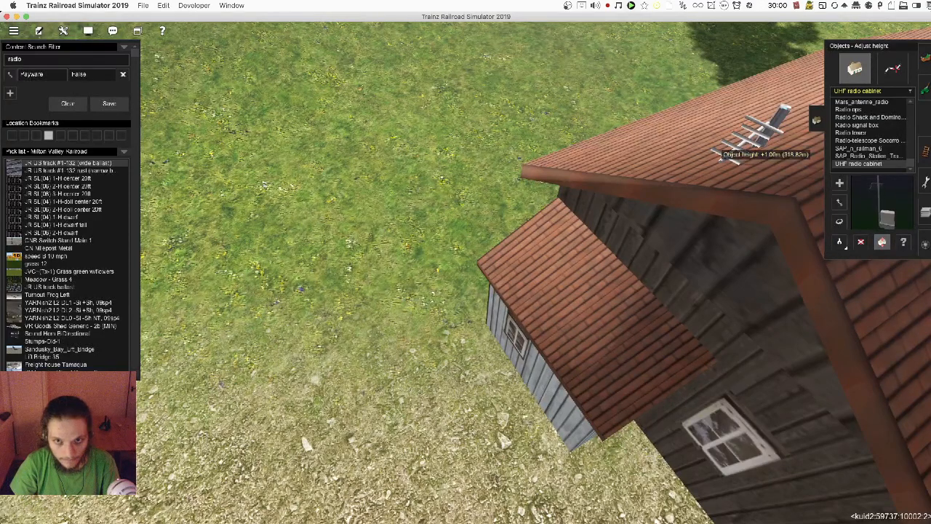
key("m")
left_click_drag(761, 151, 691, 216)
Step: Fine-tune the UHF antenna's rotation and position so it projects from the red-roofed cabin's gable wall
key("r")
key("m")
key("h")
key("r")
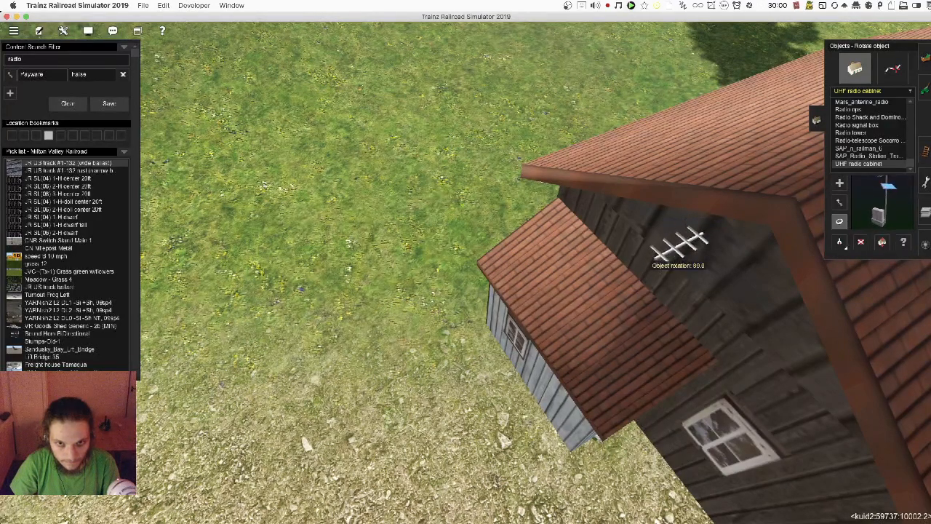
key("m")
left_click_drag(676, 247, 676, 227)
right_click_drag(616, 279, 564, 279)
scroll(564, 279, "down", 10)
mouse_move(479, 275)
right_mouse_down()
mouse_move(426, 290)
mouse_move(451, 243)
mouse_move(444, 180)
mouse_move(419, 277)
mouse_move(467, 280)
right_mouse_up()
scroll(452, 243, "up", 8)
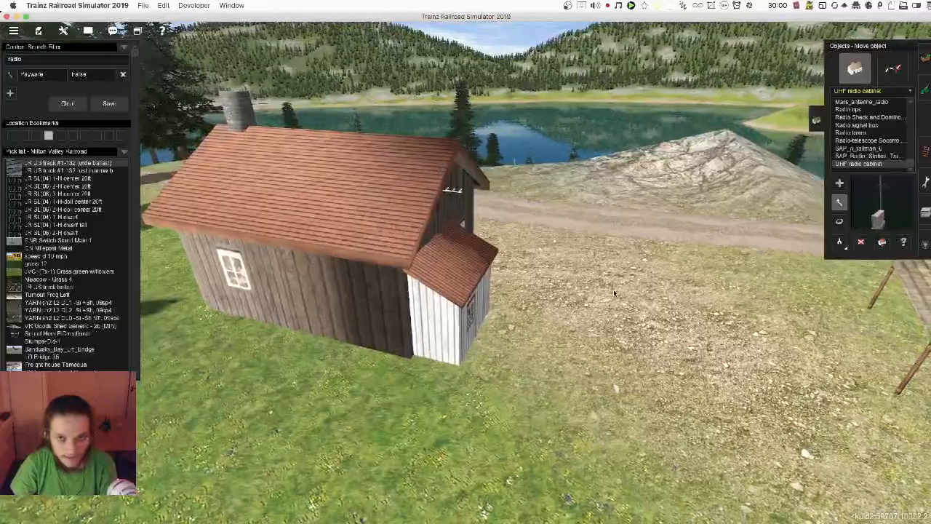
Step: Shorten the dirt road by moving its loose end back to just in front of the red-roofed cabin
scroll(448, 187, "down", 5)
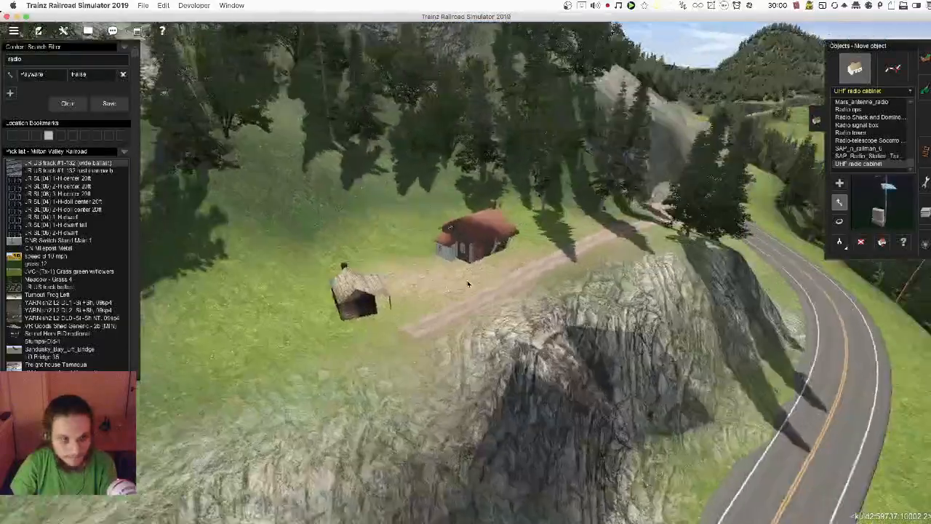
scroll(462, 279, "up", 5)
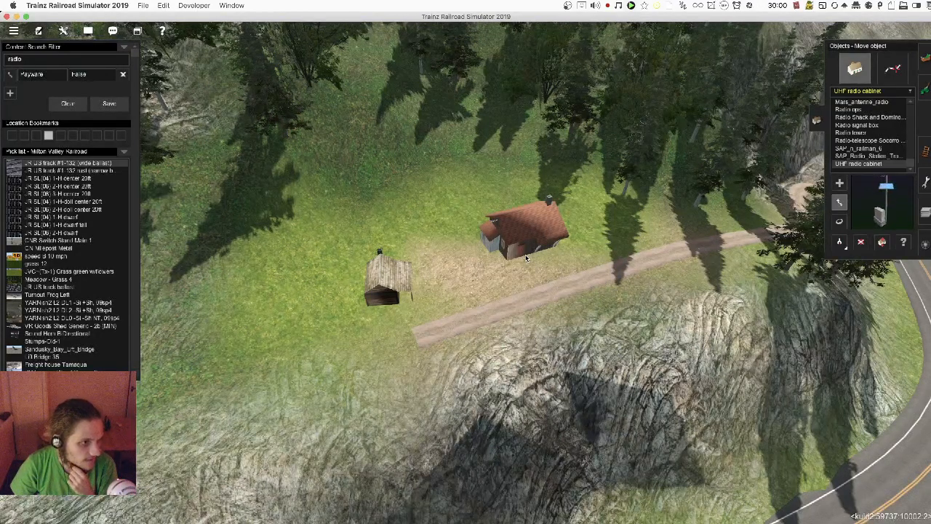
left_click(892, 68)
key("Page_Up")
key("Up")
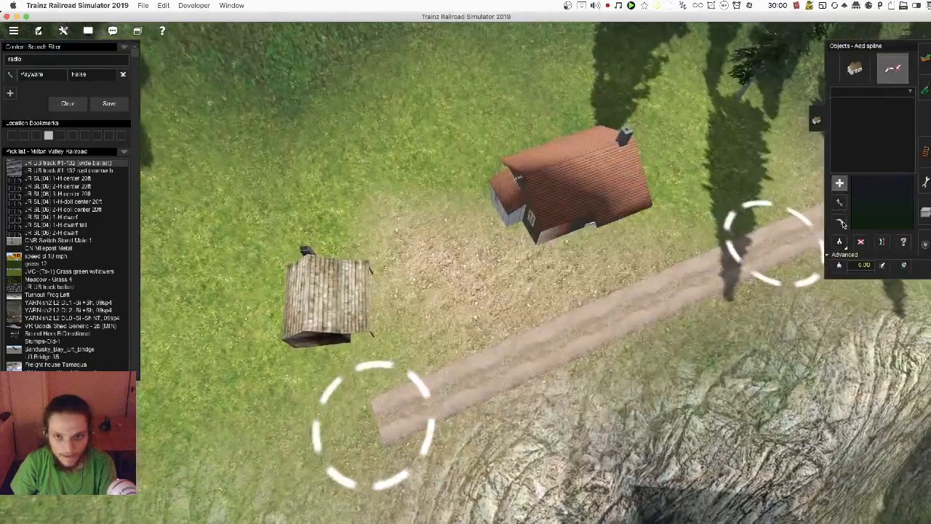
left_click(840, 202)
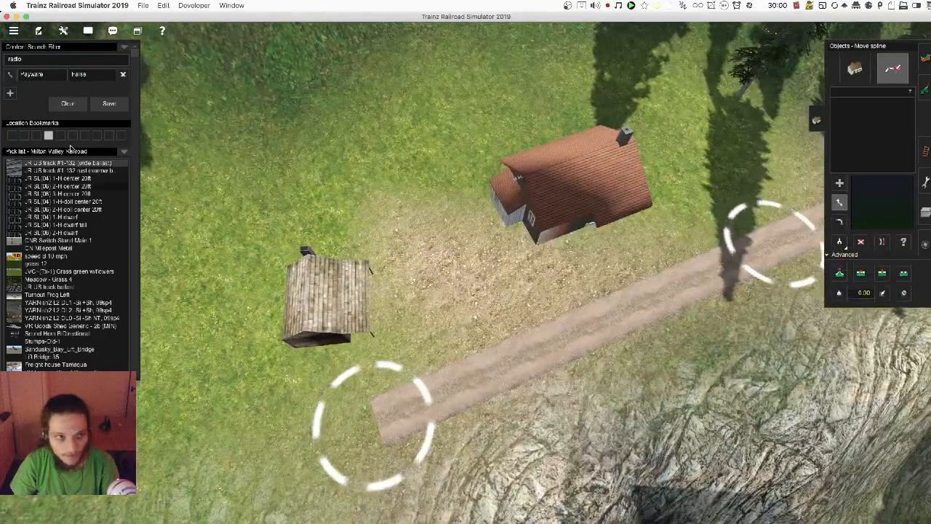
left_click(855, 69)
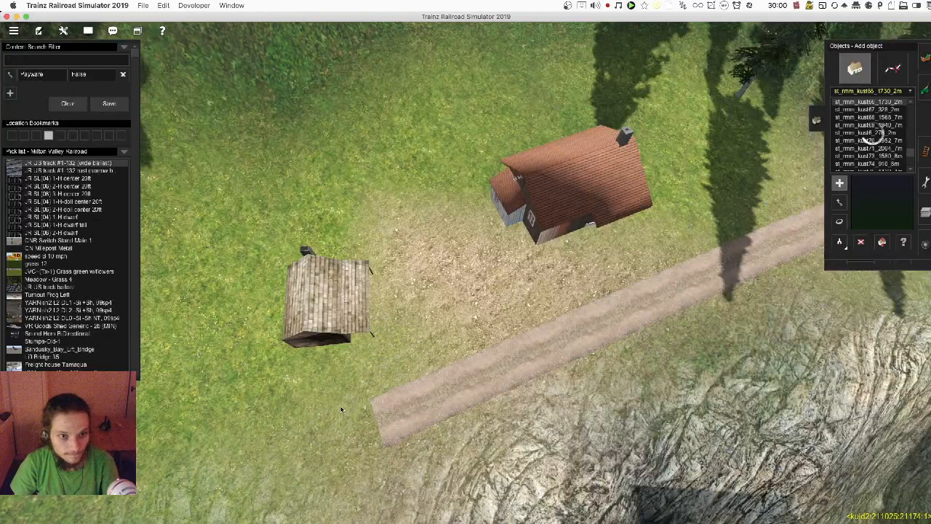
left_click_drag(346, 443, 590, 327)
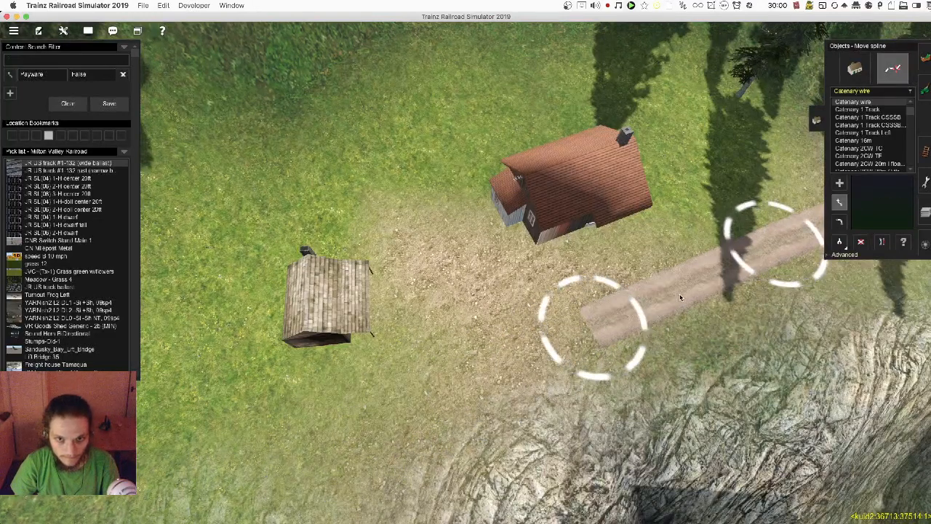
Step: Extend the road with SAM Road Dirt 01 from its shortened end, curving it to finish between the two cabins
key("a")
left_click(605, 333)
left_click(571, 303)
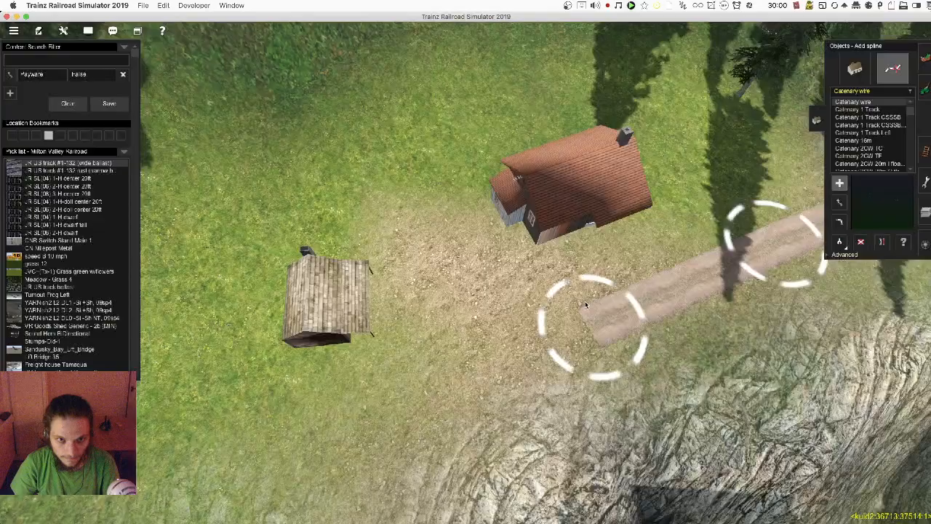
left_click(924, 211)
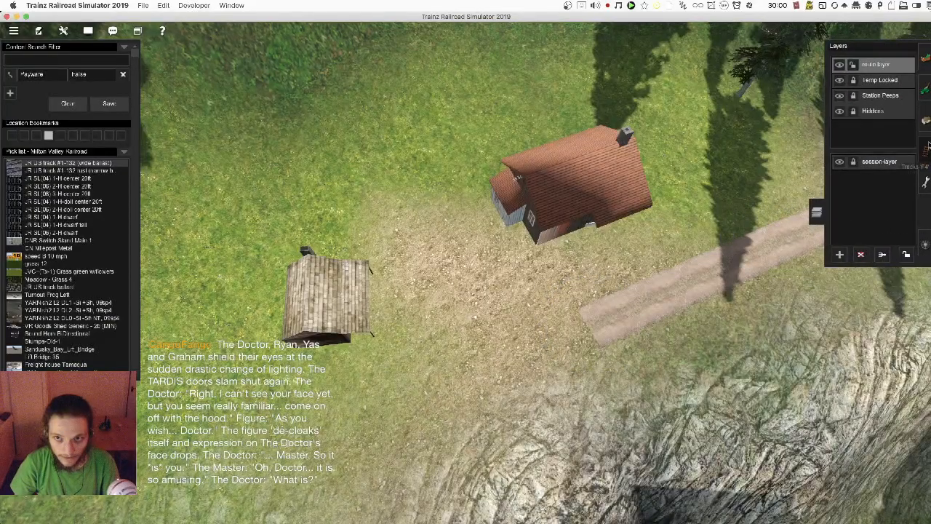
left_click(925, 151)
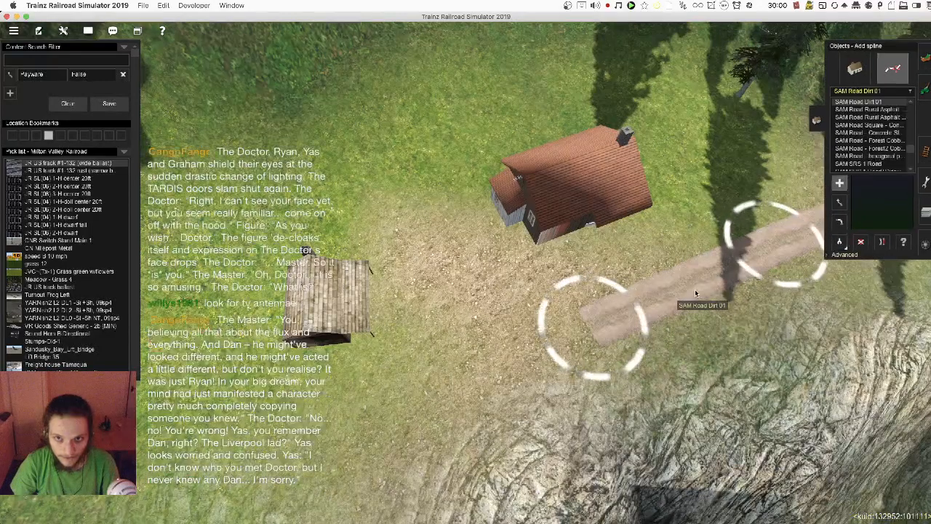
left_click(447, 301)
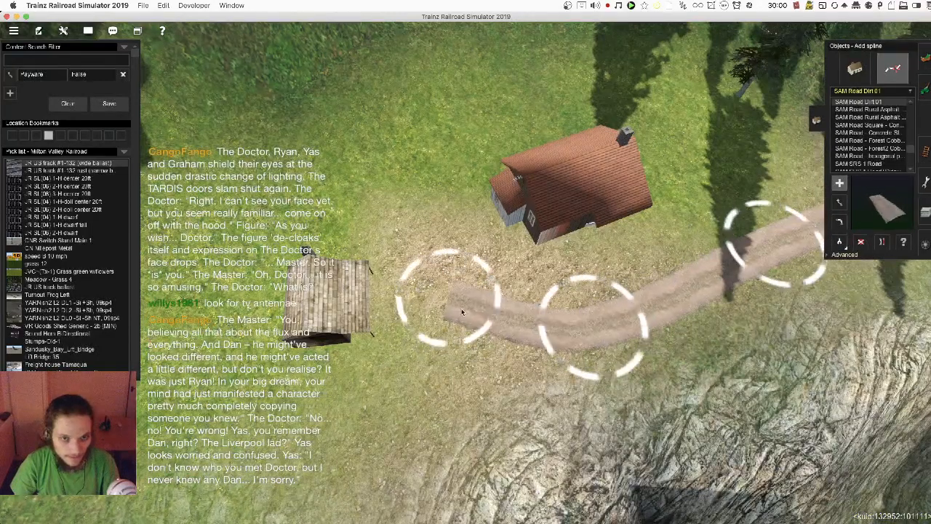
left_click(472, 320)
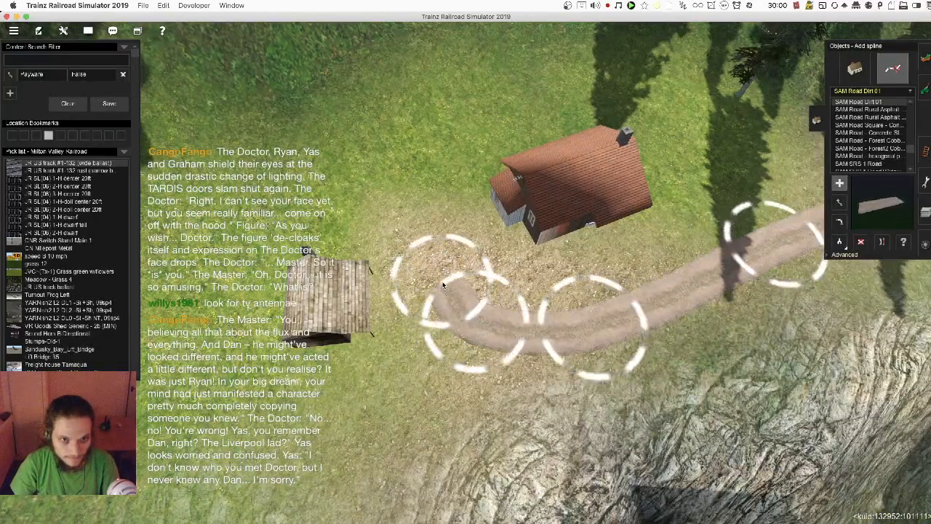
left_click(442, 285)
Step: Reshape the dirt road's final curve by moving its two bend points slightly away from the red-roofed cabin
key("m")
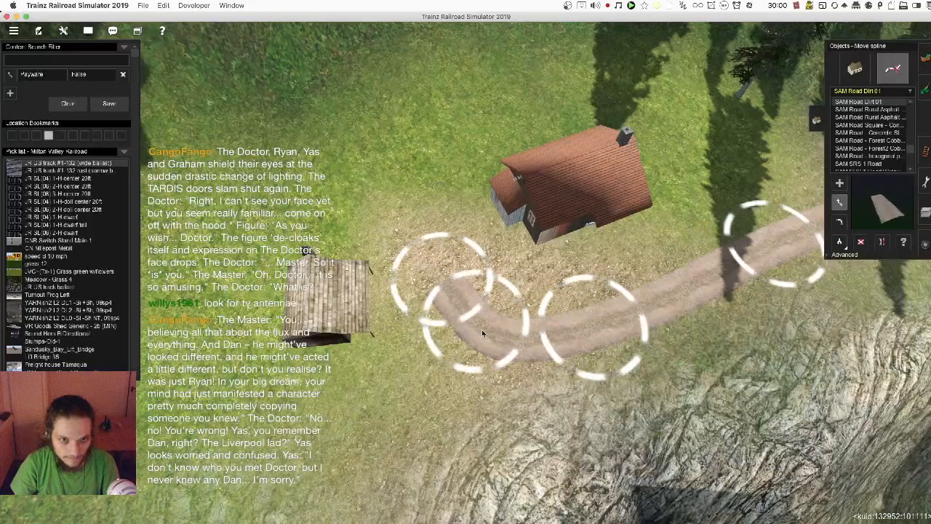
left_click_drag(482, 333, 532, 333)
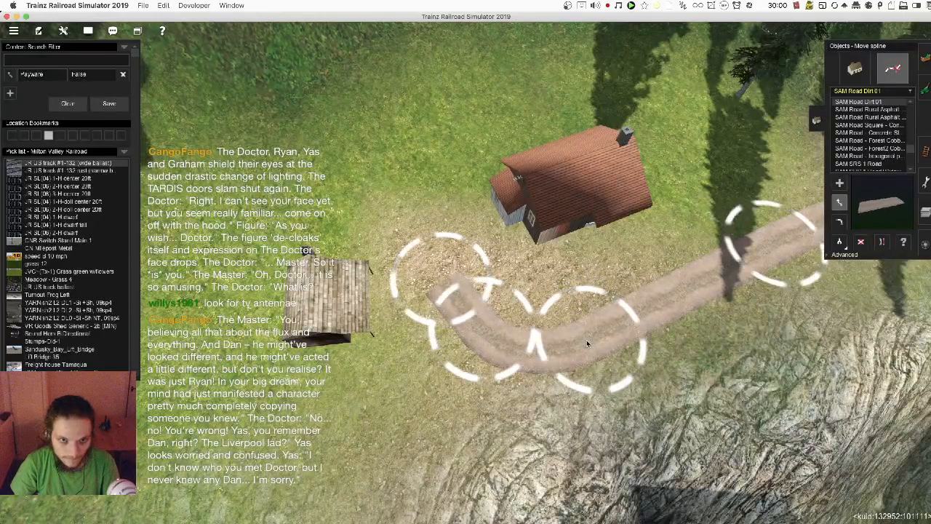
key("Down")
key("Up")
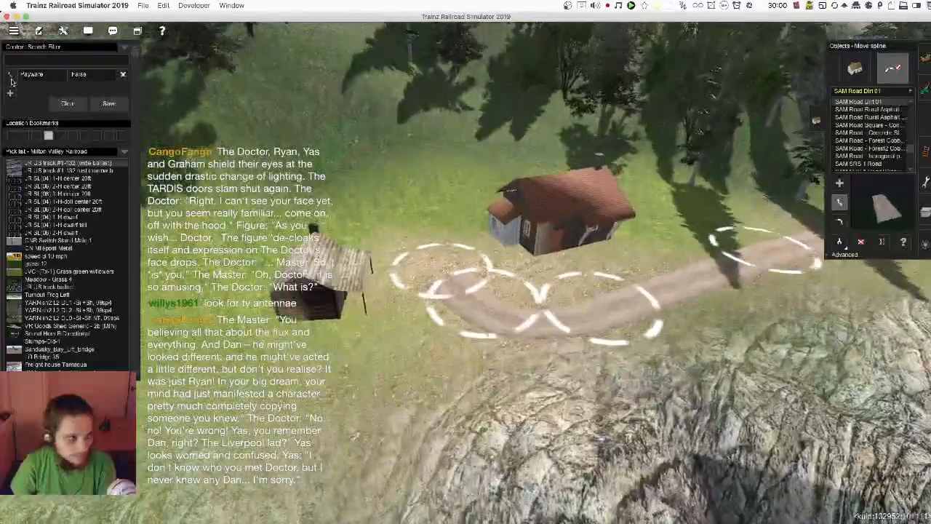
Step: Search the content for "antennae" and check both the spline and the scenery object lists
key("Up")
key("Right")
left_click(52, 65)
type("an")
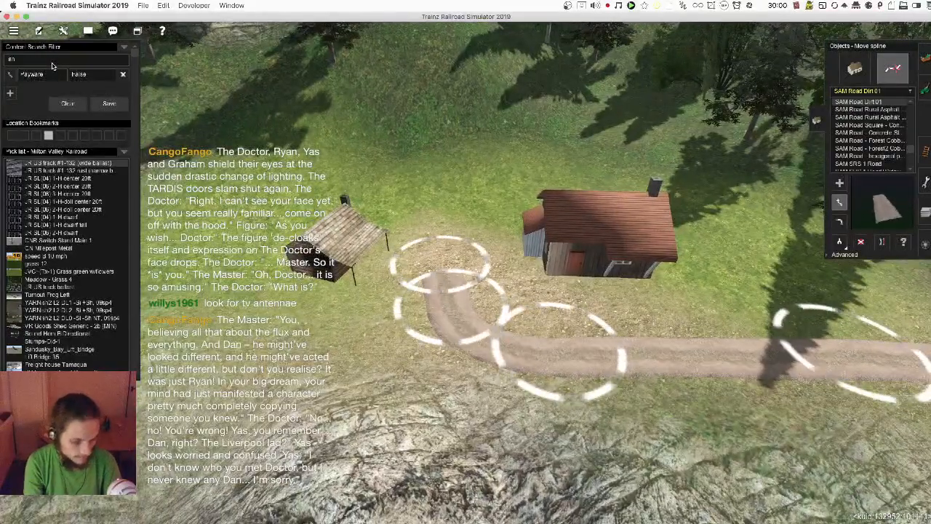
type("tennae")
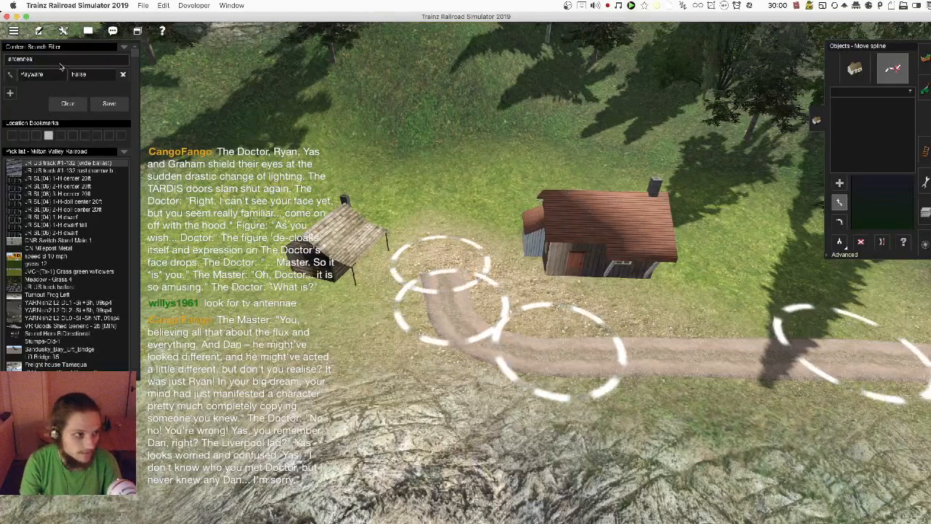
left_click(861, 72)
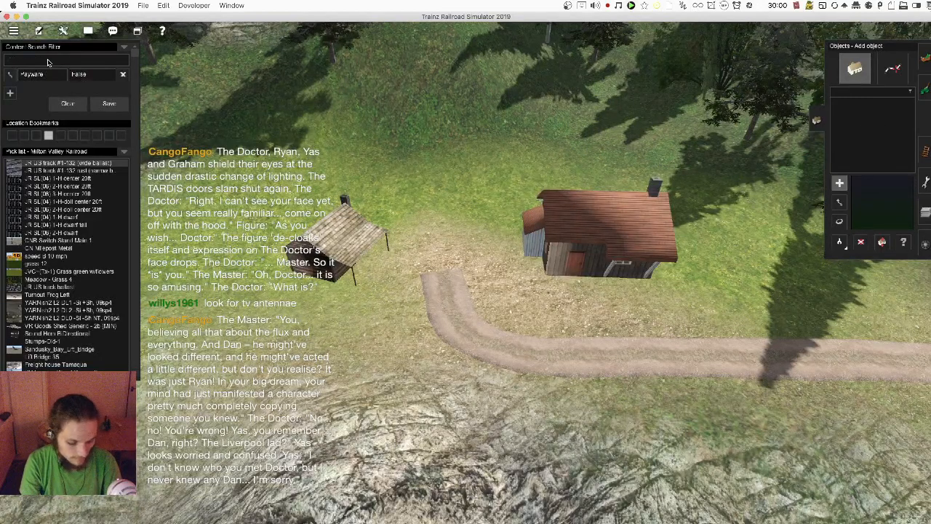
Step: Search the content for "TV" and look through the matching scenery objects for a suitable antenna
key("F7")
scroll(447, 230, "down", 10)
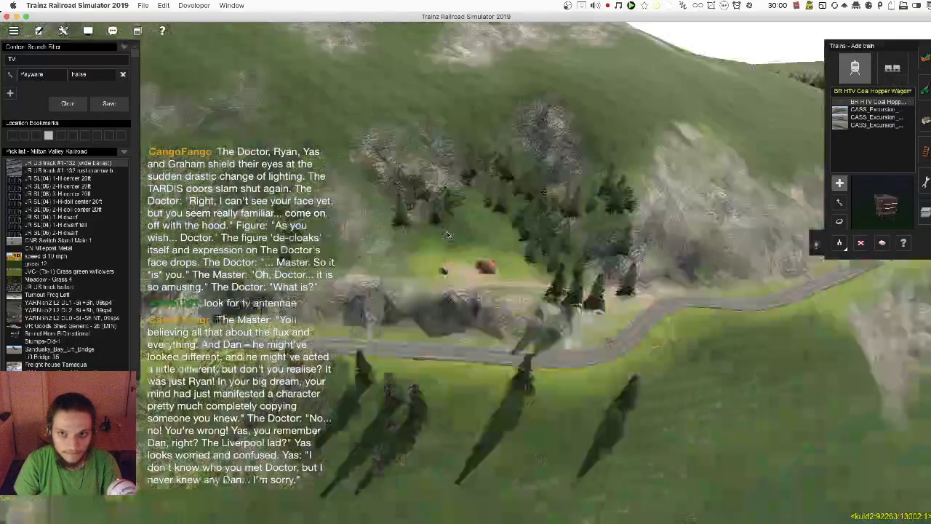
key("F3")
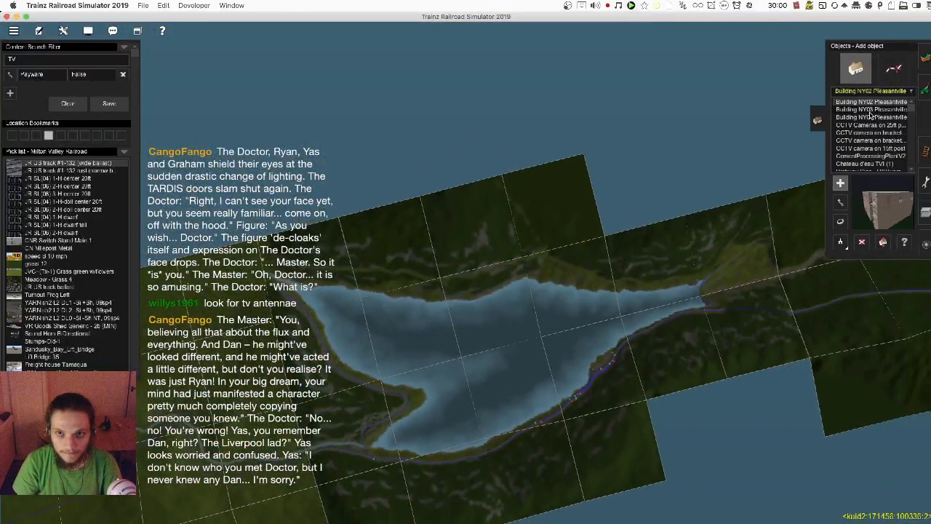
left_click(877, 125)
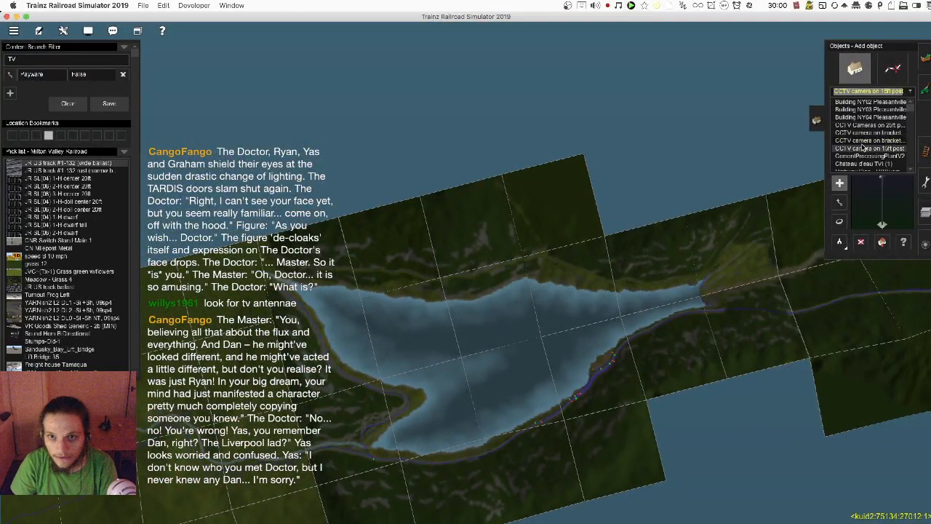
key("Down")
key("Down")
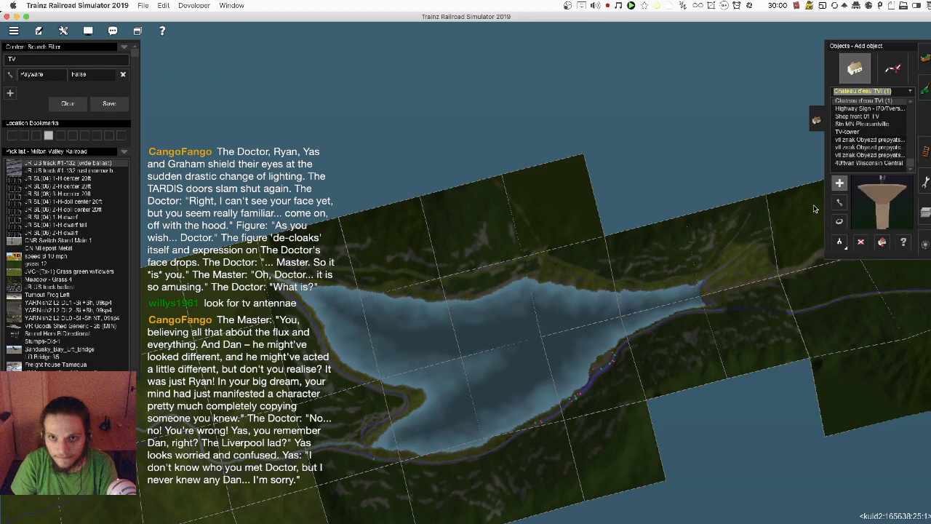
key("Down")
key("Down")
key("Down")
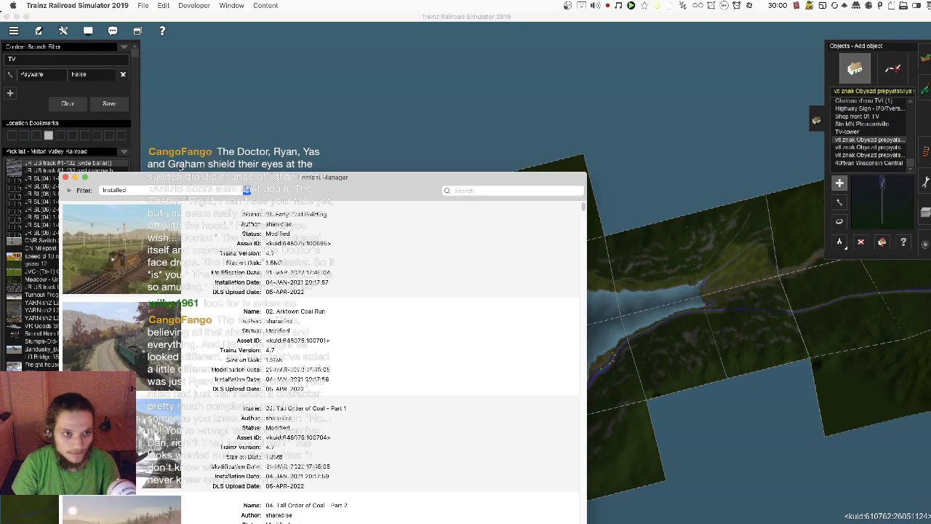
Step: In Content Manager, apply a custom filter with the name "antenna" and remove the Installed condition
left_click(181, 191)
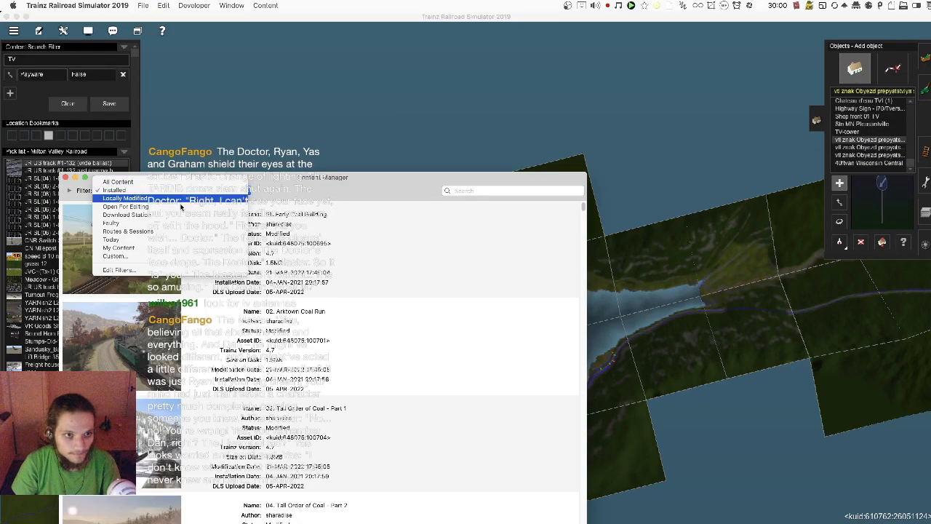
left_click(150, 257)
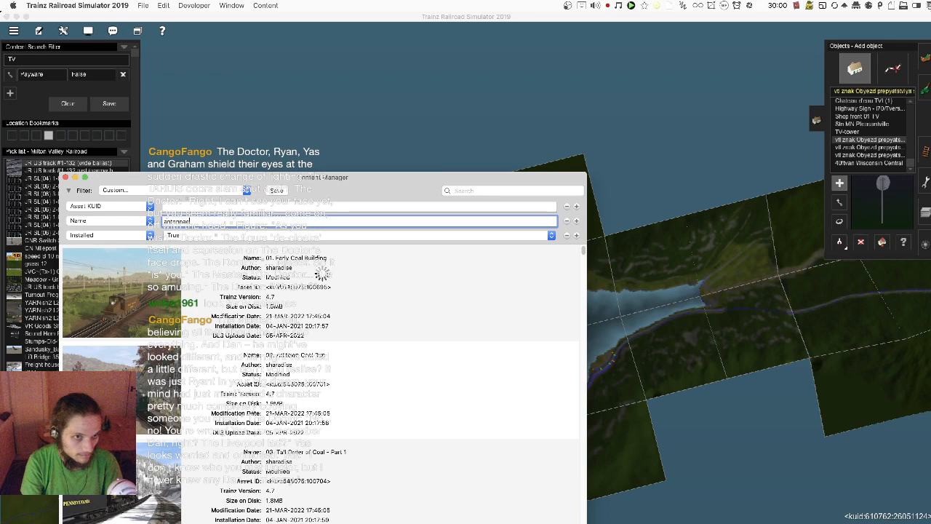
left_click(567, 235)
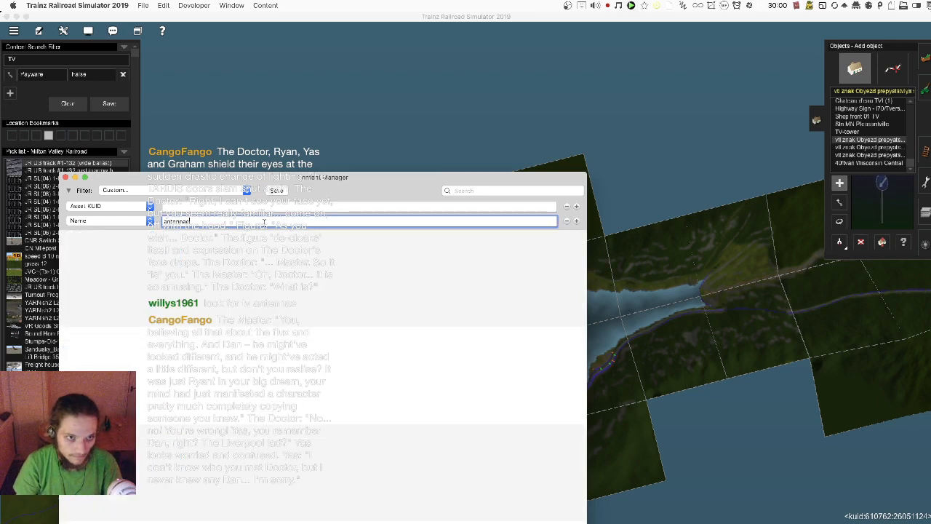
key("BackSpace")
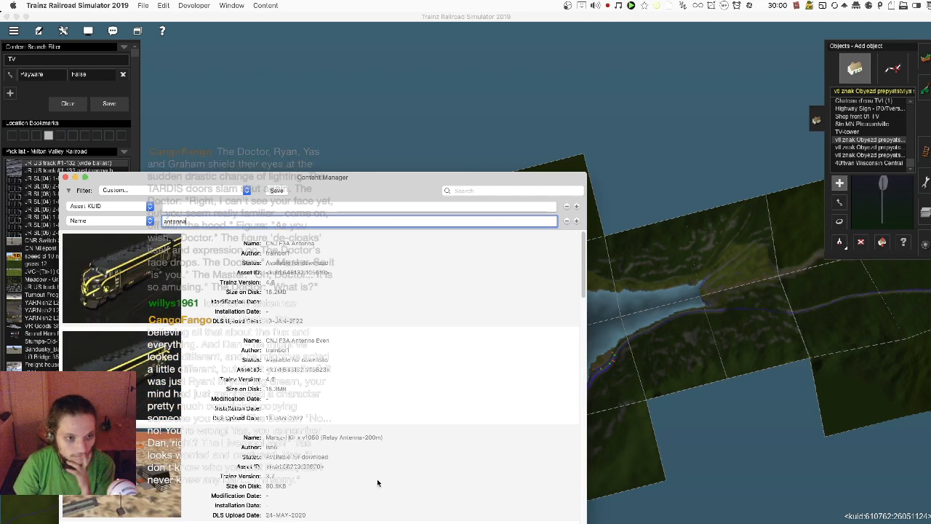
Step: Download Rooftop Antenna Style 5 from the filtered results and review the other rooftop antennas
scroll(377, 481, "down", 3)
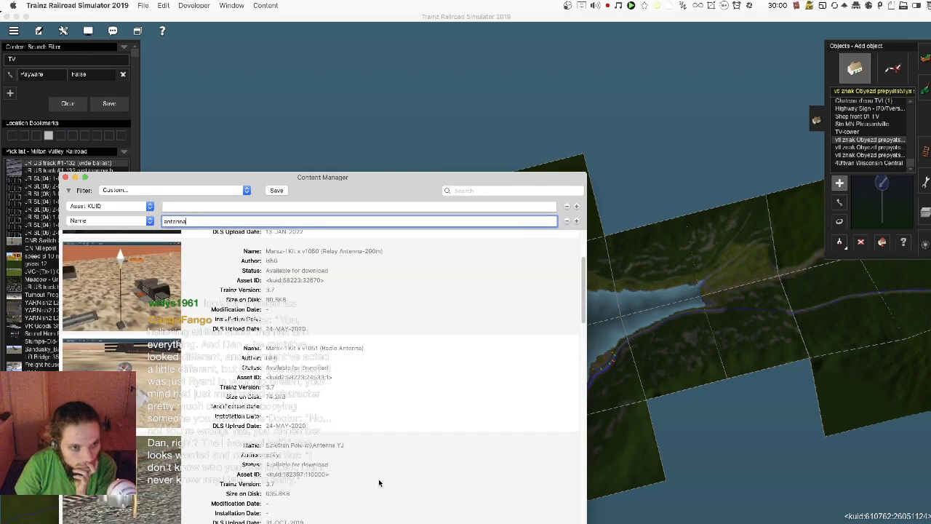
scroll(378, 482, "down", 3)
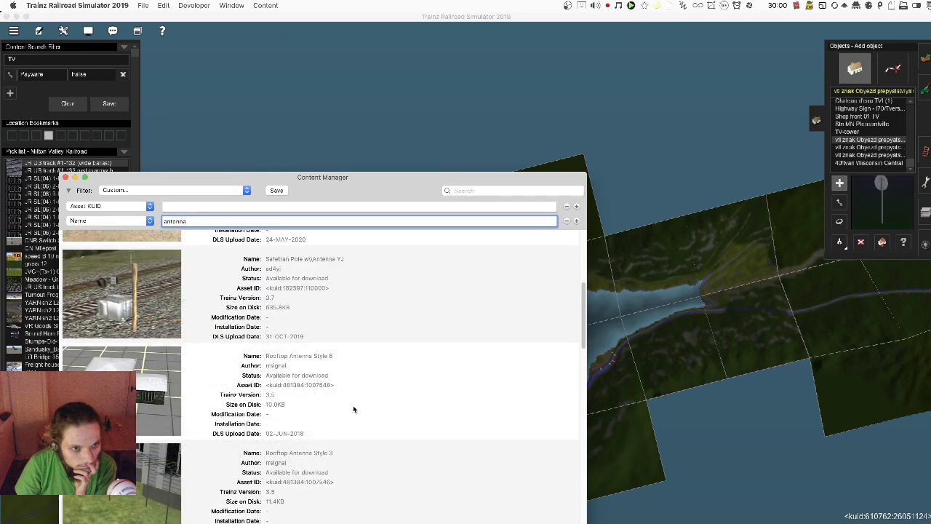
right_click(344, 399)
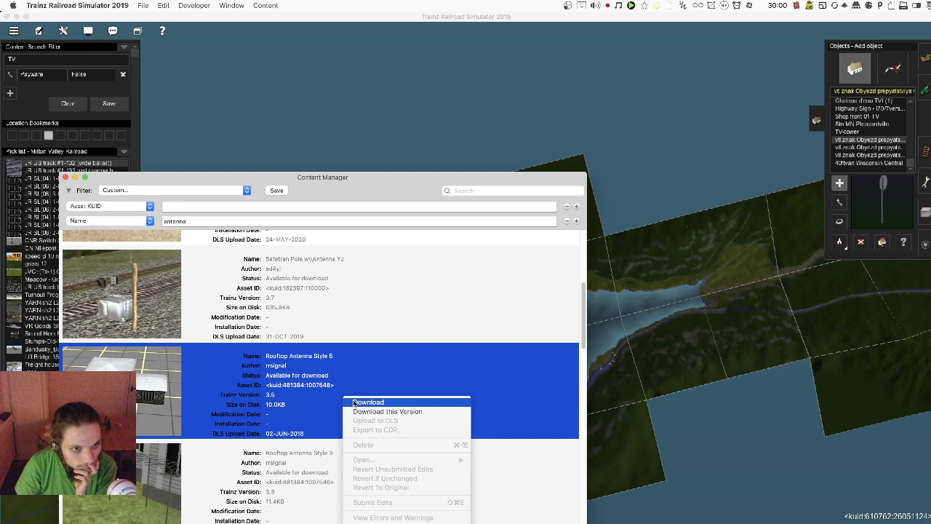
left_click(356, 403)
scroll(373, 462, "down", 3)
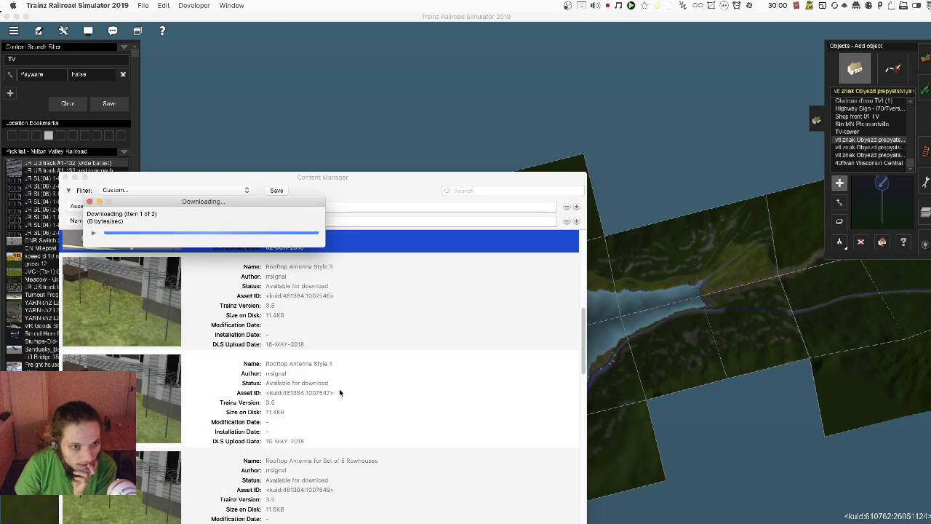
scroll(343, 430, "down", 1)
scroll(359, 462, "up", 2)
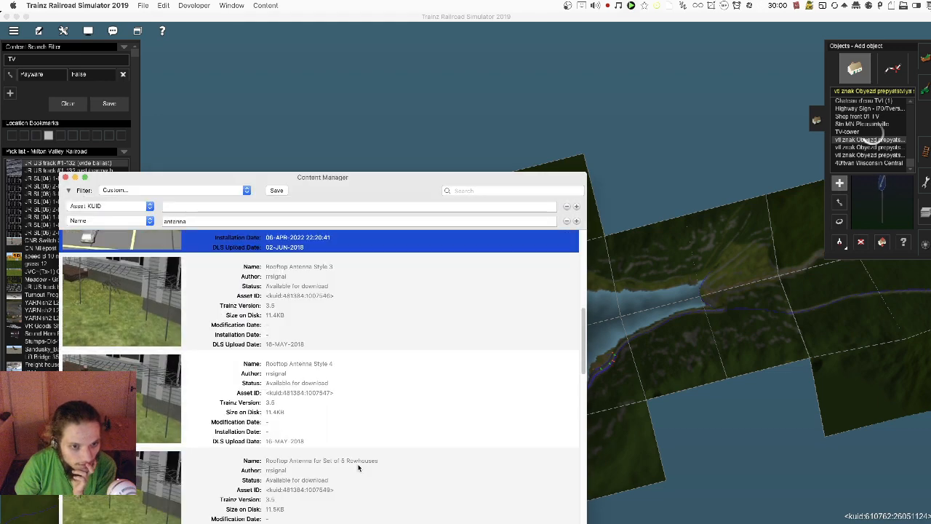
Step: Return to the cabin clearing in the Trainz world view and apply the Today content filter
left_click(761, 391)
key("ctrl+m")
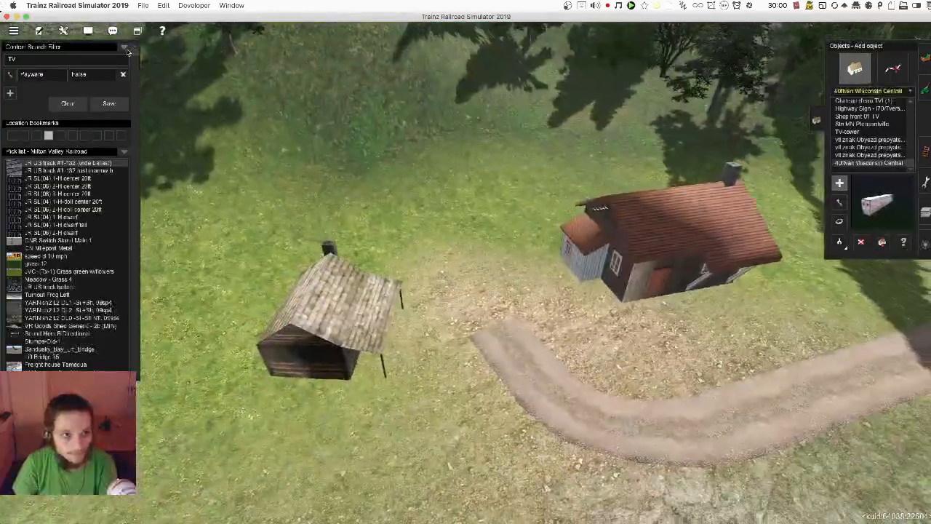
left_click(125, 47)
left_click(129, 119)
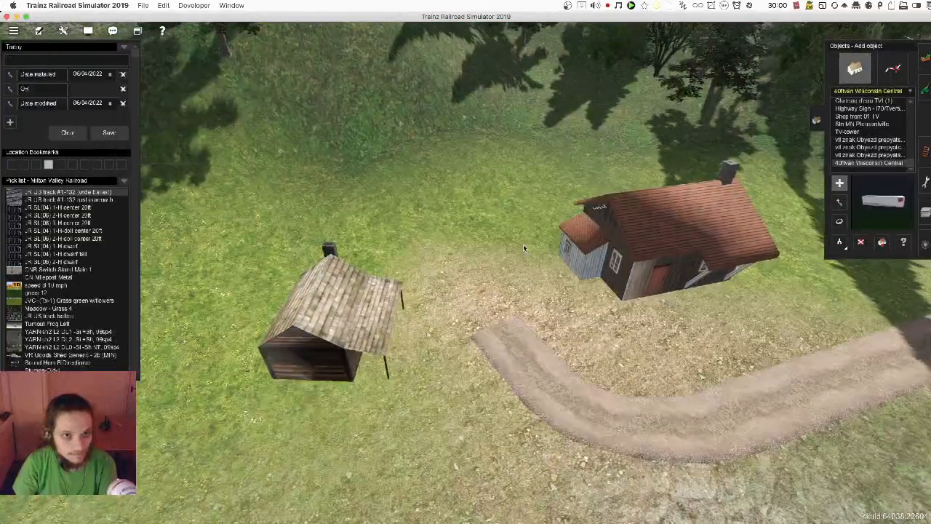
Step: Try out Rooftop Antenna Style 5 beside the red-roofed cabin and delete it
scroll(523, 244, "up", 3)
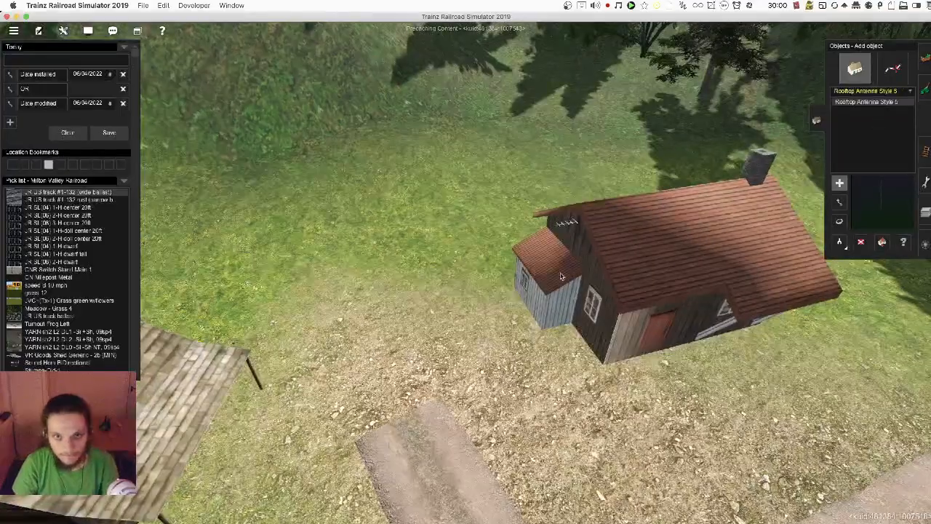
right_click(561, 276)
key("d")
left_click(447, 226)
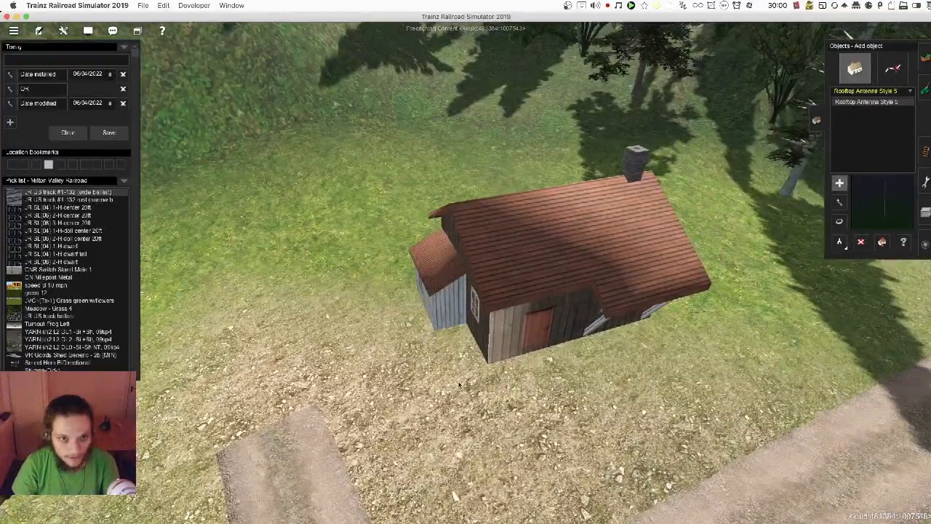
right_click_drag(457, 383, 319, 376)
key("d")
left_click(318, 375)
Step: Switch back to Content Manager and download House. TV Antenna from the antenna results
key("super+grave")
scroll(300, 485, "down", 3)
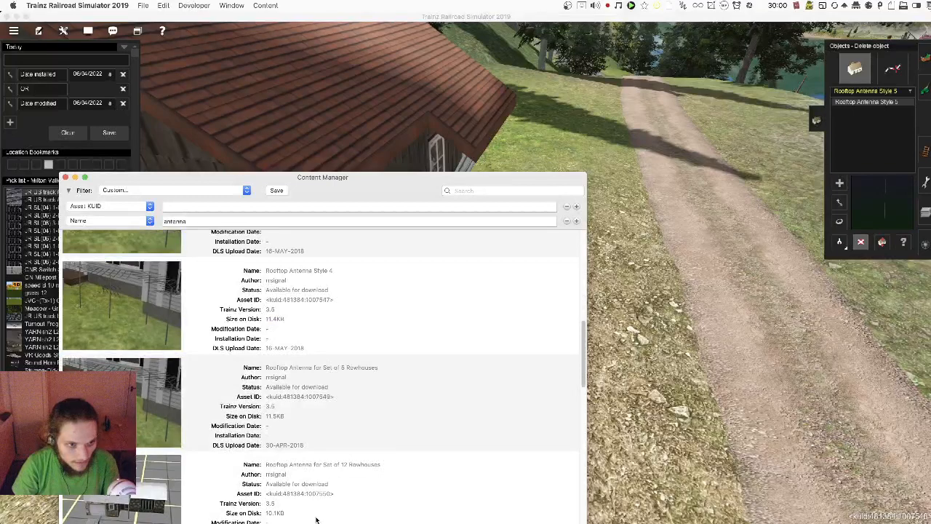
scroll(301, 488, "up", 2)
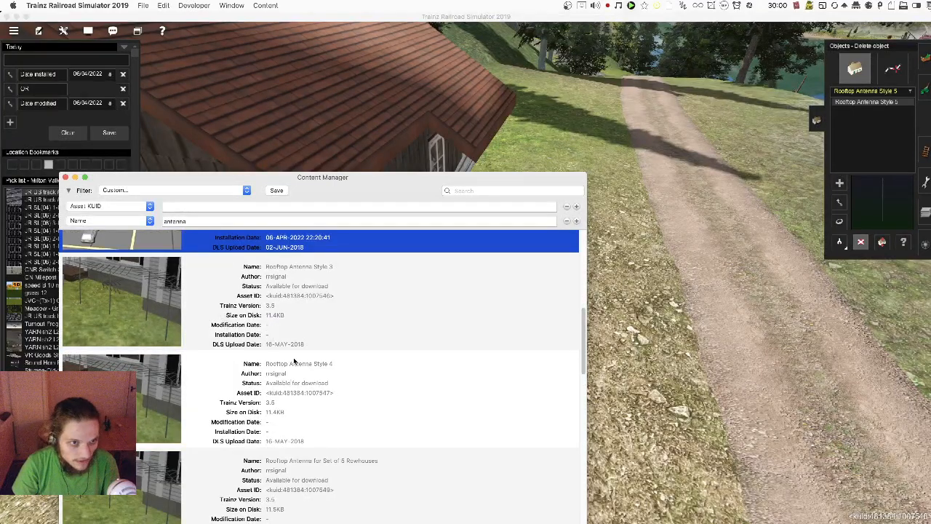
scroll(306, 464, "down", 10)
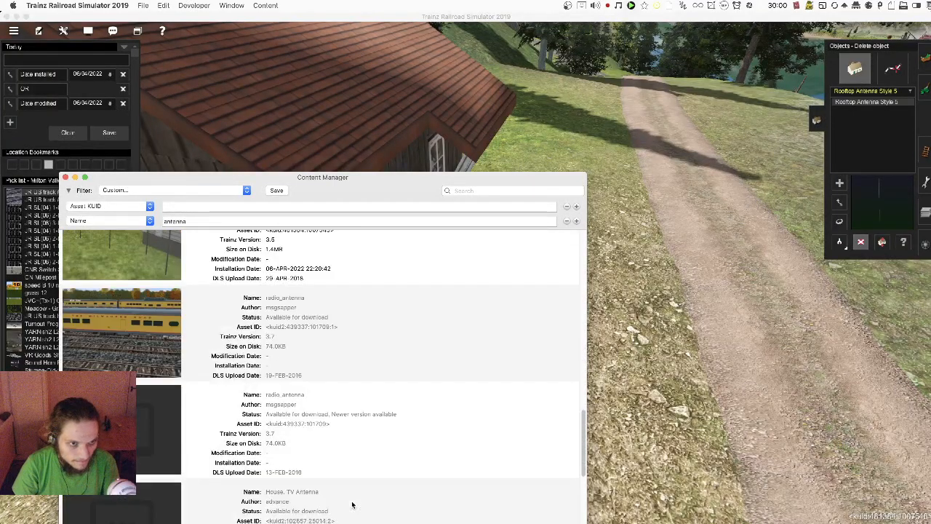
right_click(313, 451)
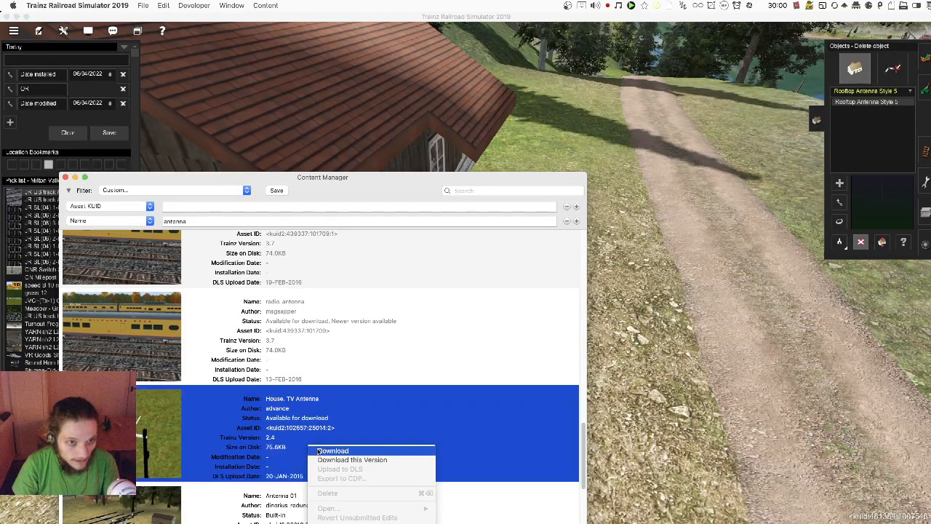
left_click(327, 451)
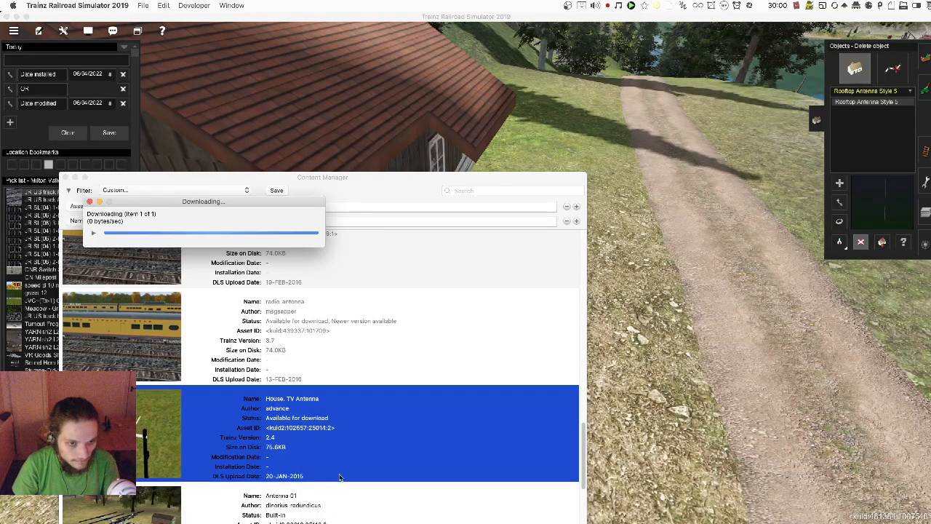
Step: Try placing House. TV Antenna against the red-roofed cabin's gable wall in the Trainz world view
left_click(701, 400)
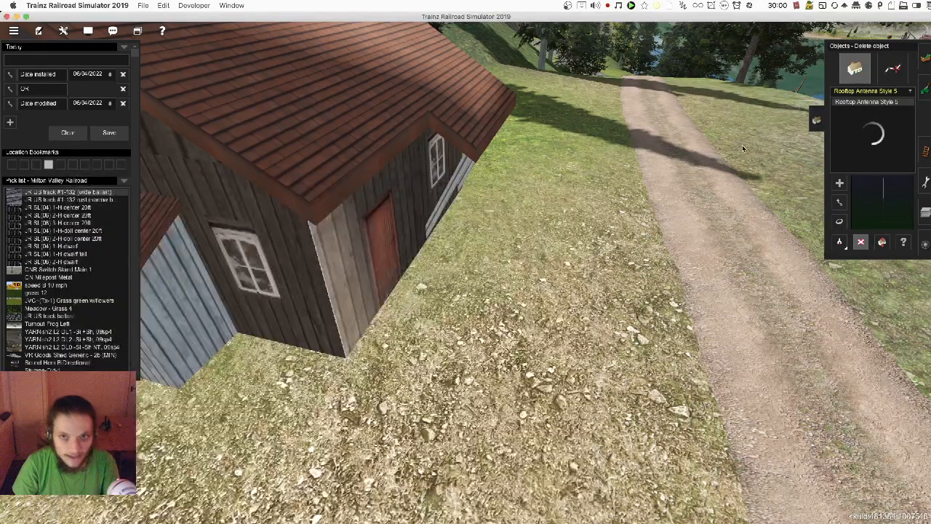
left_click(861, 102)
left_click(290, 359)
scroll(328, 275, "down", 10)
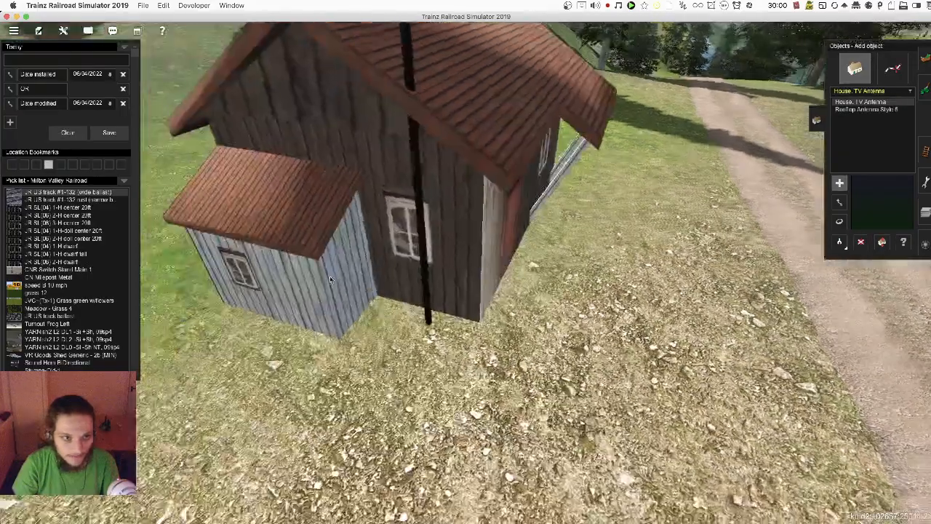
scroll(280, 215, "up", 5)
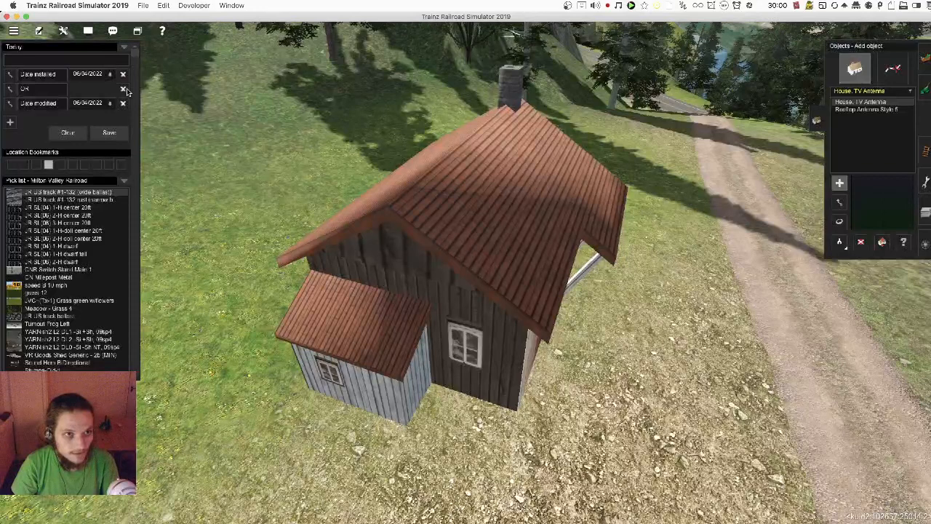
Step: Apply the No Payware filter, search for "antenna" and place Antenna 01 beside the red-roofed cabin's front
left_click(125, 49)
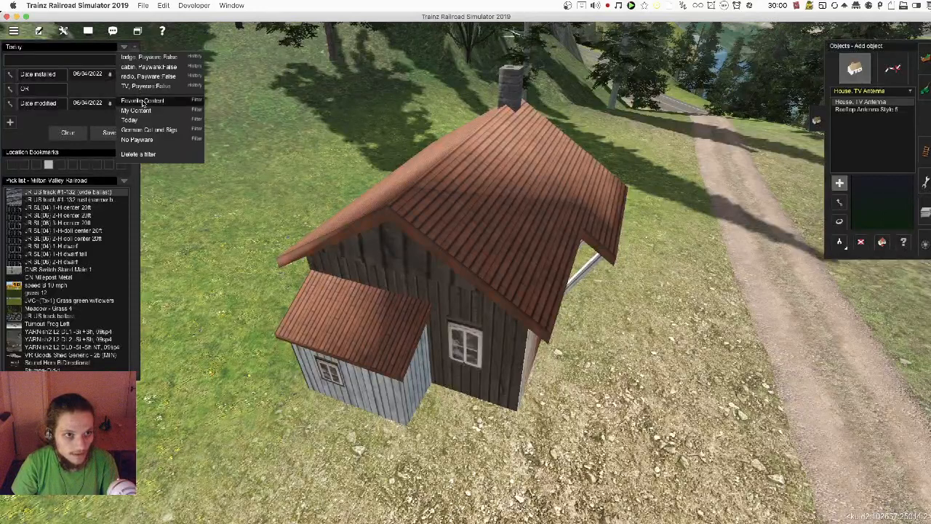
left_click(138, 140)
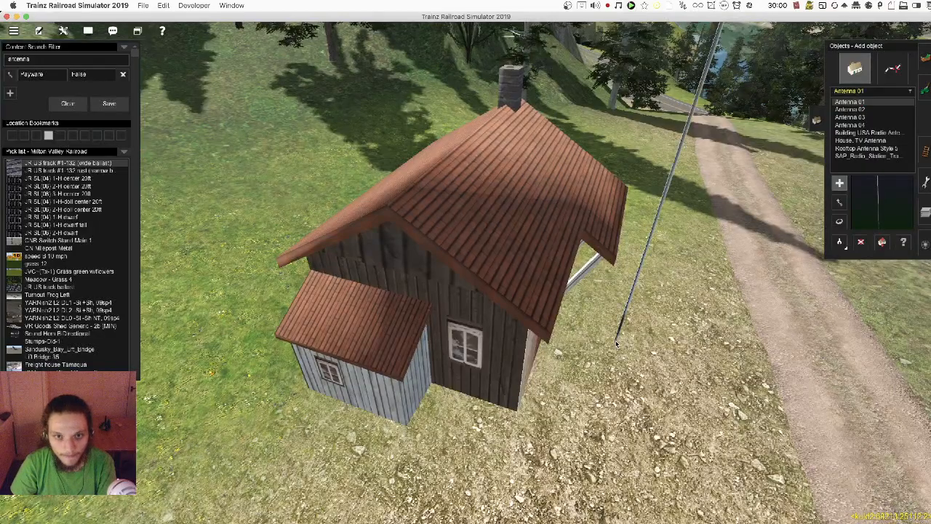
scroll(616, 343, "down", 5)
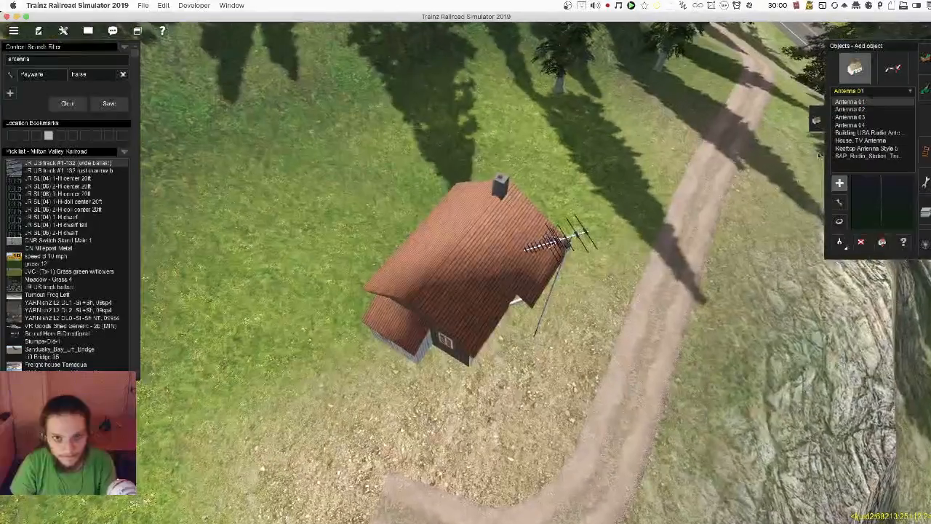
Step: Try out Antenna 02, Antenna 01 and House. TV Antenna around the red-roofed cabin
left_click(860, 109)
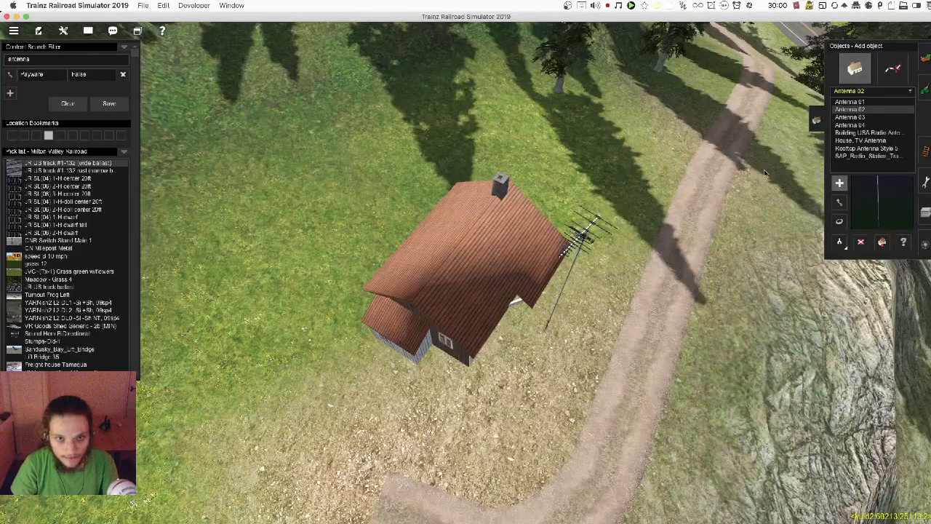
left_click(877, 126)
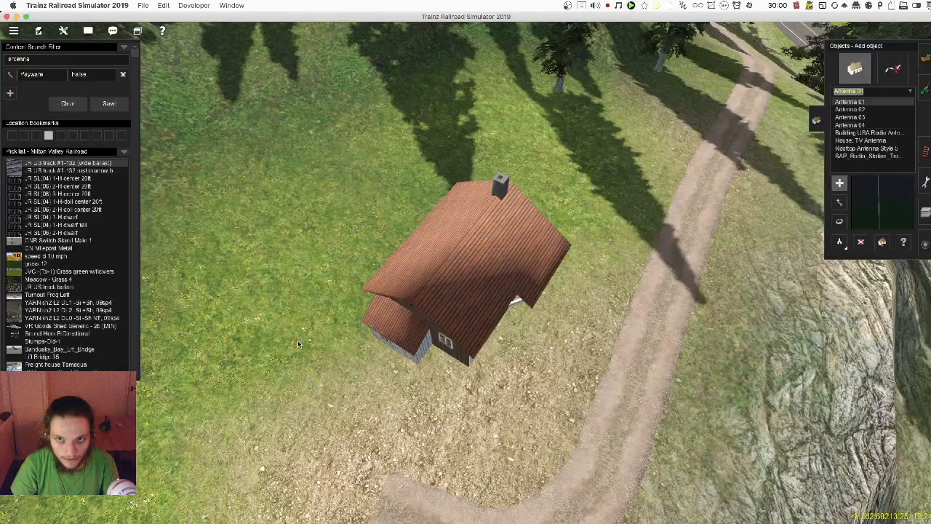
right_click_drag(310, 335, 540, 267)
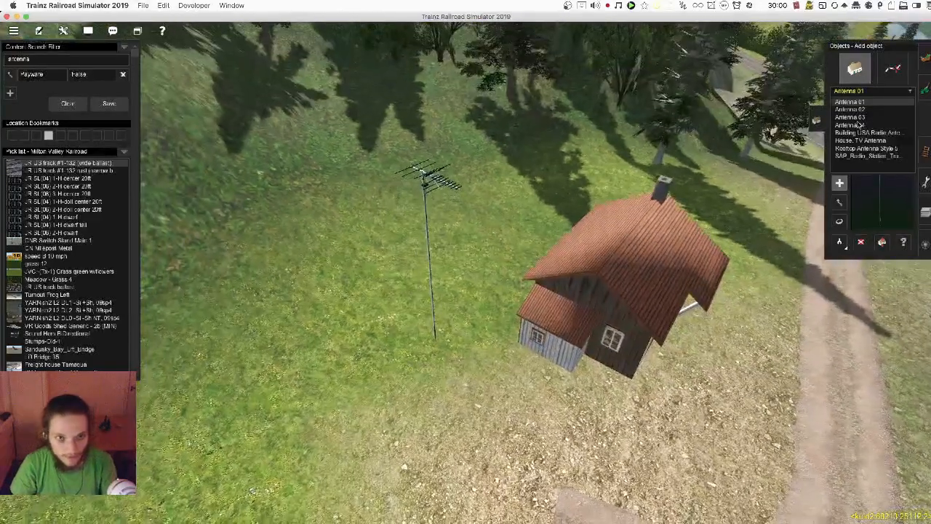
left_click(873, 132)
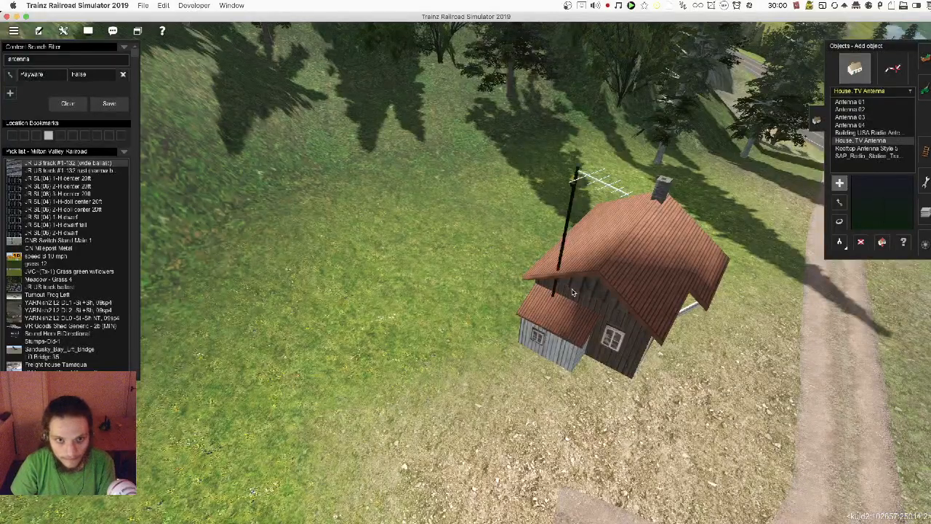
scroll(573, 291, "up", 5)
key("super+z")
right_click(659, 284)
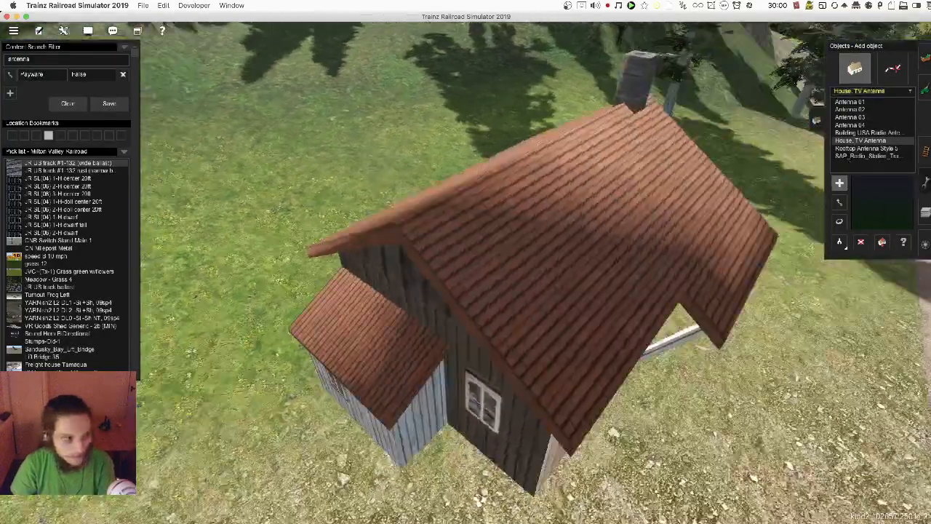
Step: Place Rooftop Antenna Style 5 on the ground by the red-roofed cabin's front wall
scroll(537, 330, "down", 5)
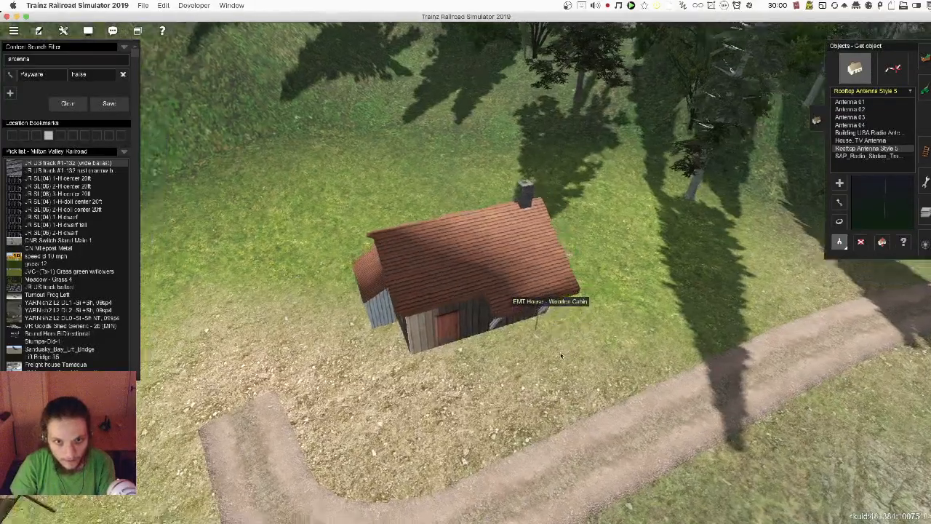
scroll(546, 299, "up", 5)
left_click(519, 332)
key("g")
scroll(519, 332, "down", 1)
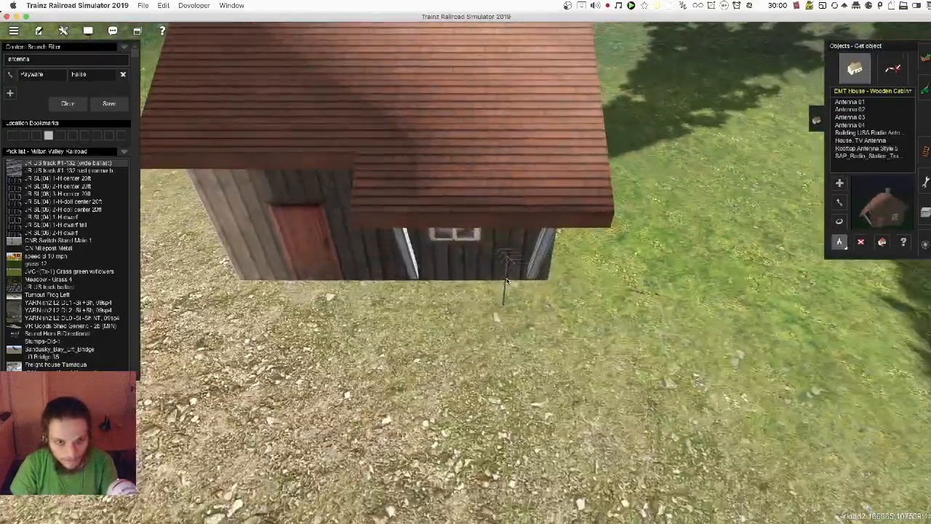
Step: Raise the rooftop antenna so that it stands above the red-roofed cabin's roof surface
key("g")
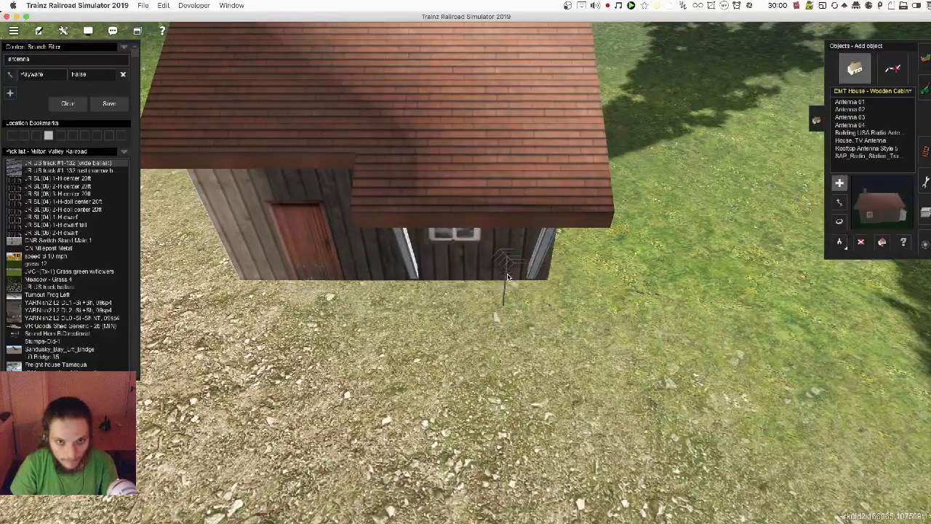
scroll(467, 276, "down", 5)
key("Right")
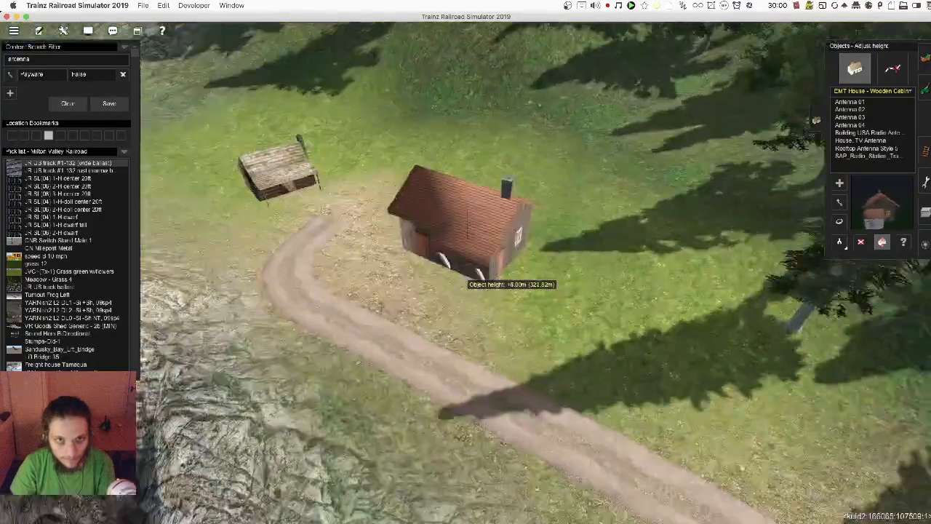
scroll(468, 276, "up", 4)
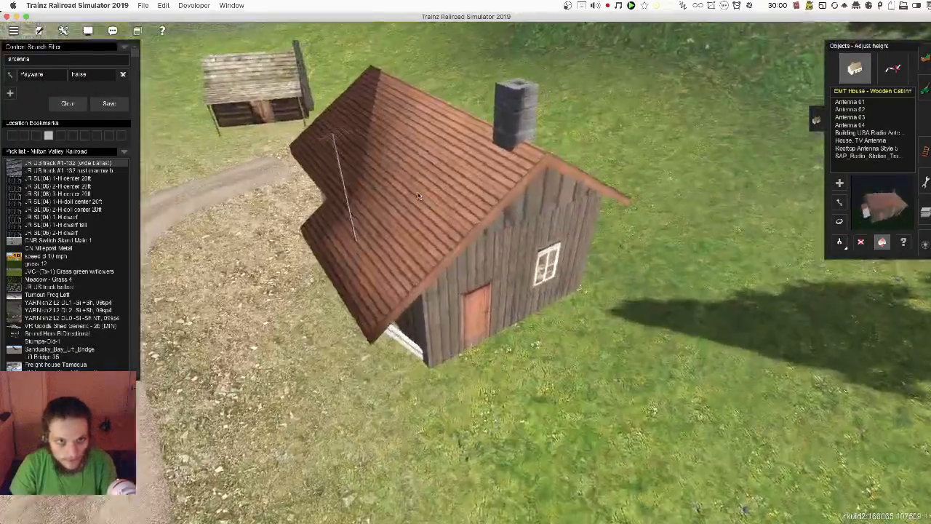
scroll(528, 250, "up", 5)
Step: Move the antenna across the roof to the chimney and set its height to +7.00 m
key("m")
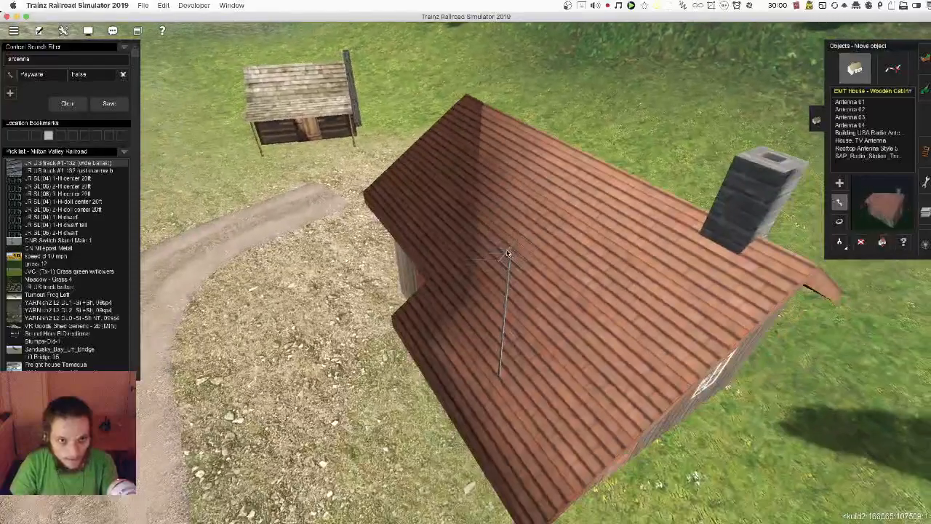
left_click_drag(508, 252, 506, 245)
left_click_drag(559, 226, 632, 351)
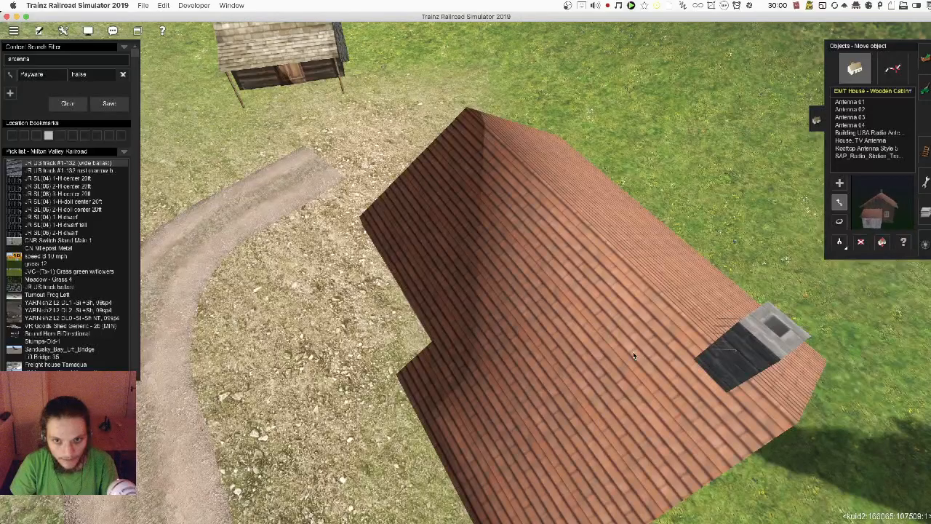
key("h")
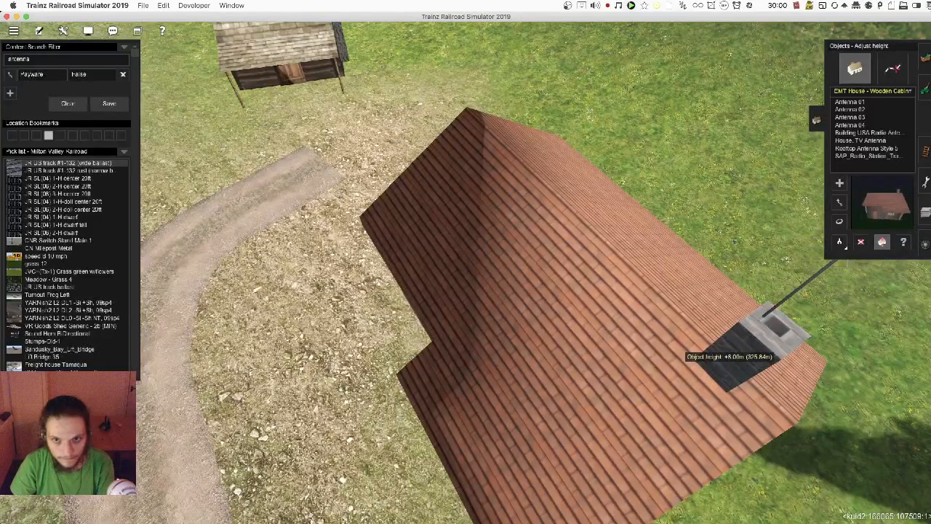
scroll(678, 349, "down", 5)
key("Down")
left_click_drag(678, 350, 678, 364)
key("Left")
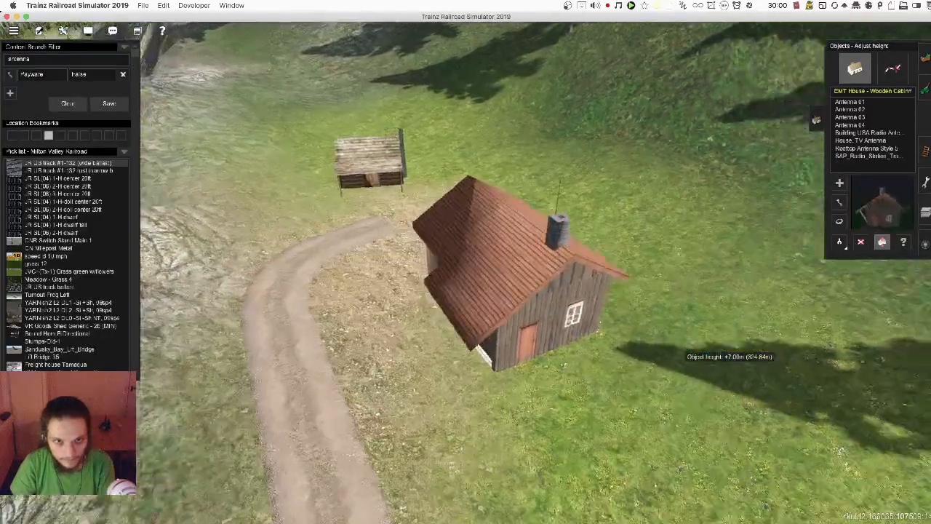
Step: Rotate the antenna and shift its mast to the ridge-side corner of the chimney
scroll(725, 341, "up", 8)
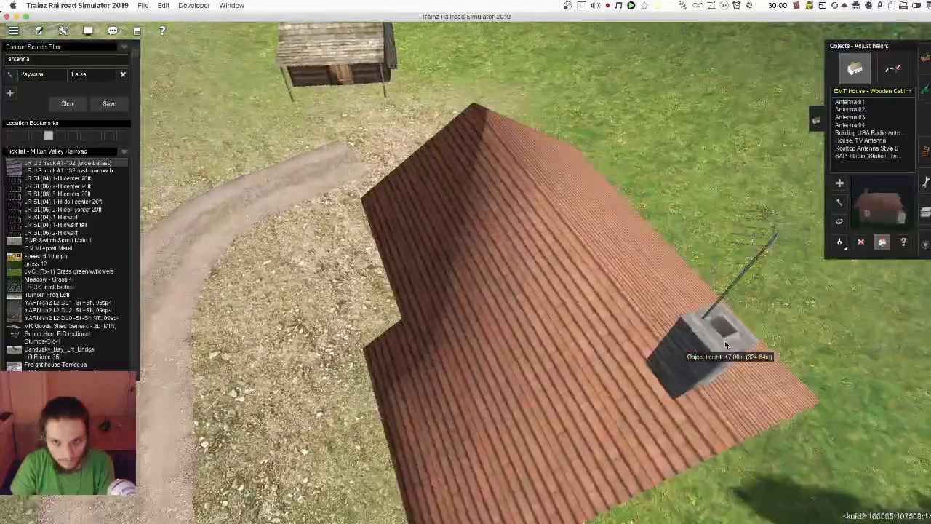
key("Left")
key("r")
left_click_drag(726, 272, 732, 273)
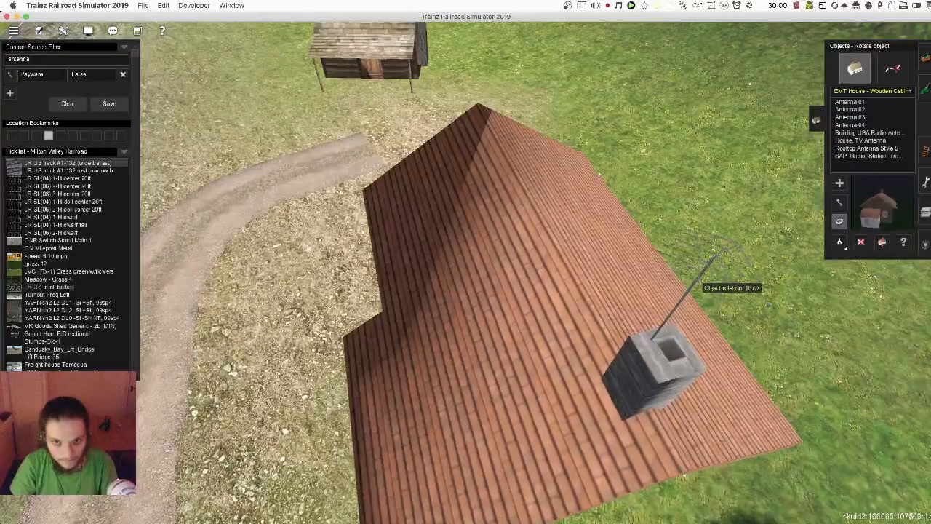
left_click_drag(651, 335, 641, 352)
left_click_drag(576, 437, 548, 460)
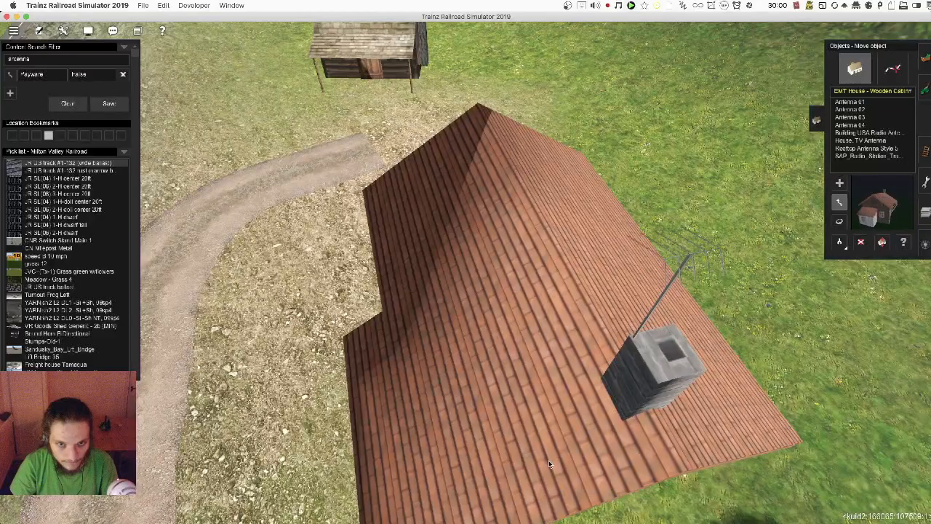
scroll(824, 297, "down", 5)
right_click_drag(823, 297, 922, 212)
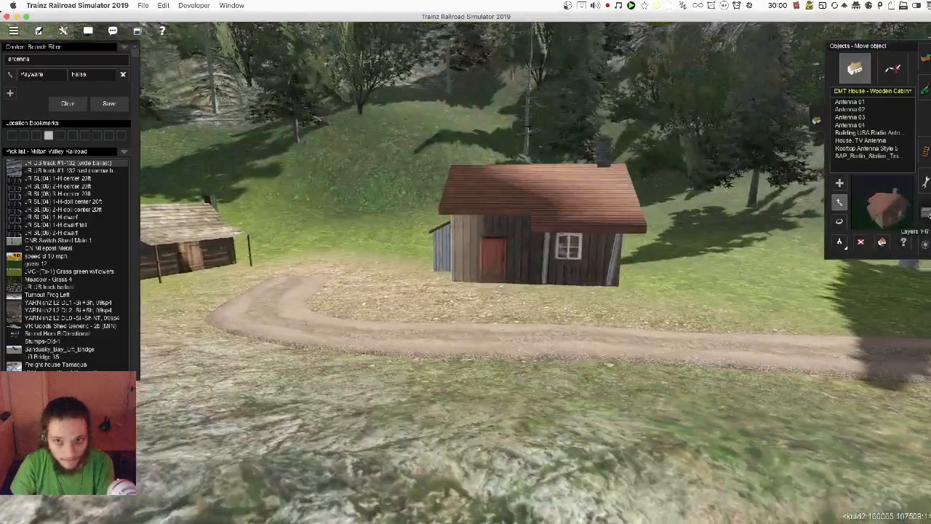
key("Up")
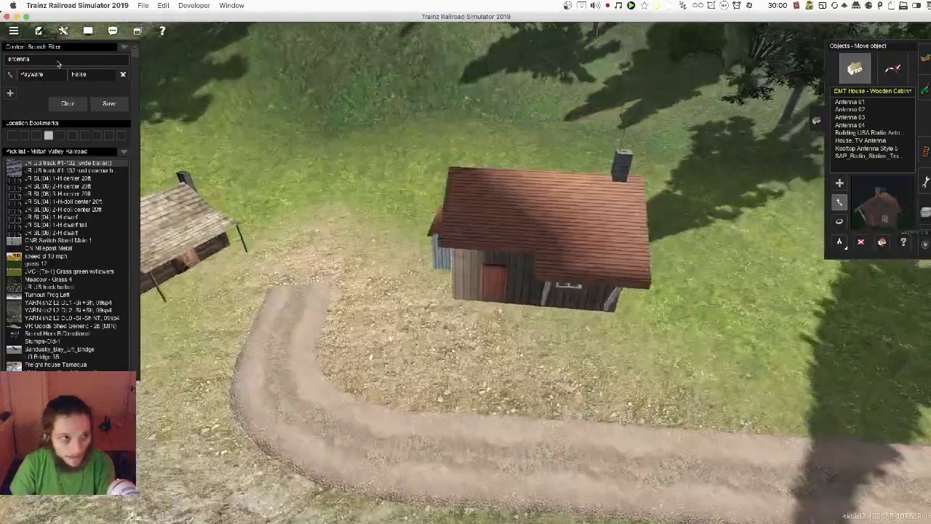
Step: Search the objects for "pickup" and select Cuk-Pickup-Truck
left_click_drag(31, 59, 2, 45)
type("pickup")
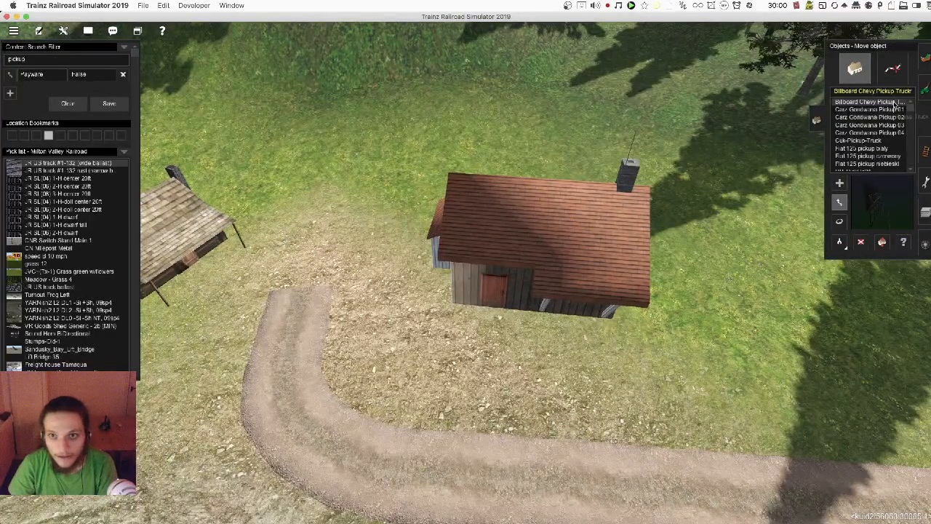
left_click(888, 109)
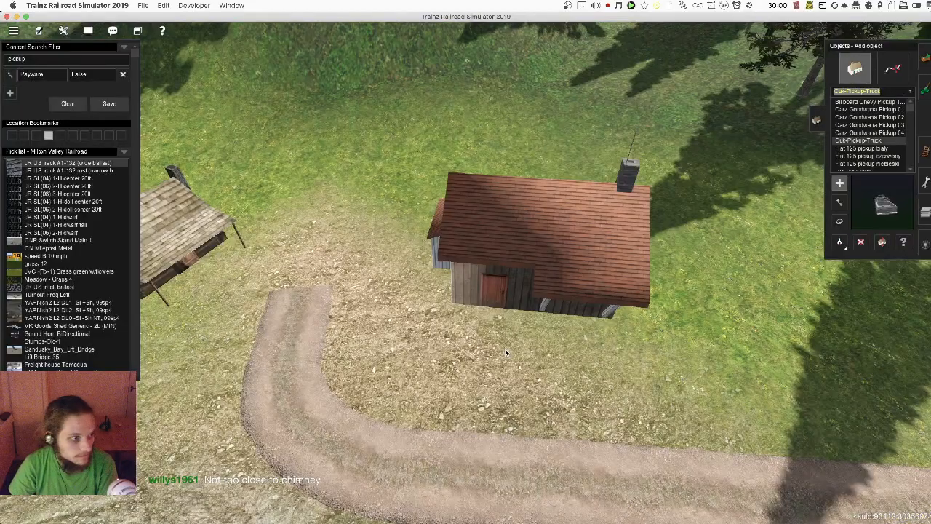
Step: Move the antenna away from the chimney to the opposite gable end of the red roof and adjust its height
right_click(494, 325)
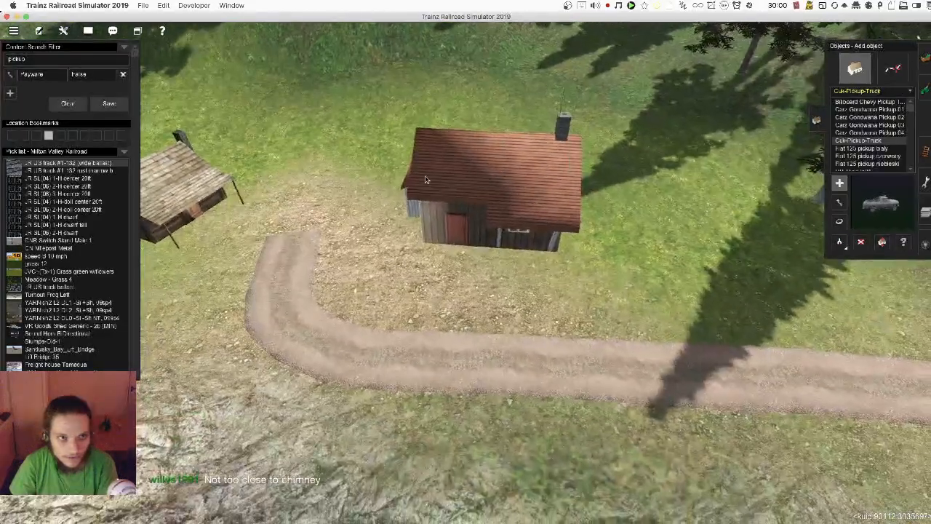
right_click(451, 164)
right_click(529, 307)
key("m")
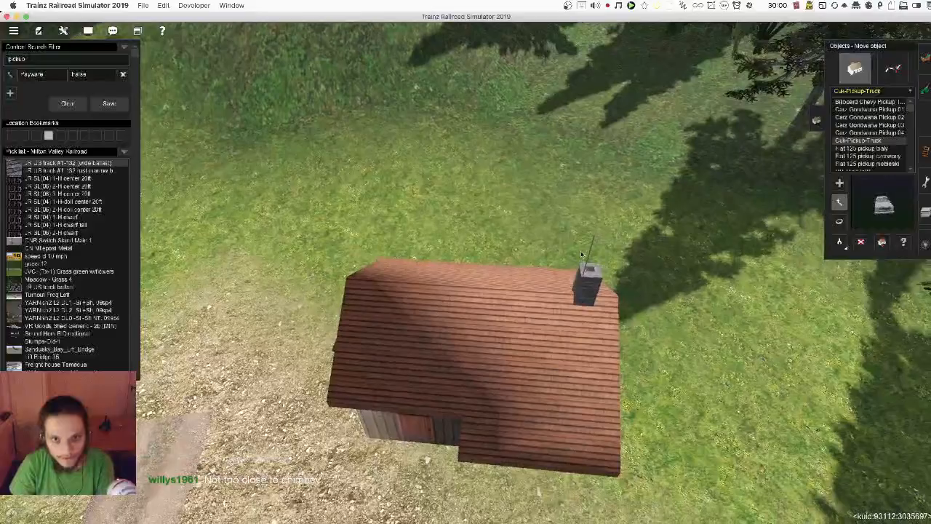
right_click_drag(585, 245, 611, 256)
key("h")
left_click_drag(611, 256, 449, 332)
right_click_drag(449, 332, 515, 251)
scroll(514, 249, "down", 5)
right_click_drag(535, 259, 481, 317)
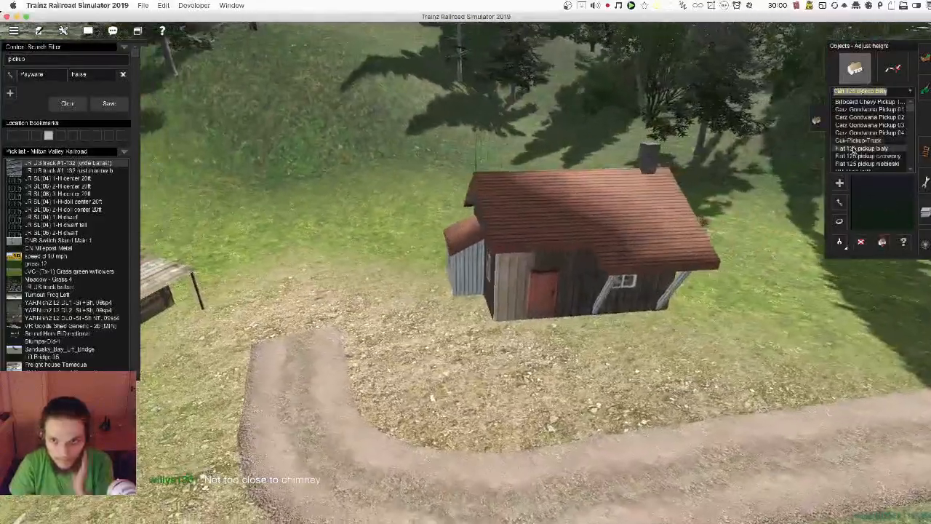
Step: Preview the pickup models and place HP_PickUp01 on the gravel in front of the red-roofed cabin
left_click(858, 149)
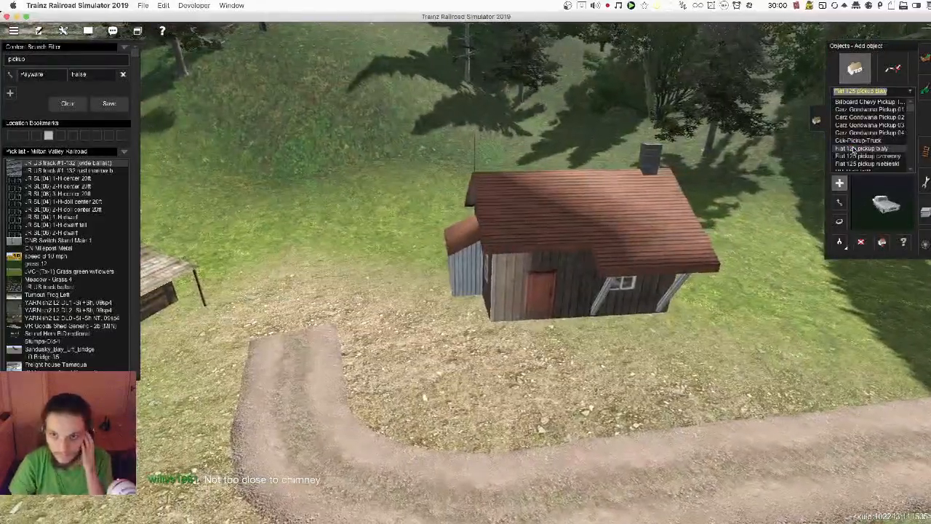
key("Down")
key("Down")
key("Down")
key("Down")
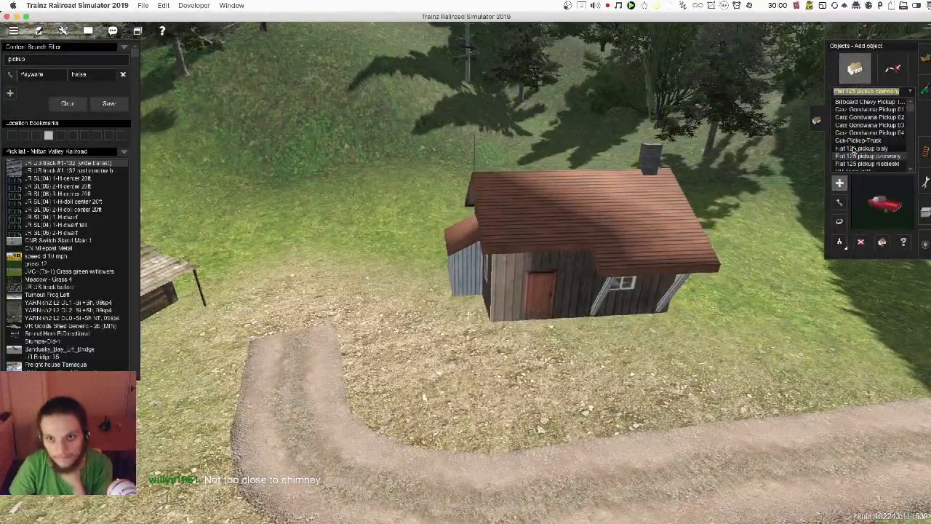
key("Up")
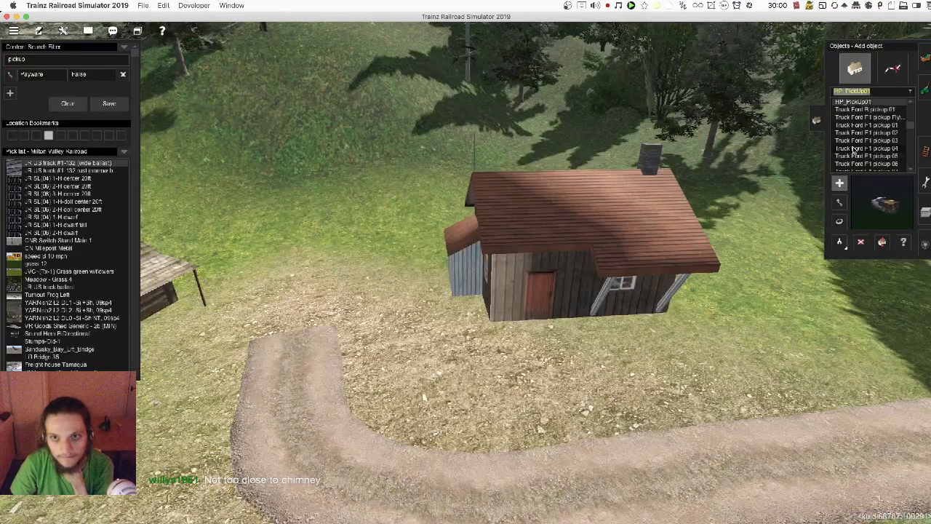
key("Down")
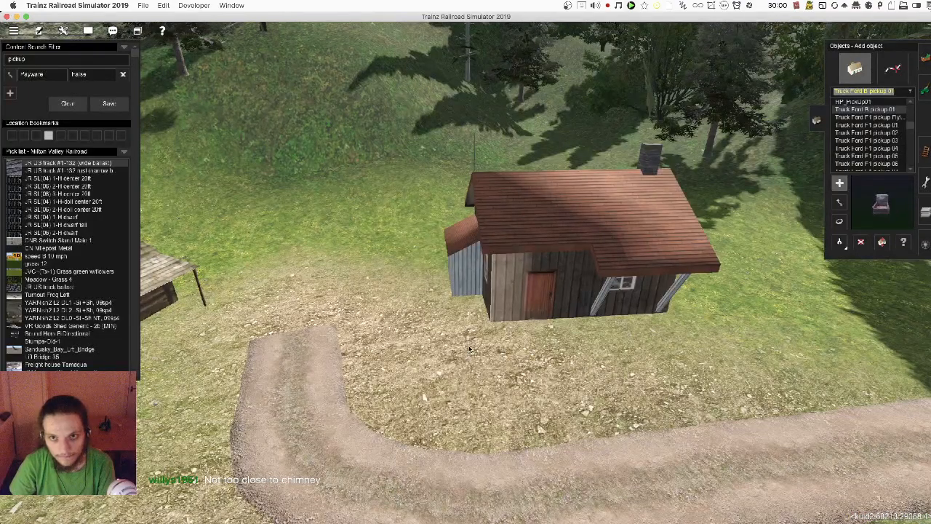
key("Up")
left_click(476, 352)
Step: Turn the loaded pickup around and move it to the end of the dirt road between the two cabins
right_click(399, 315)
scroll(493, 270, "up", 3)
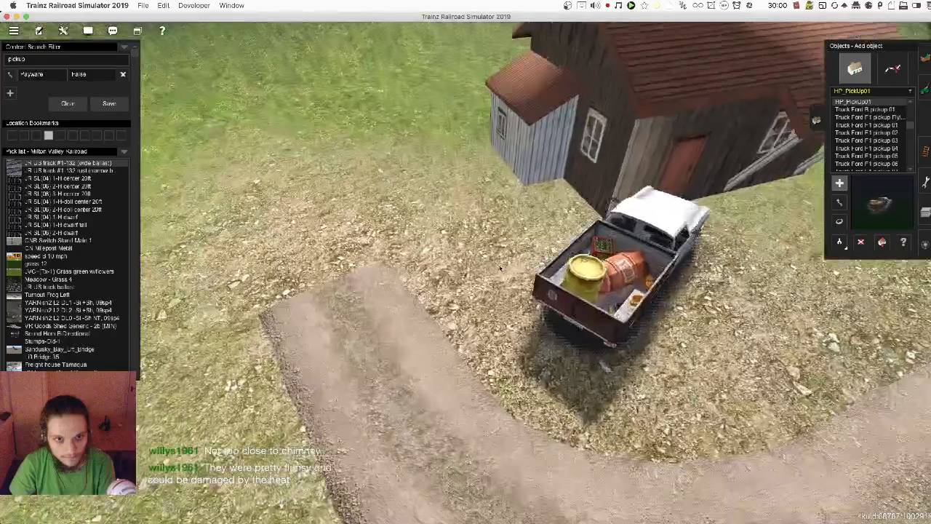
key("r")
left_click_drag(582, 280, 375, 280)
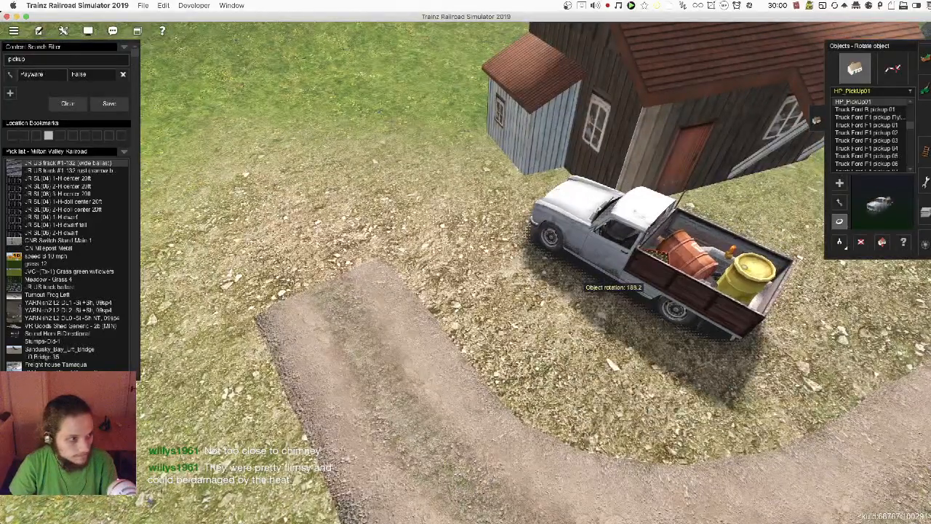
key("m")
left_click_drag(648, 266, 375, 304)
key("r")
right_click_drag(376, 304, 545, 250)
scroll(545, 250, "down", 10)
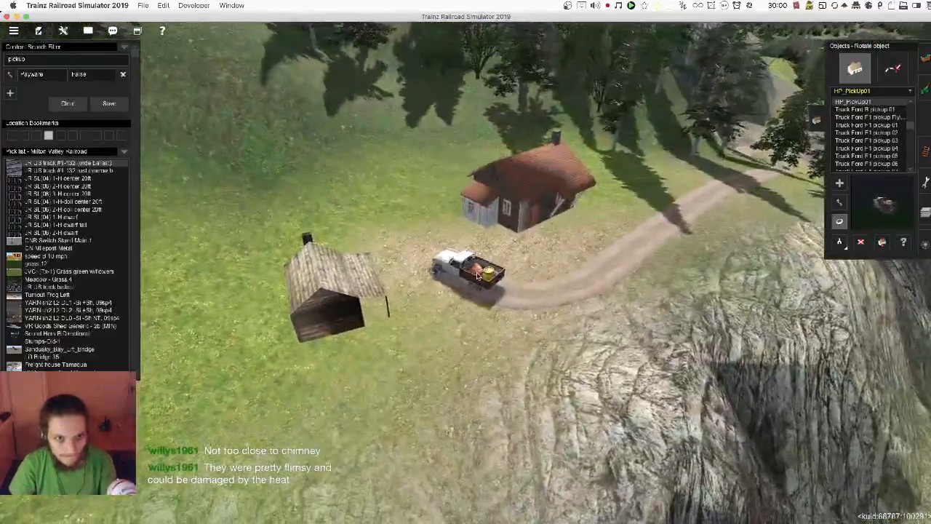
Step: Nudge the pickup's position at the road end and check it from several distances
key("m")
left_click_drag(477, 275, 483, 277)
key("h")
right_click_drag(552, 342, 497, 278)
scroll(552, 342, "up", 5)
scroll(553, 342, "down", 5)
key("m")
scroll(461, 272, "down", 5)
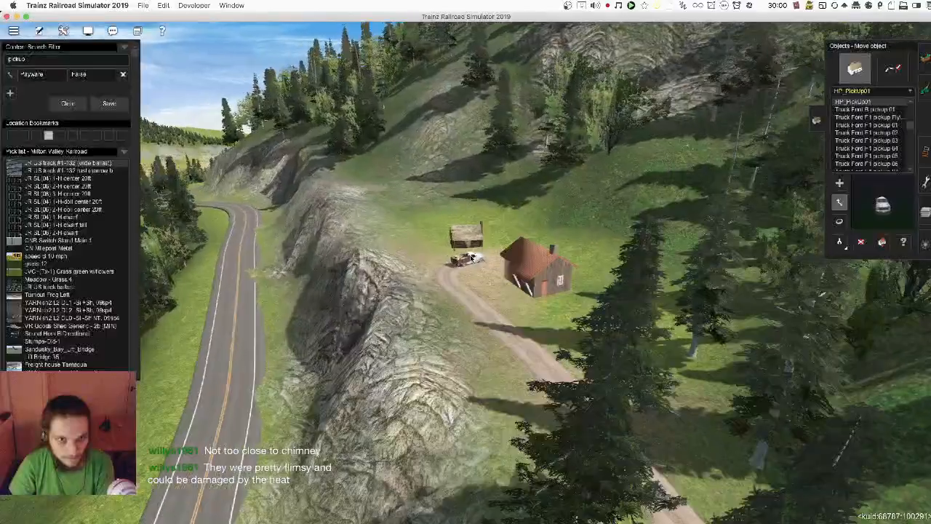
Step: Park the pickup on the gravel beside the red-roofed cabin, off the dirt road, with its bonnet pointing back along the road
scroll(497, 278, "up", 5)
left_click_drag(497, 278, 688, 301)
key("r")
key("m")
key("r")
key("m")
key("r")
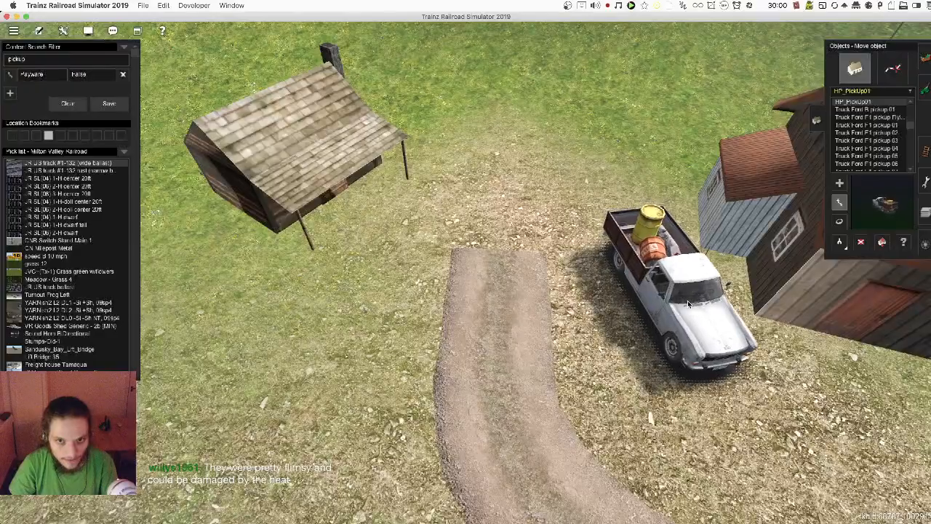
scroll(536, 325, "down", 5)
scroll(490, 341, "down", 6)
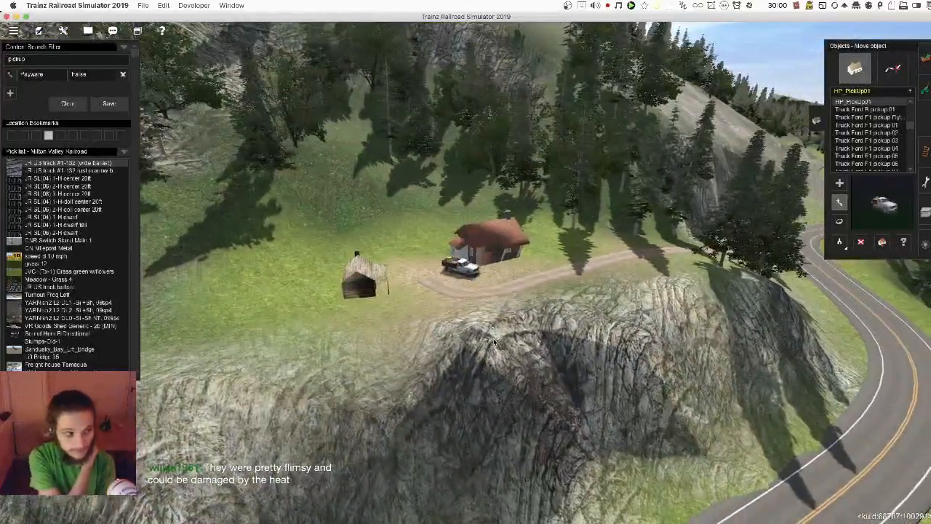
scroll(493, 342, "up", 4)
scroll(493, 340, "up", 6)
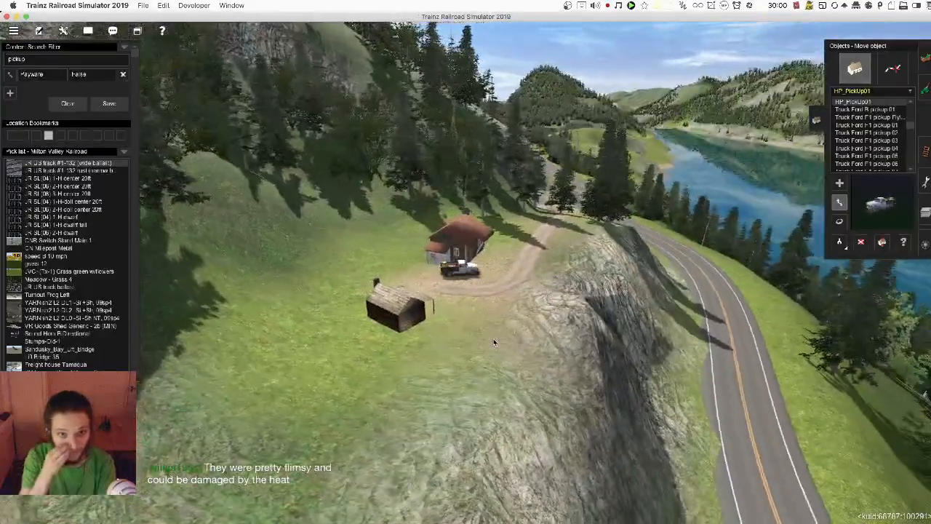
Step: Search for "firewood" and place a SPLIT FIREWOODS stack under the porch of the shingle-roofed cabin
scroll(501, 277, "down", 5)
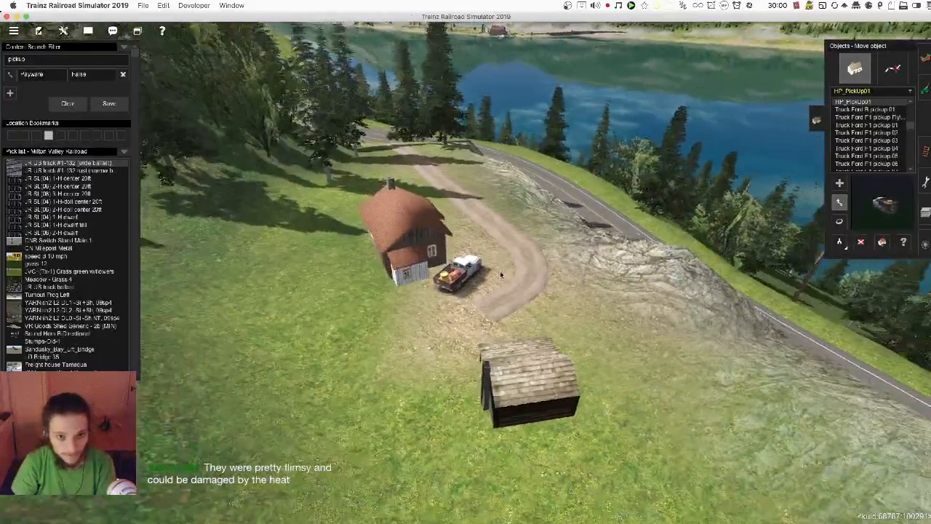
scroll(502, 272, "up", 7)
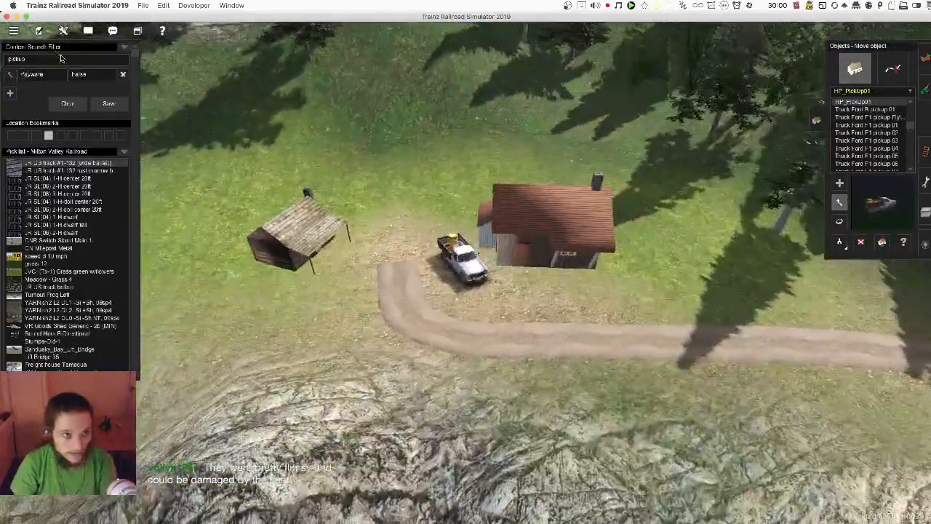
left_click_drag(27, 59, 2, 60)
type("firewood")
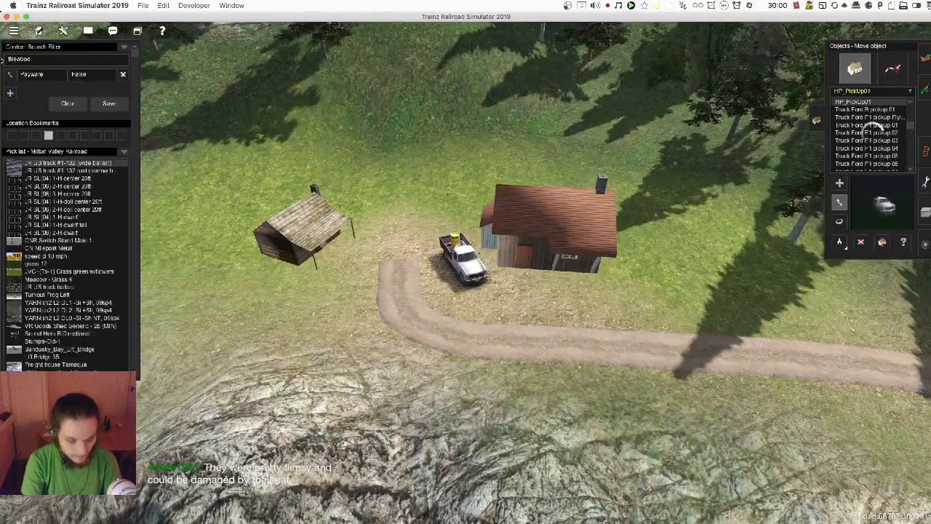
left_click(862, 108)
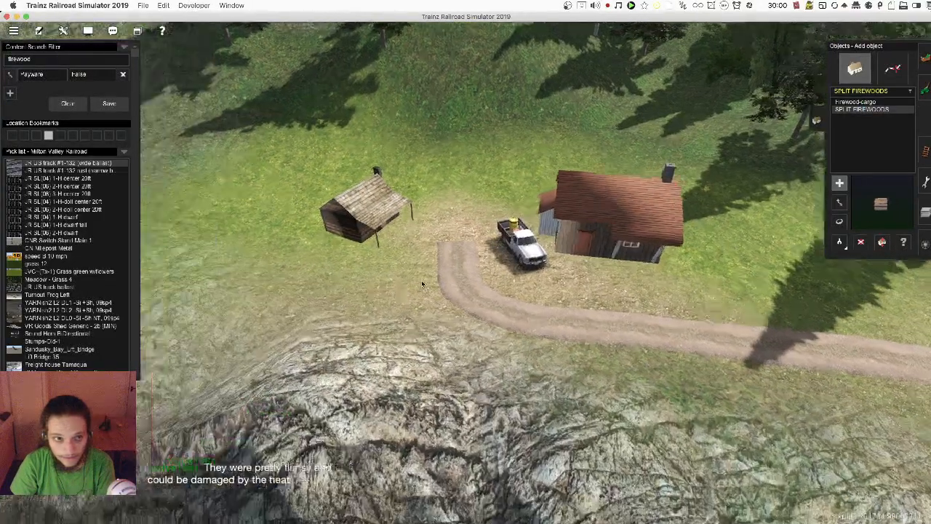
scroll(421, 280, "up", 5)
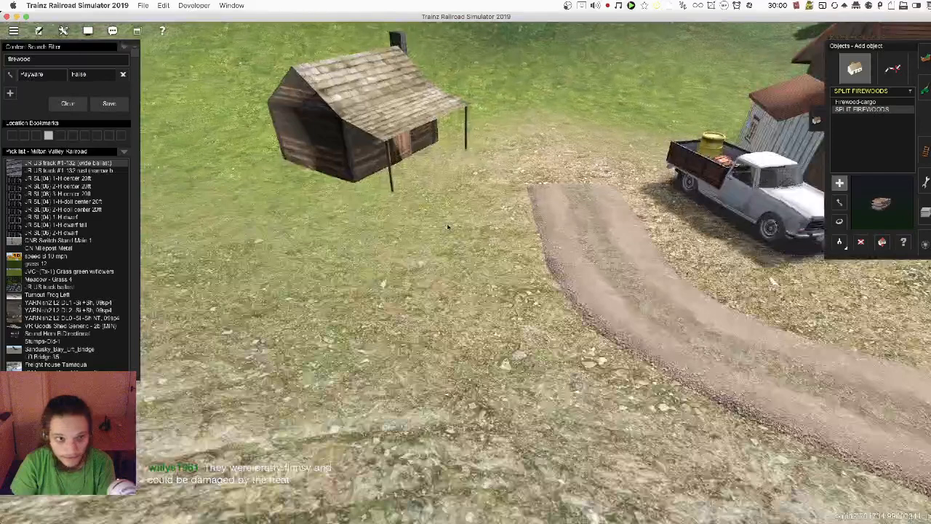
left_click(455, 278)
key("r")
left_click_drag(445, 285, 446, 291)
key("m")
mouse_move(360, 283)
left_mouse_down()
mouse_move(345, 271)
mouse_move(356, 268)
left_mouse_up()
Step: Add a second SPLIT FIREWOODS stack beside the first one under the cabin's porch and turn it into line
key("a")
left_click(453, 302)
key("r")
left_click_drag(460, 291, 378, 243)
key("m")
Step: Add another SPLIT FIREWOODS stack to the woodpile under the porch and check the clearing from a distance
key("a")
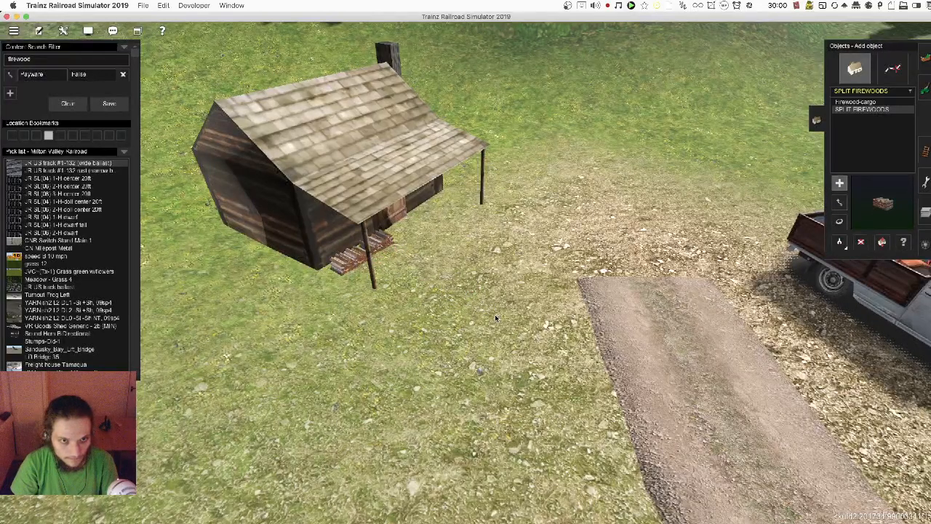
left_click(491, 321)
key("r")
left_click_drag(494, 320, 378, 262)
key("m")
scroll(483, 323, "down", 10)
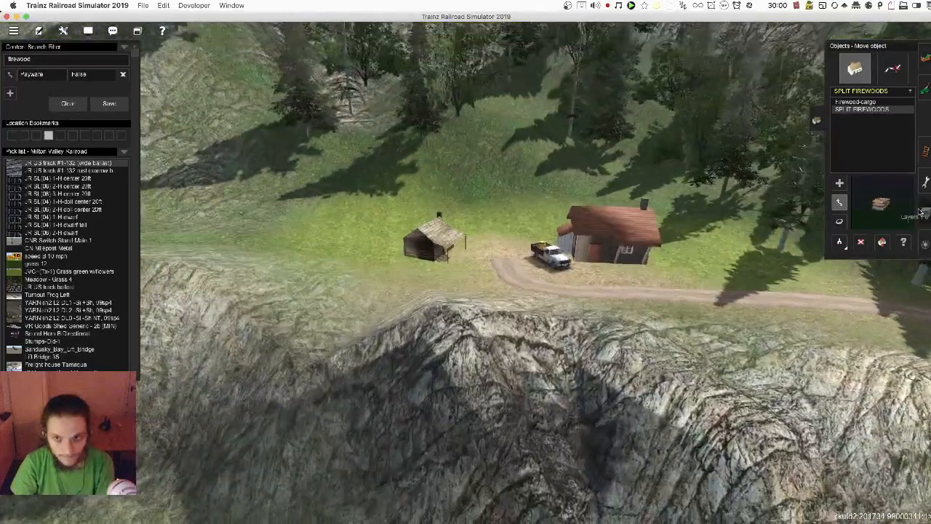
scroll(789, 255, "down", 10)
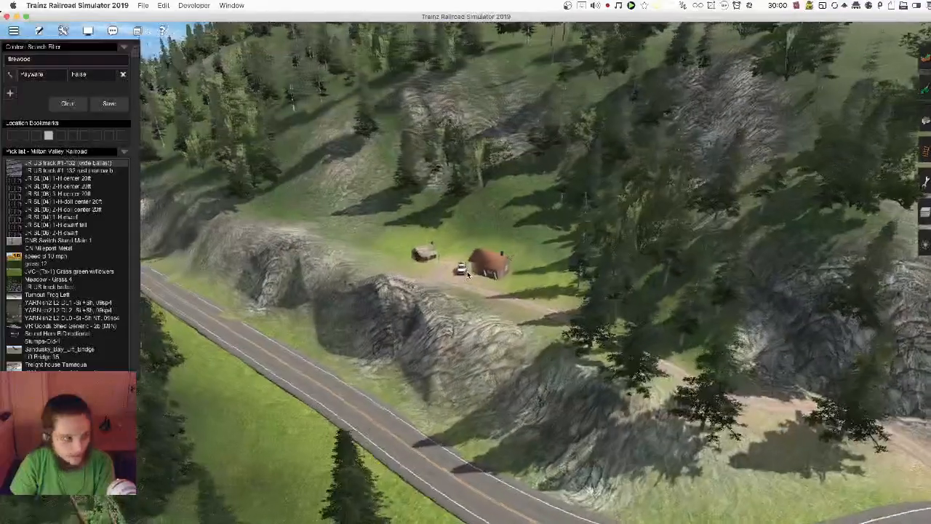
scroll(467, 274, "up", 8)
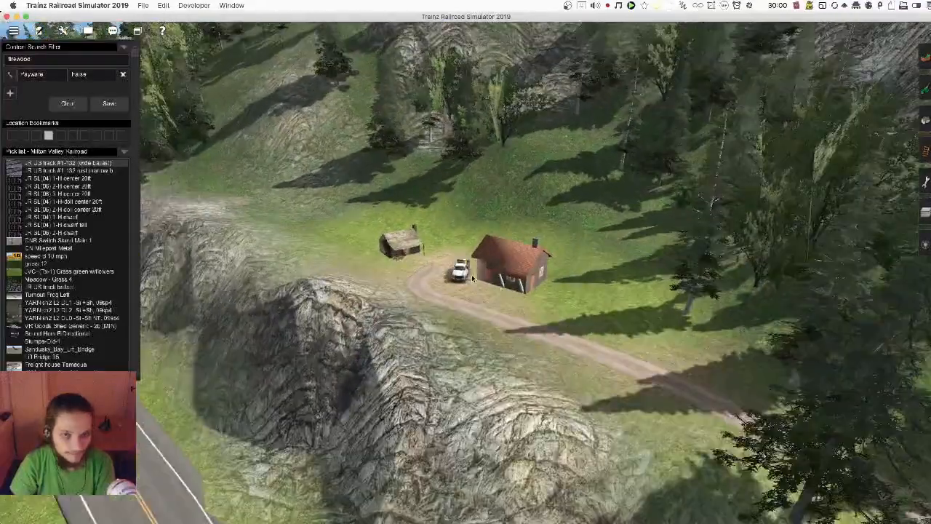
scroll(472, 278, "down", 5)
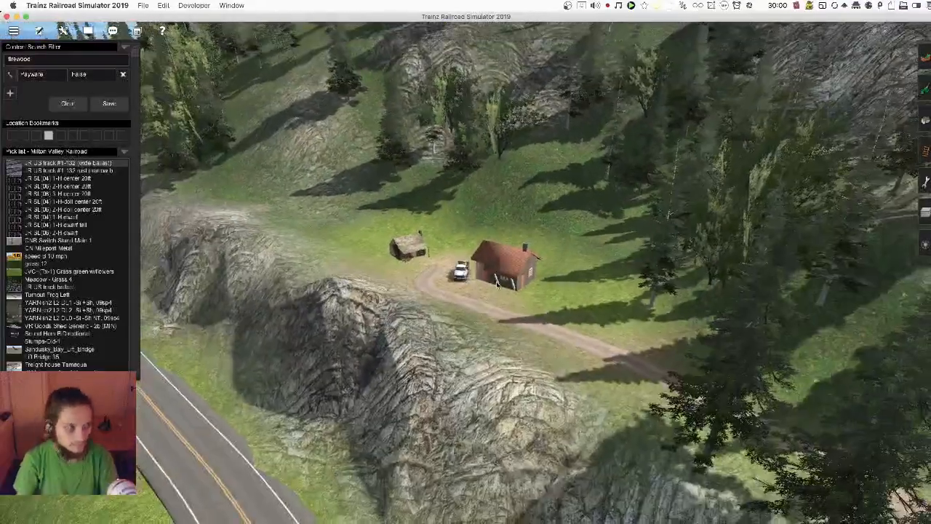
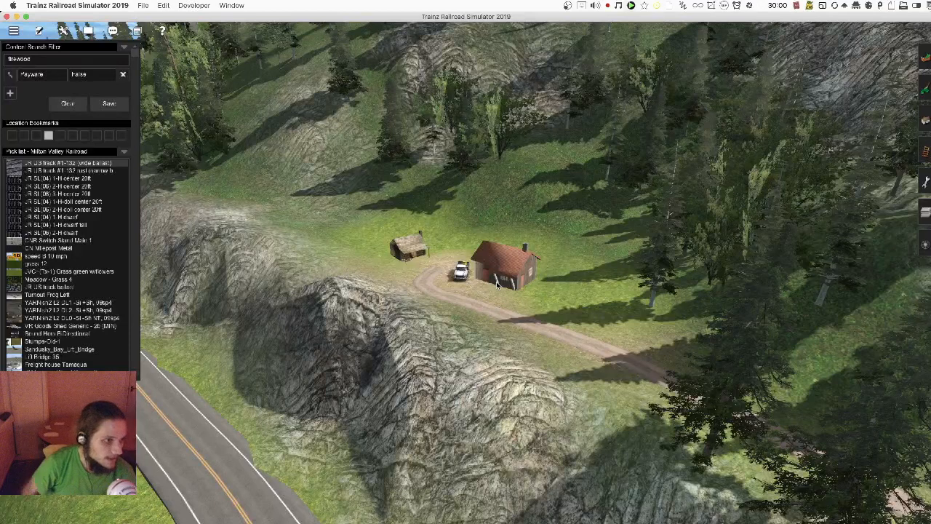
Step: Search for "outhouse" and choose the Old West Outhouse for placement
left_click(108, 104)
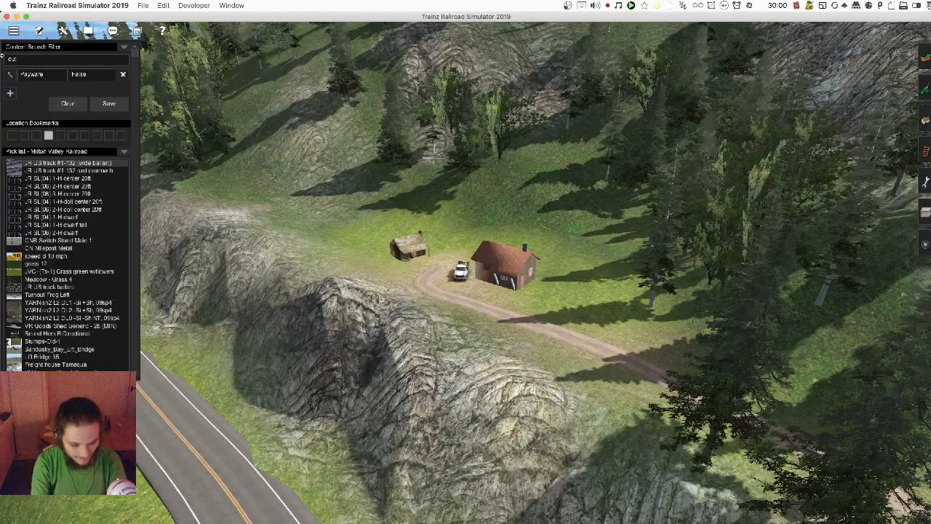
type("se")
key("Return")
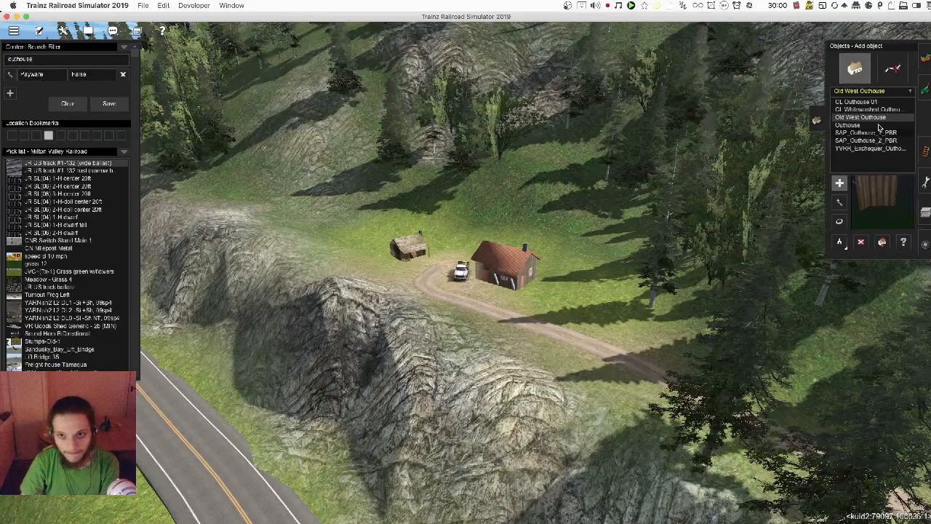
left_click(875, 119)
scroll(459, 272, "up", 4)
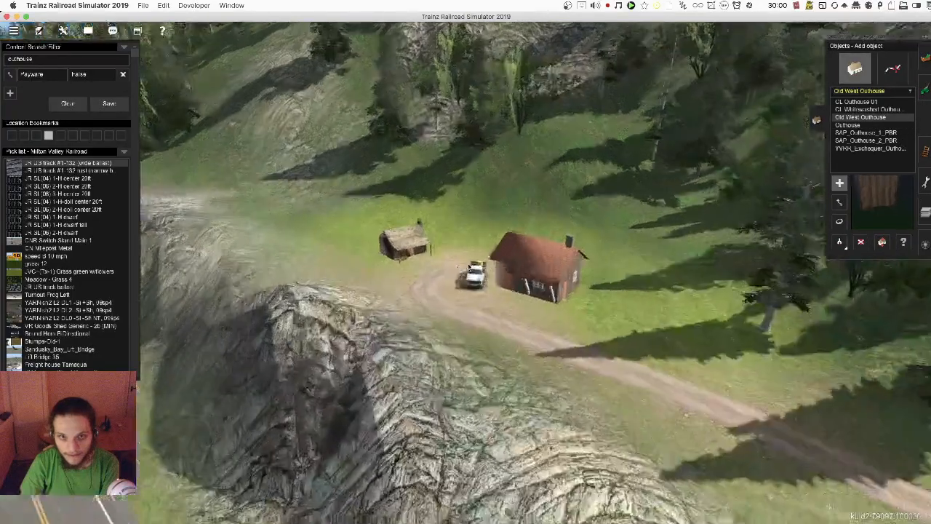
key("Up")
key("Right")
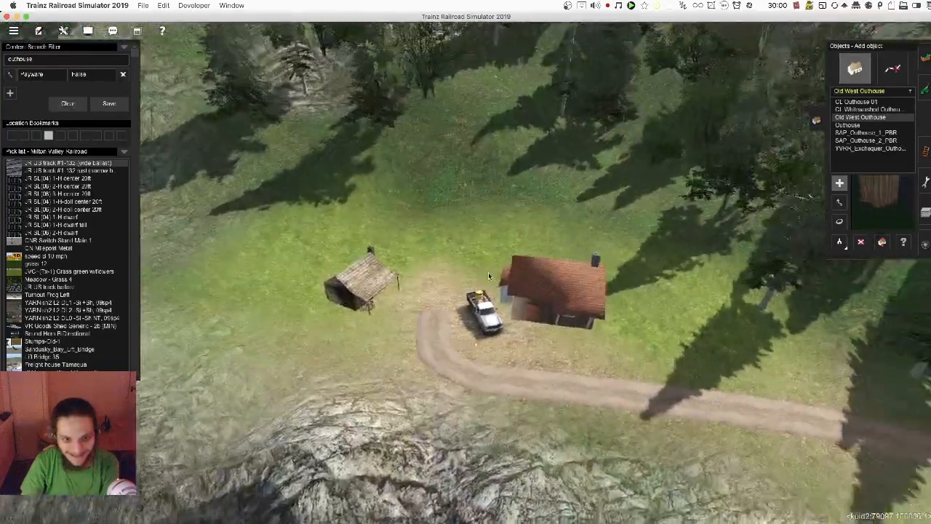
right_click_drag(488, 272, 531, 269)
scroll(534, 262, "up", 4)
right_click(536, 256)
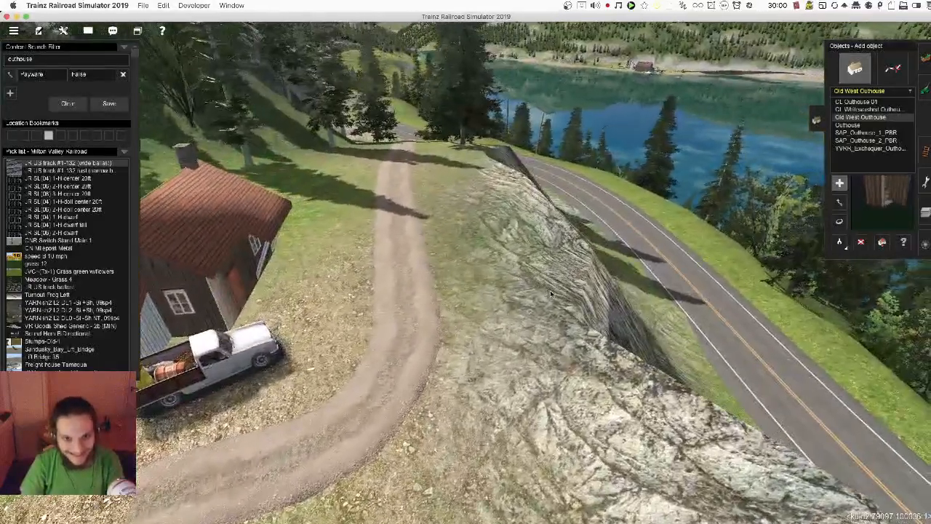
Step: Try the Old West Outhouse on the rocky slope beside the dirt road
left_click(554, 291)
key("r")
left_click_drag(550, 282, 518, 308)
right_click_drag(517, 307, 466, 291)
key("d")
left_click(454, 287)
Step: Place the Old West Outhouse on the open grass behind the red-roofed cabin
key("a")
right_click(403, 253)
scroll(406, 248, "up", 5)
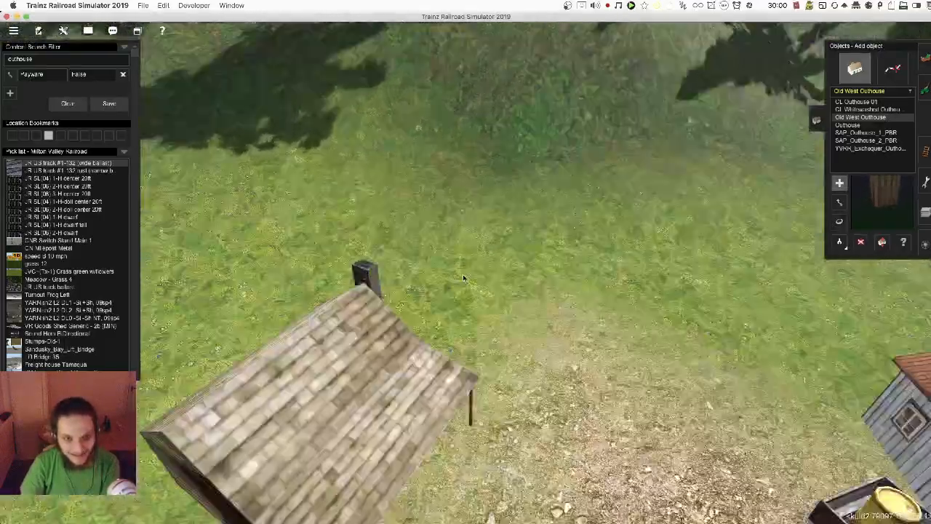
mouse_move(463, 277)
right_mouse_down()
mouse_move(529, 282)
mouse_move(494, 239)
mouse_move(474, 248)
mouse_move(461, 273)
right_mouse_up()
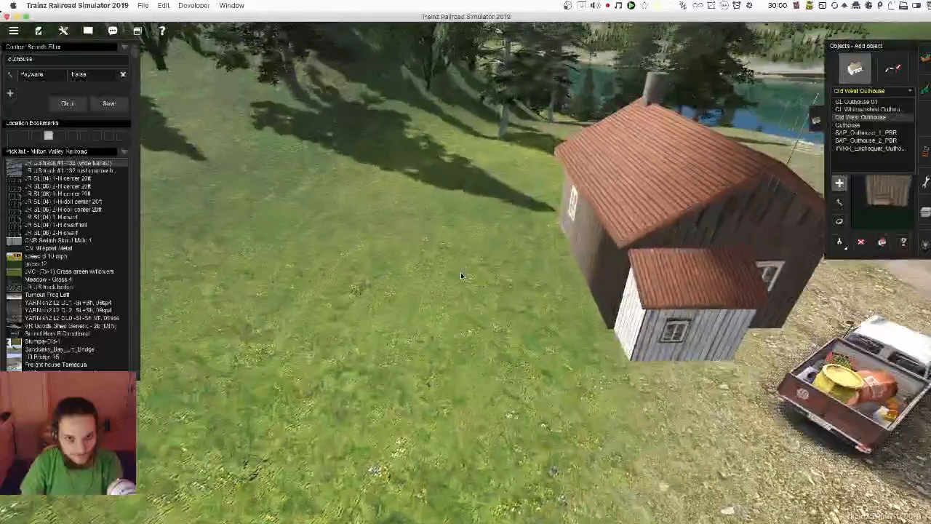
left_click(478, 287)
key("r")
left_click_drag(474, 290, 465, 298)
key("m")
left_click_drag(528, 290, 565, 327)
right_click_drag(566, 327, 551, 315)
Step: Rotate the outhouse so its door faces the gravel area between the two cabins
scroll(551, 314, "down", 5)
right_click_drag(516, 289, 549, 259)
left_click_drag(549, 259, 660, 274)
key("r")
key("h")
key("r")
scroll(622, 262, "up", 5)
right_click_drag(622, 261, 465, 324)
scroll(474, 270, "down", 8)
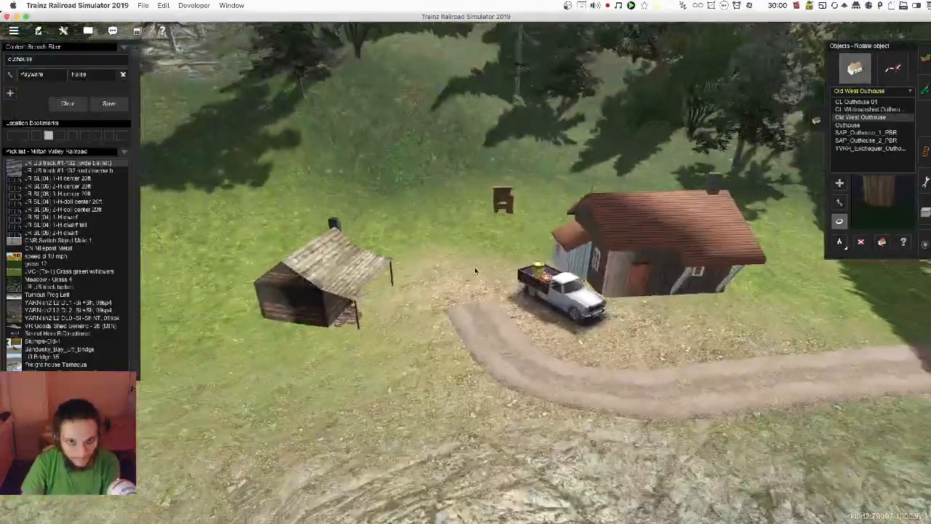
right_click_drag(474, 271, 457, 333)
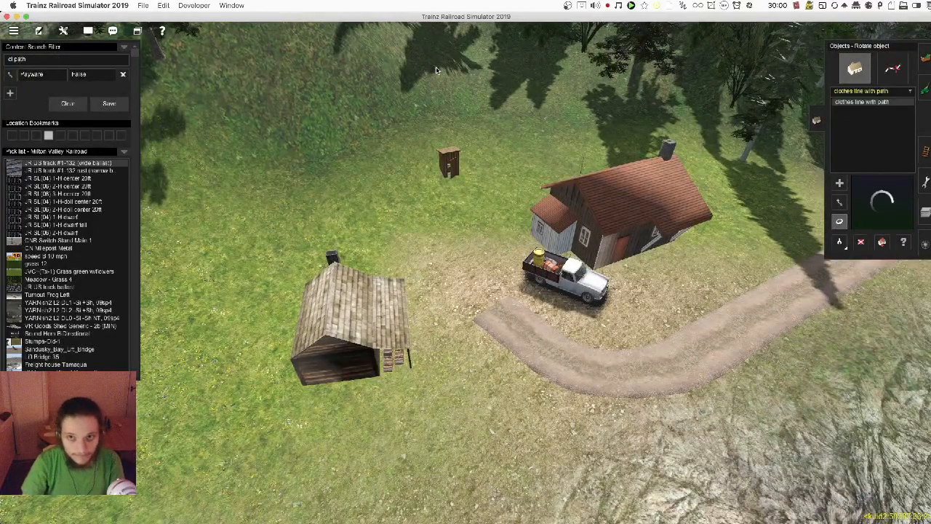
Step: Filter the spline objects for "cl path" and compare the gravel paths up to CL Path Gravel 03d with verge
left_click(896, 70)
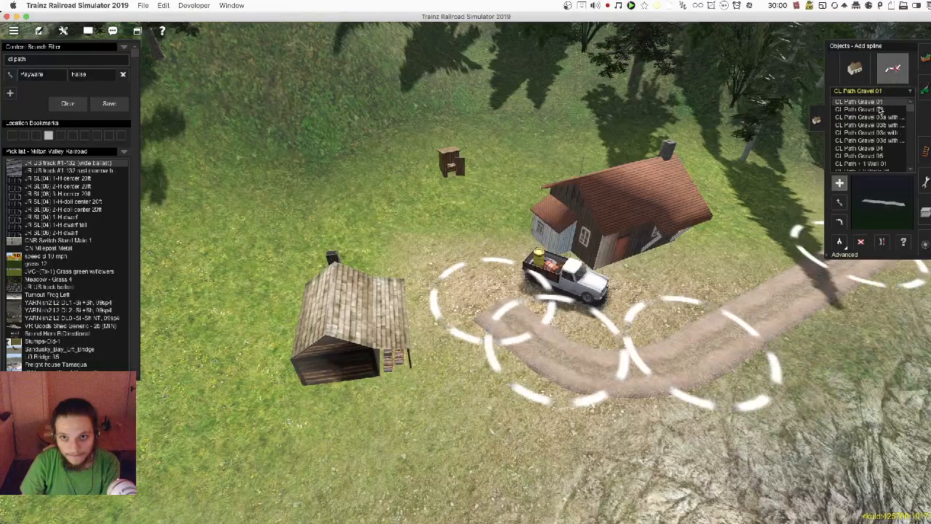
key("Down")
key("Down")
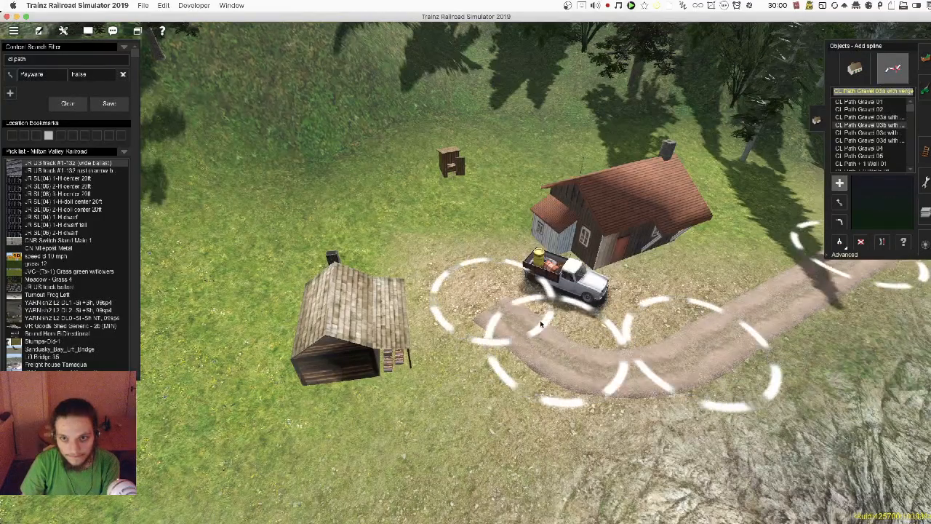
right_click(486, 286)
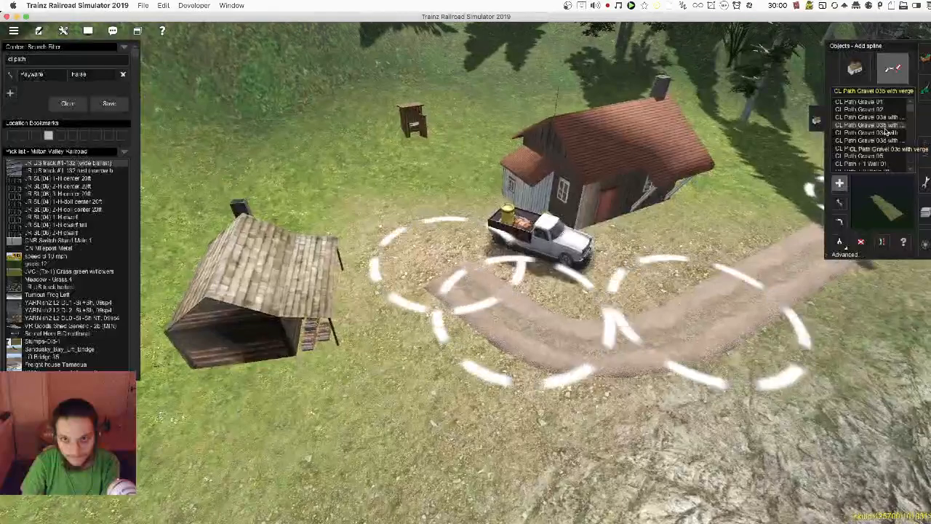
left_click(888, 133)
key("Down")
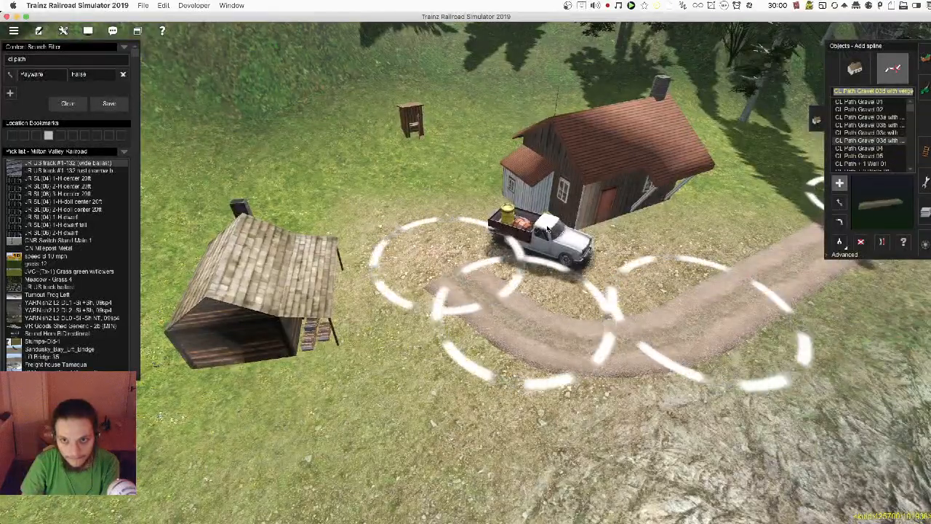
right_click(486, 145)
Step: Try a CL Path Gravel 03d with verge path from the outhouse towards the red-roofed cabin
left_click(395, 217)
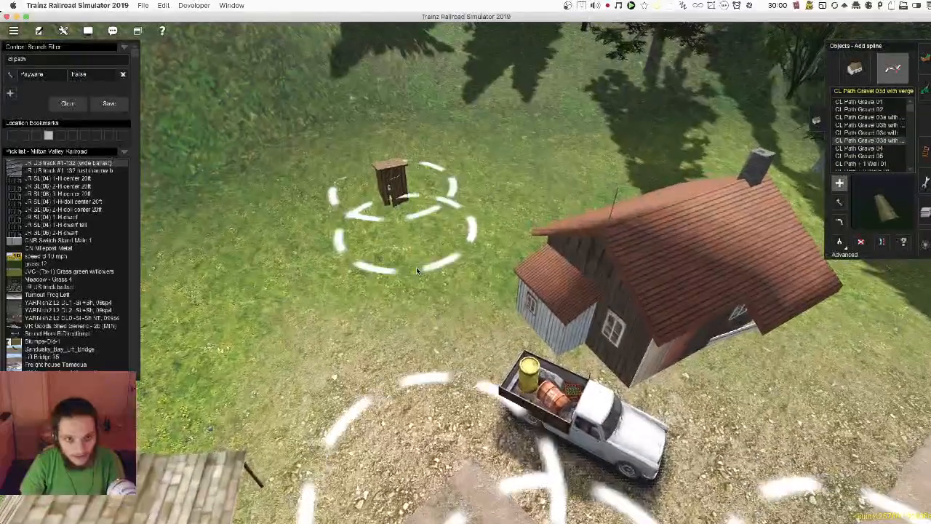
left_click(476, 317)
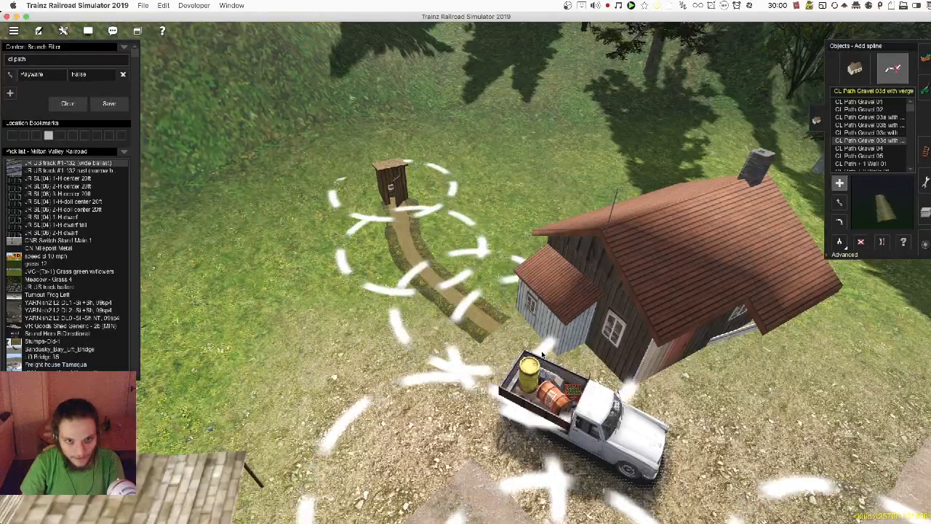
key("d")
left_click(402, 230)
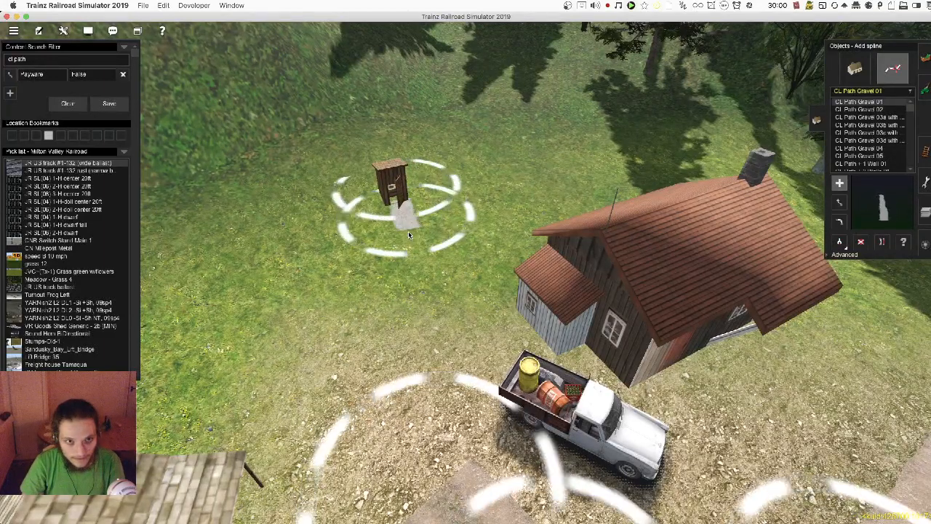
Step: Lay a curved CL Path Gravel 01 path from the outhouse door past the lean-to to the front of the red-roofed cabin
left_click(409, 232)
left_click(489, 321)
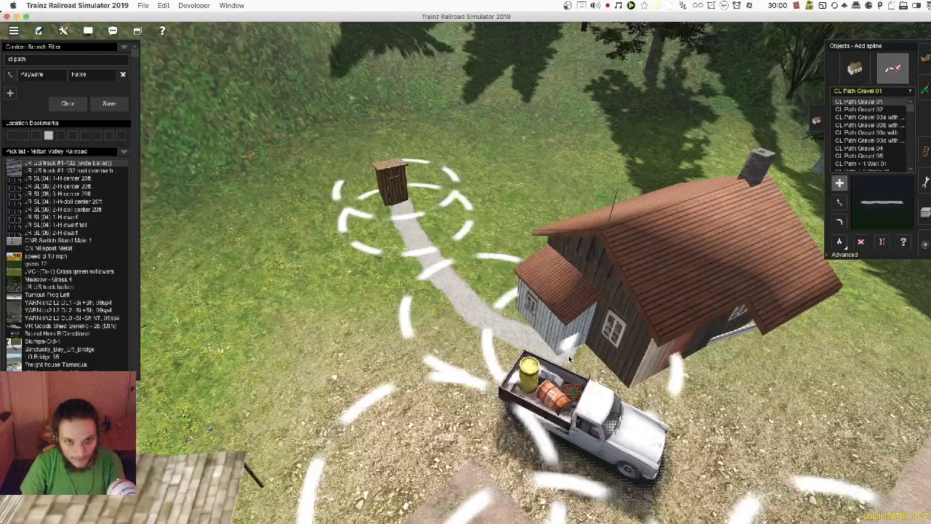
left_click_drag(639, 389, 679, 373)
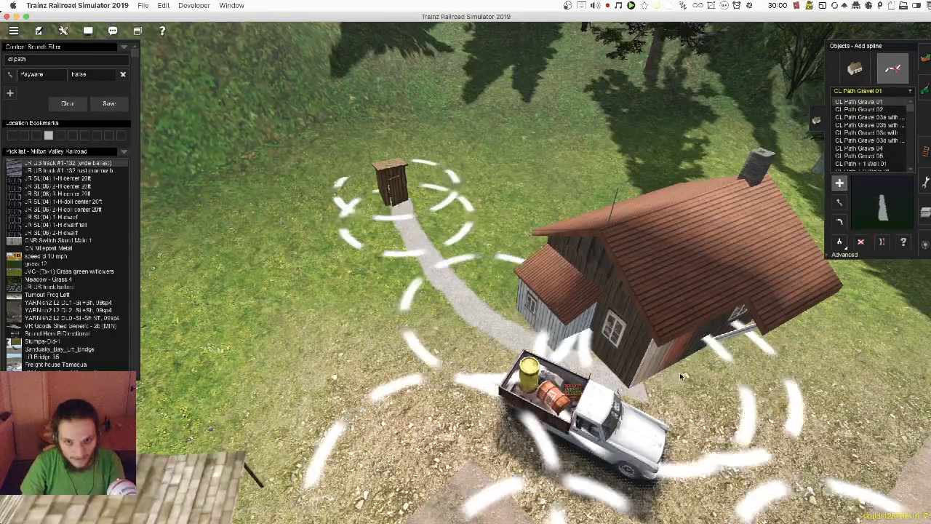
key("Escape")
Step: Adjust the gravel path's curve around the lean-to beside the pickup and check the clearing from several distances
scroll(492, 342, "down", 5)
right_click_drag(489, 374, 491, 318)
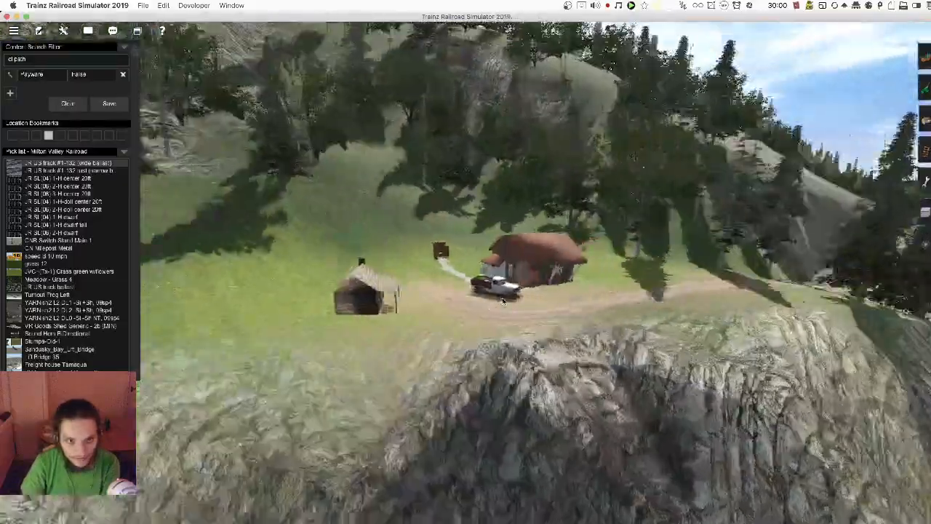
scroll(491, 319, "up", 1)
scroll(490, 319, "up", 5)
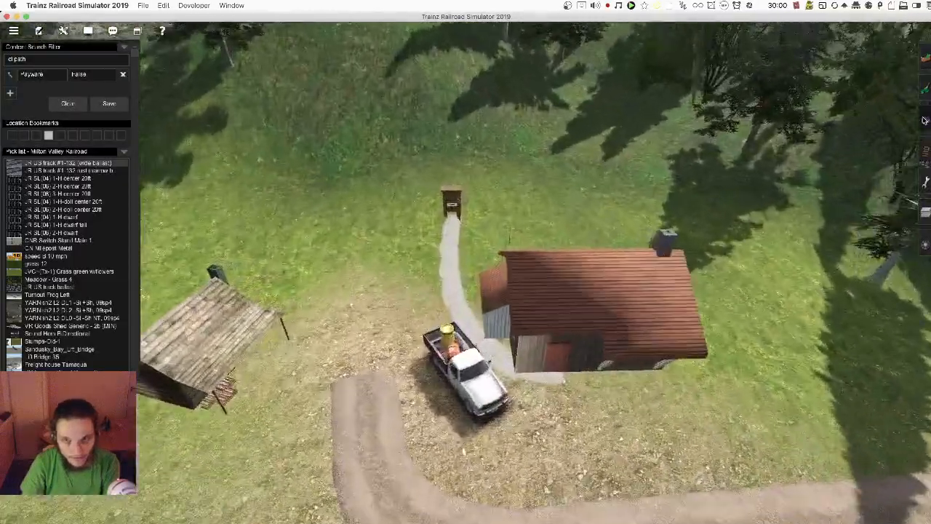
left_click(527, 346)
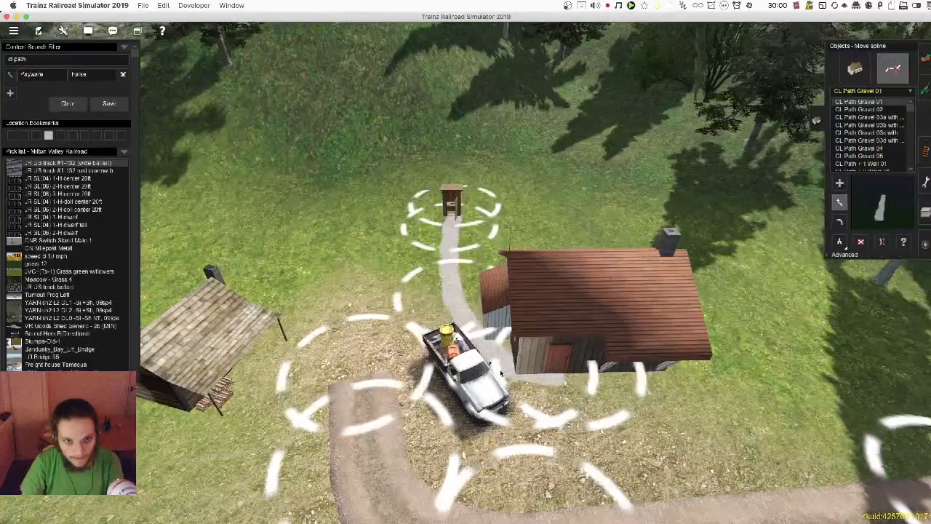
key("m")
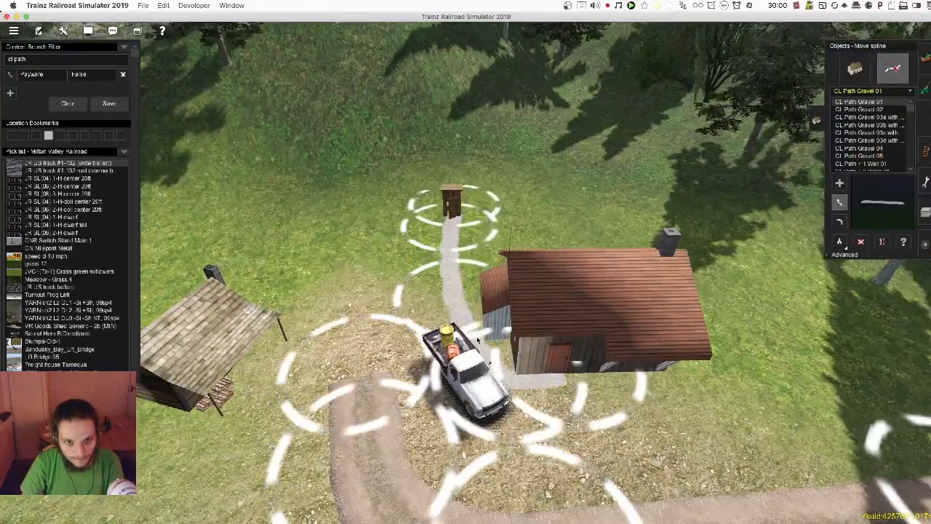
key("F6")
scroll(457, 360, "down", 10)
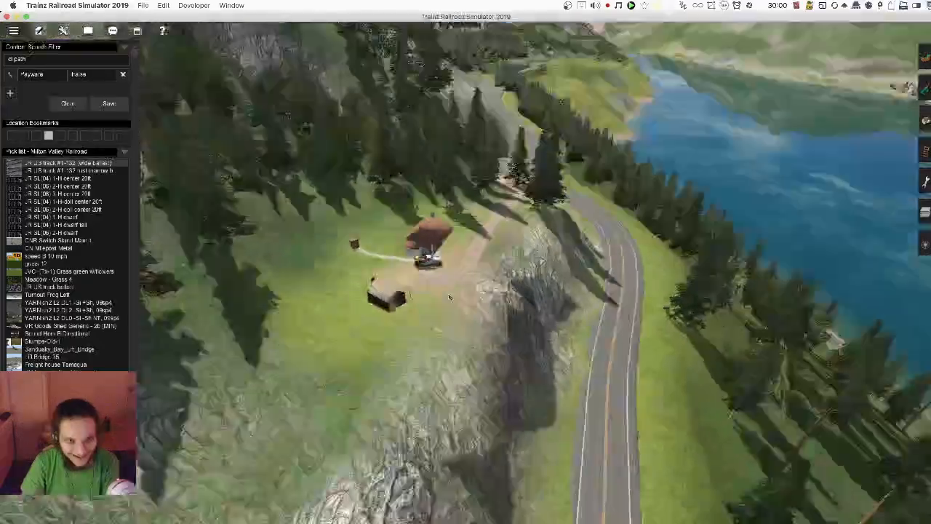
scroll(449, 297, "up", 10)
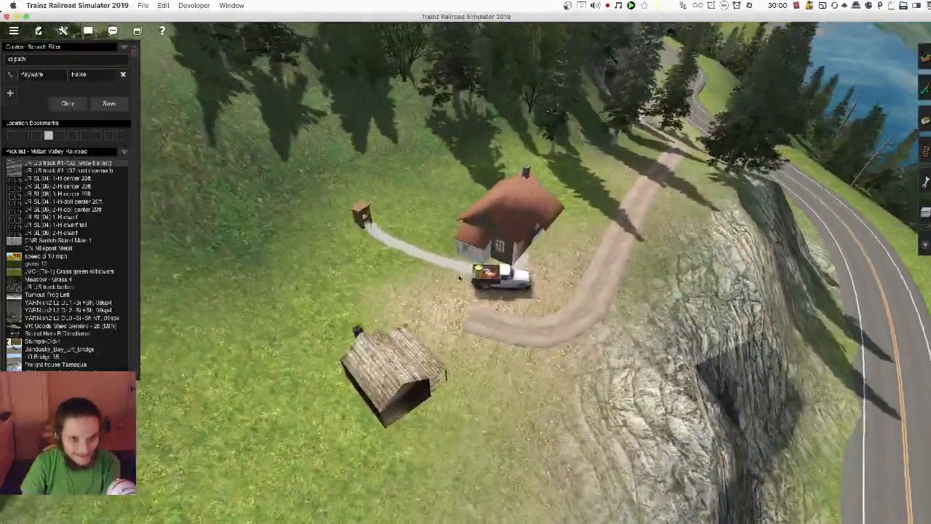
Step: Inspect the cabins, parked pickup, outhouse and gravel path from all sides of the clearing, both close up and from a distance
scroll(459, 278, "up", 6)
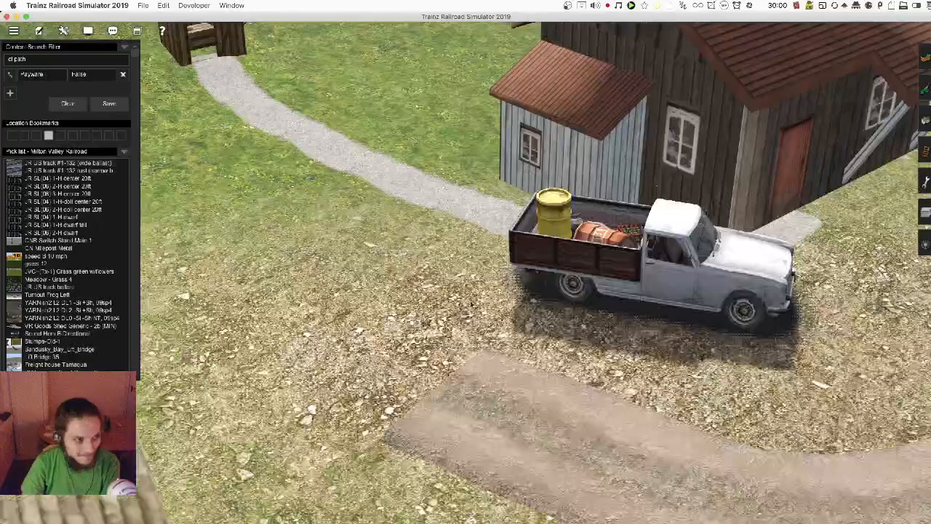
scroll(495, 298, "down", 6)
scroll(512, 307, "up", 2)
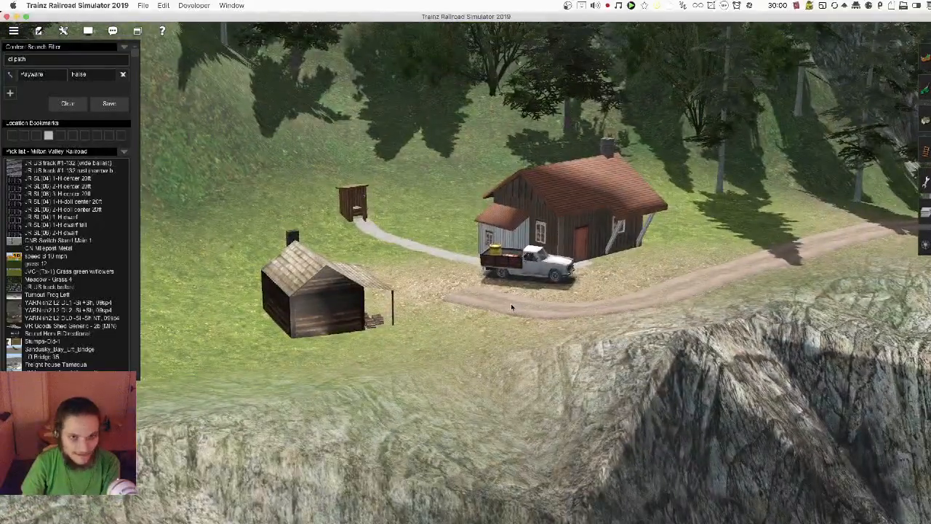
key("Up")
key("Right")
key("Left")
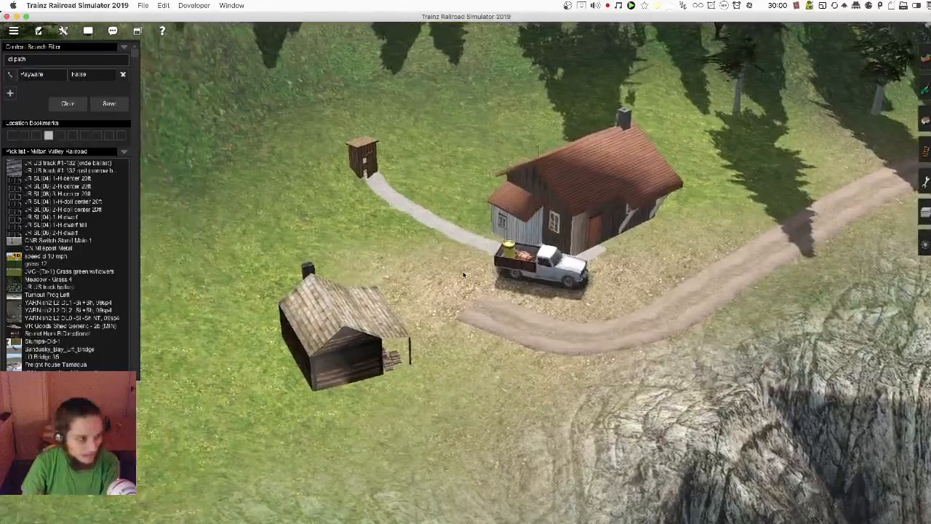
key("Down")
key("Up")
key("Left")
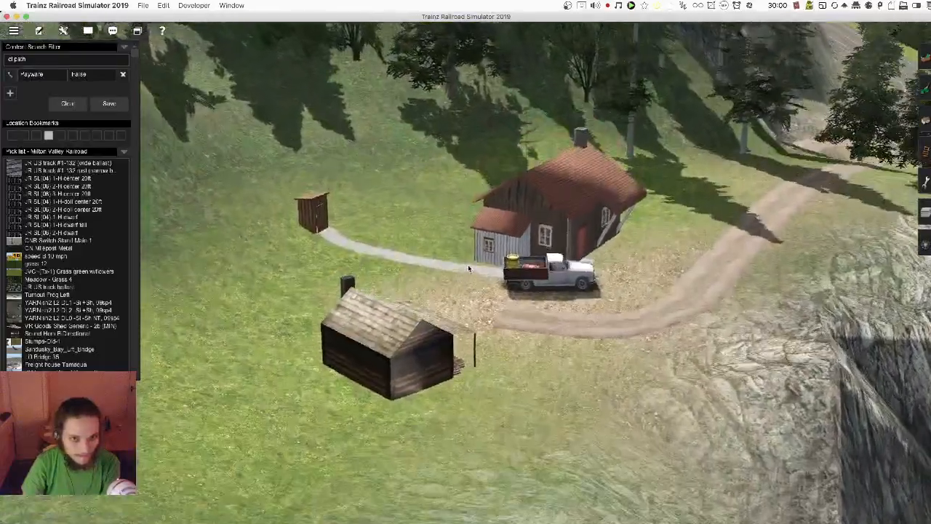
key("Right")
key("Down")
scroll(422, 391, "up", 2)
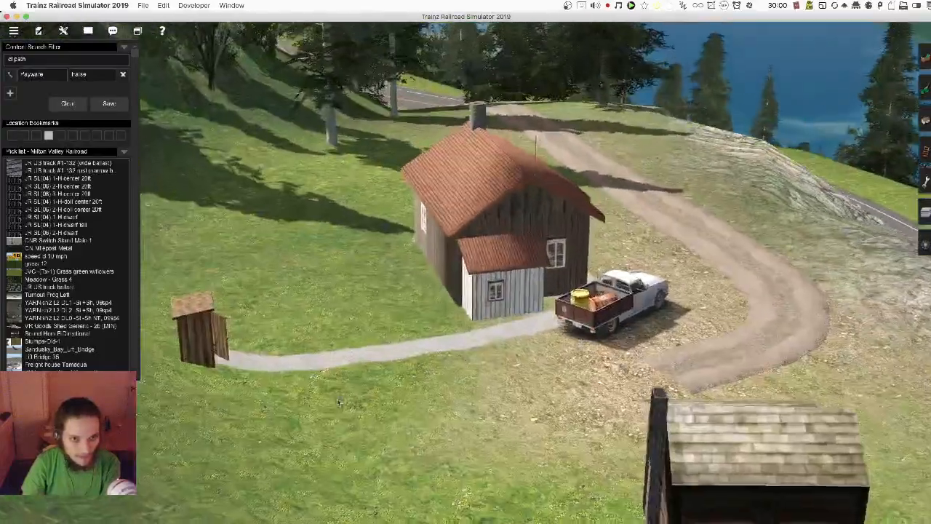
key("Up")
key("Left")
scroll(477, 278, "down", 2)
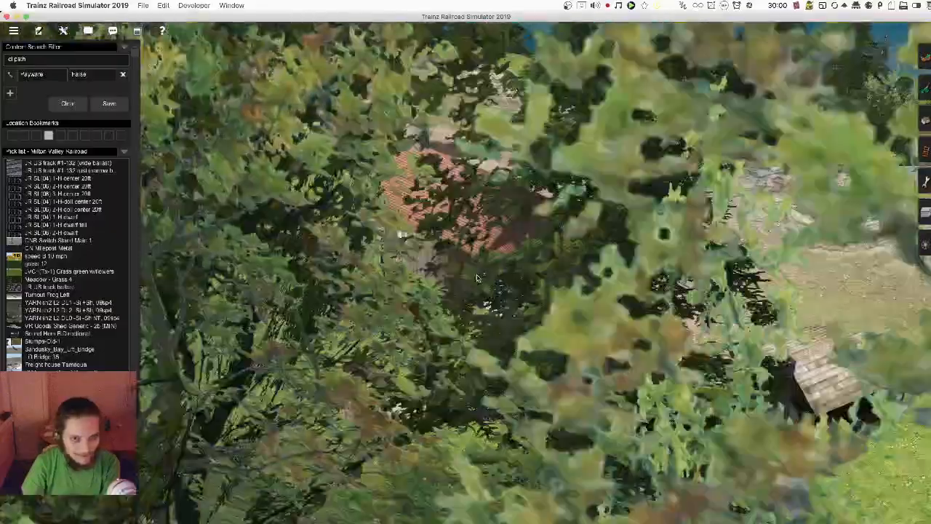
key("Left")
key("Right")
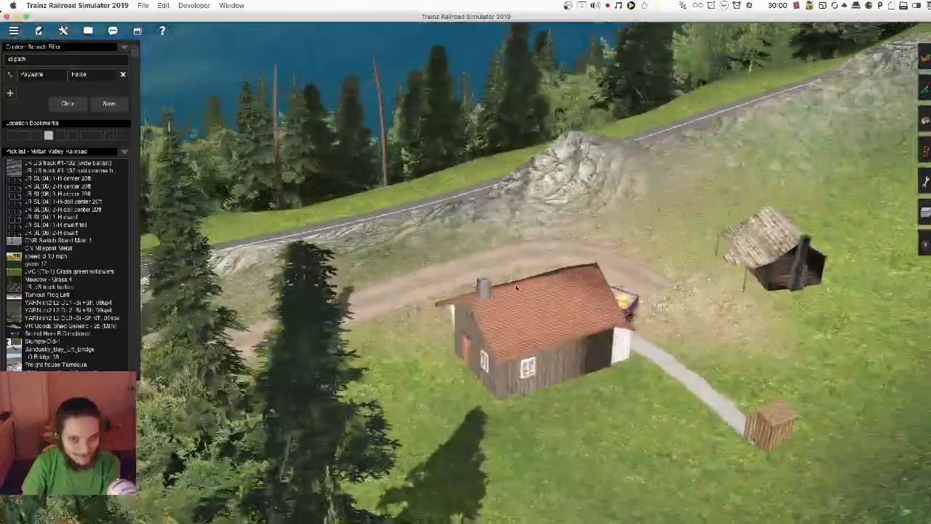
key("Left")
scroll(498, 322, "up", 2)
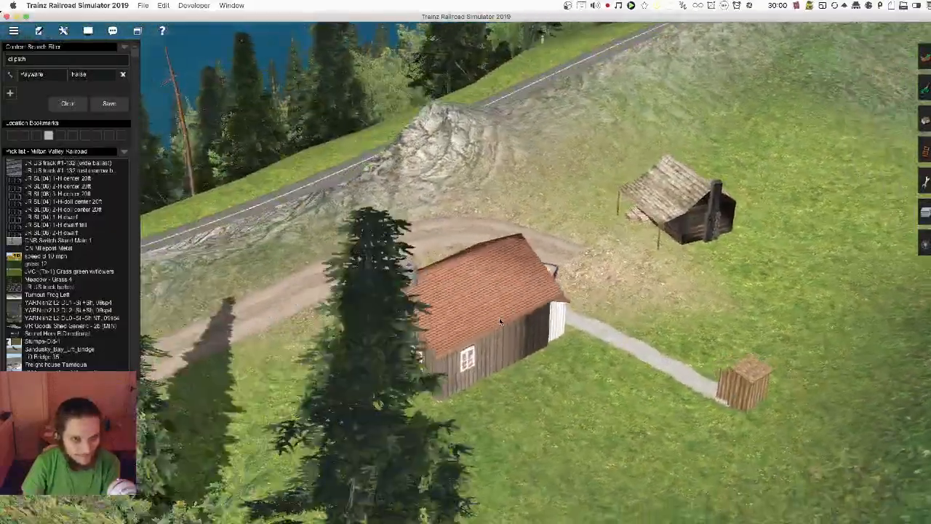
scroll(506, 317, "down", 3)
key("Left")
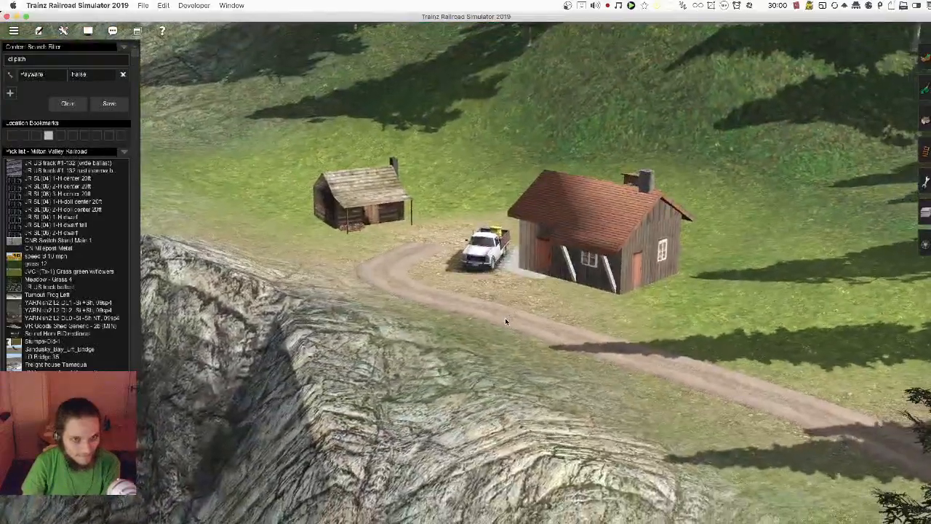
key("Left")
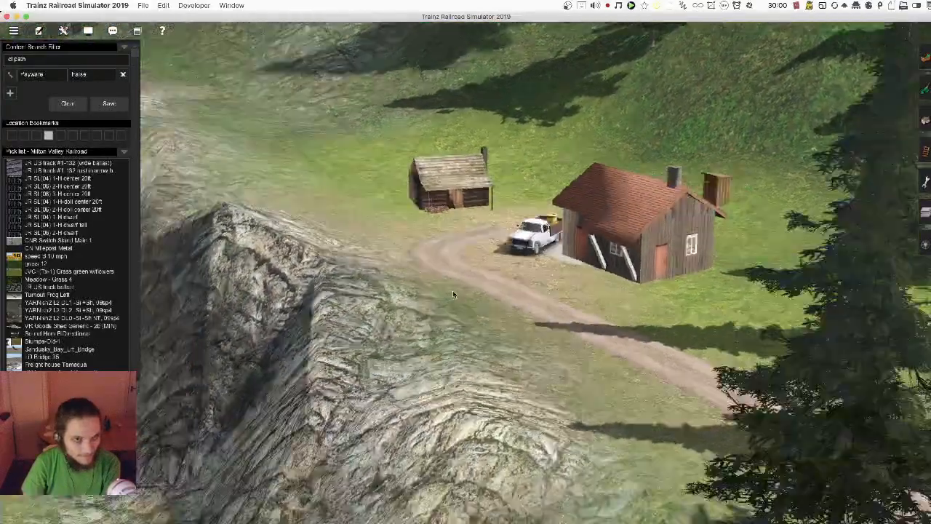
key("Left")
key("Up")
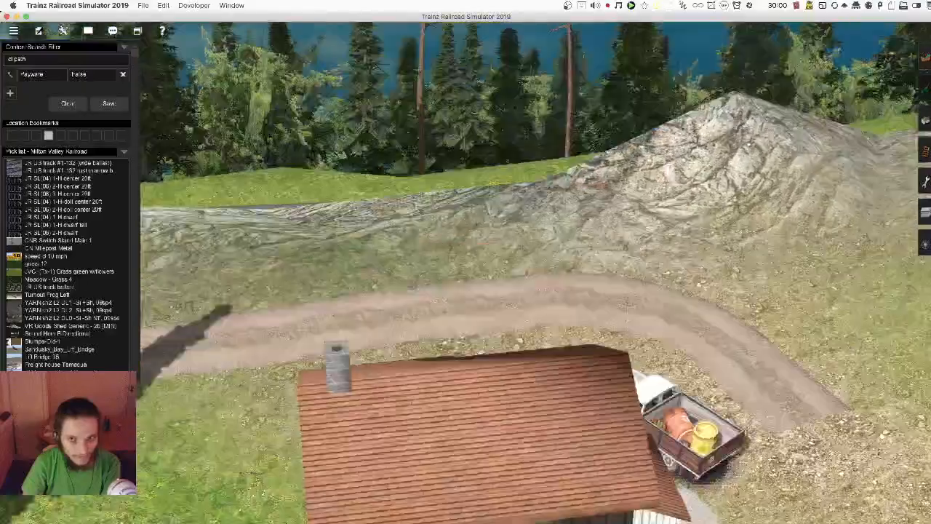
Step: Lower the rocky hump between the dirt road's bend and the paved road with the topology Height down tool
key("Up")
key("F1")
right_click(636, 125)
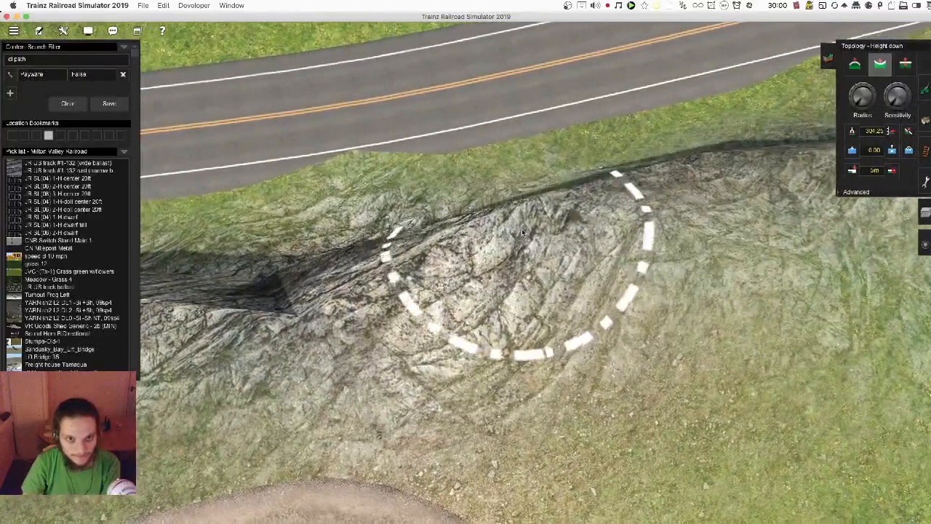
left_click_drag(522, 228, 381, 285)
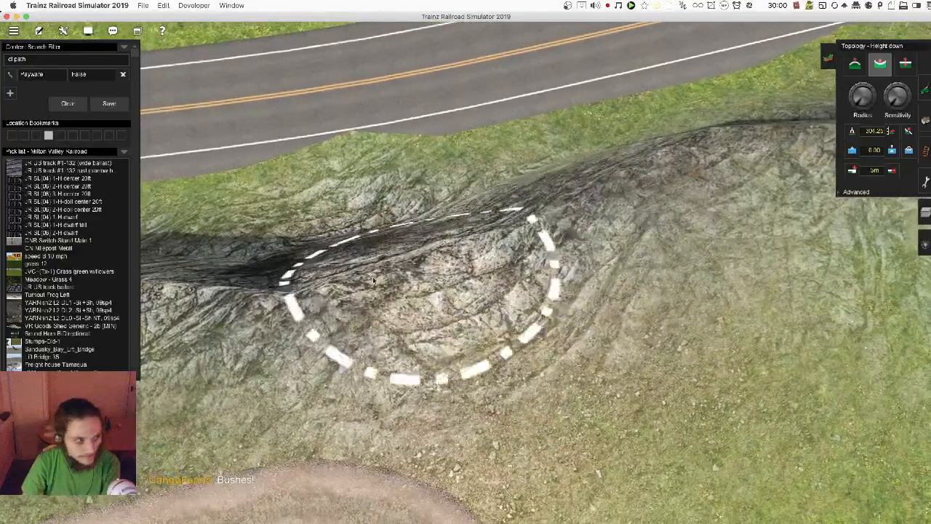
key("Left")
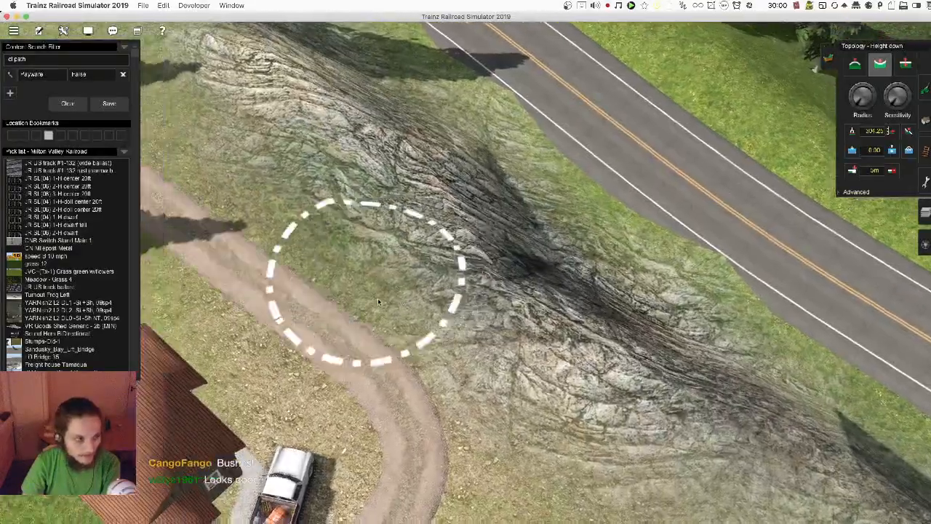
mouse_move(378, 297)
right_mouse_down()
mouse_move(806, 213)
mouse_move(513, 364)
mouse_move(573, 307)
mouse_move(459, 222)
mouse_move(467, 305)
mouse_move(483, 311)
mouse_move(403, 266)
mouse_move(429, 272)
right_mouse_up()
key("Escape")
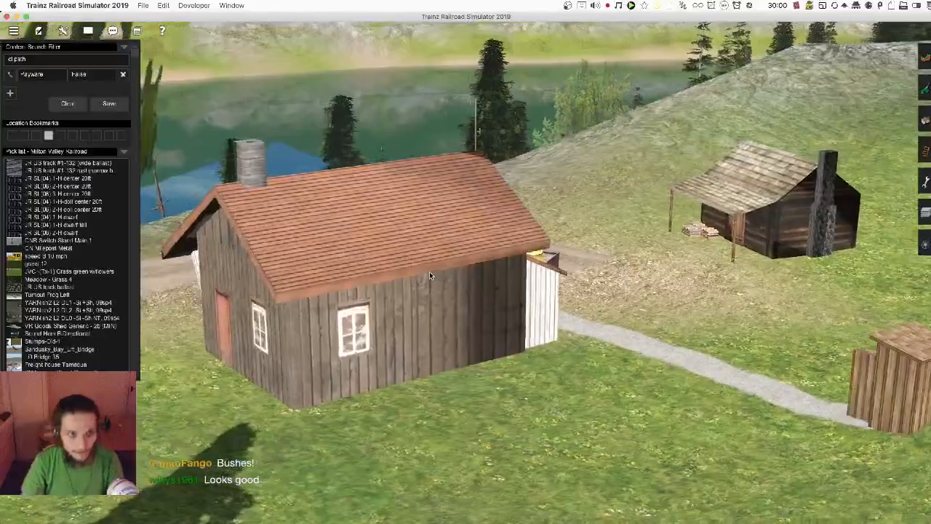
Step: Survey the furnished clearing against the lake and far hills with the editing interface hidden
key("ctrl+F2")
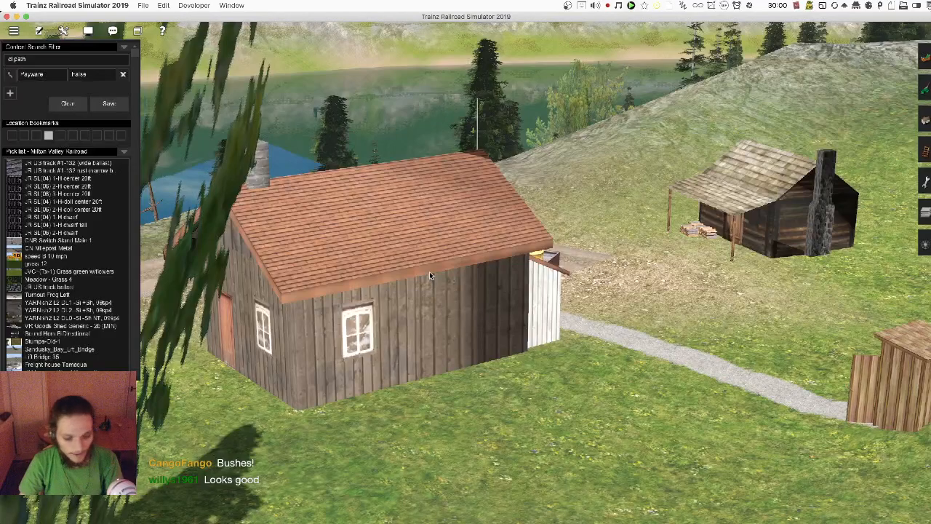
key("F5")
right_click_drag(460, 303, 800, 404)
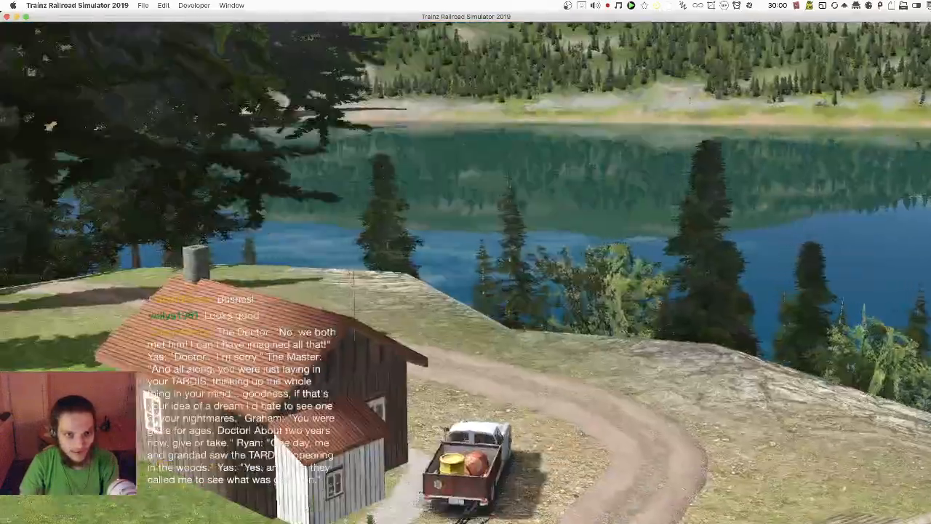
right_click_drag(466, 261, 473, 168)
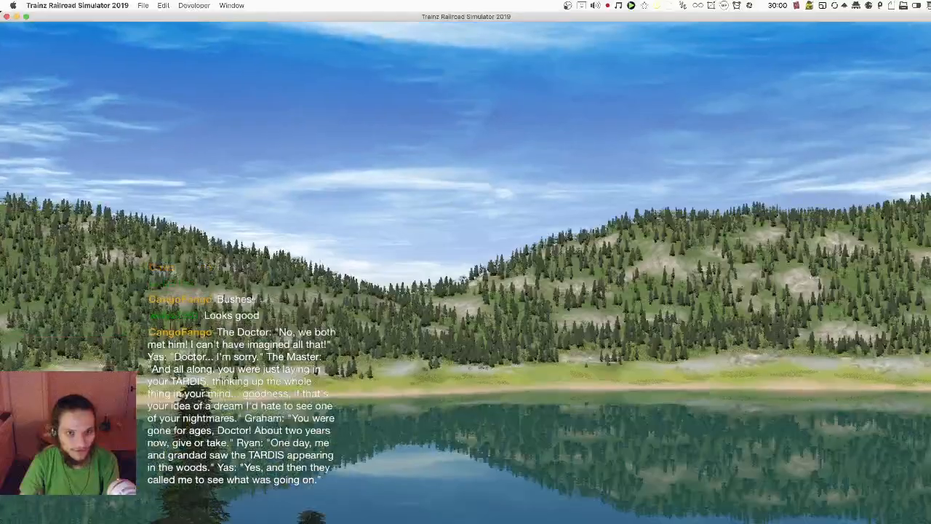
right_click_drag(465, 262, 617, 291)
key("w")
key("w")
key("s")
key("s")
right_click_drag(466, 262, 476, 287)
key("s")
right_click_drag(513, 335, 393, 408)
scroll(477, 324, "down", 3)
key("w")
key("d")
key("d")
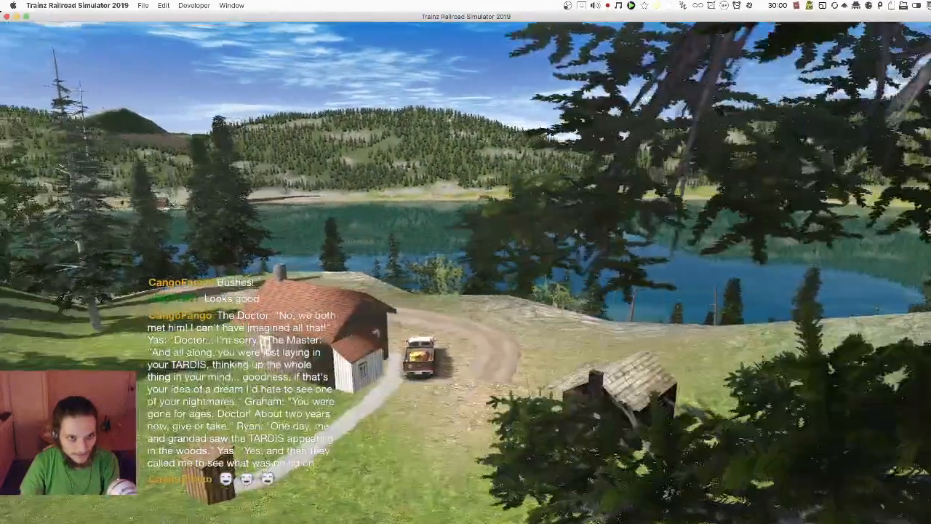
key("a")
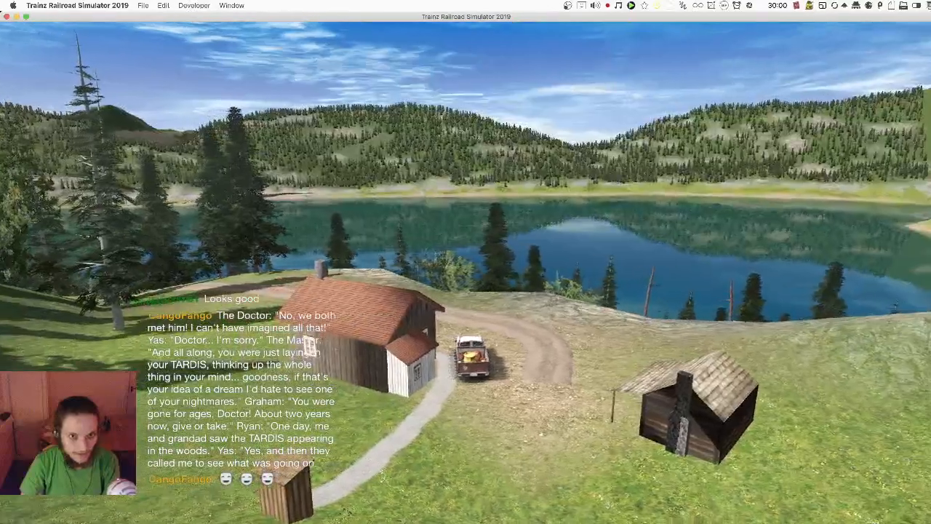
right_click_drag(495, 216, 511, 216)
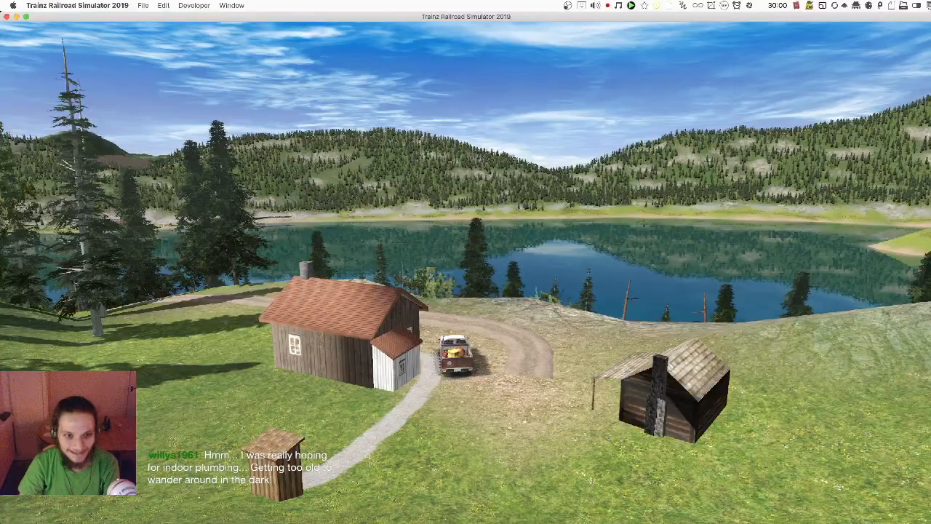
Step: Examine the red-roofed cabin, pickup bed and outhouse up close, and view the whole clearing from high above the road
key("w")
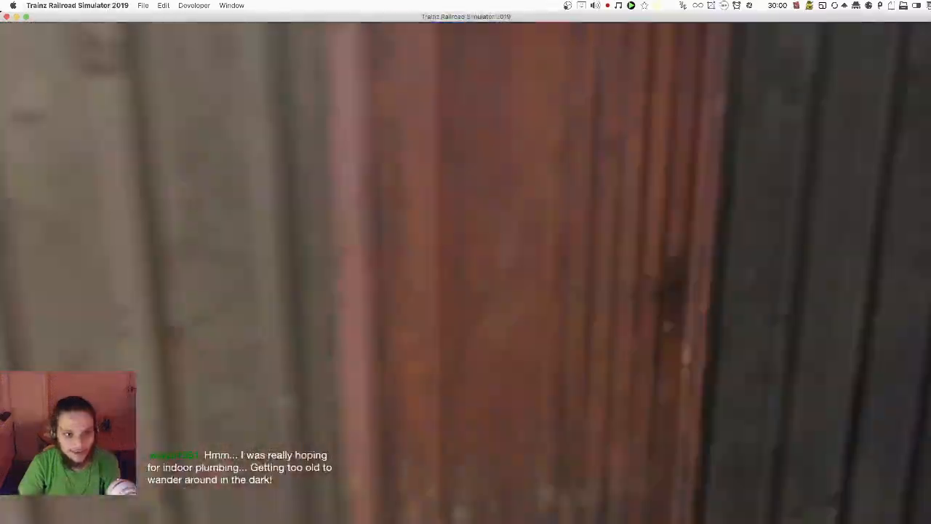
key("w")
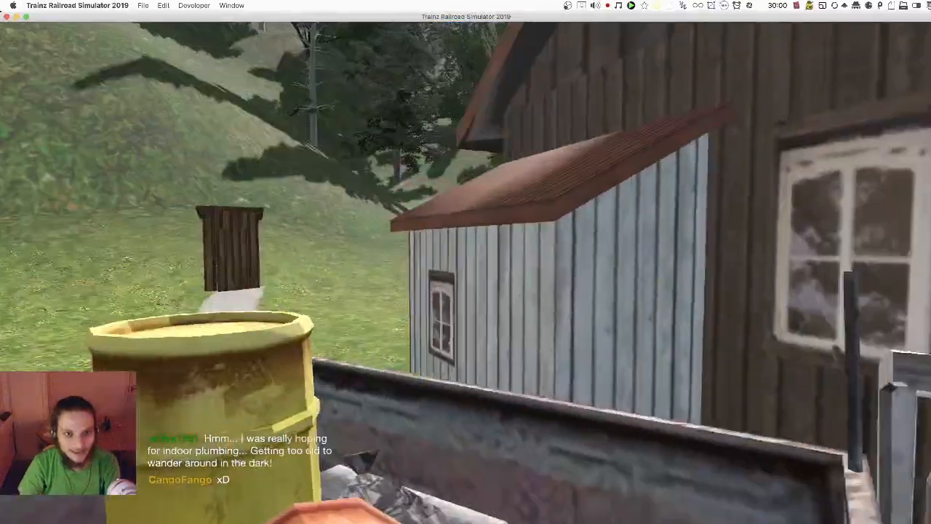
key("w")
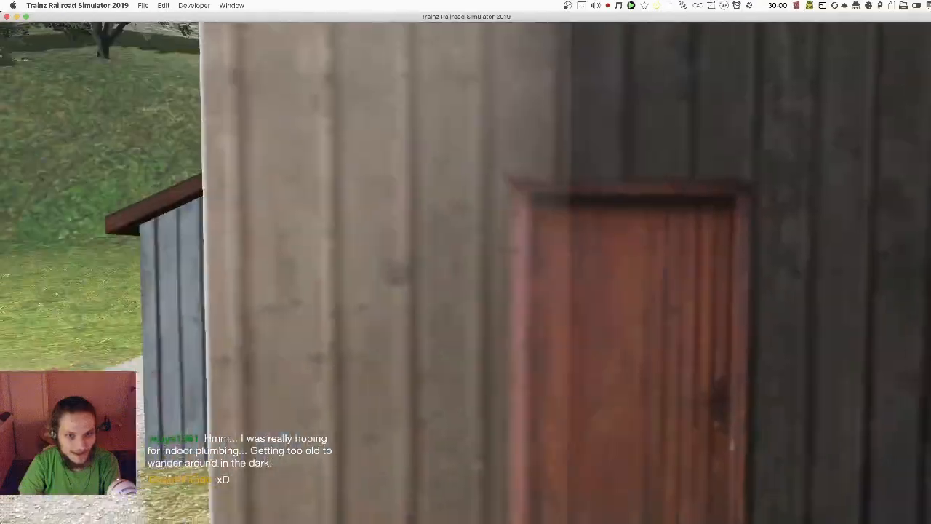
key("w")
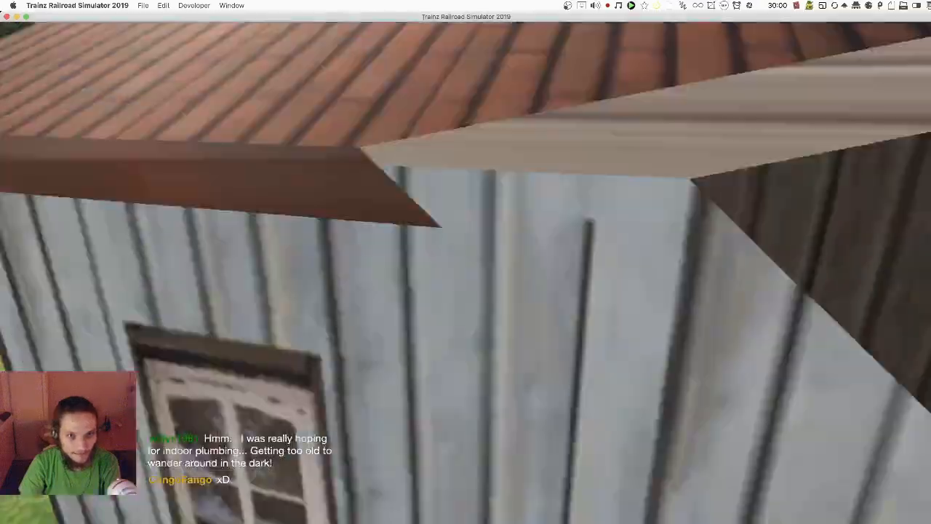
key("s")
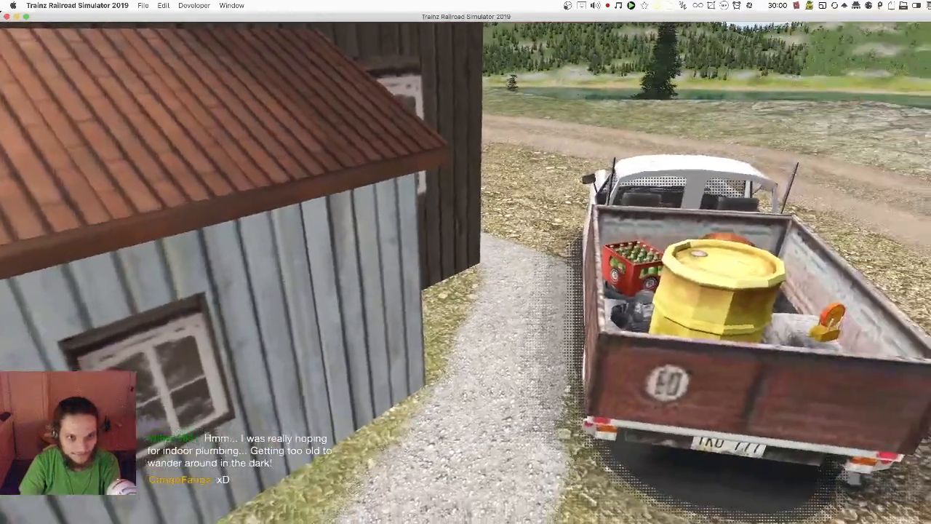
key("s")
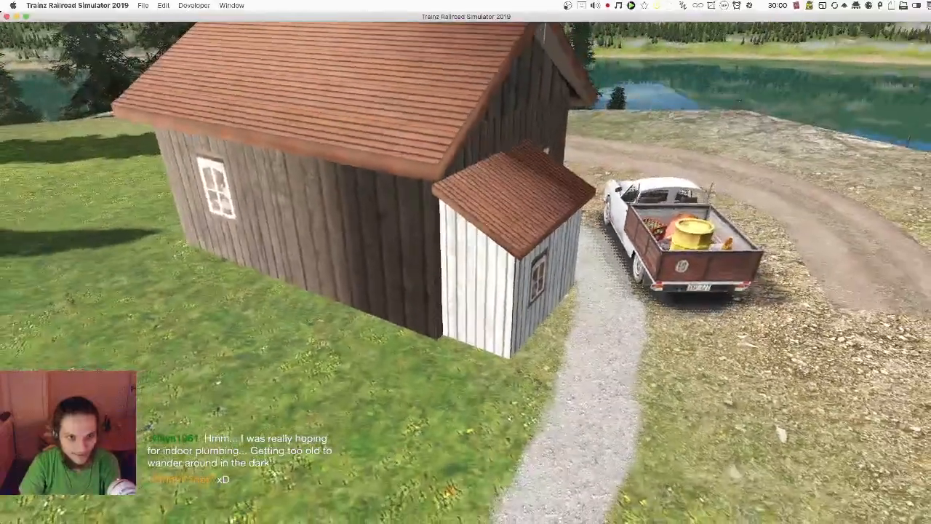
key("a")
key("w")
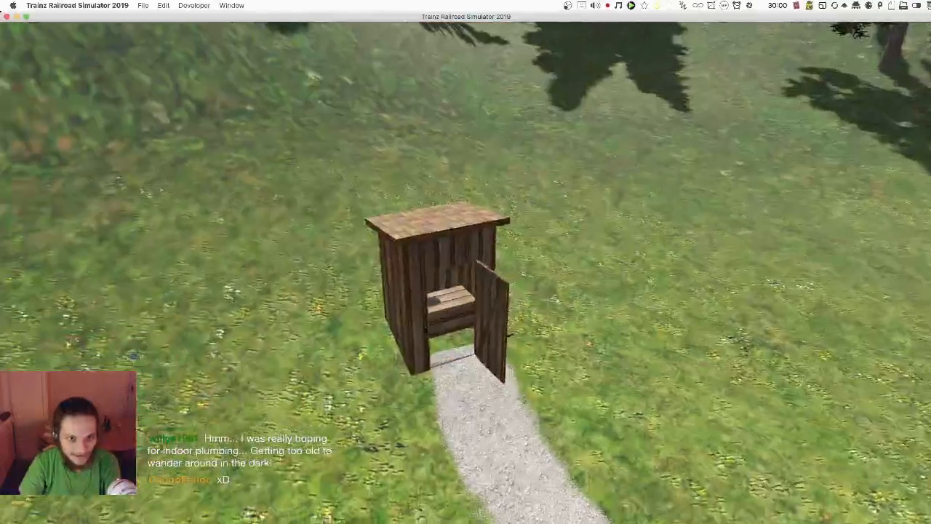
key("s")
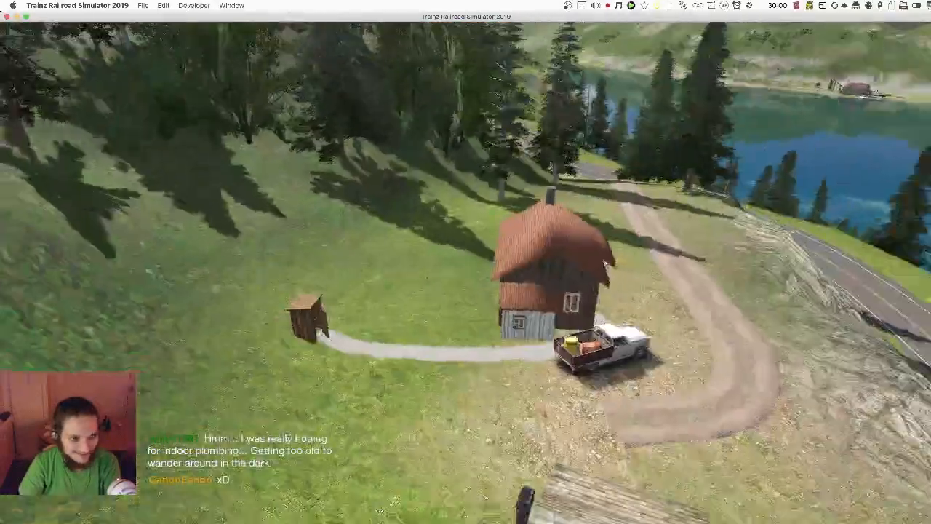
key("s")
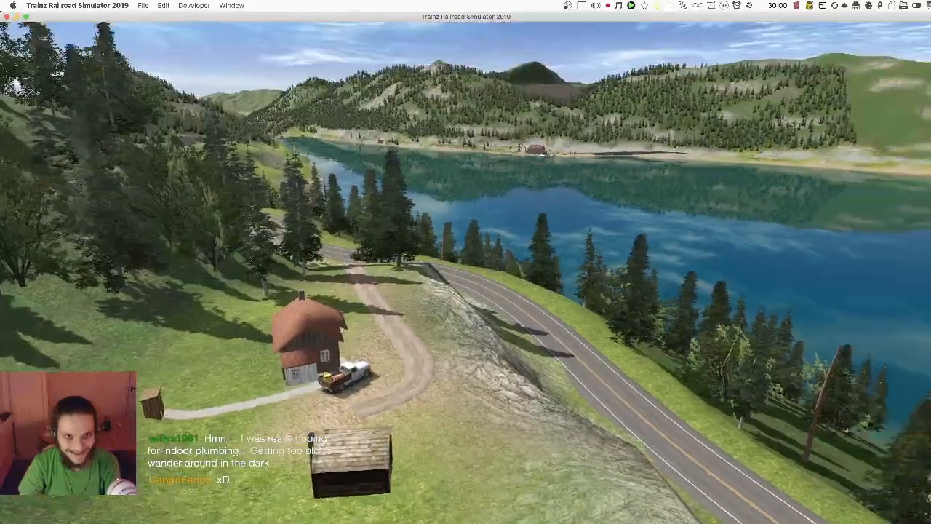
right_click_drag(598, 236, 578, 253)
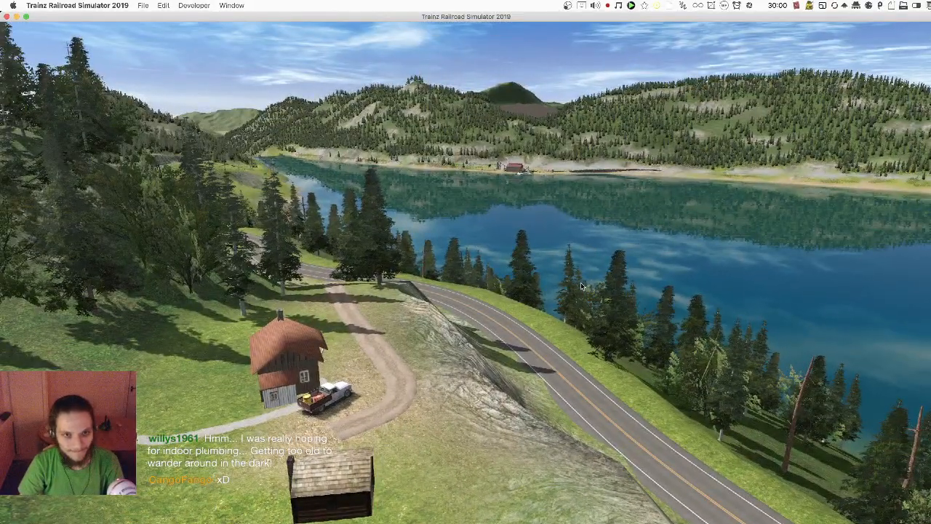
scroll(583, 285, "down", 5)
right_click_drag(553, 287, 442, 231)
scroll(441, 232, "up", 4)
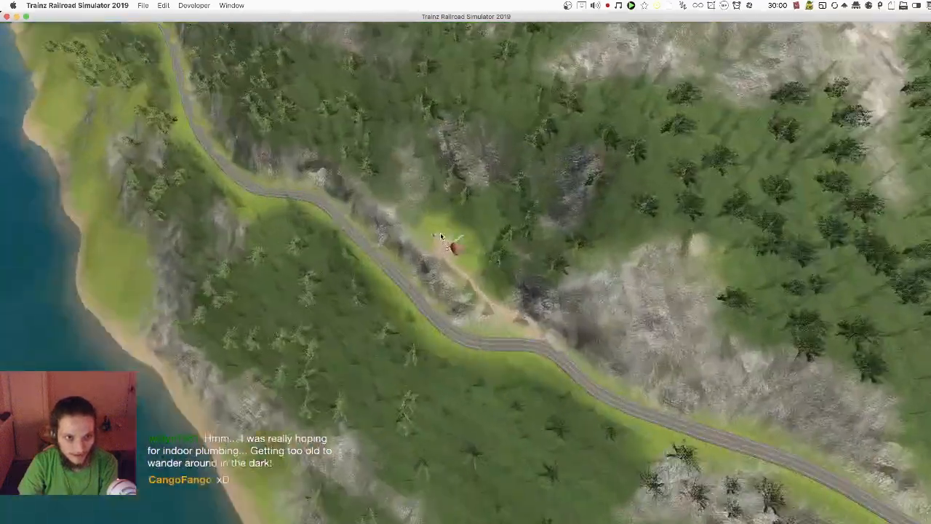
Step: Name the red-roofed cabin as the chat viewer's "Place" in its object properties
scroll(442, 232, "up", 8)
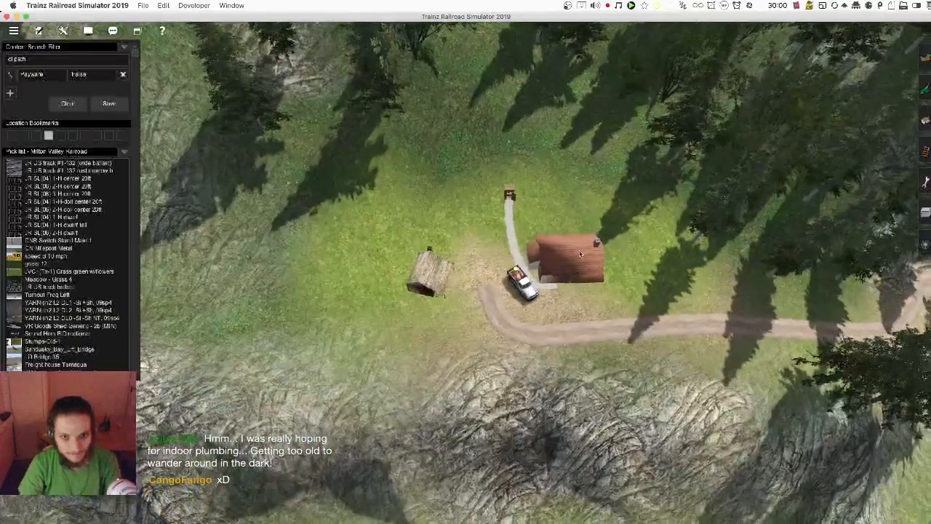
scroll(561, 262, "up", 6)
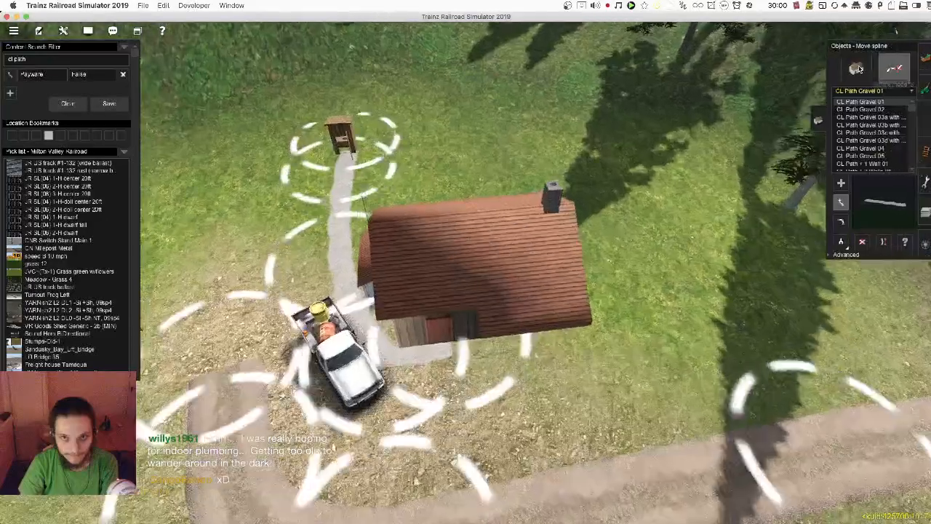
left_click(856, 68)
key("question")
left_click(450, 250)
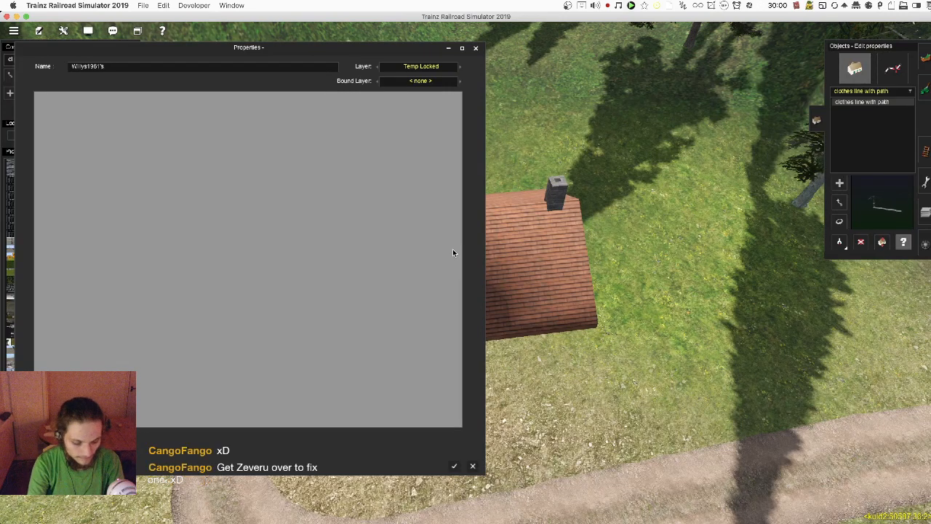
type("lace")
key("Return")
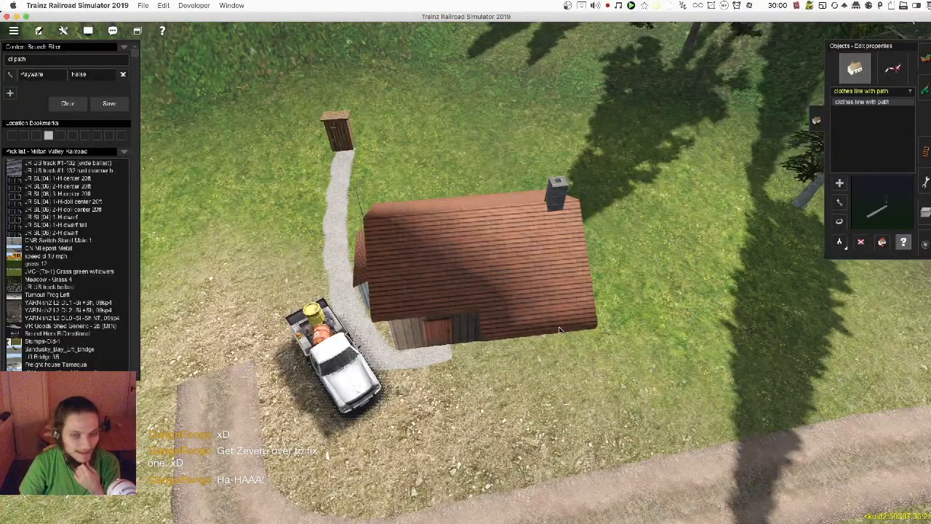
Step: Examine the cabin clearing's wooded hillside from across the lake, viewing it from the railway tracks on the opposite shore
key("super+Tab")
key("super+Tab")
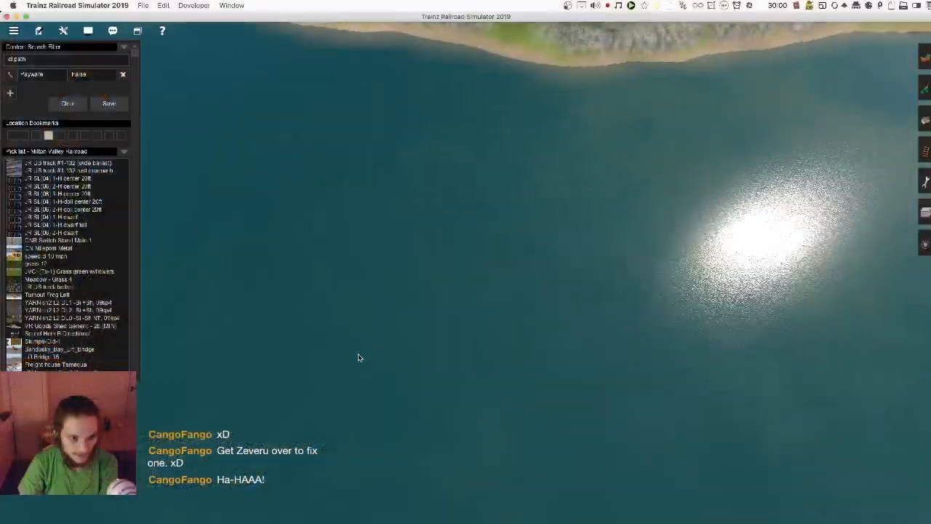
scroll(358, 353, "down", 5)
scroll(371, 279, "up", 8)
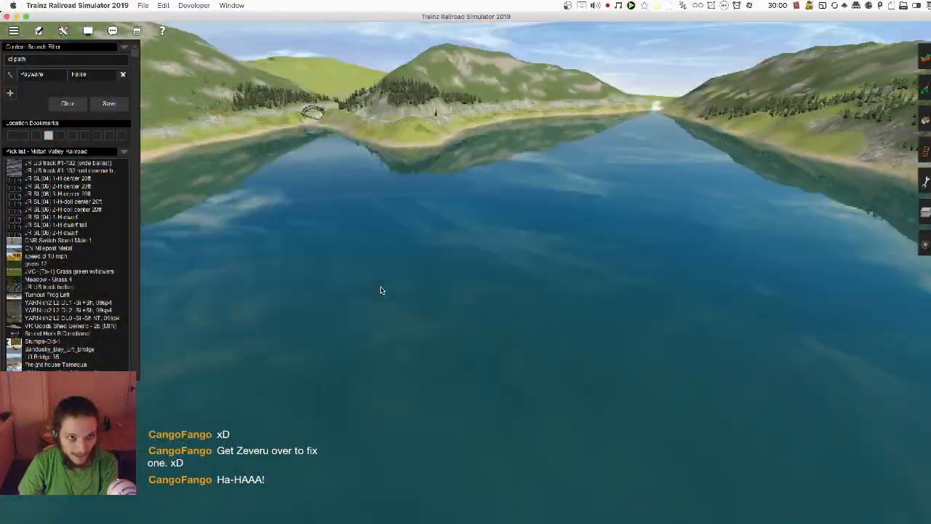
scroll(511, 297, "up", 10)
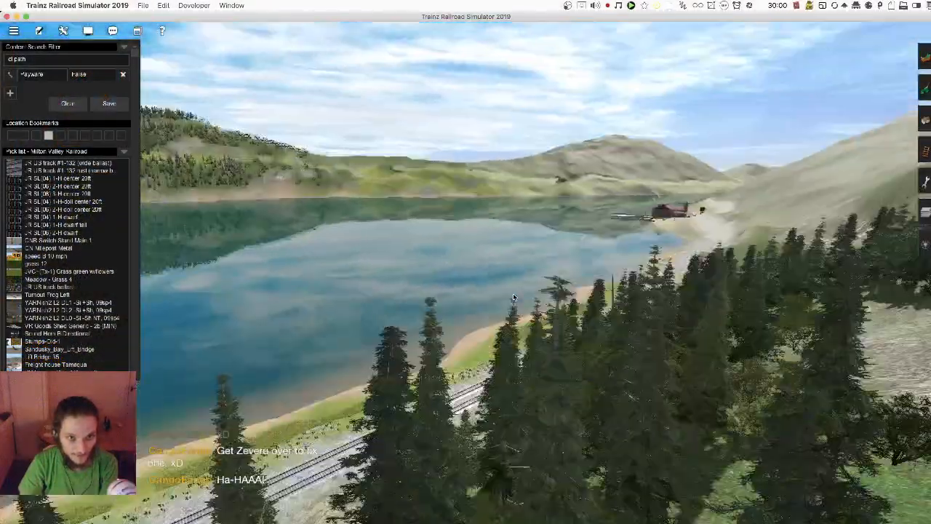
scroll(308, 224, "up", 10)
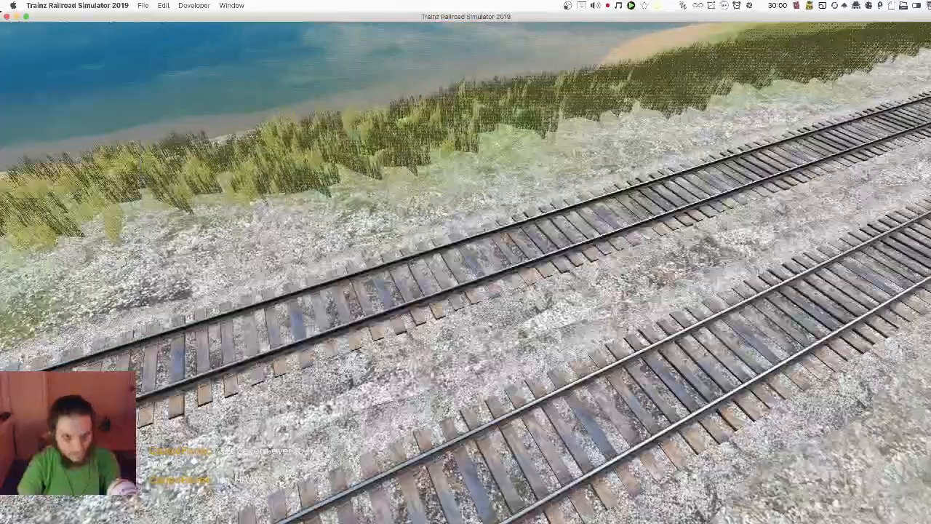
scroll(539, 268, "up", 10)
scroll(626, 238, "up", 10)
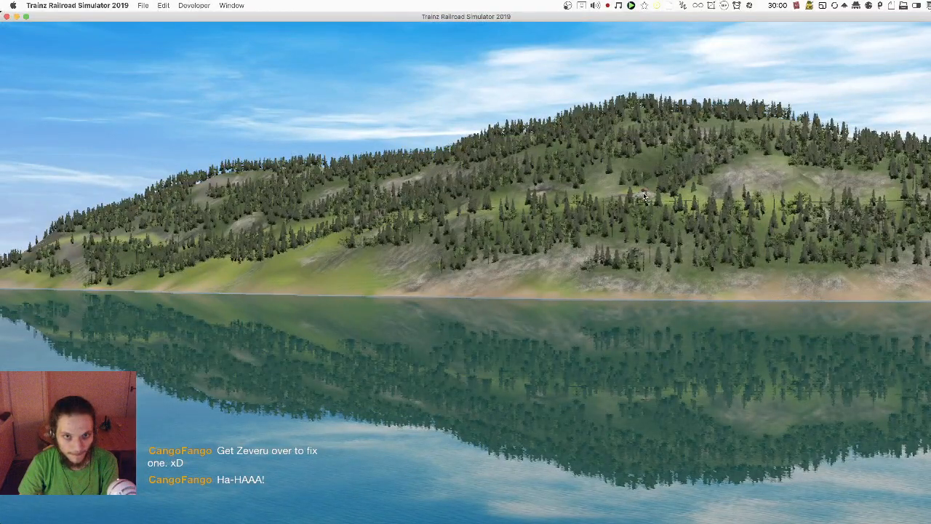
key("Right")
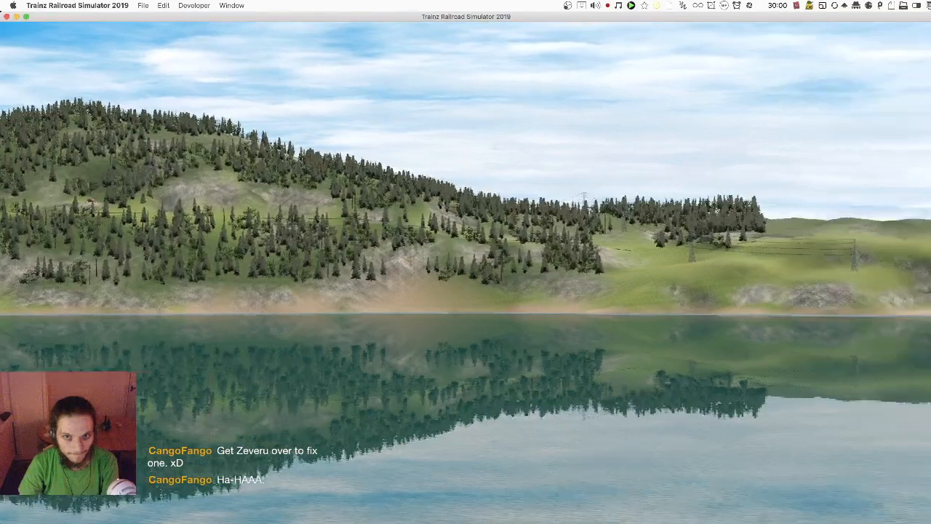
key("Left")
scroll(601, 277, "down", 5)
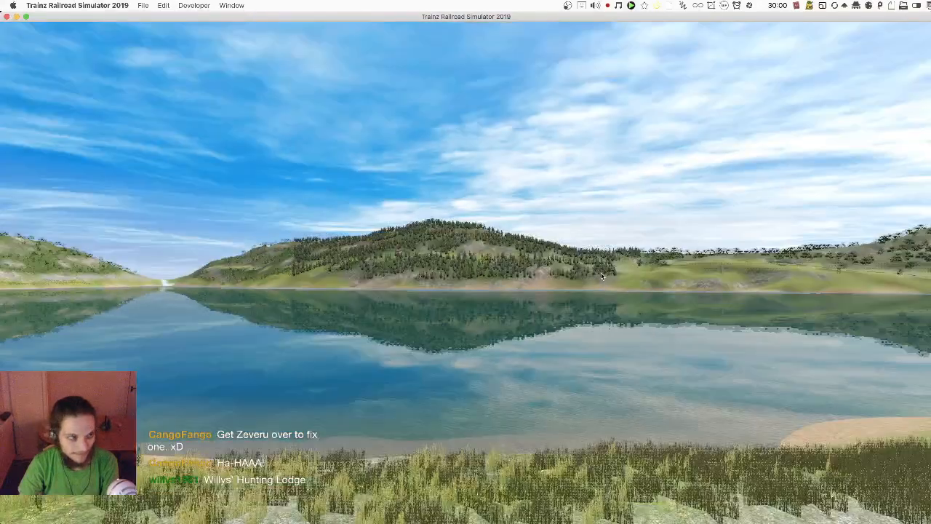
scroll(545, 275, "up", 5)
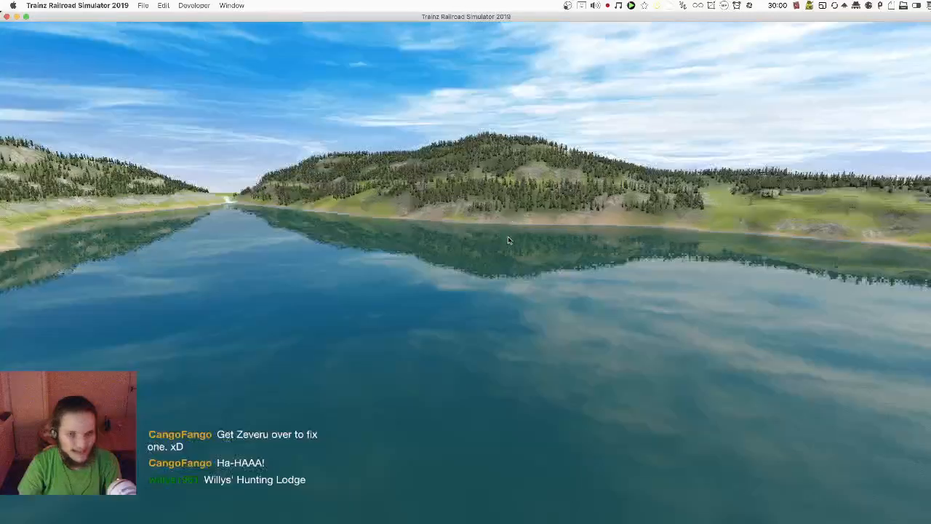
Step: Survey the cabin clearing, the paved road and the surrounding forest from above, looking along the lakeshore
right_click_drag(510, 240, 468, 306)
key("Up")
scroll(484, 238, "up", 3)
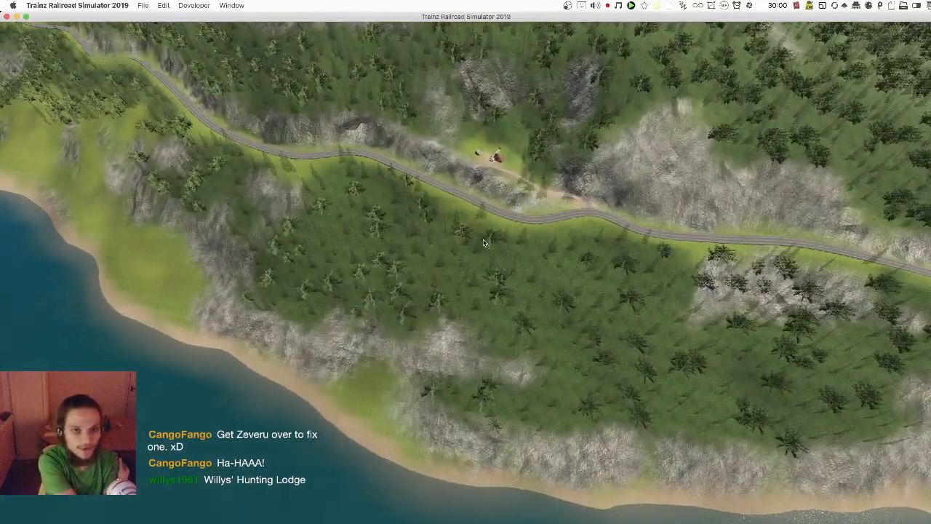
scroll(484, 242, "down", 2)
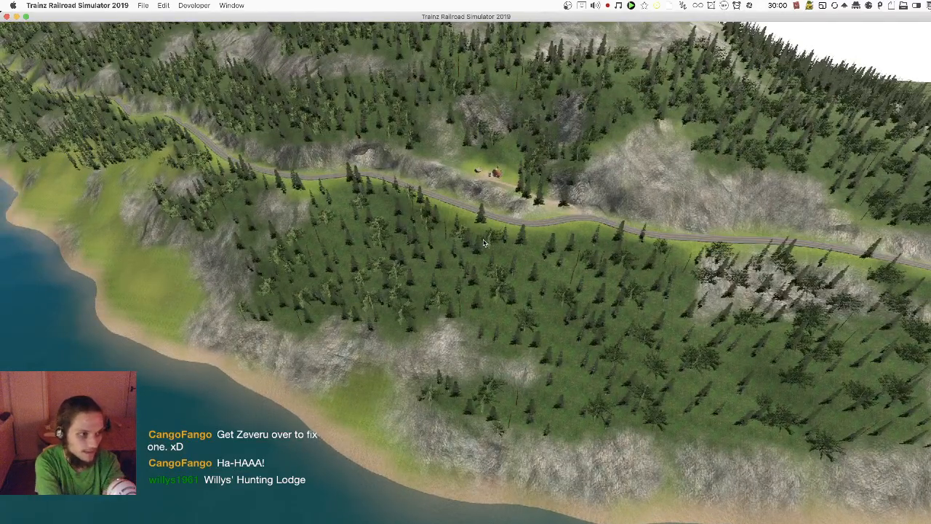
scroll(484, 242, "down", 2)
scroll(484, 242, "up", 4)
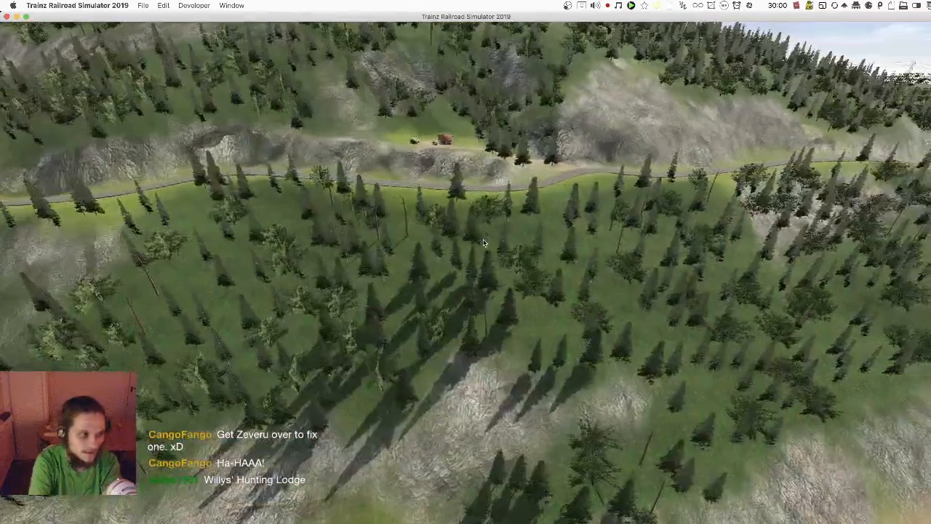
right_click_drag(484, 242, 29, 10)
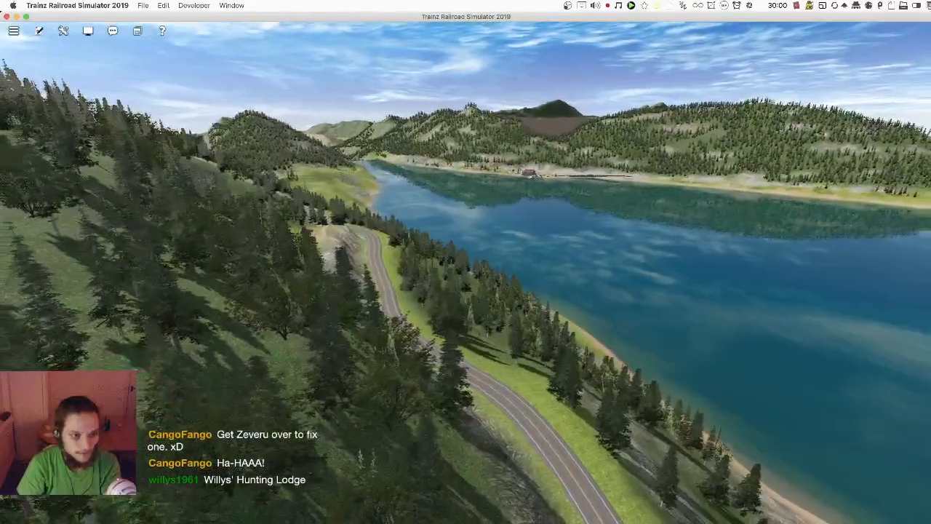